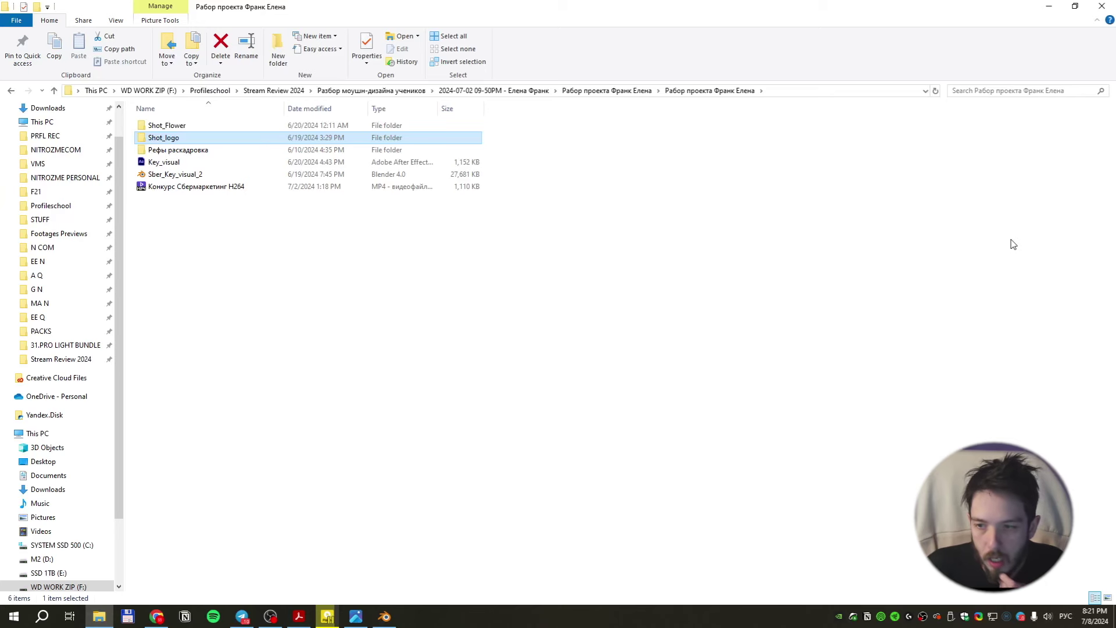
Switch to the Sber_Key_visual_2 project in Blender and unhide the logo's Curve object in the viewport
{"action": "left_click", "coordinate": [1051, 8]}
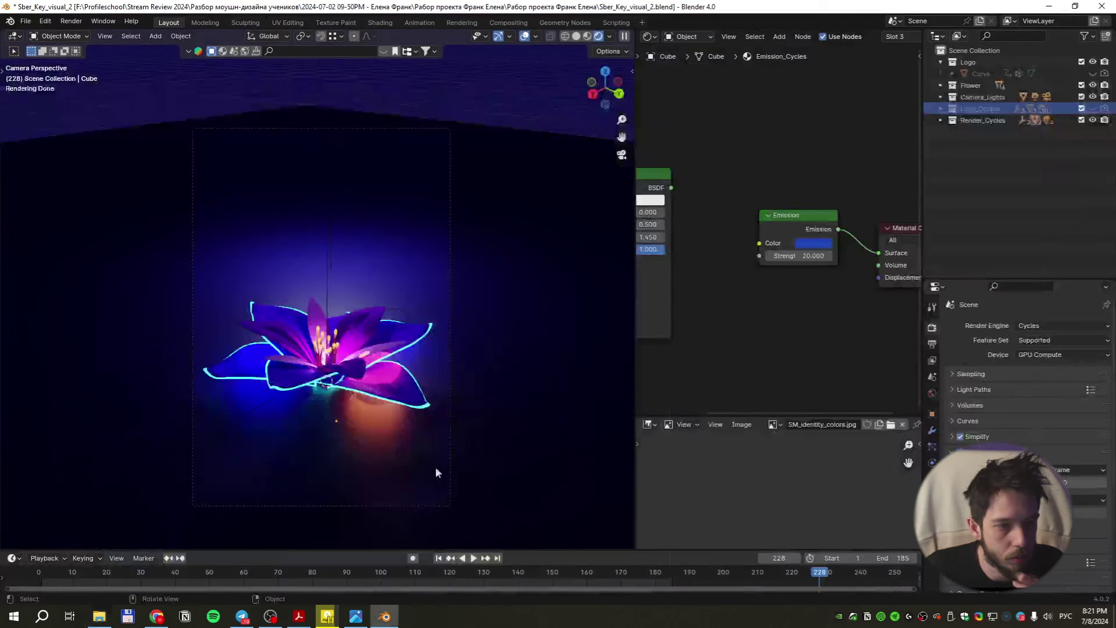
{"action": "left_click", "coordinate": [965, 74]}
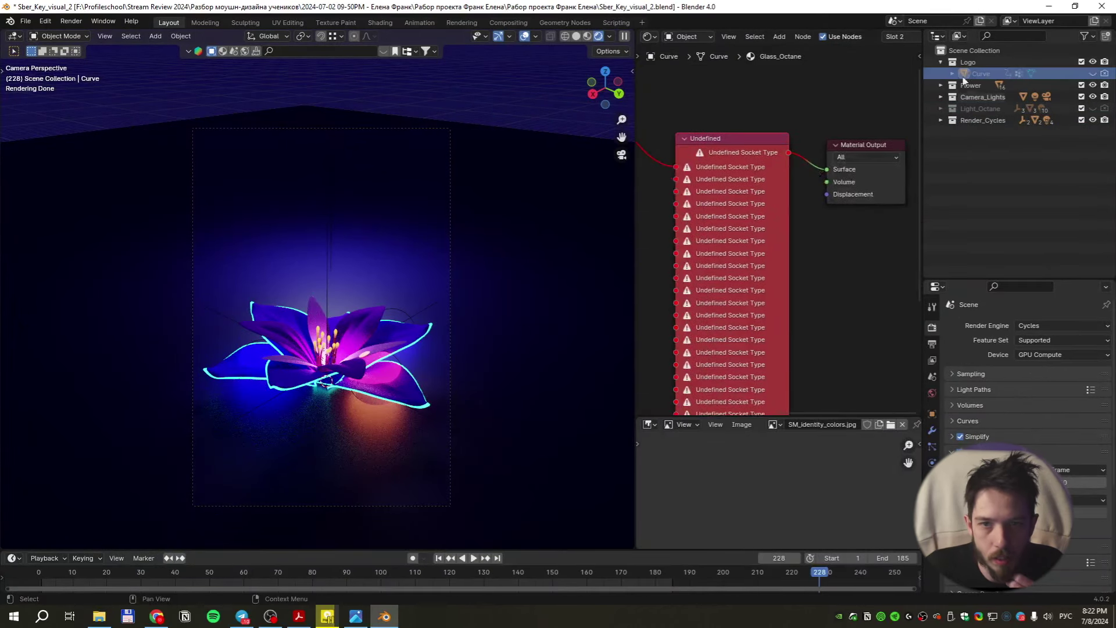
{"action": "left_click", "coordinate": [1093, 73]}
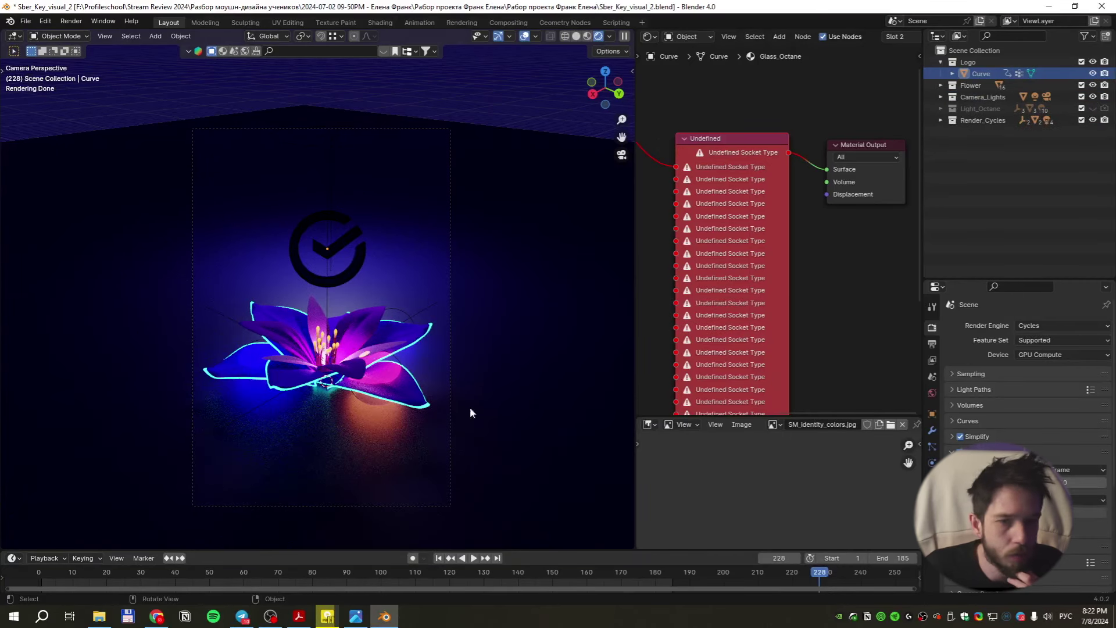
Delete the undefined Octane nodes from the logo's Glass_Octane material, keeping only the Material Output node
{"action": "scroll", "coordinate": [765, 198], "scroll_direction": "down", "scroll_amount": 1}
{"action": "scroll", "coordinate": [699, 204], "scroll_direction": "down", "scroll_amount": 3}
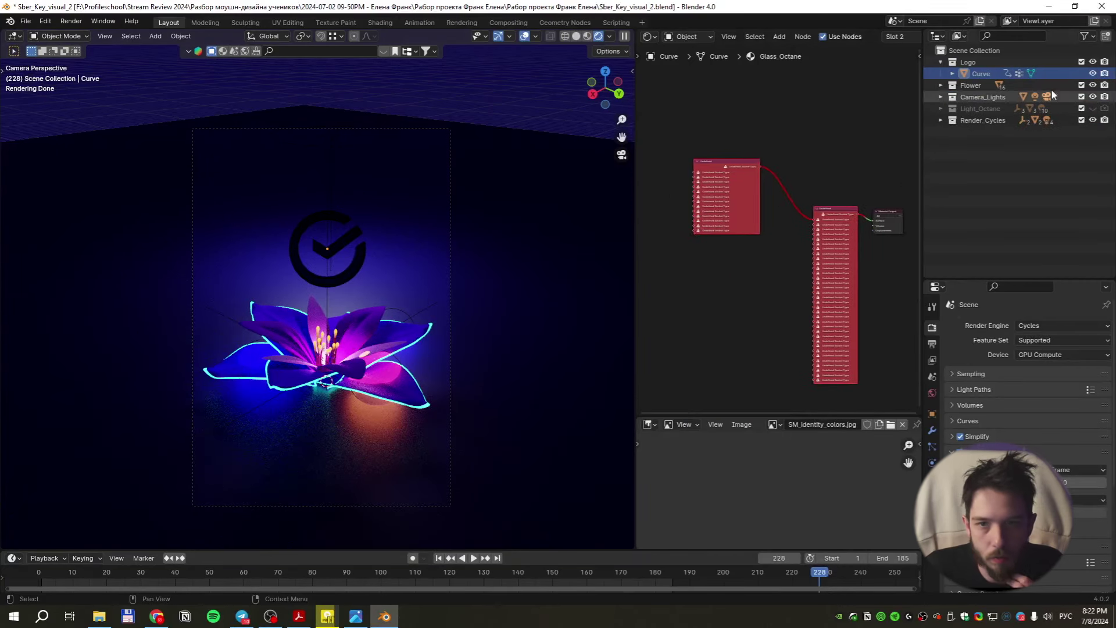
{"action": "left_click_drag", "start_coordinate": [658, 110], "coordinate": [839, 414]}
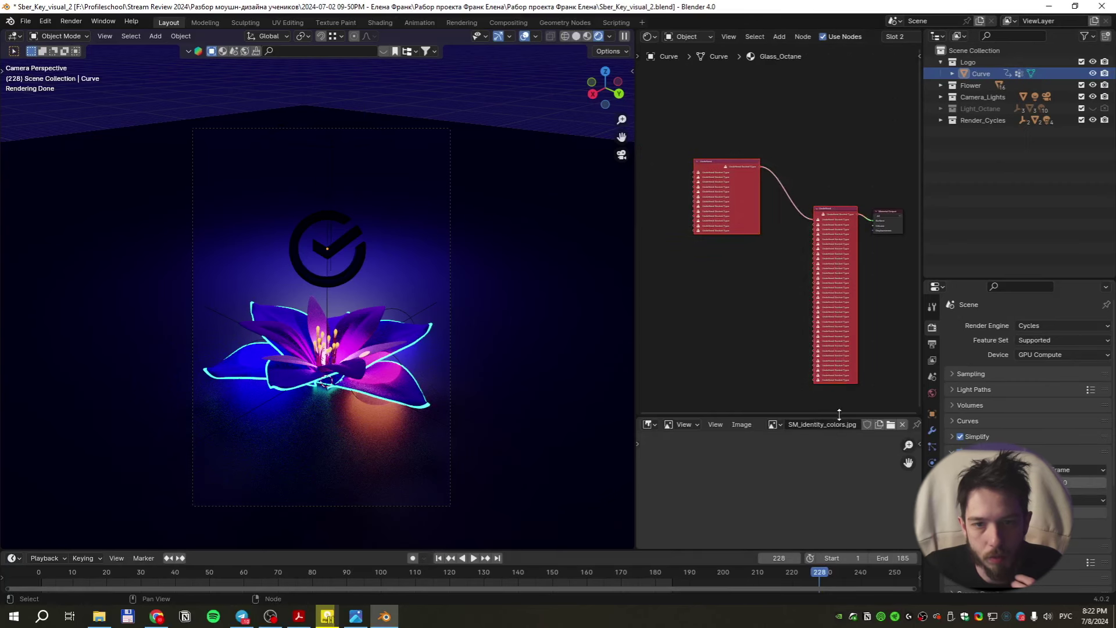
{"action": "key", "text": "Delete"}
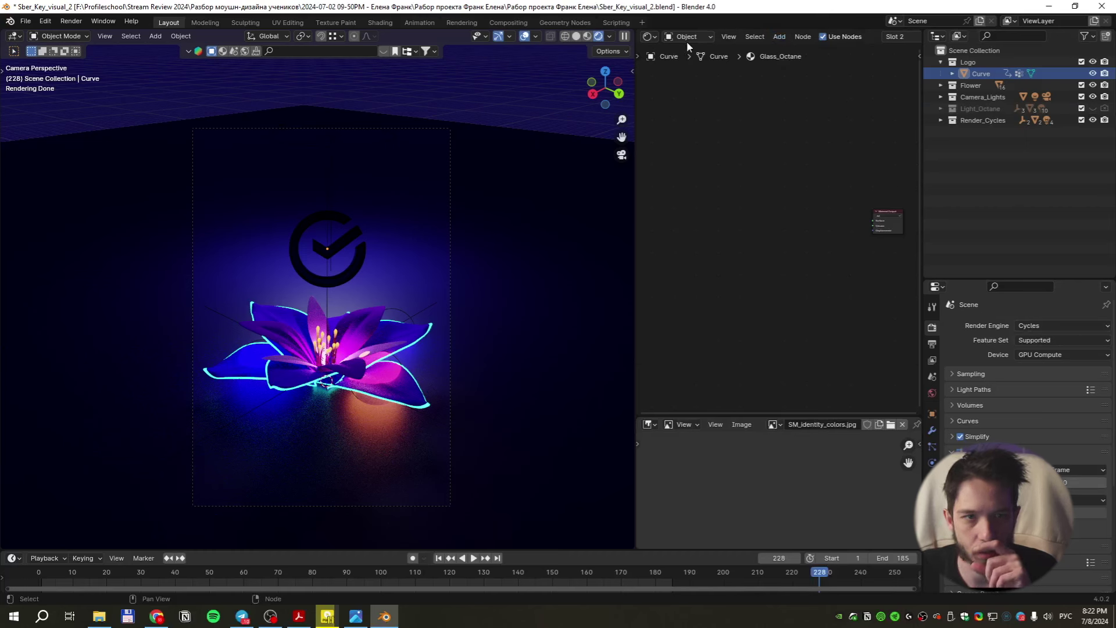
Add a Glass BSDF node to the Glass_Octane material and place it beside the Material Output node
{"action": "right_click", "coordinate": [708, 174]}
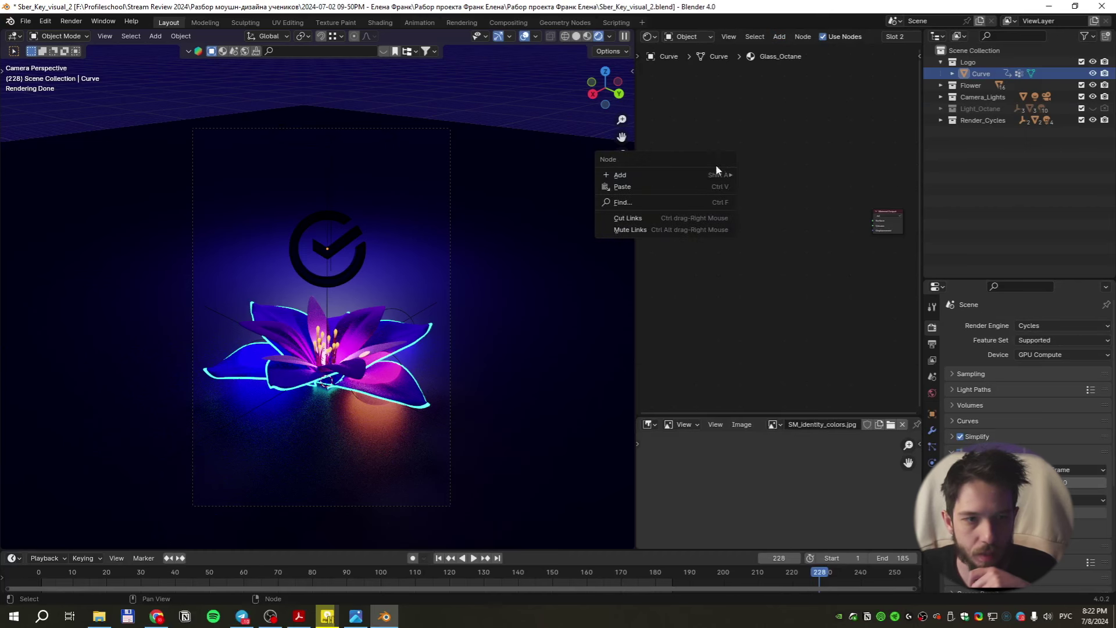
{"action": "key", "text": "shift+a"}
{"action": "left_click", "coordinate": [750, 259]}
{"action": "type", "text": "пдфыы"}
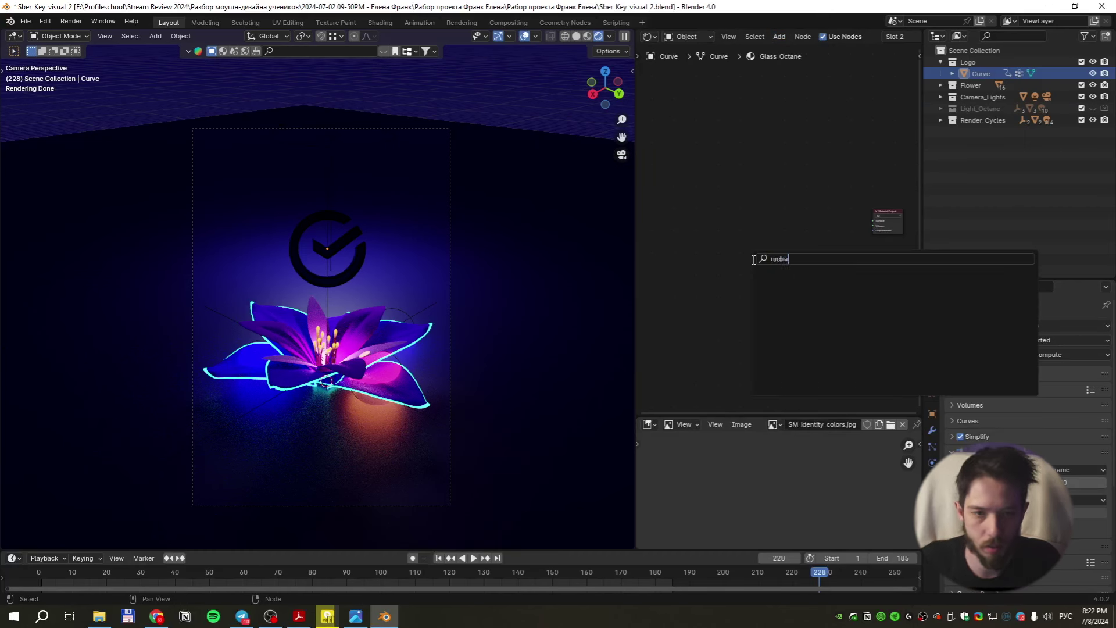
{"action": "key", "text": "ctrl+a"}
{"action": "key", "text": "alt+shift"}
{"action": "type", "text": "glass"}
{"action": "left_click", "coordinate": [804, 278]}
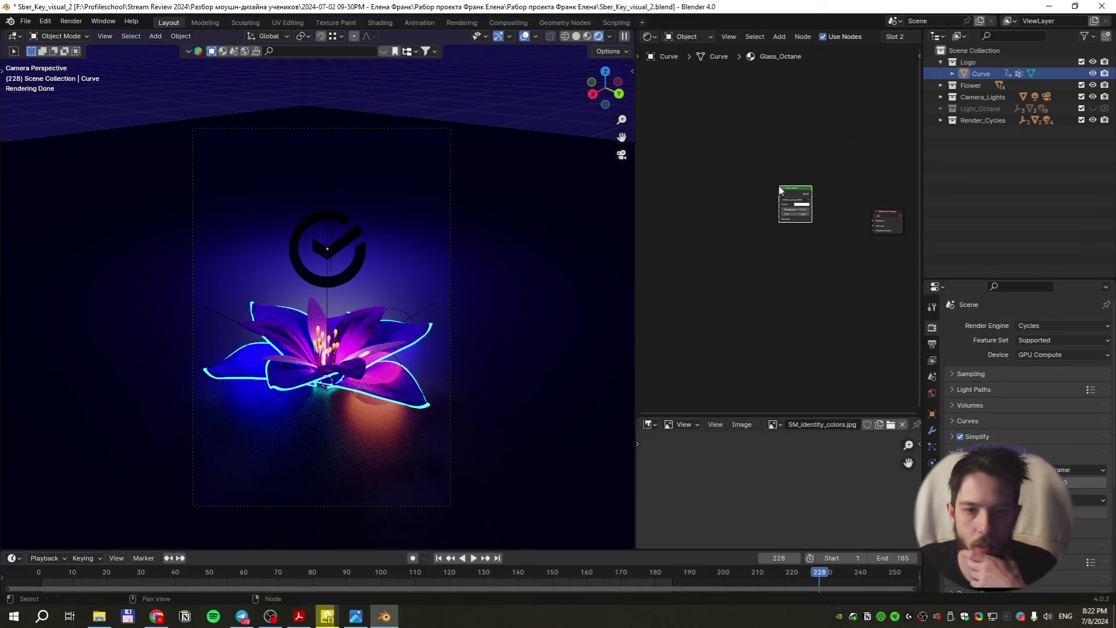
{"action": "left_click", "coordinate": [780, 188]}
Connect the Glass BSDF output to the Surface input of the Material Output node
{"action": "scroll", "coordinate": [780, 230], "scroll_direction": "up", "scroll_amount": 5}
{"action": "left_click_drag", "start_coordinate": [883, 245], "coordinate": [814, 245]}
{"action": "key", "text": "Home"}
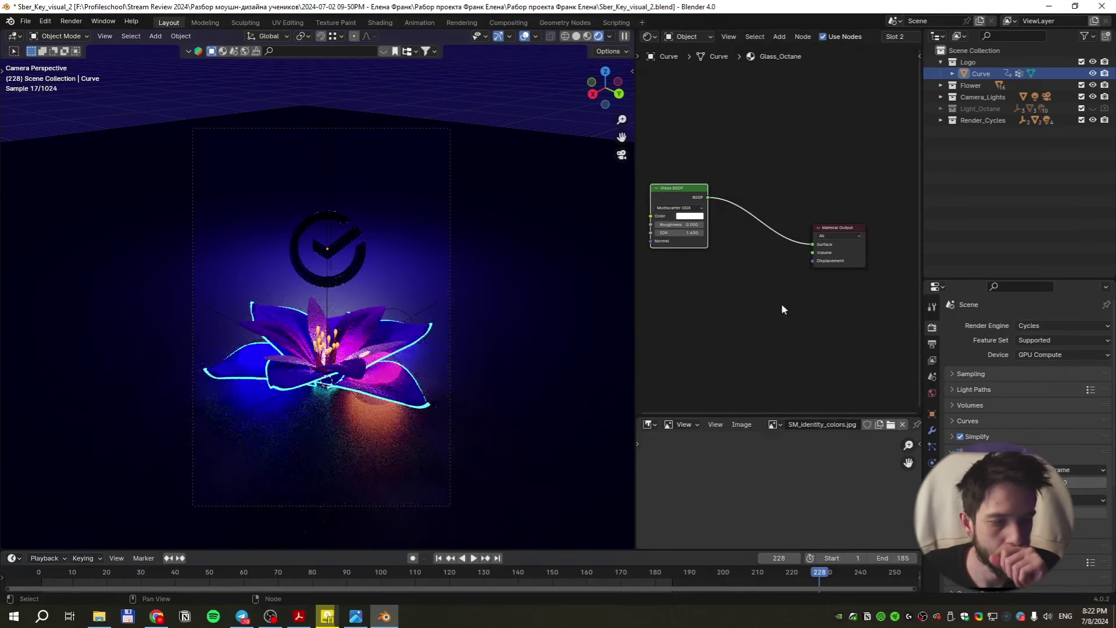
Go to frame 128 and examine how the glass logo renders alongside its Glass BSDF settings
{"action": "left_click_drag", "start_coordinate": [815, 577], "coordinate": [478, 574]}
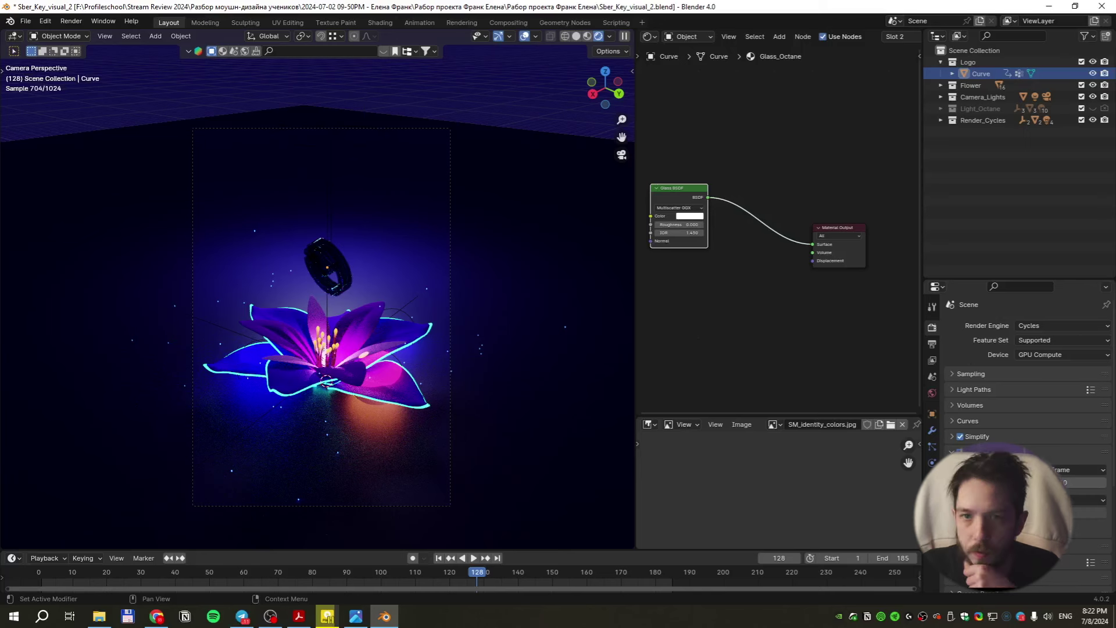
{"action": "scroll", "coordinate": [688, 230], "scroll_direction": "up", "scroll_amount": 2}
{"action": "scroll", "coordinate": [710, 236], "scroll_direction": "up", "scroll_amount": 4}
{"action": "left_click_drag", "start_coordinate": [710, 245], "coordinate": [832, 286]}
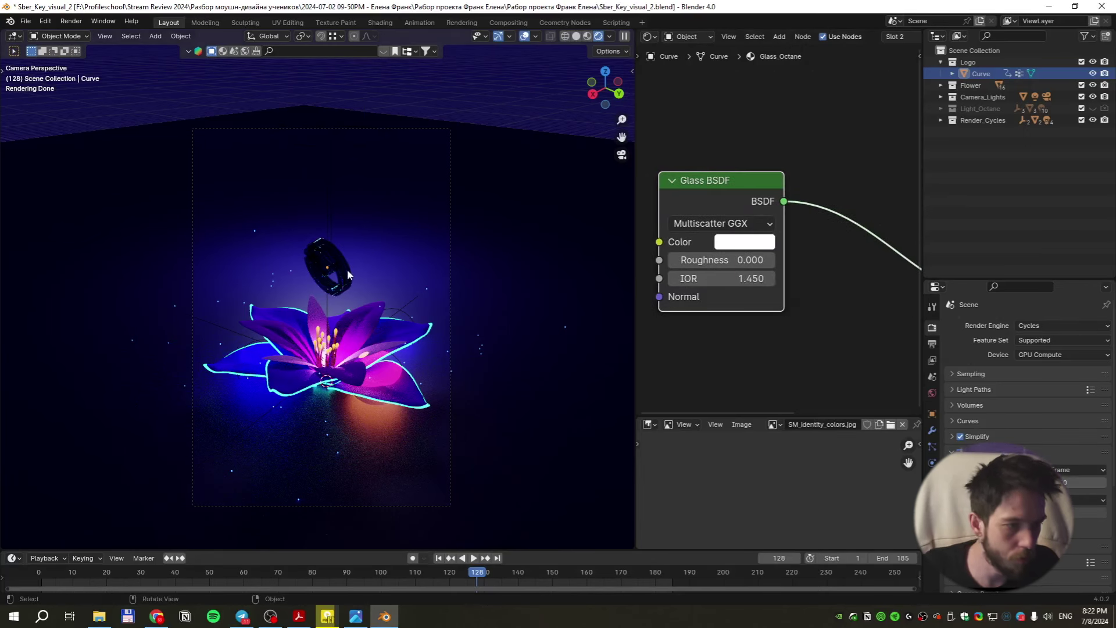
Hide the Flower and Render_Cycles collections to isolate the logo
{"action": "left_click_drag", "start_coordinate": [1093, 120], "coordinate": [1093, 85]}
{"action": "left_click_drag", "start_coordinate": [1105, 121], "coordinate": [1104, 85]}
{"action": "left_click", "coordinate": [1093, 97]}
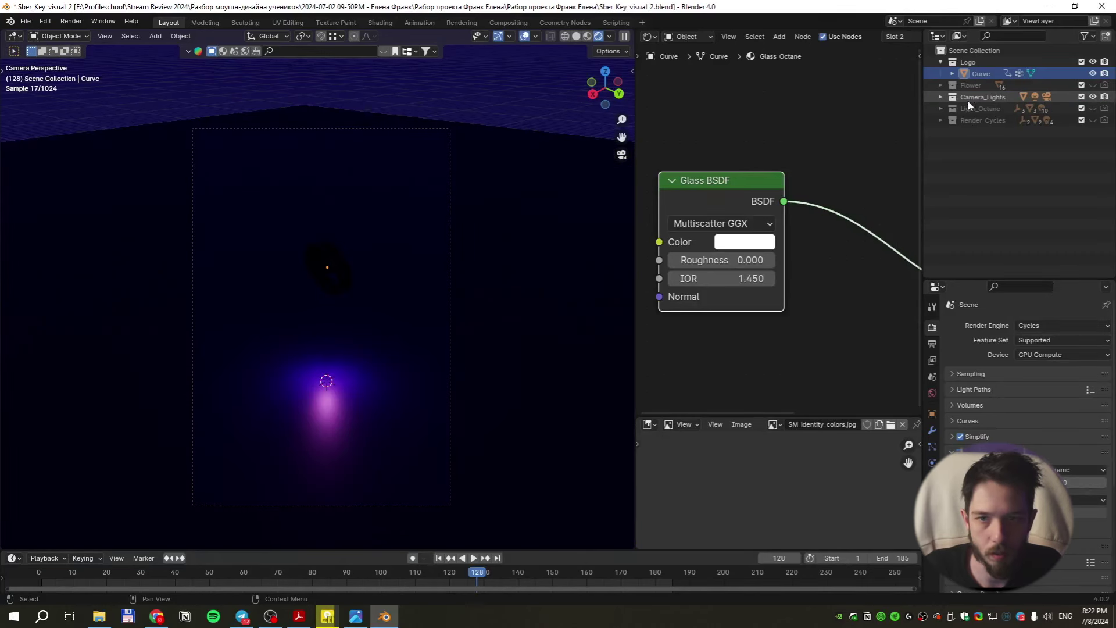
Preview the scene with the Light_Octane collection shown, and hide that collection again
{"action": "left_click", "coordinate": [1091, 112]}
{"action": "left_click", "coordinate": [1093, 109]}
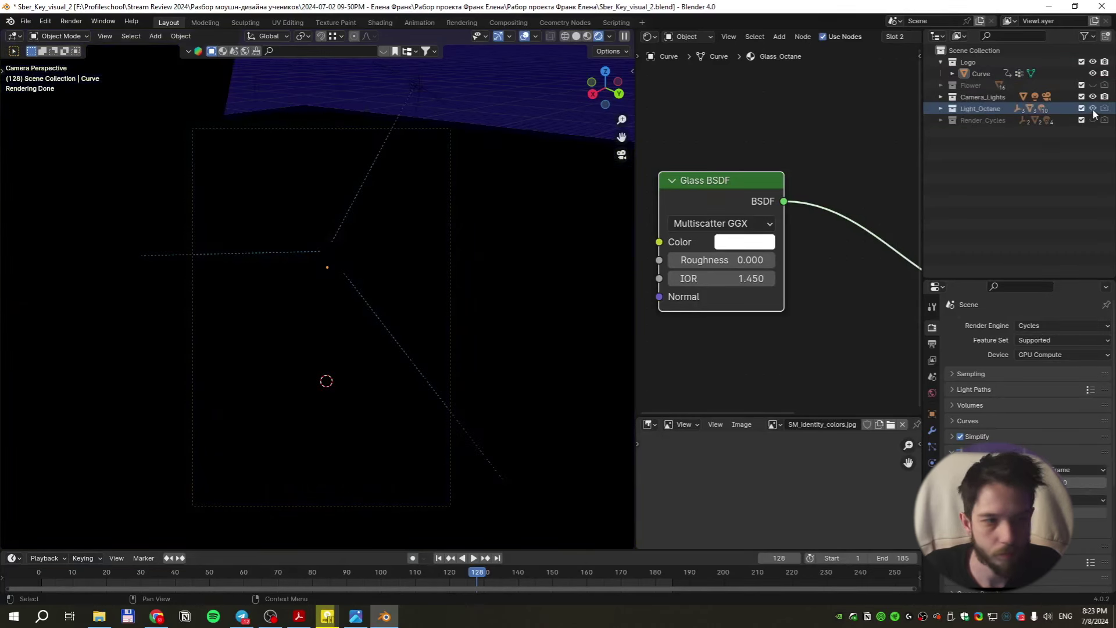
{"action": "left_click", "coordinate": [1093, 108]}
Show the Render_Cycles collection in the viewport and renders, expand its contents, and go to frame 125
{"action": "left_click", "coordinate": [1093, 120]}
{"action": "left_click", "coordinate": [1104, 121]}
{"action": "left_click", "coordinate": [940, 120]}
{"action": "mouse_move", "coordinate": [476, 573]}
{"action": "left_mouse_down"}
{"action": "mouse_move", "coordinate": [439, 575]}
{"action": "mouse_move", "coordinate": [467, 576]}
{"action": "left_mouse_up"}
{"action": "key", "text": "space"}
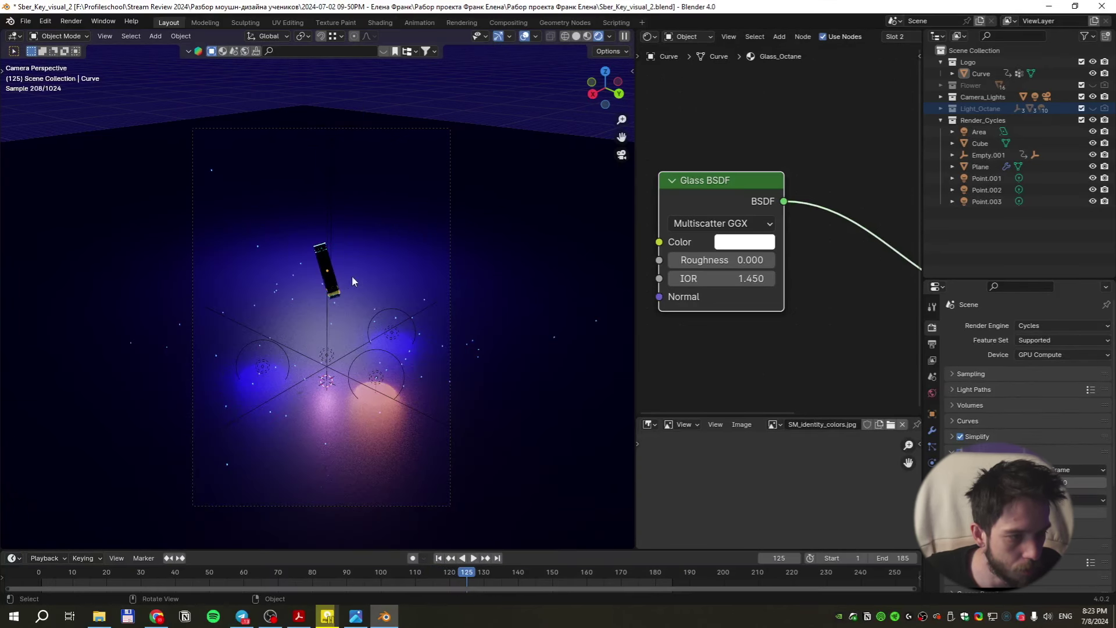
Switch the shader editor to the World nodes and delete all undefined nodes, keeping Background and World Output
{"action": "left_click", "coordinate": [686, 36]}
{"action": "left_click", "coordinate": [684, 65]}
{"action": "scroll", "coordinate": [806, 320], "scroll_direction": "down", "scroll_amount": 6}
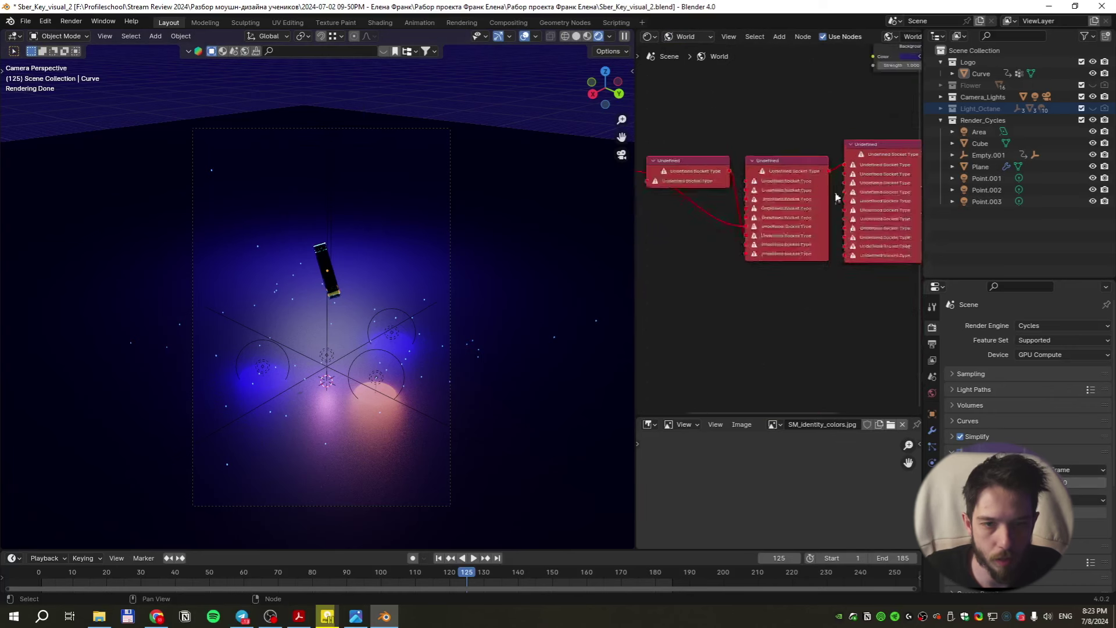
{"action": "scroll", "coordinate": [815, 278], "scroll_direction": "up", "scroll_amount": 3}
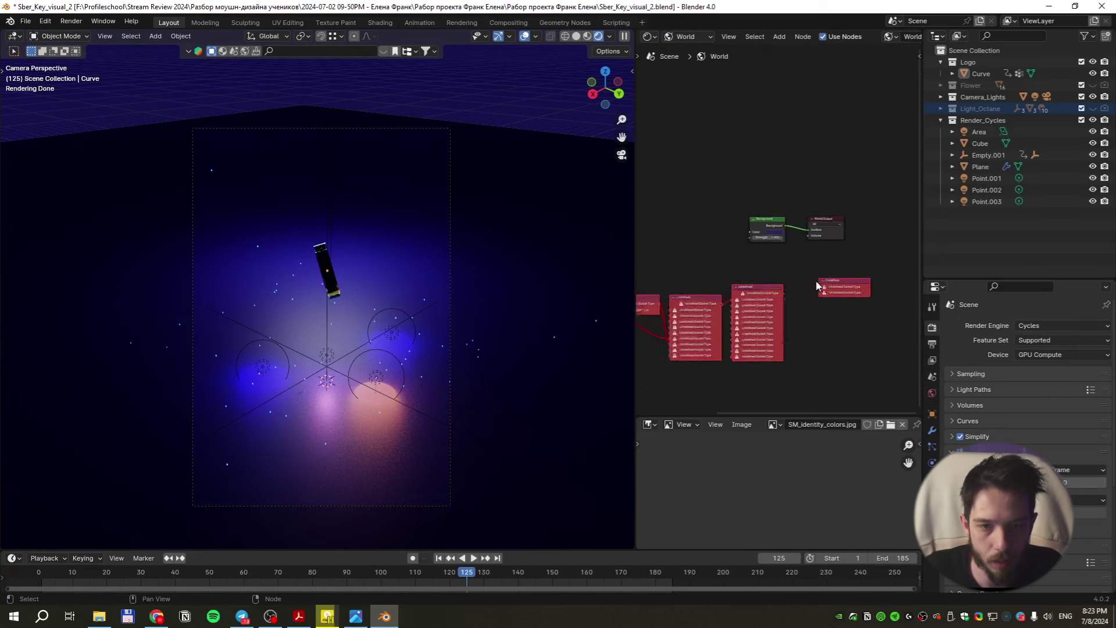
{"action": "scroll", "coordinate": [815, 286], "scroll_direction": "down", "scroll_amount": 6}
{"action": "left_click_drag", "start_coordinate": [752, 341], "coordinate": [815, 317]}
{"action": "left_click_drag", "start_coordinate": [904, 364], "coordinate": [641, 256]}
{"action": "key", "text": "Delete"}
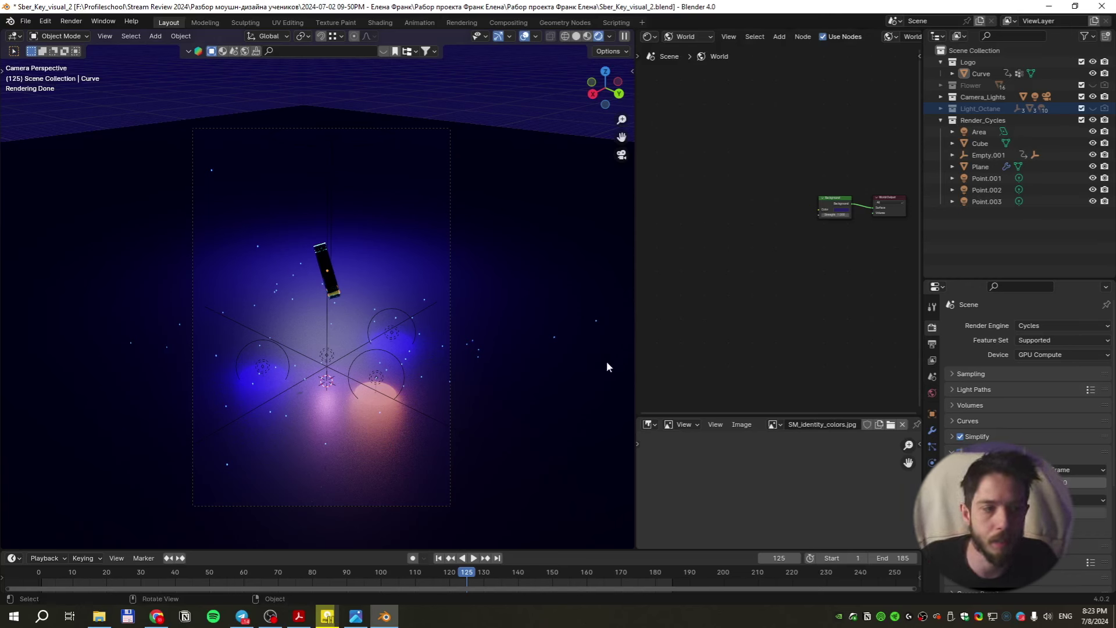
Pack all used external resources into the blend file
{"action": "left_click", "coordinate": [26, 21]}
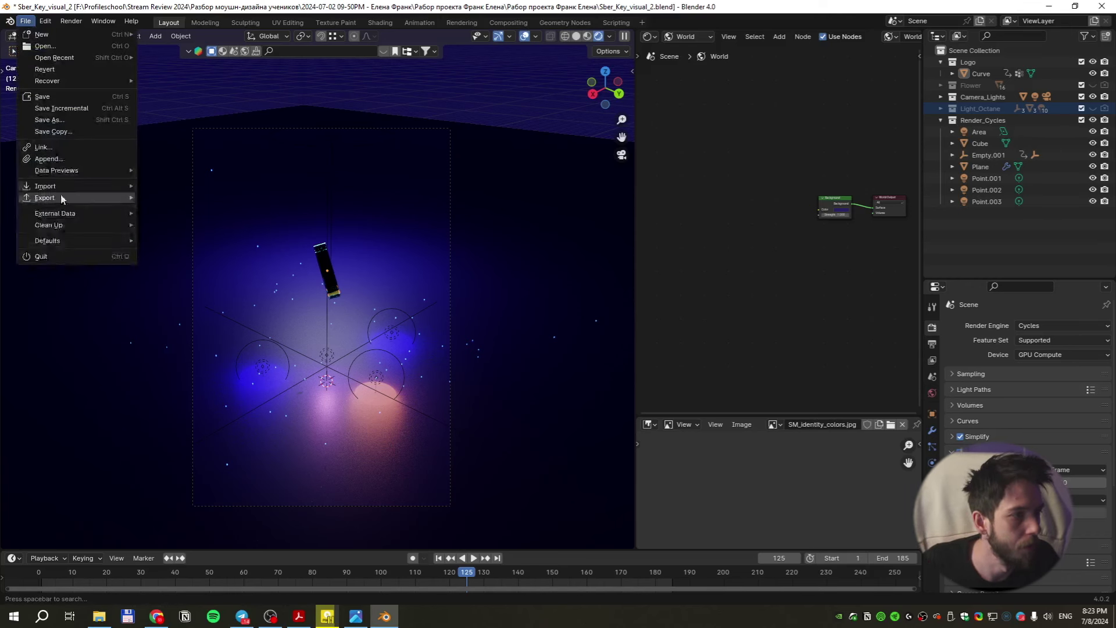
{"action": "mouse_move", "coordinate": [67, 175]}
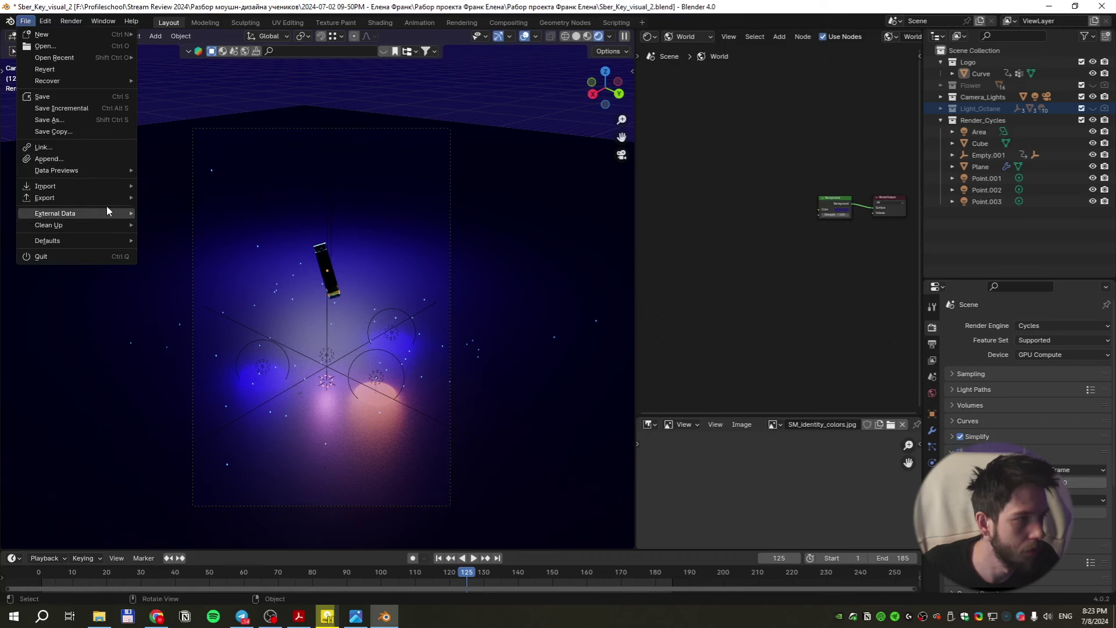
{"action": "mouse_move", "coordinate": [107, 214]}
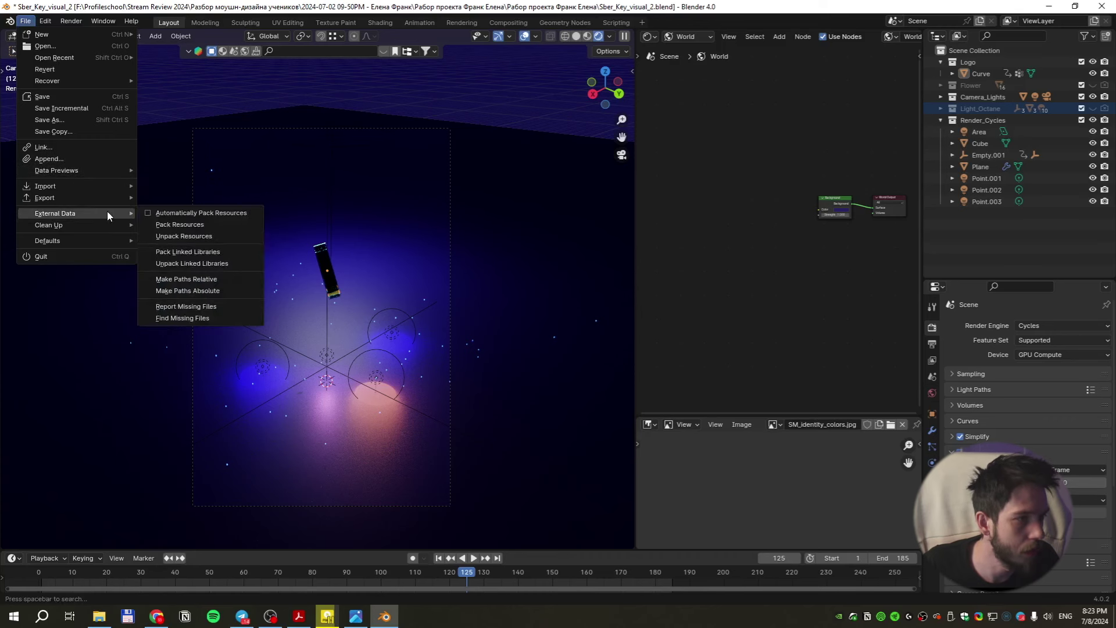
{"action": "left_click", "coordinate": [224, 229]}
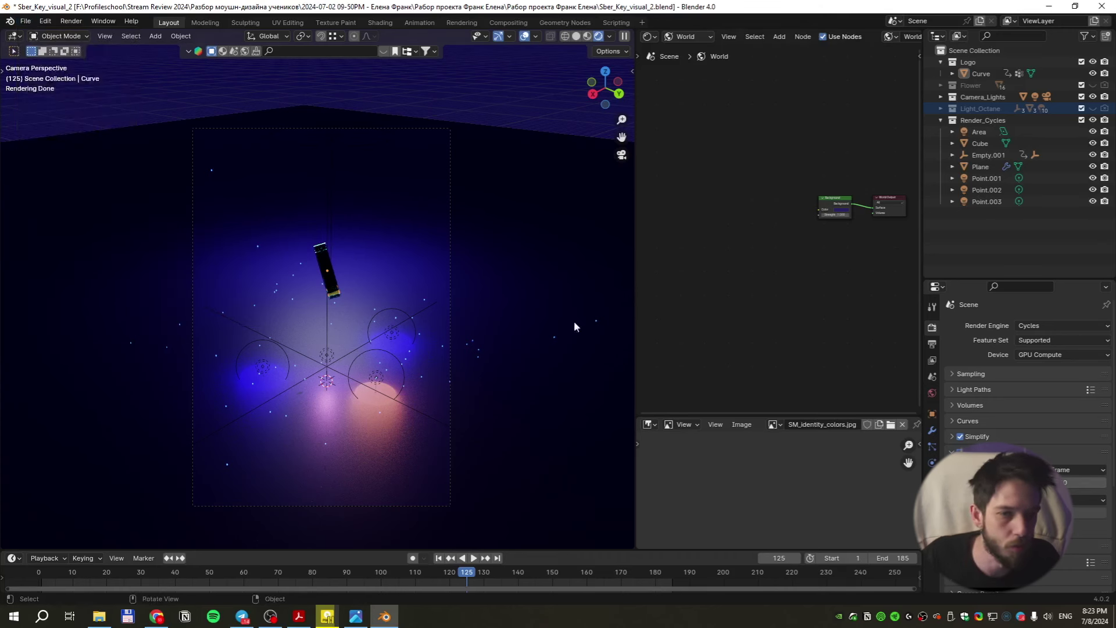
Bring the World nodes into close view and move the timeline to frame 121
{"action": "left_click_drag", "start_coordinate": [808, 229], "coordinate": [759, 241]}
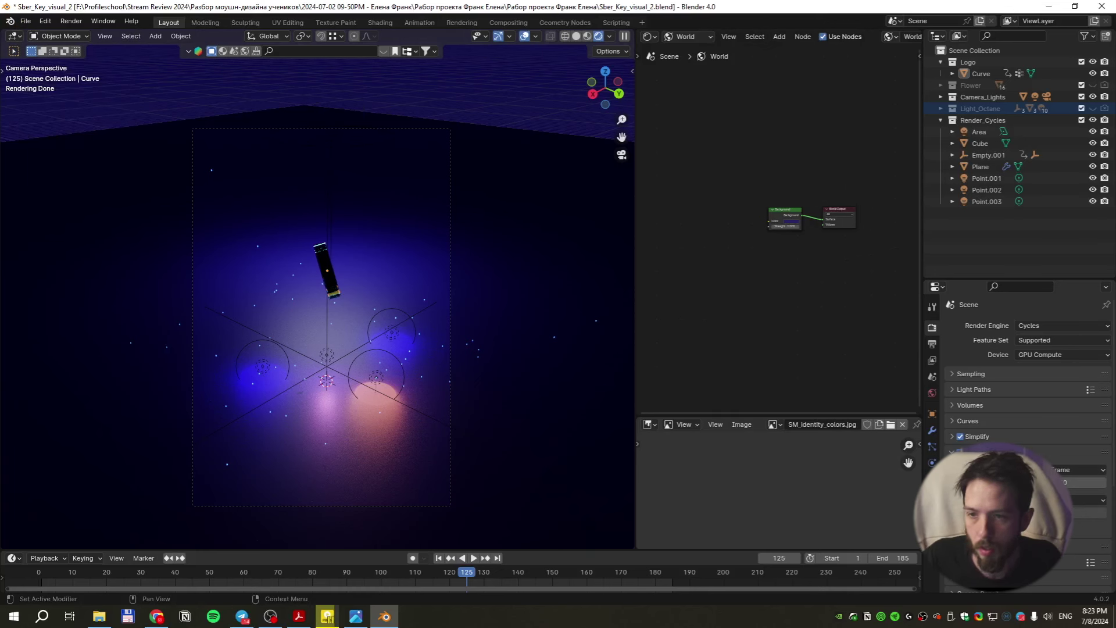
{"action": "scroll", "coordinate": [701, 353], "scroll_direction": "up", "scroll_amount": 5}
{"action": "left_click", "coordinate": [468, 576]}
{"action": "left_click_drag", "start_coordinate": [468, 576], "coordinate": [456, 576]}
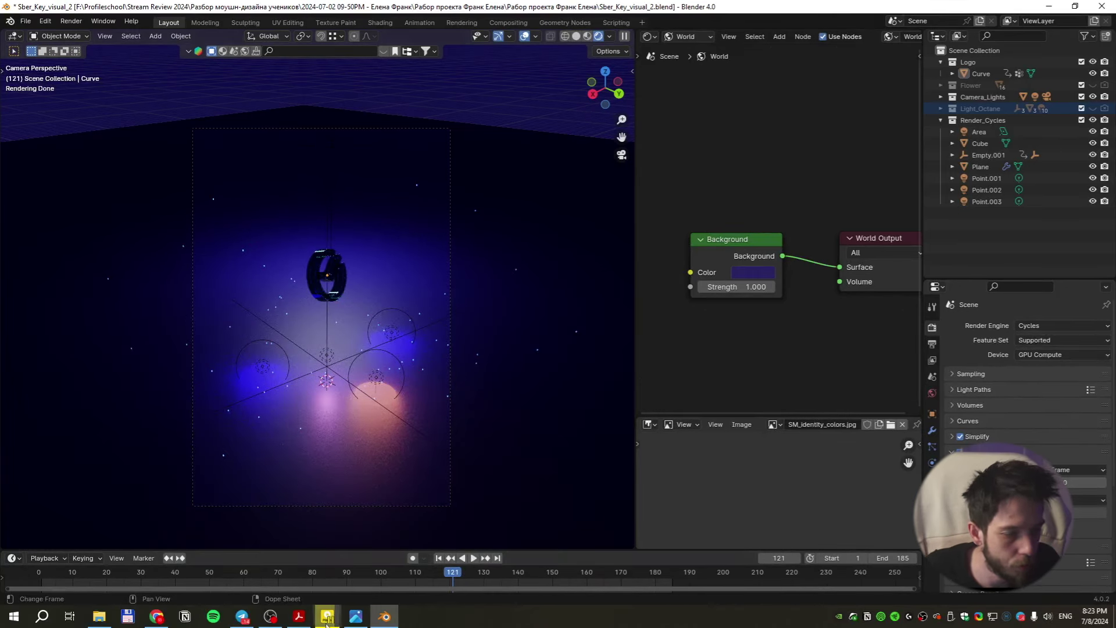
Switch to the photo viewer, examine the Sber Marketing style references, and return to Blender
{"action": "left_click", "coordinate": [356, 616]}
{"action": "scroll", "coordinate": [790, 432], "scroll_direction": "up", "scroll_amount": 3}
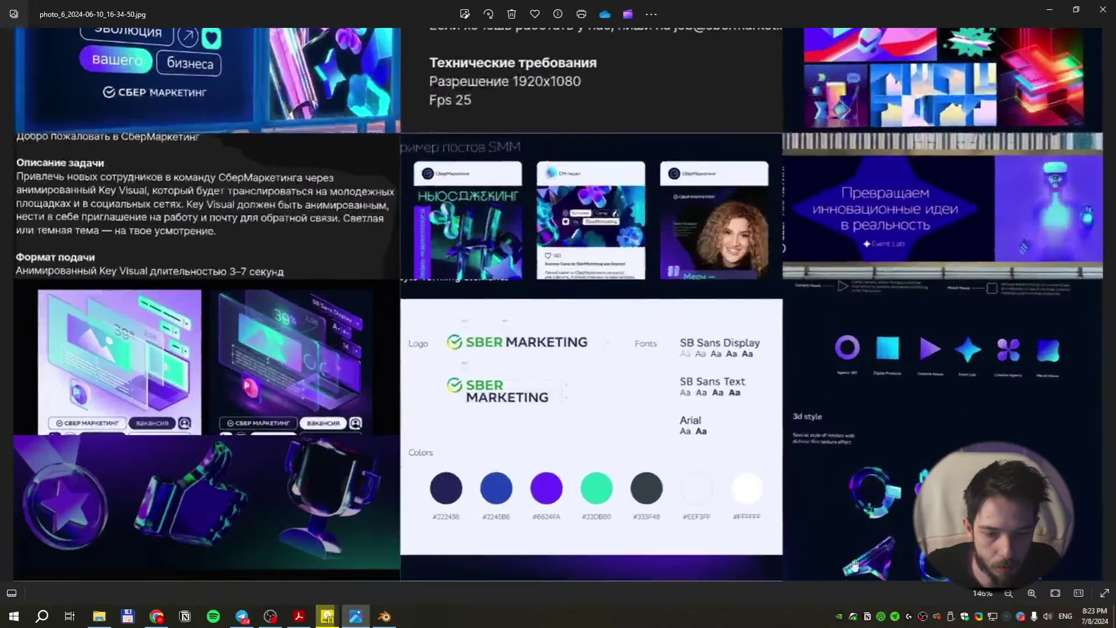
{"action": "left_click", "coordinate": [1050, 9]}
Search the online asset library's HDRs for "colored" and refine the search to "colored studio"
{"action": "left_click", "coordinate": [222, 51]}
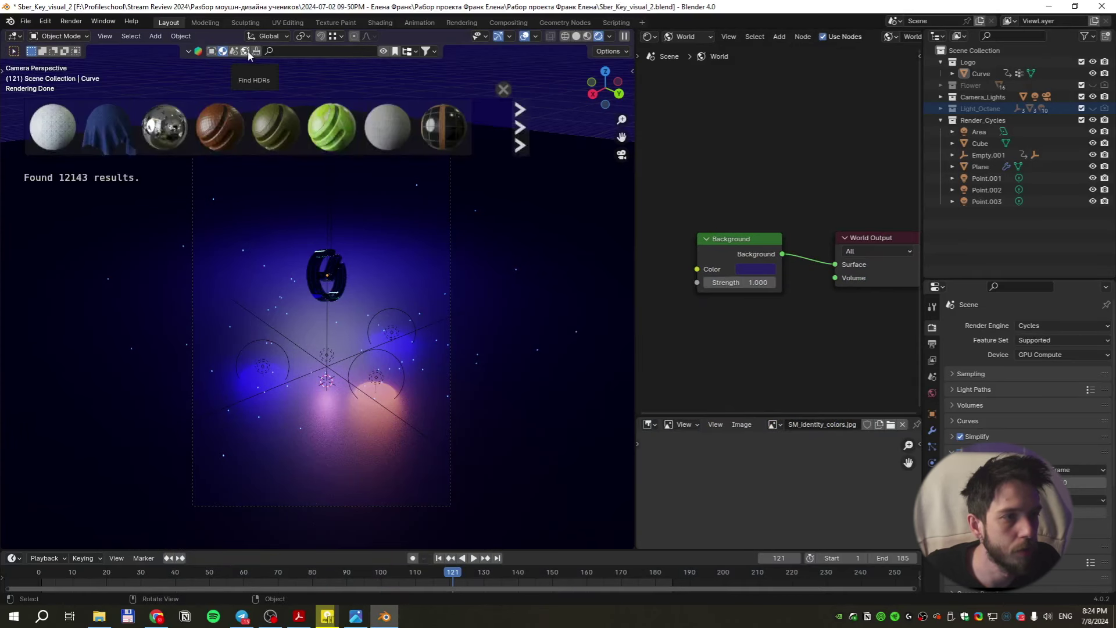
{"action": "left_click", "coordinate": [323, 52]}
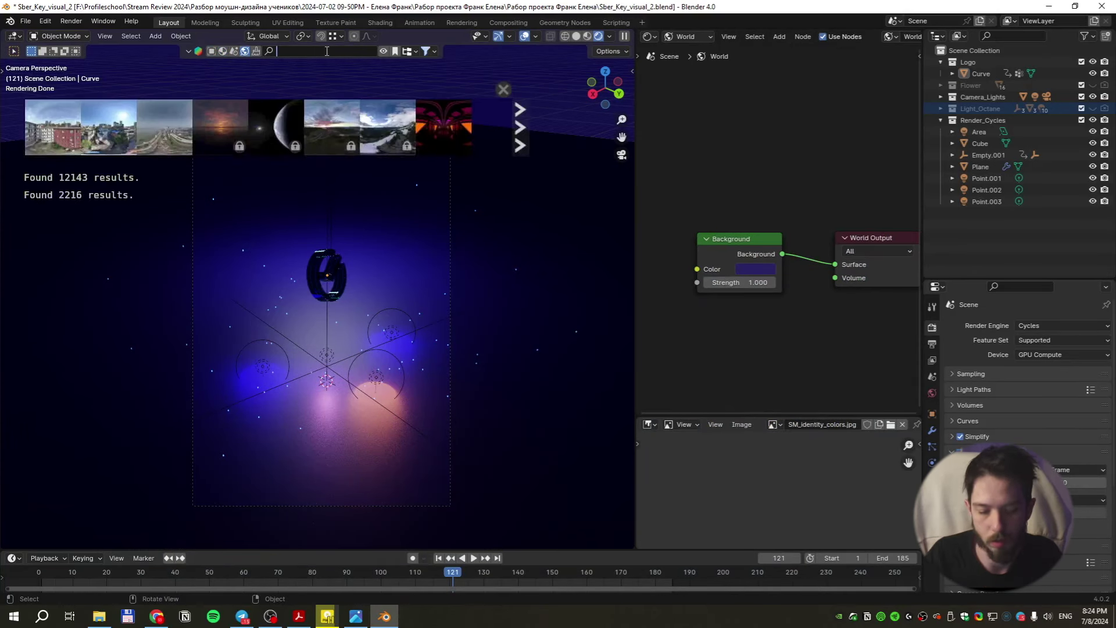
{"action": "type", "text": "colored"}
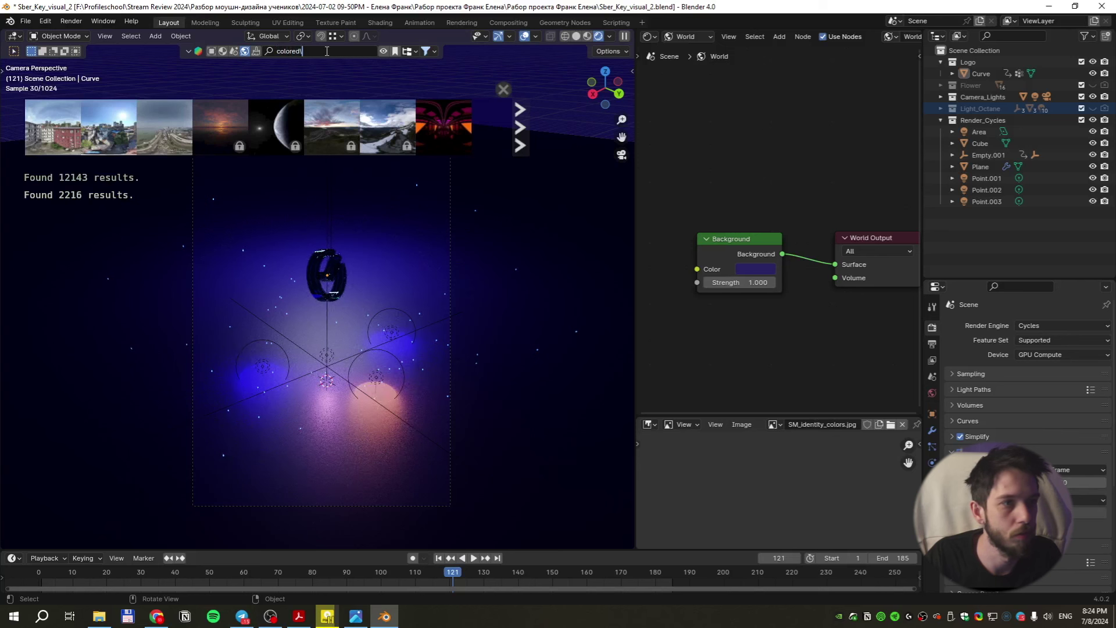
{"action": "key", "text": "Return"}
{"action": "left_click", "coordinate": [327, 51]}
{"action": "left_click", "coordinate": [326, 52]}
{"action": "type", "text": "studio"}
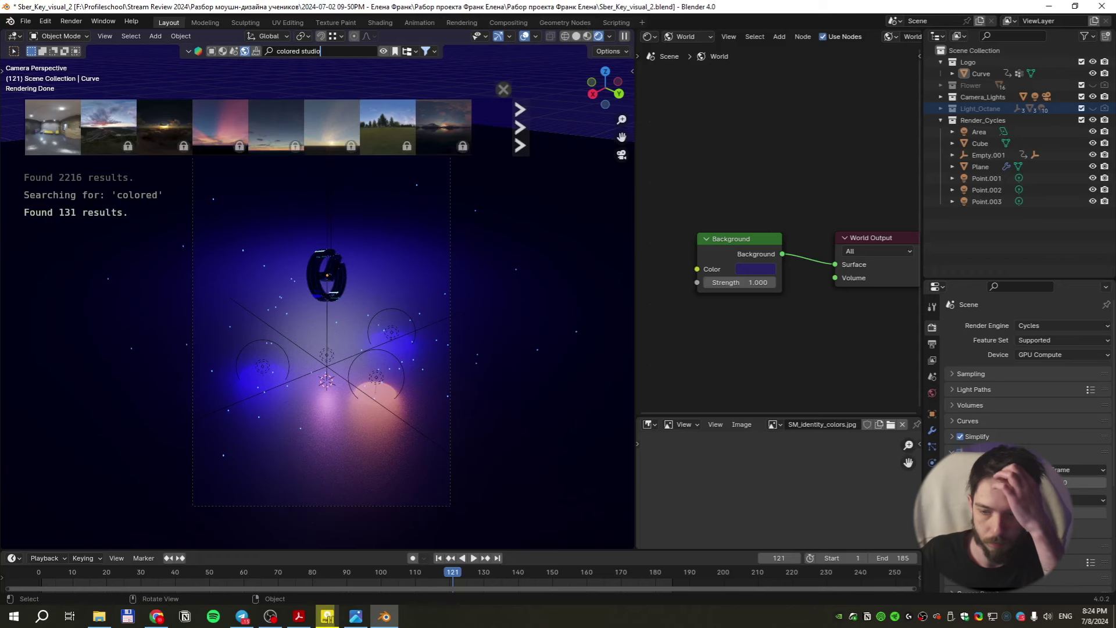
{"action": "key", "text": "Return"}
Try to apply the Colorful Studio HDR from the search results to the world
{"action": "left_click", "coordinate": [434, 51]}
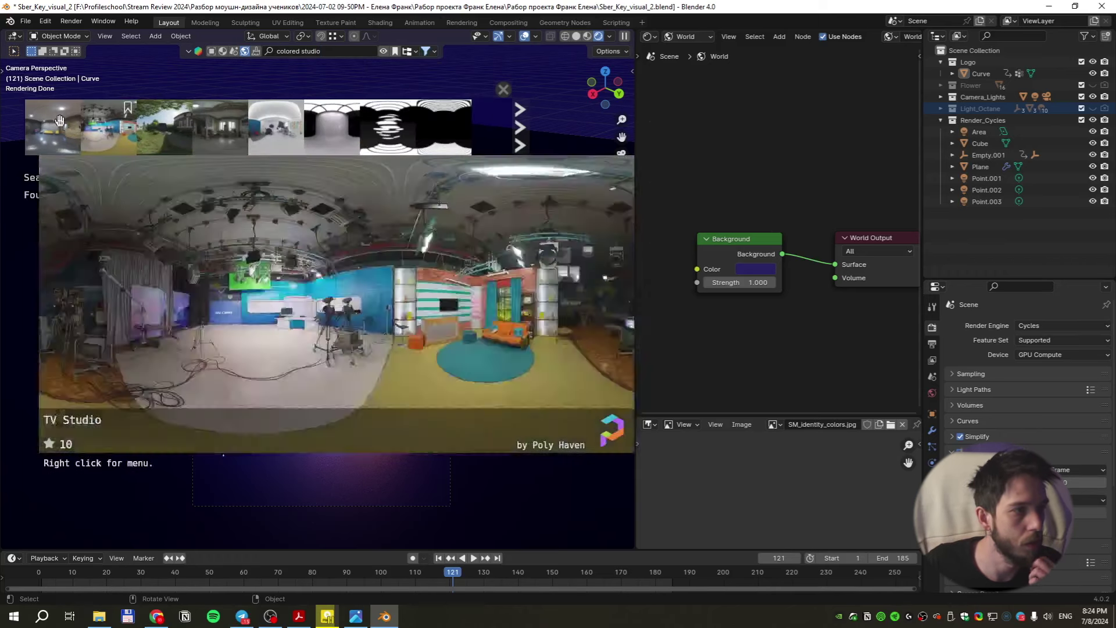
{"action": "left_click_drag", "start_coordinate": [72, 133], "coordinate": [772, 265]}
{"action": "left_click", "coordinate": [383, 52]}
{"action": "right_click", "coordinate": [60, 129]}
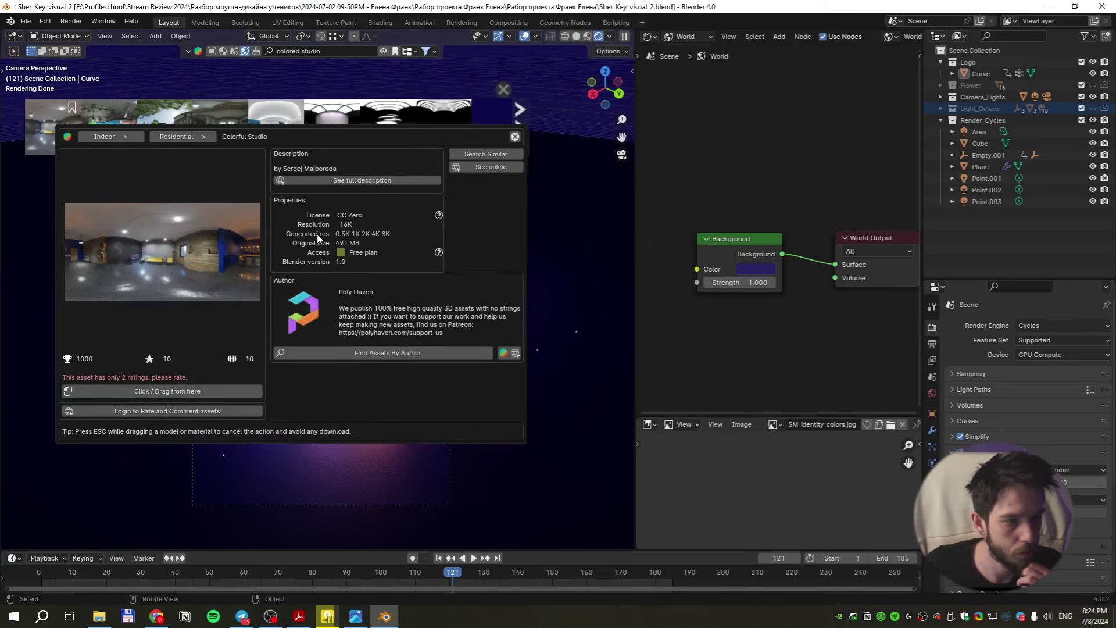
{"action": "left_click", "coordinate": [175, 395]}
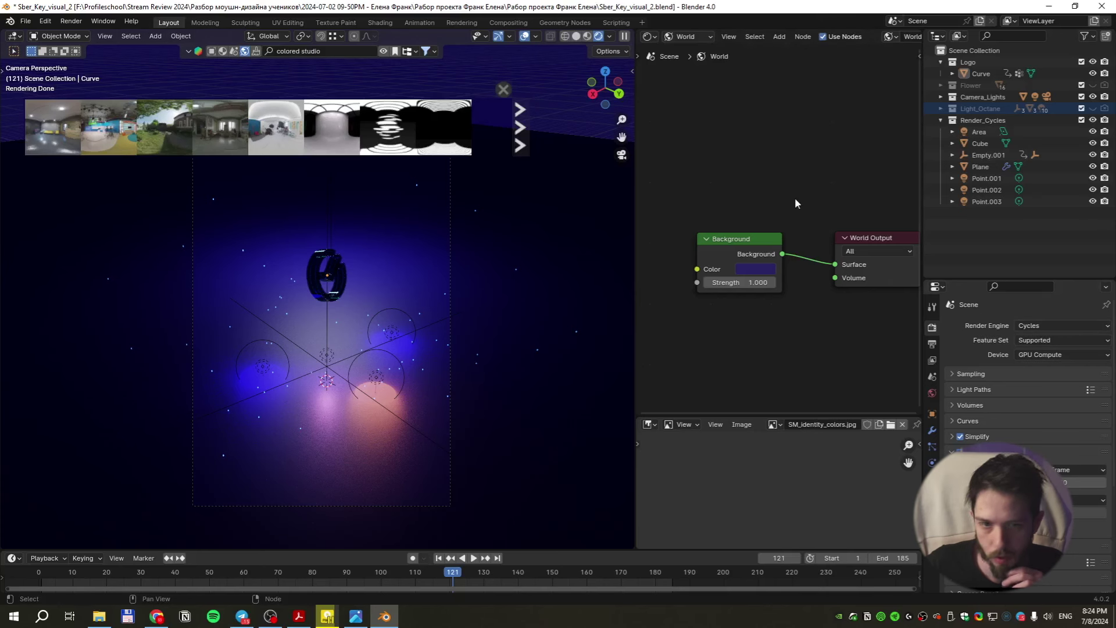
Add an Environment Texture node to the World shader and place it above the Background node
{"action": "scroll", "coordinate": [791, 208], "scroll_direction": "down", "scroll_amount": 1}
{"action": "left_click_drag", "start_coordinate": [791, 208], "coordinate": [768, 235]}
{"action": "left_click_drag", "start_coordinate": [635, 205], "coordinate": [617, 204]}
{"action": "key", "text": "shift+a"}
{"action": "type", "text": "envi"}
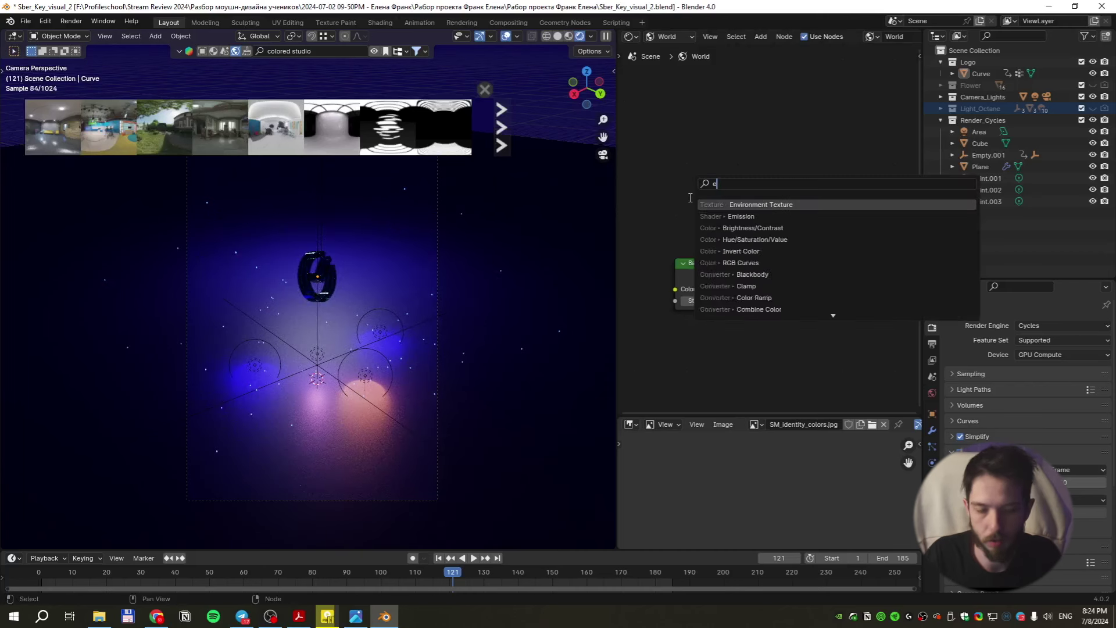
{"action": "left_click", "coordinate": [728, 204]}
{"action": "left_click", "coordinate": [684, 157]}
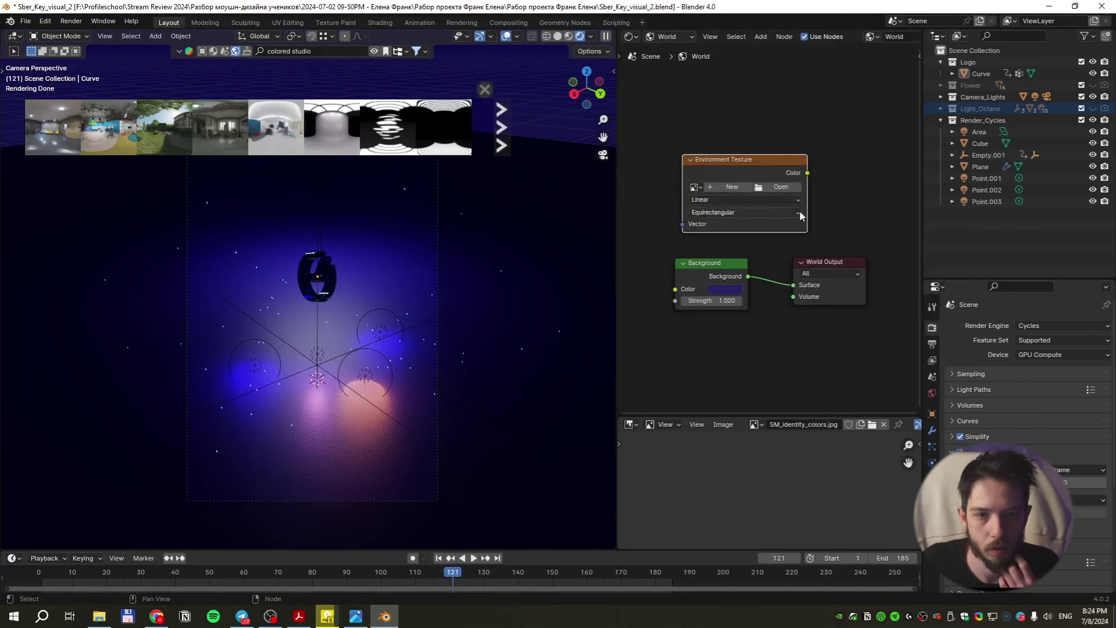
Open the Environment Texture's image browser and go to the STUFF folder on drive G
{"action": "left_click", "coordinate": [758, 187]}
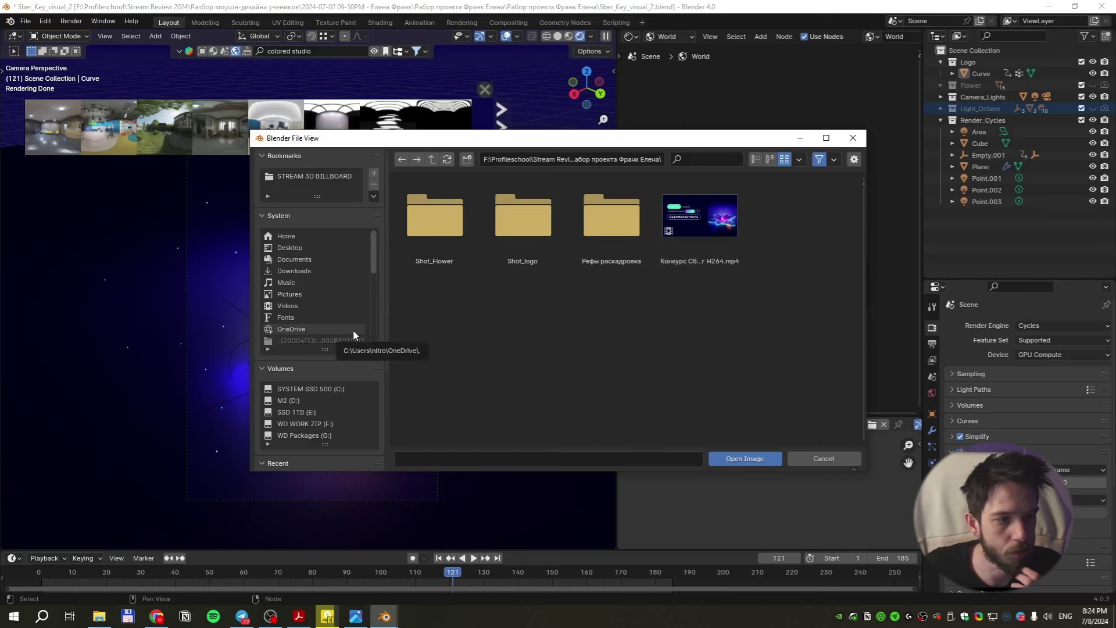
{"action": "scroll", "coordinate": [361, 308], "scroll_direction": "down", "scroll_amount": 3}
{"action": "scroll", "coordinate": [362, 308], "scroll_direction": "down", "scroll_amount": 4}
{"action": "left_click", "coordinate": [330, 412]}
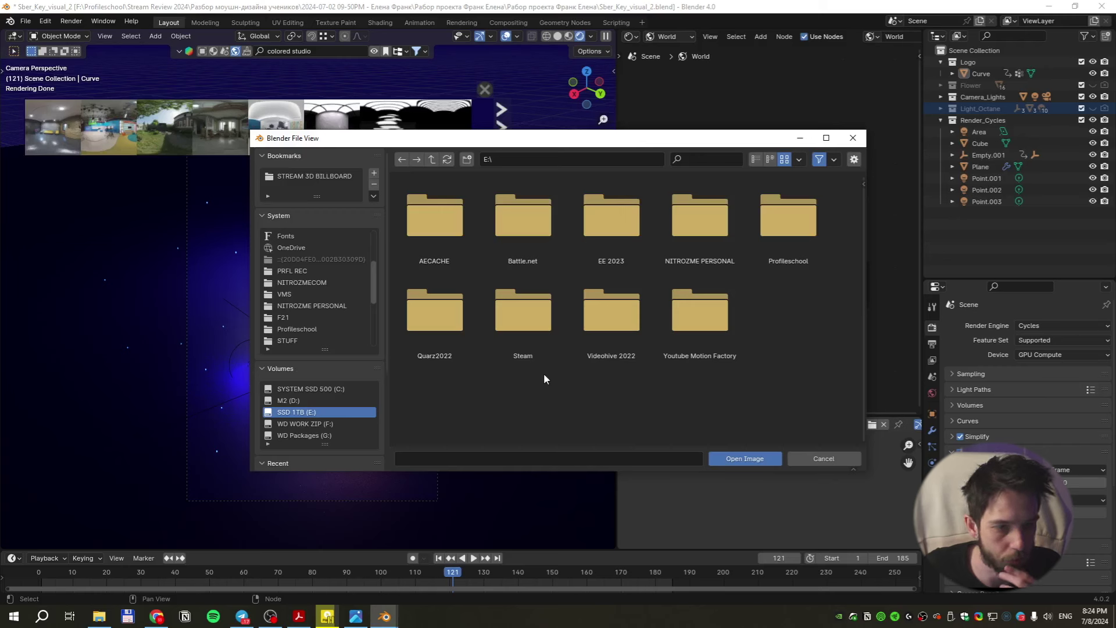
{"action": "scroll", "coordinate": [330, 411], "scroll_direction": "down", "scroll_amount": 3}
{"action": "scroll", "coordinate": [333, 396], "scroll_direction": "up", "scroll_amount": 3}
{"action": "scroll", "coordinate": [314, 303], "scroll_direction": "down", "scroll_amount": 2}
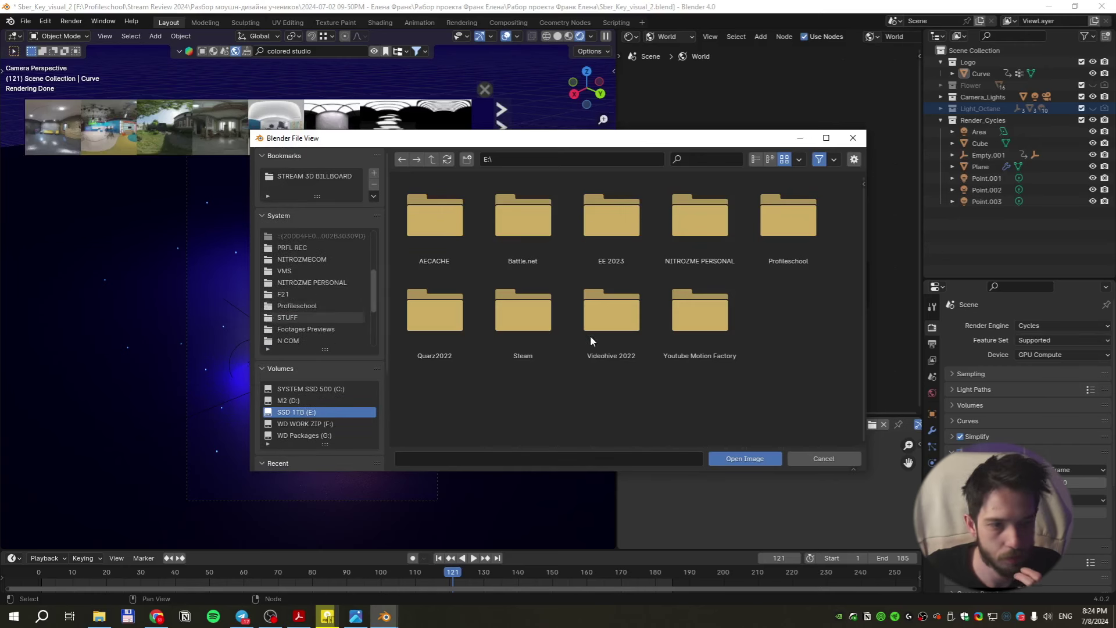
{"action": "scroll", "coordinate": [590, 341], "scroll_direction": "down", "scroll_amount": 2}
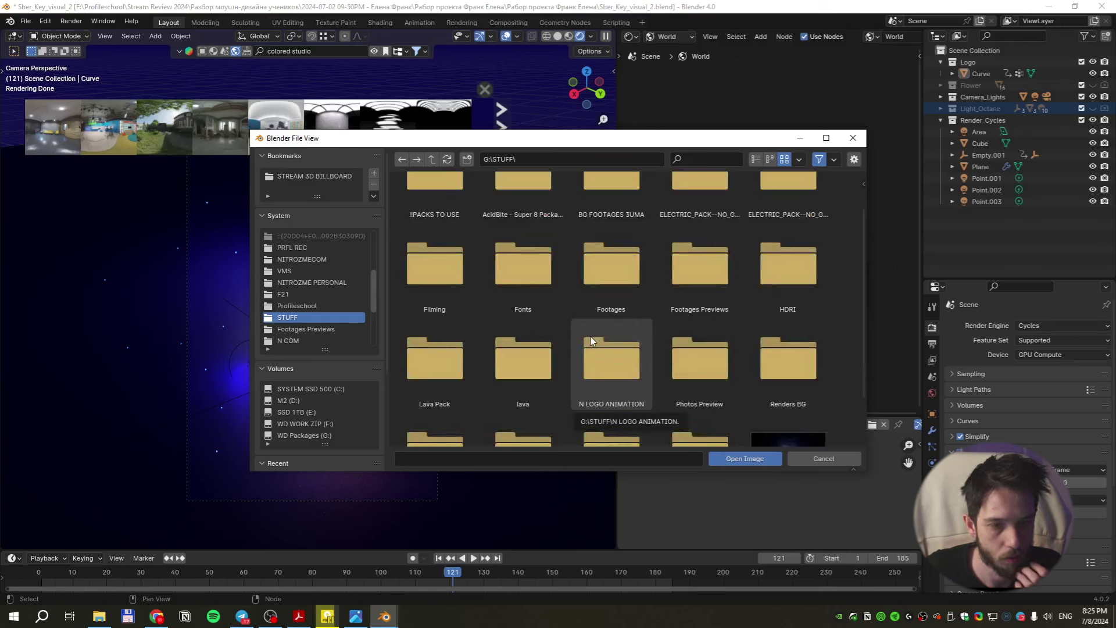
{"action": "scroll", "coordinate": [590, 340], "scroll_direction": "down", "scroll_amount": 2}
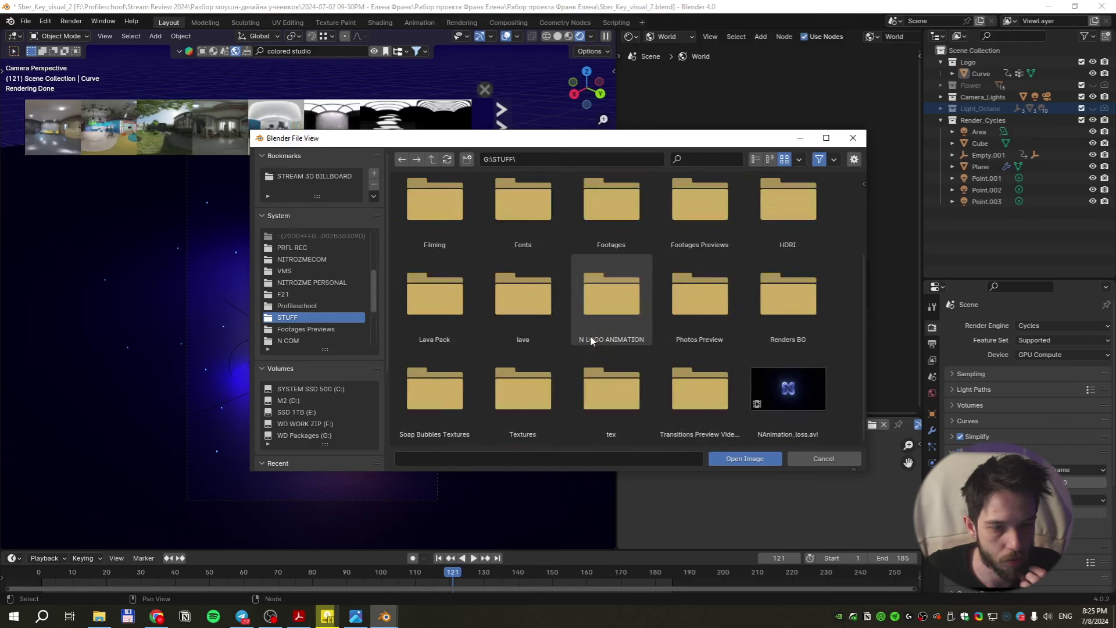
{"action": "scroll", "coordinate": [590, 340], "scroll_direction": "up", "scroll_amount": 3}
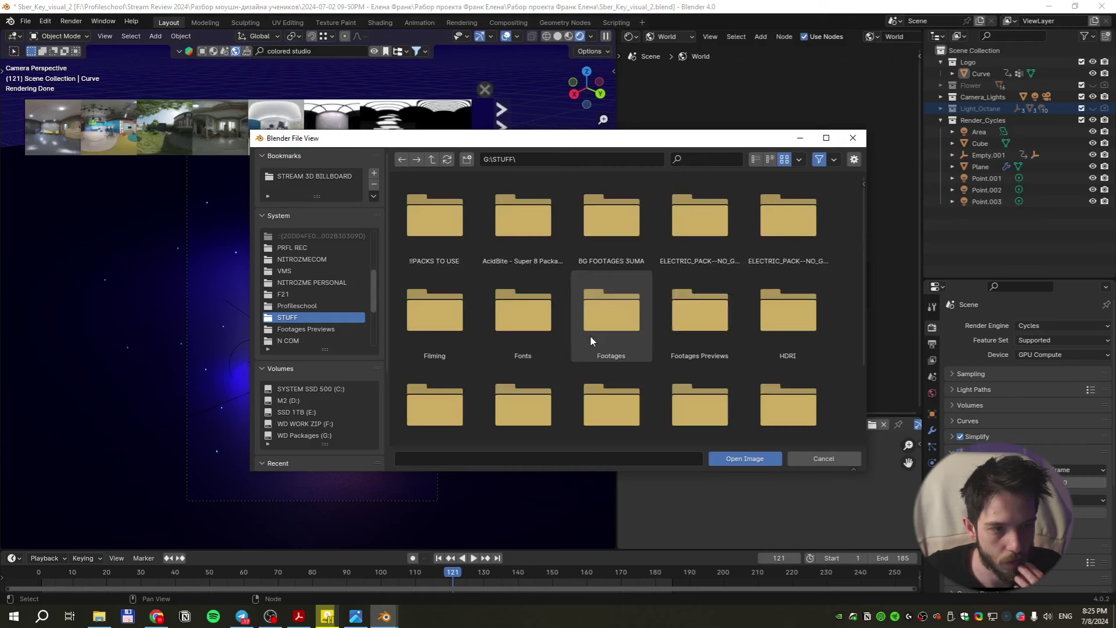
Load 9.mp4 from the BG FOOTAGES 3UMA folder into the Environment Texture and move the node up, clear of the Background node
{"action": "double_click", "coordinate": [608, 216]}
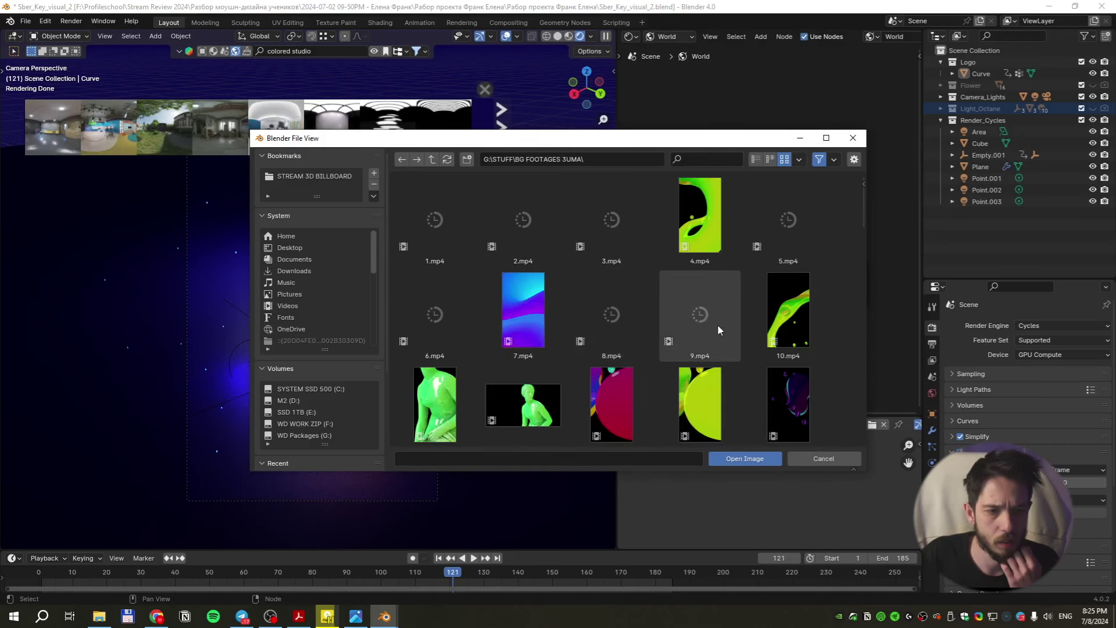
{"action": "left_click", "coordinate": [524, 311]}
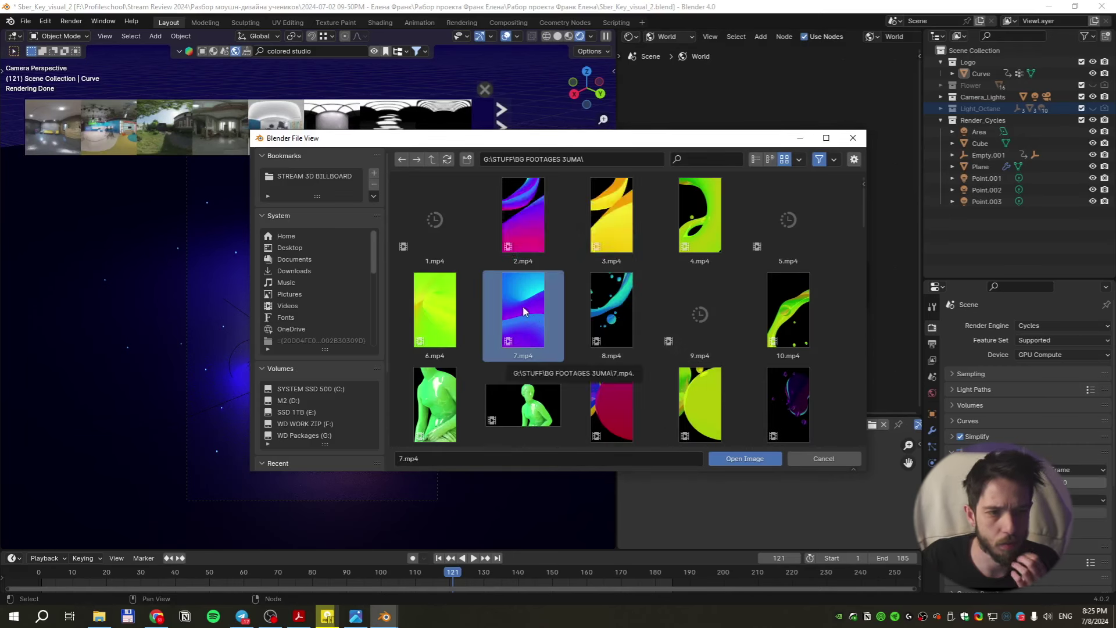
{"action": "left_click", "coordinate": [700, 316]}
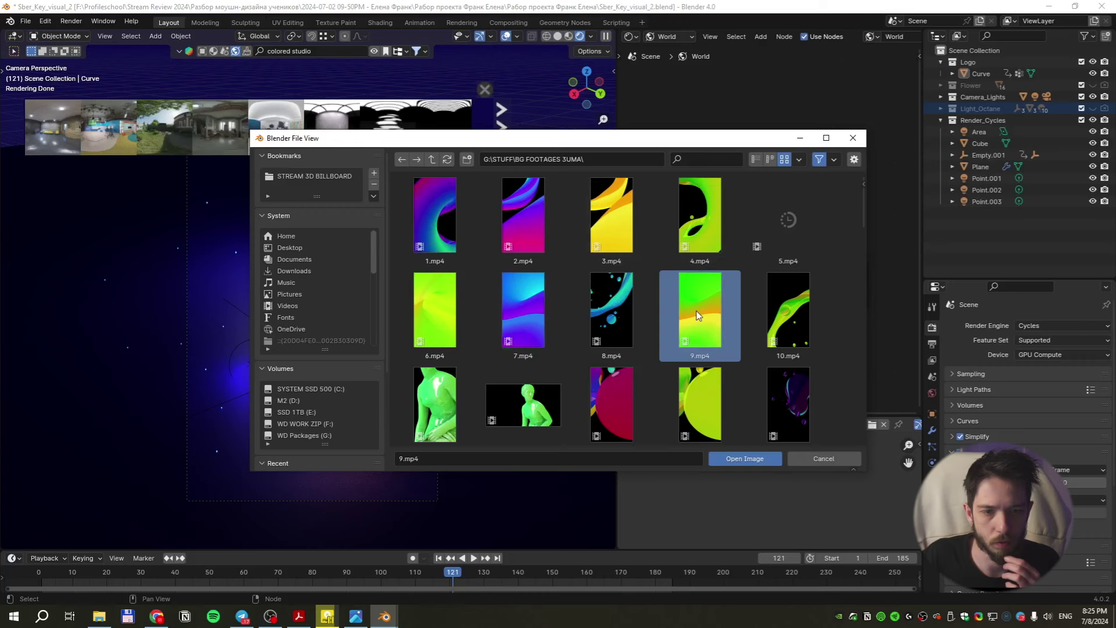
{"action": "left_click", "coordinate": [748, 459]}
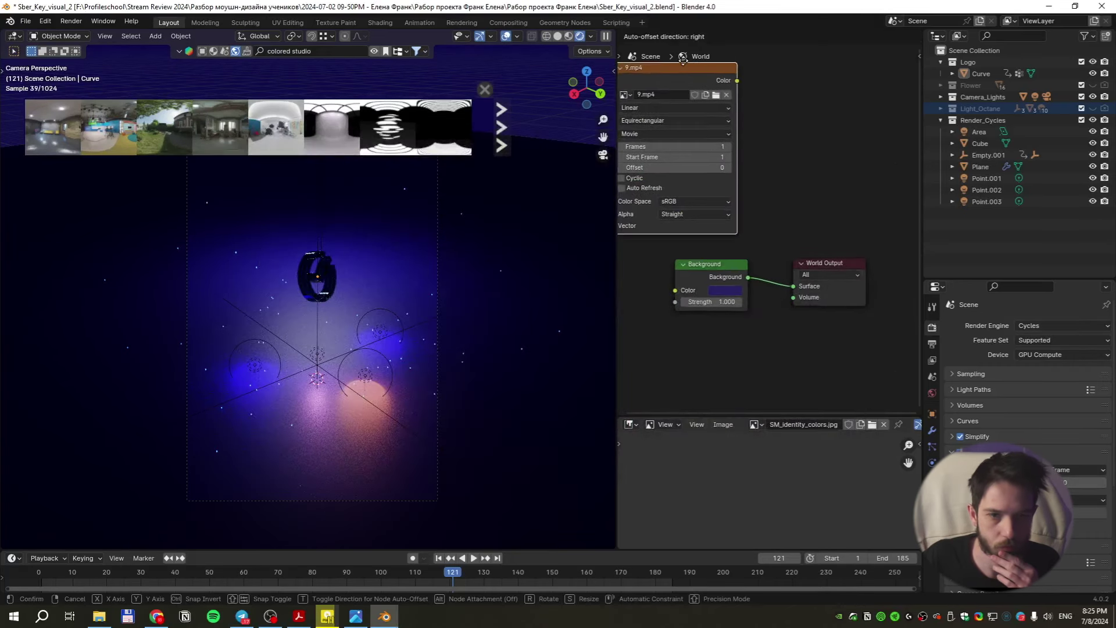
{"action": "left_click", "coordinate": [687, 60]}
Try the 9.mp4 texture directly as the World Output's Surface, preview it at frame 126, and disconnect it
{"action": "left_click_drag", "start_coordinate": [742, 80], "coordinate": [794, 301]}
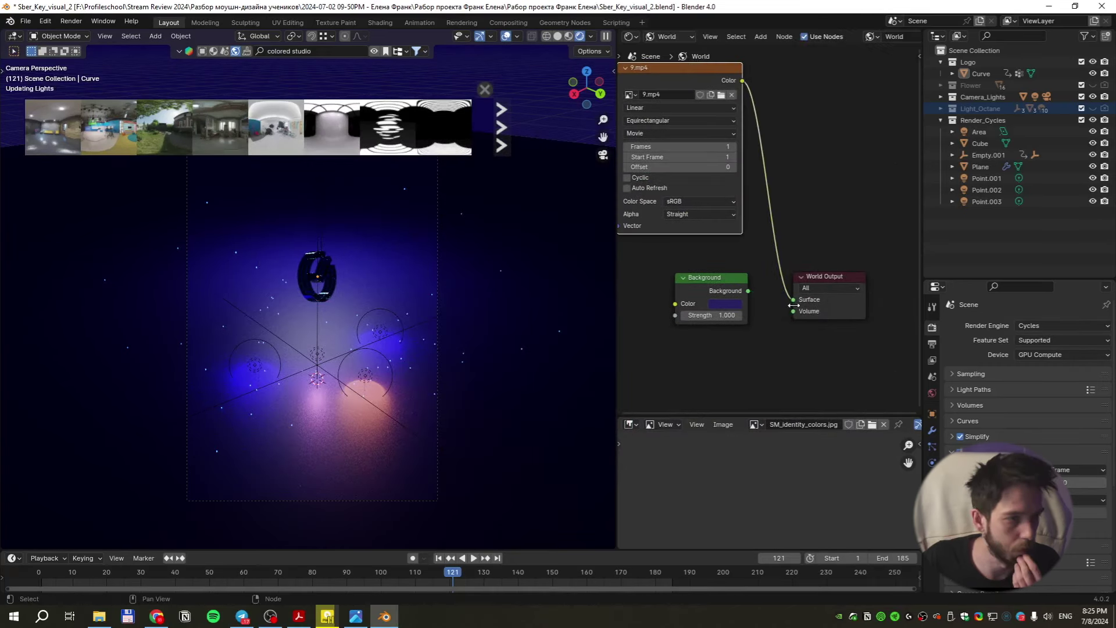
{"action": "mouse_move", "coordinate": [450, 573]}
{"action": "left_mouse_down"}
{"action": "mouse_move", "coordinate": [377, 572]}
{"action": "mouse_move", "coordinate": [502, 572]}
{"action": "mouse_move", "coordinate": [471, 572]}
{"action": "left_mouse_up"}
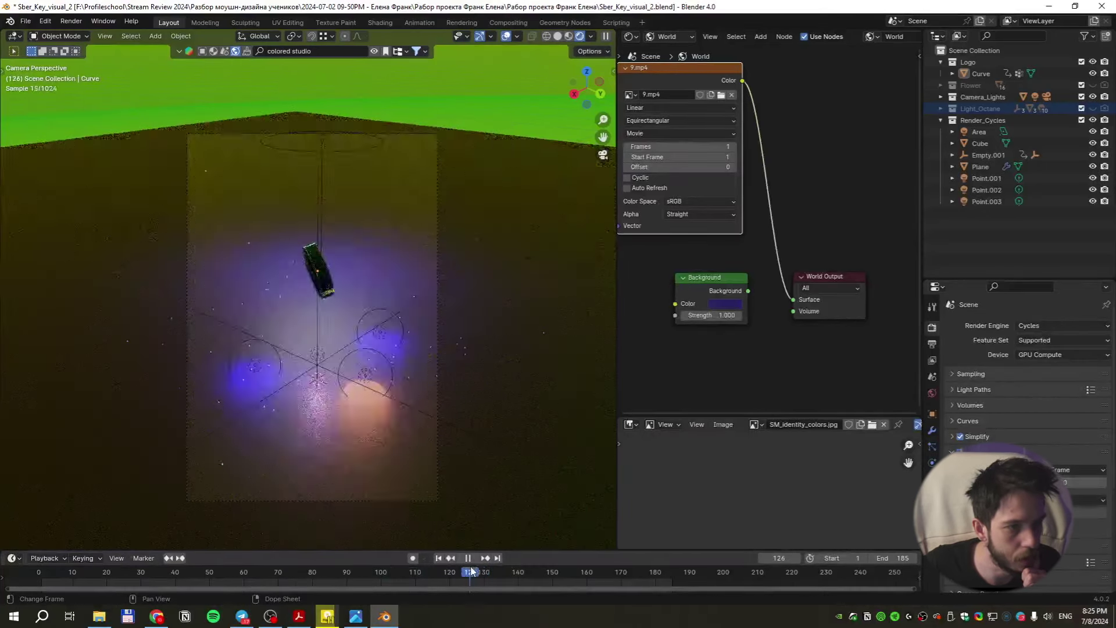
{"action": "key", "text": "space"}
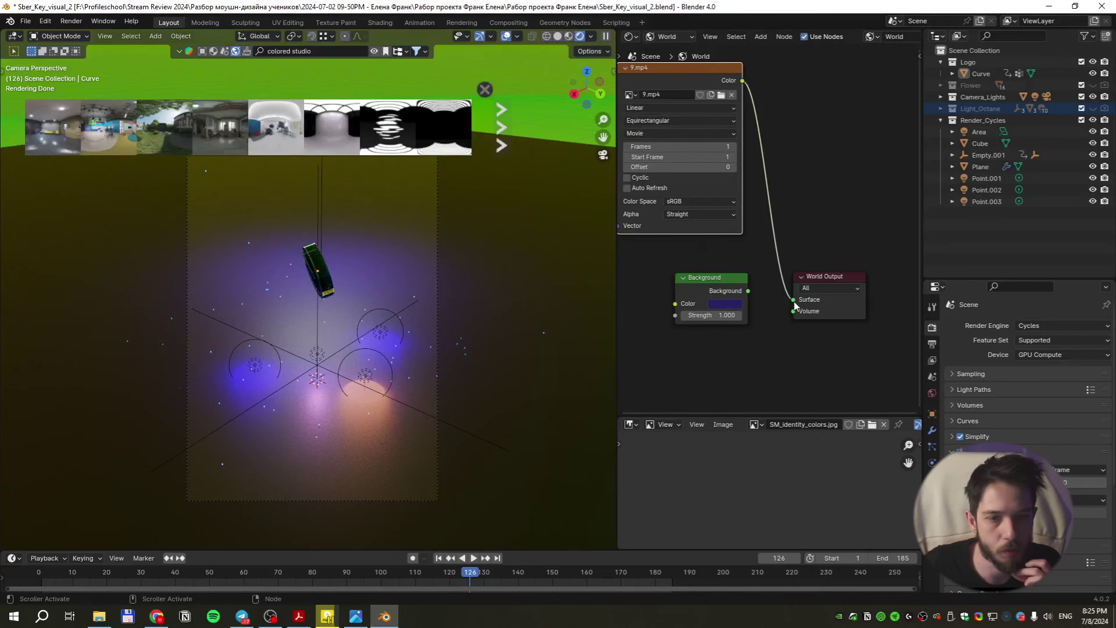
{"action": "left_click_drag", "start_coordinate": [793, 300], "coordinate": [786, 209]}
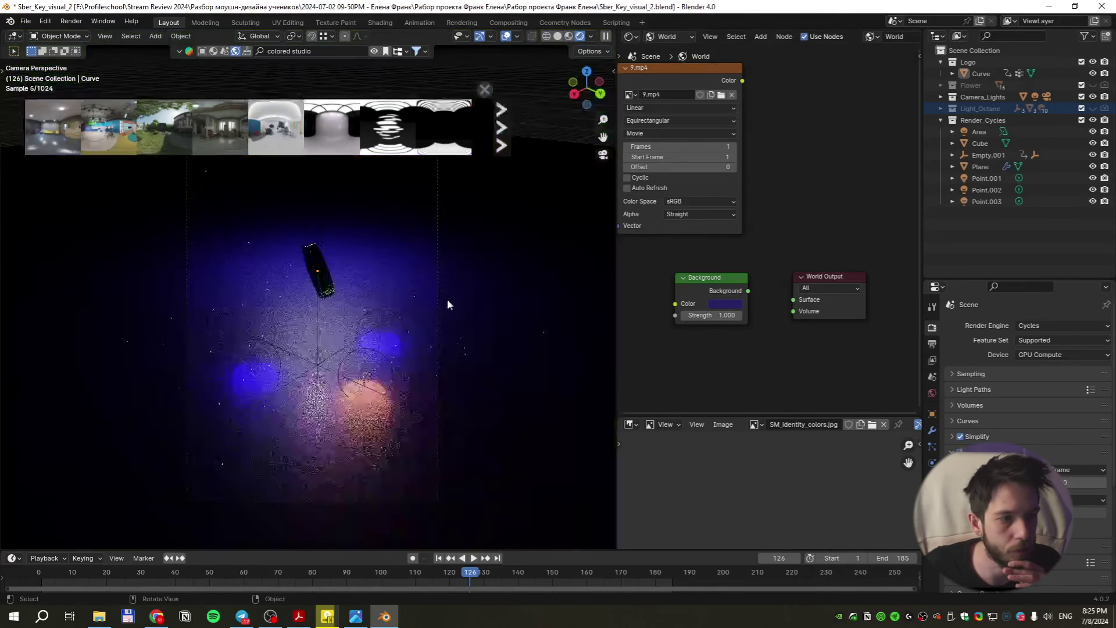
Collapse the 9.mp4 node, reposition it and the Background node, and widen the node editor
{"action": "left_click_drag", "start_coordinate": [733, 356], "coordinate": [766, 394]}
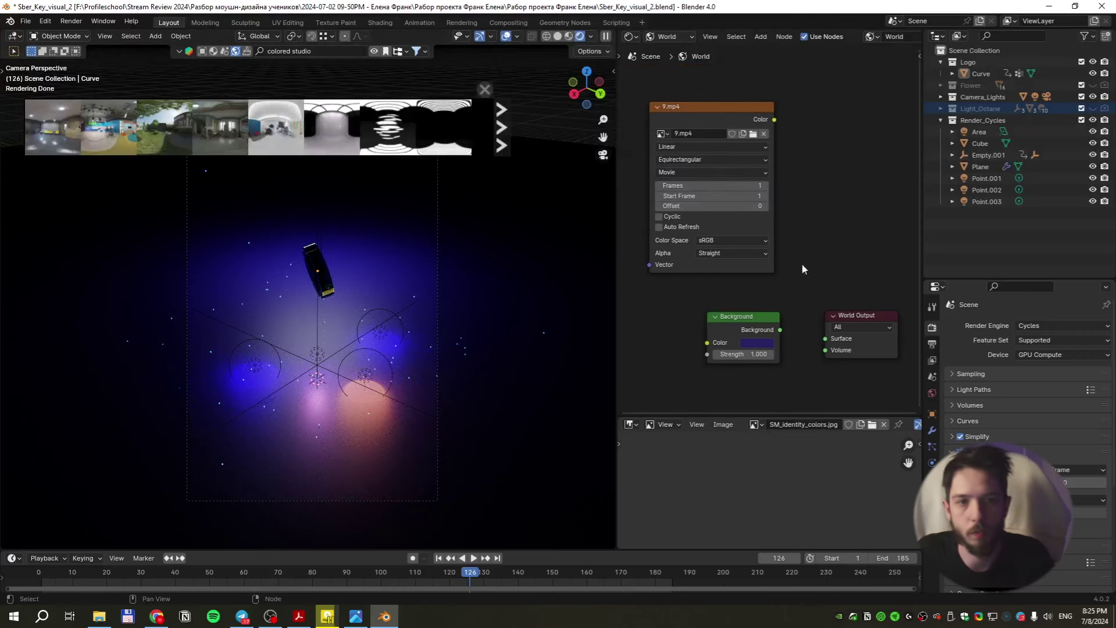
{"action": "left_click", "coordinate": [659, 107]}
{"action": "left_click_drag", "start_coordinate": [675, 108], "coordinate": [623, 114]}
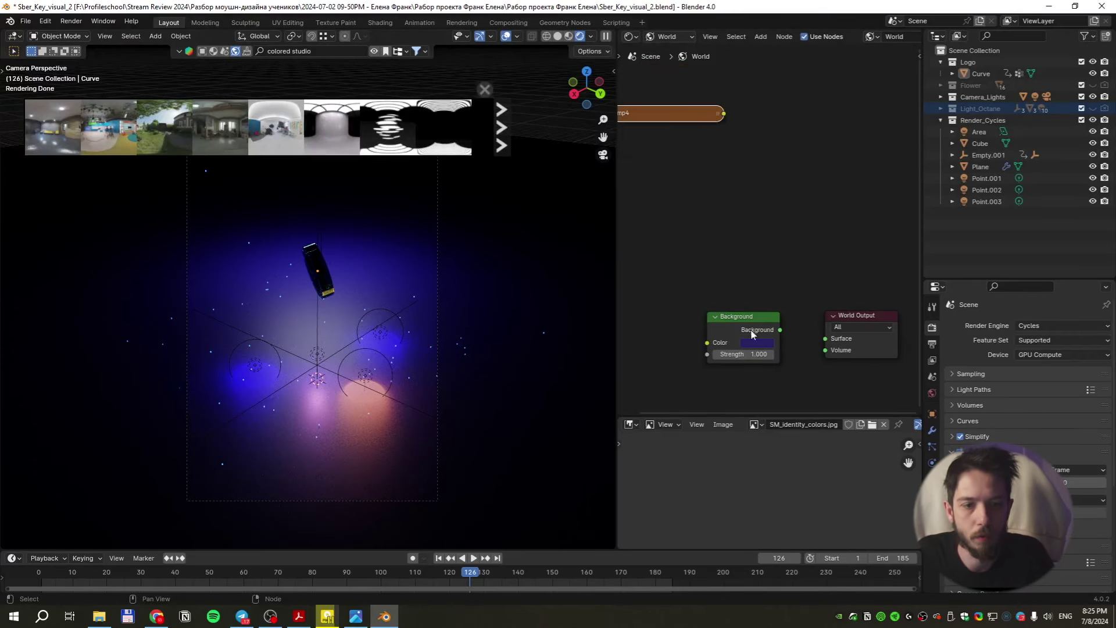
{"action": "left_click_drag", "start_coordinate": [739, 312], "coordinate": [695, 327]}
{"action": "key", "text": "ctrl+space"}
{"action": "key", "text": "ctrl+space"}
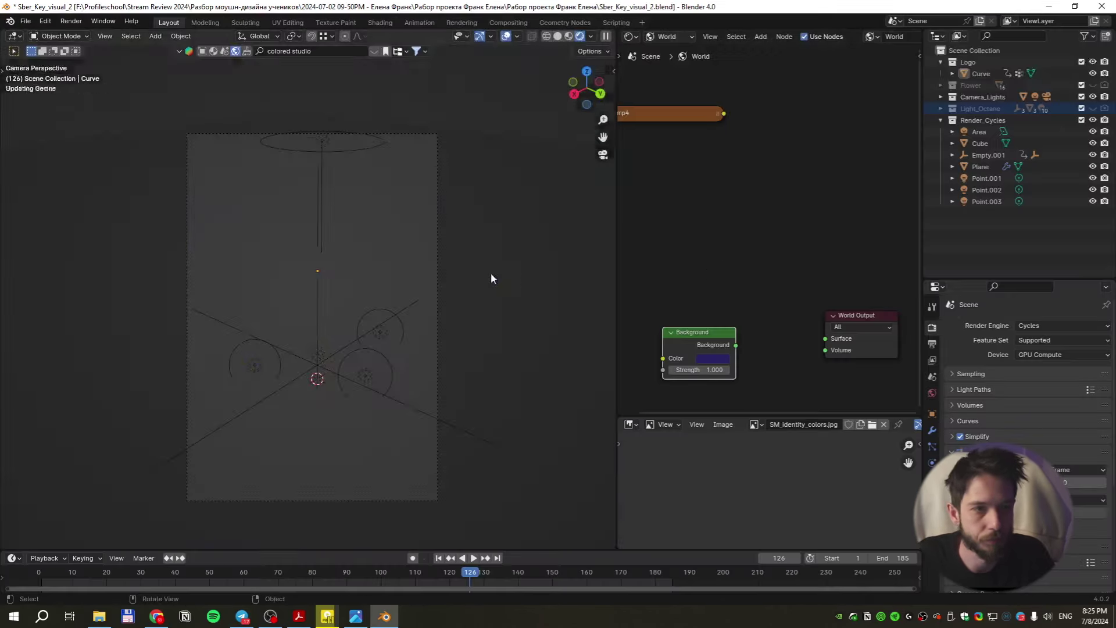
{"action": "left_click_drag", "start_coordinate": [618, 199], "coordinate": [461, 203]}
Add a Mix Shader that combines the 9.mp4 texture with the Background and feeds the World Output's Surface
{"action": "key", "text": "shift+space"}
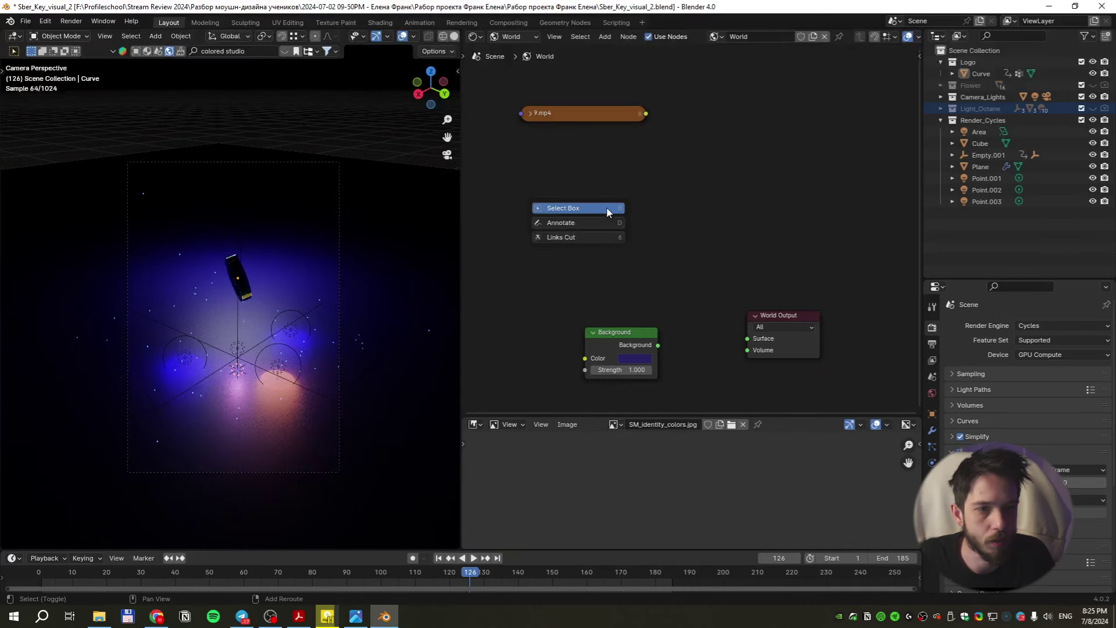
{"action": "right_click", "coordinate": [622, 185]}
{"action": "key", "text": "shift+a"}
{"action": "type", "text": "mix"}
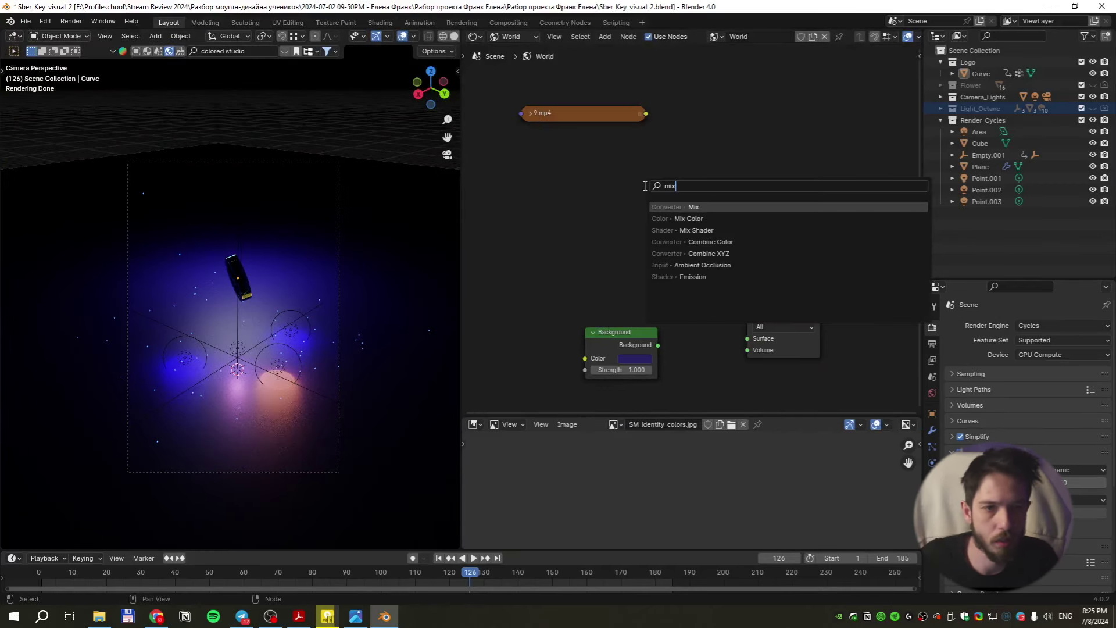
{"action": "left_click", "coordinate": [711, 229]}
{"action": "left_click_drag", "start_coordinate": [658, 346], "coordinate": [711, 266]}
{"action": "left_click_drag", "start_coordinate": [645, 114], "coordinate": [710, 243]}
{"action": "left_click_drag", "start_coordinate": [783, 231], "coordinate": [748, 338]}
Drive the Mix Shader's Fac with a Light Path's Is Camera Ray, with Background as first shader and 9.mp4 as second
{"action": "left_click_drag", "start_coordinate": [711, 243], "coordinate": [567, 260]}
{"action": "type", "text": "light"}
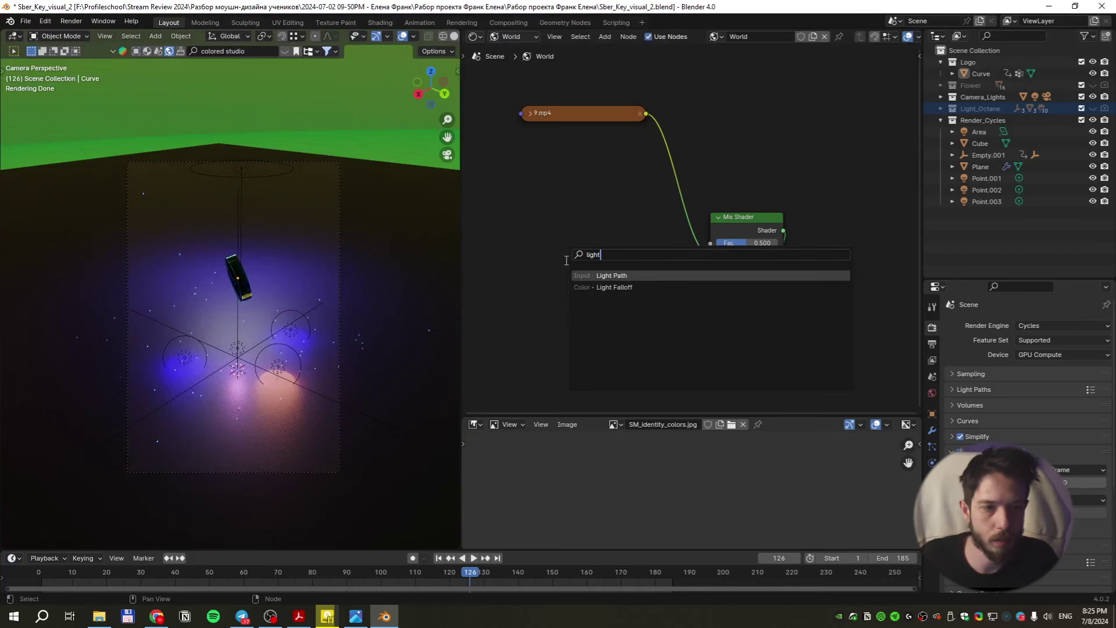
{"action": "left_click", "coordinate": [637, 276]}
{"action": "left_click", "coordinate": [526, 174]}
{"action": "left_click_drag", "start_coordinate": [598, 190], "coordinate": [710, 267]}
{"action": "left_click_drag", "start_coordinate": [658, 348], "coordinate": [710, 254]}
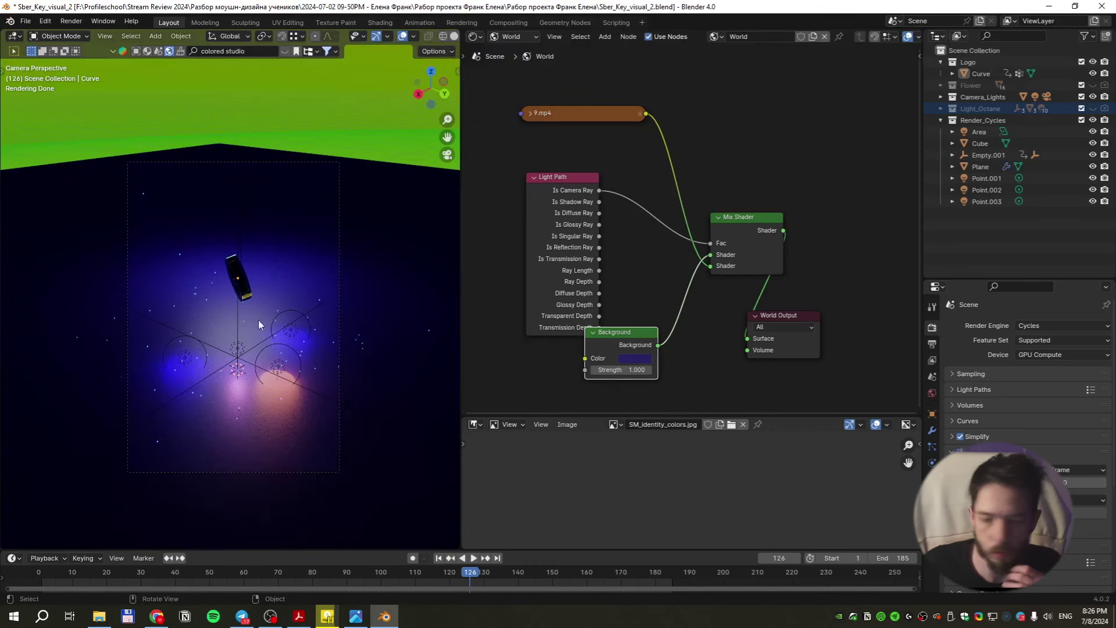
Preview the new world lighting on the logo between frames 120 and 125
{"action": "left_click", "coordinate": [453, 575]}
{"action": "key", "text": "space"}
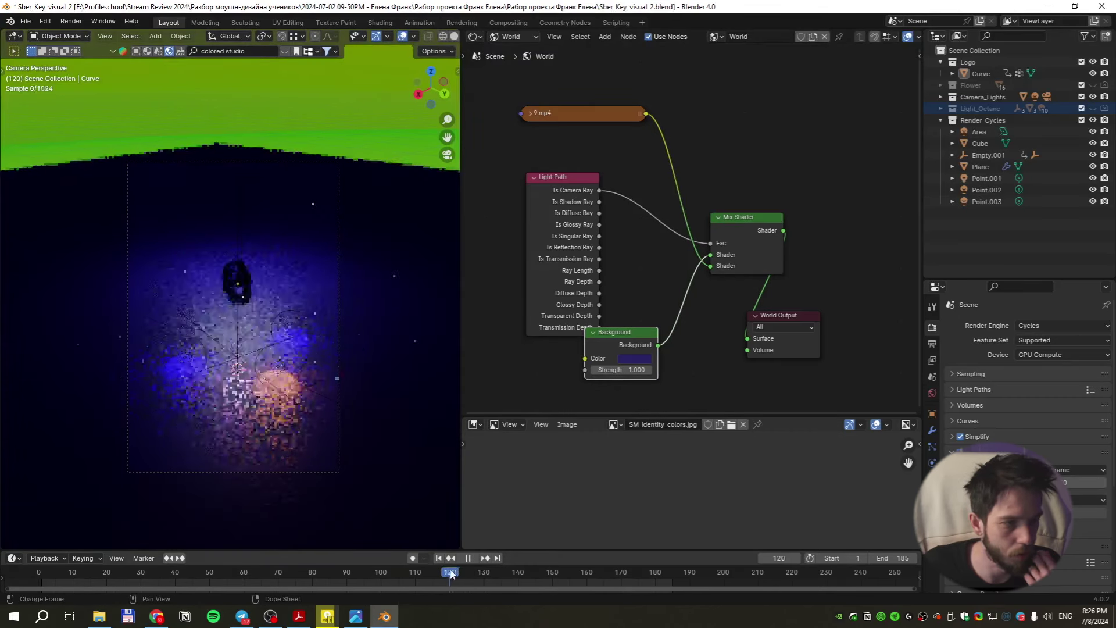
{"action": "key", "text": "space"}
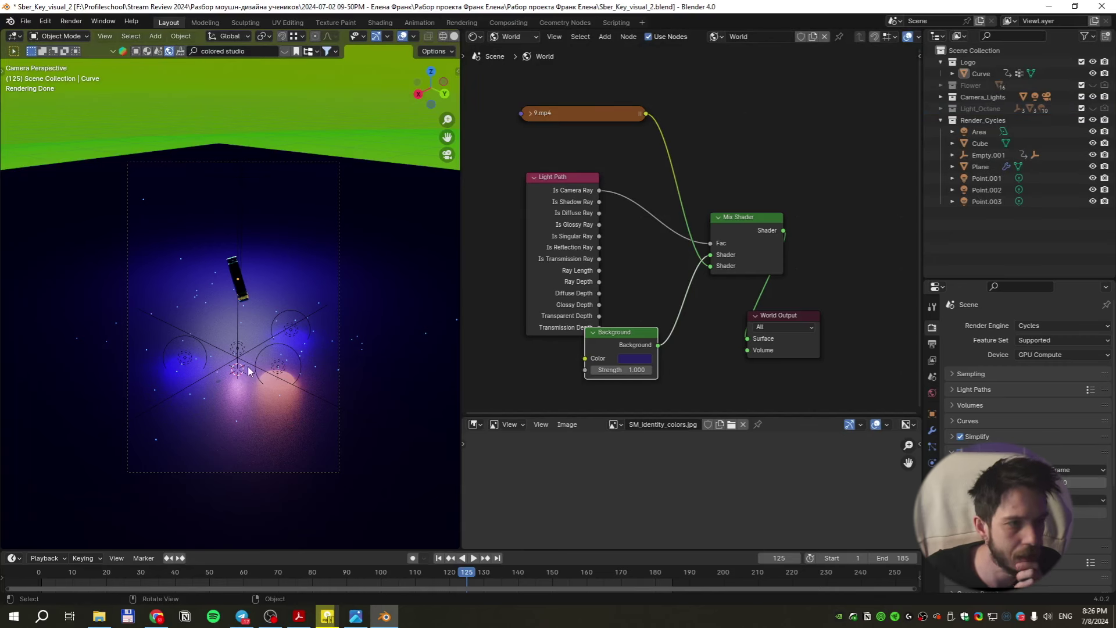
Duplicate the Point.001 light and place the copy over the logo
{"action": "left_click", "coordinate": [986, 178]}
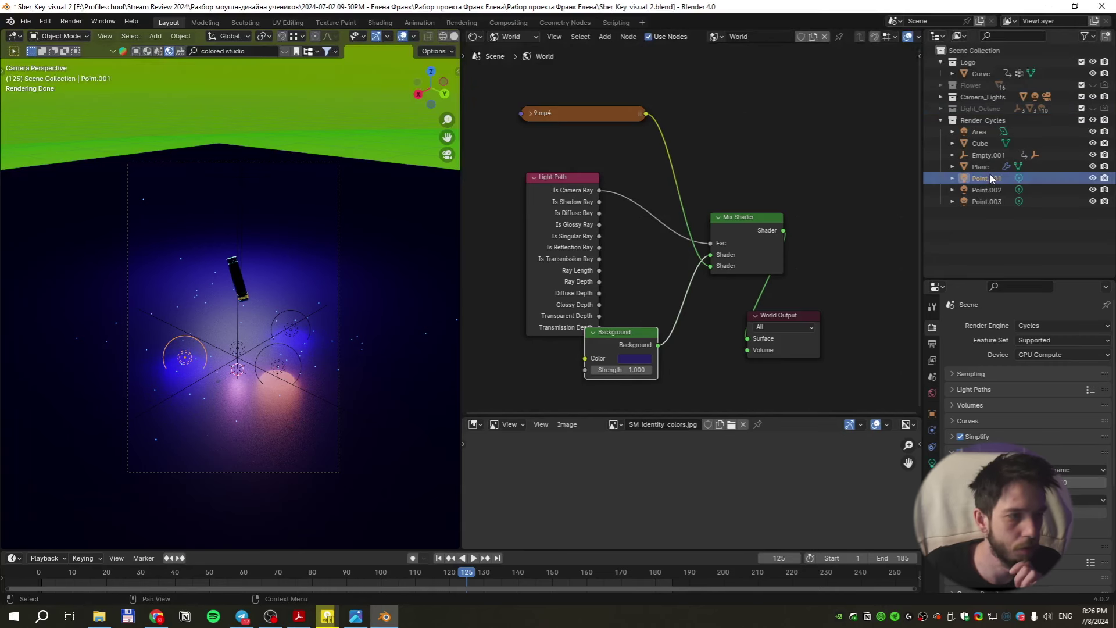
{"action": "left_click_drag", "start_coordinate": [4, 71], "coordinate": [86, 96]}
{"action": "left_click_drag", "start_coordinate": [461, 221], "coordinate": [580, 245]}
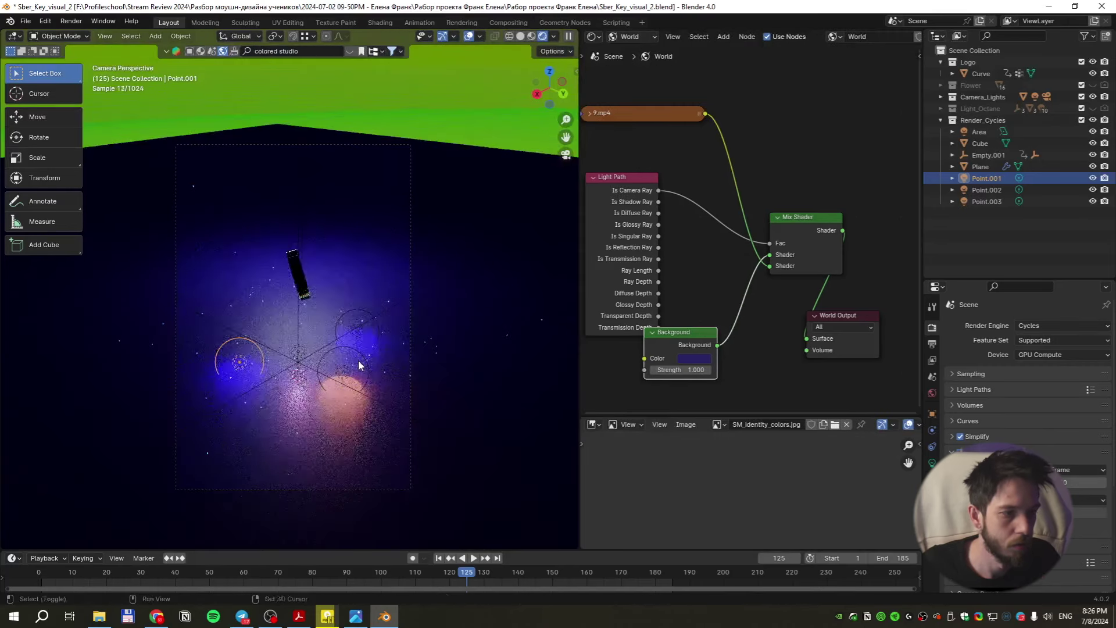
{"action": "key", "text": "shift+d"}
{"action": "left_click", "coordinate": [423, 281]}
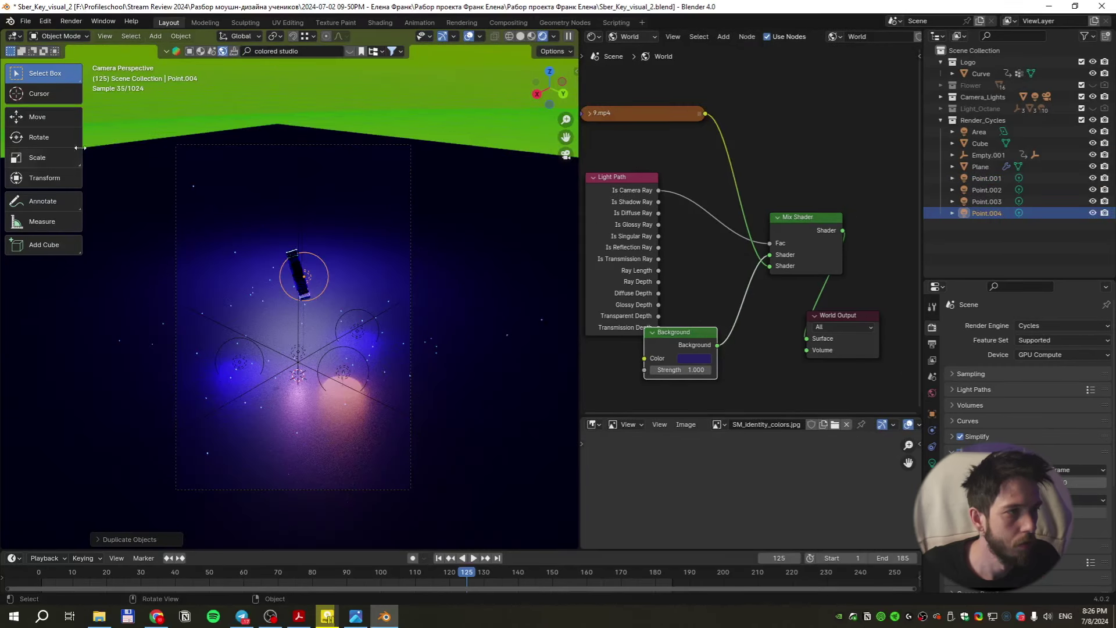
Fine-tune the duplicated light's position close to the logo with the Move tool
{"action": "left_click", "coordinate": [37, 117]}
{"action": "left_click_drag", "start_coordinate": [307, 293], "coordinate": [312, 318]}
{"action": "left_click_drag", "start_coordinate": [308, 261], "coordinate": [307, 227]}
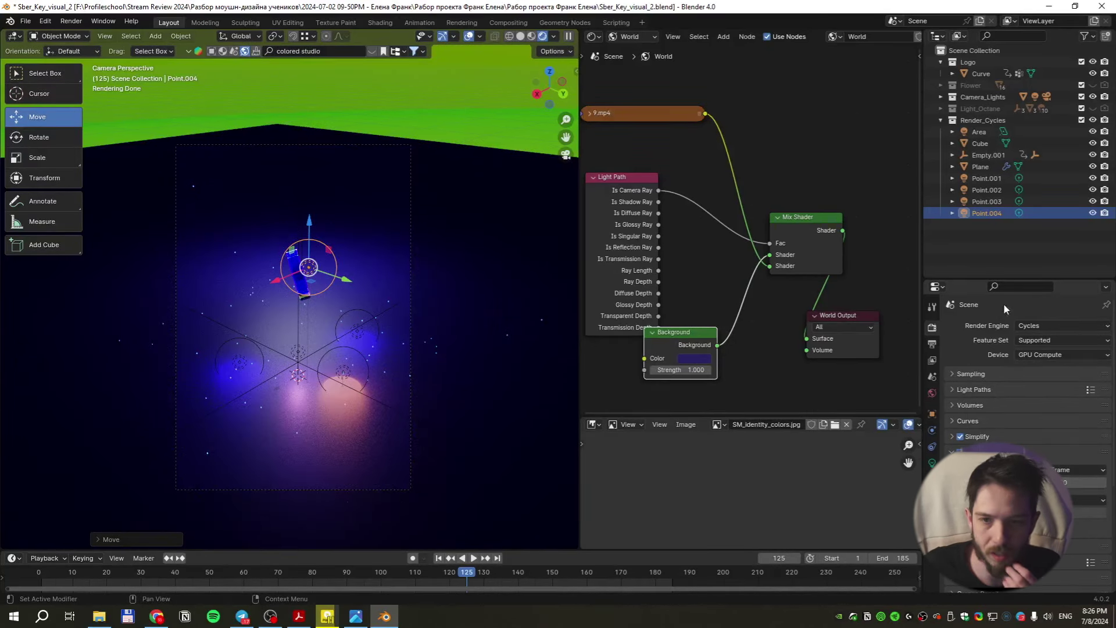
Set the duplicated point light's color to a light mint green
{"action": "left_click", "coordinate": [988, 213]}
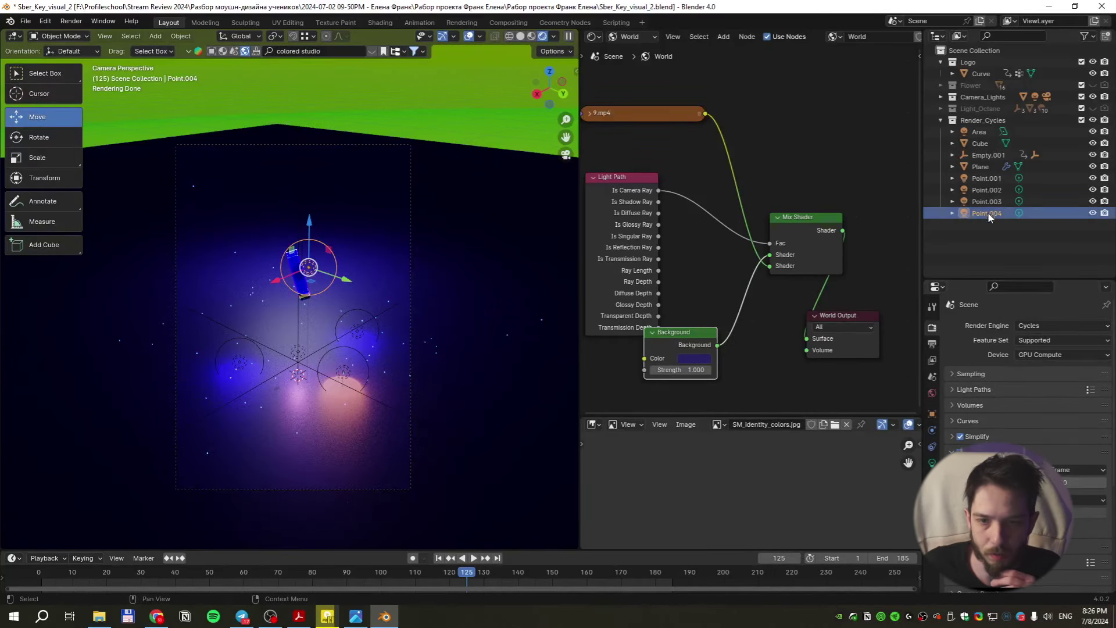
{"action": "left_click", "coordinate": [932, 461]}
{"action": "left_click", "coordinate": [1052, 393]}
{"action": "left_click_drag", "start_coordinate": [1054, 256], "coordinate": [1016, 257]}
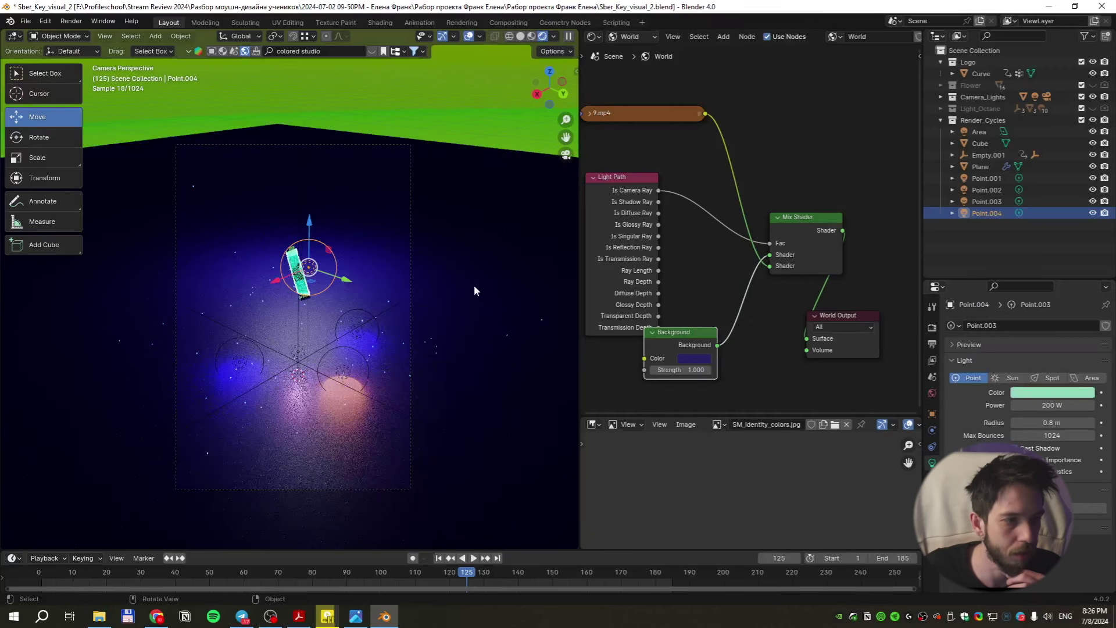
Reposition the green point light, preview it around frame 170, and raise it to the top of the logo
{"action": "left_click_drag", "start_coordinate": [311, 281], "coordinate": [316, 304]}
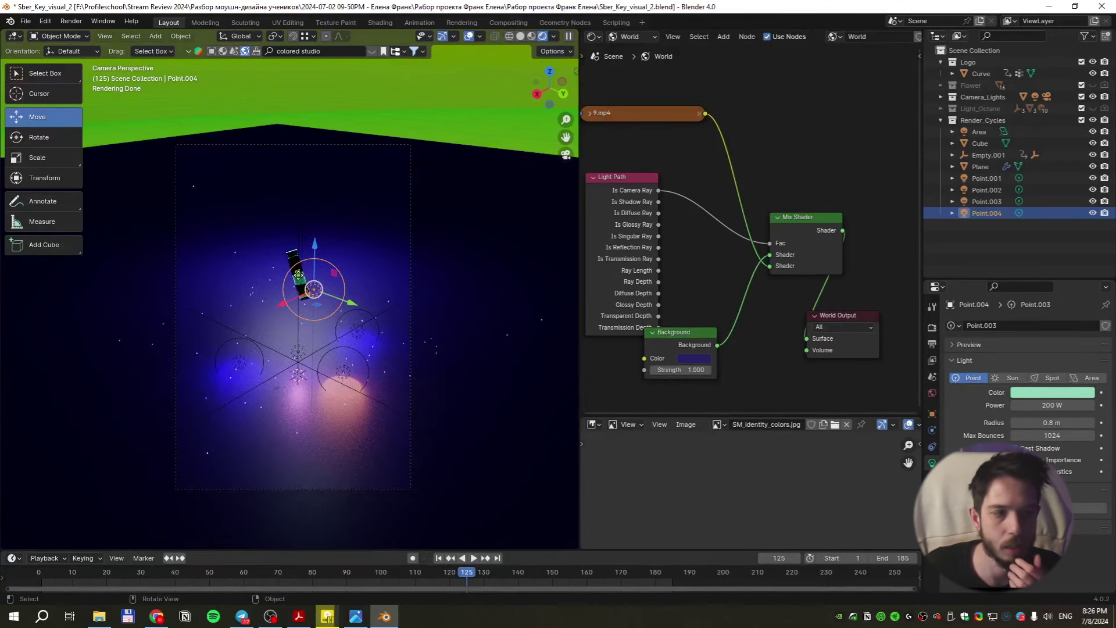
{"action": "key", "text": "space"}
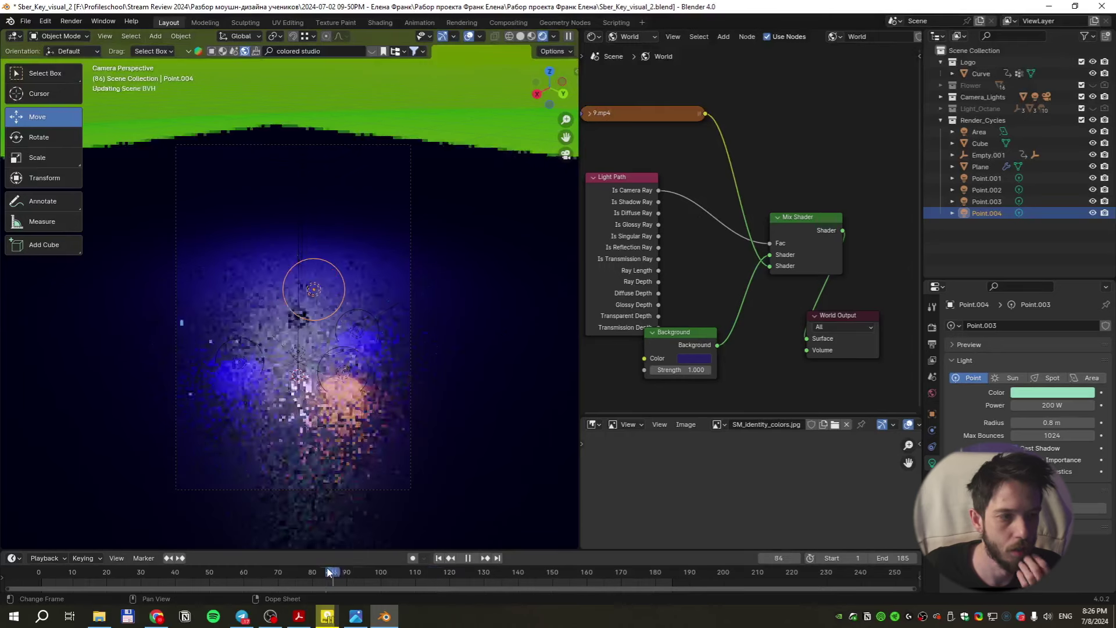
{"action": "key", "text": "space"}
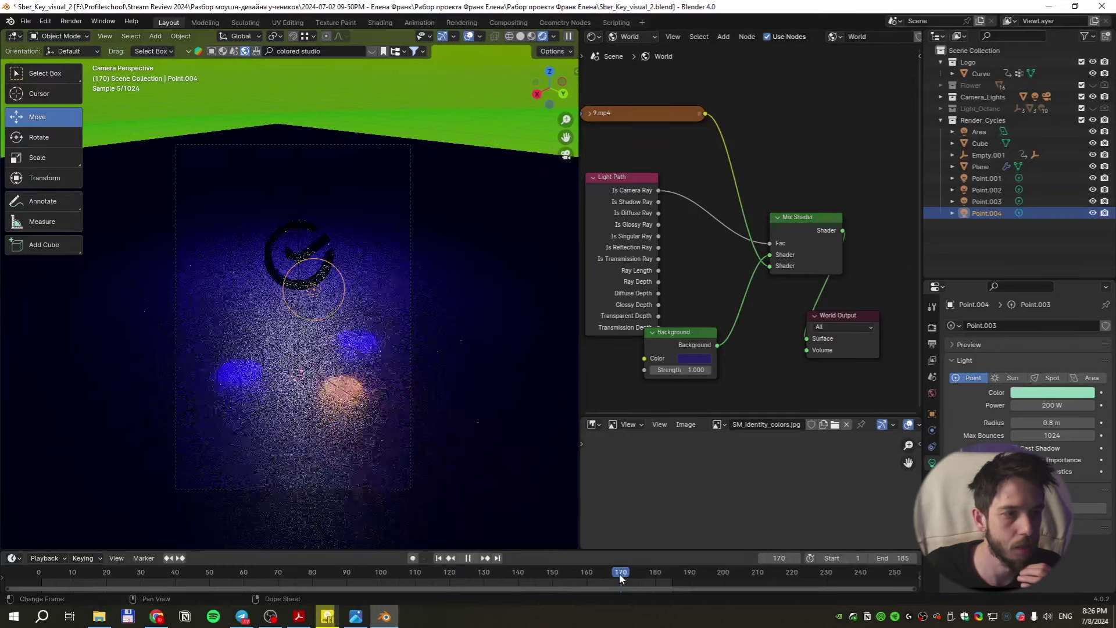
{"action": "left_click_drag", "start_coordinate": [318, 290], "coordinate": [301, 335]}
{"action": "key", "text": "z"}
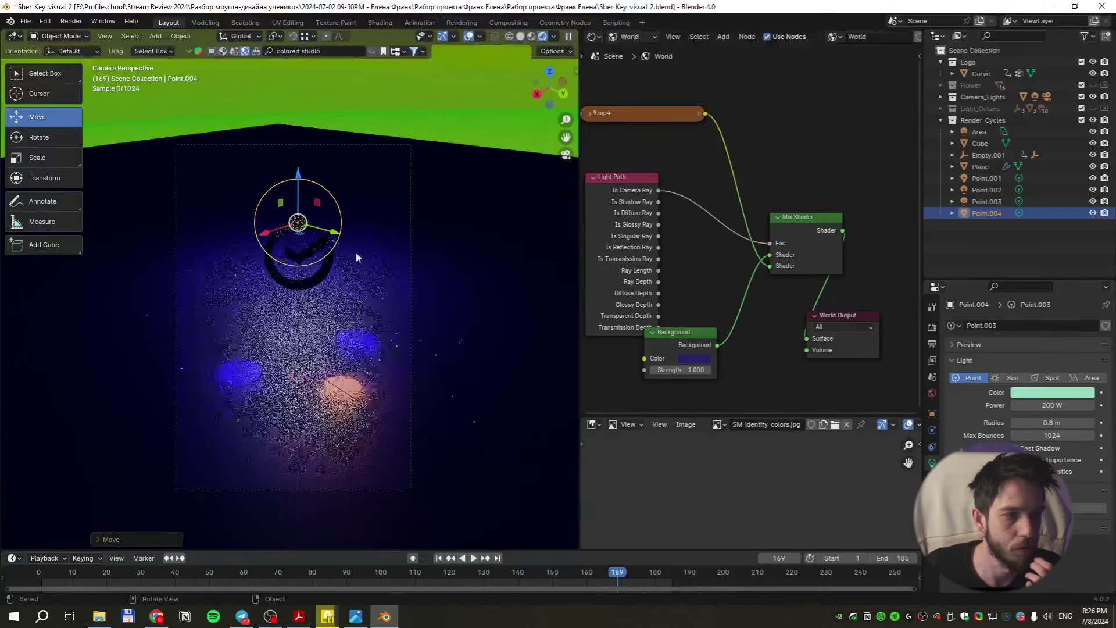
Shift the green point light to the upper-left edge of the logo
{"action": "key", "text": "y"}
{"action": "key", "text": "Escape"}
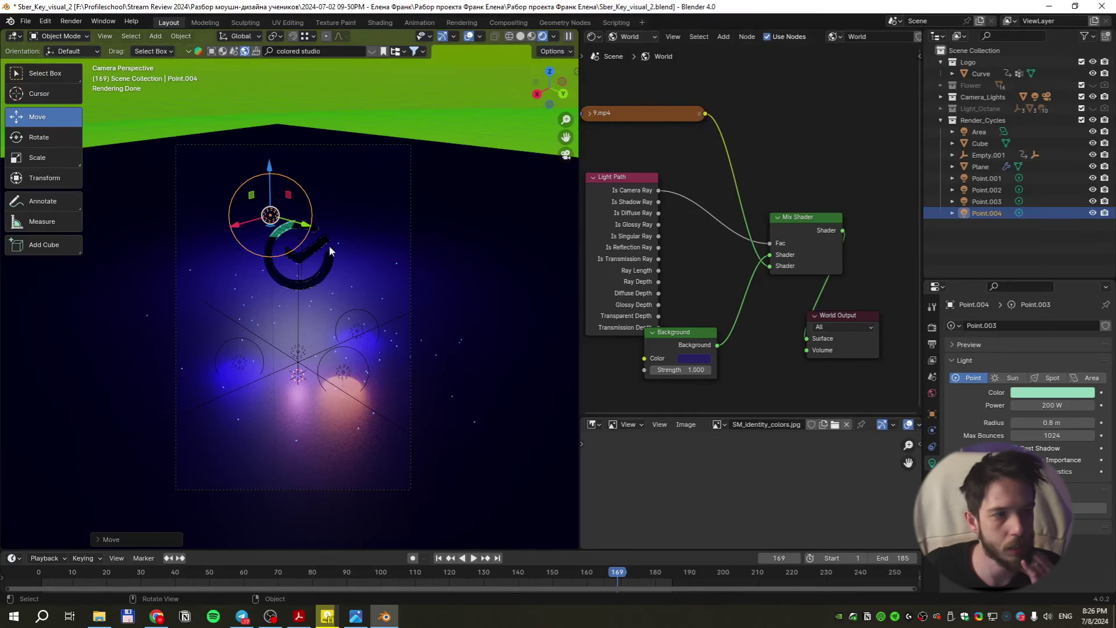
Show the logo curve's object material nodes and raise the Glass BSDF roughness to 0.054
{"action": "left_click", "coordinate": [312, 284]}
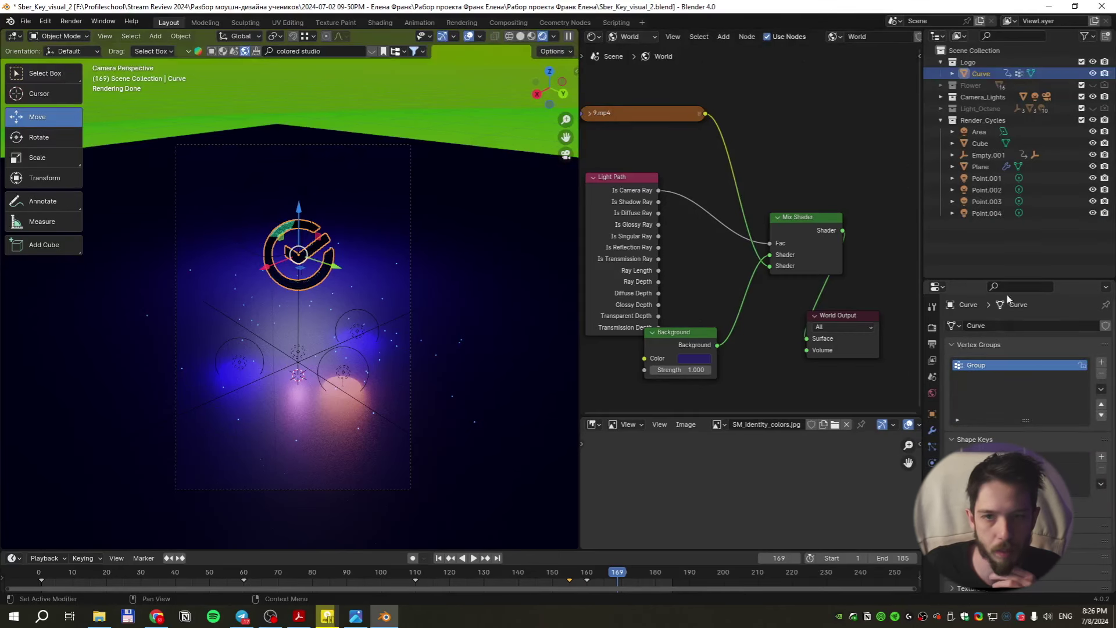
{"action": "left_click", "coordinate": [640, 36]}
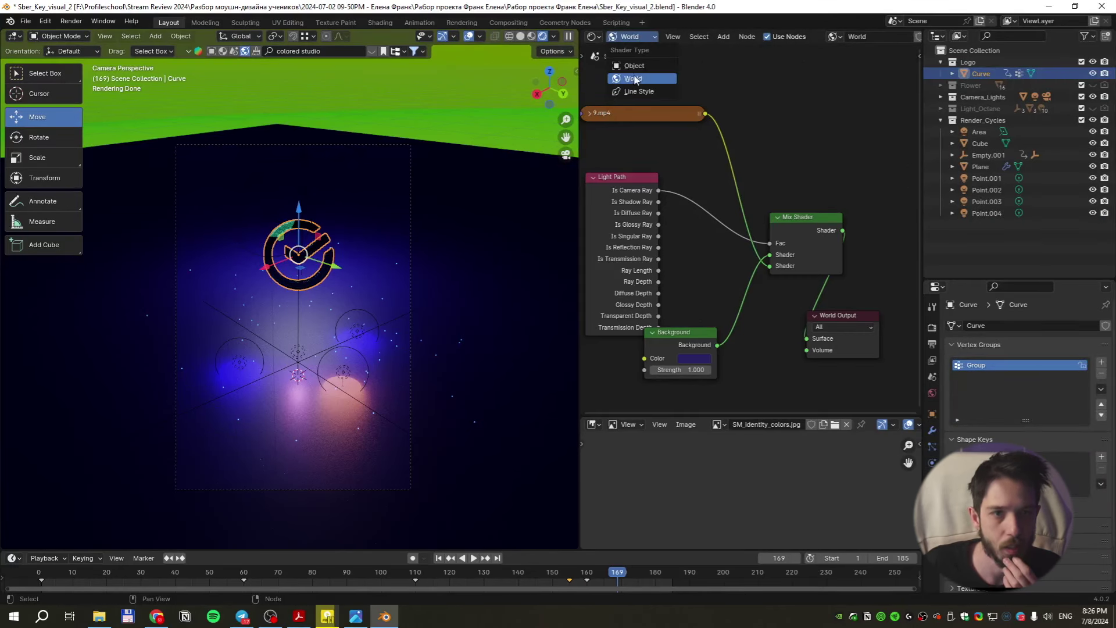
{"action": "left_click", "coordinate": [634, 69]}
{"action": "scroll", "coordinate": [779, 186], "scroll_direction": "down", "scroll_amount": 2}
{"action": "scroll", "coordinate": [727, 262], "scroll_direction": "up", "scroll_amount": 2}
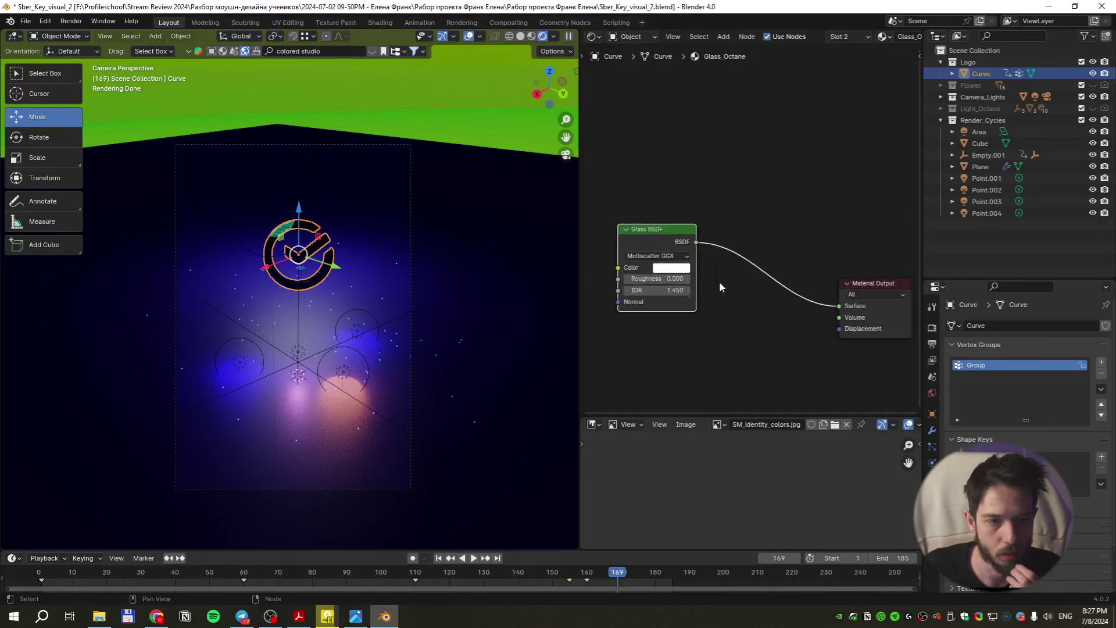
{"action": "left_click_drag", "start_coordinate": [647, 281], "coordinate": [659, 279]}
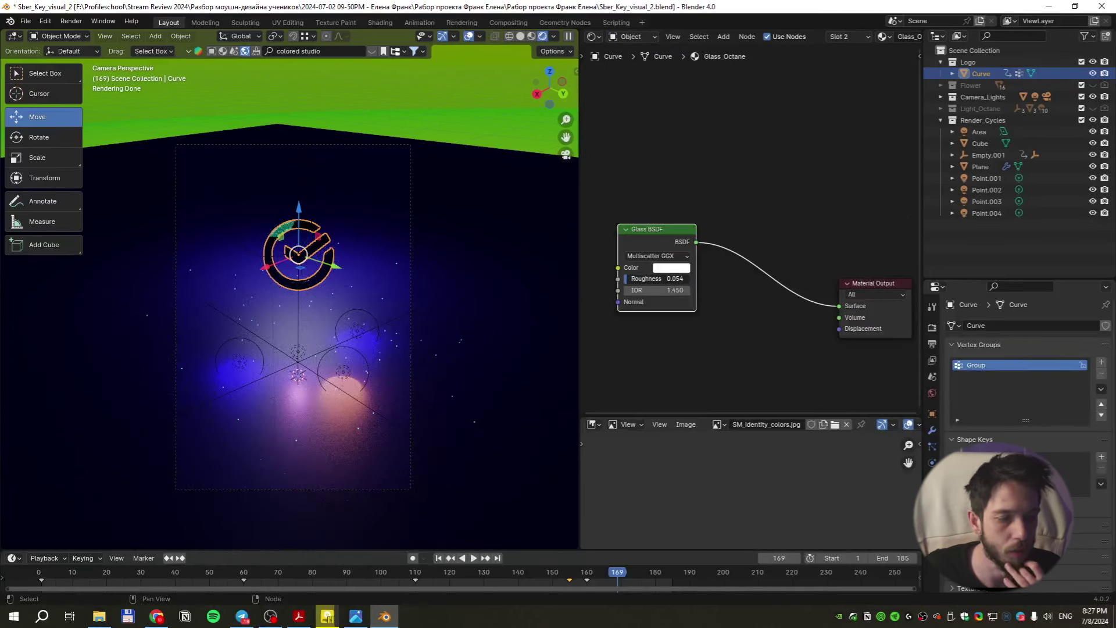
Check the brand reference collage in the image viewer and open the Key_visual project in After Effects
{"action": "left_click", "coordinate": [355, 616]}
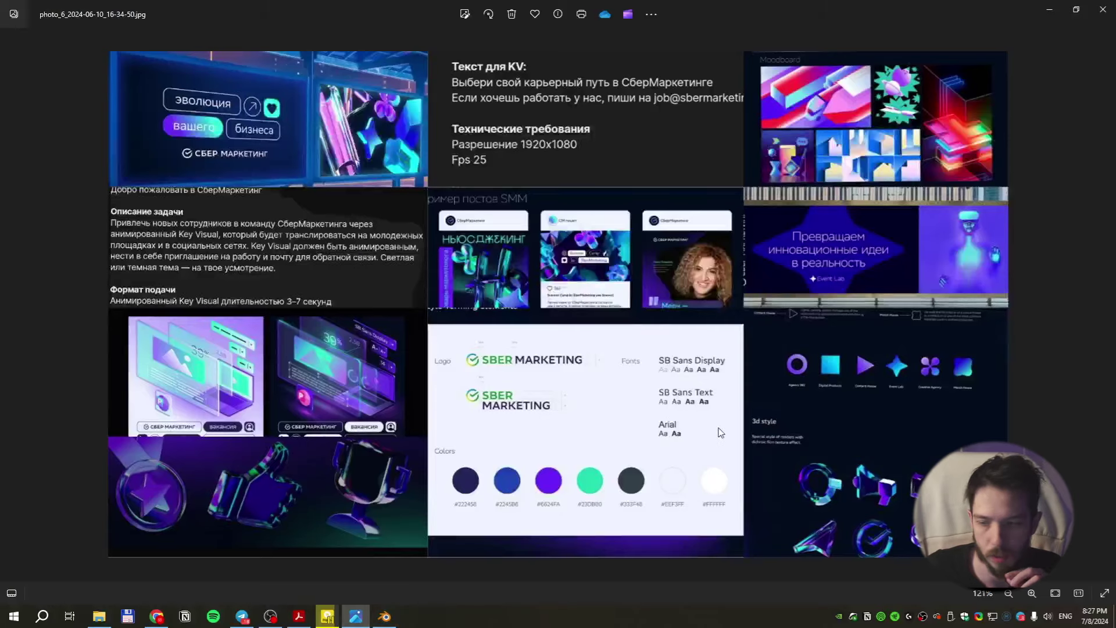
{"action": "left_click", "coordinate": [99, 616]}
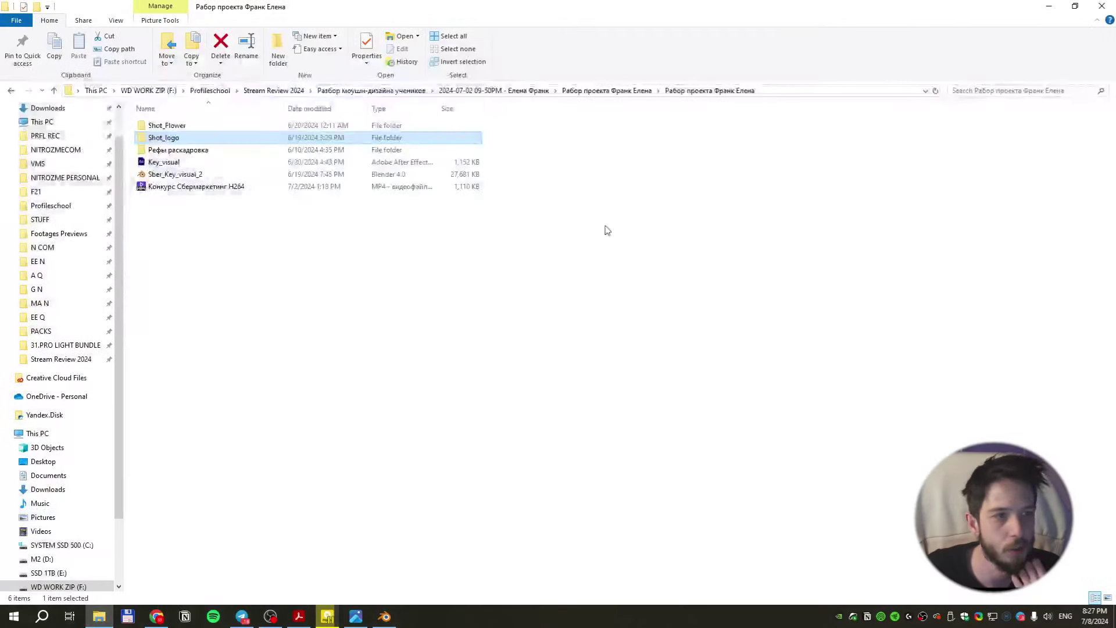
{"action": "left_click", "coordinate": [224, 187]}
{"action": "key", "text": "Up"}
{"action": "key", "text": "Up"}
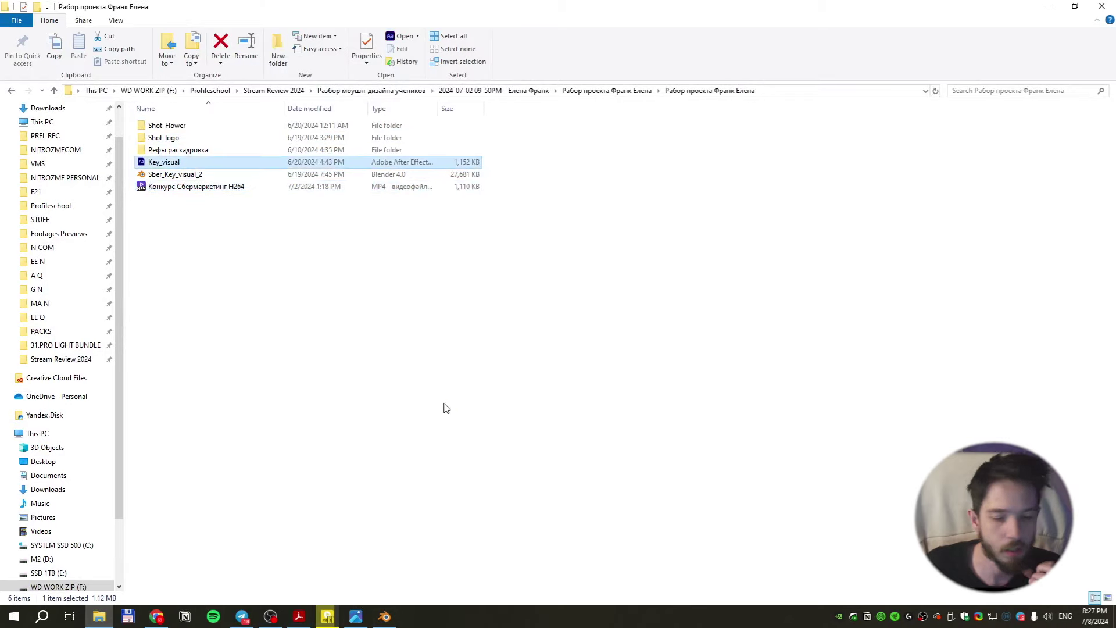
{"action": "key", "text": "Return"}
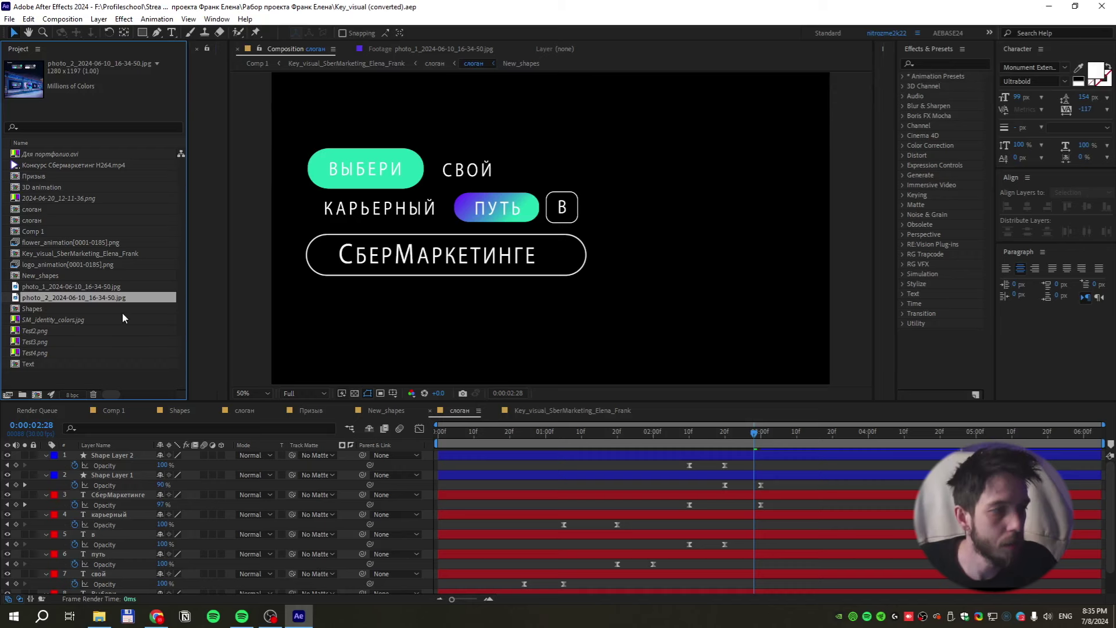
Inspect the Typography samples in photo_2_2024-06-10_16-34-50.jpg and compare them with the слоган composition
{"action": "double_click", "coordinate": [109, 299]}
{"action": "scroll", "coordinate": [476, 161], "scroll_direction": "up", "scroll_amount": 2}
{"action": "scroll", "coordinate": [590, 168], "scroll_direction": "up", "scroll_amount": 5}
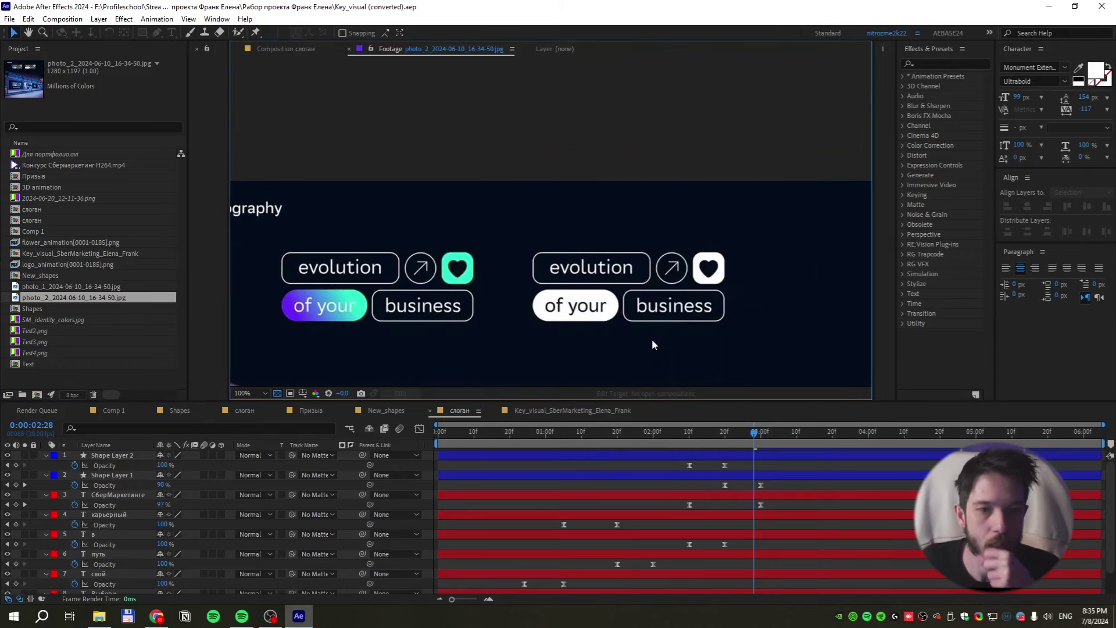
{"action": "left_click_drag", "start_coordinate": [589, 334], "coordinate": [642, 275]}
{"action": "left_click", "coordinate": [286, 49]}
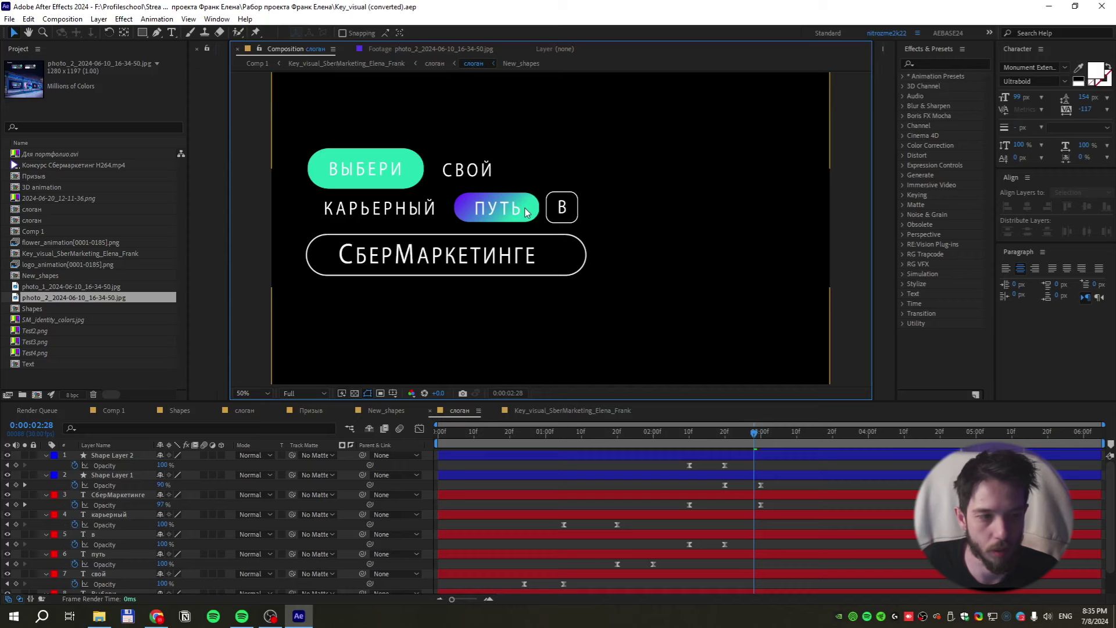
{"action": "left_click", "coordinate": [490, 51]}
Add photo_2_2024-06-10_16-34-50.jpg as the top layer of the слоган composition and position its Typography samples beside the slogan
{"action": "left_click_drag", "start_coordinate": [99, 298], "coordinate": [310, 460]}
{"action": "scroll", "coordinate": [504, 235], "scroll_direction": "up", "scroll_amount": 2}
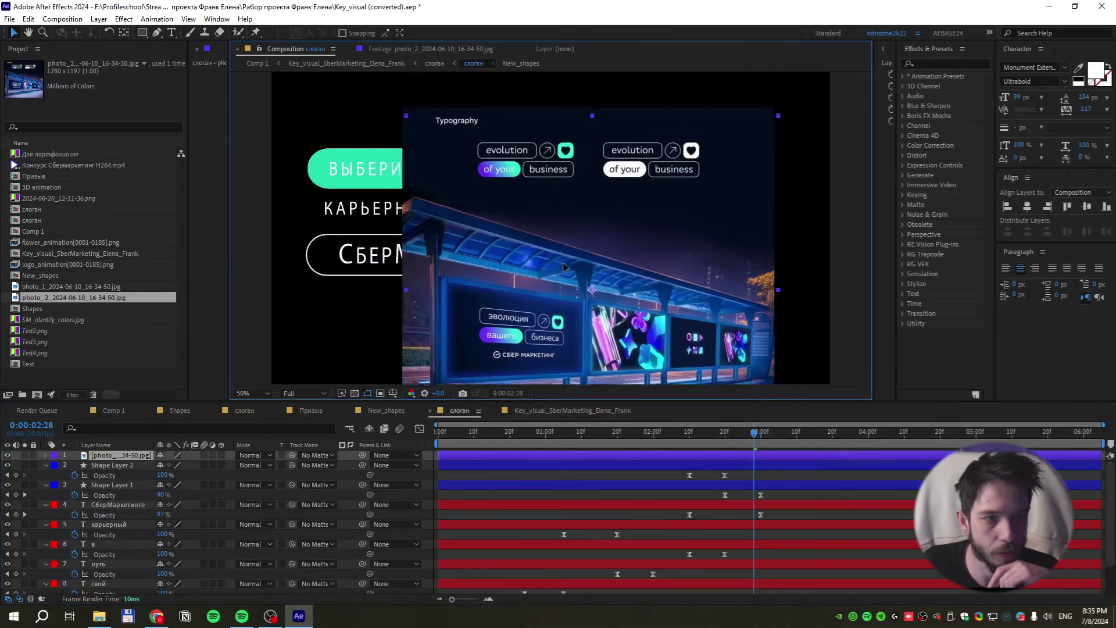
{"action": "left_click_drag", "start_coordinate": [529, 206], "coordinate": [534, 50]}
{"action": "left_click_drag", "start_coordinate": [553, 193], "coordinate": [604, 140]}
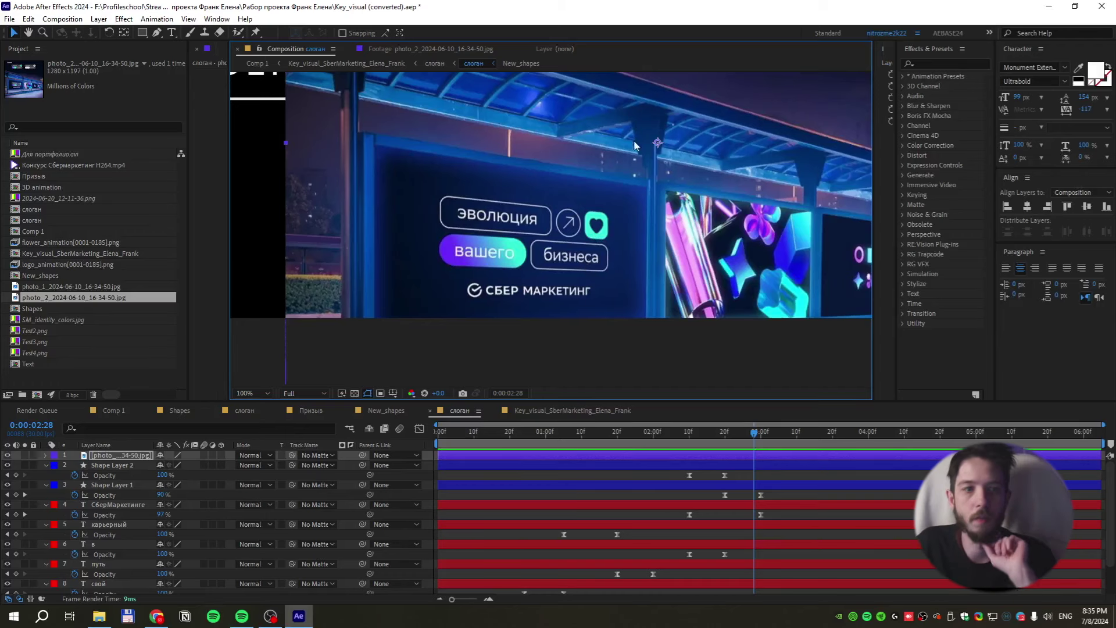
{"action": "left_click_drag", "start_coordinate": [546, 103], "coordinate": [595, 335]}
{"action": "scroll", "coordinate": [595, 335], "scroll_direction": "down", "scroll_amount": 2}
{"action": "scroll", "coordinate": [517, 240], "scroll_direction": "up", "scroll_amount": 1}
{"action": "left_click_drag", "start_coordinate": [557, 229], "coordinate": [682, 326]}
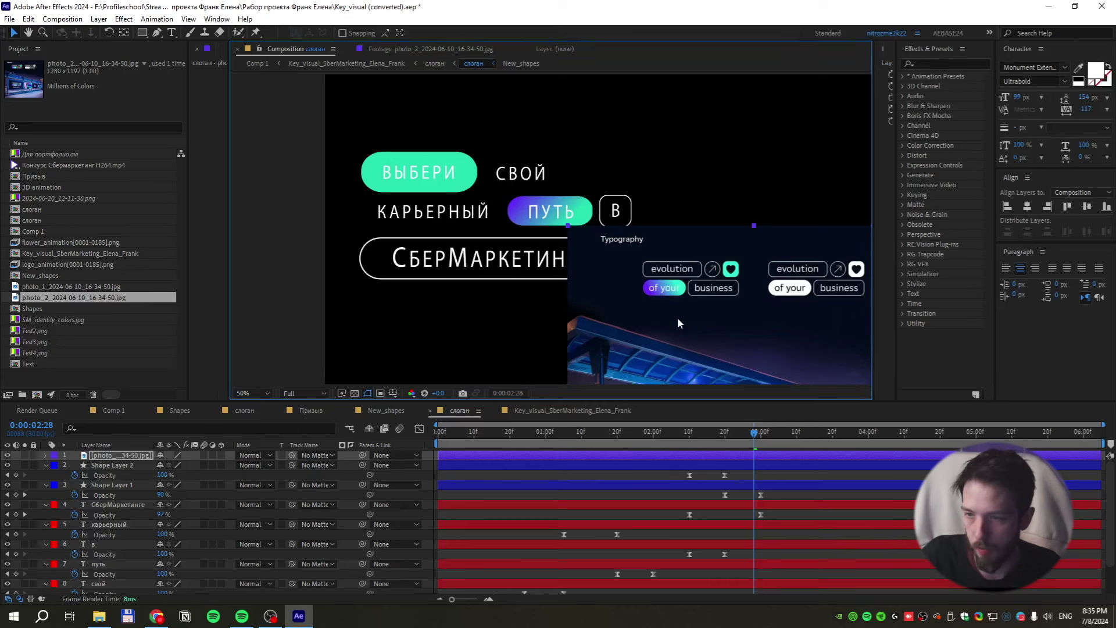
{"action": "key", "text": "alt+Tab"}
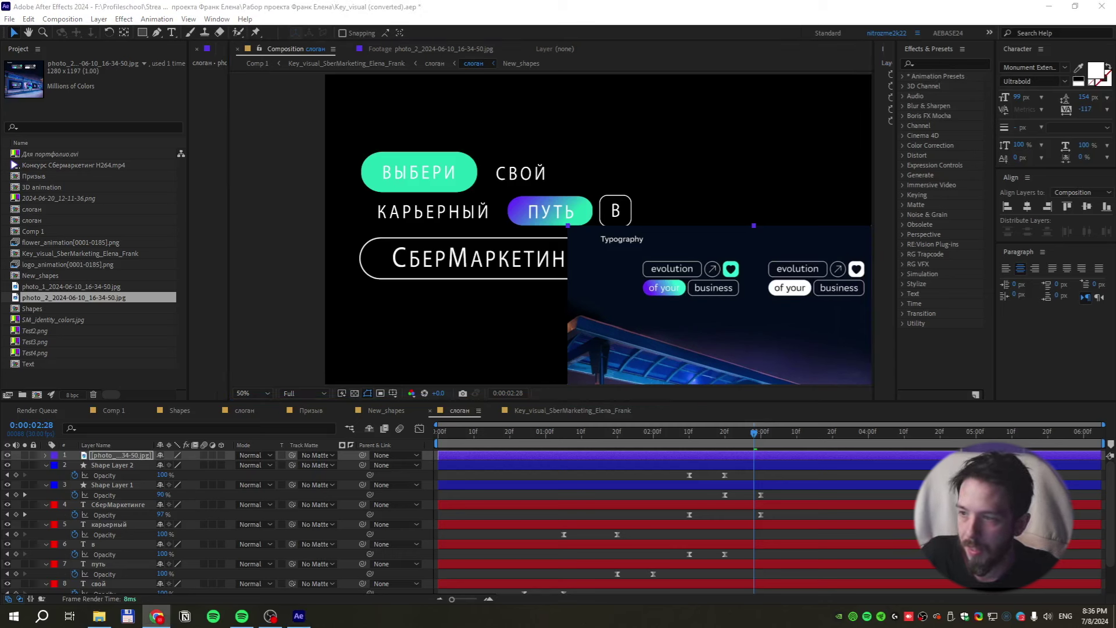
{"action": "left_click_drag", "start_coordinate": [699, 268], "coordinate": [728, 264]}
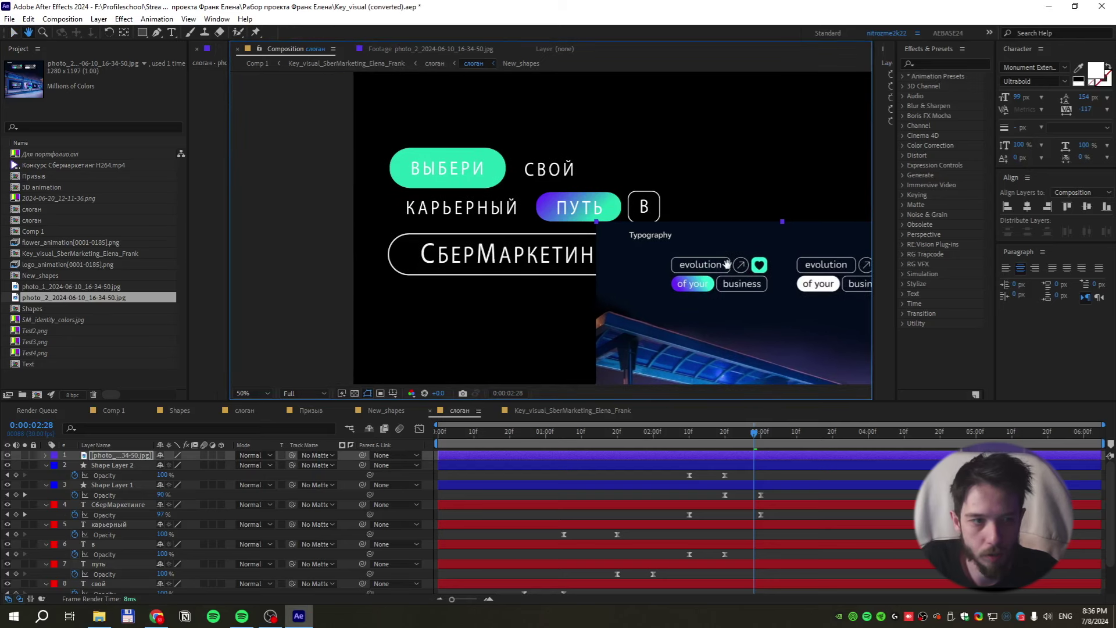
Retype the slogan word ВЫБЕРИ in the green pill and turn off All Caps for it
{"action": "double_click", "coordinate": [456, 167]}
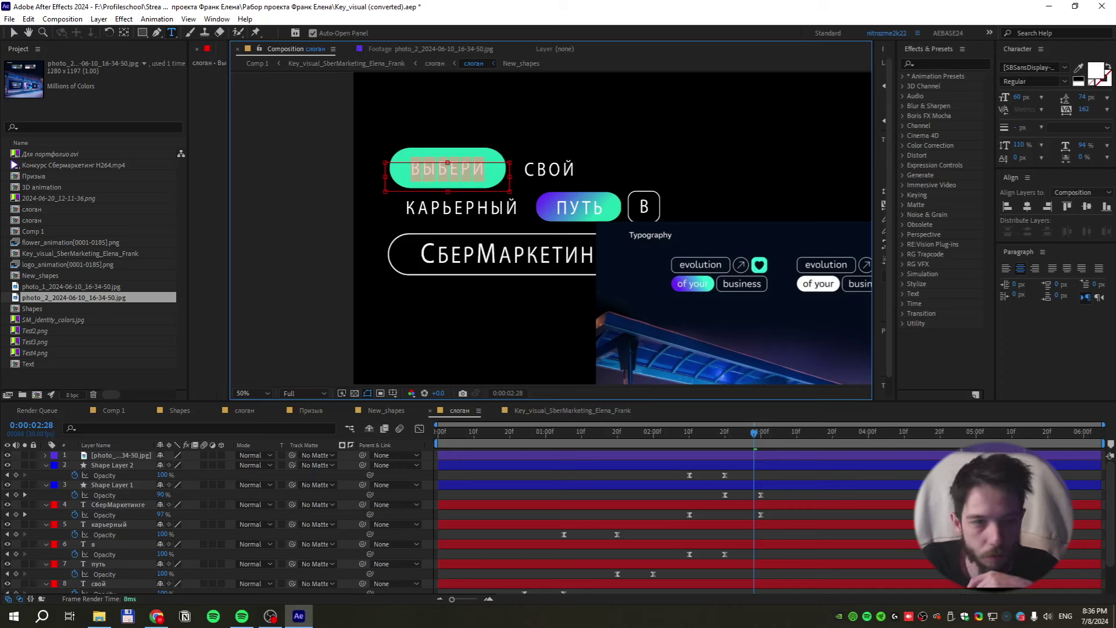
{"action": "left_click", "coordinate": [469, 486]}
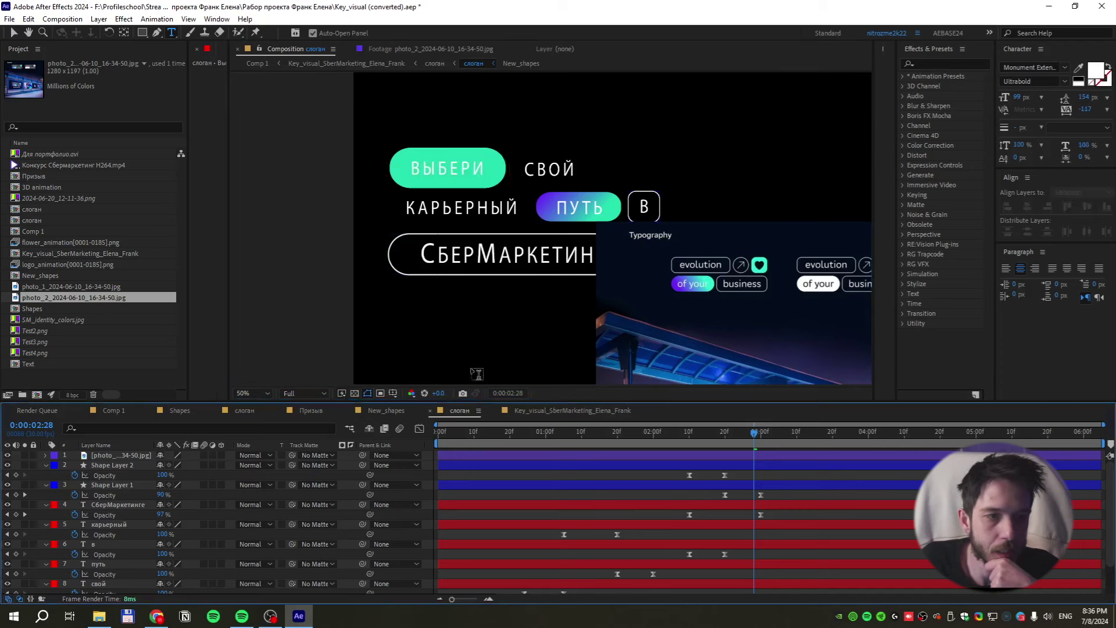
{"action": "left_click", "coordinate": [463, 175]}
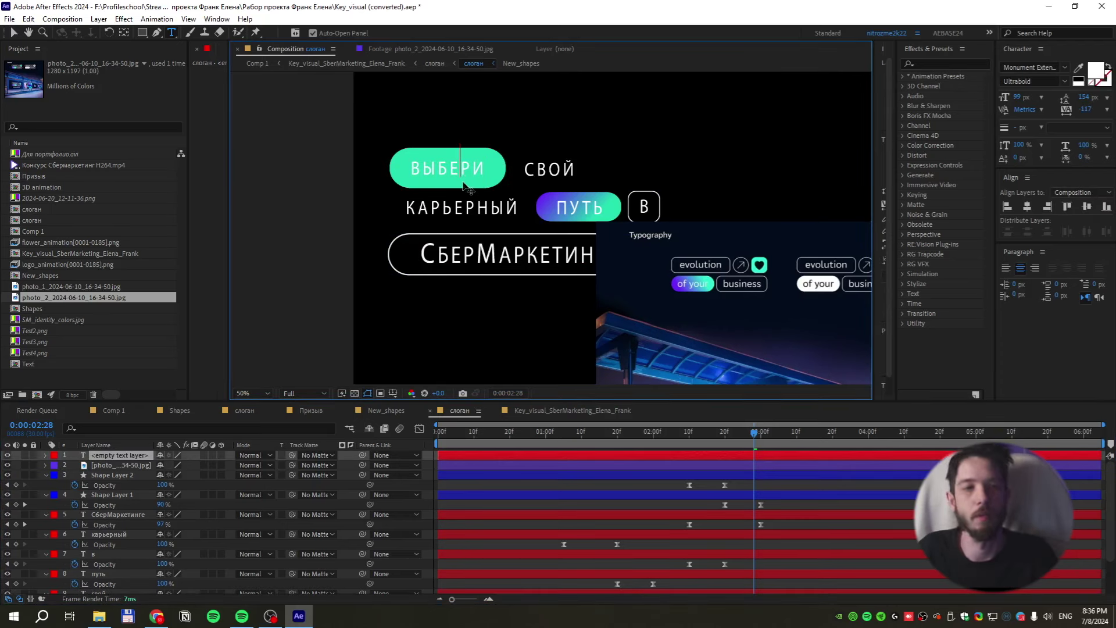
{"action": "left_click", "coordinate": [465, 185]}
{"action": "double_click", "coordinate": [465, 185]}
{"action": "key", "text": "alt+shift"}
{"action": "type", "text": "ВЫ"}
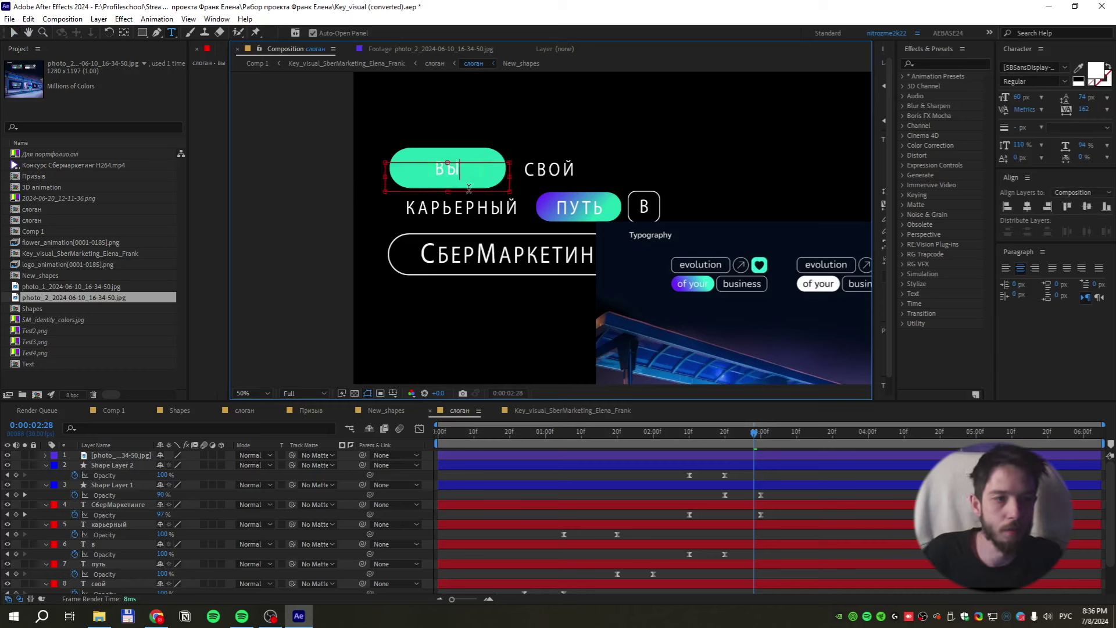
{"action": "type", "text": "БЕРИ"}
{"action": "key", "text": "ctrl+a"}
{"action": "left_click_drag", "start_coordinate": [1022, 170], "coordinate": [1044, 198]}
{"action": "left_click", "coordinate": [1049, 174]}
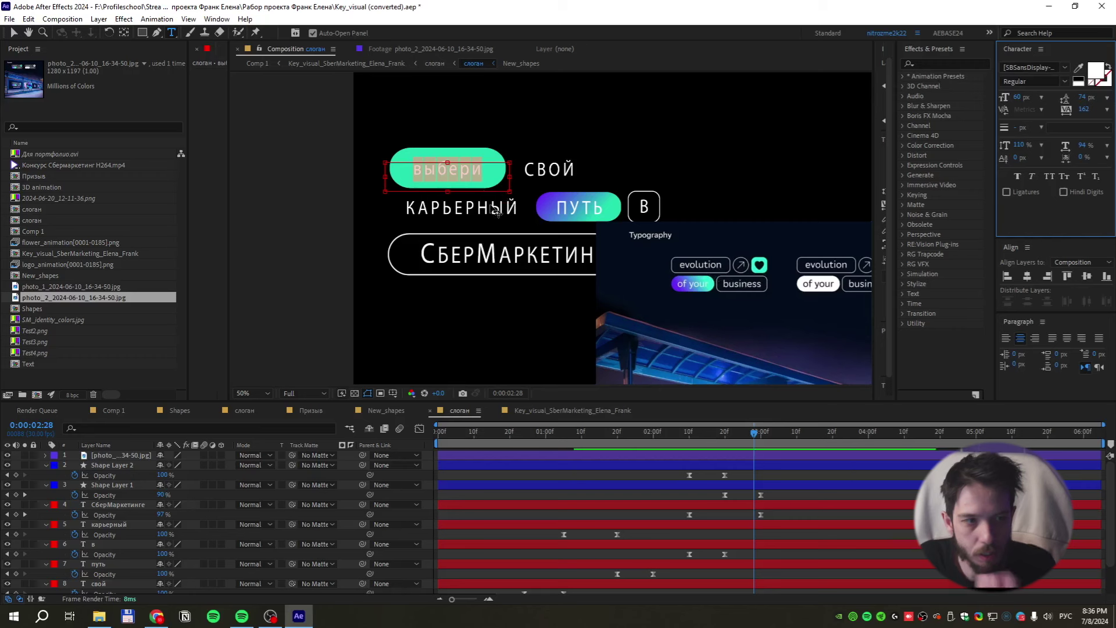
Replace the word in the green pill with "evolution" and finish the text editing
{"action": "key", "text": "BackSpace"}
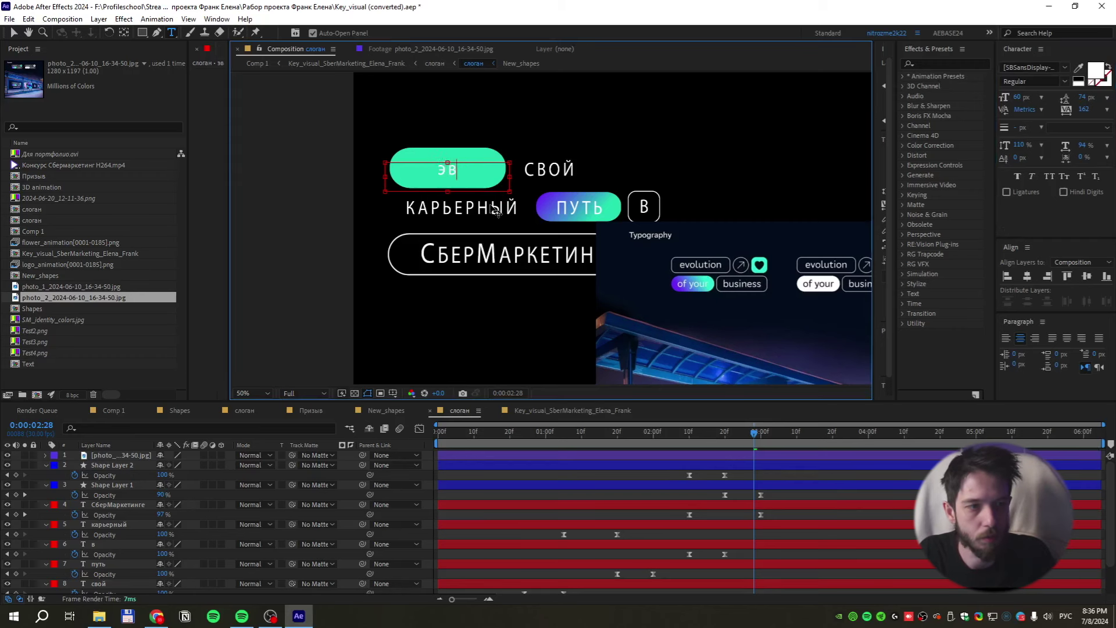
{"action": "key", "text": "alt+shift"}
{"action": "type", "text": "e"}
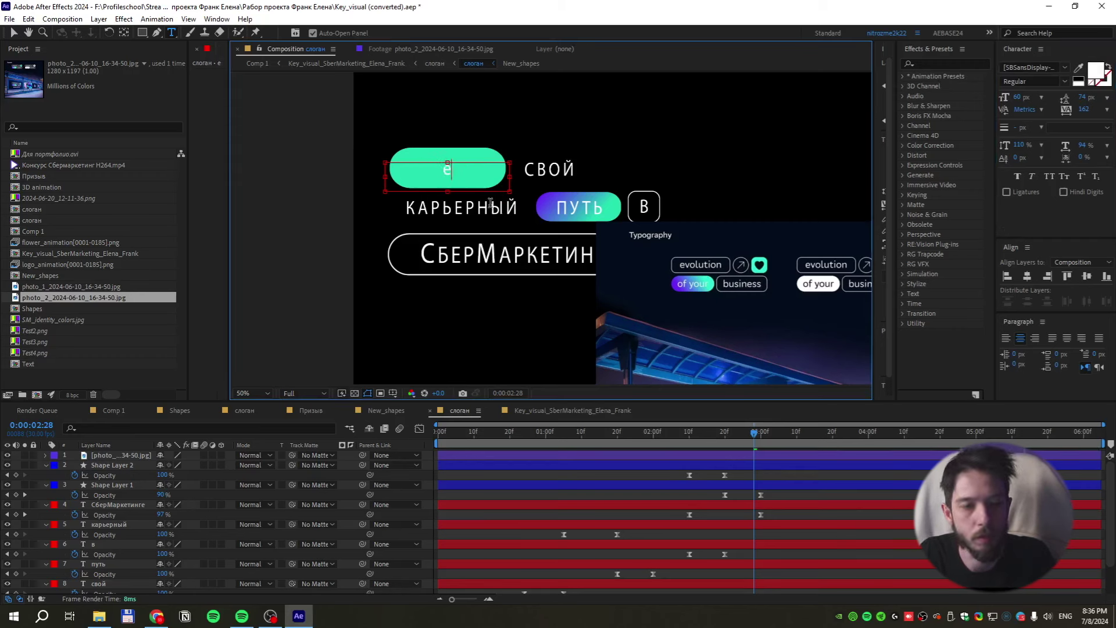
{"action": "type", "text": "volution"}
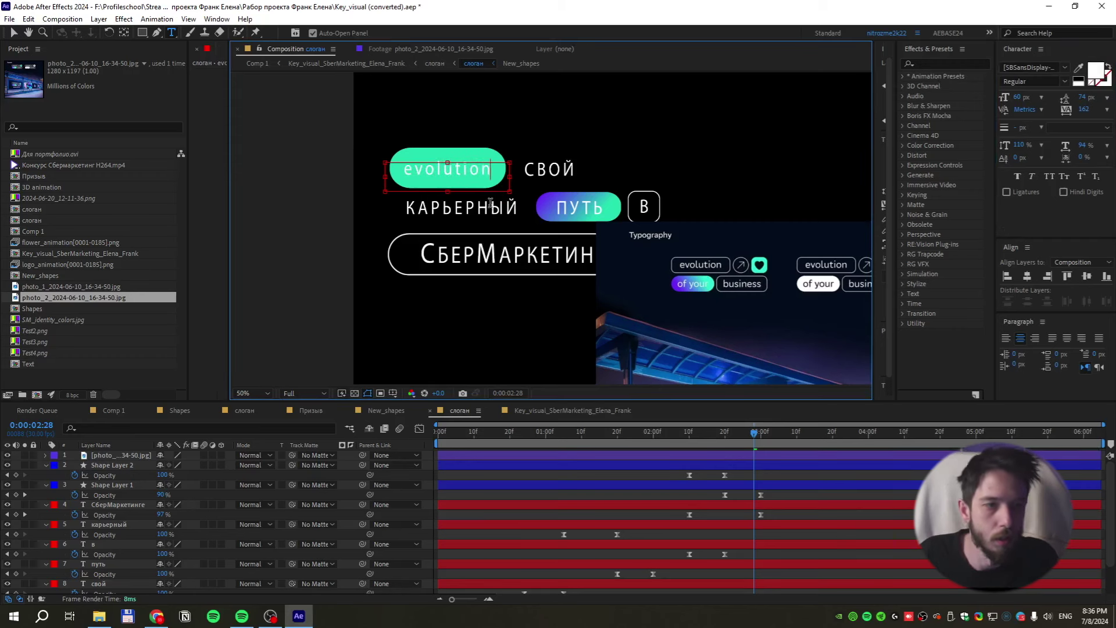
{"action": "scroll", "coordinate": [149, 508], "scroll_direction": "down", "scroll_amount": 2}
{"action": "key", "text": "Escape"}
{"action": "key", "text": "v"}
Move the reference photo layer below the text layers, just above New_shapes, and align its evolution sample under the typed evolution text
{"action": "left_click_drag", "start_coordinate": [751, 329], "coordinate": [613, 239]}
{"action": "left_click", "coordinate": [111, 568]}
{"action": "key", "text": "grave"}
{"action": "left_click_drag", "start_coordinate": [121, 99], "coordinate": [141, 250]}
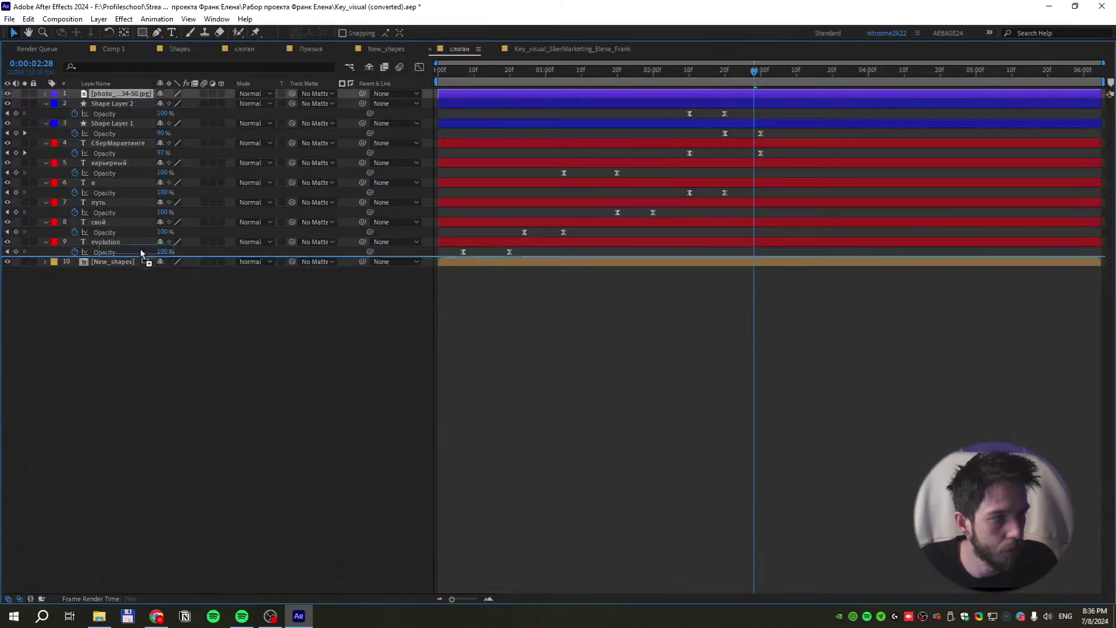
{"action": "key", "text": "grave"}
{"action": "left_click_drag", "start_coordinate": [755, 261], "coordinate": [650, 277]}
{"action": "scroll", "coordinate": [459, 175], "scroll_direction": "up", "scroll_amount": 1}
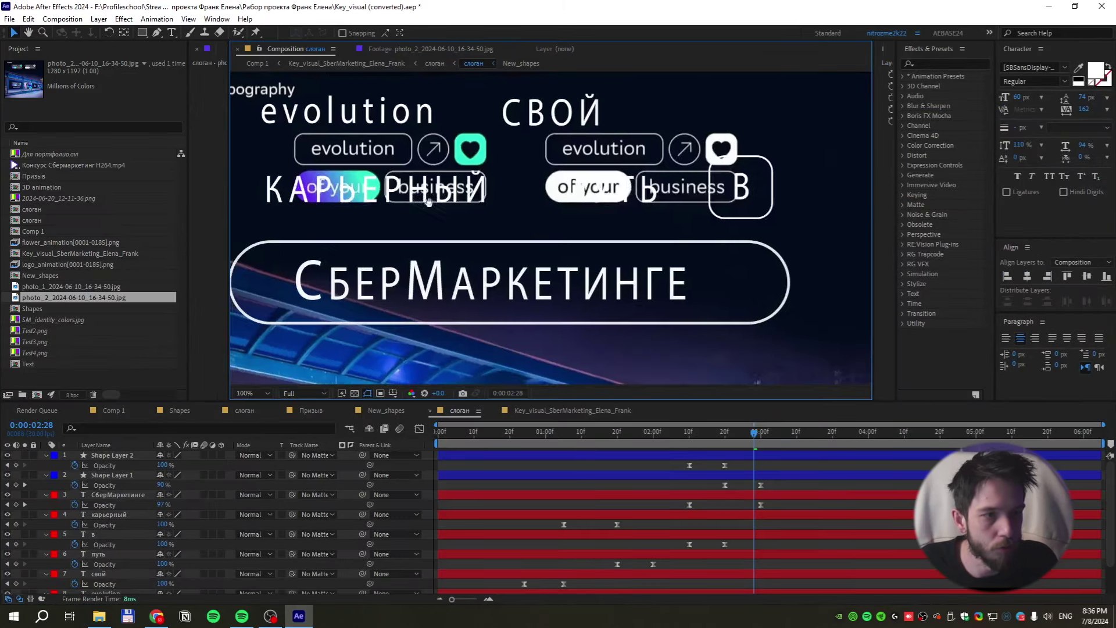
{"action": "left_click_drag", "start_coordinate": [383, 156], "coordinate": [548, 301]}
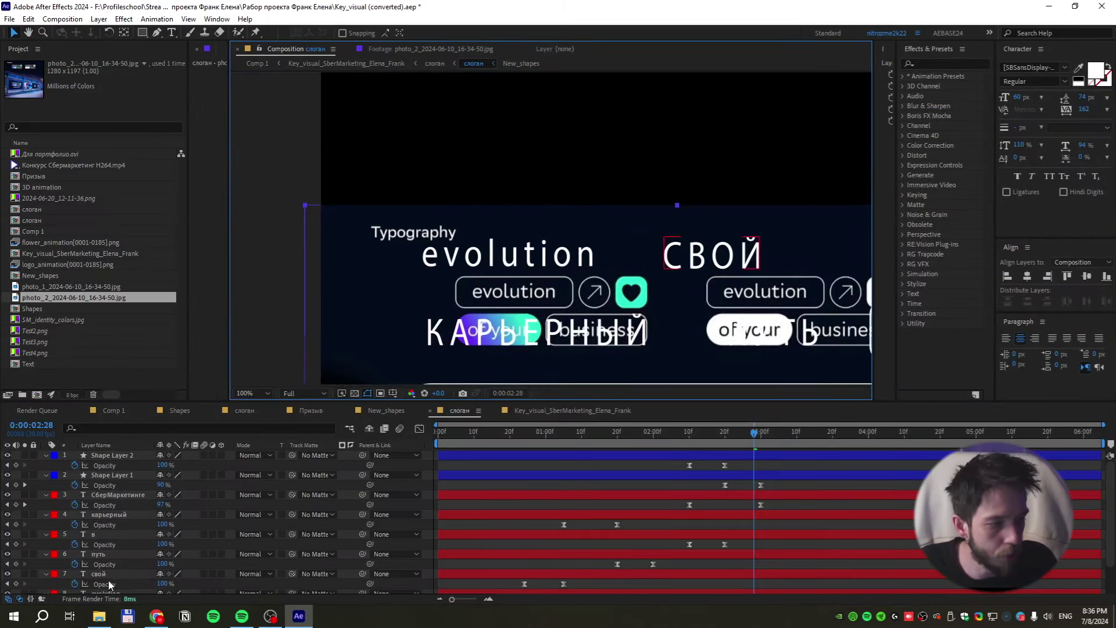
Set the evolution text's vertical and horizontal scale to 100% and its tracking to 8
{"action": "scroll", "coordinate": [107, 579], "scroll_direction": "down", "scroll_amount": 2}
{"action": "left_click", "coordinate": [105, 559]}
{"action": "left_click", "coordinate": [1041, 145]}
{"action": "left_click", "coordinate": [1047, 209]}
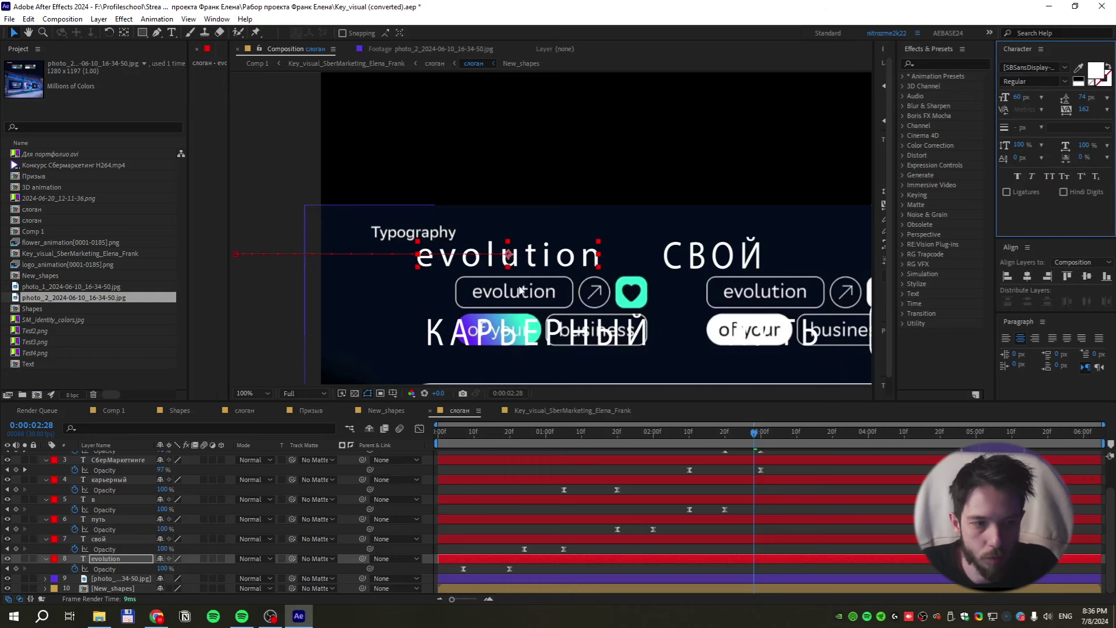
{"action": "left_click_drag", "start_coordinate": [1085, 110], "coordinate": [1053, 109]}
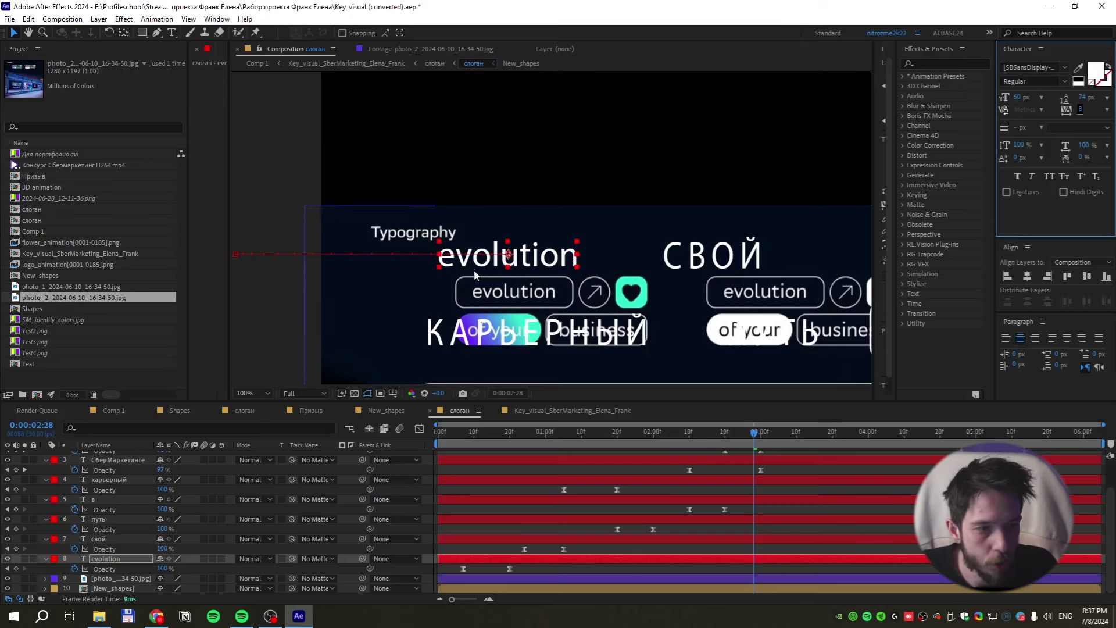
Change the evolution text's font to Montserrat Regular for comparison with the reference lettering
{"action": "scroll", "coordinate": [491, 325], "scroll_direction": "up", "scroll_amount": 3}
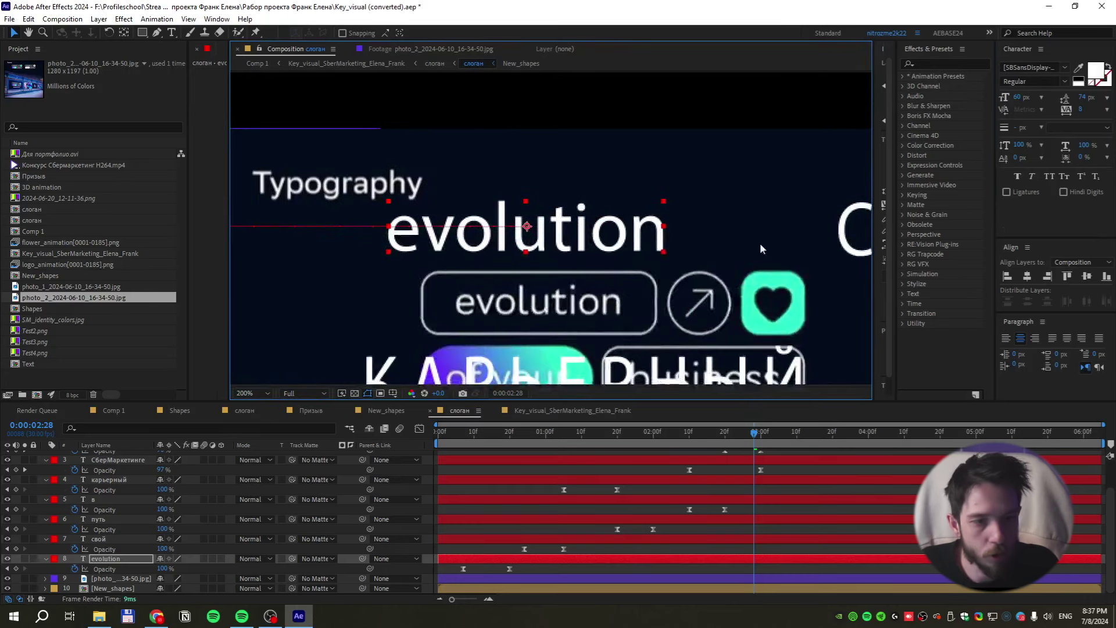
{"action": "left_click", "coordinate": [1029, 67]}
{"action": "type", "text": "mont"}
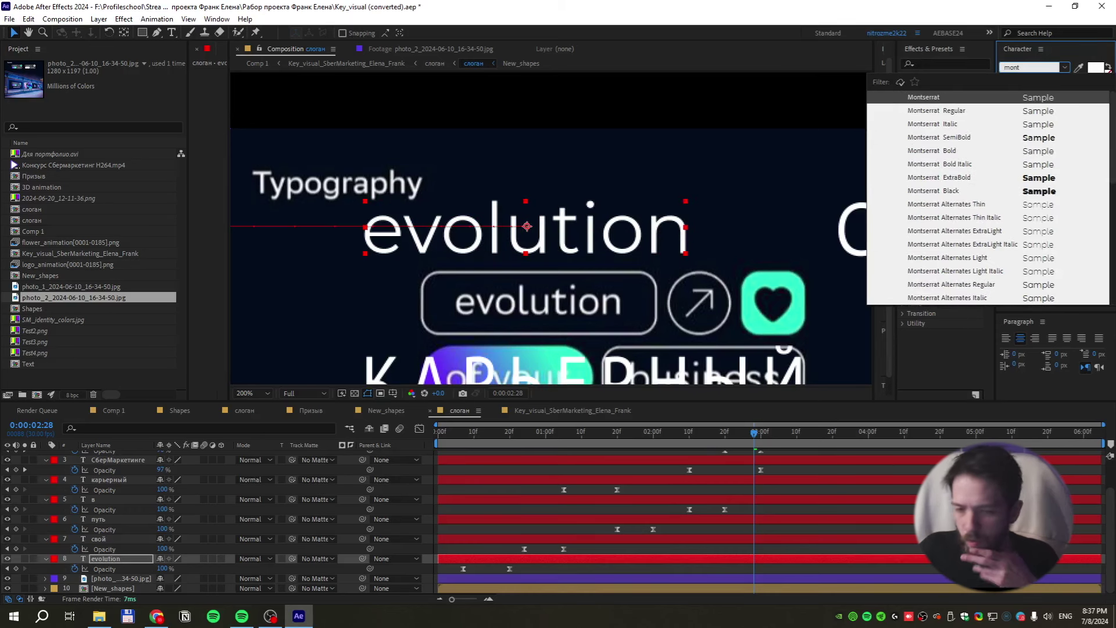
{"action": "key", "text": "Return"}
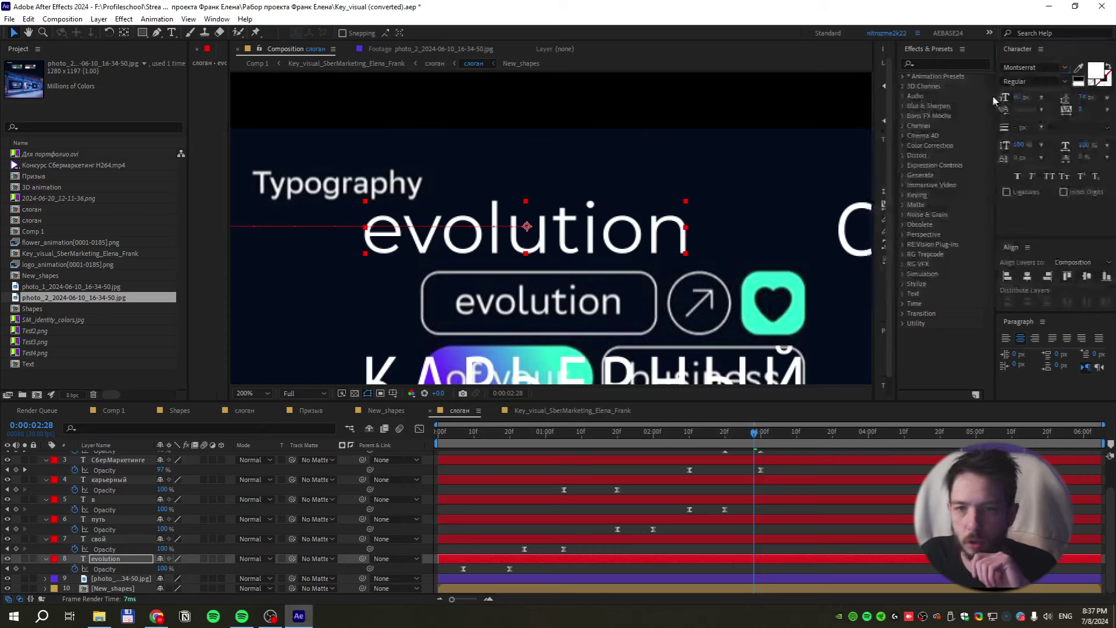
Browse the reference images in the Рефы раскадровка folder and examine the brand fonts on photo_6_2024-06-10_16-34-50.jpg
{"action": "left_click", "coordinate": [99, 615]}
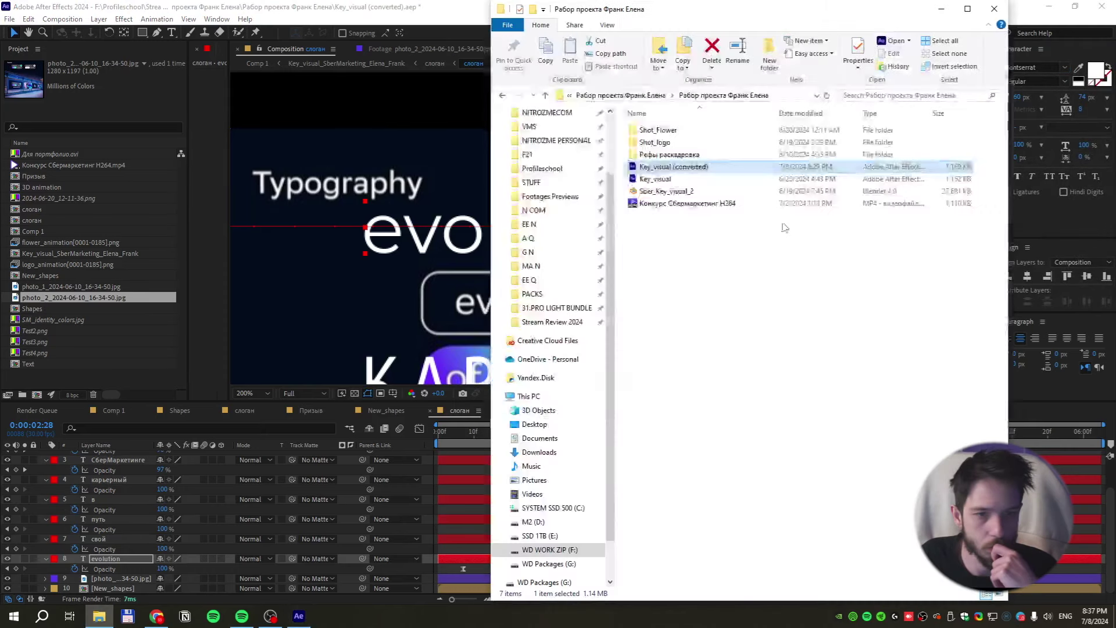
{"action": "double_click", "coordinate": [700, 156]}
{"action": "double_click", "coordinate": [698, 158]}
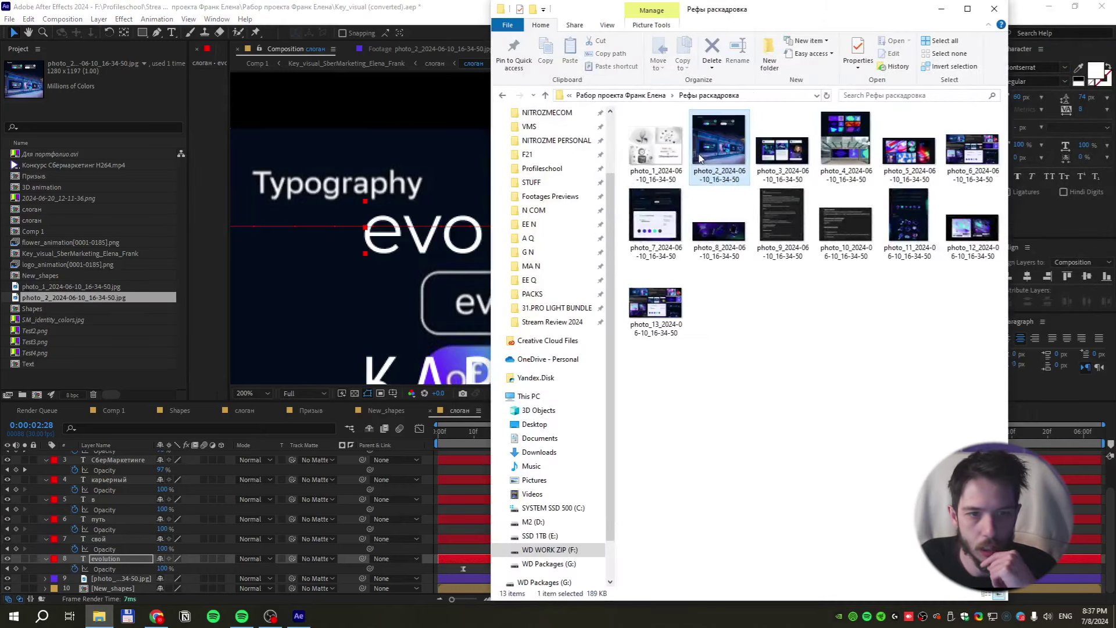
{"action": "key", "text": "Right"}
{"action": "key", "text": "Right"}
{"action": "key", "text": "Right"}
{"action": "scroll", "coordinate": [637, 375], "scroll_direction": "up", "scroll_amount": 1}
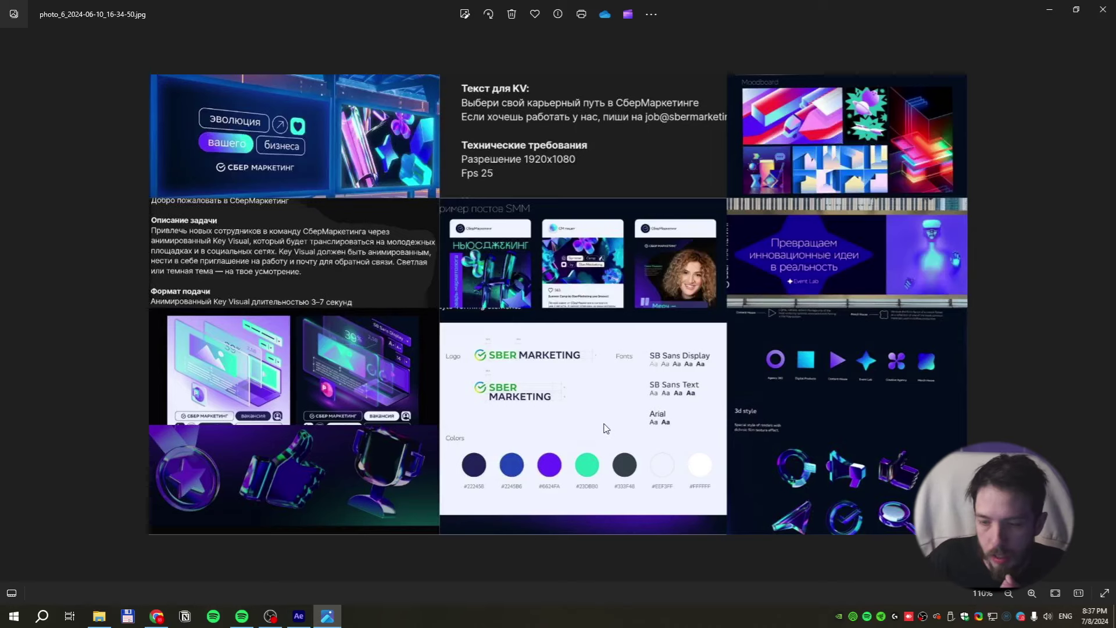
Examine the brand fonts and lettering samples on the reference board, and close the image
{"action": "scroll", "coordinate": [606, 439], "scroll_direction": "up", "scroll_amount": 5}
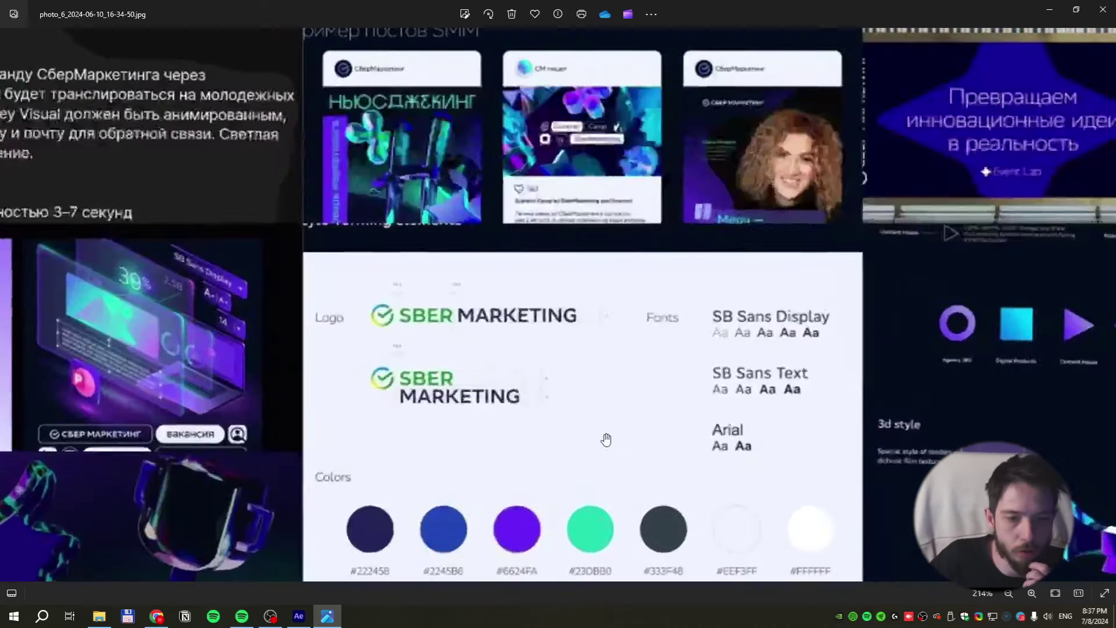
{"action": "scroll", "coordinate": [606, 440], "scroll_direction": "down", "scroll_amount": 2}
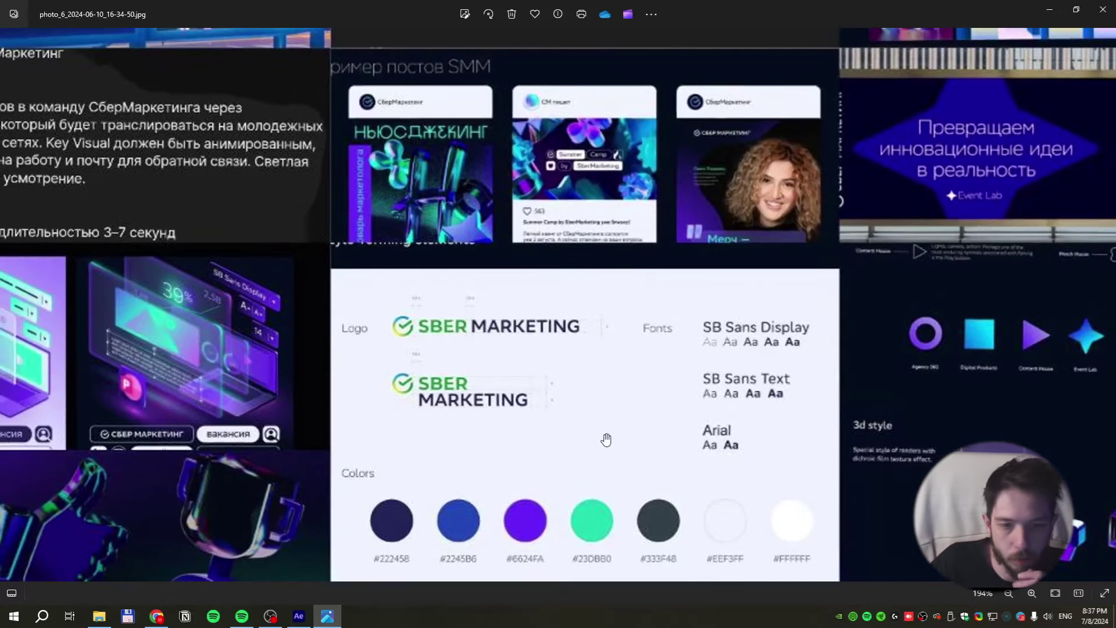
{"action": "left_click_drag", "start_coordinate": [758, 379], "coordinate": [609, 349]}
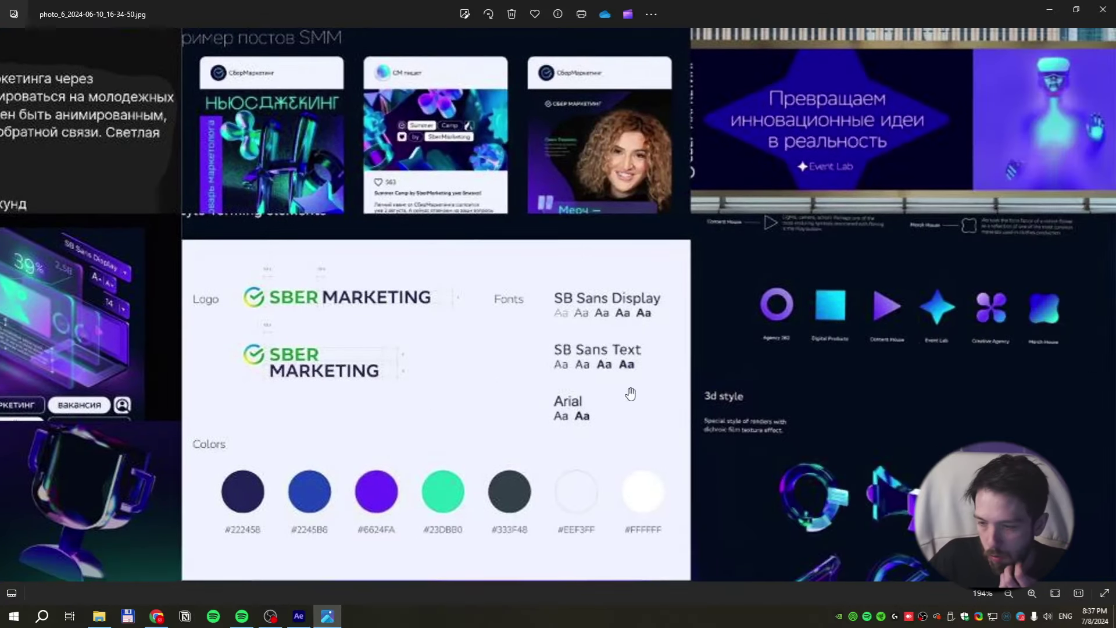
{"action": "key", "text": "Right"}
{"action": "key", "text": "Left"}
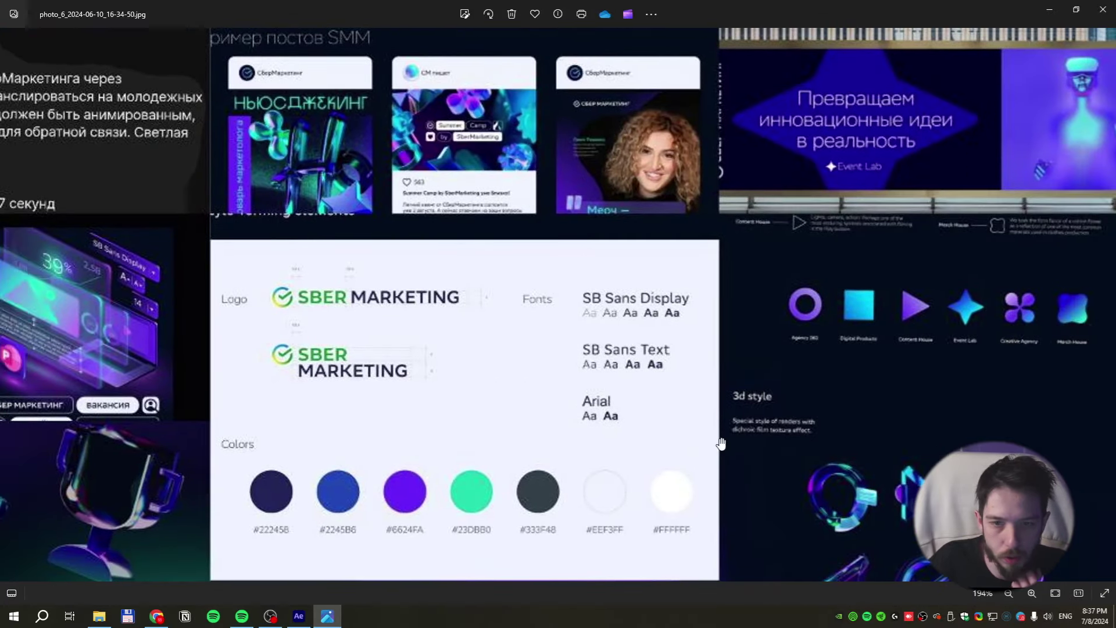
{"action": "left_click", "coordinate": [1093, 12]}
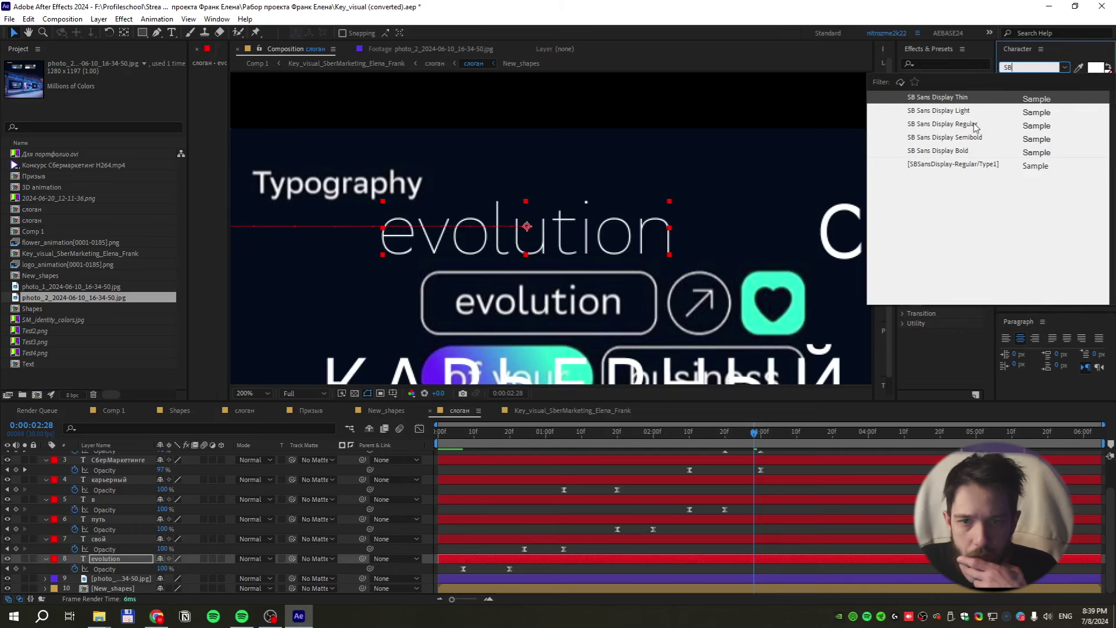
Change the evolution text's font to SB Sans Display in the Regular weight
{"action": "left_click", "coordinate": [970, 150]}
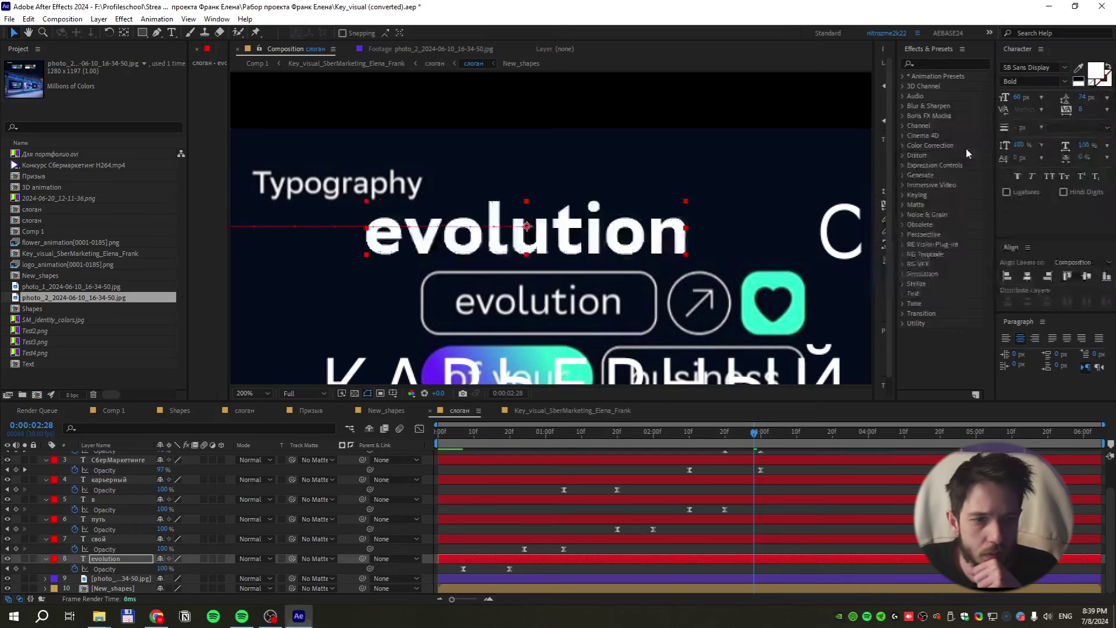
{"action": "left_click", "coordinate": [1065, 67]}
{"action": "left_click", "coordinate": [1075, 46]}
{"action": "left_click", "coordinate": [1064, 81]}
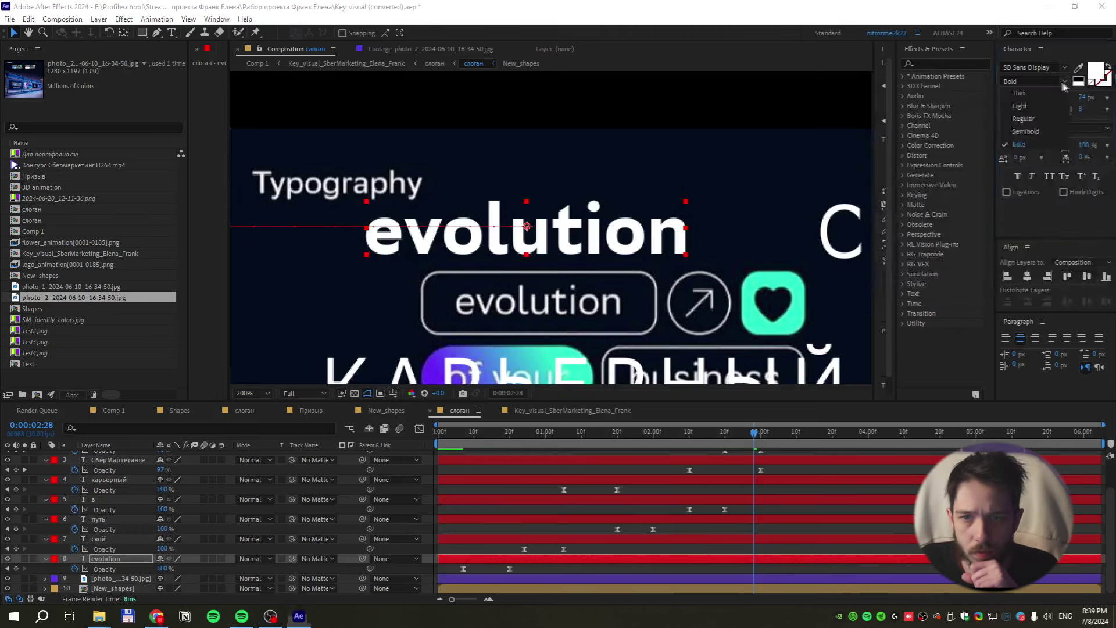
{"action": "left_click", "coordinate": [1035, 120]}
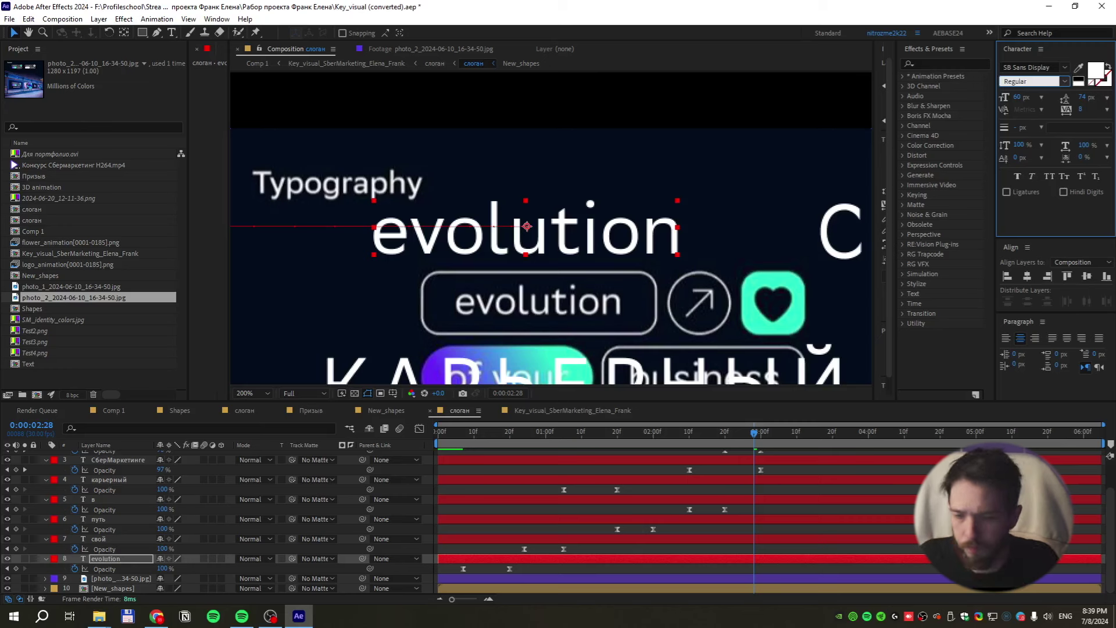
Try the Light and Thin weights of SB Sans Display on the evolution text against the reference lettering
{"action": "left_click", "coordinate": [595, 468]}
{"action": "left_click", "coordinate": [596, 237]}
{"action": "left_click", "coordinate": [1064, 81]}
{"action": "left_click", "coordinate": [1012, 109]}
{"action": "type", "text": "Light"}
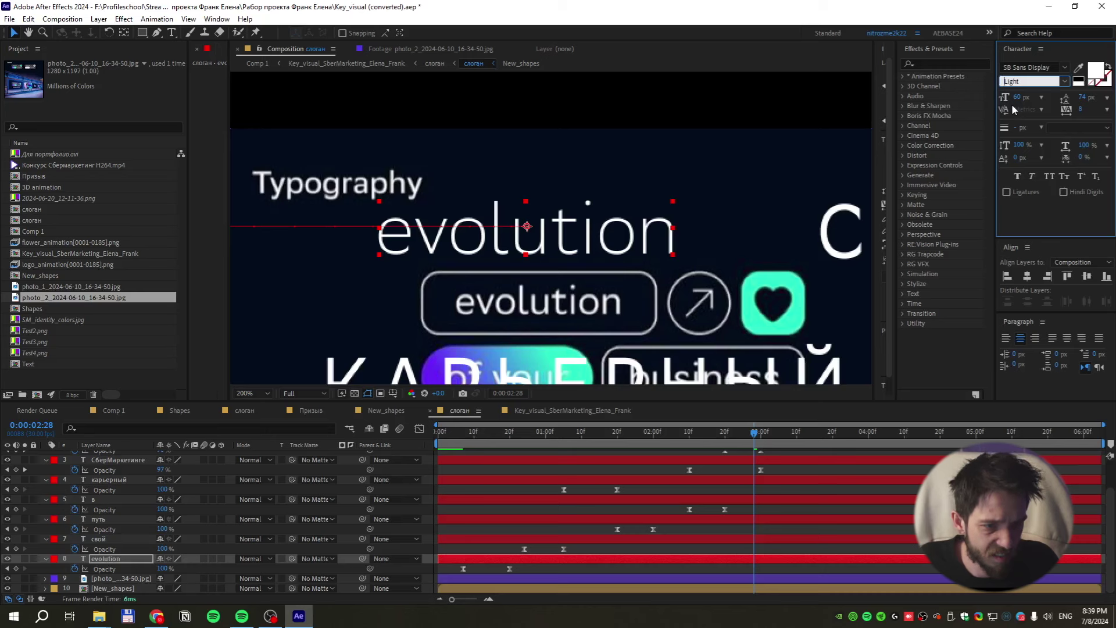
{"action": "key", "text": "Up"}
{"action": "left_click", "coordinate": [1064, 81]}
{"action": "left_click", "coordinate": [1036, 118]}
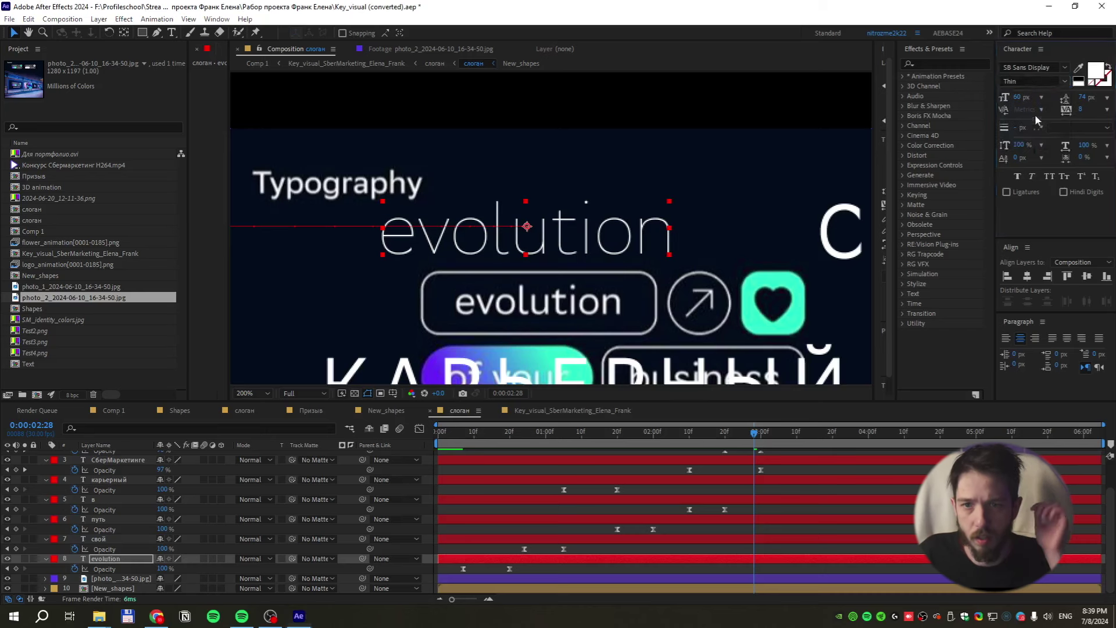
{"action": "key", "text": "ctrl+z"}
Set the evolution text's tracking to 0 and its leading to Auto
{"action": "left_click", "coordinate": [1107, 109]}
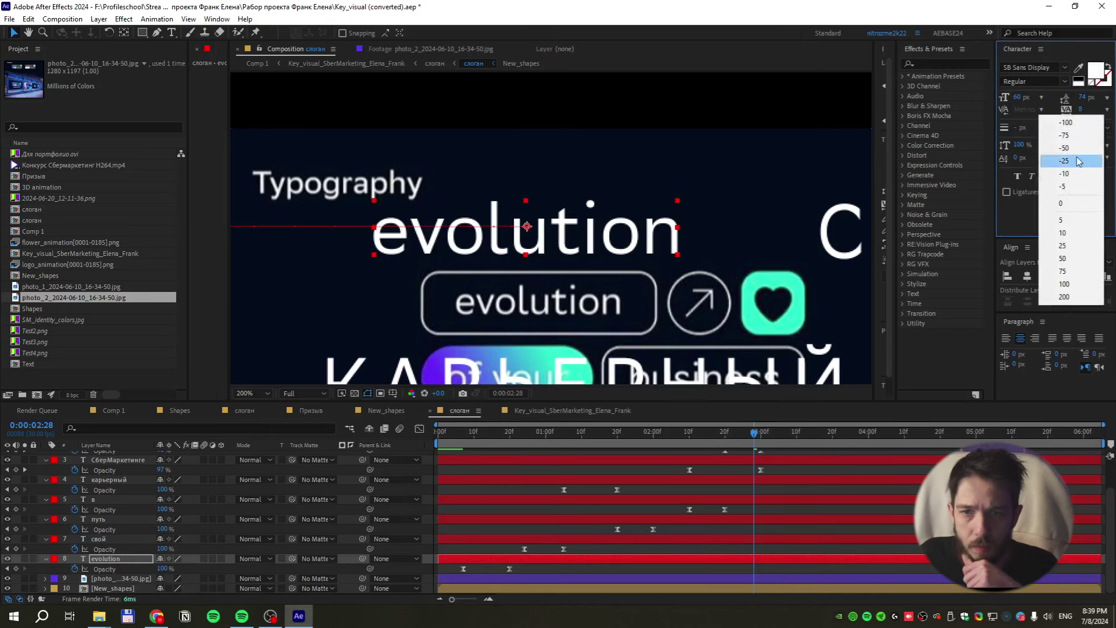
{"action": "left_click", "coordinate": [1063, 203]}
{"action": "left_click", "coordinate": [1107, 97]}
{"action": "left_click", "coordinate": [1063, 110]}
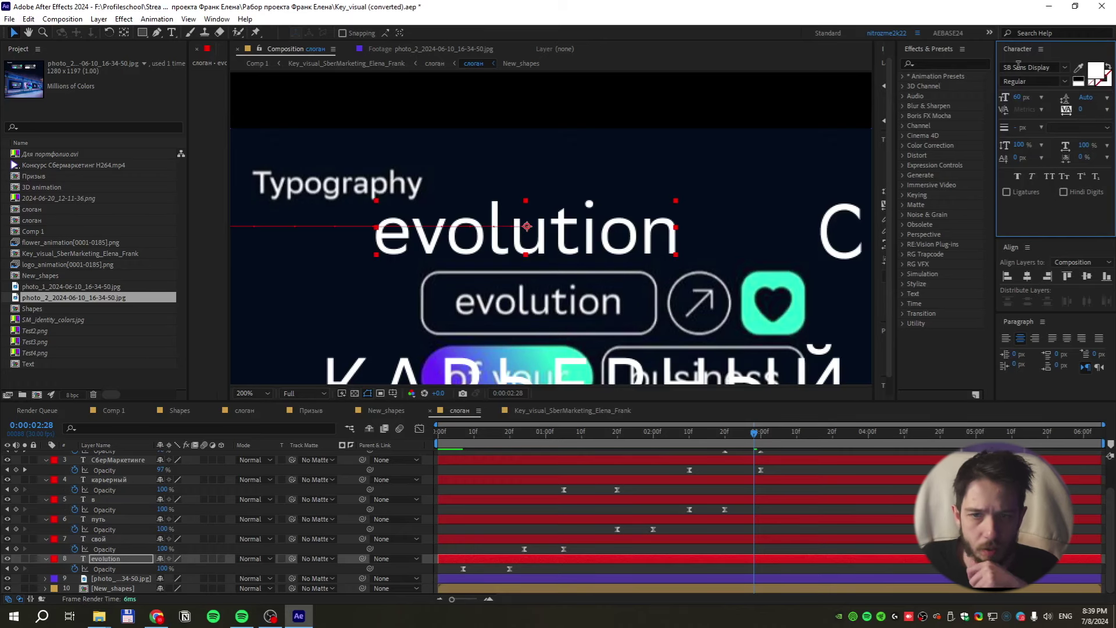
Replace the evolution text with the lowercase slogan word "выбери"
{"action": "key", "text": "comma"}
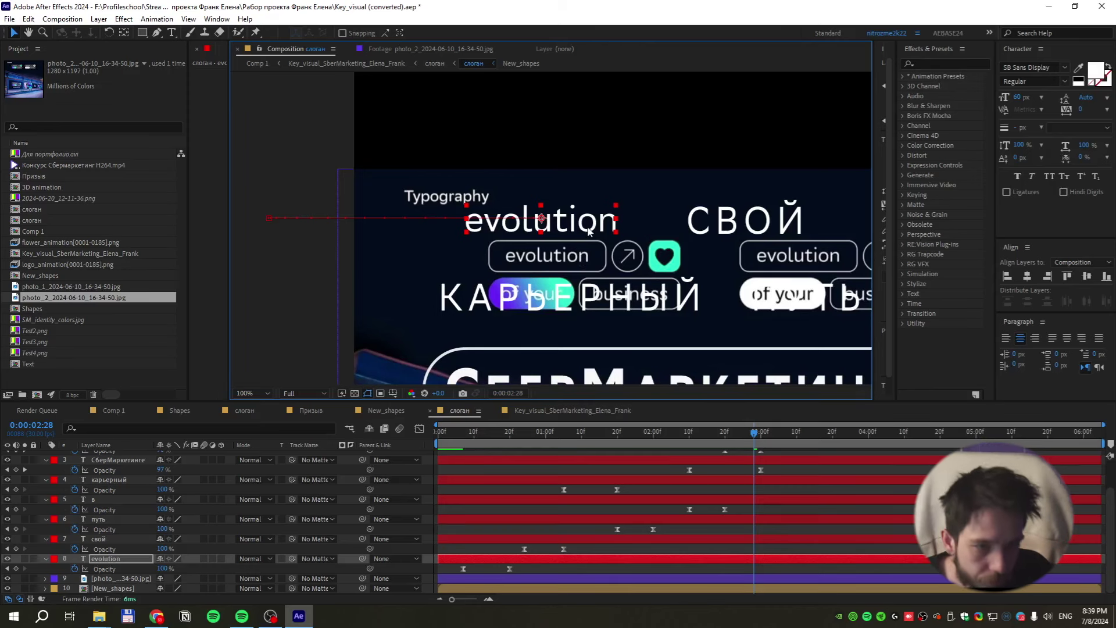
{"action": "left_click", "coordinate": [114, 562]}
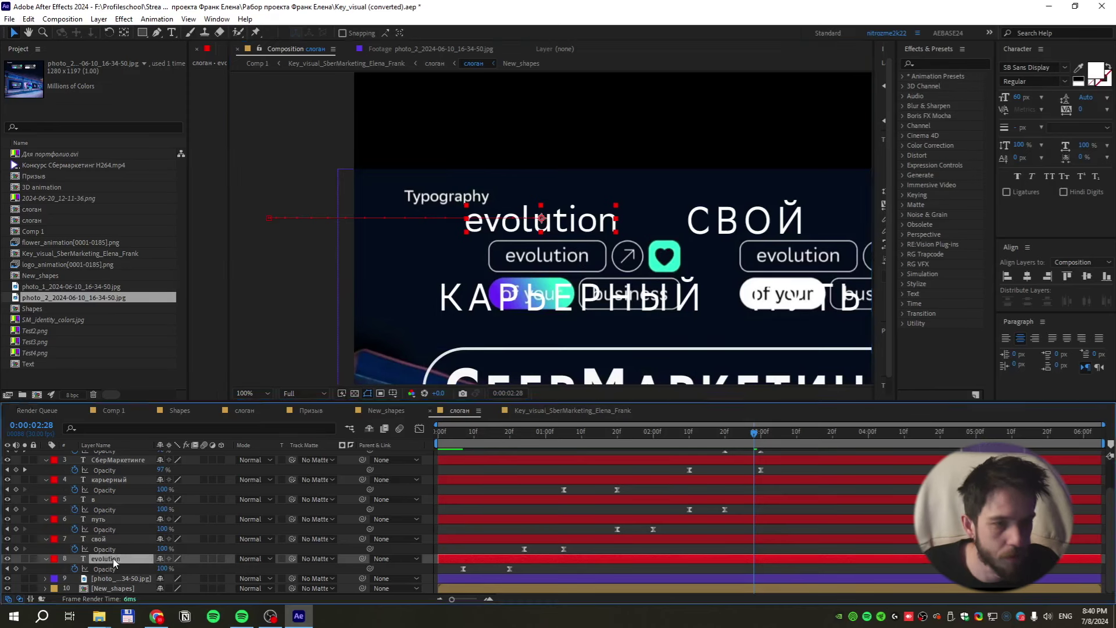
{"action": "double_click", "coordinate": [115, 560]}
{"action": "type", "text": "ds"}
{"action": "key", "text": "BackSpace"}
{"action": "key", "text": "BackSpace"}
{"action": "key", "text": "alt+shift"}
{"action": "type", "text": "выбери"}
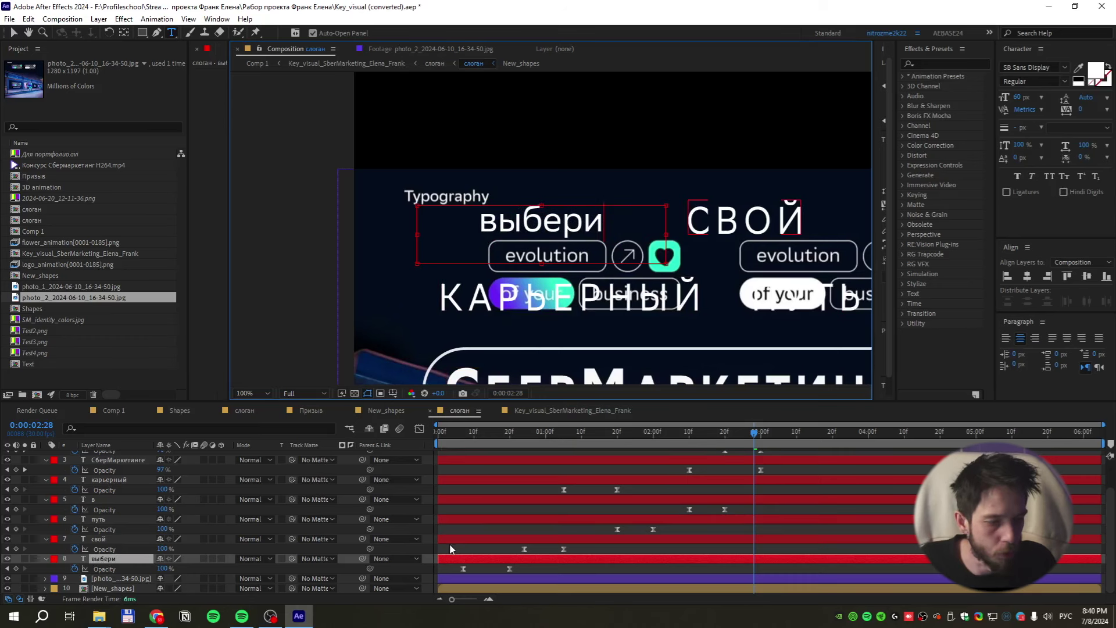
{"action": "left_click", "coordinate": [119, 569]}
View the reference photo layer on its own to examine its lettering, and bring all layers back
{"action": "left_click", "coordinate": [25, 579]}
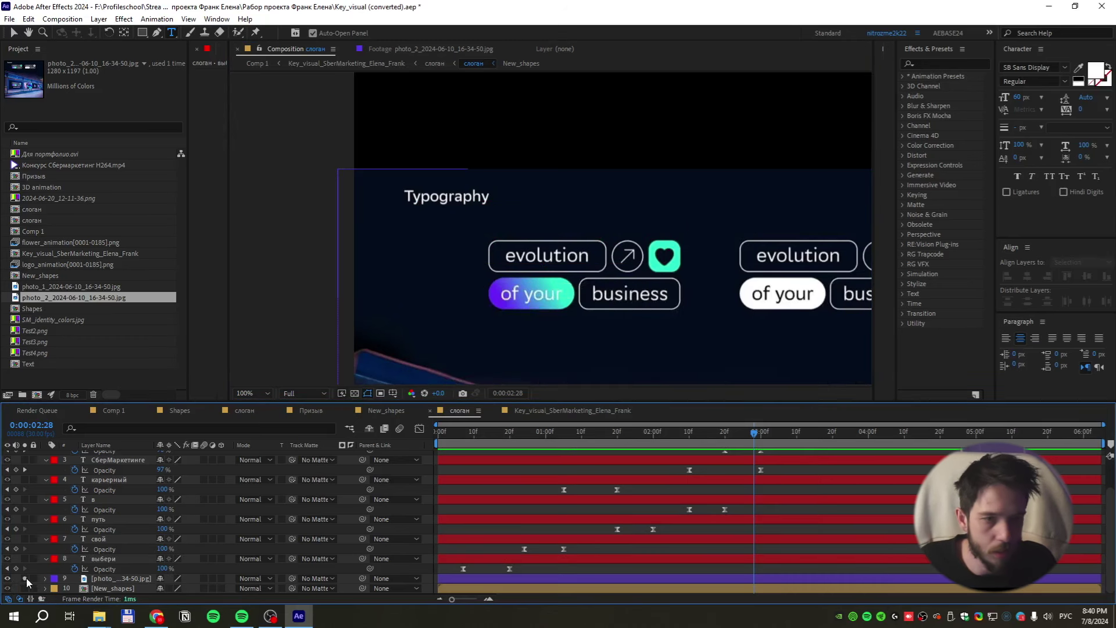
{"action": "left_click", "coordinate": [26, 578]}
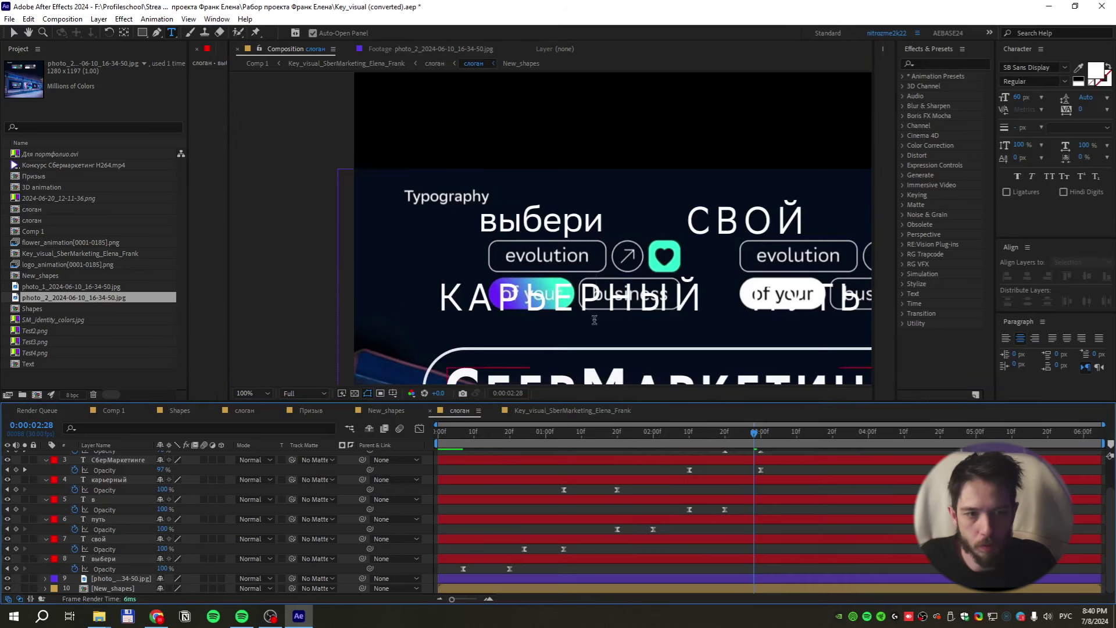
{"action": "key", "text": "v"}
{"action": "left_click", "coordinate": [578, 224]}
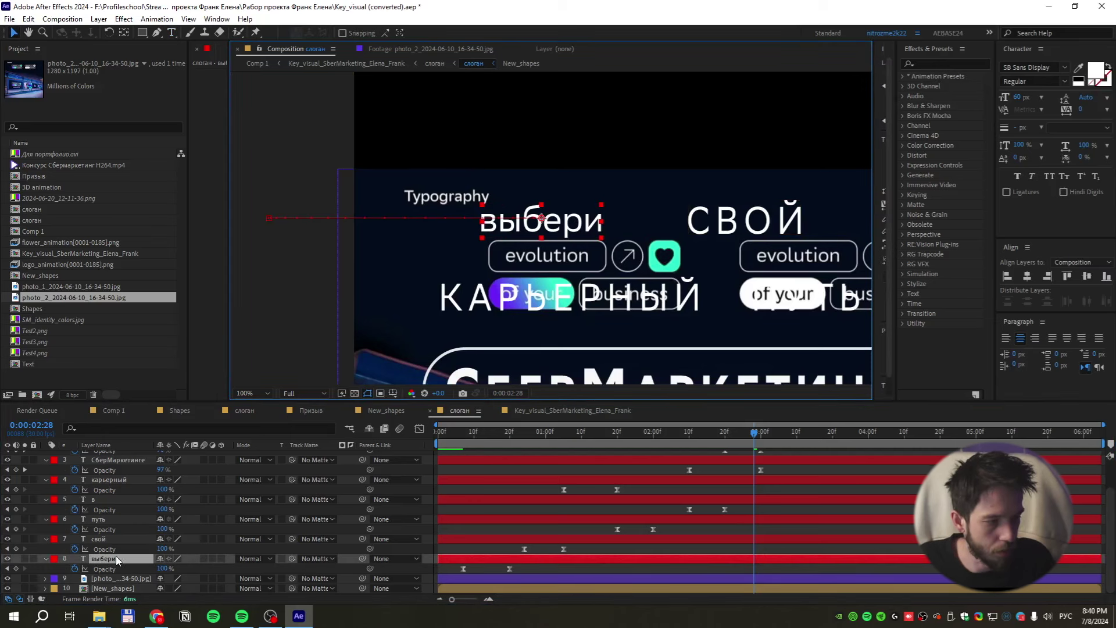
Remove the position and opacity keyframes from all slogan text and shape layers, and collapse the layers' properties
{"action": "scroll", "coordinate": [116, 487], "scroll_direction": "up", "scroll_amount": 2}
{"action": "key", "text": "ctrl+a"}
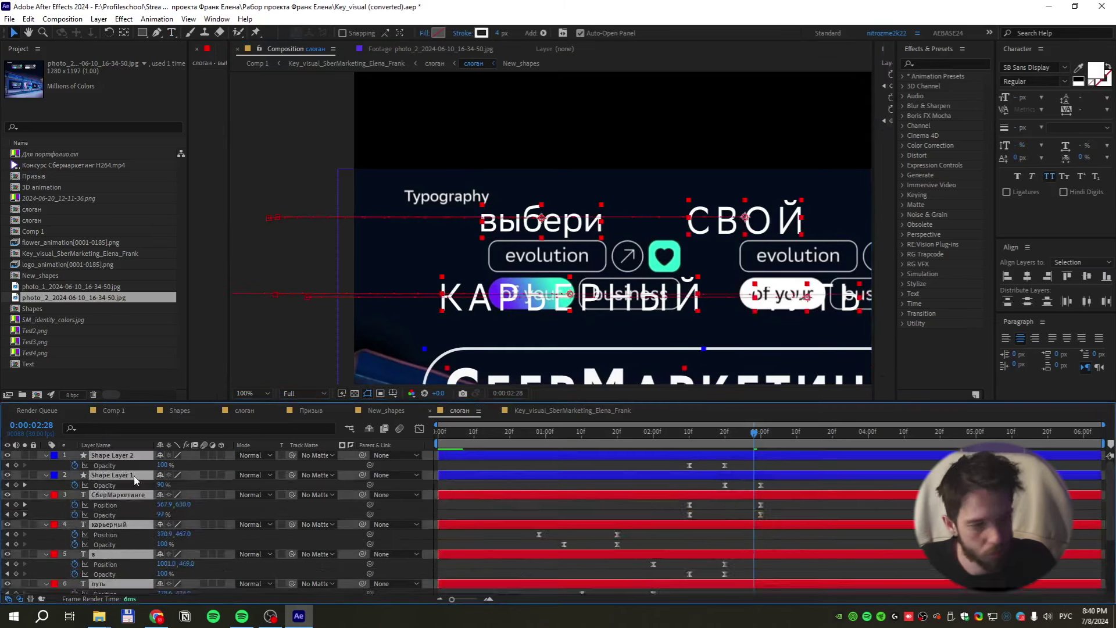
{"action": "key", "text": "u"}
{"action": "key", "text": "grave"}
{"action": "left_click_drag", "start_coordinate": [75, 103], "coordinate": [67, 325]}
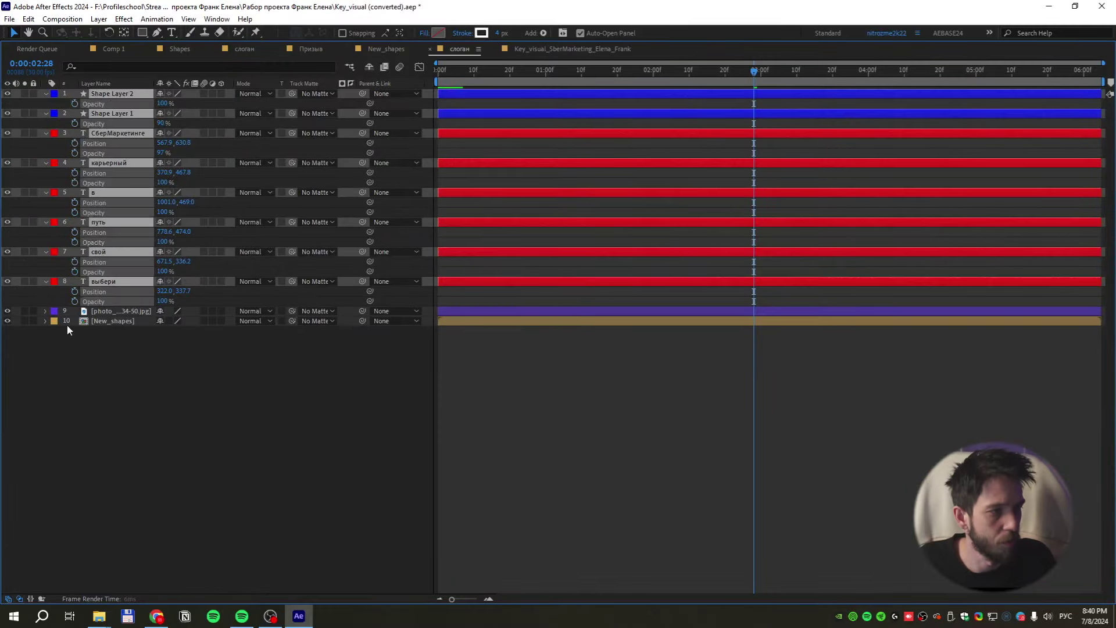
{"action": "key", "text": "grave"}
{"action": "key", "text": "u"}
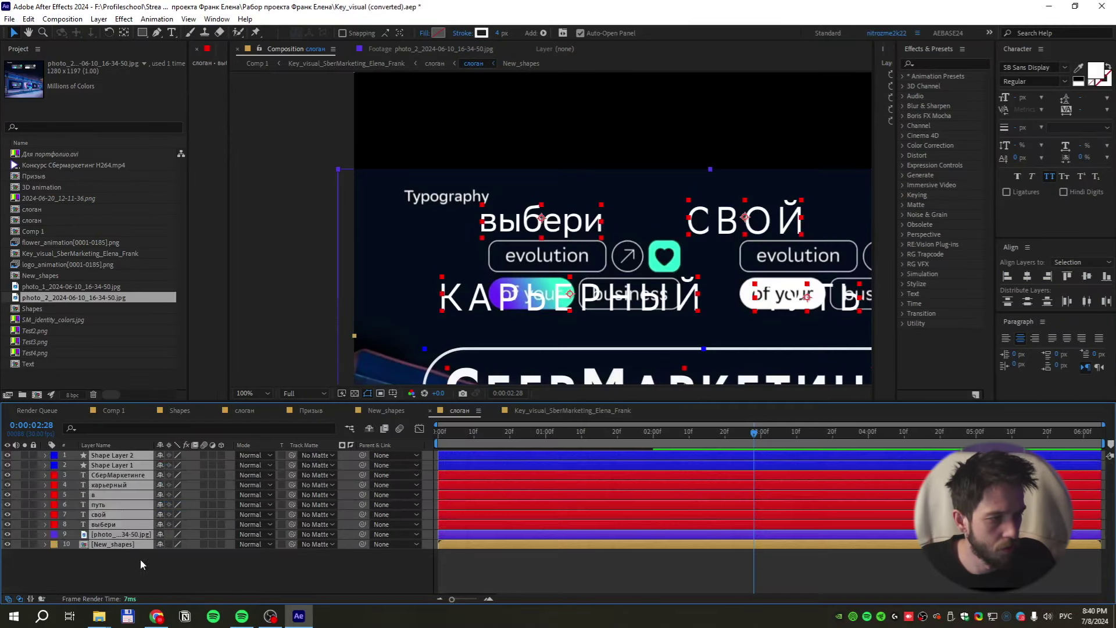
{"action": "left_click", "coordinate": [141, 559]}
Replace the uppercase СВОЙ layer with a duplicate of выбери placed to its right and reading "свой"
{"action": "left_click", "coordinate": [104, 516]}
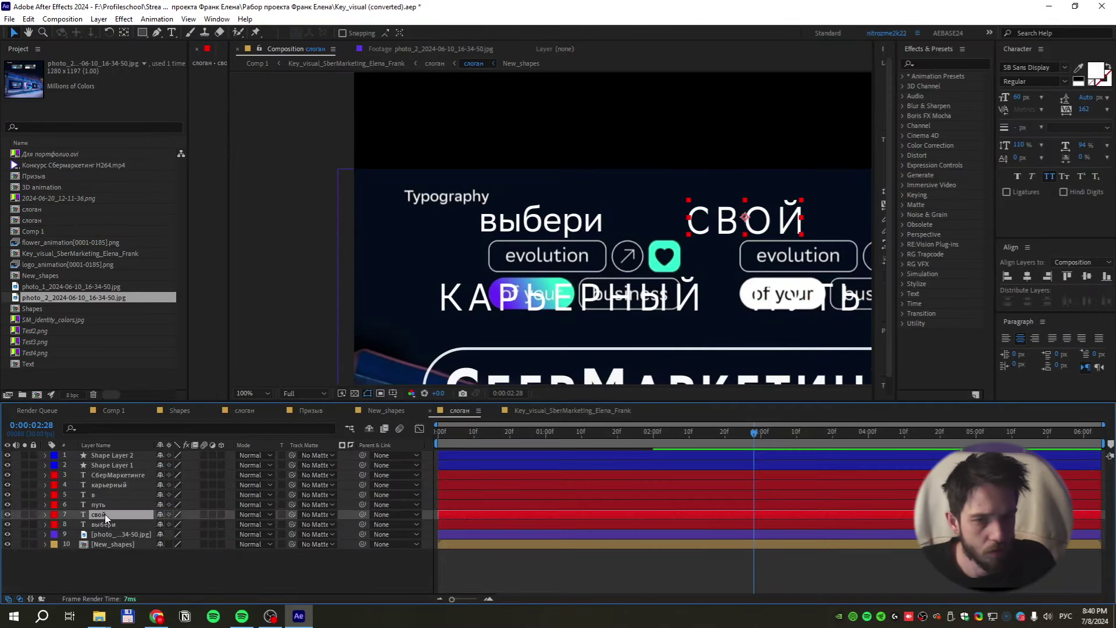
{"action": "key", "text": "Delete"}
{"action": "left_click", "coordinate": [104, 515]}
{"action": "key", "text": "ctrl+d"}
{"action": "left_click_drag", "start_coordinate": [541, 222], "coordinate": [692, 221]}
{"action": "double_click", "coordinate": [691, 221]}
{"action": "type", "text": "свой"}
Solo the uppercase ПУТЬ and the new свой text layers to hide the rest of the composition
{"action": "left_click", "coordinate": [98, 503]}
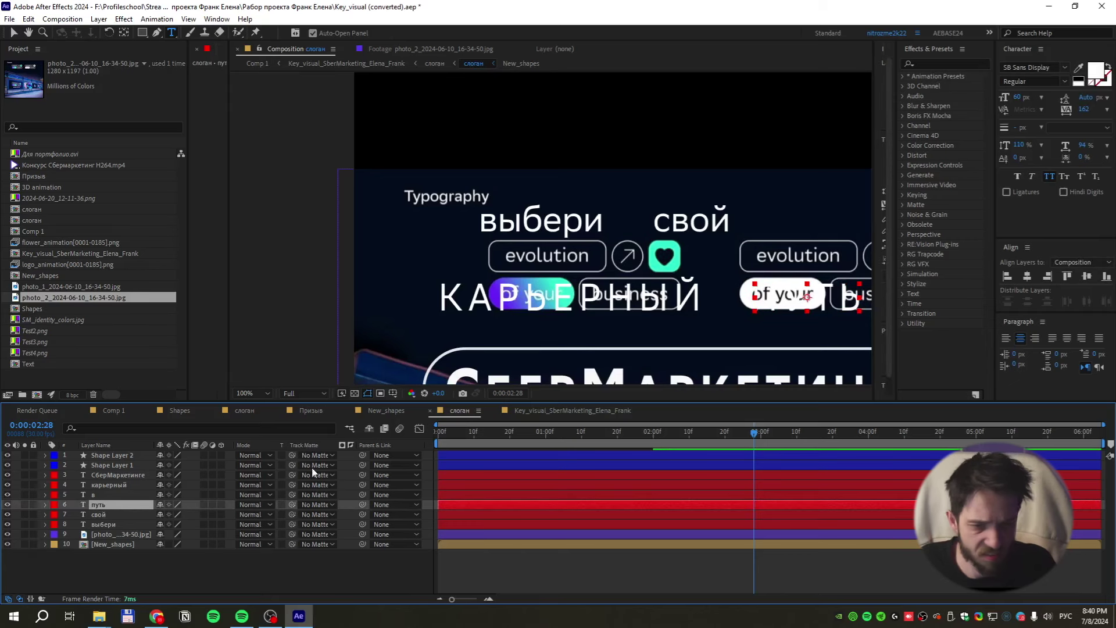
{"action": "left_click_drag", "start_coordinate": [762, 264], "coordinate": [665, 228]}
{"action": "left_click", "coordinate": [26, 505]}
{"action": "left_click", "coordinate": [25, 504]}
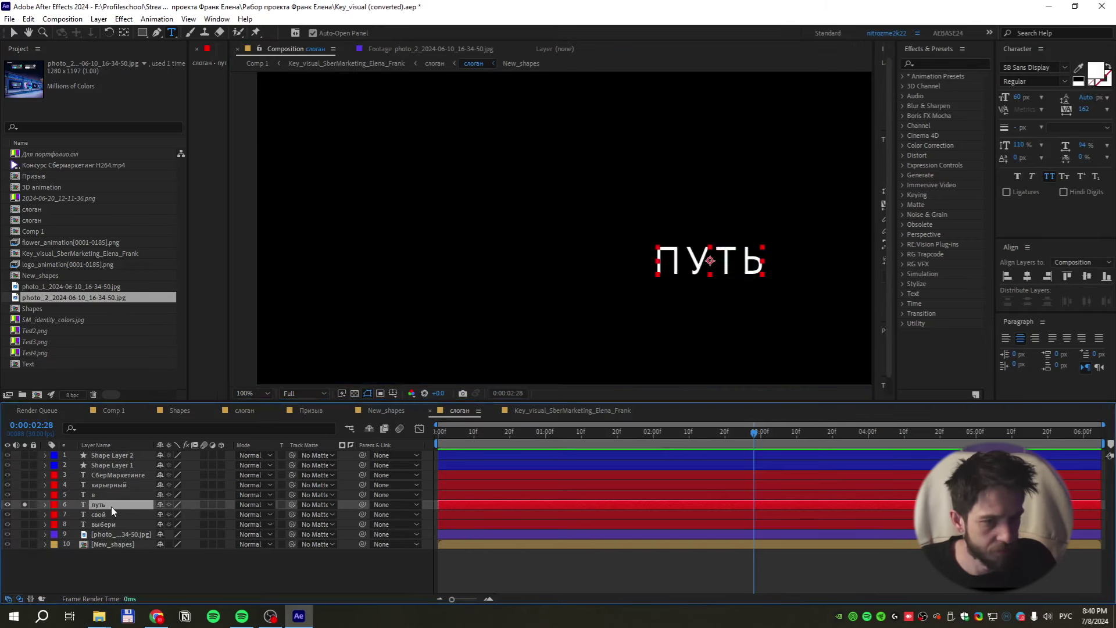
{"action": "left_click", "coordinate": [25, 514]}
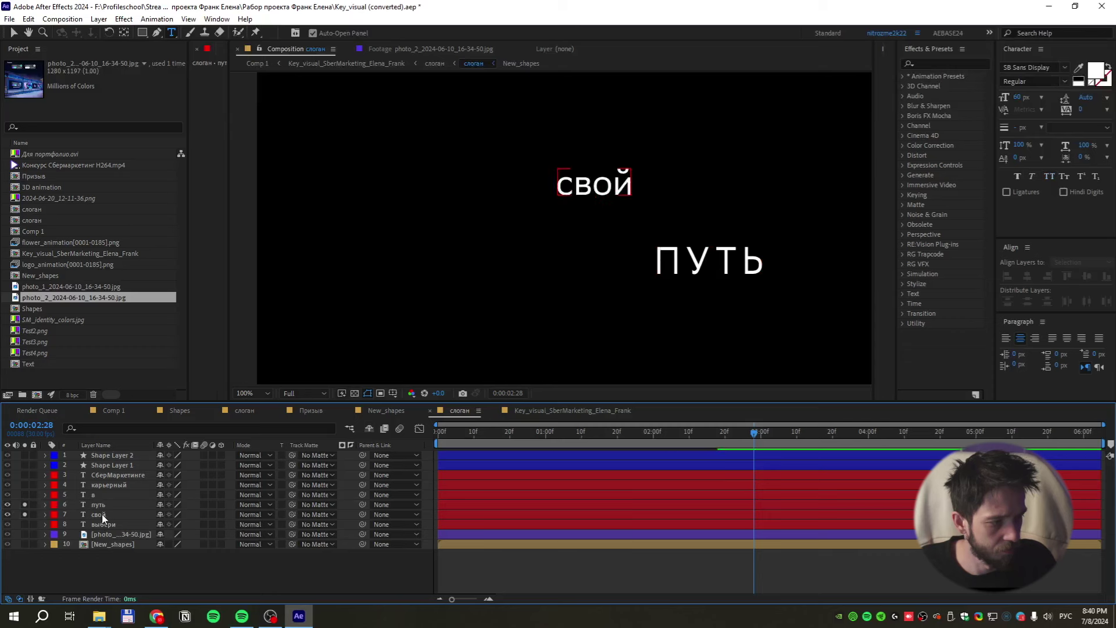
Duplicate свой over the uppercase ПУТЬ, change the copy's text to "путь" and delete the old layer
{"action": "left_click", "coordinate": [103, 514]}
{"action": "key", "text": "ctrl+d"}
{"action": "key", "text": "v"}
{"action": "left_click_drag", "start_coordinate": [606, 188], "coordinate": [715, 265]}
{"action": "double_click", "coordinate": [714, 265]}
{"action": "type", "text": "путь"}
{"action": "left_click", "coordinate": [156, 583]}
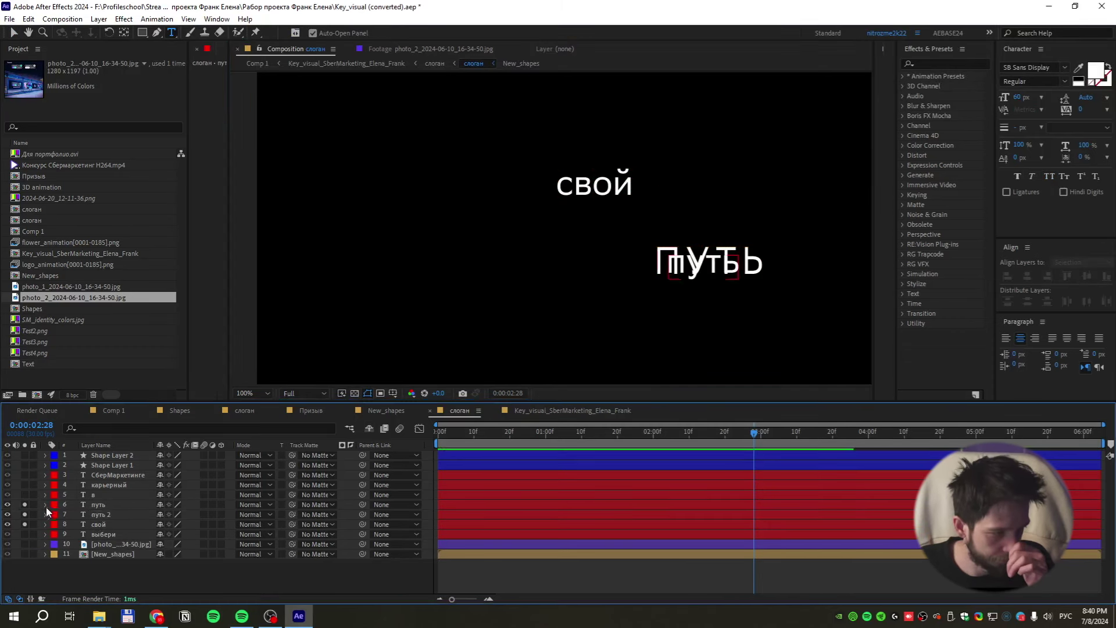
{"action": "left_click", "coordinate": [93, 504]}
{"action": "key", "text": "Delete"}
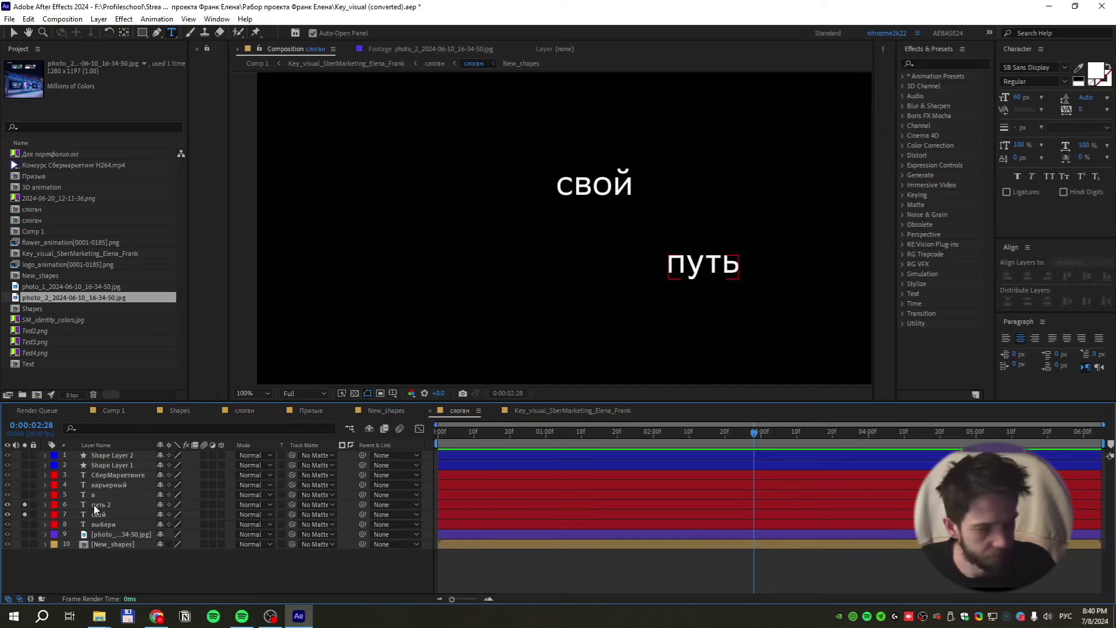
Duplicate путь, change the copy to "в", place it over the uppercase В and delete the old layer
{"action": "left_click", "coordinate": [92, 493]}
{"action": "left_click", "coordinate": [24, 494]}
{"action": "left_click", "coordinate": [103, 504]}
{"action": "key", "text": "ctrl+d"}
{"action": "double_click", "coordinate": [103, 505]}
{"action": "type", "text": "в"}
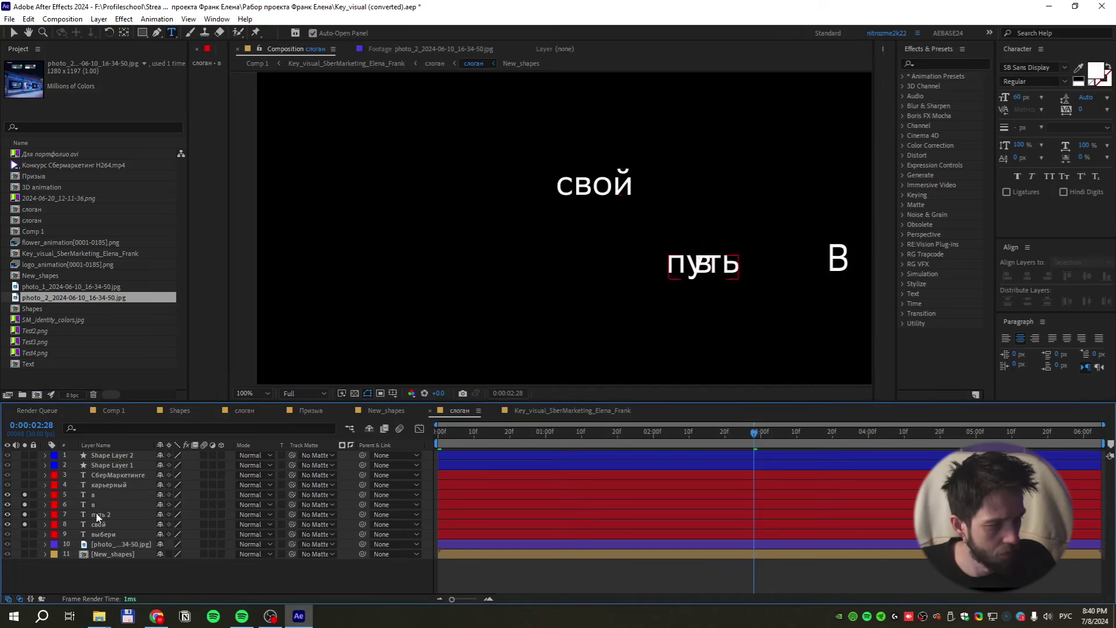
{"action": "left_click_drag", "start_coordinate": [704, 267], "coordinate": [838, 261]}
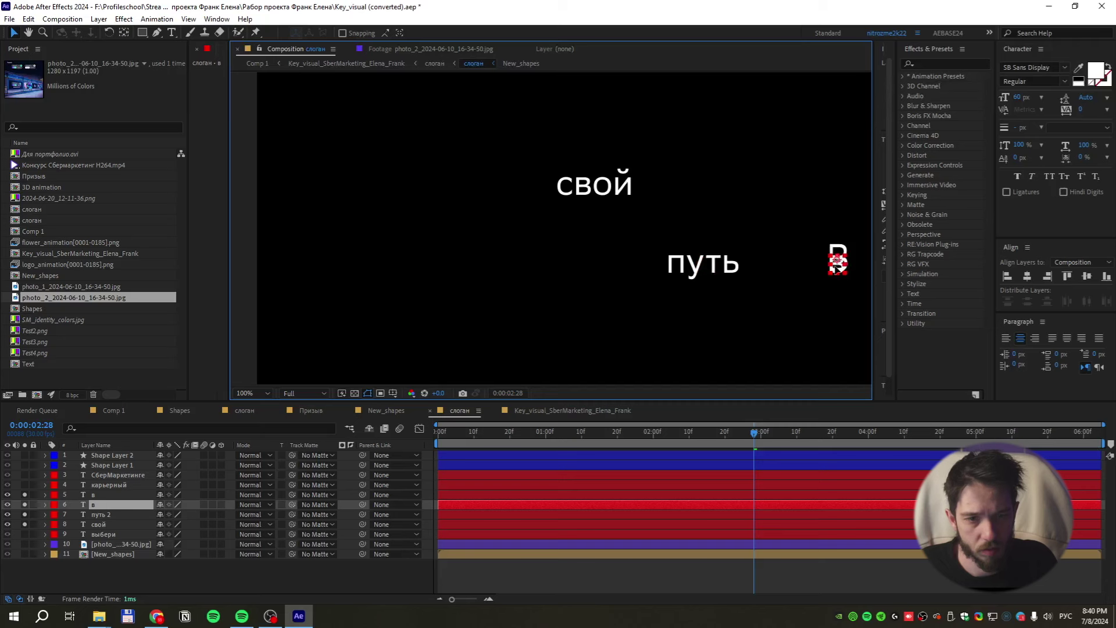
{"action": "left_click", "coordinate": [137, 502]}
{"action": "key", "text": "Return"}
{"action": "key", "text": "Delete"}
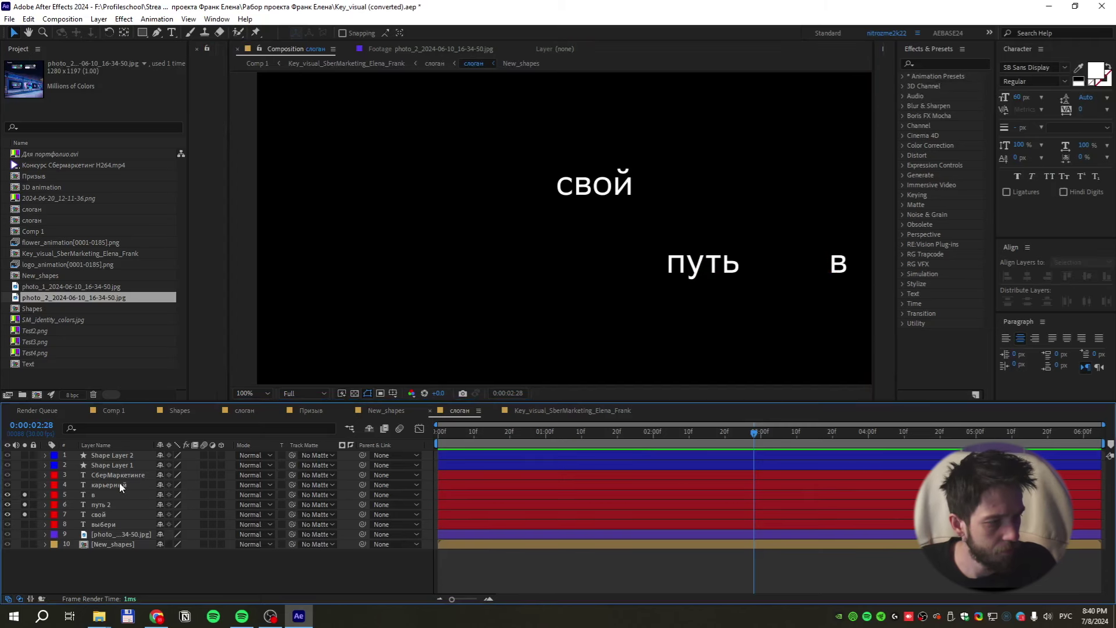
Solo the uppercase КАРЬЕРНЫЙ, place a duplicate of в over it and change the copy's text to "карьерный"
{"action": "left_click", "coordinate": [119, 483]}
{"action": "left_click", "coordinate": [25, 484]}
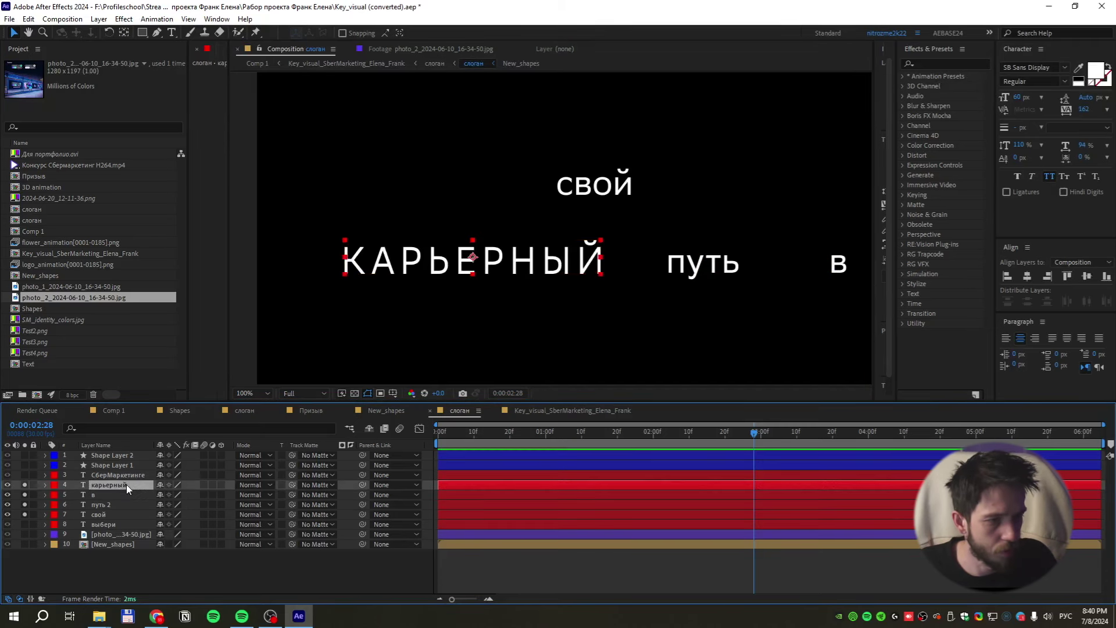
{"action": "key", "text": "ctrl+d"}
{"action": "key", "text": "ctrl+d"}
{"action": "left_click_drag", "start_coordinate": [96, 495], "coordinate": [105, 487]}
{"action": "left_click_drag", "start_coordinate": [840, 266], "coordinate": [351, 265]}
{"action": "double_click", "coordinate": [413, 289]}
{"action": "type", "text": "карьерный"}
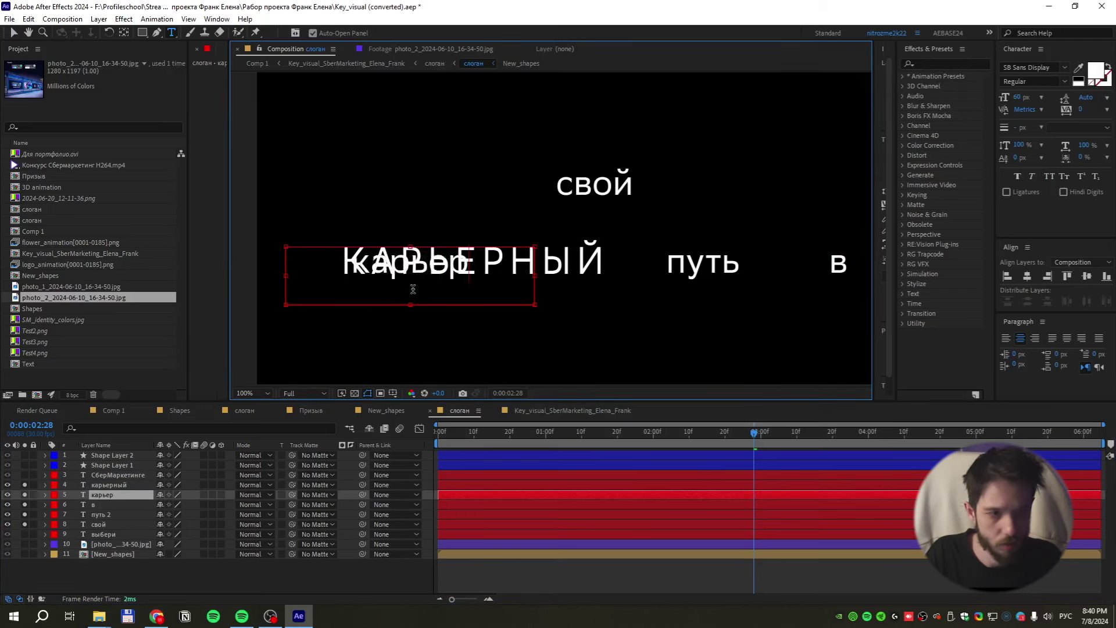
Align the new карьерный with the start of the uppercase word and delete the old layer
{"action": "left_click", "coordinate": [517, 572]}
{"action": "left_click_drag", "start_coordinate": [430, 266], "coordinate": [487, 266]}
{"action": "key", "text": "ctrl+z"}
{"action": "left_click_drag", "start_coordinate": [336, 270], "coordinate": [361, 269]}
{"action": "left_click", "coordinate": [118, 486]}
{"action": "key", "text": "Delete"}
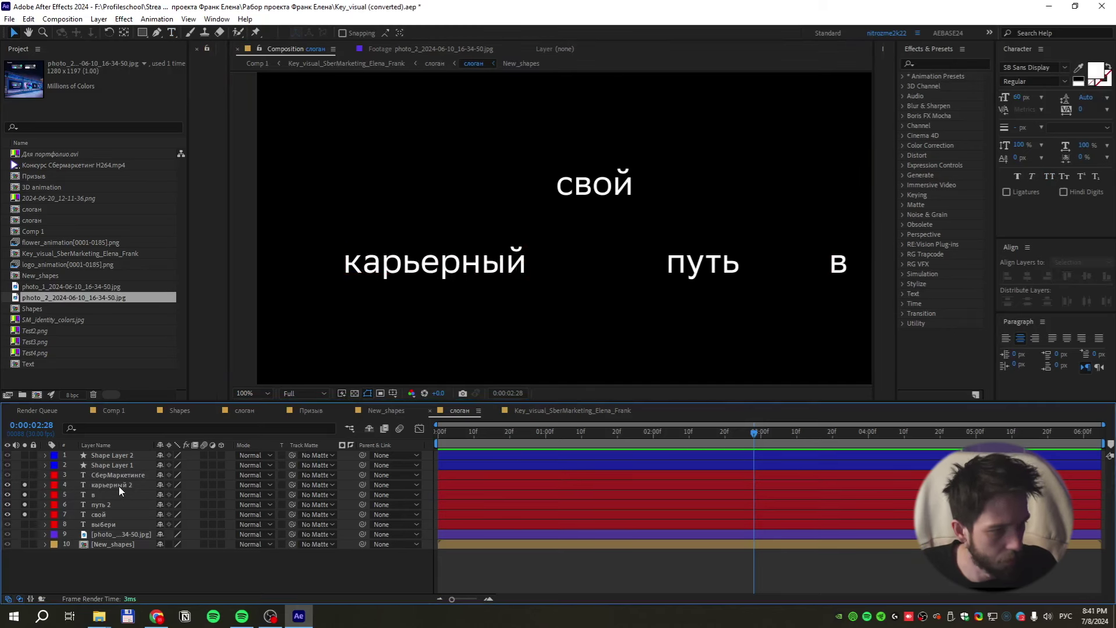
Solo the СберМаркетинге layer and place a duplicate of карьерный over it, stacked directly above that layer
{"action": "left_click", "coordinate": [126, 477]}
{"action": "left_click", "coordinate": [24, 475]}
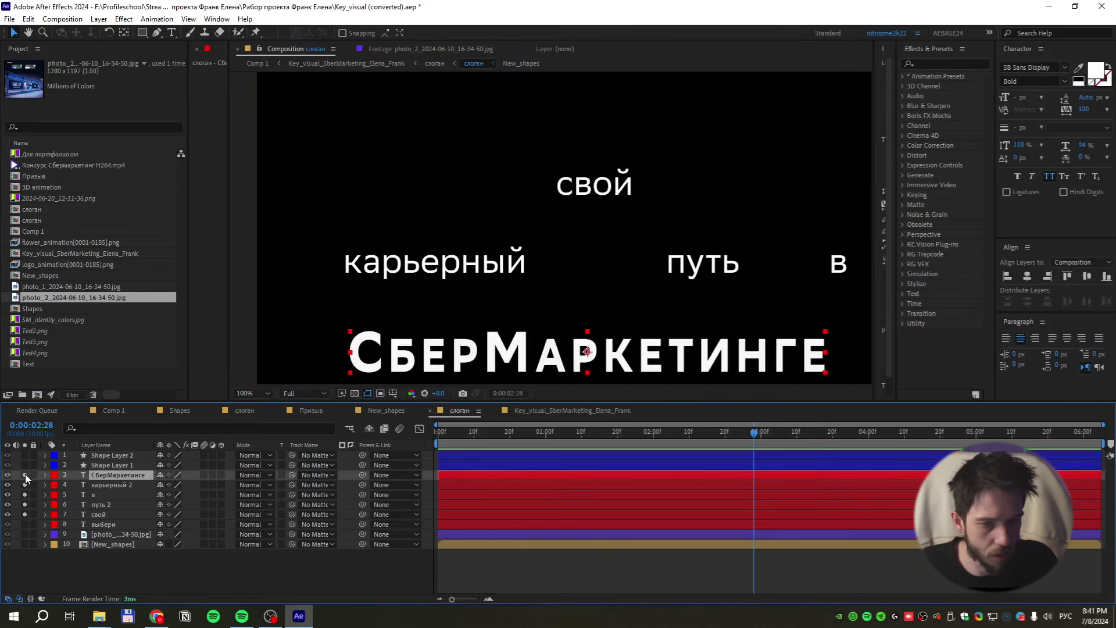
{"action": "left_click_drag", "start_coordinate": [738, 348], "coordinate": [745, 301]}
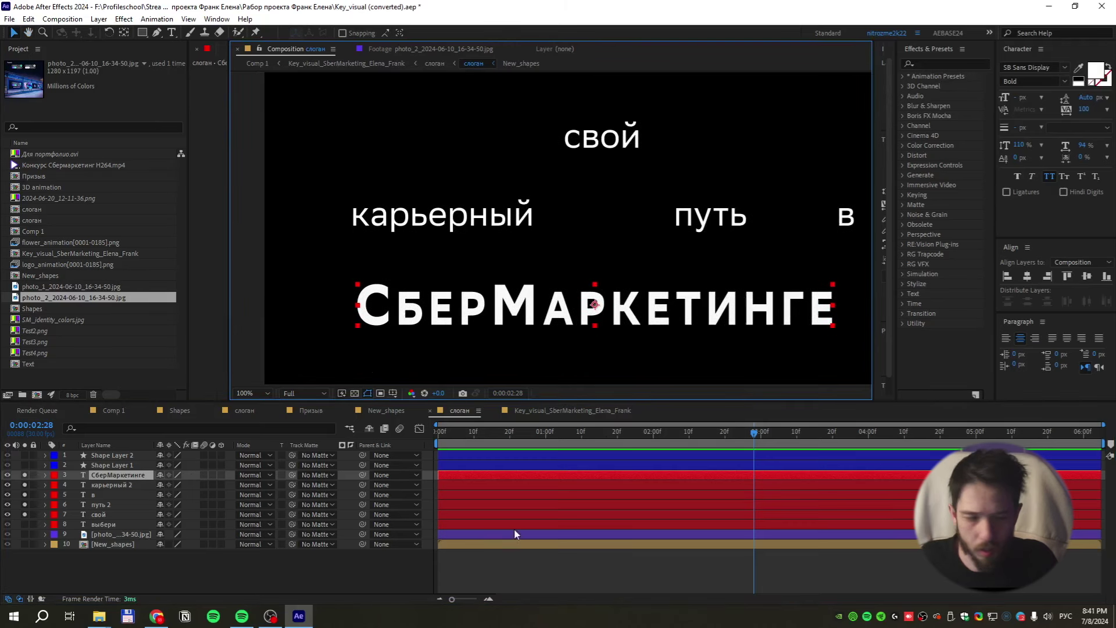
{"action": "left_click", "coordinate": [110, 486]}
{"action": "key", "text": "ctrl+d"}
{"action": "left_click_drag", "start_coordinate": [116, 484], "coordinate": [117, 472]}
{"action": "left_click_drag", "start_coordinate": [451, 232], "coordinate": [529, 342]}
Change the copy's text to "сбер маркетинге" and widen its text box so the phrase fits on one line
{"action": "double_click", "coordinate": [522, 327]}
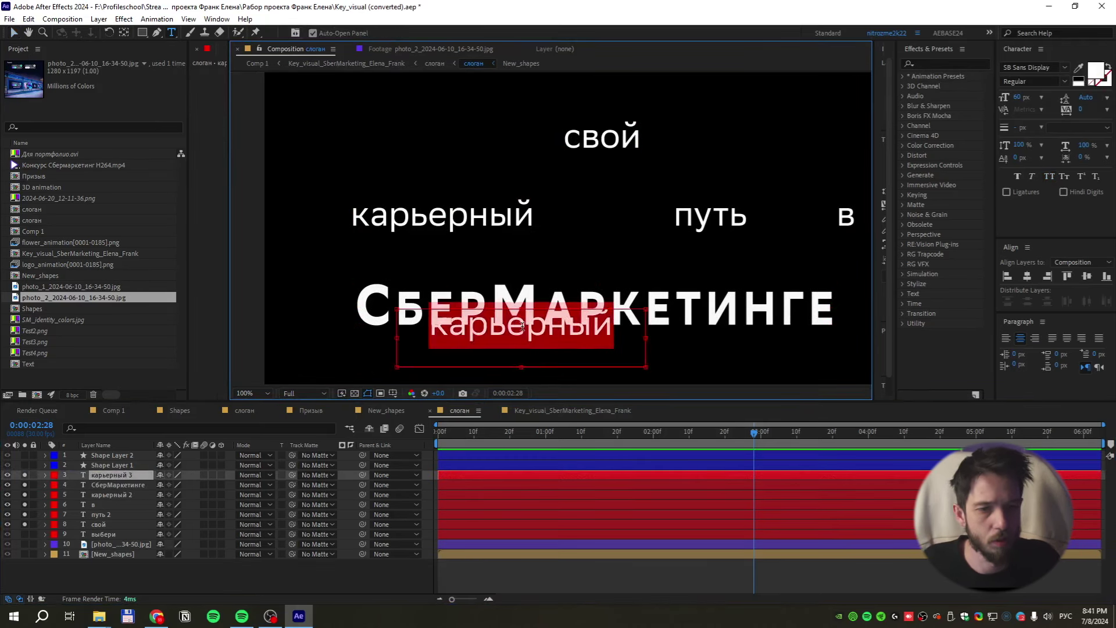
{"action": "type", "text": "С"}
{"action": "key", "text": "BackSpace"}
{"action": "type", "text": "сбер"}
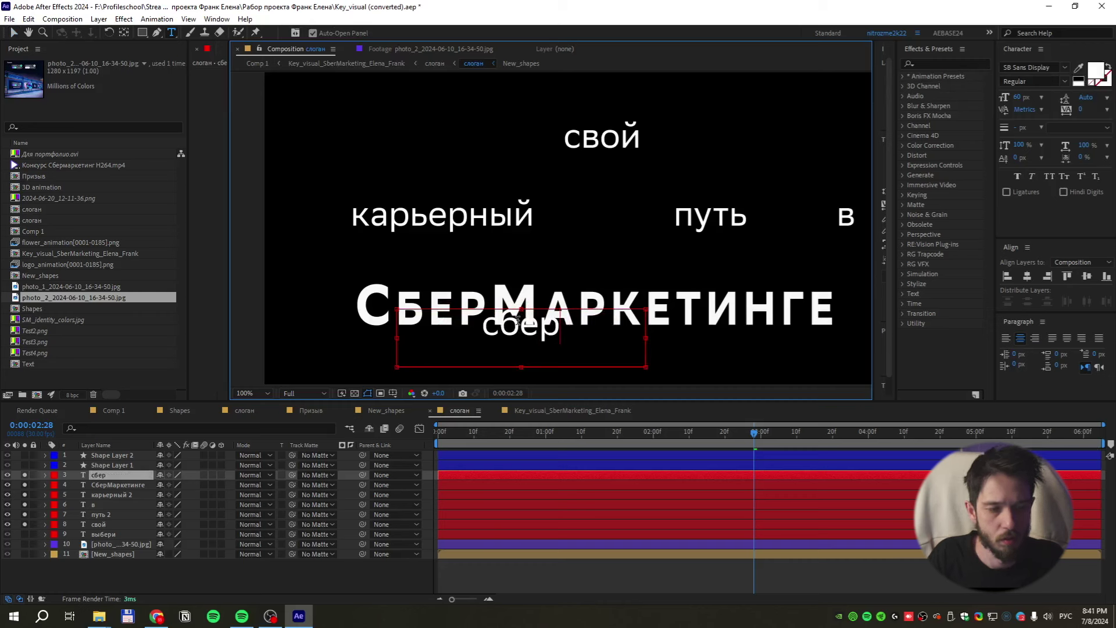
{"action": "type", "text": " маркетинге"}
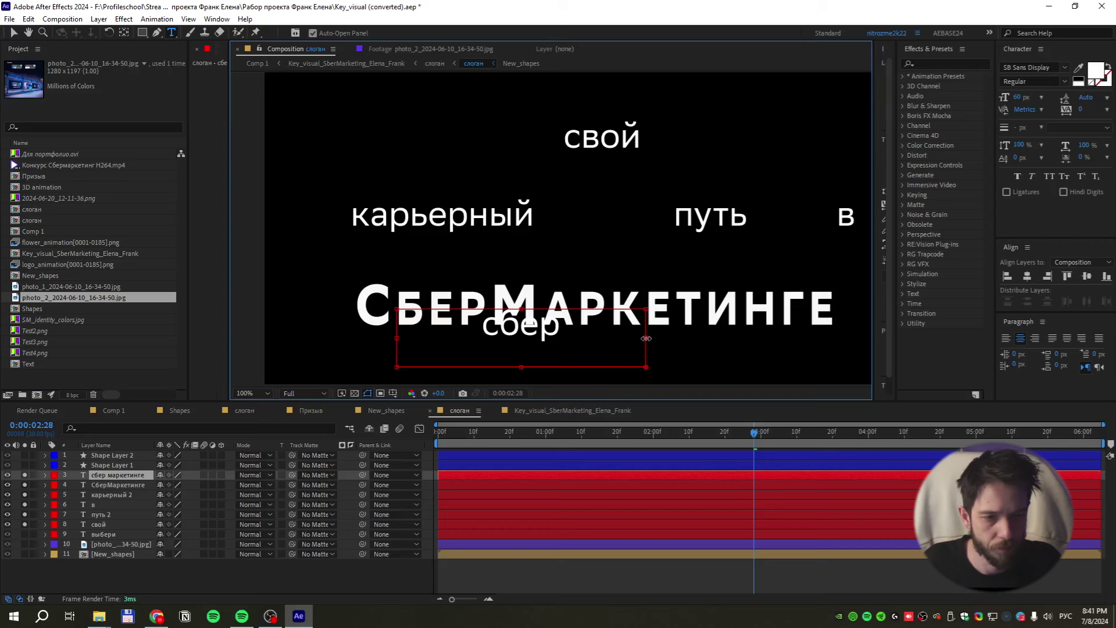
{"action": "left_click_drag", "start_coordinate": [646, 338], "coordinate": [779, 338]}
{"action": "left_click", "coordinate": [574, 565]}
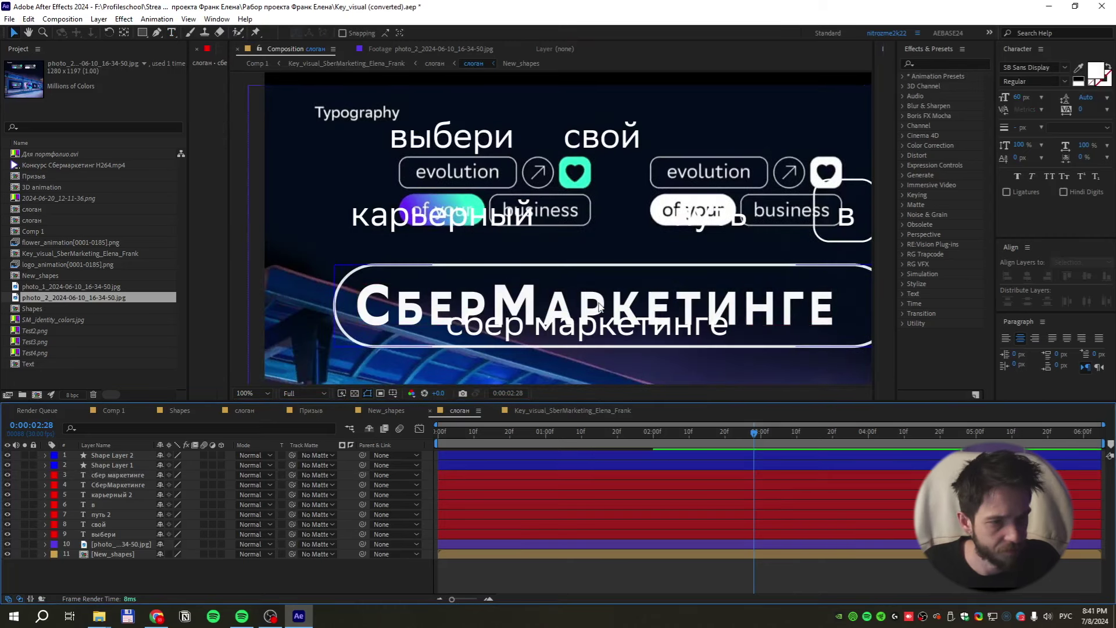
Delete the old СберМаркетинге layer and retype the new text in capitals as "СБЕР МАРКЕТИНГЕ"
{"action": "left_click", "coordinate": [127, 478]}
{"action": "left_click", "coordinate": [126, 485]}
{"action": "key", "text": "Delete"}
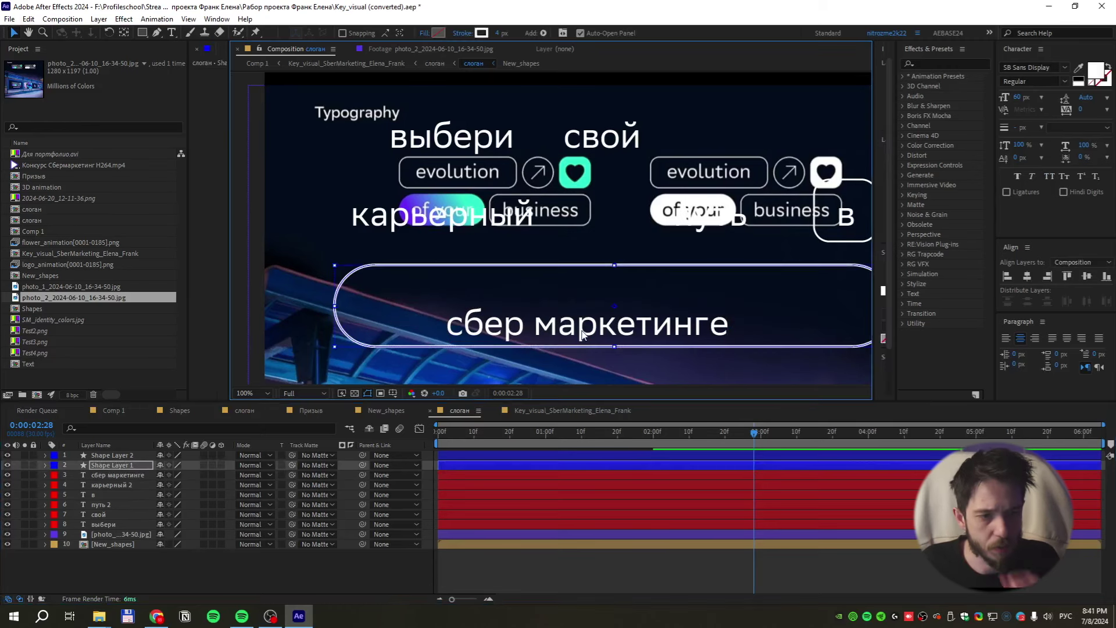
{"action": "left_click", "coordinate": [123, 478]}
{"action": "type", "text": "СБ"}
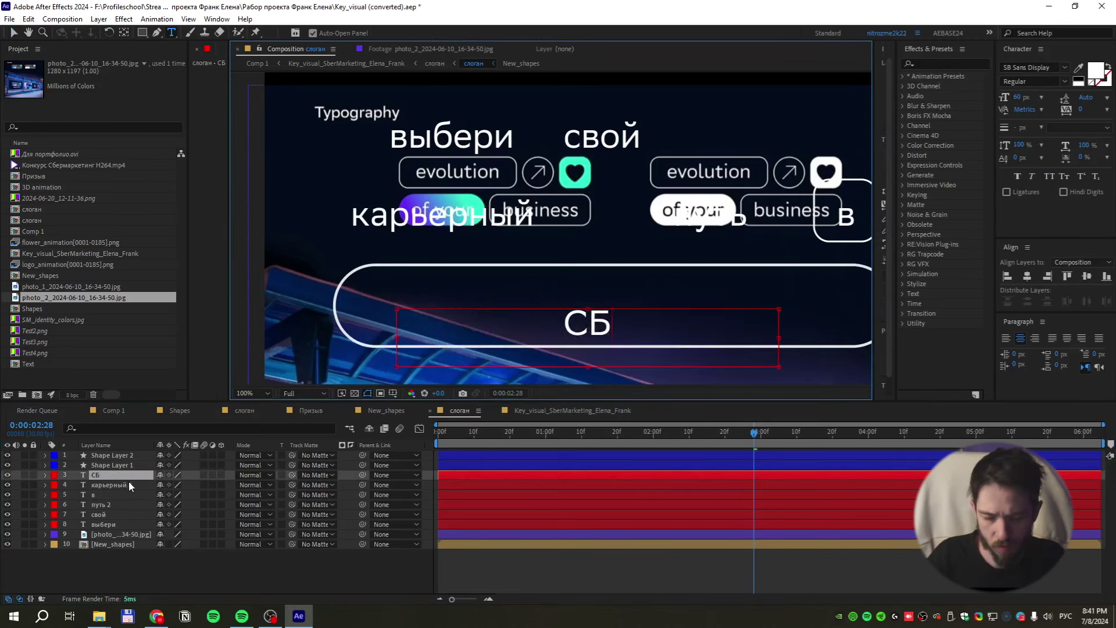
{"action": "type", "text": "ЕР МАРКЕТИНГЕ"}
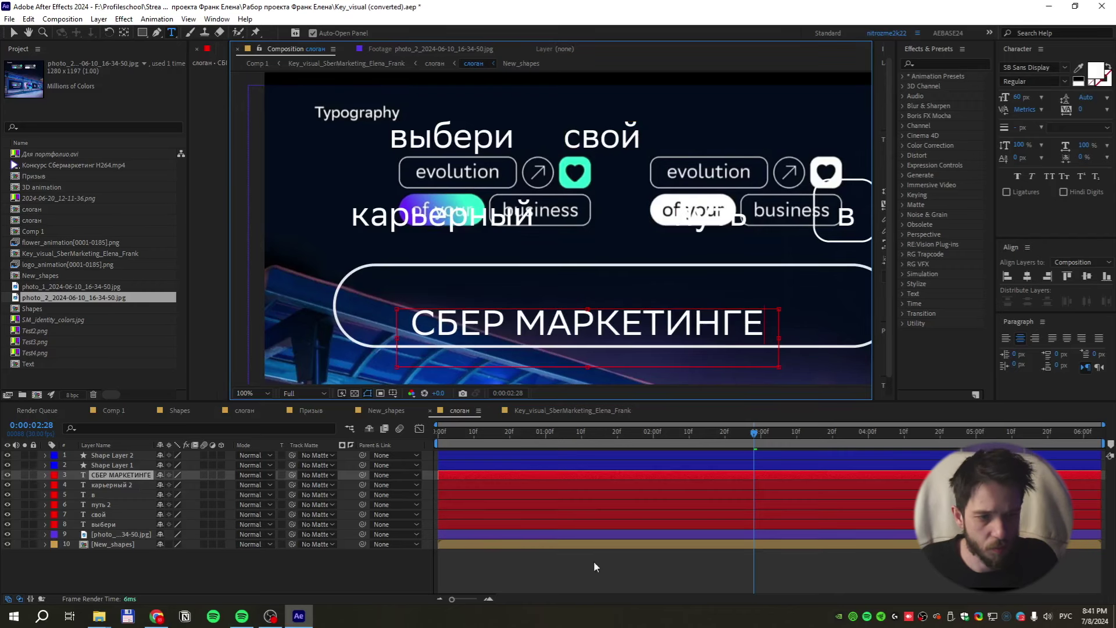
{"action": "key", "text": "Escape"}
{"action": "key", "text": "v"}
Move свой clear of the green pill and enlarge выбери to fill more of its pill
{"action": "left_click", "coordinate": [623, 329]}
{"action": "scroll", "coordinate": [619, 310], "scroll_direction": "down", "scroll_amount": 2}
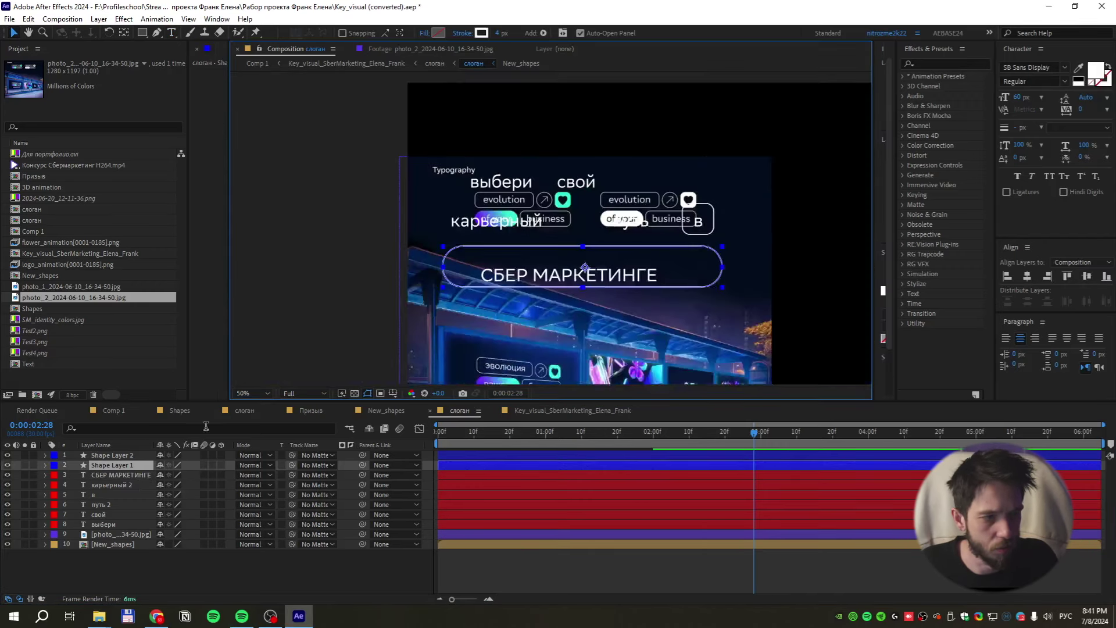
{"action": "scroll", "coordinate": [553, 226], "scroll_direction": "up", "scroll_amount": 1}
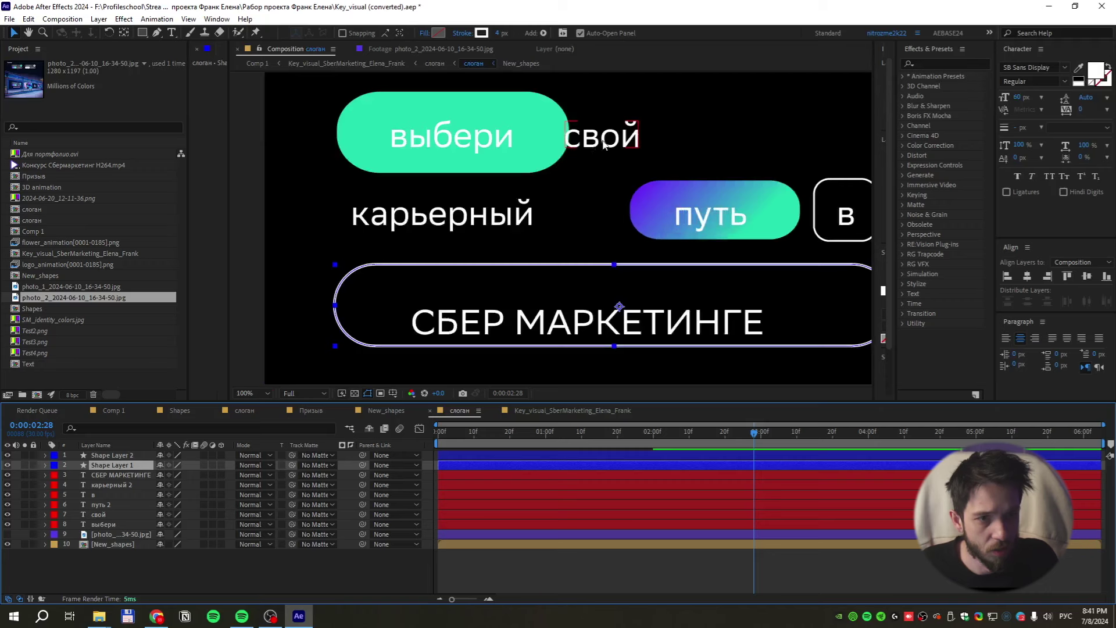
{"action": "left_click_drag", "start_coordinate": [606, 143], "coordinate": [687, 143]}
{"action": "left_click", "coordinate": [460, 141]}
{"action": "mouse_move", "coordinate": [511, 137]}
{"action": "left_mouse_down"}
{"action": "mouse_move", "coordinate": [544, 138]}
{"action": "mouse_move", "coordinate": [523, 132]}
{"action": "left_mouse_up"}
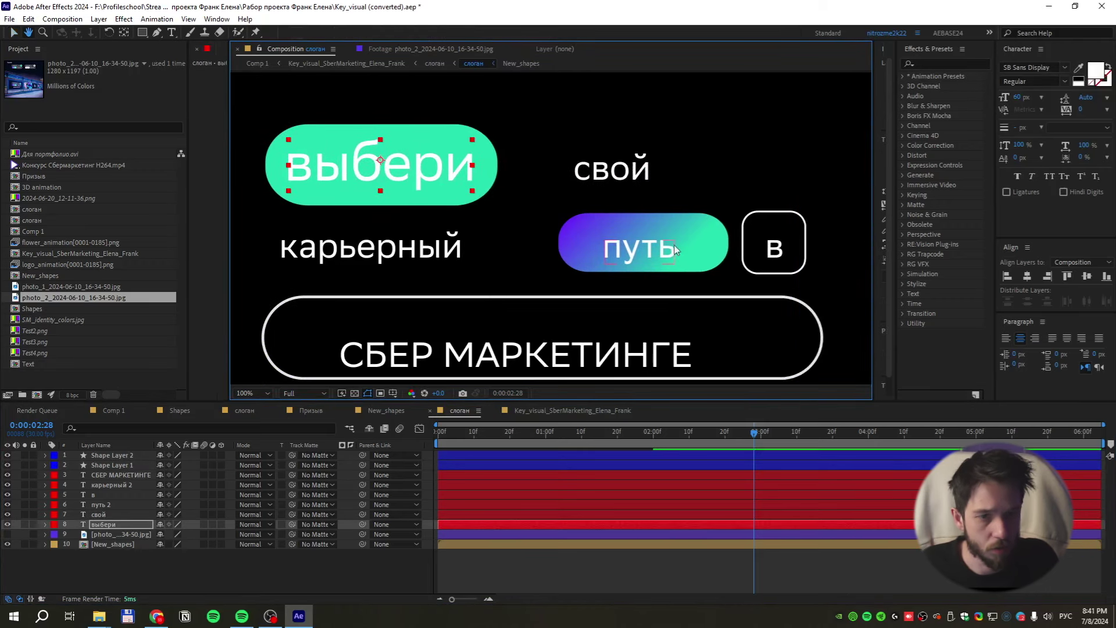
Open the bus stop reference photo layer and examine the slogan lettering and outlines on its billboard
{"action": "double_click", "coordinate": [119, 535]}
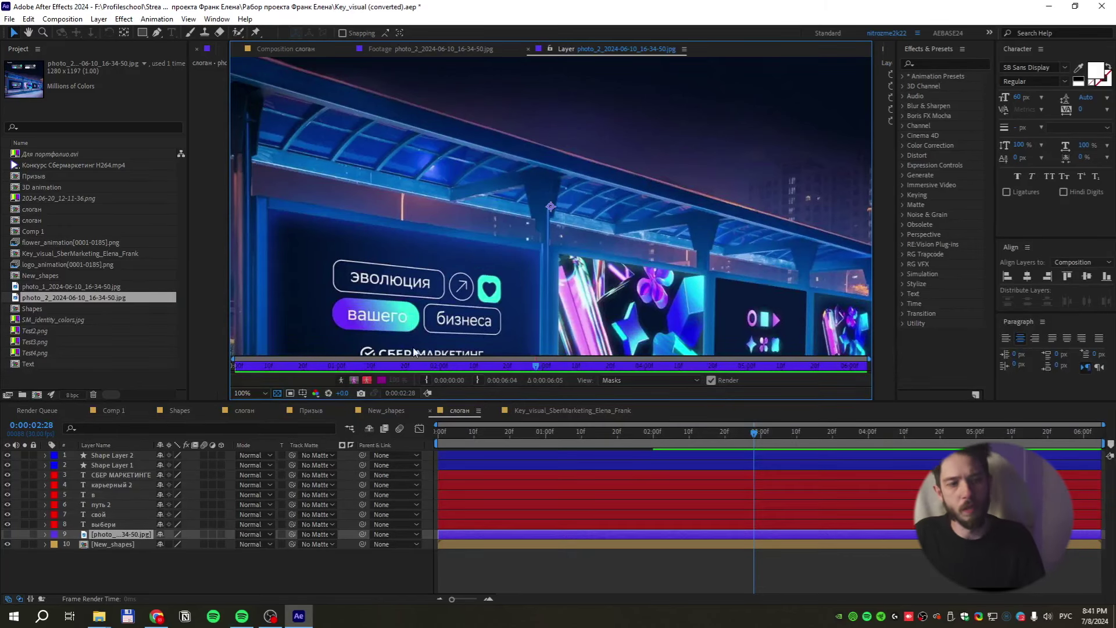
{"action": "scroll", "coordinate": [415, 351], "scroll_direction": "down", "scroll_amount": 2}
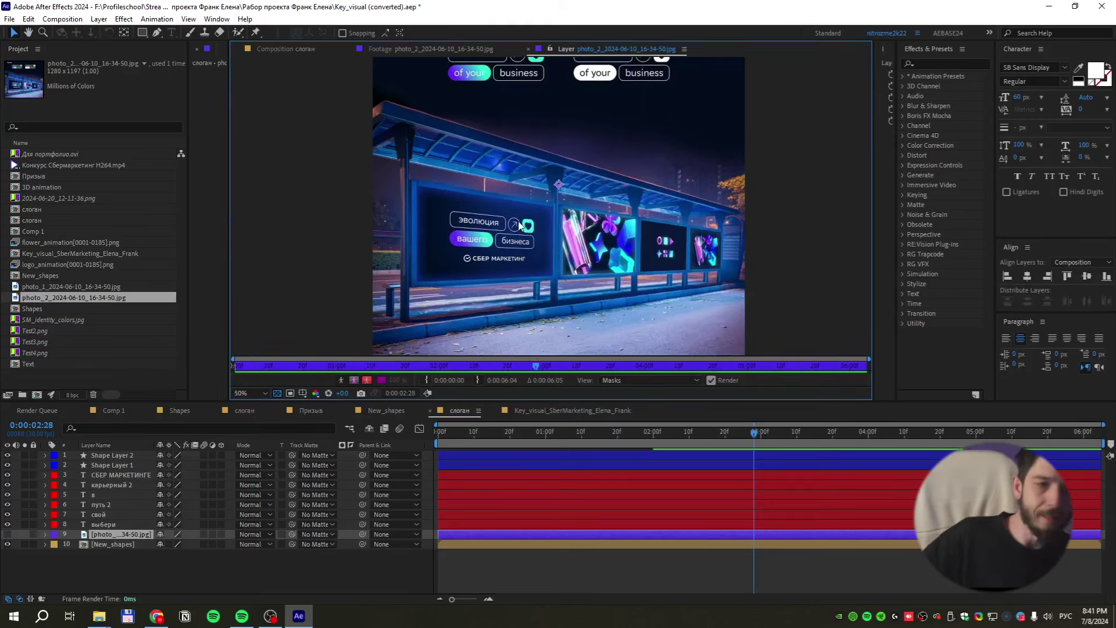
{"action": "scroll", "coordinate": [519, 226], "scroll_direction": "up", "scroll_amount": 2}
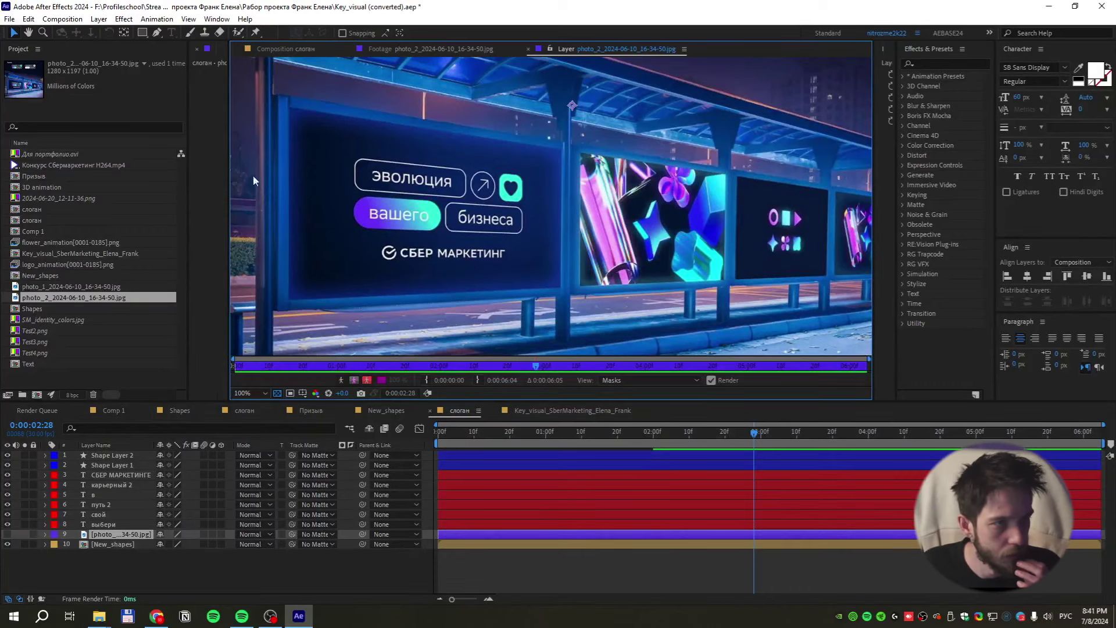
Open photo_7 from the references folder, browse on to the brief in photo_9, and return to After Effects
{"action": "left_click", "coordinate": [99, 616]}
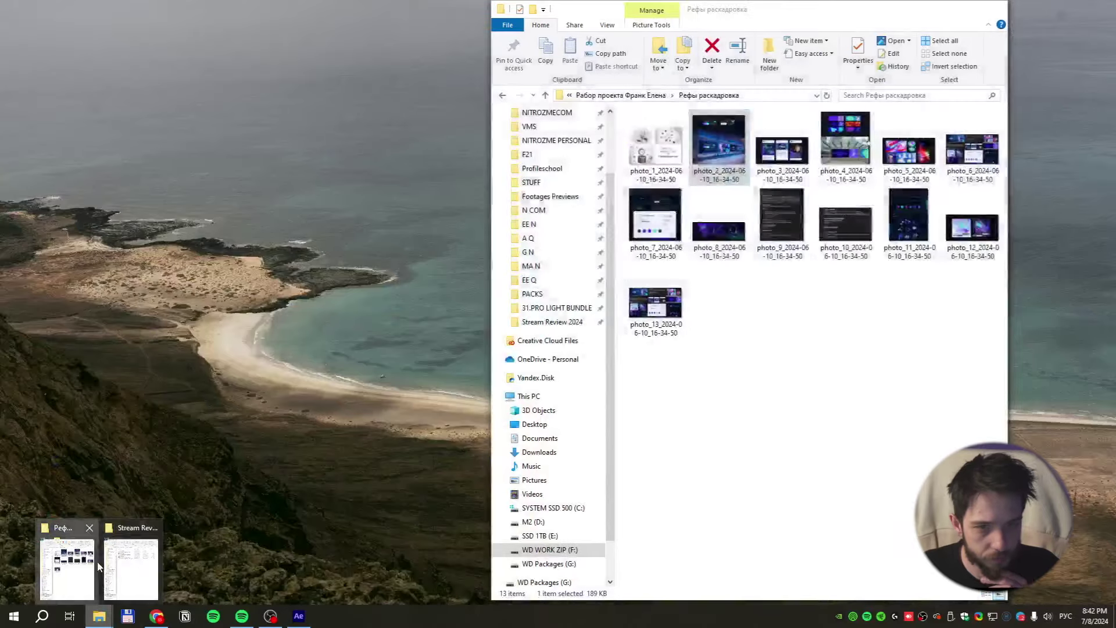
{"action": "left_click", "coordinate": [97, 561]}
{"action": "double_click", "coordinate": [684, 217]}
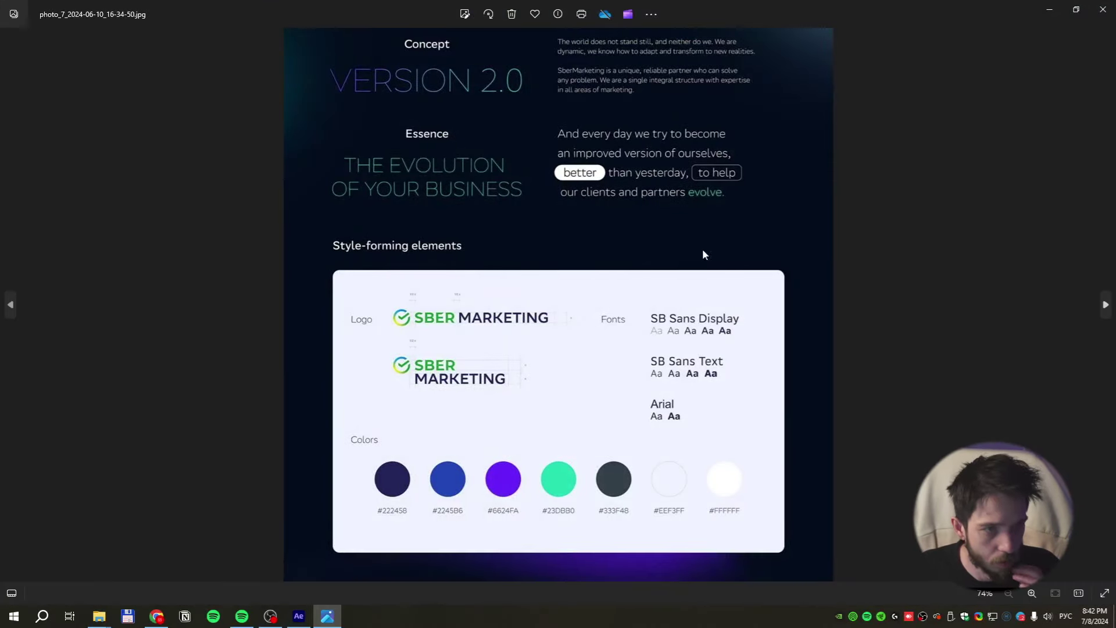
{"action": "key", "text": "Right"}
{"action": "key", "text": "Right"}
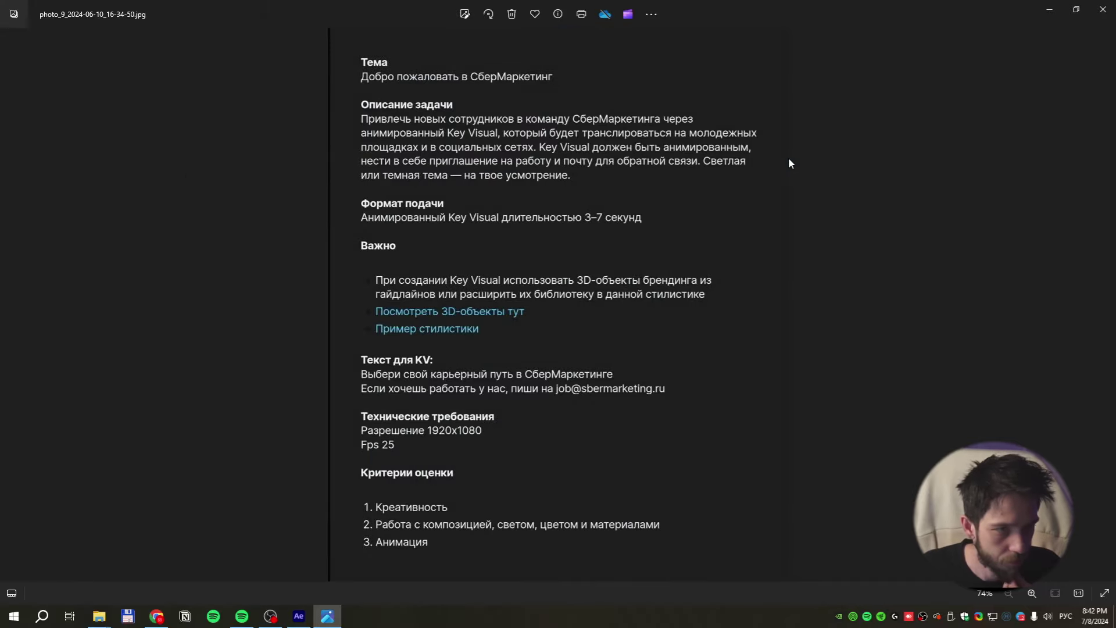
{"action": "left_click", "coordinate": [1050, 8]}
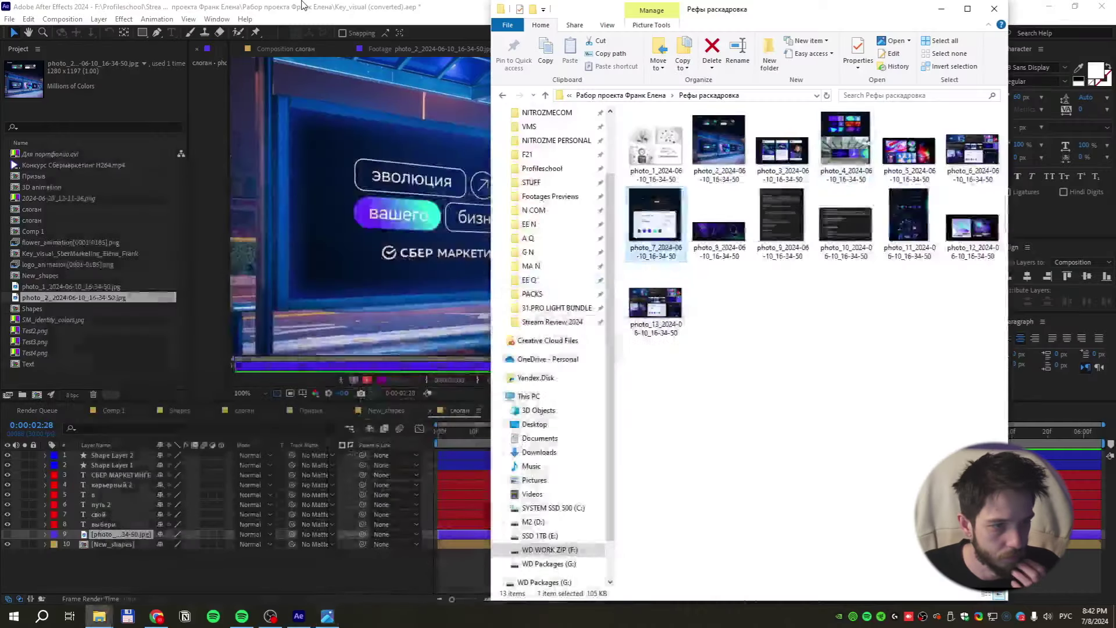
{"action": "left_click", "coordinate": [303, 5]}
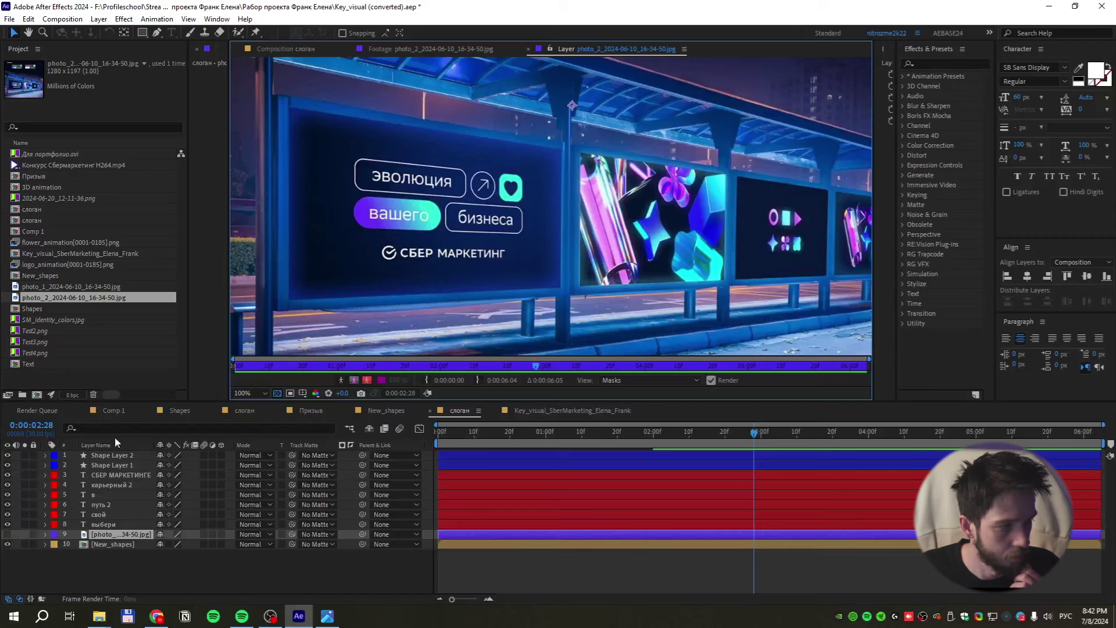
Delete the Shape Layer 1 outline around СБЕР МАРКЕТИНГЕ in the слоган composition
{"action": "left_click", "coordinate": [285, 48]}
{"action": "scroll", "coordinate": [503, 258], "scroll_direction": "down", "scroll_amount": 2}
{"action": "left_click", "coordinate": [505, 295]}
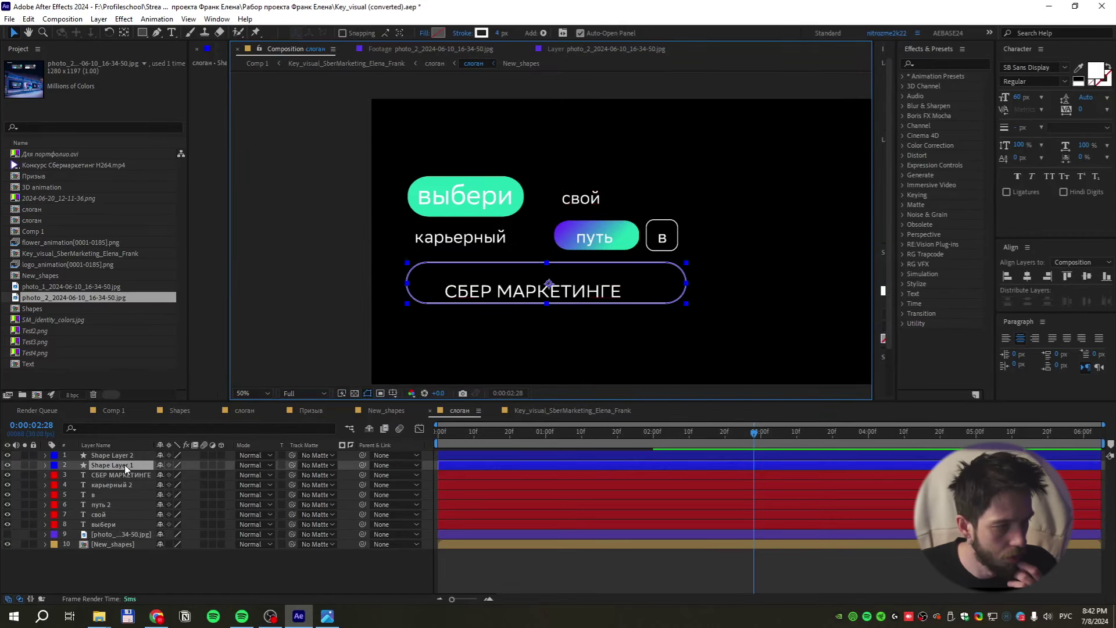
{"action": "key", "text": "Delete"}
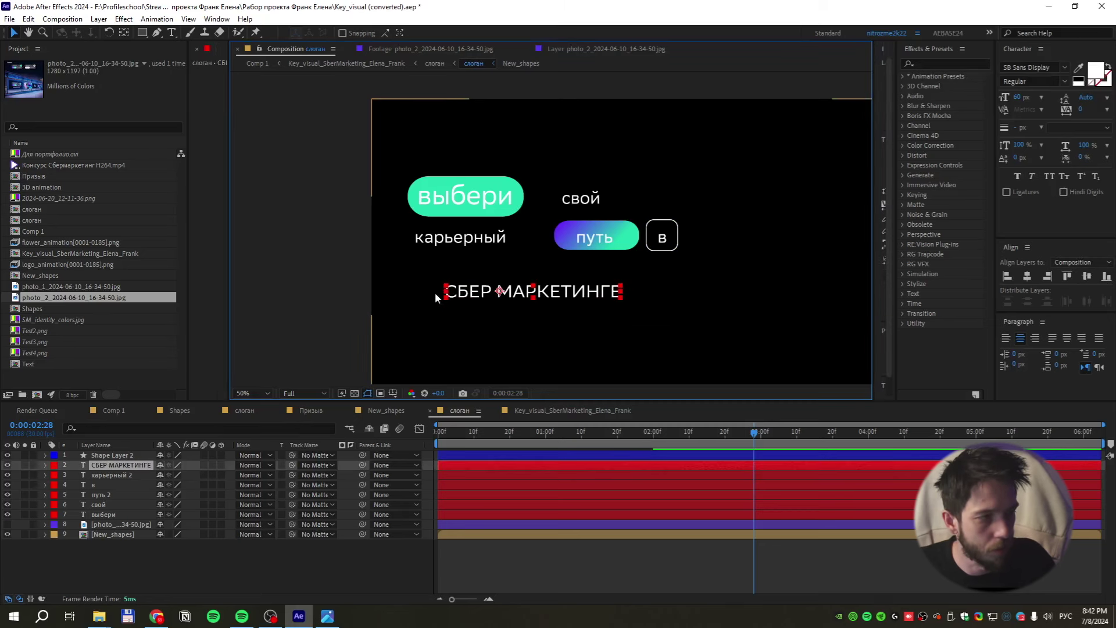
Inspect the gradient pill in the Shapes composition and return to the слоган composition
{"action": "double_click", "coordinate": [93, 308]}
{"action": "left_click", "coordinate": [647, 219]}
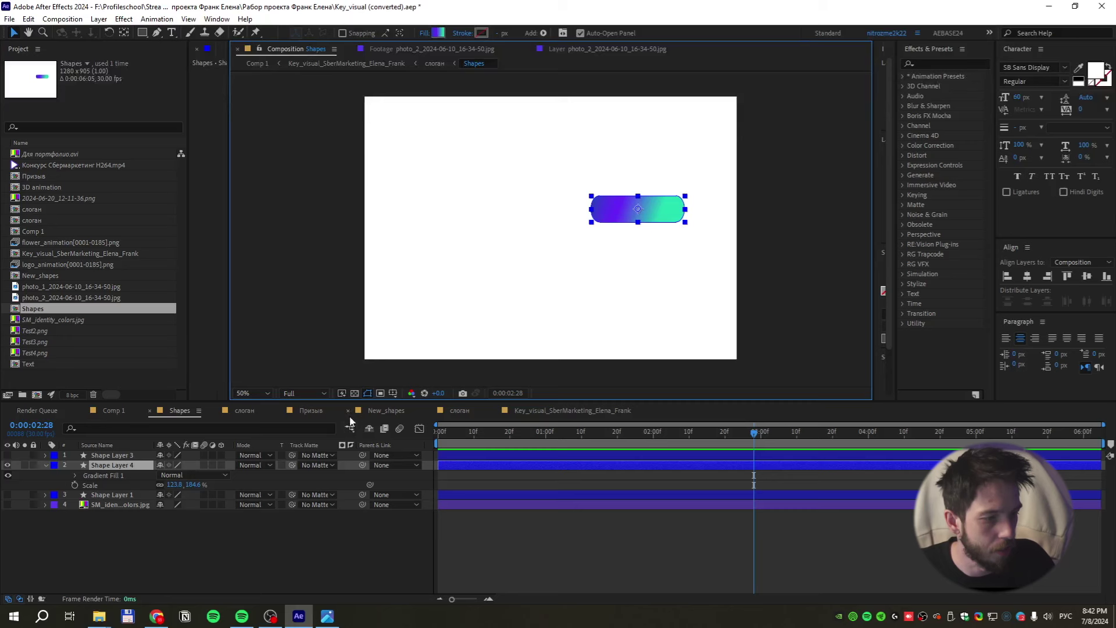
{"action": "left_click", "coordinate": [460, 411]}
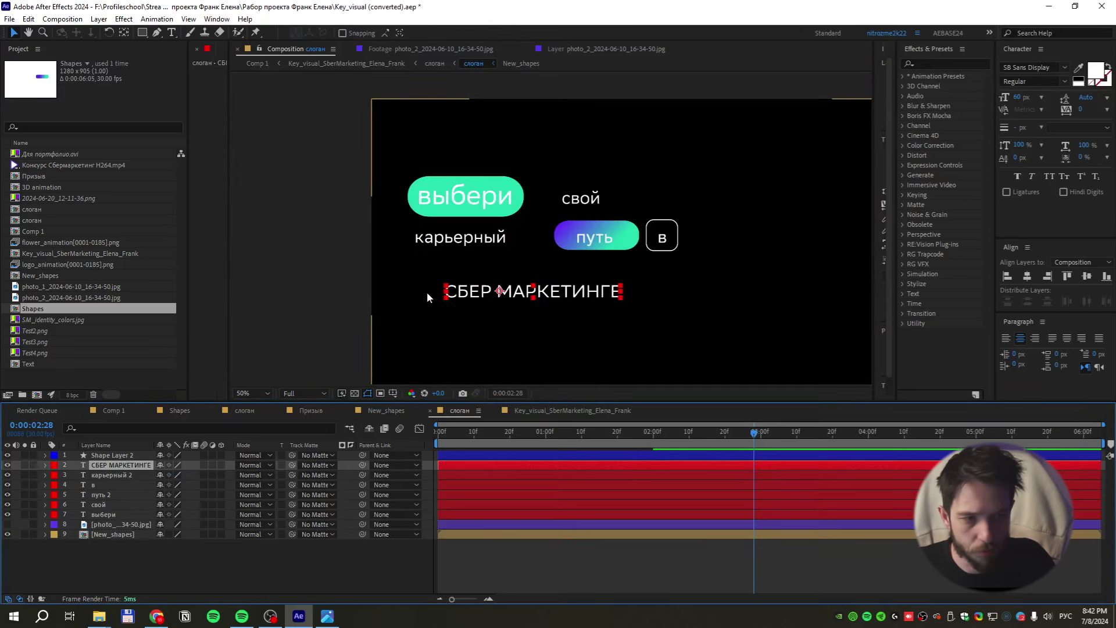
Enlarge the СБЕР МАРКЕТИНГЕ text slightly and hide the New_shapes layer with the coloured pills
{"action": "left_click_drag", "start_coordinate": [622, 291], "coordinate": [639, 291]}
{"action": "left_click", "coordinate": [613, 243]}
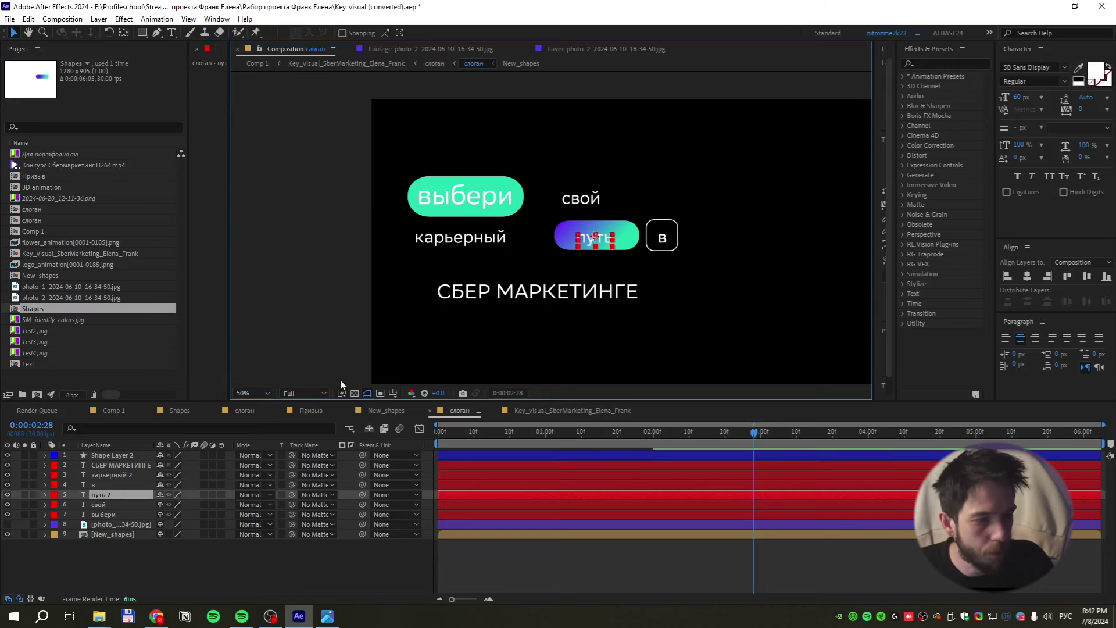
{"action": "left_click", "coordinate": [561, 50]}
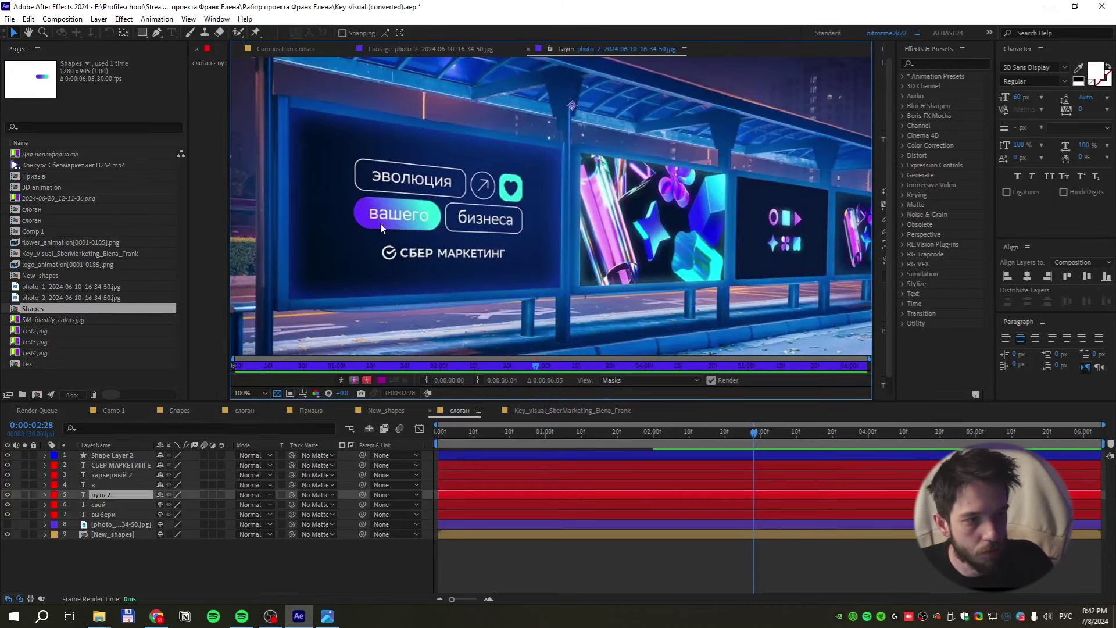
{"action": "left_click", "coordinate": [285, 49]}
{"action": "left_click", "coordinate": [113, 534]}
{"action": "left_click", "coordinate": [7, 534]}
Draw an unfilled rectangle about 382 by 106 px around выбери with a white 2 px stroke
{"action": "key", "text": "q"}
{"action": "left_click", "coordinate": [318, 561]}
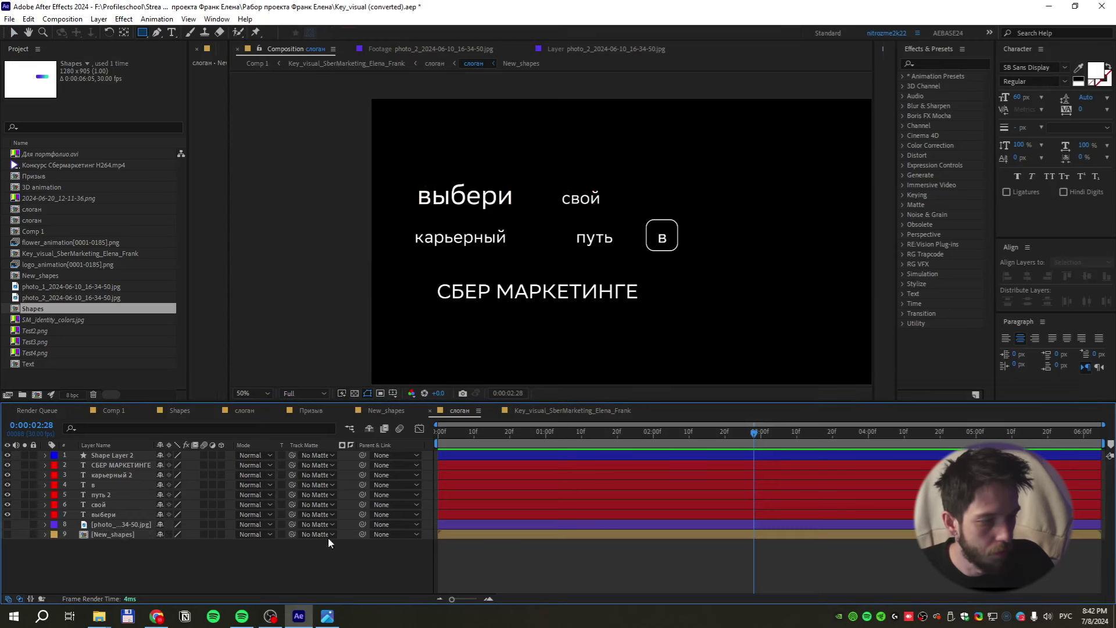
{"action": "left_click", "coordinate": [335, 33]}
{"action": "left_click", "coordinate": [344, 215]}
{"action": "left_click", "coordinate": [386, 280]}
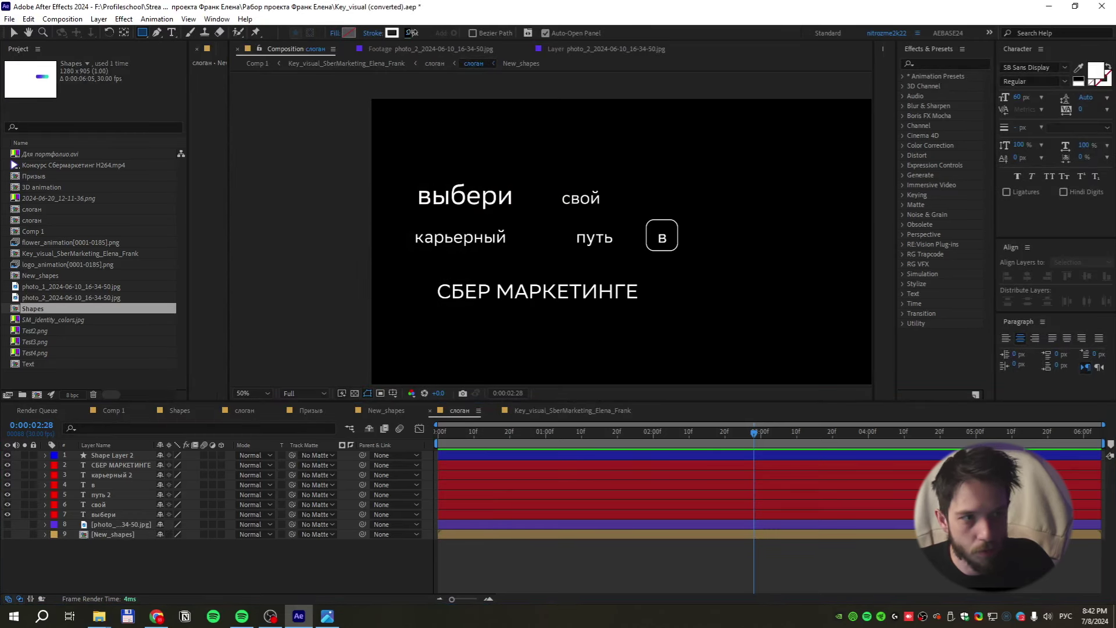
{"action": "left_click_drag", "start_coordinate": [409, 182], "coordinate": [521, 212]}
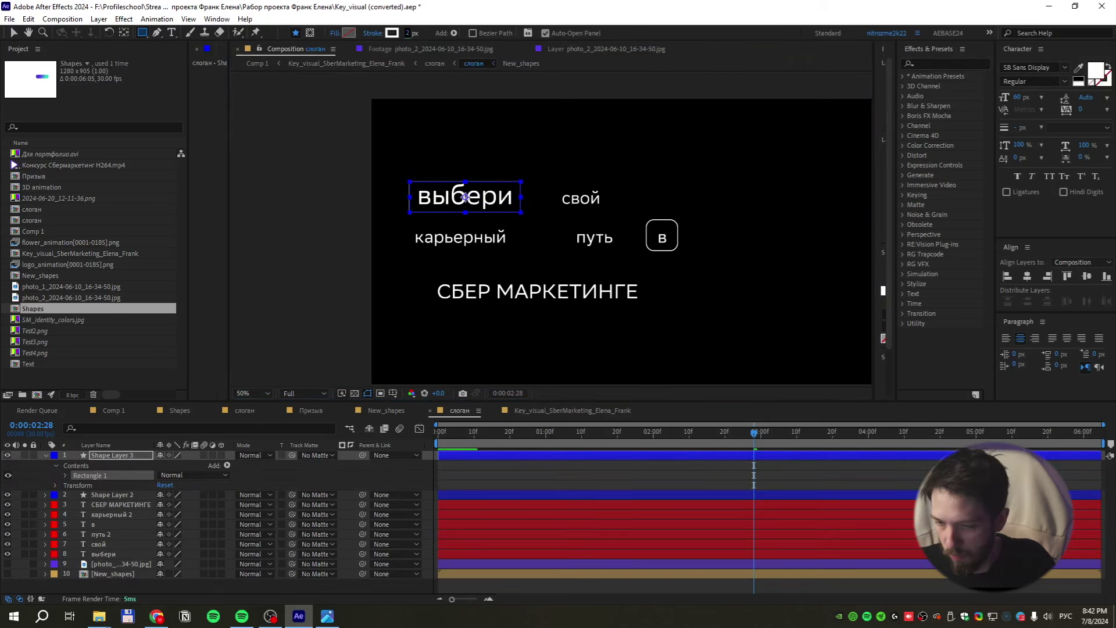
Round the corners of the rectangle around выбери with a roundness of 39
{"action": "left_click", "coordinate": [65, 475]}
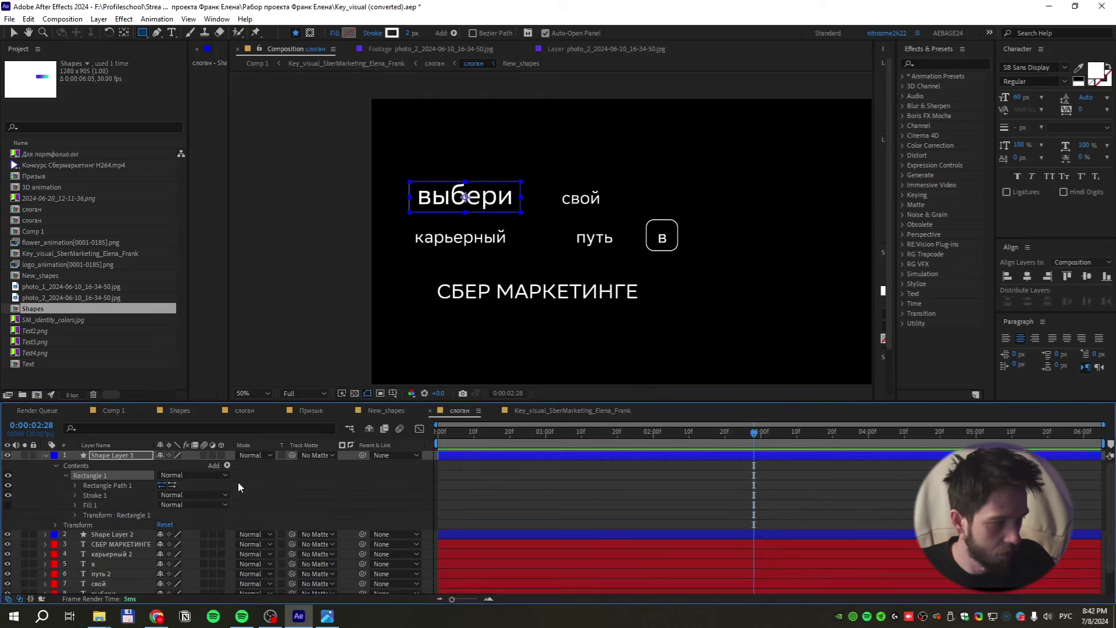
{"action": "left_click", "coordinate": [75, 486]}
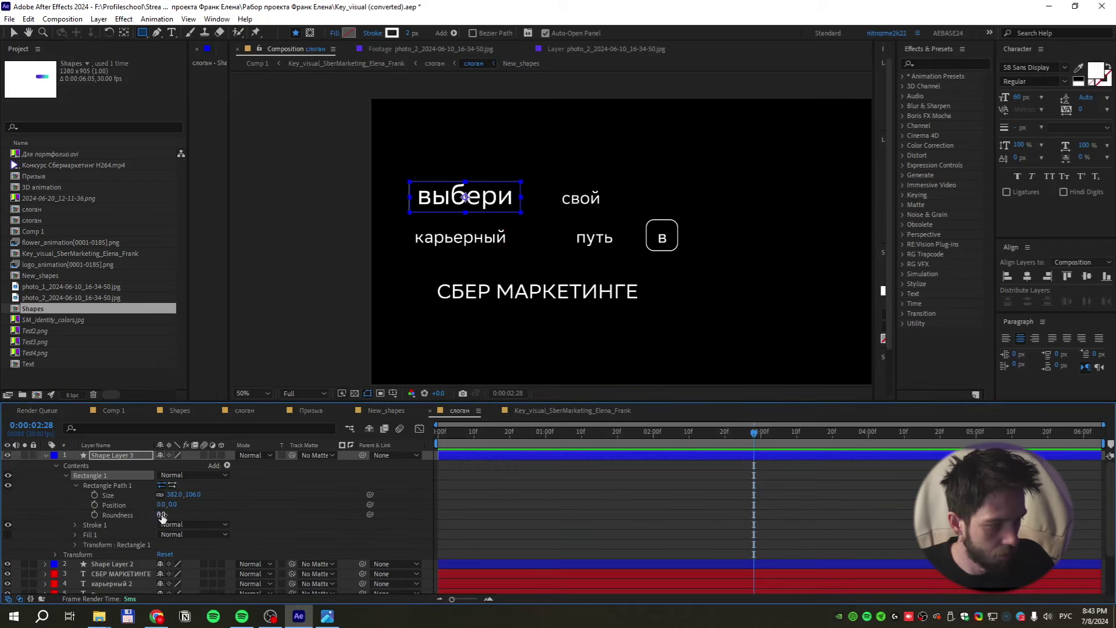
{"action": "left_click_drag", "start_coordinate": [161, 515], "coordinate": [196, 514]}
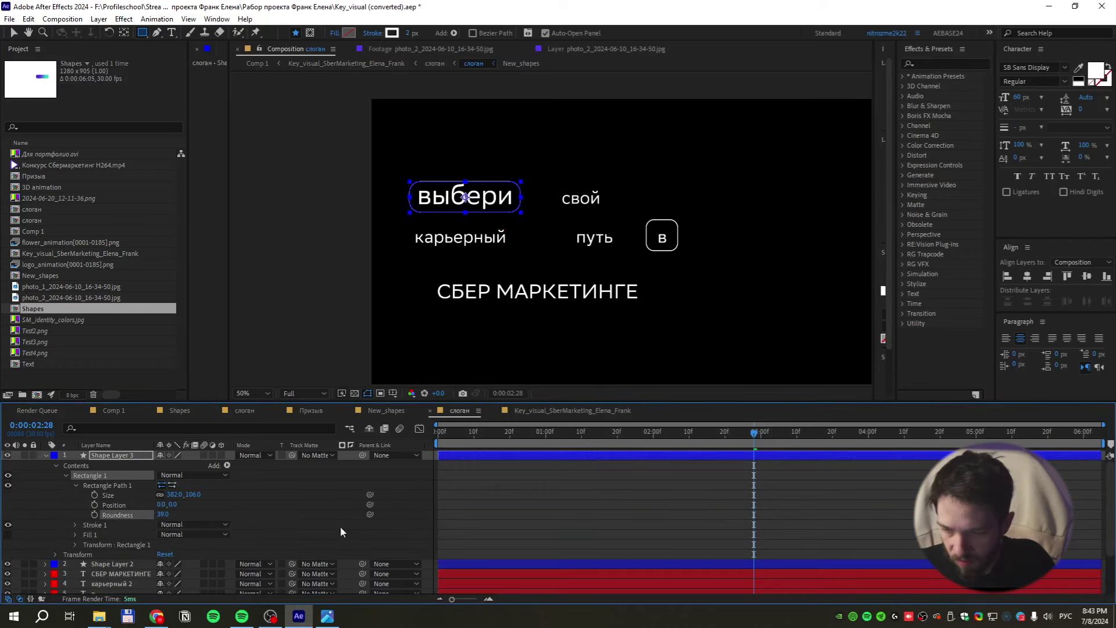
Switch to the image viewer, compare the outline styling in the reference images, and return to After Effects
{"action": "left_click", "coordinate": [327, 616]}
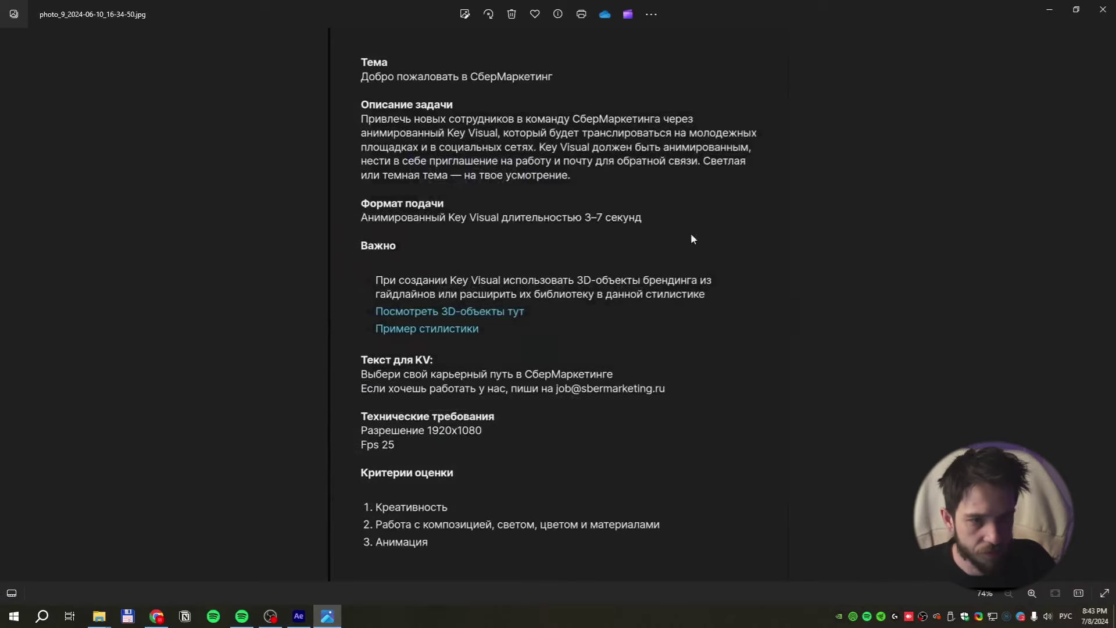
{"action": "key", "text": "Left"}
{"action": "key", "text": "Left"}
{"action": "key", "text": "Left"}
{"action": "key", "text": "Left"}
{"action": "key", "text": "Right"}
{"action": "key", "text": "alt+Tab"}
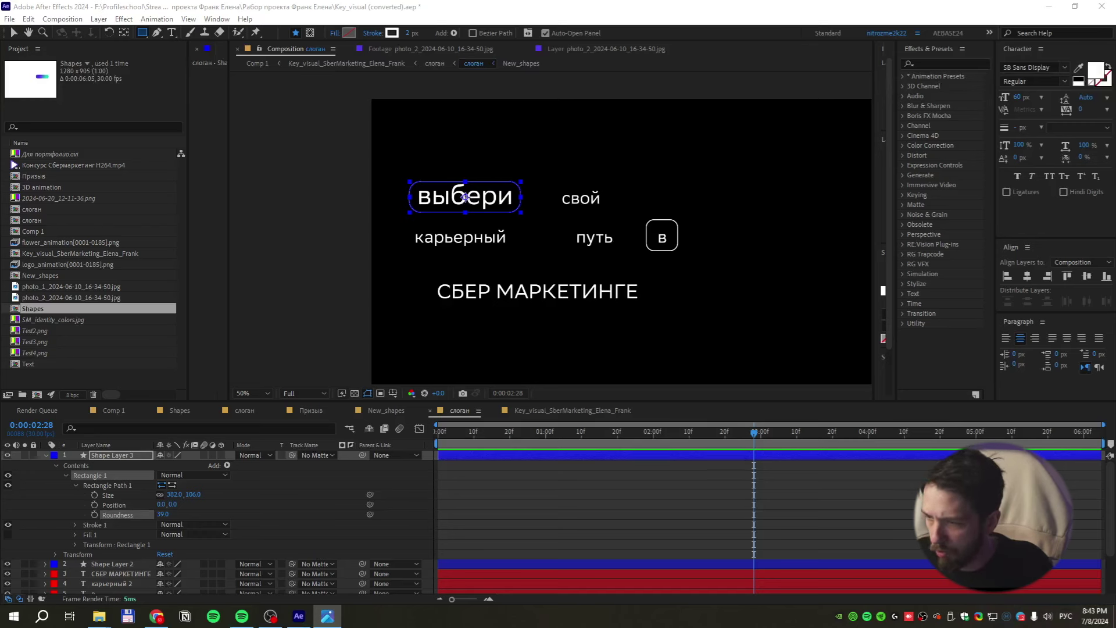
Reduce the roundness of the rectangle around выбери to 28 and deselect the layer
{"action": "left_click_drag", "start_coordinate": [165, 514], "coordinate": [159, 512]}
{"action": "left_click", "coordinate": [682, 533]}
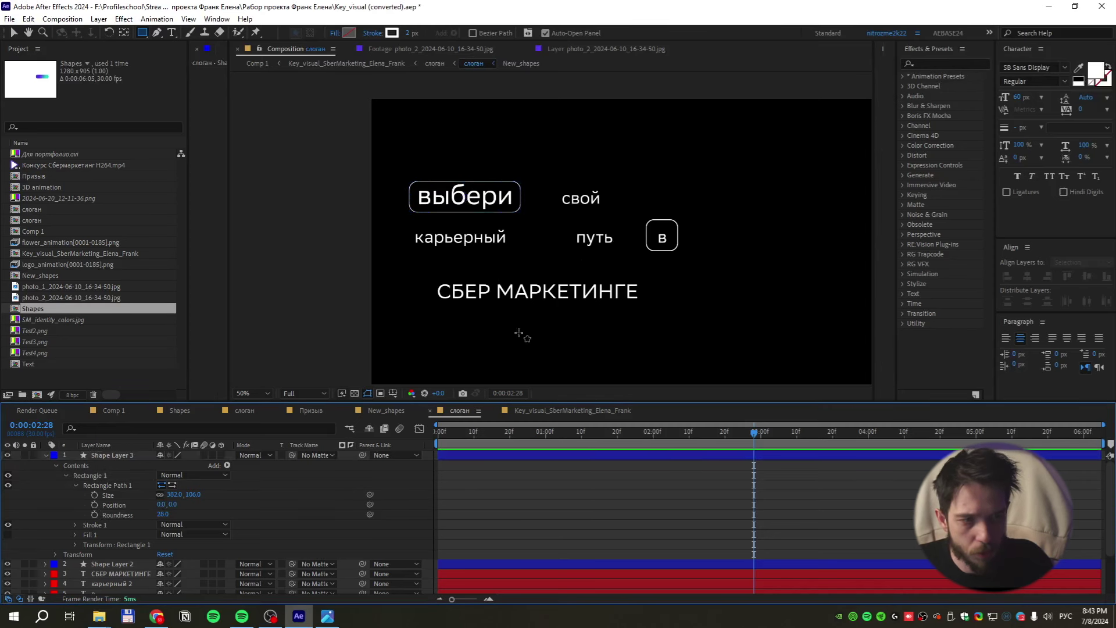
Set the stroke of the rounded rectangle around выбери to 5 px
{"action": "left_click", "coordinate": [138, 454]}
{"action": "left_click_drag", "start_coordinate": [407, 34], "coordinate": [408, 34]}
{"action": "left_click", "coordinate": [408, 33]}
{"action": "type", "text": "5"}
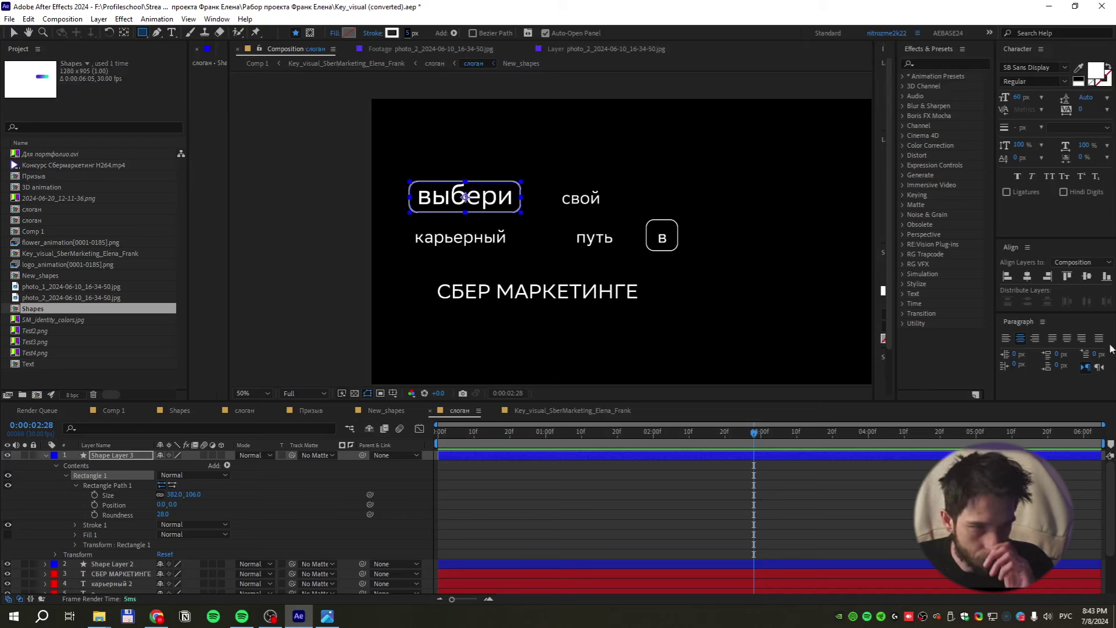
{"action": "type", "text": "v"}
{"action": "left_click", "coordinate": [520, 203]}
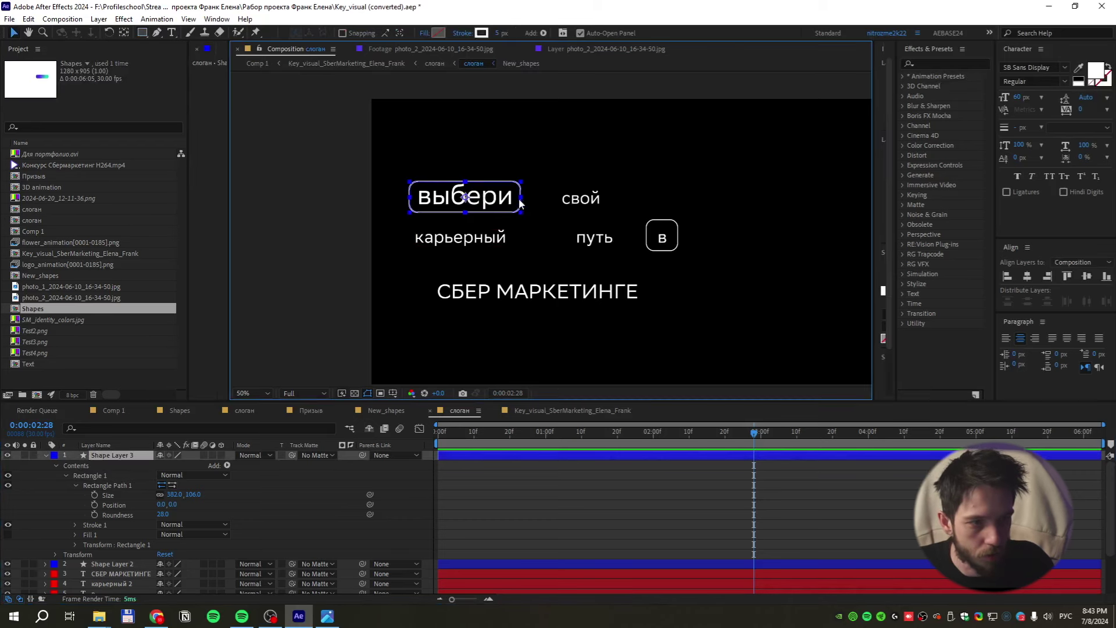
Scale the word выбери down slightly and center it horizontally and vertically inside its rounded rectangle
{"action": "scroll", "coordinate": [141, 482], "scroll_direction": "down", "scroll_amount": 3}
{"action": "key", "text": "ctrl+a"}
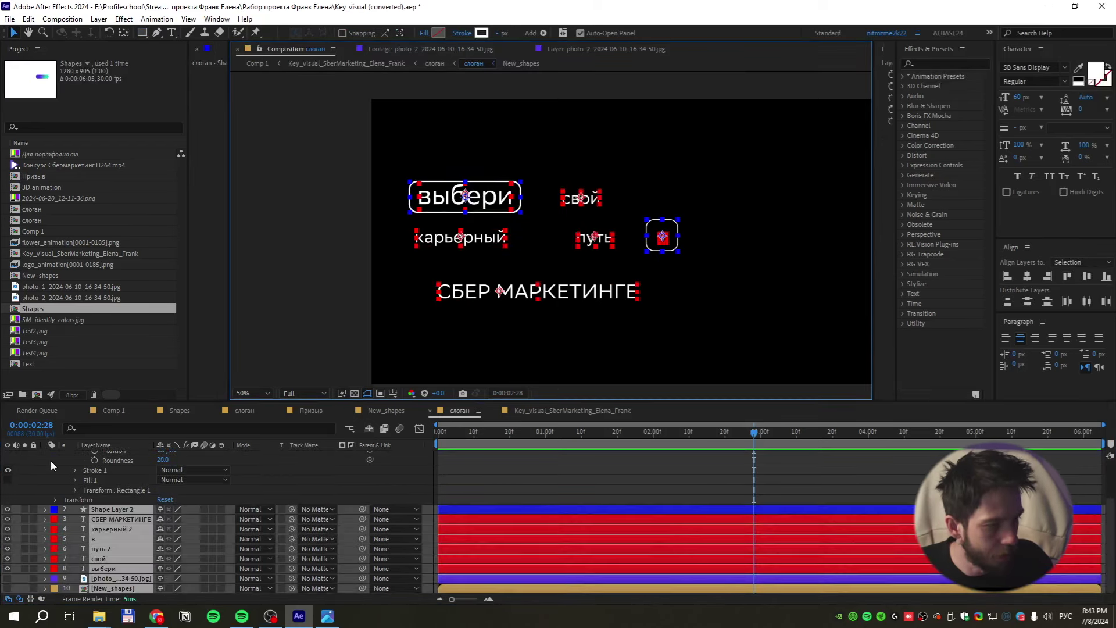
{"action": "scroll", "coordinate": [63, 478], "scroll_direction": "up", "scroll_amount": 3}
{"action": "left_click", "coordinate": [46, 455]}
{"action": "left_click", "coordinate": [511, 197]}
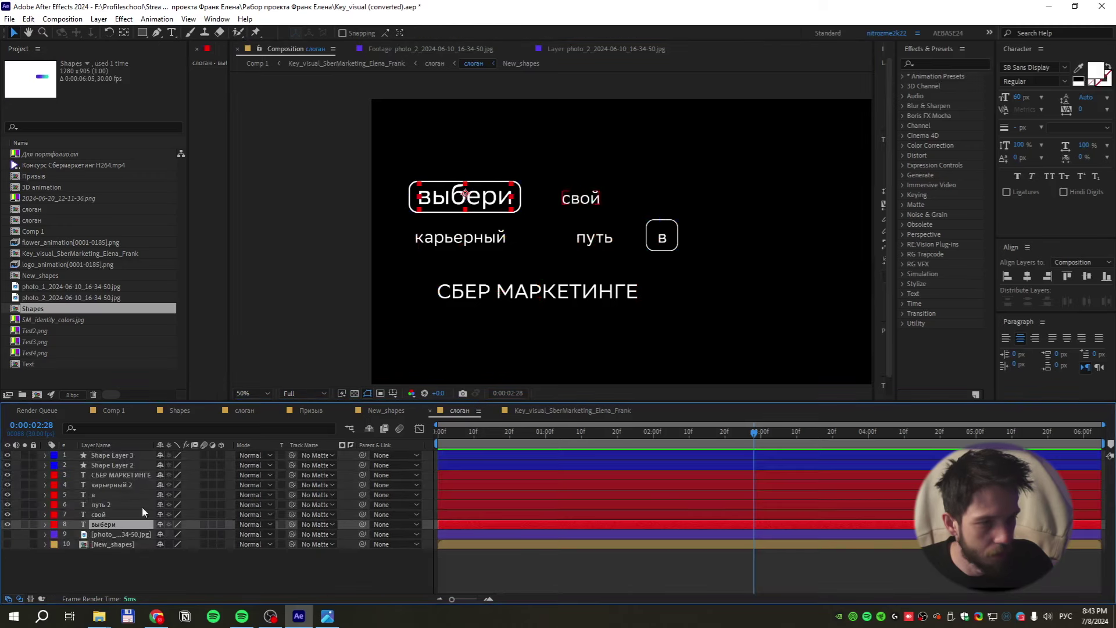
{"action": "left_click_drag", "start_coordinate": [512, 198], "coordinate": [501, 198]}
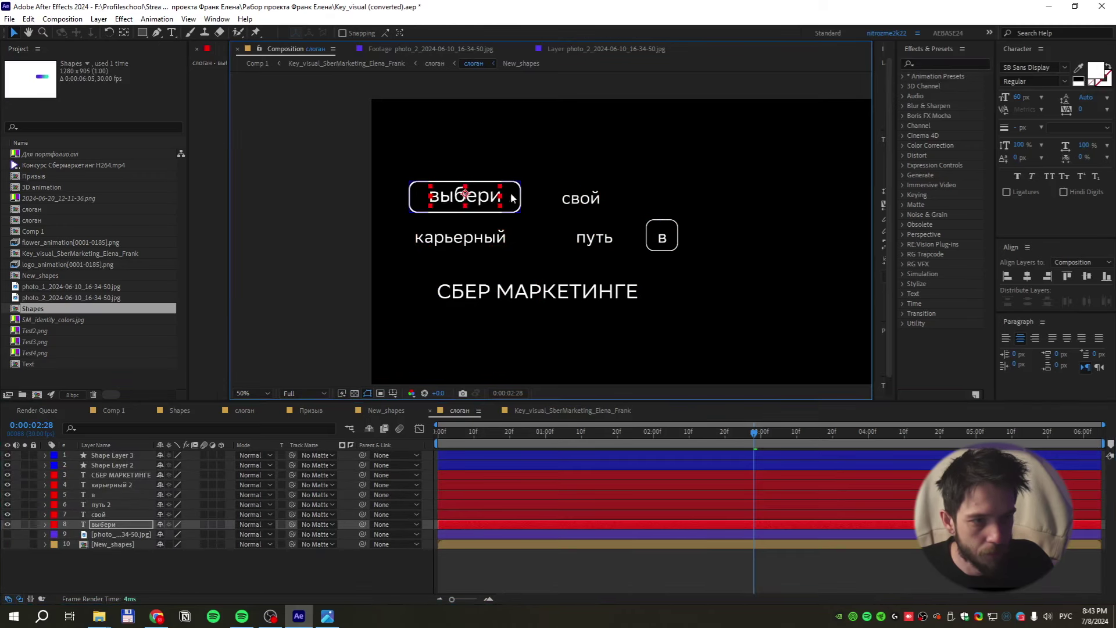
{"action": "left_click", "coordinate": [521, 201], "text": "shift"}
{"action": "left_click", "coordinate": [1028, 277]}
{"action": "left_click", "coordinate": [1087, 277]}
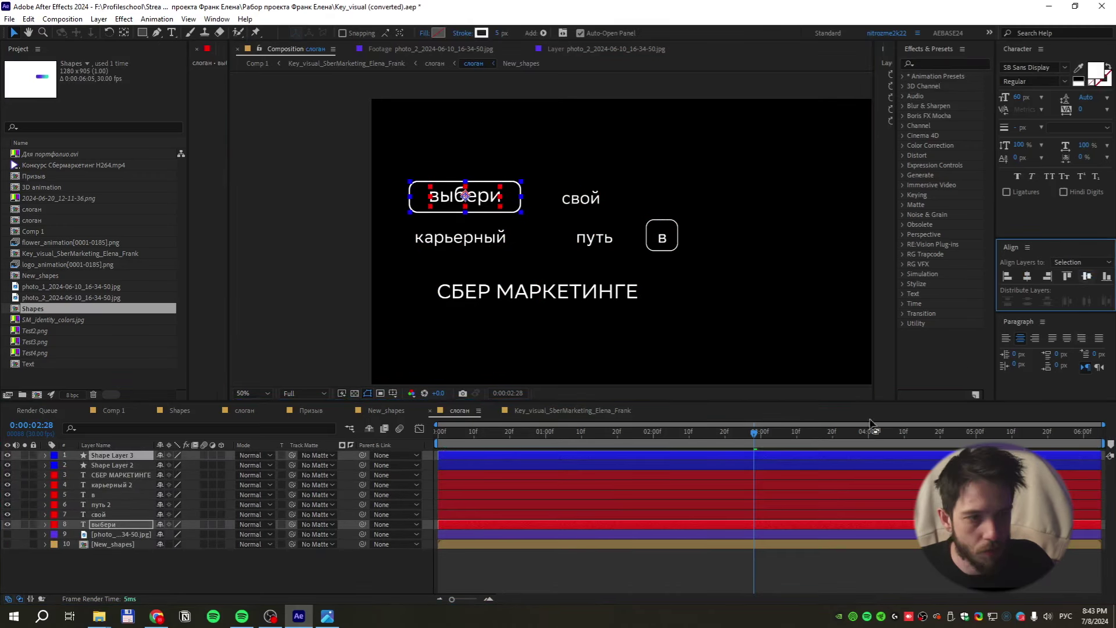
{"action": "left_click", "coordinate": [550, 596]}
{"action": "left_click", "coordinate": [389, 227]}
Set the stroke of the rounded rectangle around выбери to 3 px and deselect it
{"action": "left_click", "coordinate": [498, 181]}
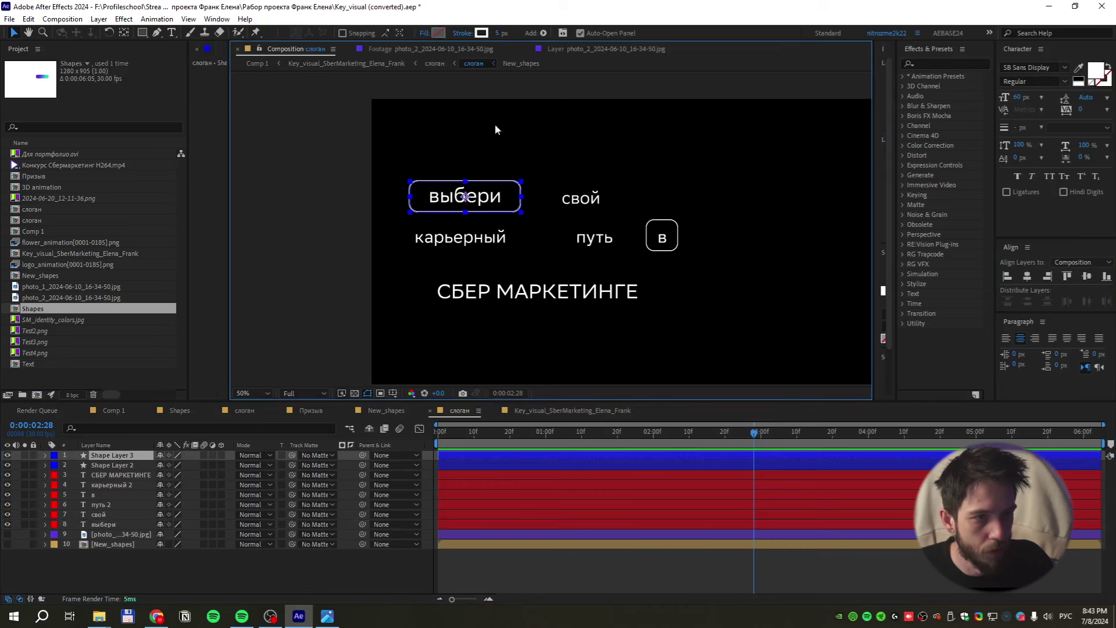
{"action": "left_click_drag", "start_coordinate": [497, 34], "coordinate": [494, 33]}
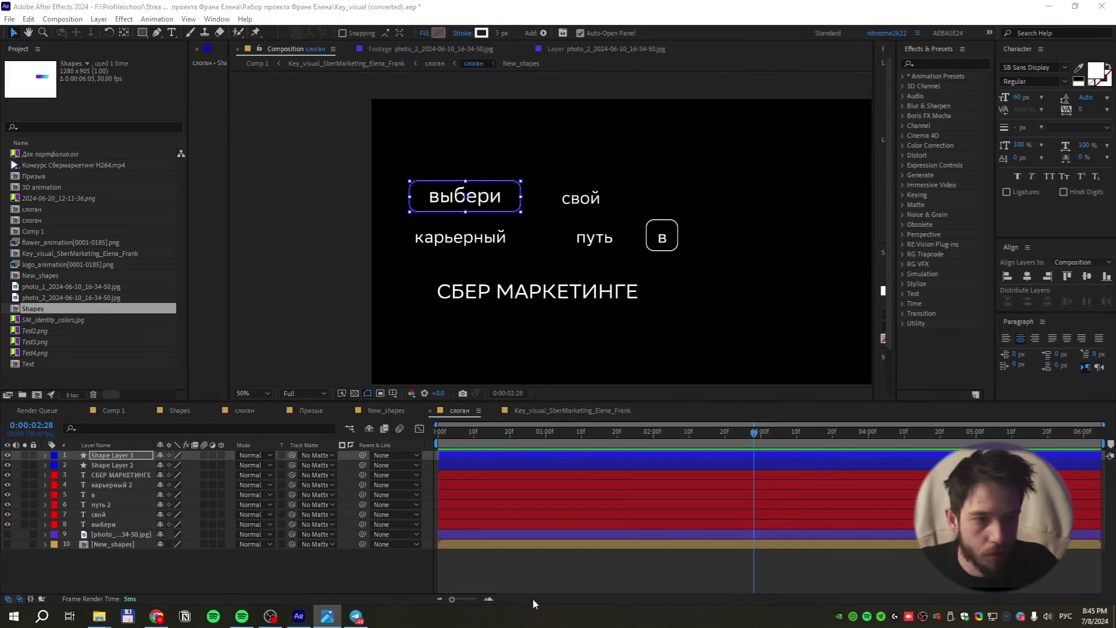
{"action": "left_click", "coordinate": [533, 598]}
Replace the old свой layer with a duplicate of выбери reworded as свой, placed close beside the rounded rectangle
{"action": "left_click", "coordinate": [586, 198]}
{"action": "key", "text": "Delete"}
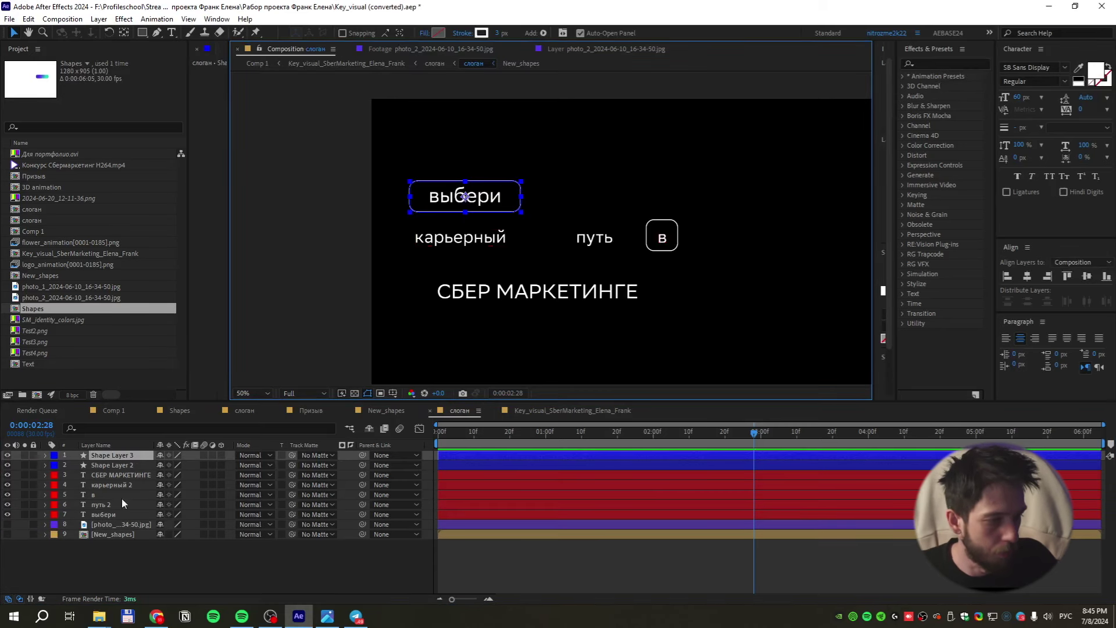
{"action": "key", "text": "ctrl+d"}
{"action": "left_click_drag", "start_coordinate": [479, 199], "coordinate": [587, 199]}
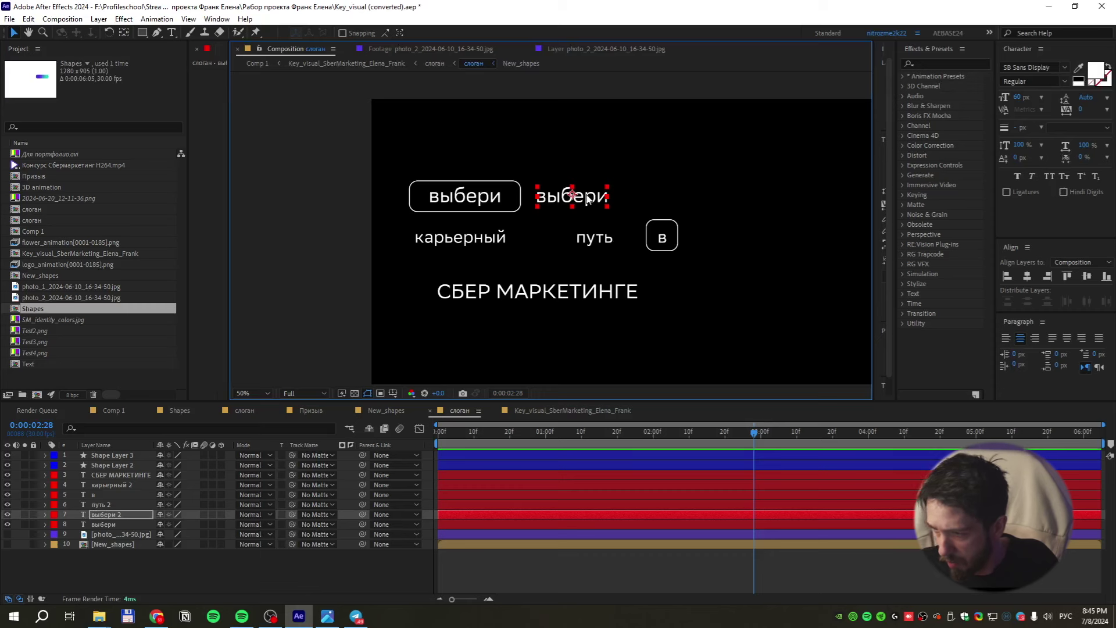
{"action": "double_click", "coordinate": [587, 197]}
{"action": "type", "text": "свой"}
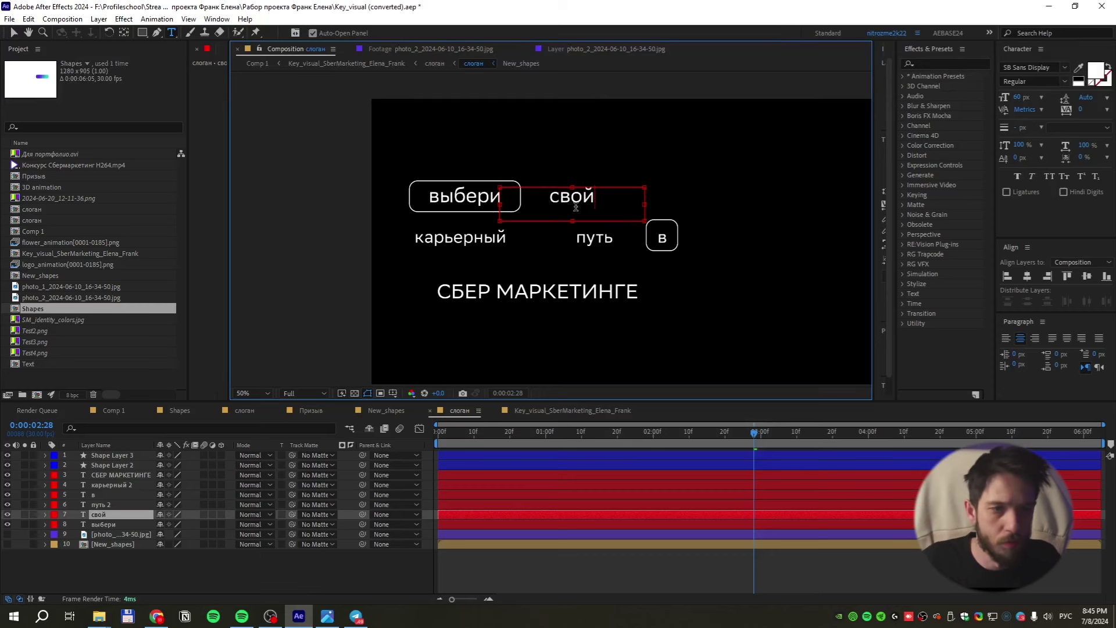
{"action": "left_click", "coordinate": [601, 559]}
{"action": "key", "text": "v"}
{"action": "left_click_drag", "start_coordinate": [579, 197], "coordinate": [561, 197]}
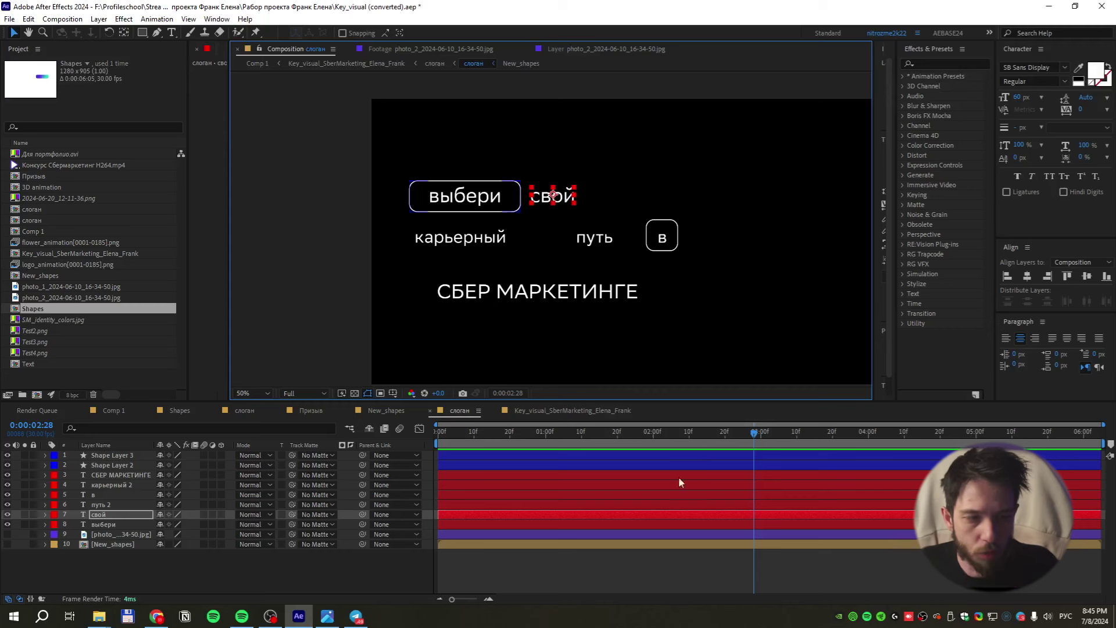
{"action": "left_click", "coordinate": [679, 544]}
{"action": "key", "text": "q"}
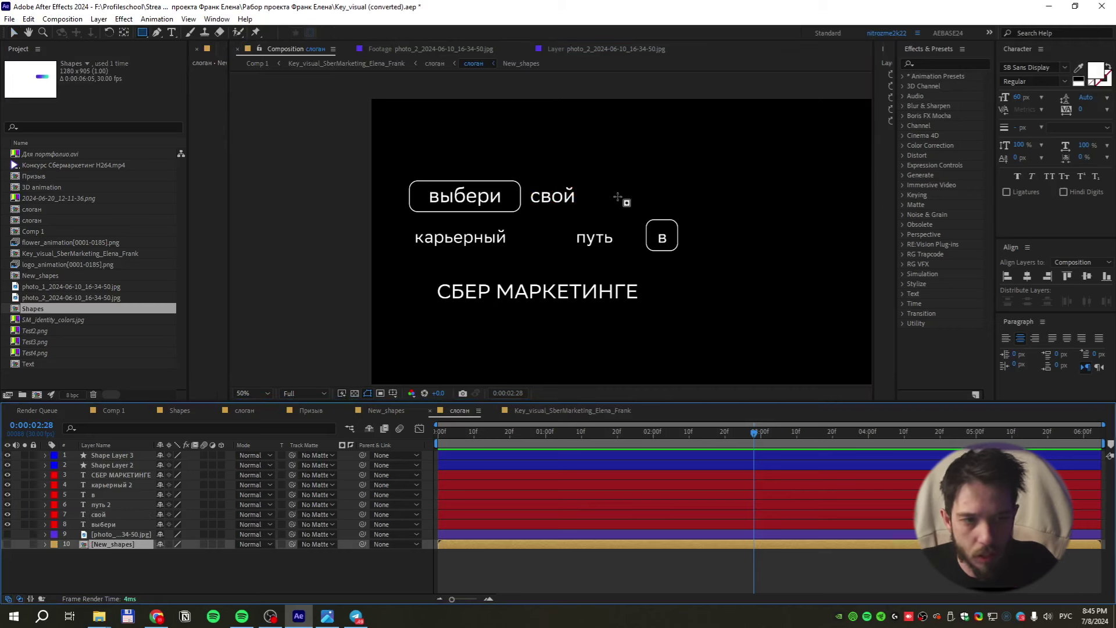
{"action": "key", "text": "v"}
{"action": "key", "text": "q"}
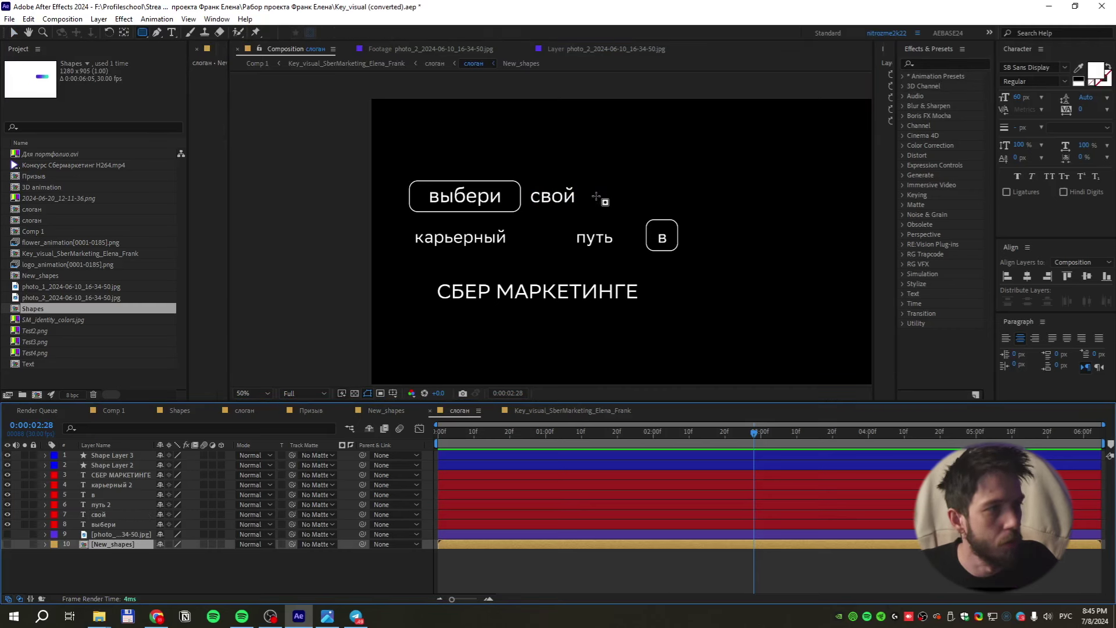
{"action": "mouse_move", "coordinate": [588, 189]}
{"action": "left_mouse_down"}
{"action": "mouse_move", "coordinate": [636, 237]}
{"action": "mouse_move", "coordinate": [620, 221]}
{"action": "left_mouse_up"}
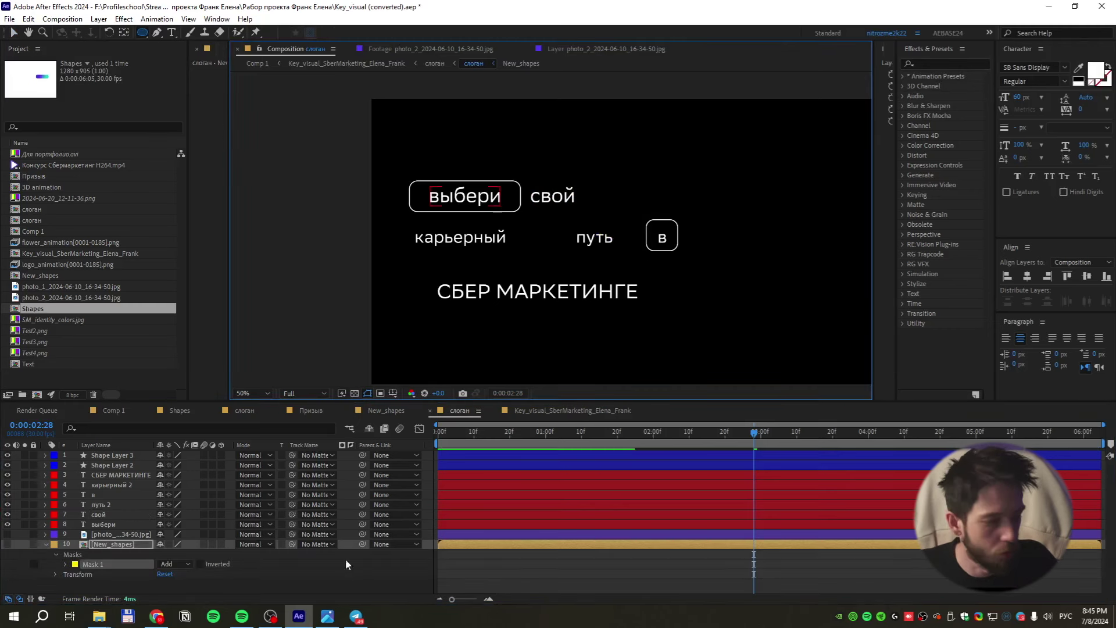
{"action": "key", "text": "ctrl+z"}
Draw a small unfilled circle with a white 3 px stroke beside свой, center its anchor point and enlarge it slightly
{"action": "left_click", "coordinate": [343, 573]}
{"action": "left_click_drag", "start_coordinate": [589, 184], "coordinate": [610, 200]}
{"action": "key", "text": "ctrl+alt+Home"}
{"action": "key", "text": "v"}
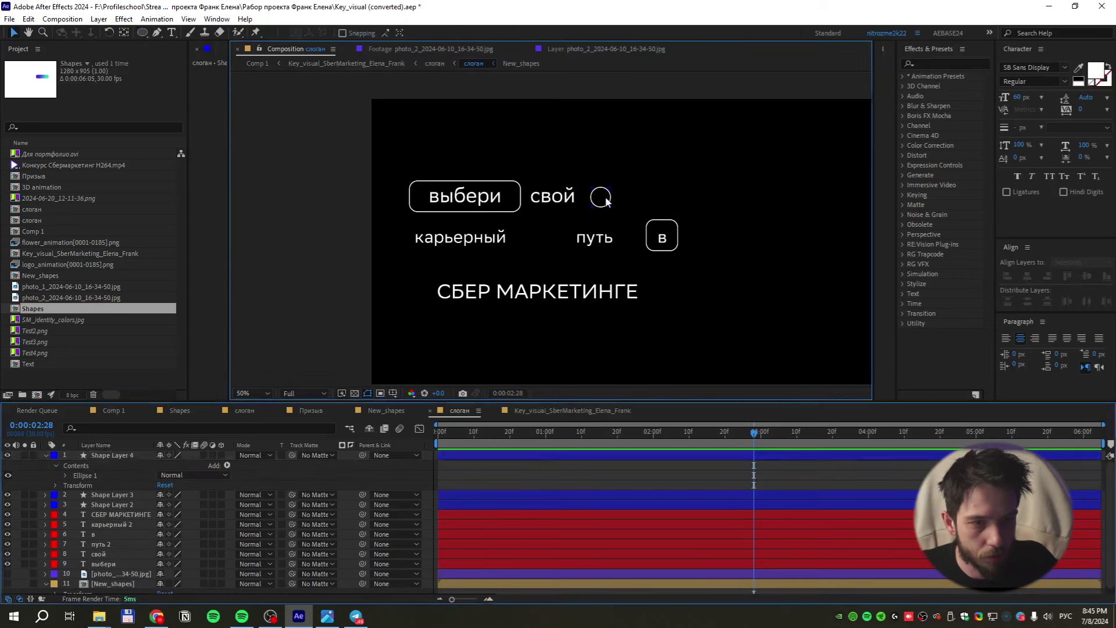
{"action": "key", "text": "Return"}
{"action": "mouse_move", "coordinate": [614, 210]}
{"action": "left_mouse_down"}
{"action": "mouse_move", "coordinate": [603, 198]}
{"action": "mouse_move", "coordinate": [617, 211]}
{"action": "left_mouse_up"}
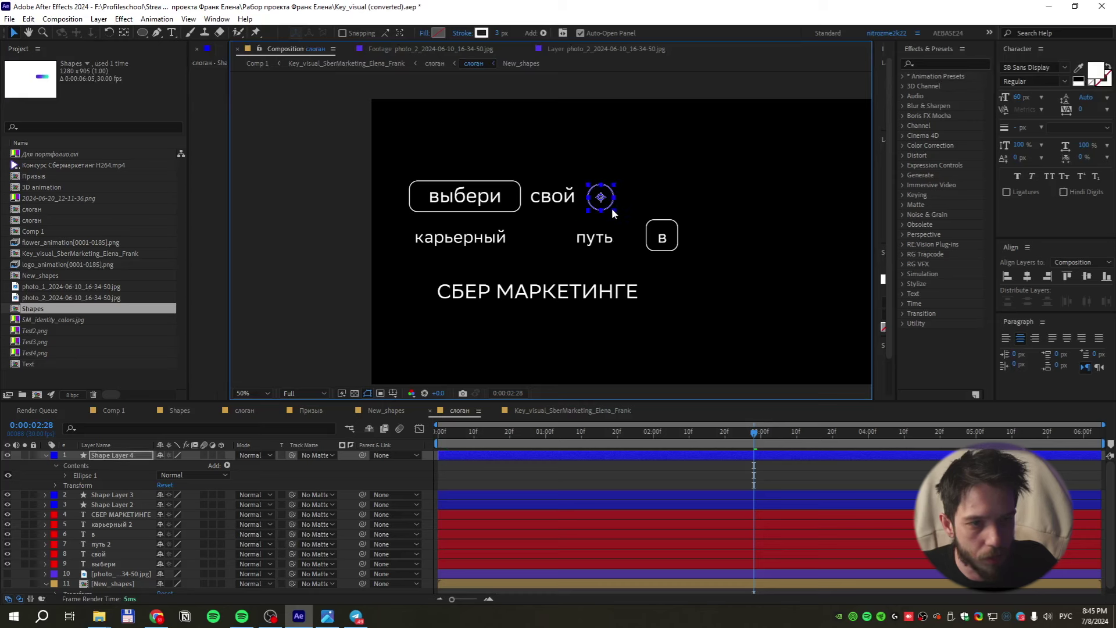
Move карьерный up toward the first line and place путь close beside it
{"action": "left_click_drag", "start_coordinate": [474, 239], "coordinate": [474, 233]}
{"action": "left_click_drag", "start_coordinate": [605, 236], "coordinate": [532, 228]}
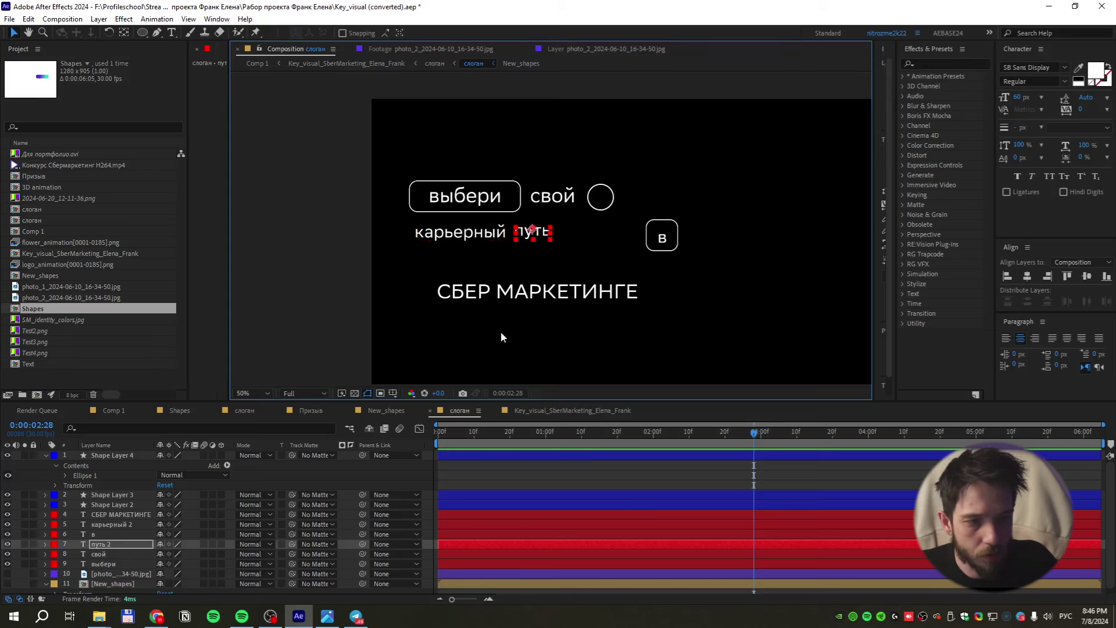
{"action": "key", "text": "alt+Tab"}
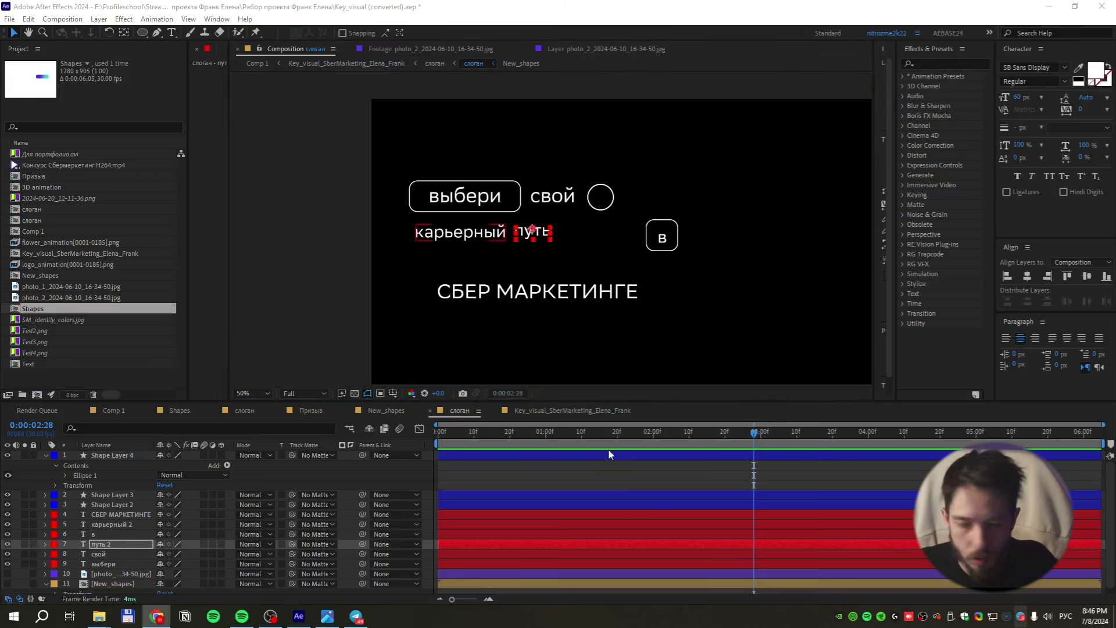
Delete the rounded outline around в and the old text layers путь, карьерный and в
{"action": "left_click", "coordinate": [664, 238]}
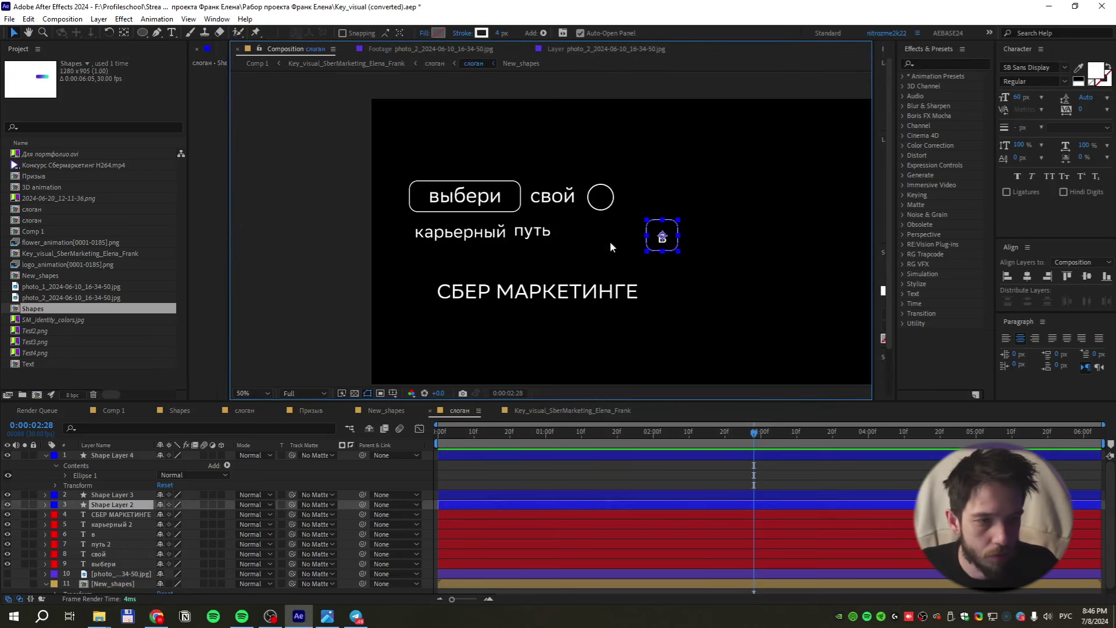
{"action": "key", "text": "Delete"}
{"action": "left_click", "coordinate": [532, 231]}
{"action": "key", "text": "Delete"}
{"action": "left_click", "coordinate": [459, 232]}
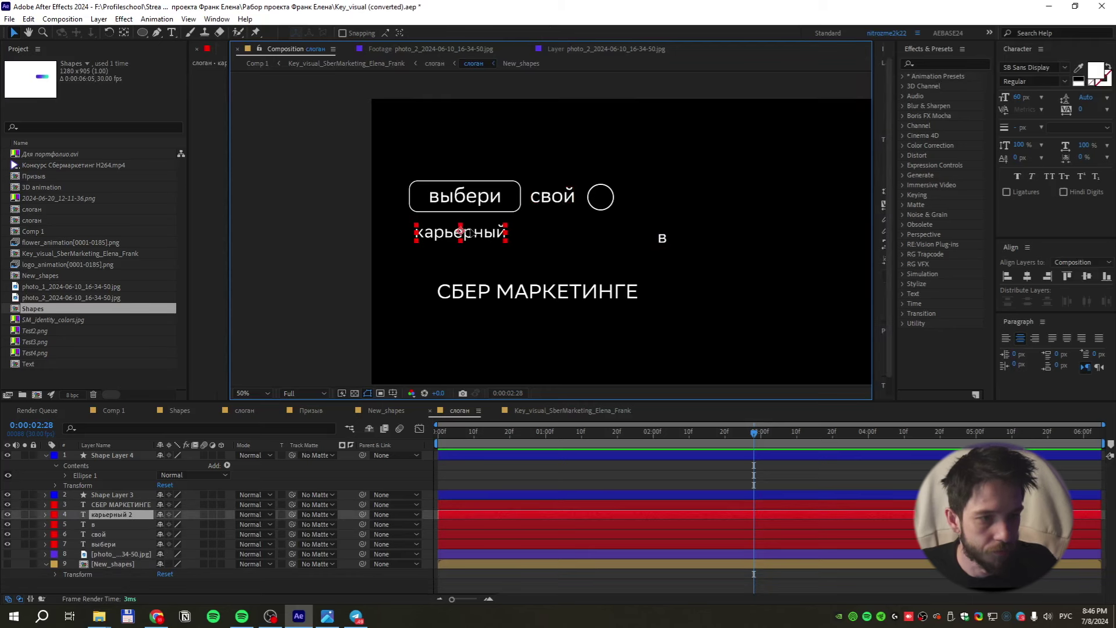
{"action": "key", "text": "Delete"}
{"action": "left_click", "coordinate": [662, 238]}
{"action": "key", "text": "Delete"}
Delete the circle outline, the свой text layer and the hidden reference photo layer
{"action": "left_click", "coordinate": [604, 198]}
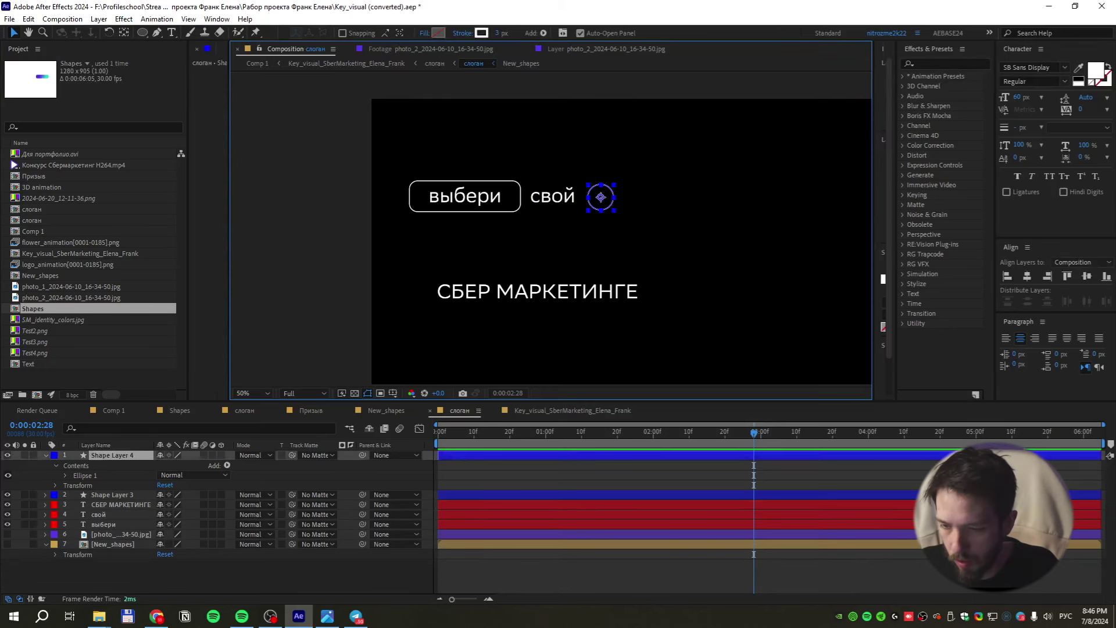
{"action": "key", "text": "Delete"}
{"action": "left_click", "coordinate": [577, 203]}
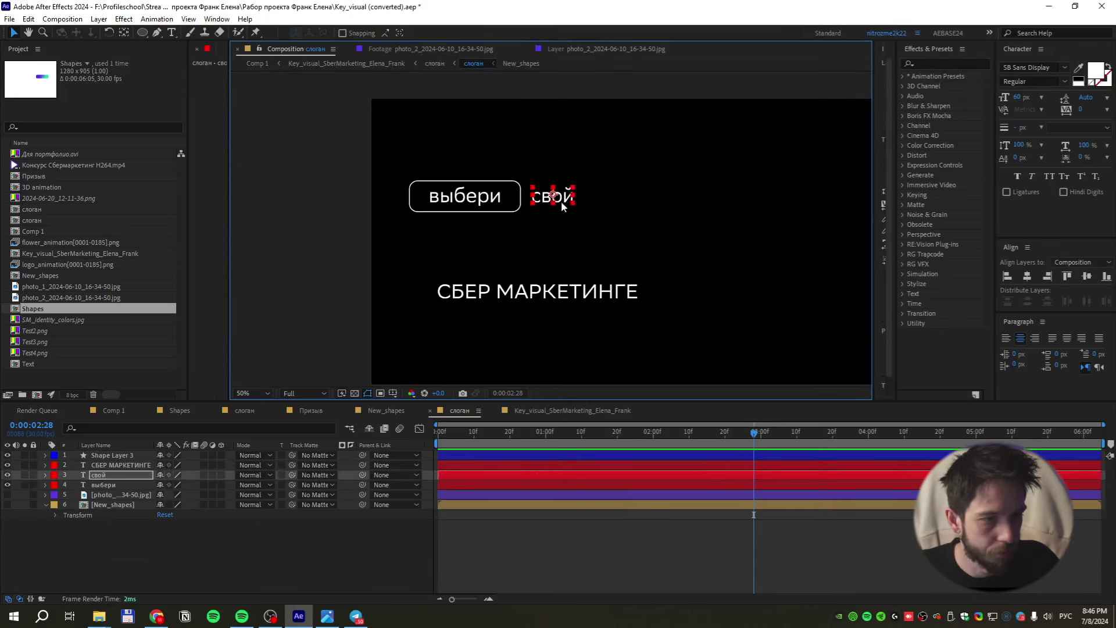
{"action": "key", "text": "Delete"}
{"action": "left_click", "coordinate": [498, 202]}
{"action": "left_click", "coordinate": [125, 496]}
{"action": "left_click", "coordinate": [135, 485]}
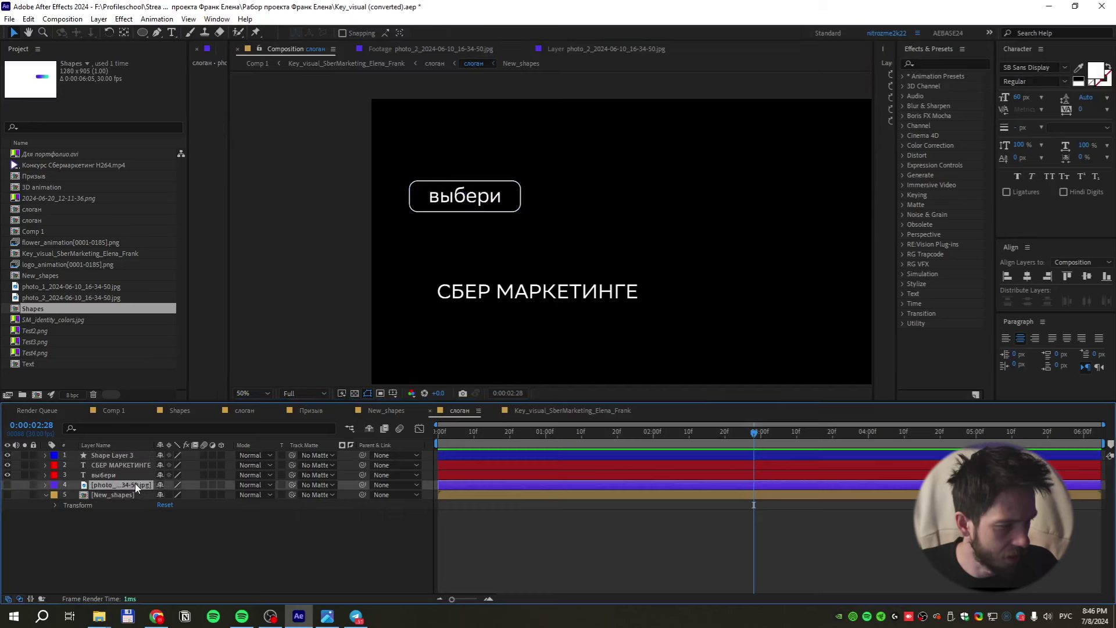
{"action": "key", "text": "Delete"}
Duplicate выбери, move the copy just beyond the rounded rectangle on the same line, and change its text to свой
{"action": "left_click", "coordinate": [482, 200]}
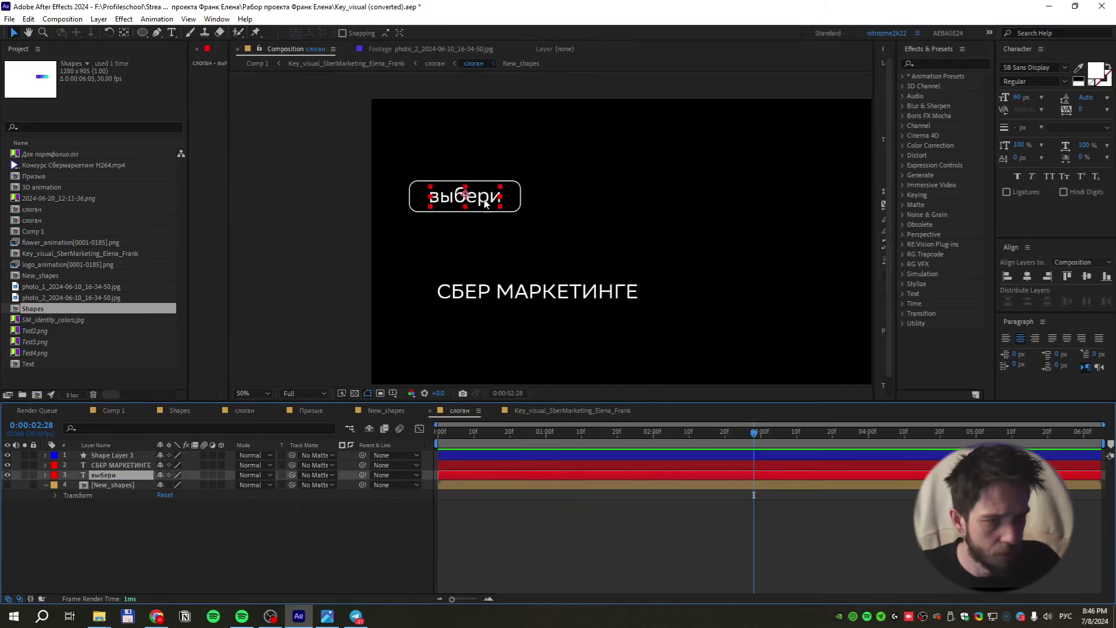
{"action": "key", "text": "ctrl+d"}
{"action": "left_click_drag", "start_coordinate": [490, 201], "coordinate": [587, 200]}
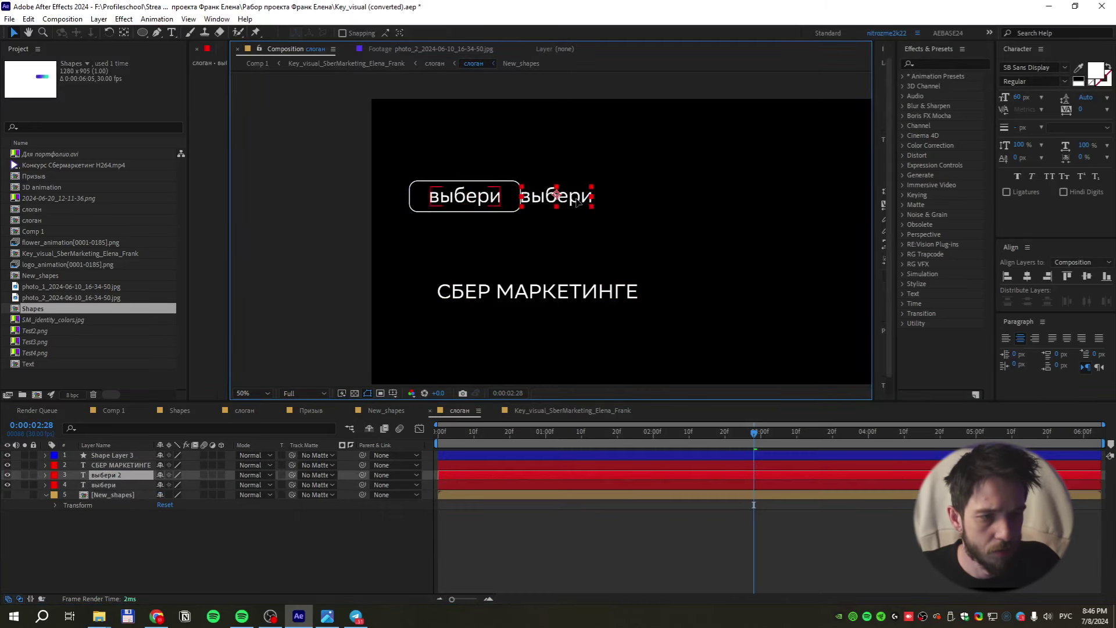
{"action": "double_click", "coordinate": [580, 199]}
{"action": "type", "text": "СВОЙ"}
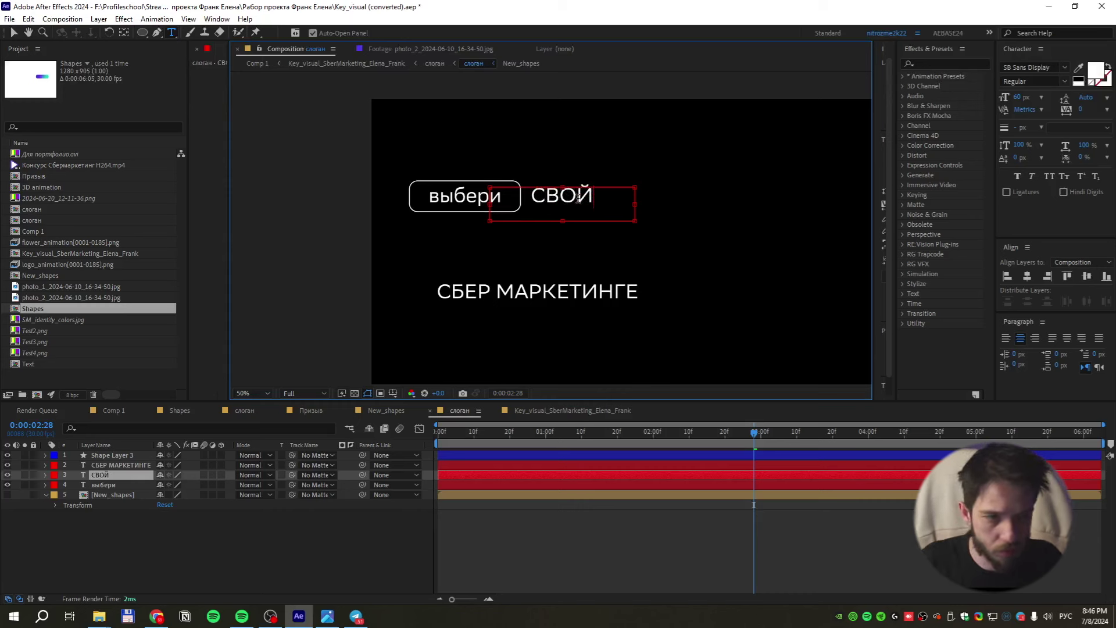
{"action": "key", "text": "ctrl+z"}
{"action": "type", "text": "свой"}
{"action": "key", "text": "Escape"}
Place a duplicate of свой under the rounded rectangle and change its text to каарьерный путь
{"action": "left_click_drag", "start_coordinate": [563, 196], "coordinate": [439, 226]}
{"action": "key", "text": "ctrl+d"}
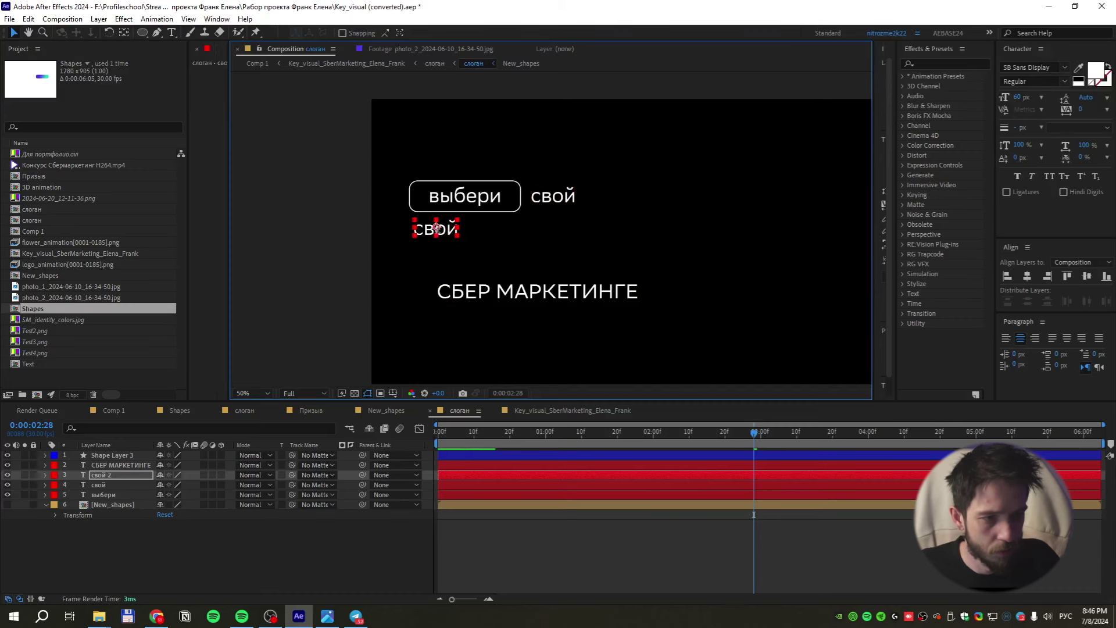
{"action": "double_click", "coordinate": [438, 225]}
{"action": "type", "text": "каарьерный"}
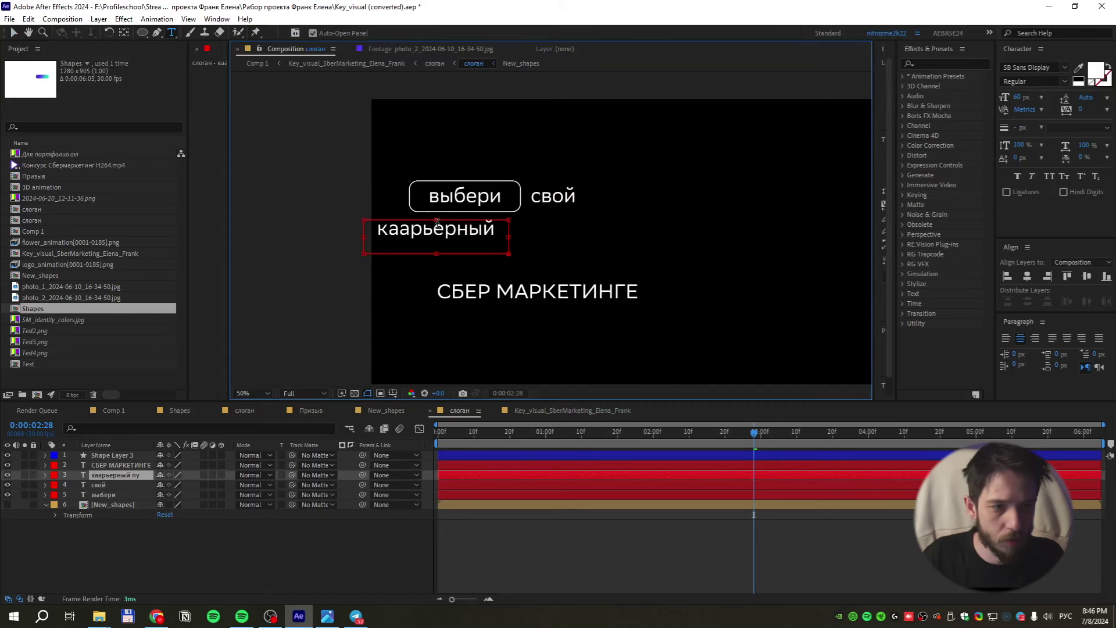
{"action": "type", "text": " путь"}
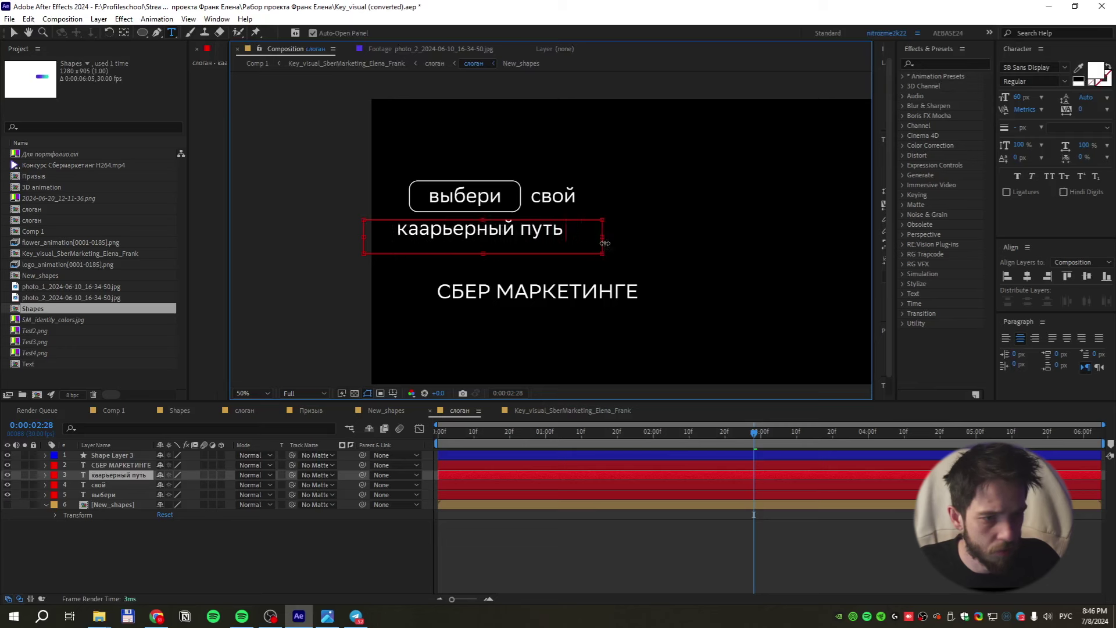
{"action": "left_click", "coordinate": [575, 535]}
{"action": "key", "text": "v"}
Remove the extra а so the line reads карьерный путь, and align its start with the rounded rectangle above
{"action": "double_click", "coordinate": [447, 226]}
{"action": "left_click", "coordinate": [448, 227]}
{"action": "key", "text": "BackSpace"}
{"action": "left_click", "coordinate": [561, 563]}
{"action": "key", "text": "v"}
{"action": "left_click_drag", "start_coordinate": [494, 231], "coordinate": [546, 240]}
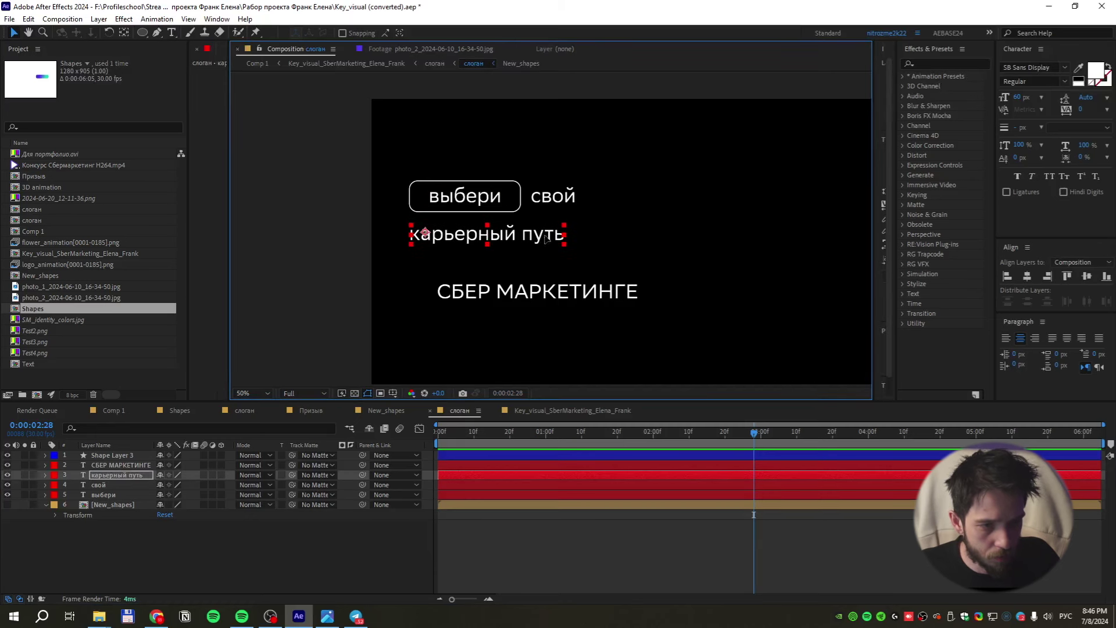
Duplicate the карьерный путь text layer and move the copy to the right along the same line
{"action": "double_click", "coordinate": [546, 240]}
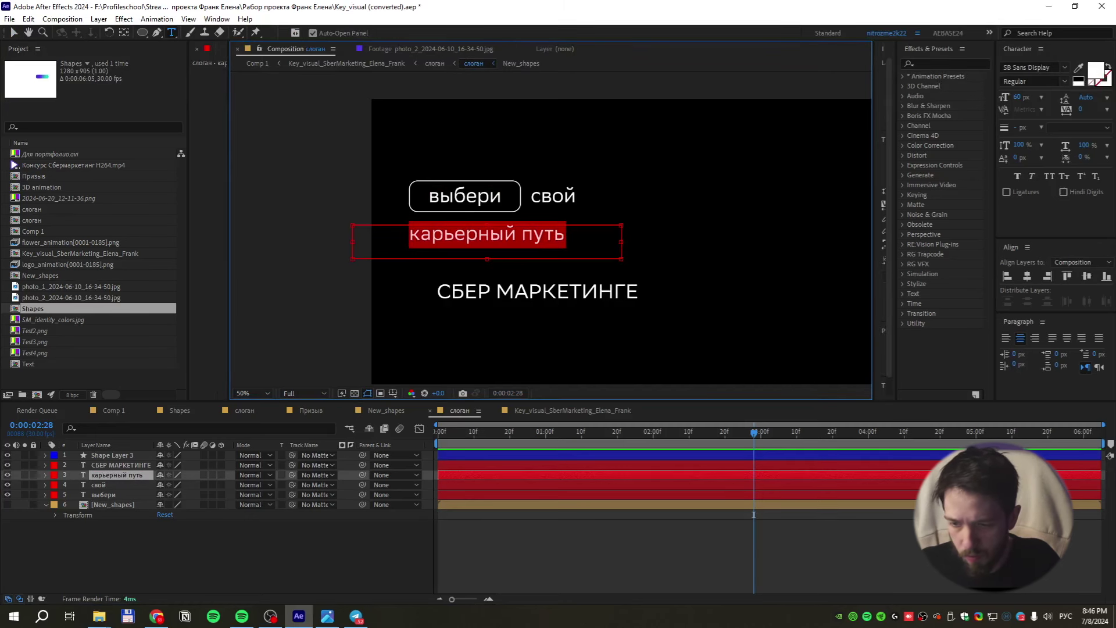
{"action": "key", "text": "Escape"}
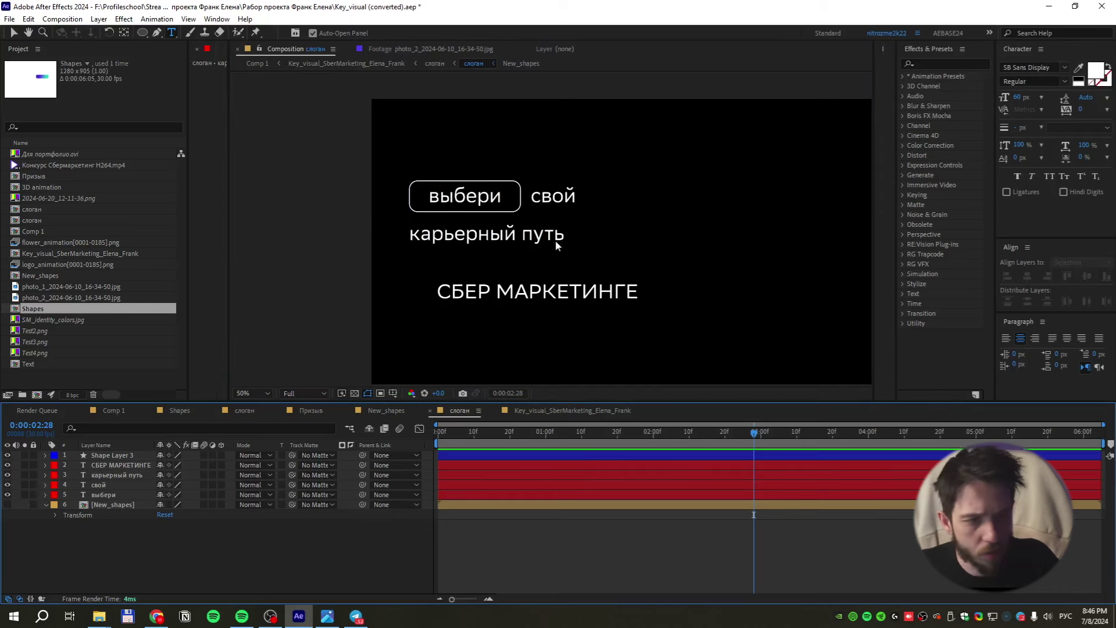
{"action": "key", "text": "v"}
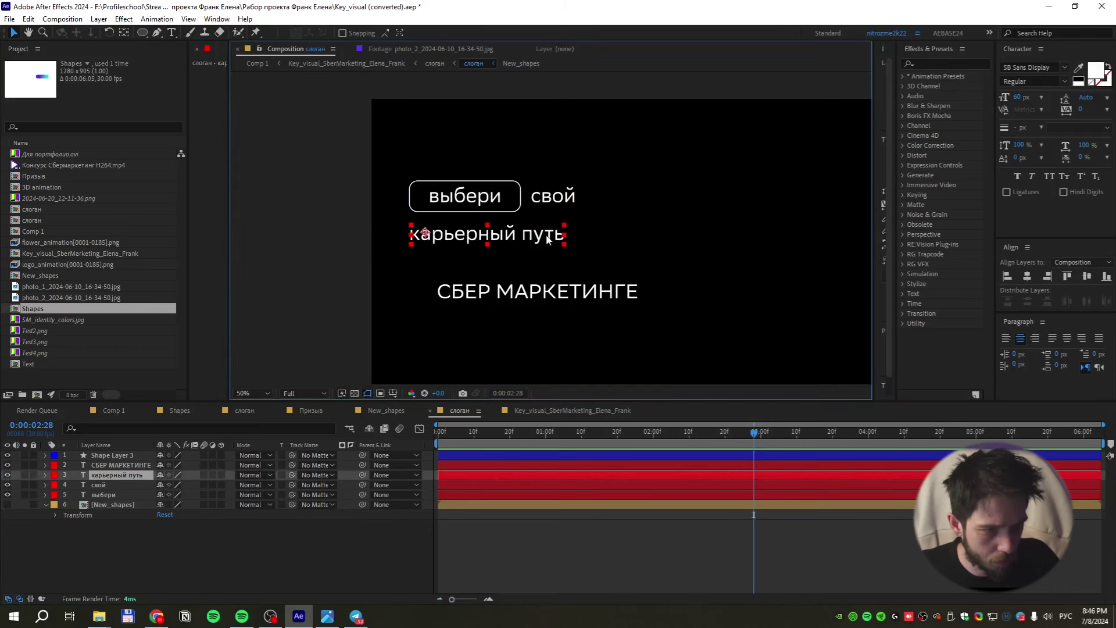
{"action": "key", "text": "ctrl+d"}
{"action": "left_click_drag", "start_coordinate": [538, 239], "coordinate": [678, 239]}
Replace the copied line's text with a single lowercase в
{"action": "double_click", "coordinate": [678, 240]}
{"action": "type", "text": "В"}
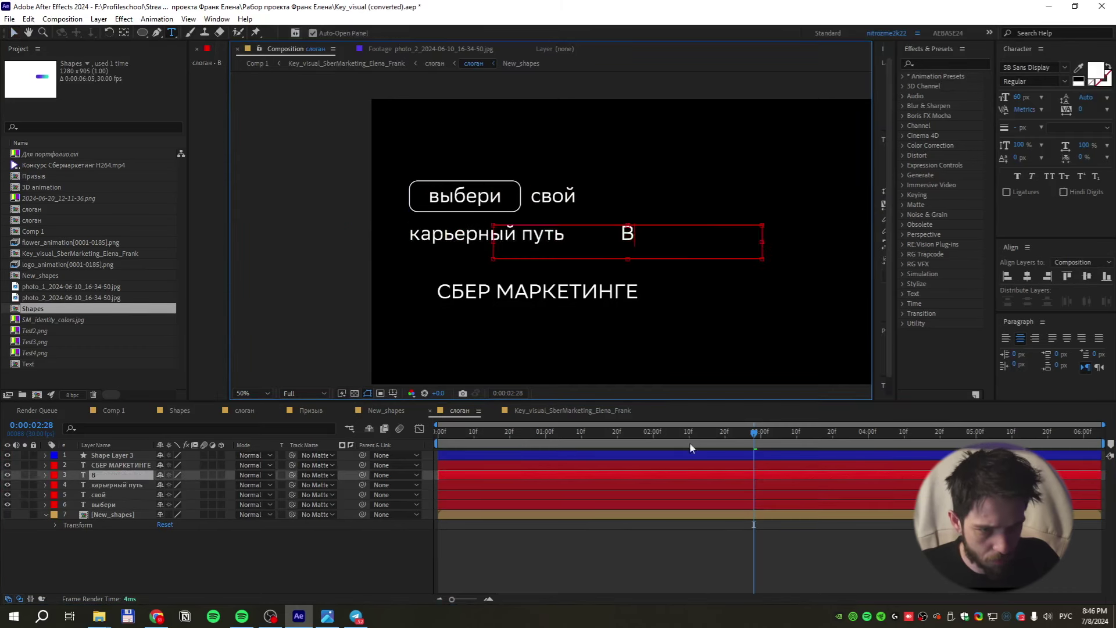
{"action": "left_click", "coordinate": [664, 549]}
{"action": "key", "text": "ctrl+z"}
{"action": "key", "text": "v"}
{"action": "double_click", "coordinate": [625, 236]}
{"action": "type", "text": "в"}
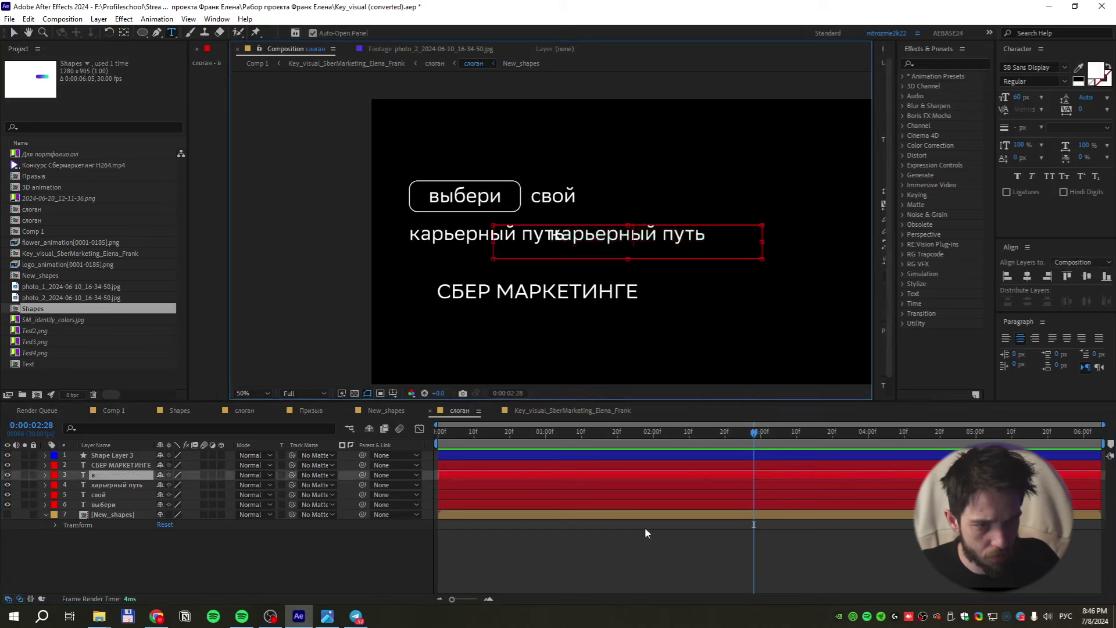
{"action": "left_click", "coordinate": [653, 550]}
Centre the anchor point of the в text layer on its letter and deselect the layer
{"action": "key", "text": "v"}
{"action": "left_click", "coordinate": [627, 235]}
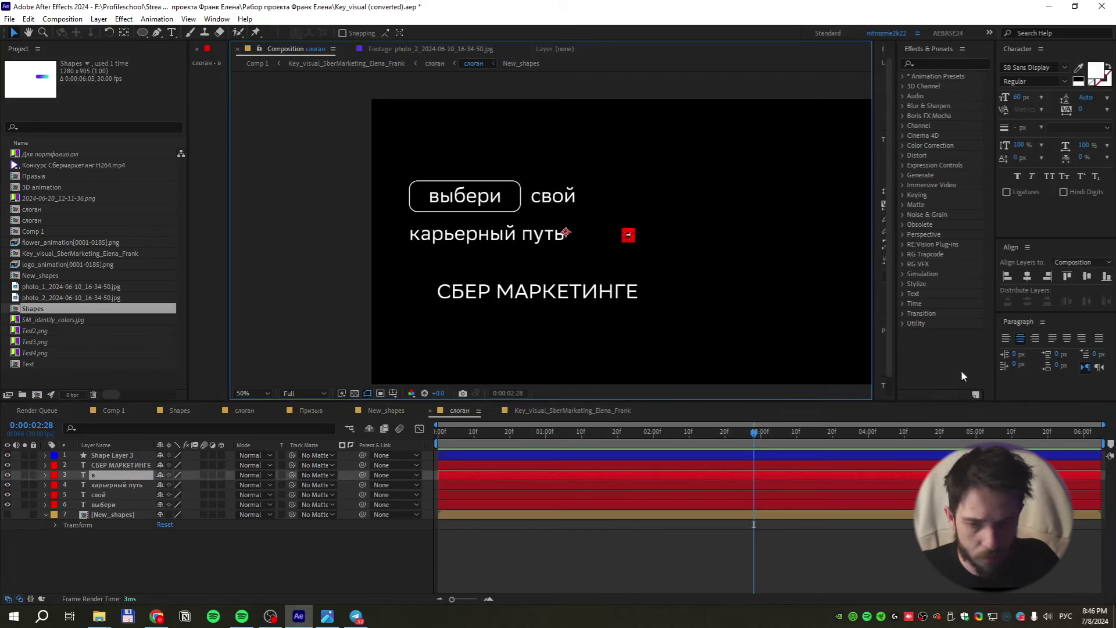
{"action": "left_click", "coordinate": [125, 32]}
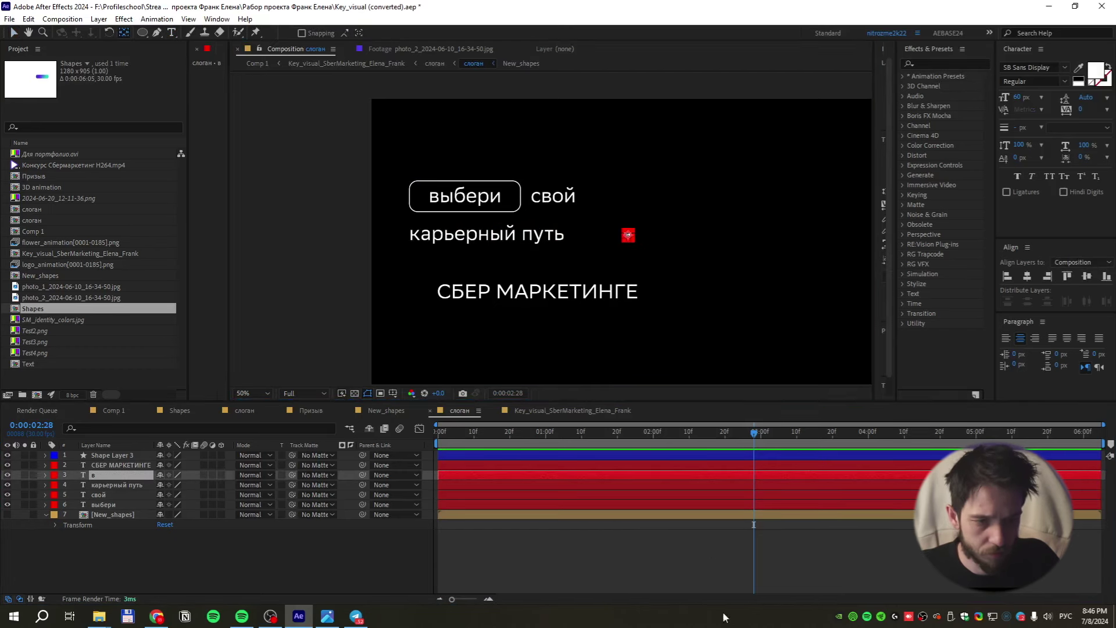
{"action": "key", "text": "ctrl+shift+a"}
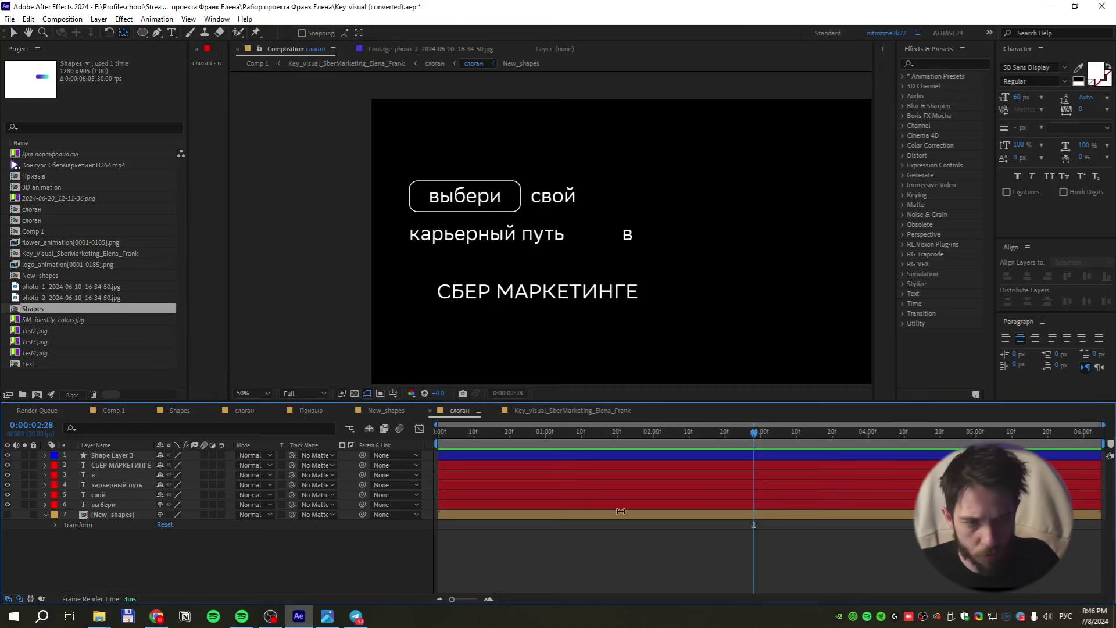
Move в along its line closer to the end of карьерный путь
{"action": "scroll", "coordinate": [661, 231], "scroll_direction": "up", "scroll_amount": 1}
{"action": "key", "text": "v"}
{"action": "left_click", "coordinate": [705, 245]}
{"action": "left_click_drag", "start_coordinate": [700, 242], "coordinate": [628, 241]}
{"action": "key", "text": "ctrl+z"}
{"action": "left_click_drag", "start_coordinate": [708, 241], "coordinate": [621, 243]}
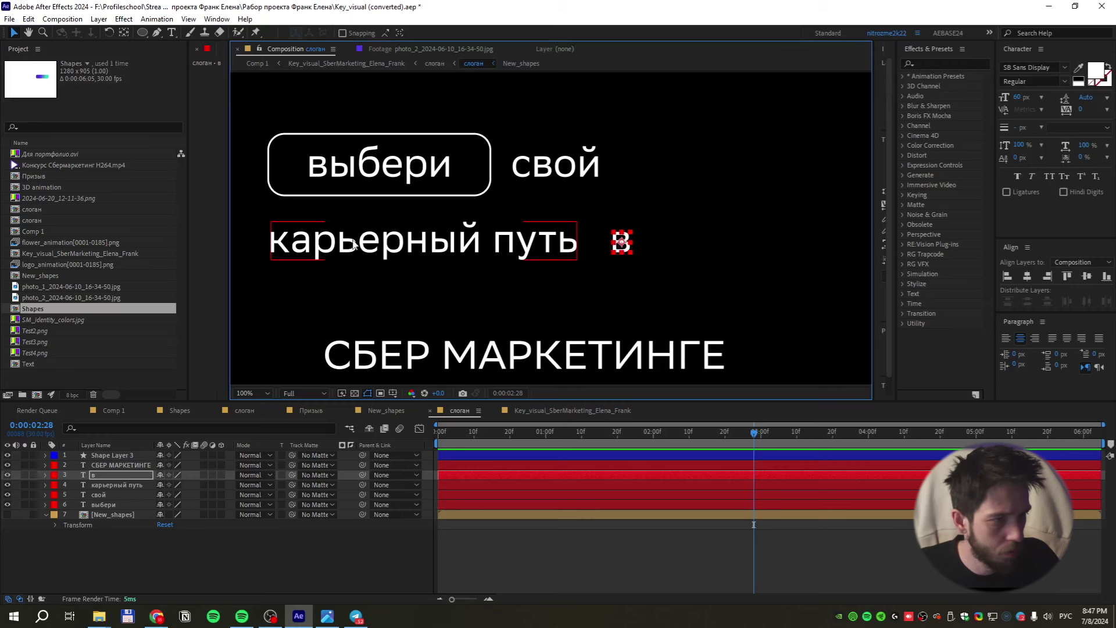
Show the rulers, use a temporary vertical guide at the rounded rectangle's edge, and place в one word space after путь
{"action": "key", "text": "ctrl+r"}
{"action": "left_click_drag", "start_coordinate": [234, 216], "coordinate": [301, 249]}
{"action": "left_click", "coordinate": [627, 248]}
{"action": "left_click_drag", "start_coordinate": [625, 248], "coordinate": [602, 248]}
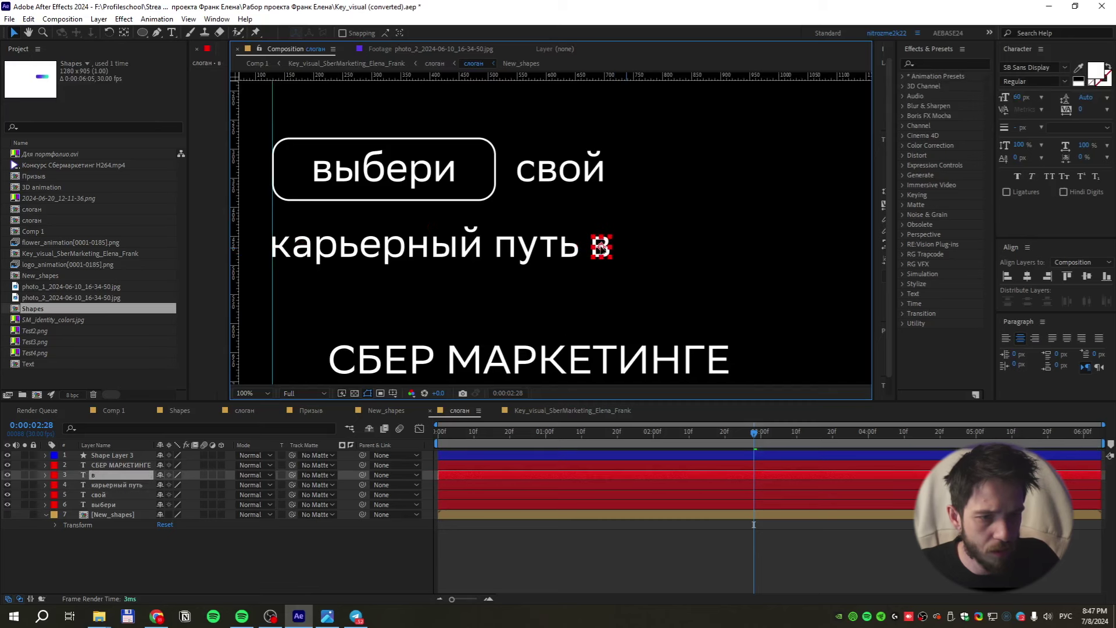
{"action": "left_click_drag", "start_coordinate": [272, 201], "coordinate": [240, 244]}
Align свой and выбери to each other by their vertical centres
{"action": "left_click", "coordinate": [570, 177]}
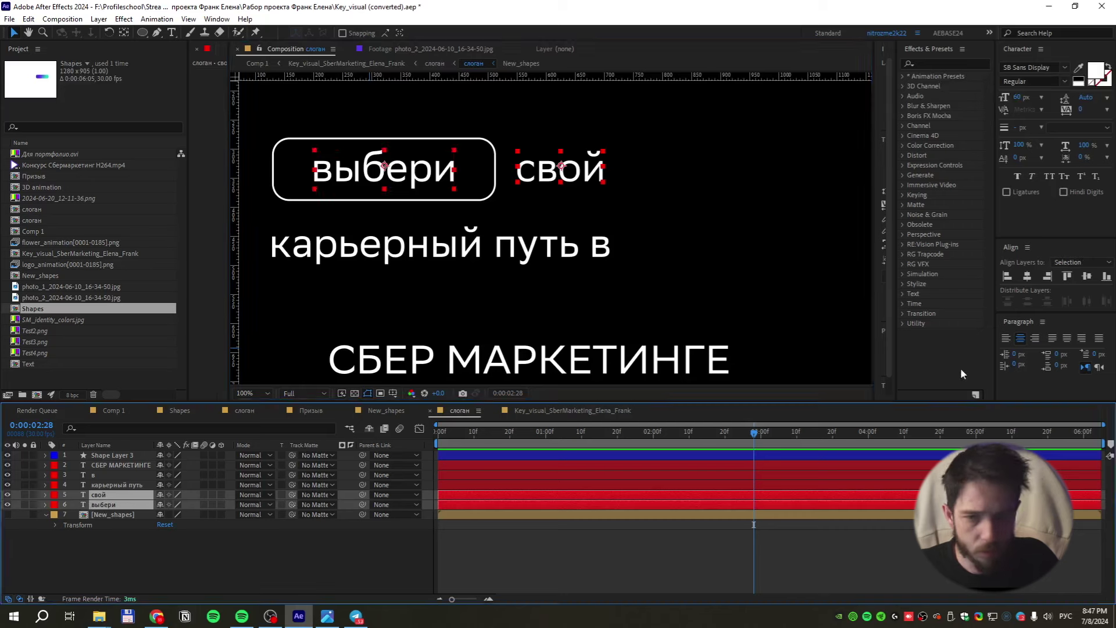
{"action": "left_click", "coordinate": [104, 504], "text": "shift"}
{"action": "left_click", "coordinate": [653, 582]}
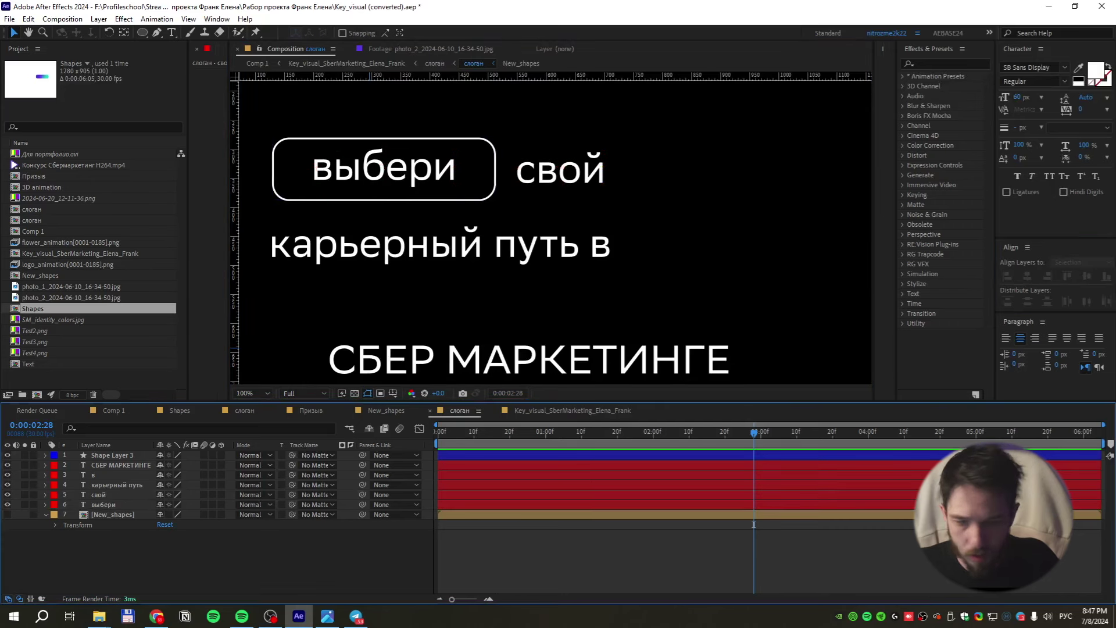
Move СБЕР МАРКЕТИНГЕ sideways so its start lines up with the start of карьерный путь above
{"action": "scroll", "coordinate": [550, 232], "scroll_direction": "down", "scroll_amount": 1}
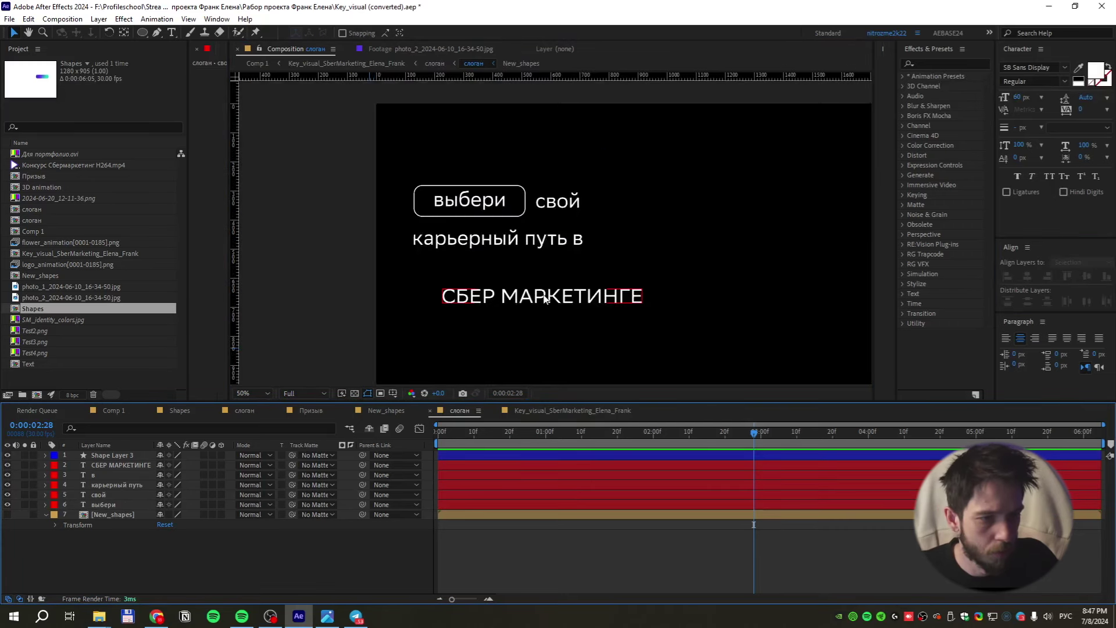
{"action": "left_click", "coordinate": [545, 296]}
{"action": "left_click_drag", "start_coordinate": [545, 296], "coordinate": [551, 273]}
{"action": "key", "text": "ctrl+z"}
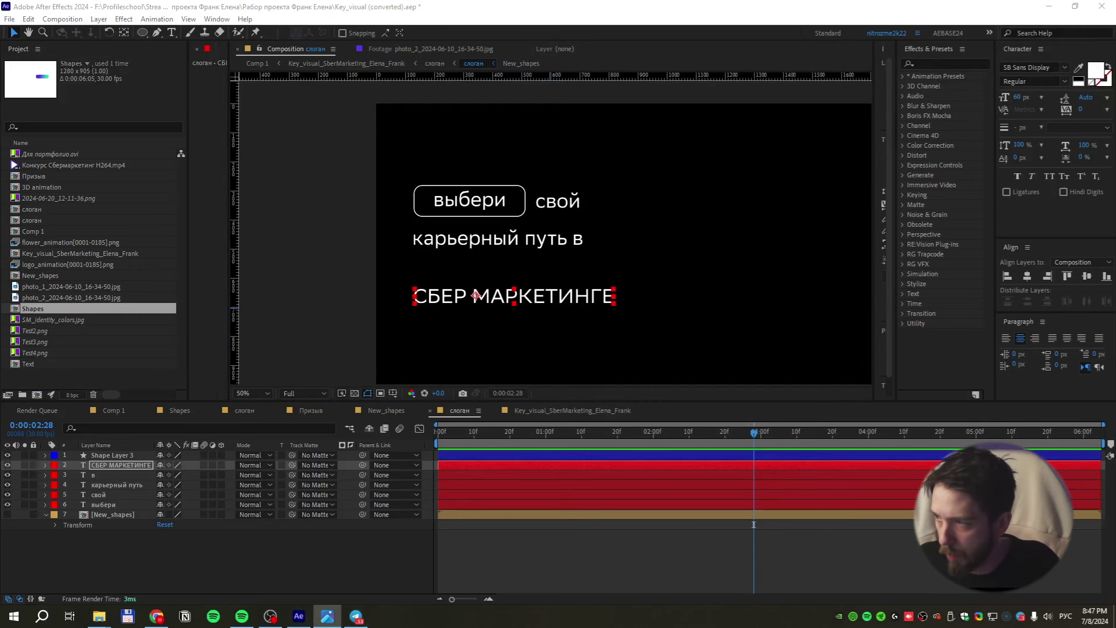
Compare the slogan layout with the typography reference photo_2_2024-06-10_16-34-50.jpg, then close the photo and return to After Effects
{"action": "left_click", "coordinate": [327, 616]}
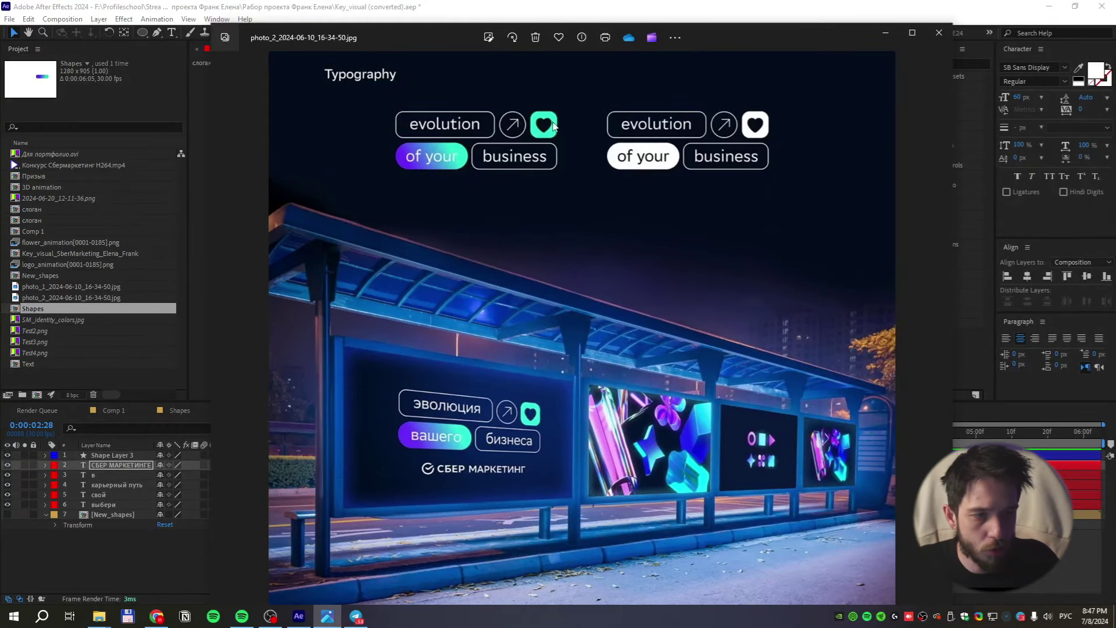
{"action": "left_click", "coordinate": [940, 35]}
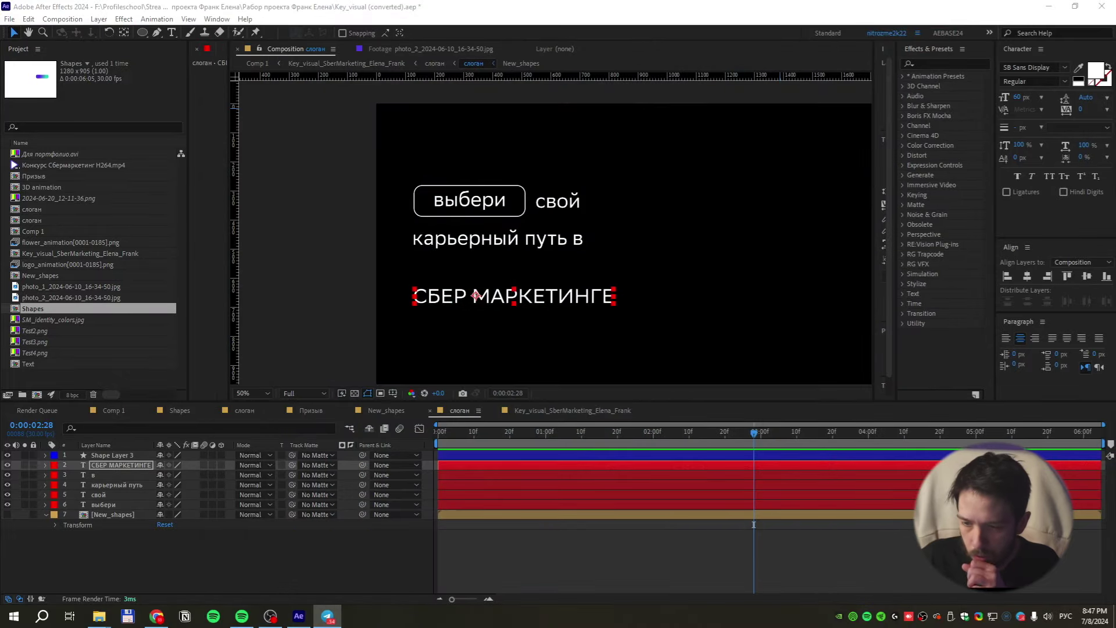
{"action": "left_click", "coordinate": [462, 572]}
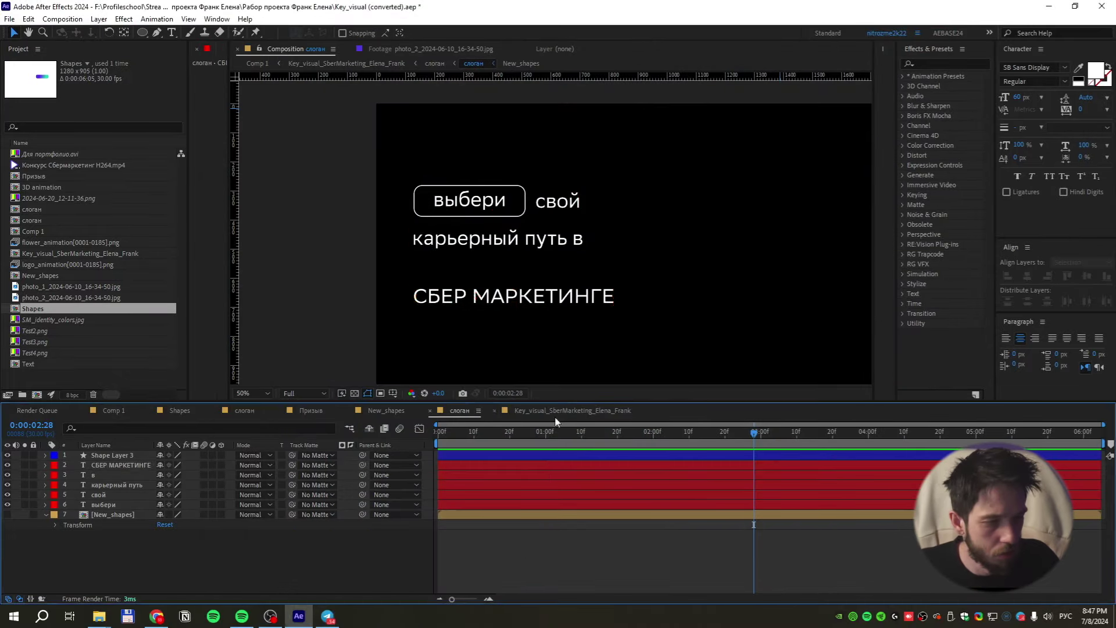
Try drawing an unfilled circle beside the slogan and thickening its white stroke to 229 px
{"action": "left_click_drag", "start_coordinate": [633, 158], "coordinate": [735, 259]}
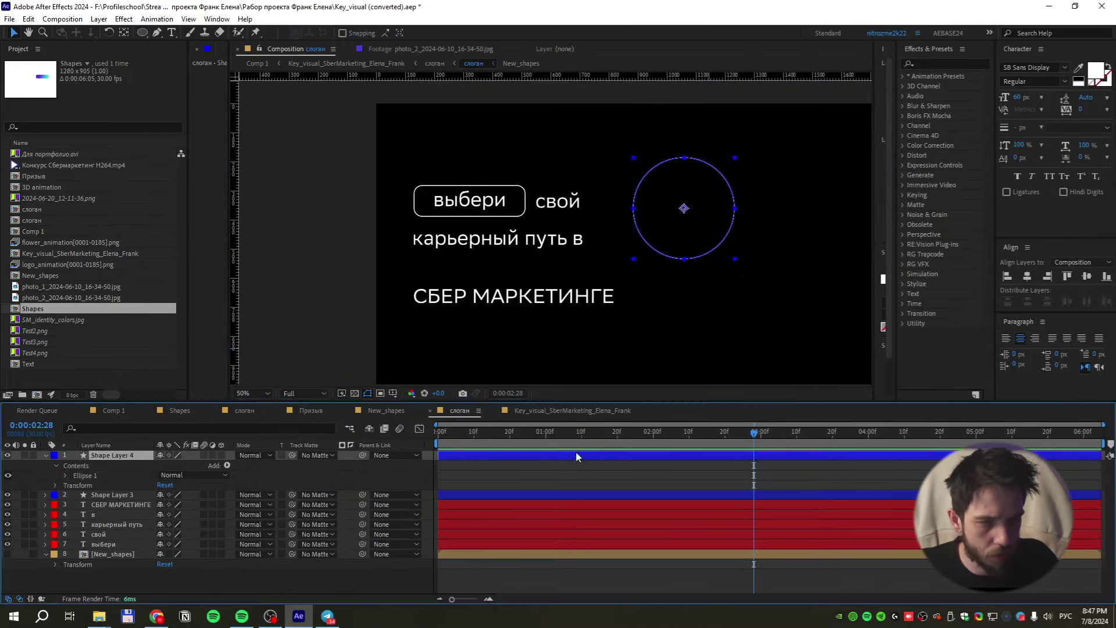
{"action": "mouse_move", "coordinate": [497, 34]}
{"action": "left_mouse_down"}
{"action": "mouse_move", "coordinate": [672, 35]}
{"action": "mouse_move", "coordinate": [628, 35]}
{"action": "left_mouse_up"}
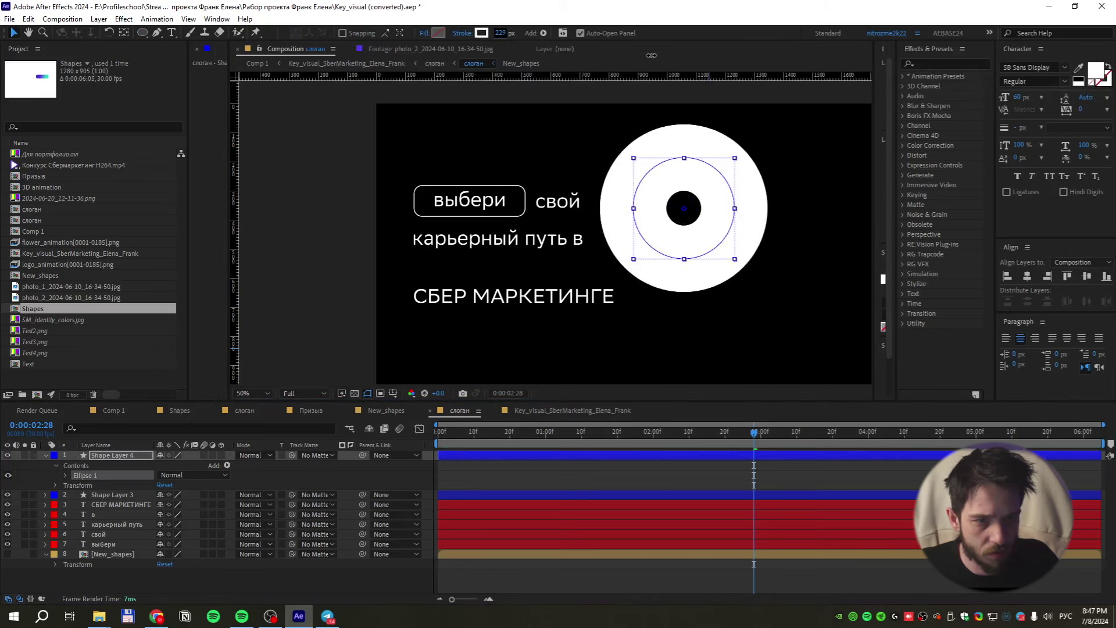
Try enlarging the circle layer by setting its scale to 1000% in both dimensions
{"action": "key", "text": "s"}
{"action": "left_click", "coordinate": [196, 464]}
{"action": "left_click", "coordinate": [204, 464]}
{"action": "type", "text": "00"}
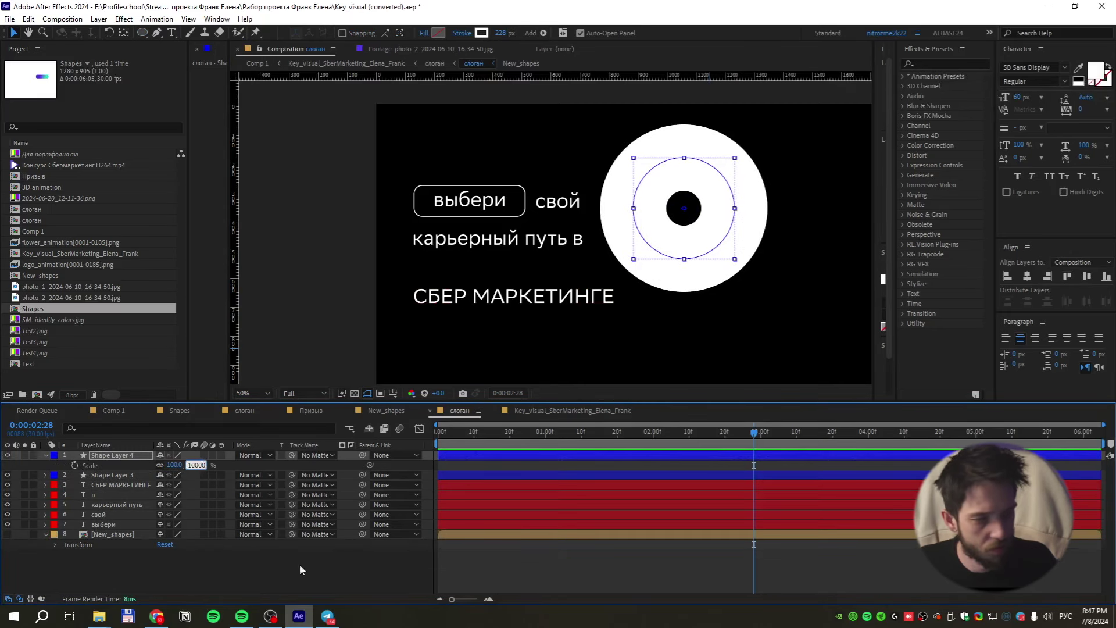
{"action": "type", "text": "0"}
{"action": "left_click", "coordinate": [345, 583]}
{"action": "left_click", "coordinate": [214, 464]}
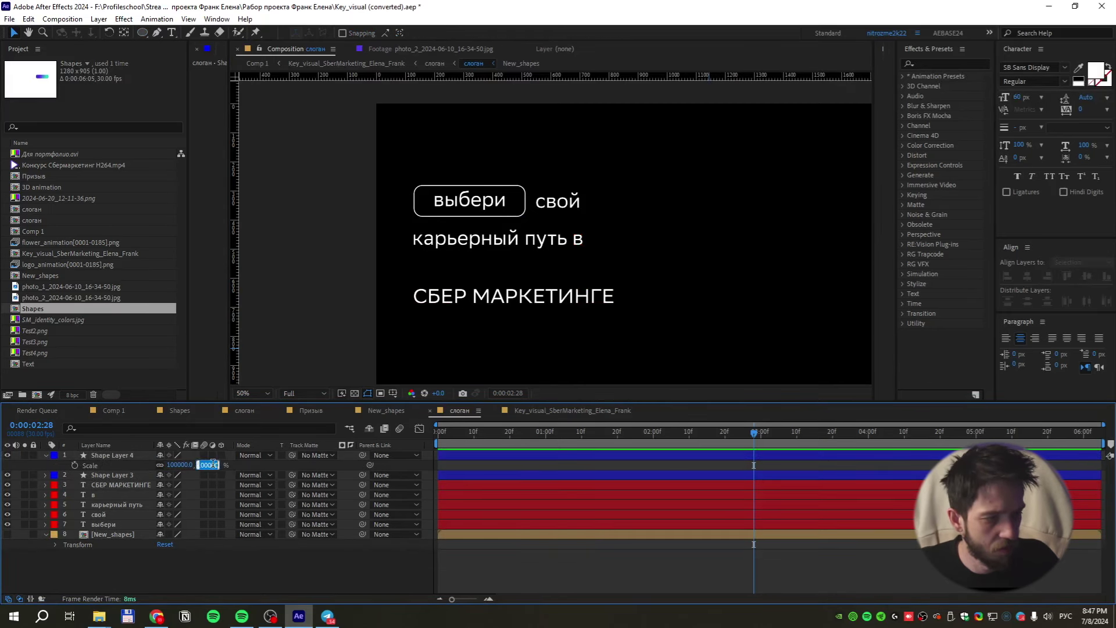
{"action": "type", "text": "1000"}
{"action": "key", "text": "Return"}
Try moving the enlarged ring up and to the left across the composition
{"action": "scroll", "coordinate": [556, 244], "scroll_direction": "up", "scroll_amount": 1}
{"action": "left_click_drag", "start_coordinate": [553, 291], "coordinate": [585, 289]}
{"action": "key", "text": "ctrl+z"}
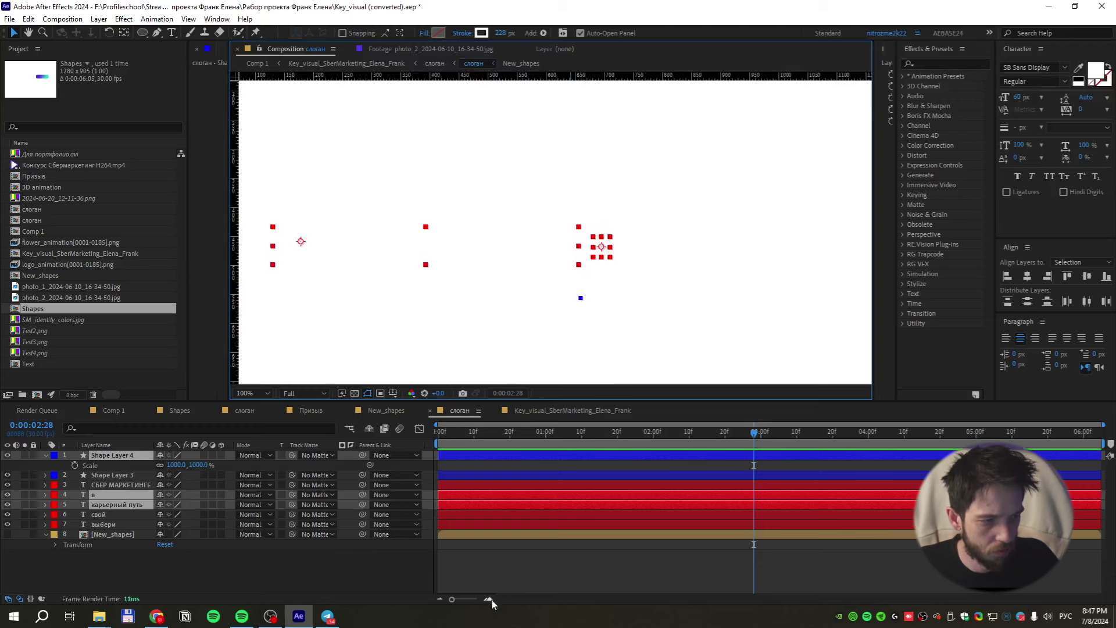
{"action": "left_click", "coordinate": [477, 583]}
{"action": "key", "text": "Return"}
{"action": "left_click", "coordinate": [115, 459]}
{"action": "scroll", "coordinate": [502, 272], "scroll_direction": "down", "scroll_amount": 2}
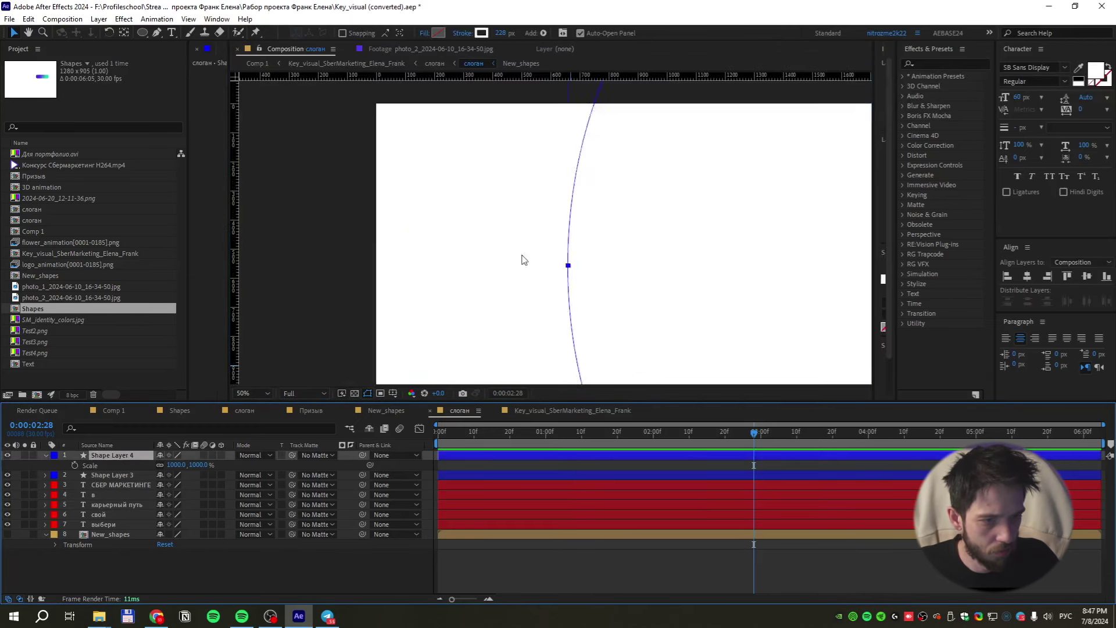
{"action": "left_click", "coordinate": [649, 277]}
{"action": "key", "text": "ctrl+z"}
{"action": "left_click", "coordinate": [637, 455]}
{"action": "scroll", "coordinate": [743, 267], "scroll_direction": "down", "scroll_amount": 2}
{"action": "left_click_drag", "start_coordinate": [743, 266], "coordinate": [508, 214]}
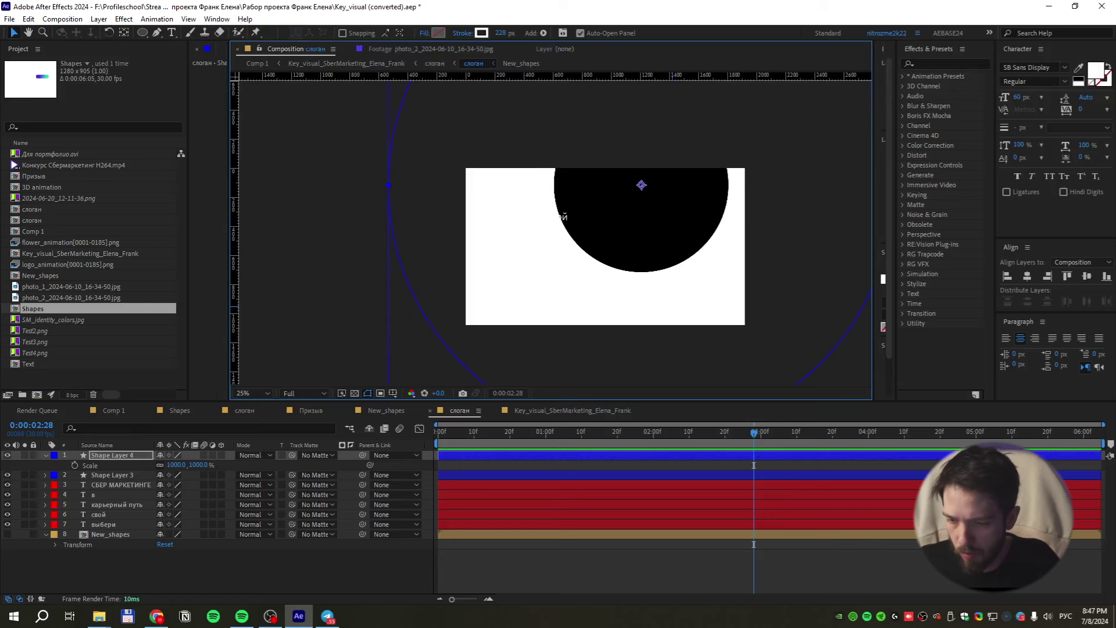
Look through Comp 1, the key visual and the outer слоган composition, then reopen the nested слоган composition
{"action": "left_click", "coordinate": [114, 411]}
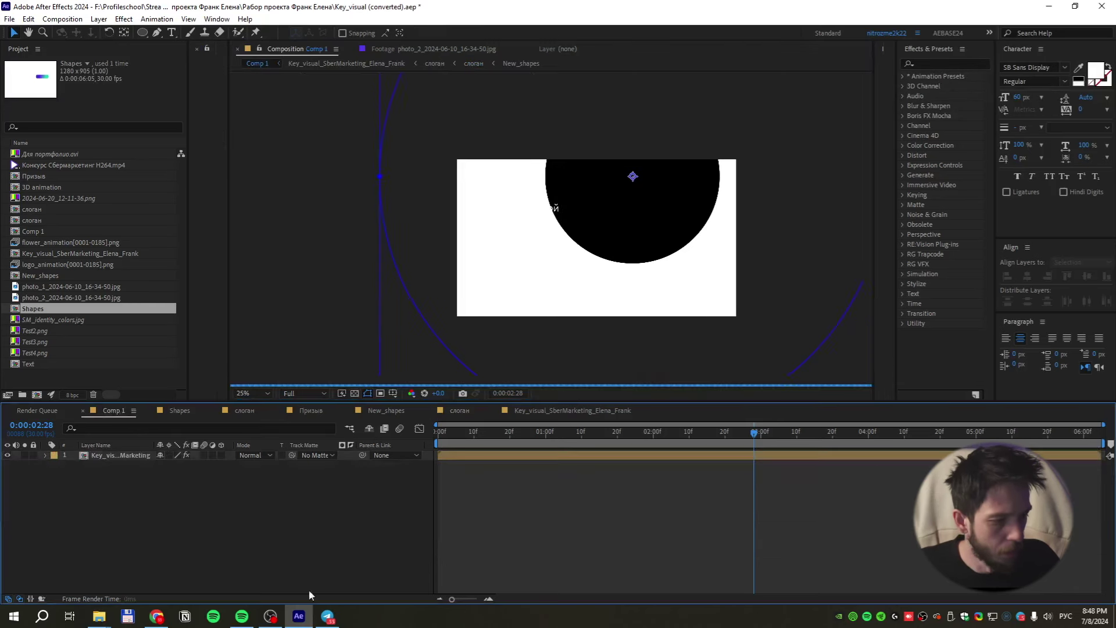
{"action": "double_click", "coordinate": [137, 454]}
{"action": "left_click", "coordinate": [242, 409]}
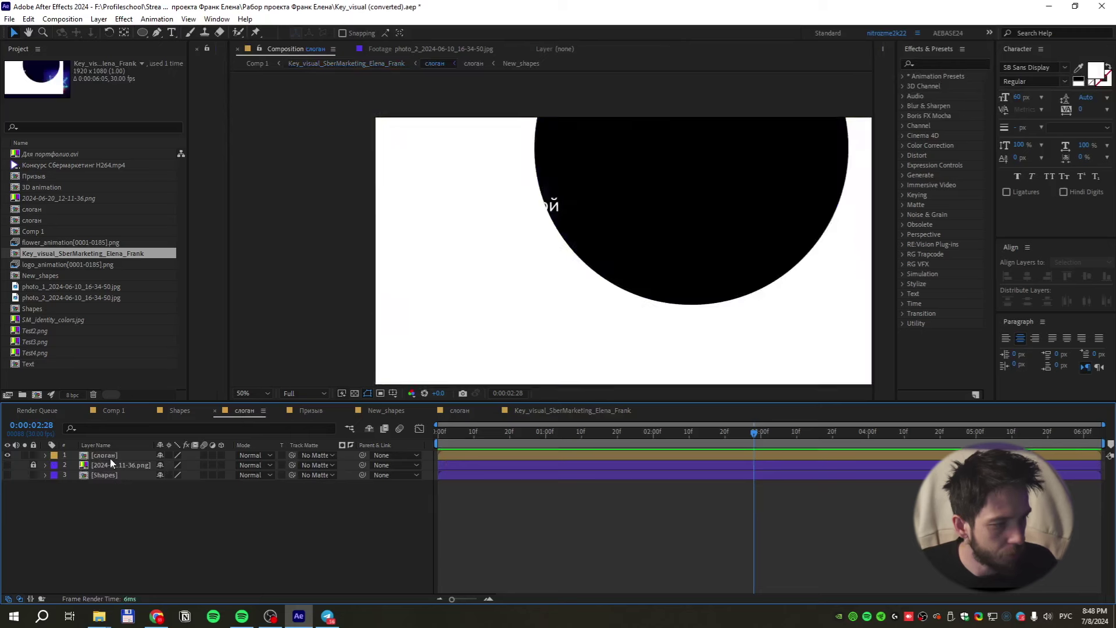
{"action": "double_click", "coordinate": [110, 454]}
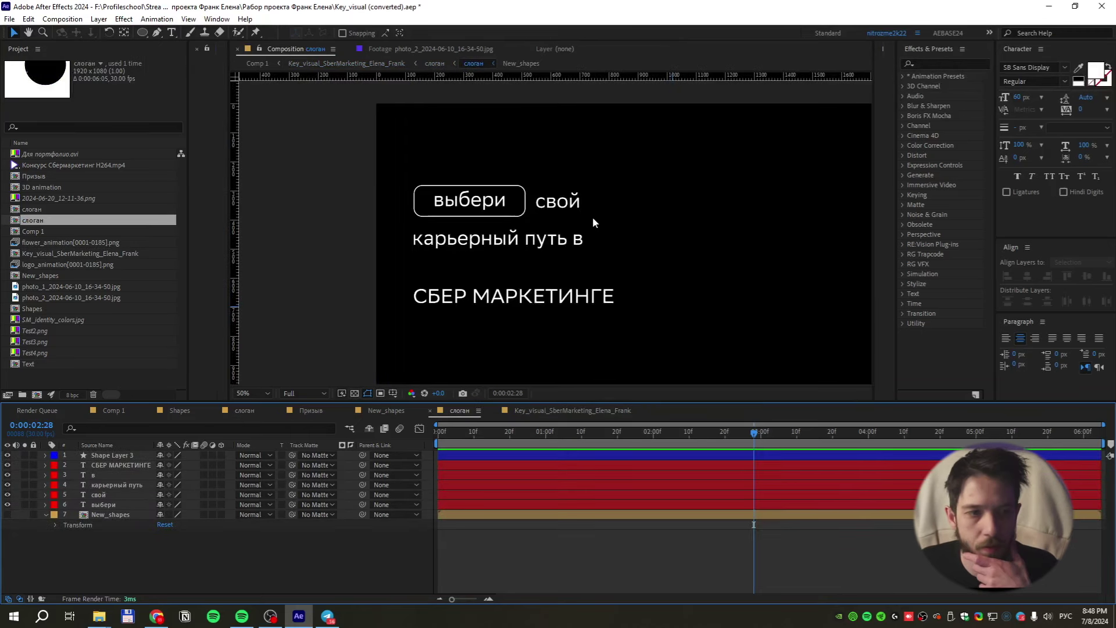
Switch to File Explorer and open the student's project folder inside Stream Review 2024
{"action": "left_click", "coordinate": [333, 623]}
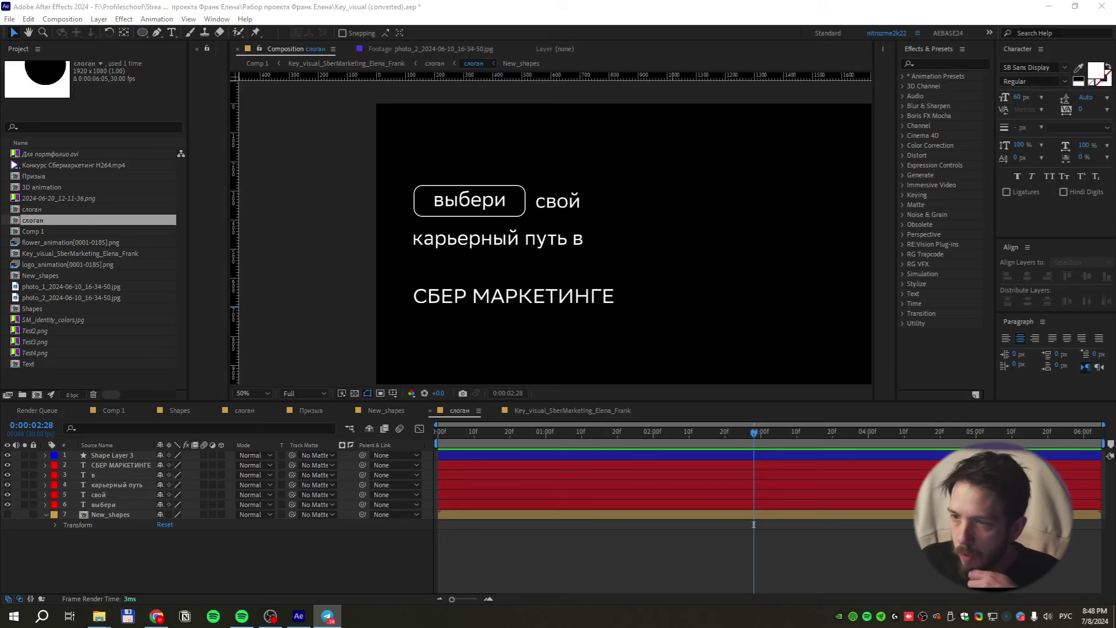
{"action": "key", "text": "alt+Tab"}
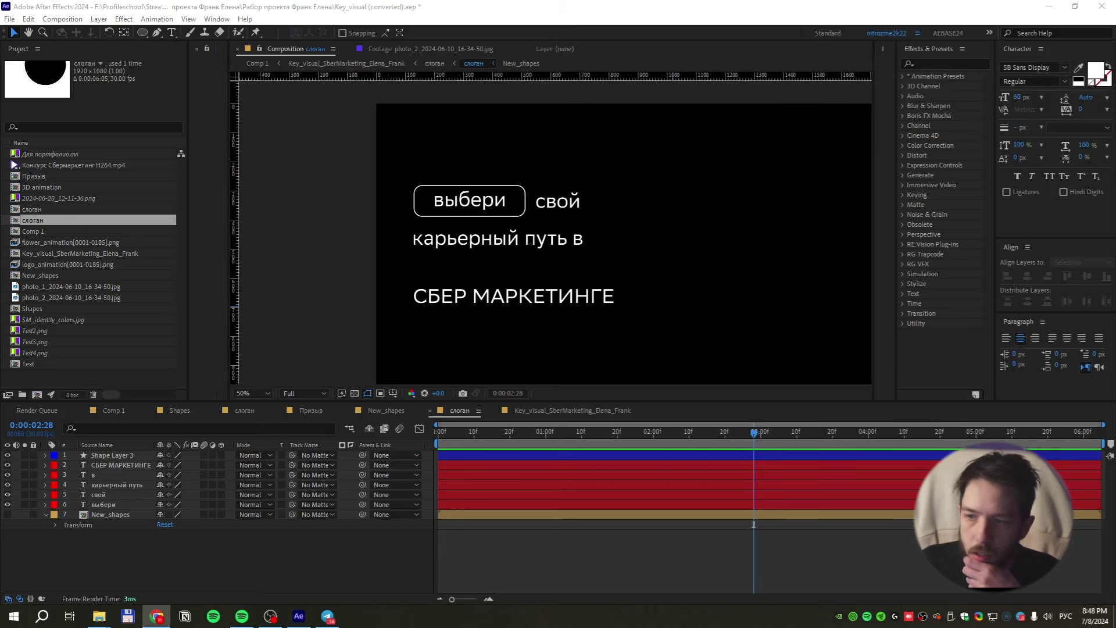
{"action": "mouse_move", "coordinate": [98, 616]}
{"action": "left_click", "coordinate": [143, 578]}
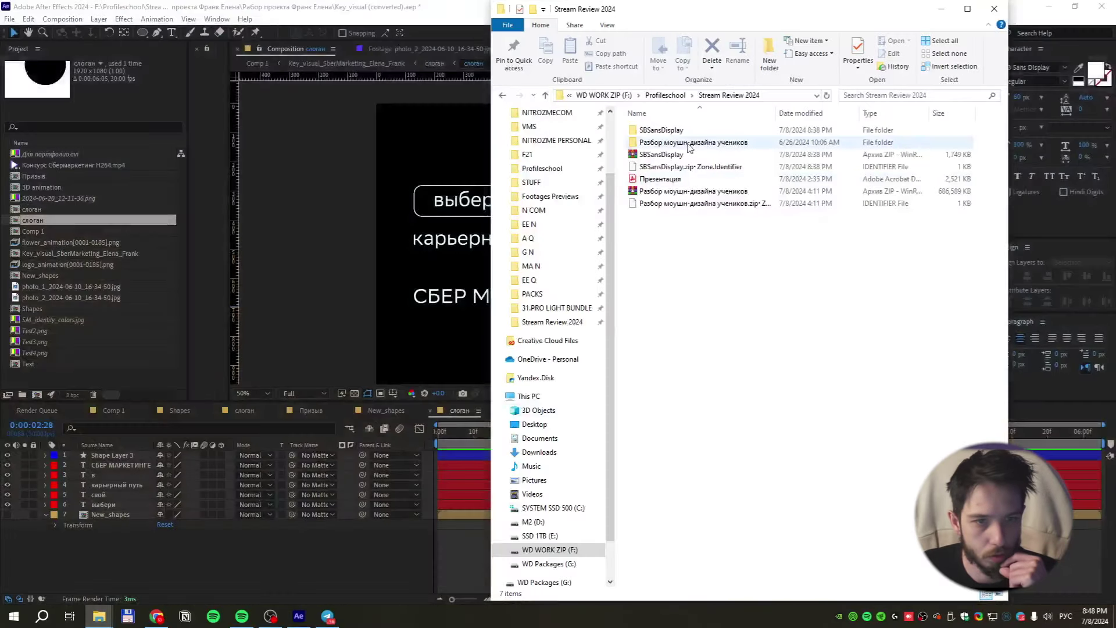
{"action": "double_click", "coordinate": [693, 142]}
{"action": "double_click", "coordinate": [695, 130]}
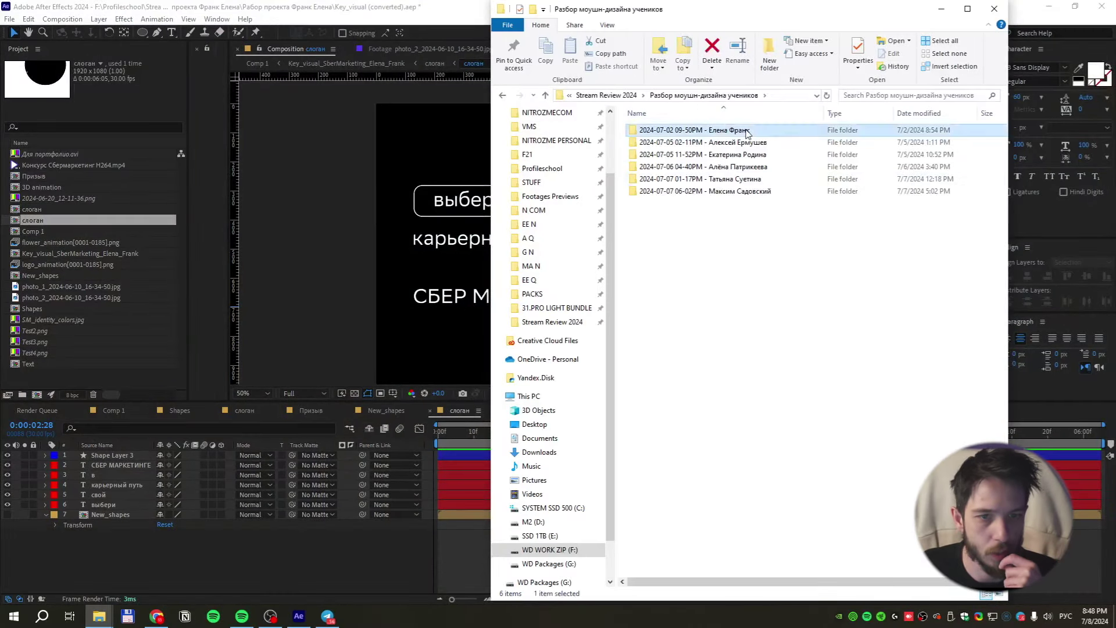
{"action": "double_click", "coordinate": [721, 131]}
{"action": "double_click", "coordinate": [721, 131]}
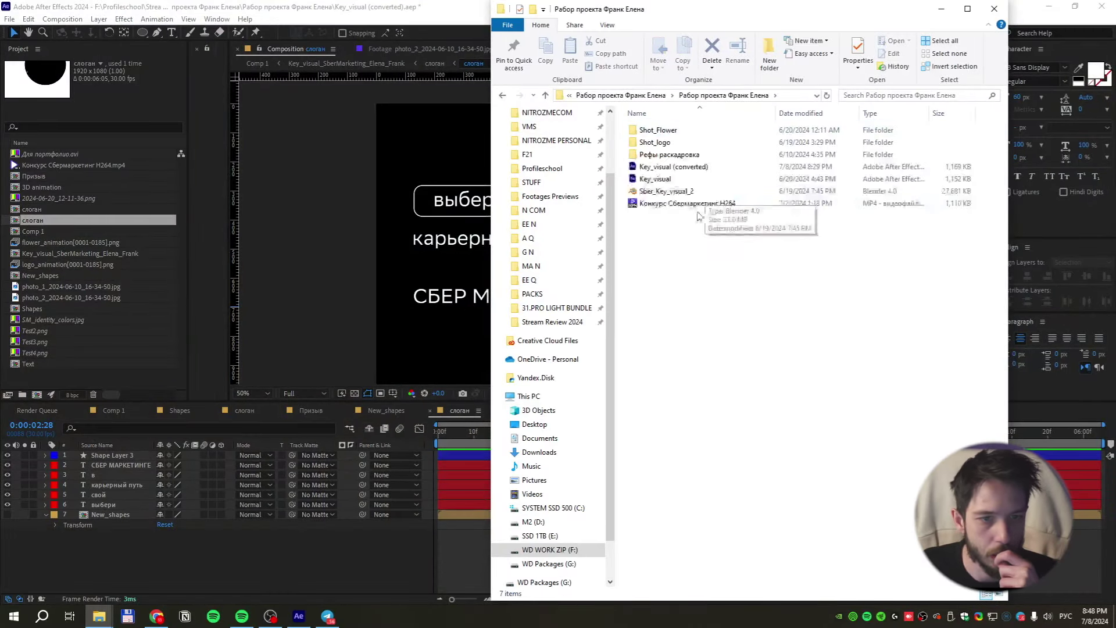
Play Конкурс Сбермаркетинг H264.mp4, pausing and resuming it to examine the original slogan layout
{"action": "double_click", "coordinate": [721, 203]}
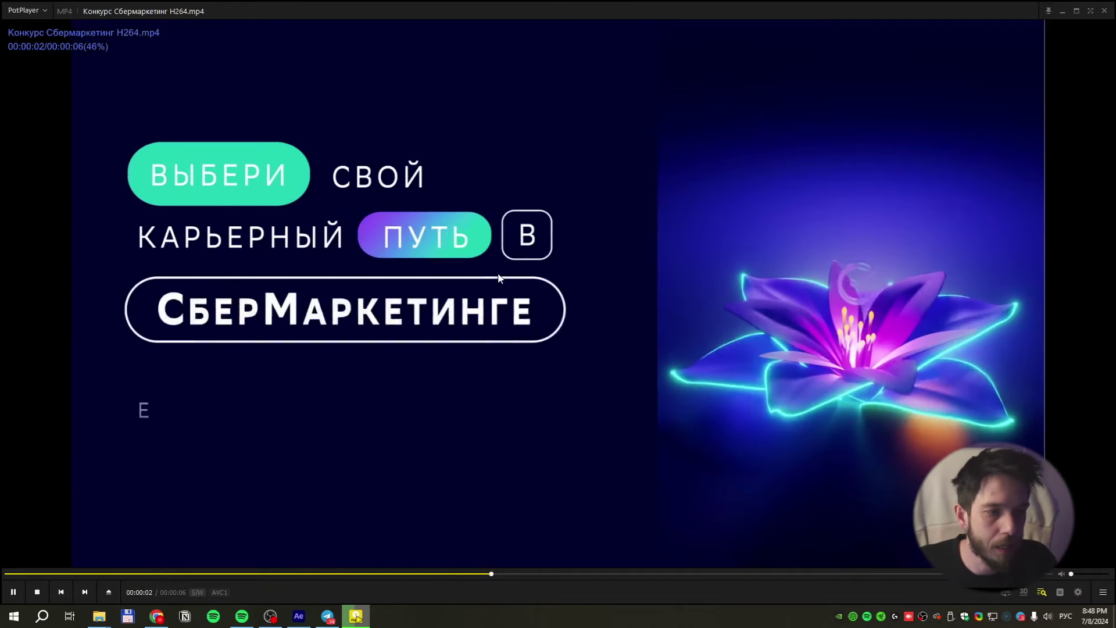
{"action": "key", "text": "space"}
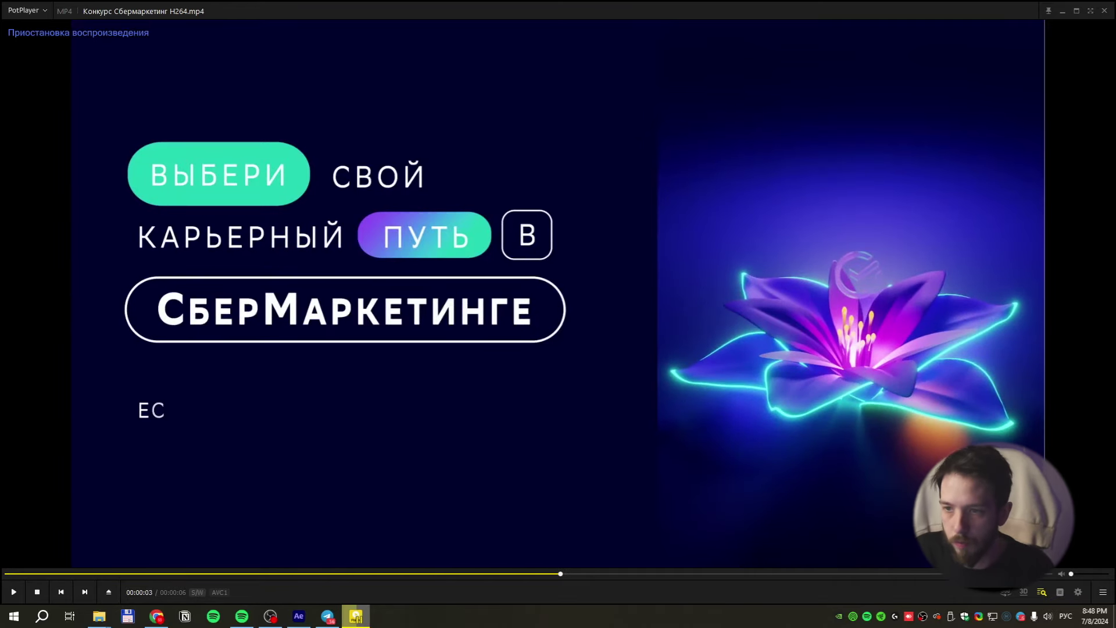
{"action": "left_click", "coordinate": [410, 407]}
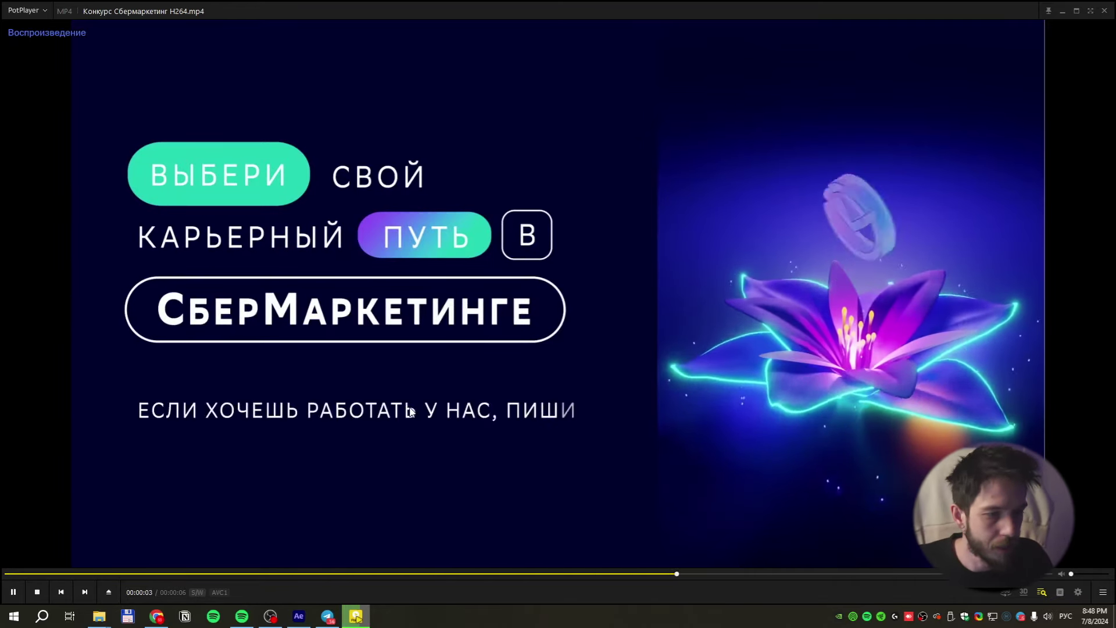
Pause the video, switch to File Explorer and open the photo_7 reference image from the Рефы раскадровка folder
{"action": "left_click", "coordinate": [625, 474]}
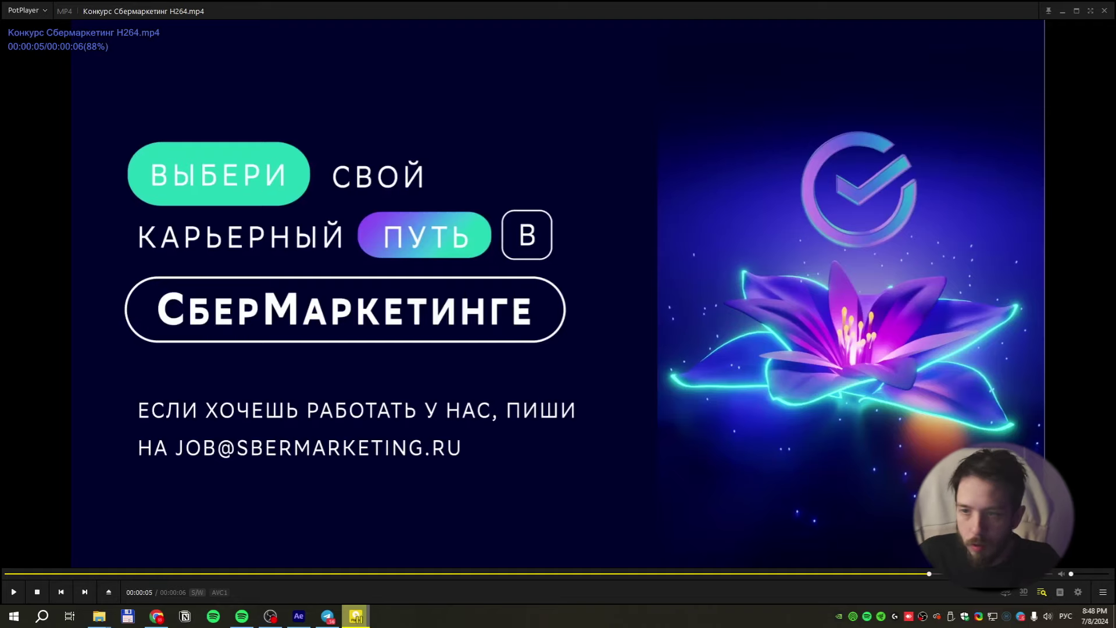
{"action": "left_click", "coordinate": [99, 616]}
{"action": "left_click", "coordinate": [123, 566]}
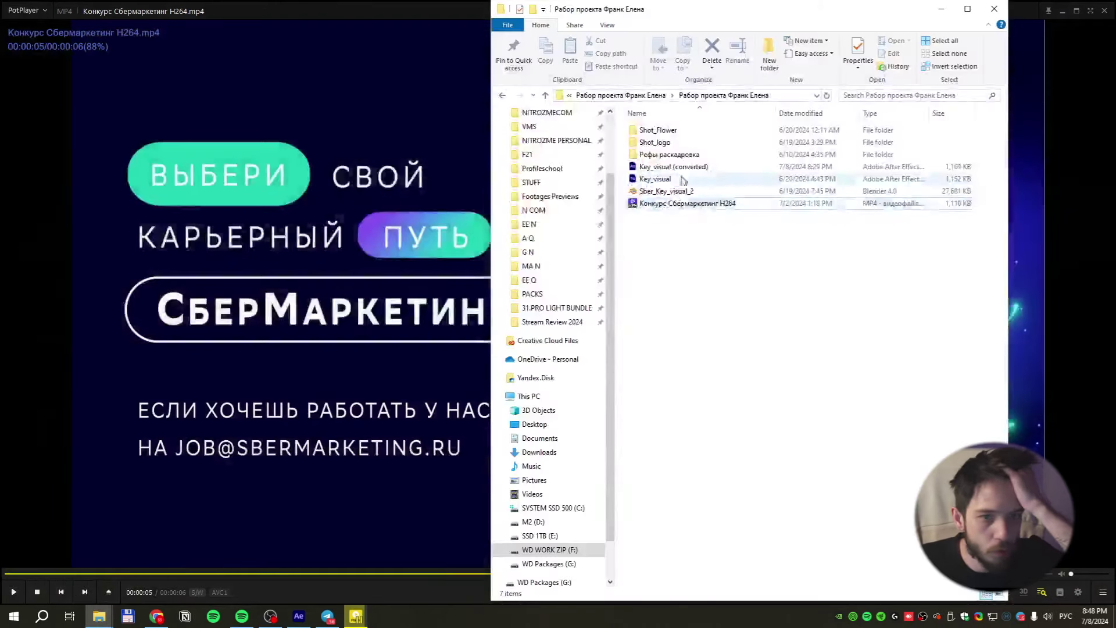
{"action": "double_click", "coordinate": [668, 154]}
{"action": "left_click", "coordinate": [643, 224]}
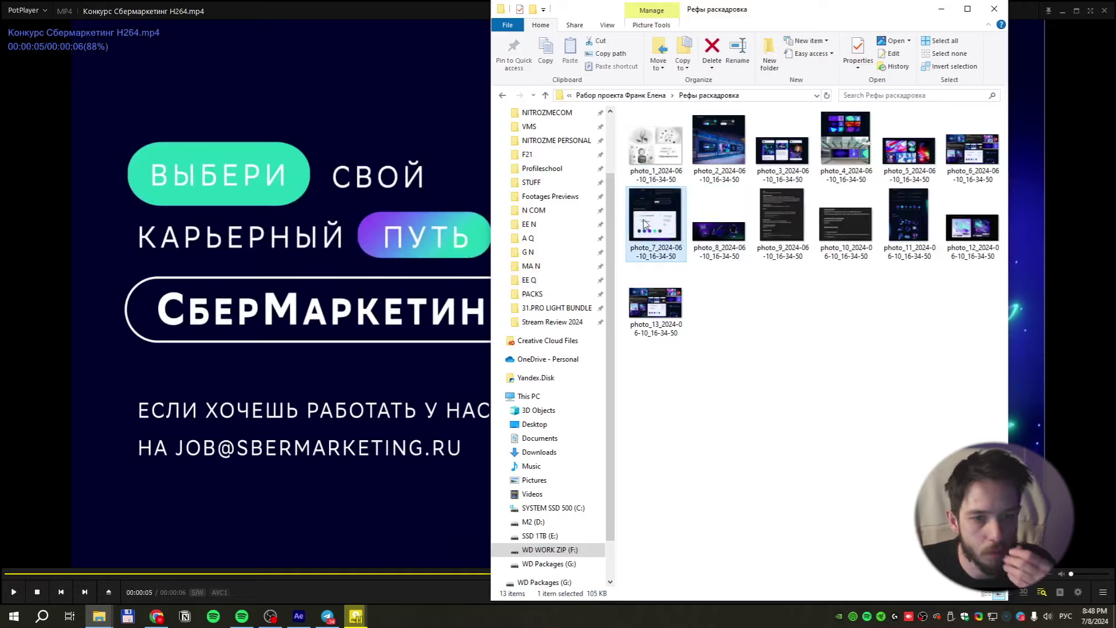
{"action": "double_click", "coordinate": [643, 224]}
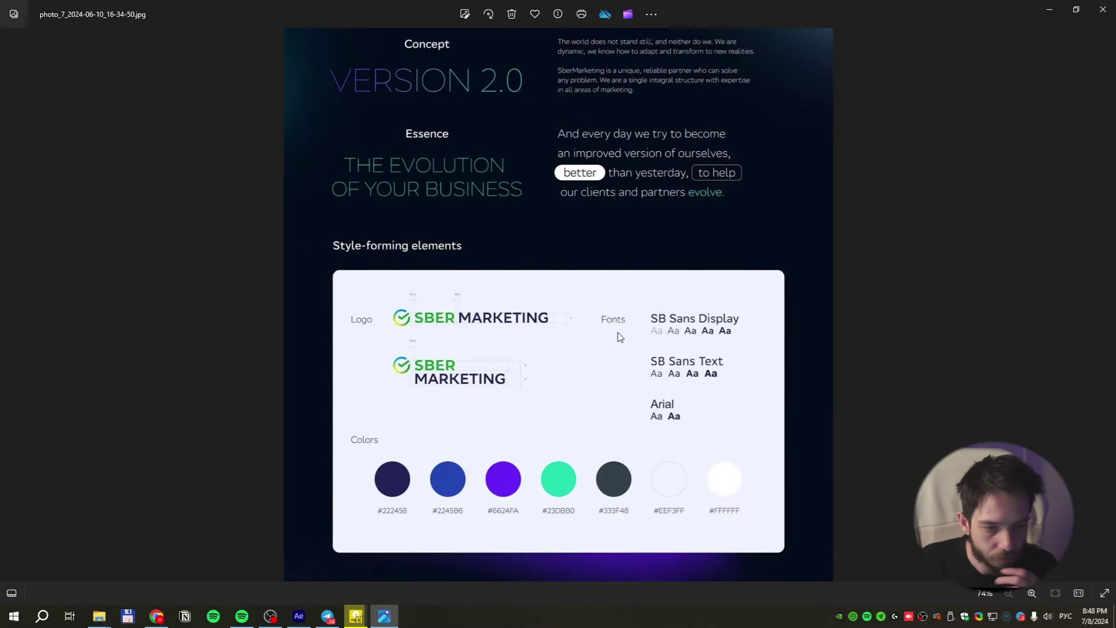
Browse the brand reference images from photo_7 back to photo_2 and examine the Summer Camp post lettering in photo_3 closely
{"action": "key", "text": "Right"}
{"action": "key", "text": "Left"}
{"action": "key", "text": "Left"}
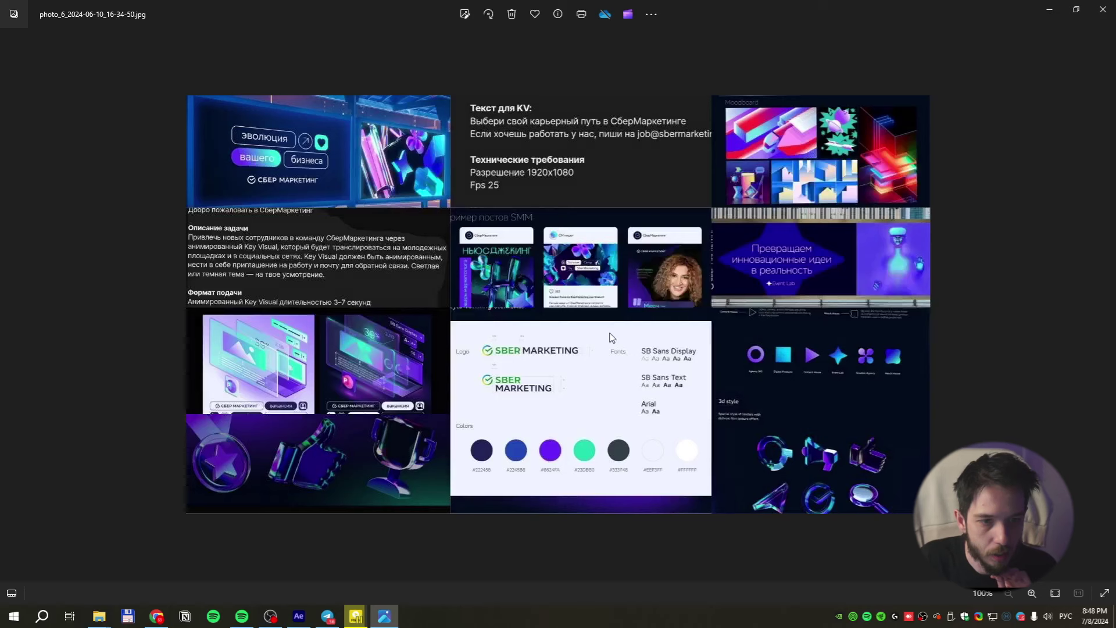
{"action": "key", "text": "Left"}
{"action": "key", "text": "Left"}
{"action": "key", "text": "Left"}
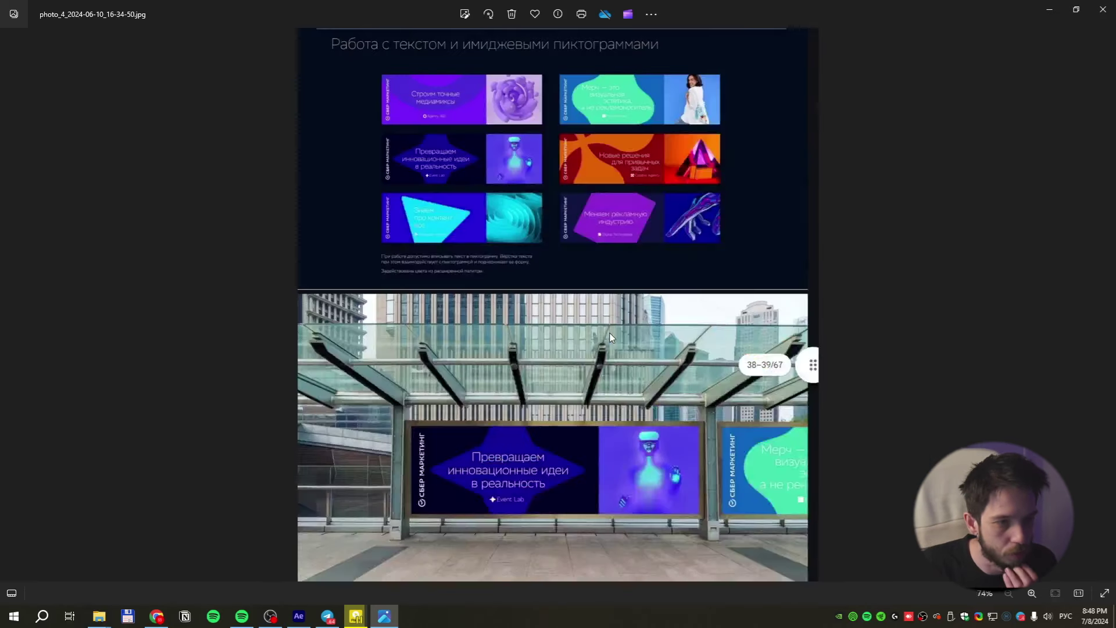
{"action": "key", "text": "Left"}
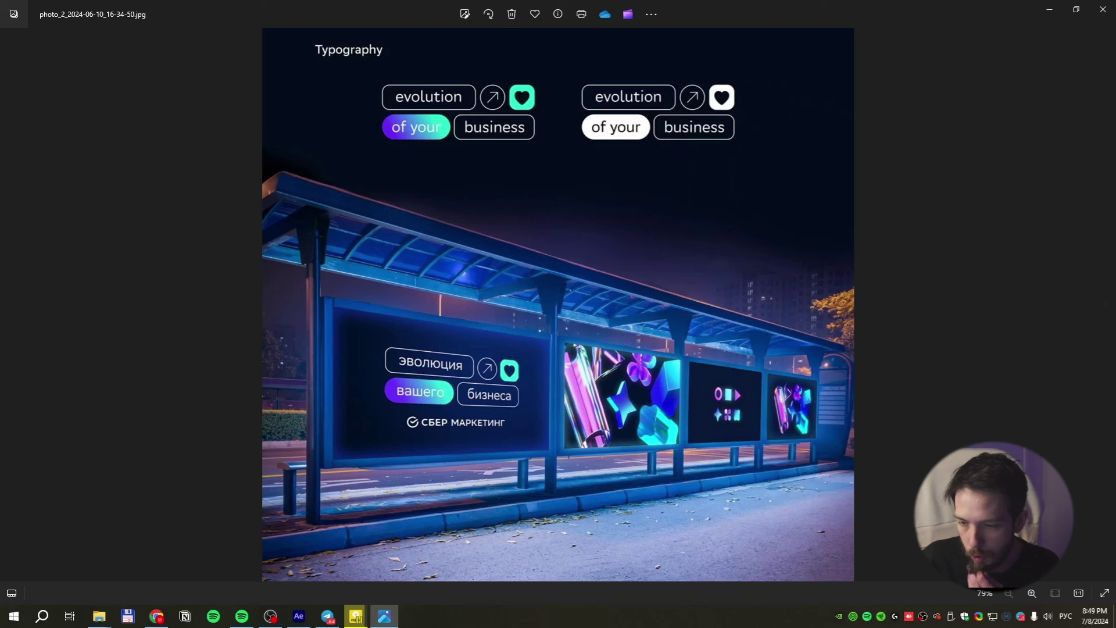
{"action": "left_click", "coordinate": [1099, 15]}
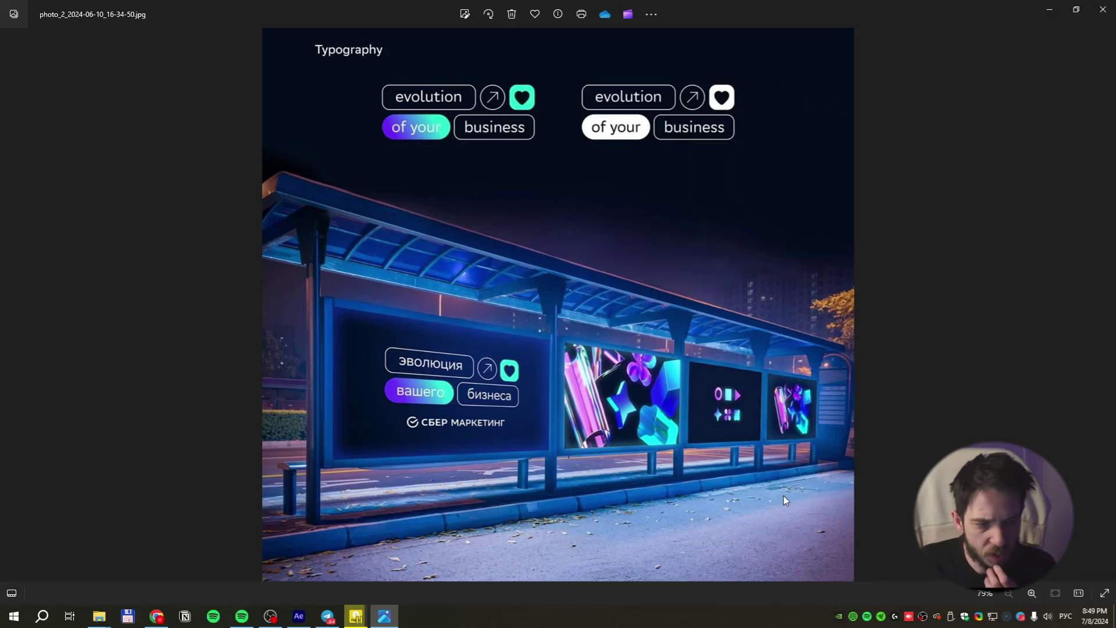
{"action": "key", "text": "Left"}
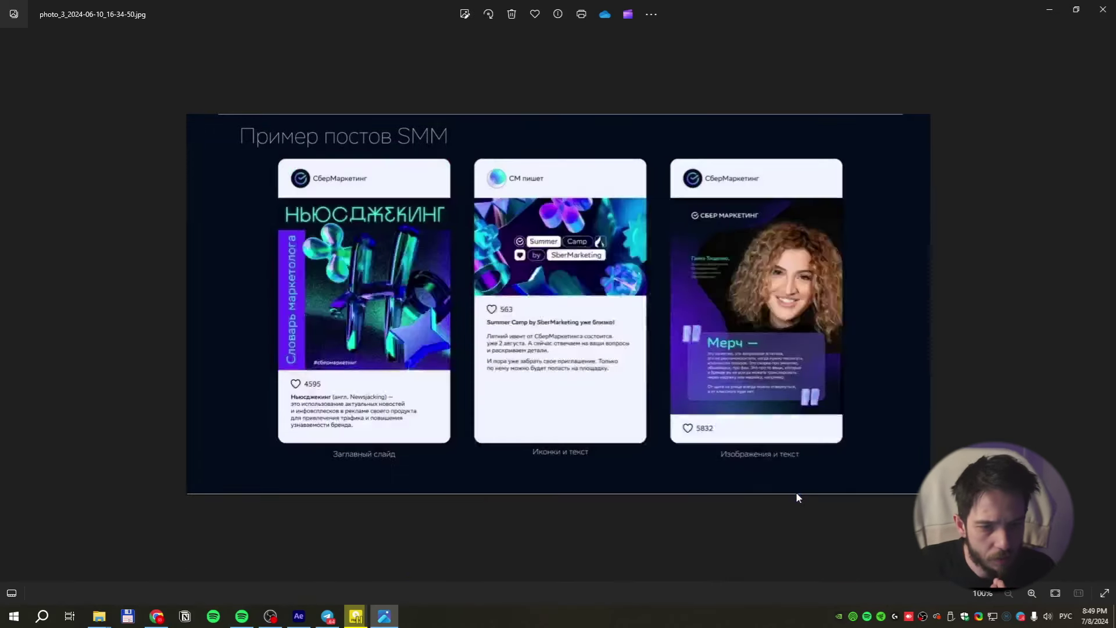
{"action": "scroll", "coordinate": [542, 192], "scroll_direction": "up", "scroll_amount": 5}
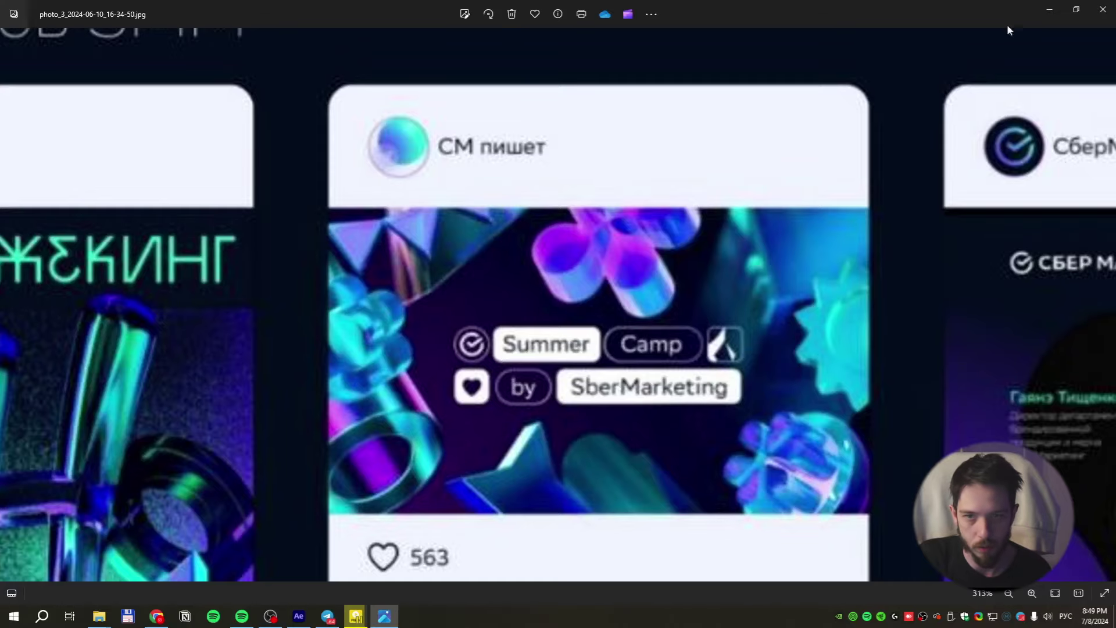
{"action": "left_click", "coordinate": [1102, 9]}
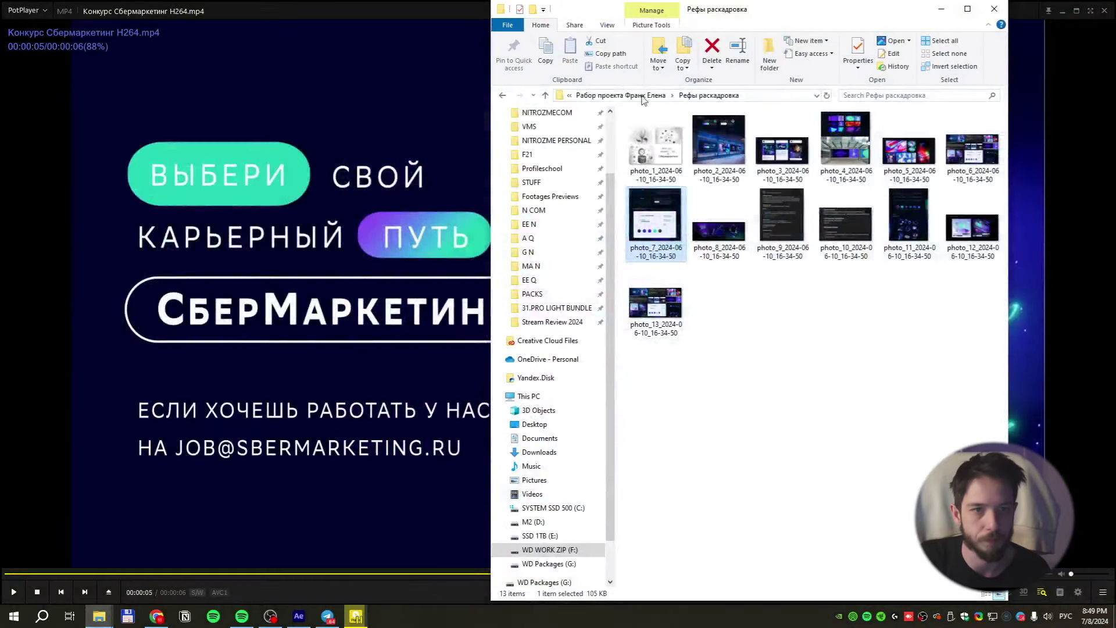
{"action": "left_click", "coordinate": [642, 95]}
{"action": "left_click", "coordinate": [1106, 9]}
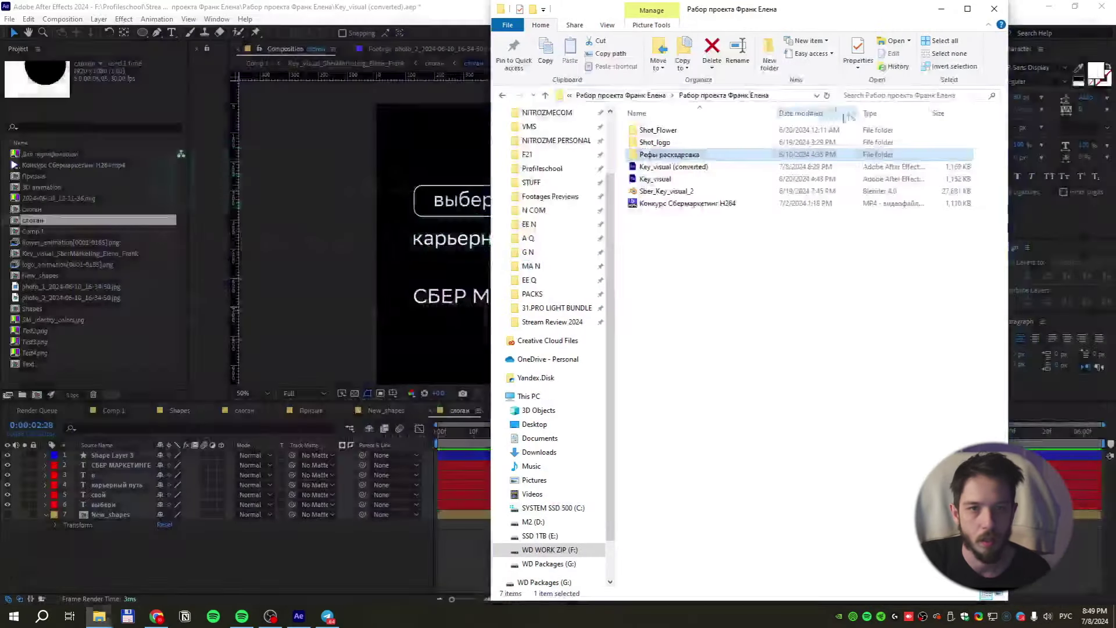
{"action": "left_click", "coordinate": [620, 95]}
{"action": "left_click", "coordinate": [619, 95]}
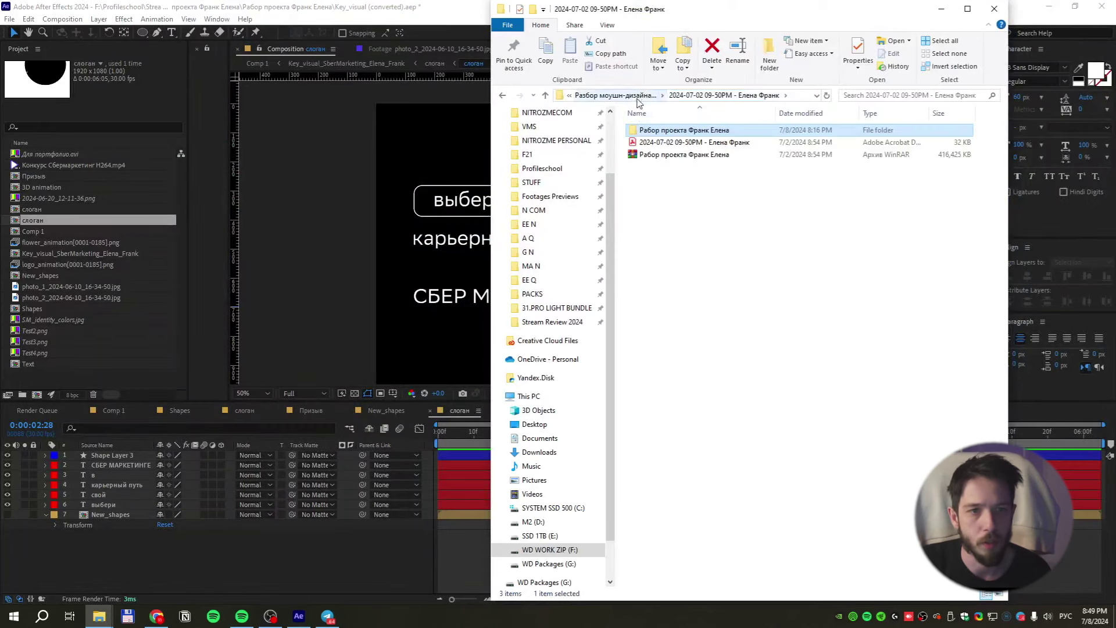
{"action": "left_click", "coordinate": [620, 95]}
{"action": "double_click", "coordinate": [730, 142]}
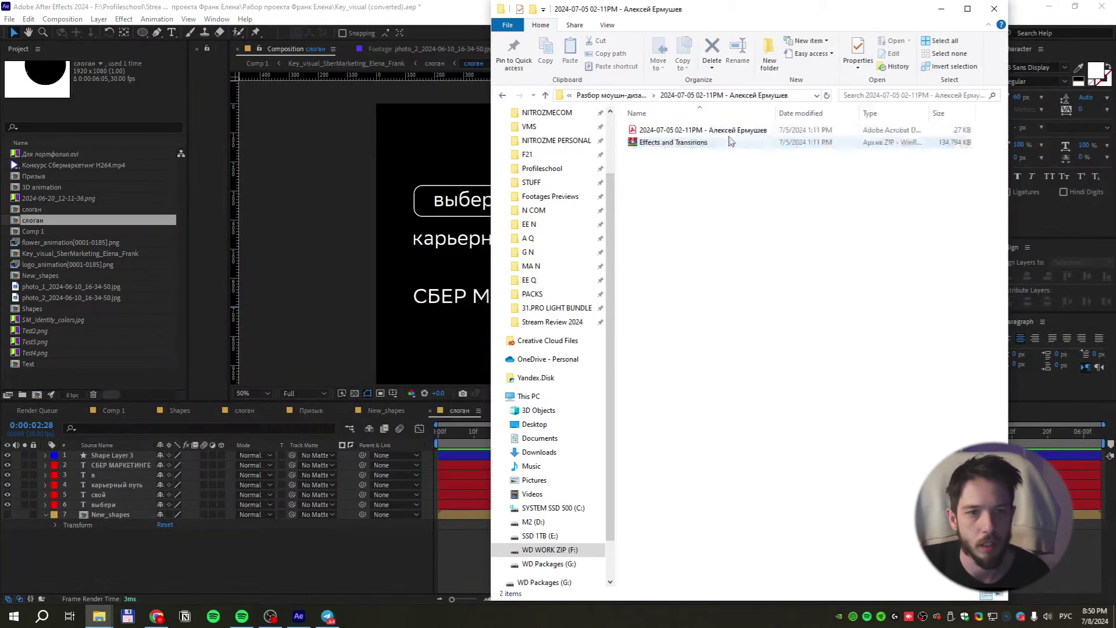
{"action": "right_click", "coordinate": [674, 142]}
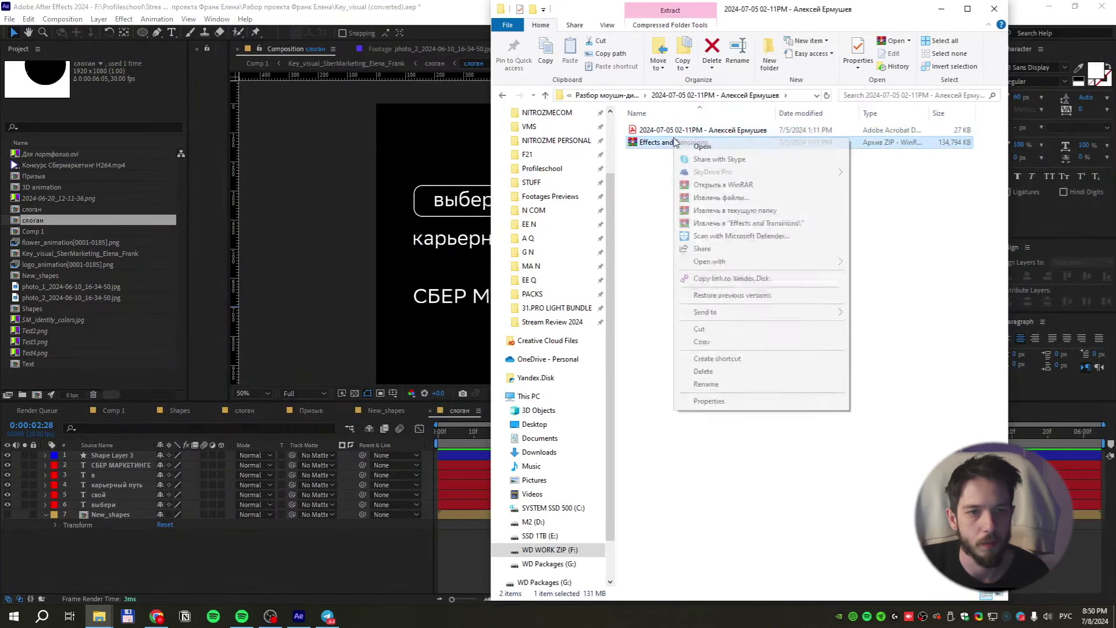
{"action": "left_click", "coordinate": [756, 221]}
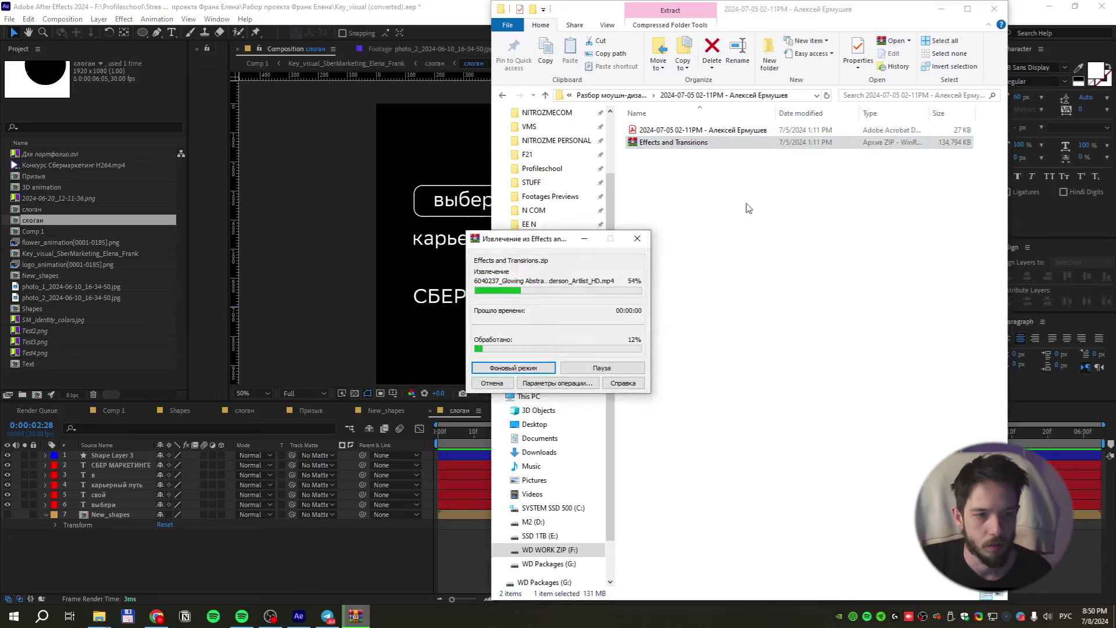
{"action": "double_click", "coordinate": [792, 129]}
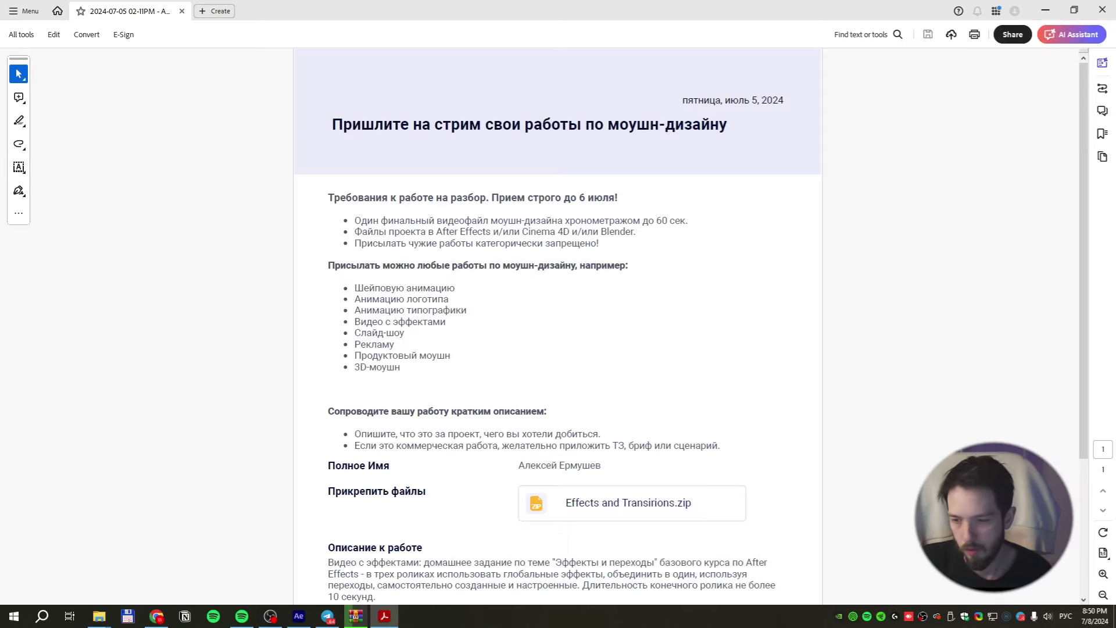
{"action": "scroll", "coordinate": [480, 368], "scroll_direction": "down", "scroll_amount": 3}
{"action": "left_click_drag", "start_coordinate": [440, 395], "coordinate": [608, 398]}
{"action": "left_click", "coordinate": [614, 479]}
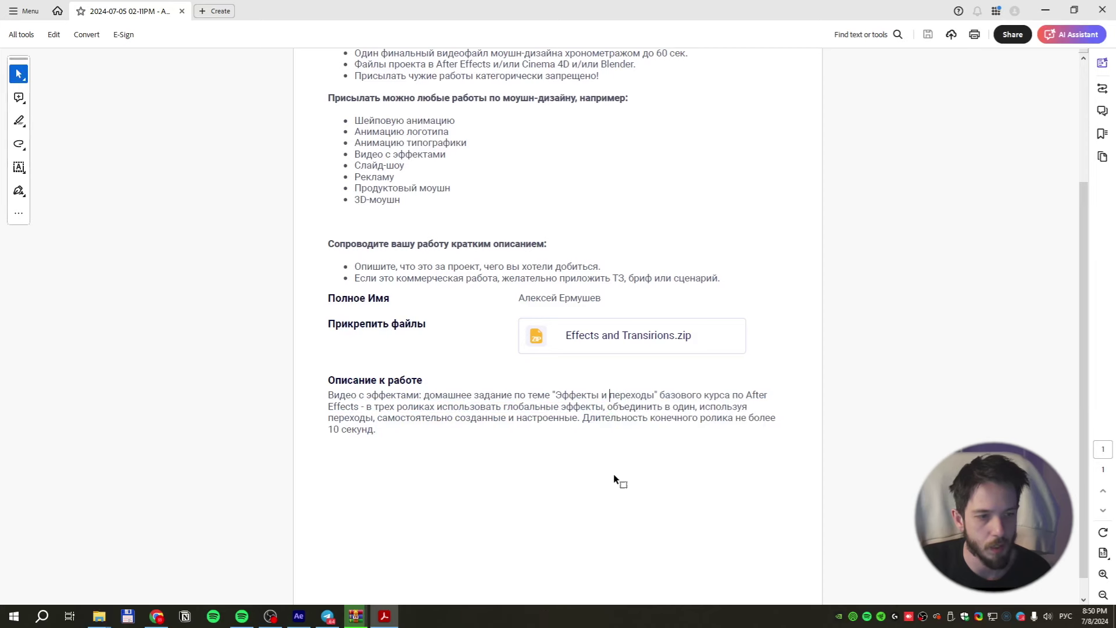
{"action": "left_click", "coordinate": [1107, 8]}
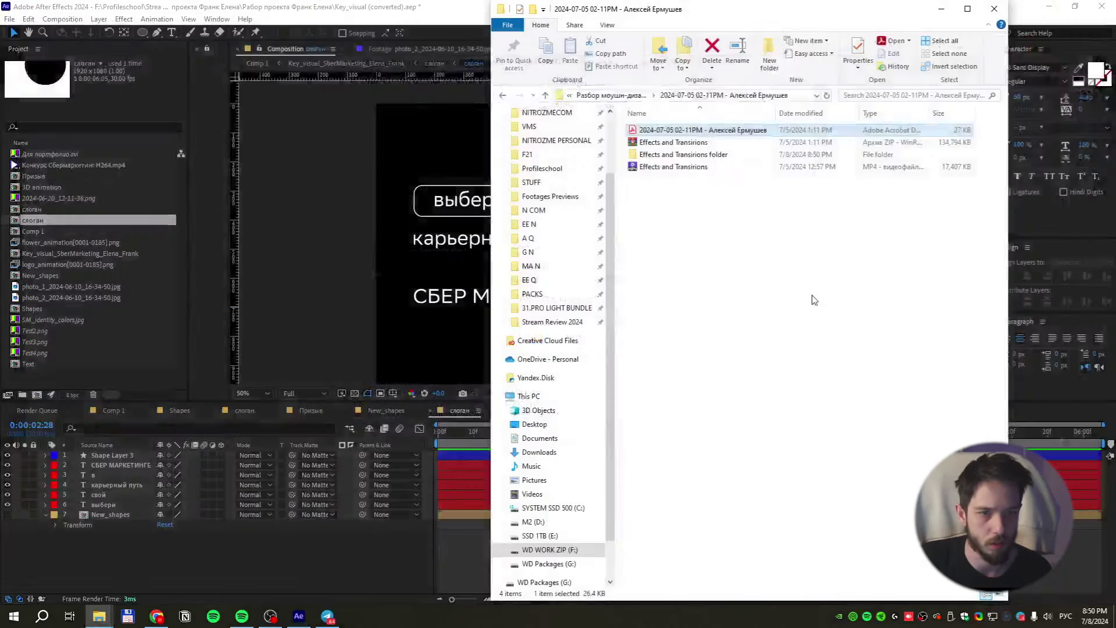
Reopen the 02-11PM student folder, watch Effects and Transirions.mp4 and return to the list of student folders
{"action": "left_click", "coordinate": [627, 95]}
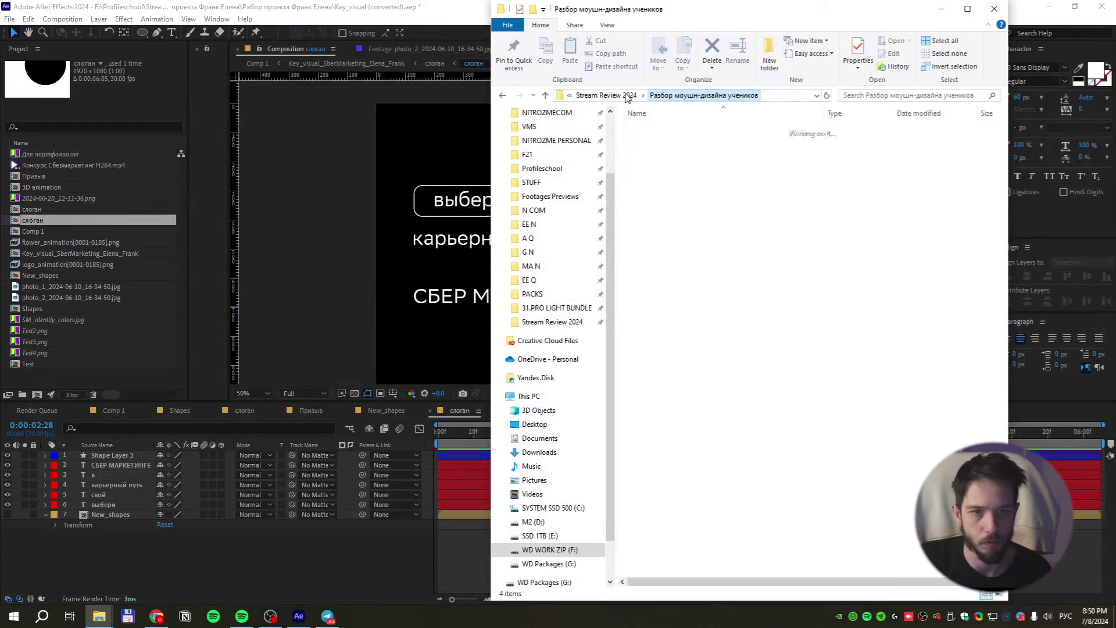
{"action": "double_click", "coordinate": [761, 143]}
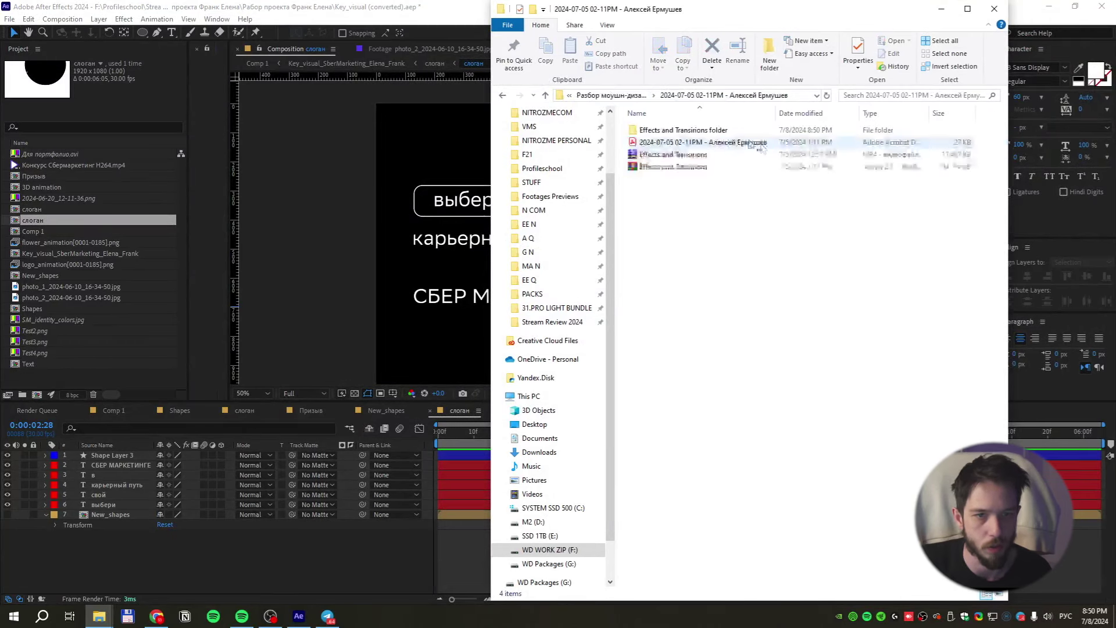
{"action": "left_click", "coordinate": [723, 155]}
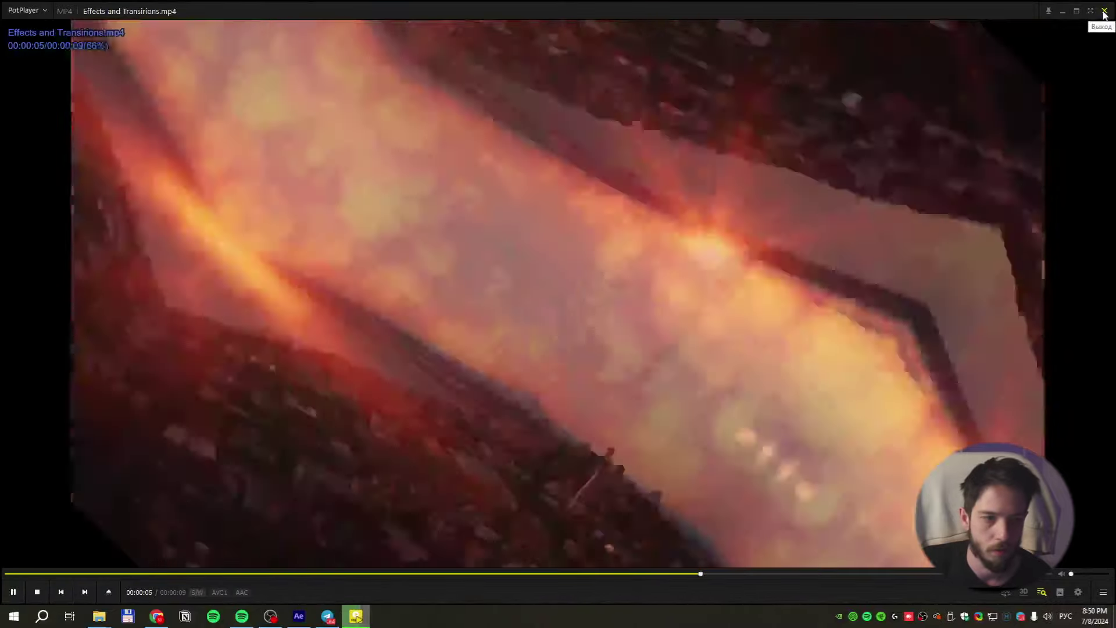
{"action": "left_click", "coordinate": [1104, 11]}
{"action": "left_click", "coordinate": [612, 96]}
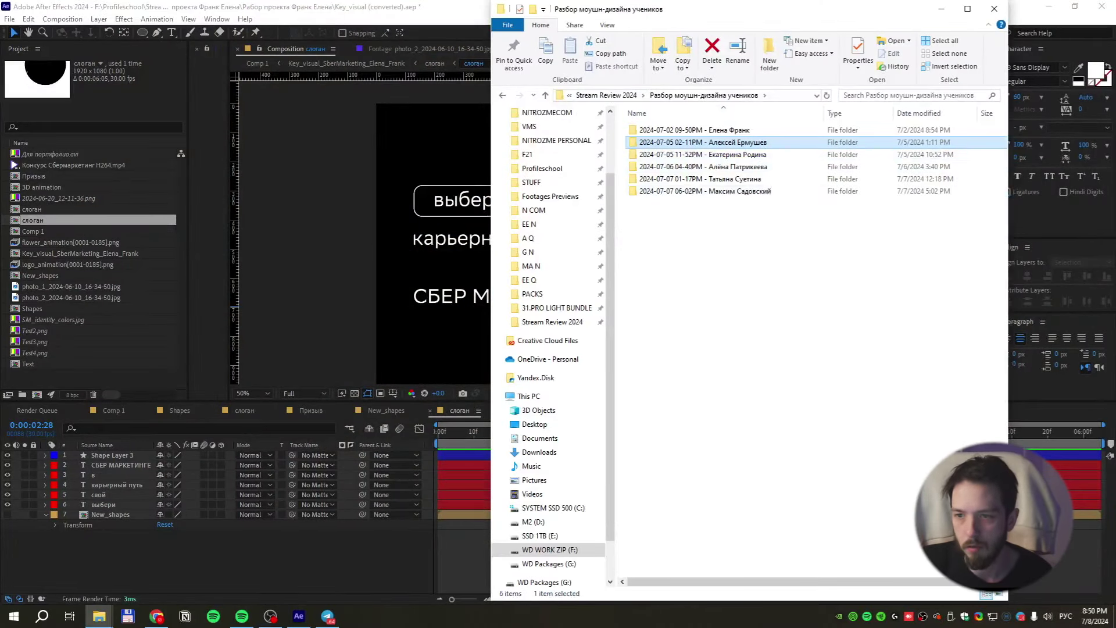
{"action": "key", "text": "alt+Tab"}
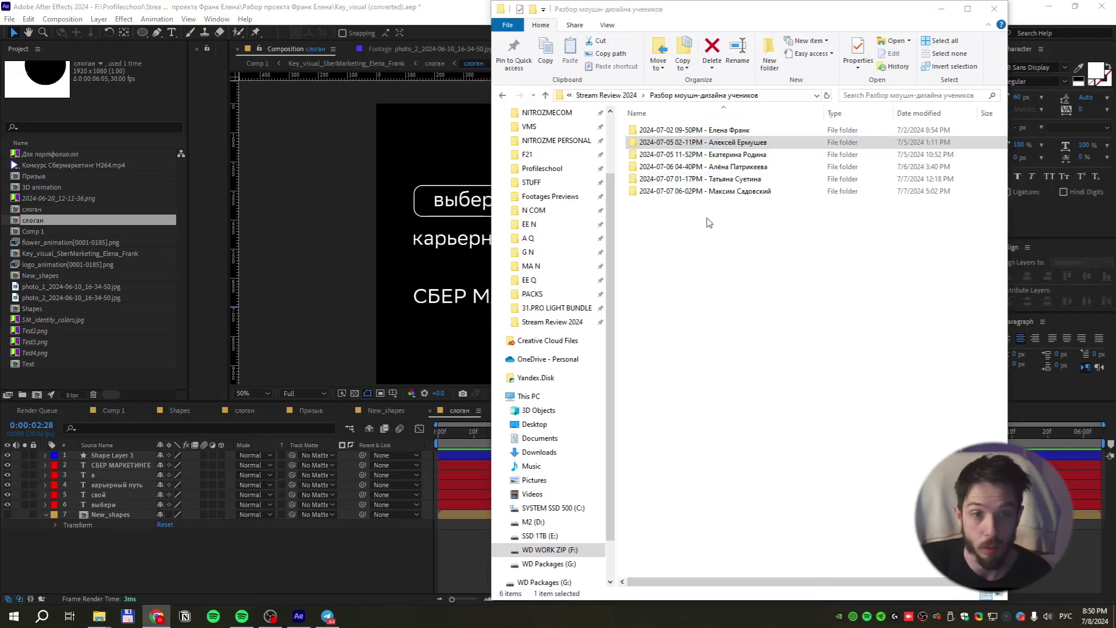
{"action": "double_click", "coordinate": [663, 154]}
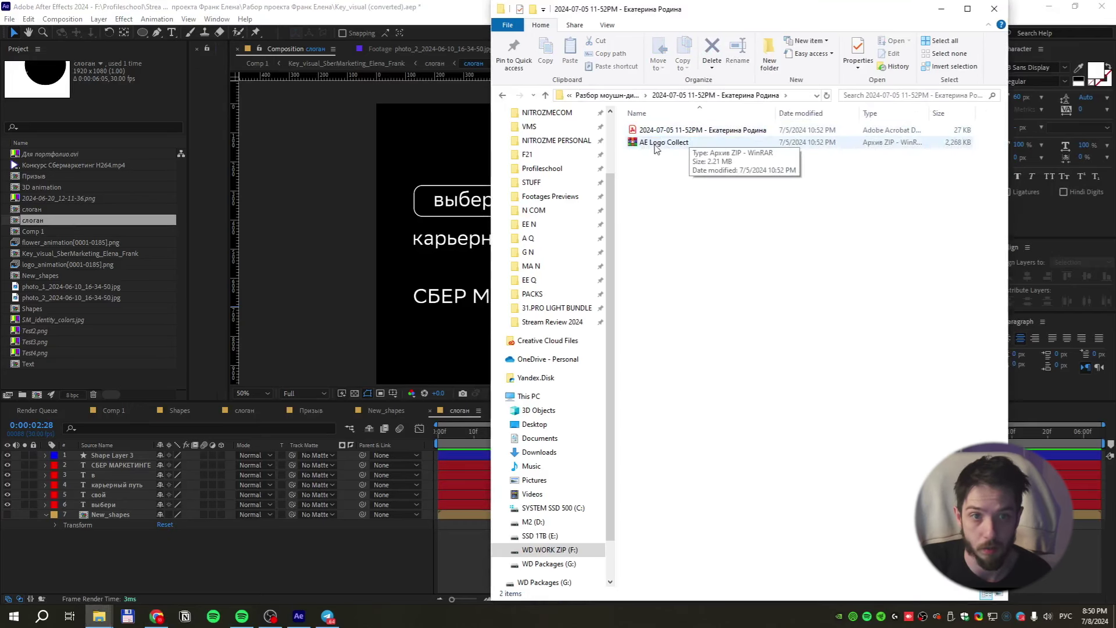
{"action": "right_click", "coordinate": [656, 149]}
{"action": "left_click", "coordinate": [749, 219]}
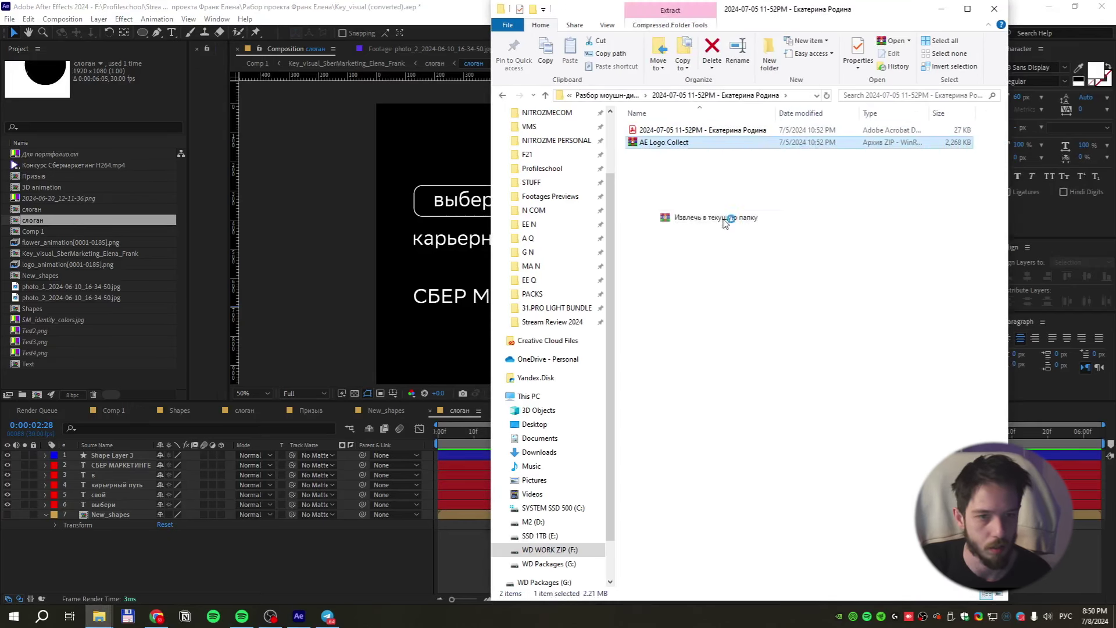
{"action": "left_click", "coordinate": [731, 132]}
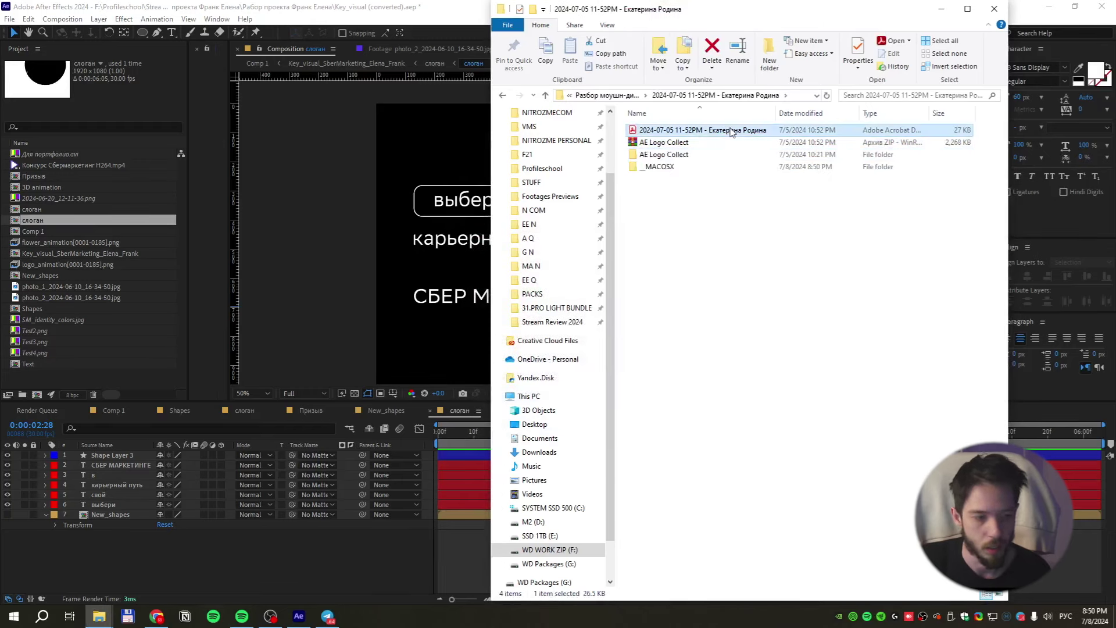
{"action": "double_click", "coordinate": [731, 132]}
{"action": "scroll", "coordinate": [500, 337], "scroll_direction": "down", "scroll_amount": 3}
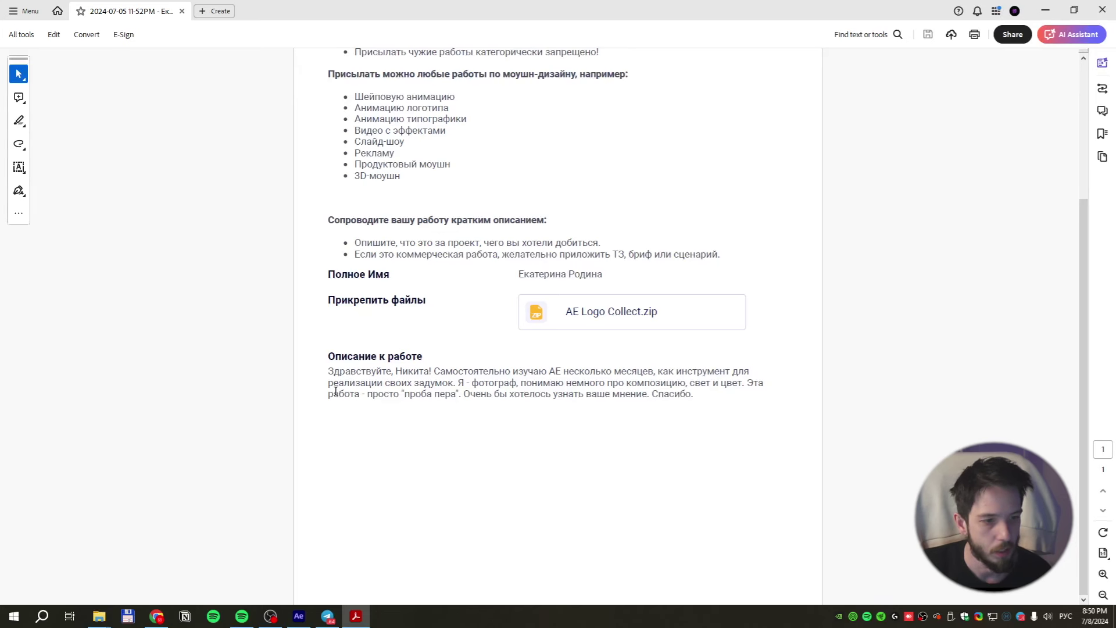
{"action": "left_click_drag", "start_coordinate": [335, 393], "coordinate": [583, 396]}
{"action": "left_click", "coordinate": [462, 423]}
{"action": "scroll", "coordinate": [478, 406], "scroll_direction": "up", "scroll_amount": 3}
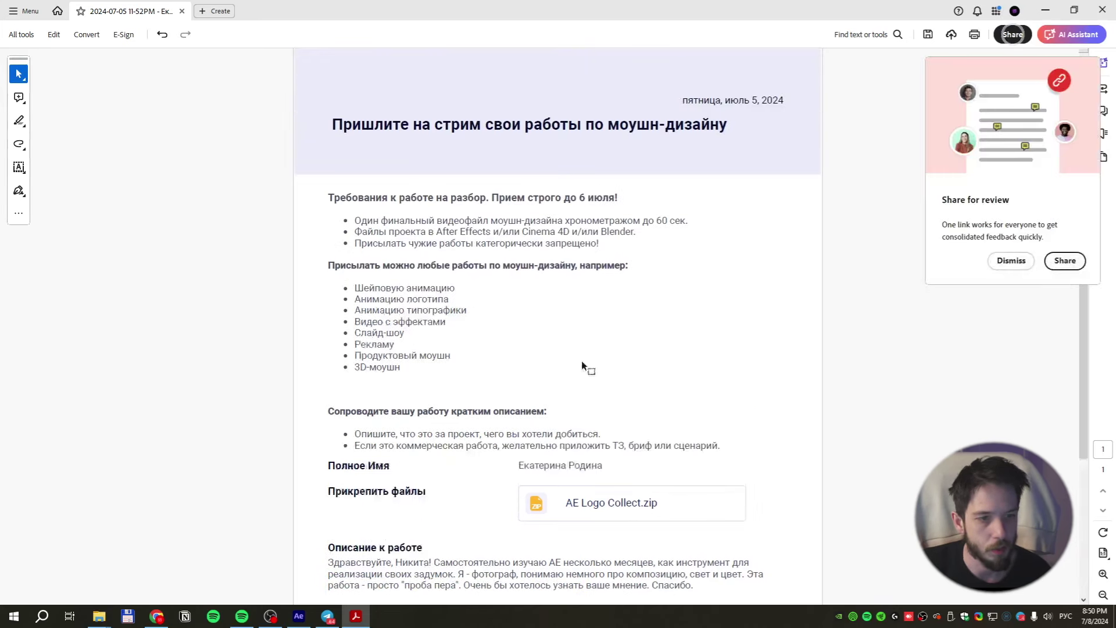
{"action": "left_click", "coordinate": [1102, 10]}
Open the AE Logo Collect folder and play AE Logo Common.mp4, pausing it to examine the three logo formats
{"action": "left_click", "coordinate": [617, 331]}
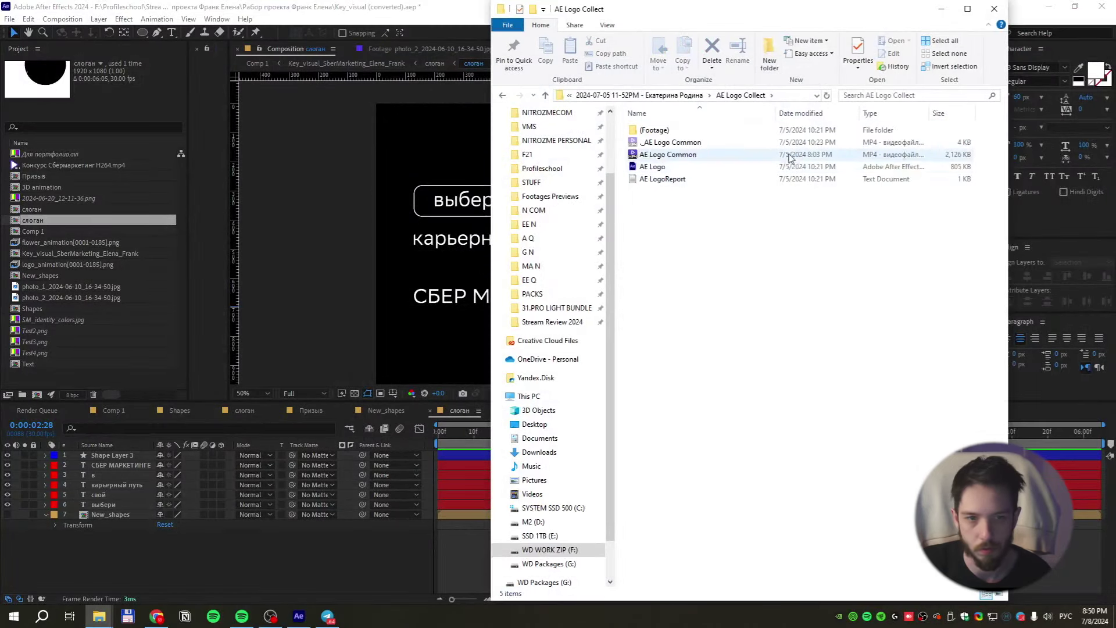
{"action": "left_click", "coordinate": [730, 173]}
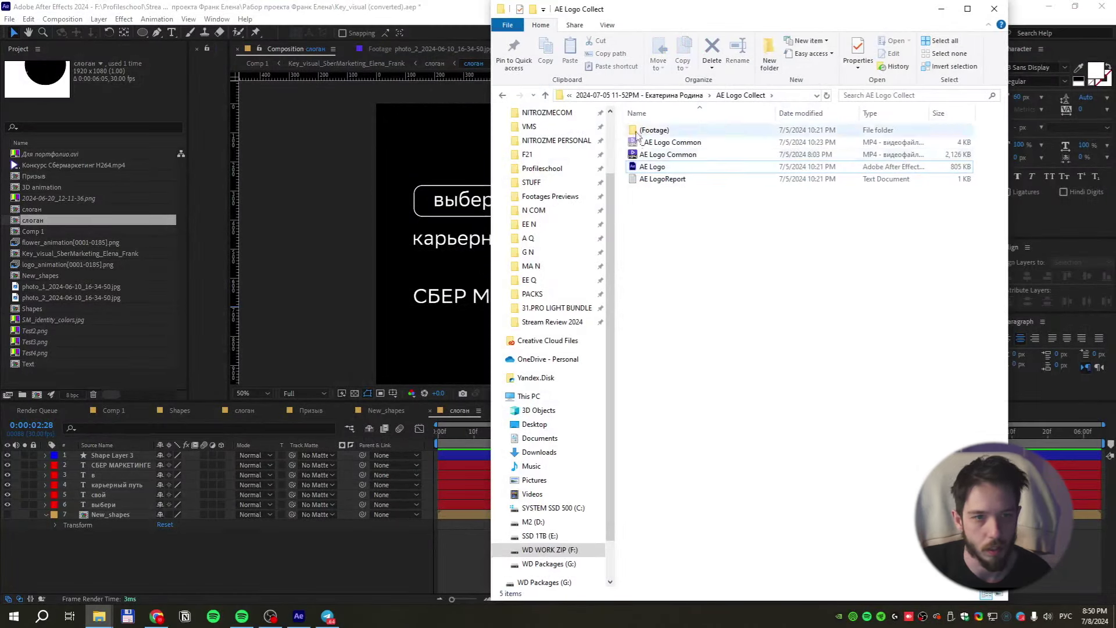
{"action": "double_click", "coordinate": [698, 154]}
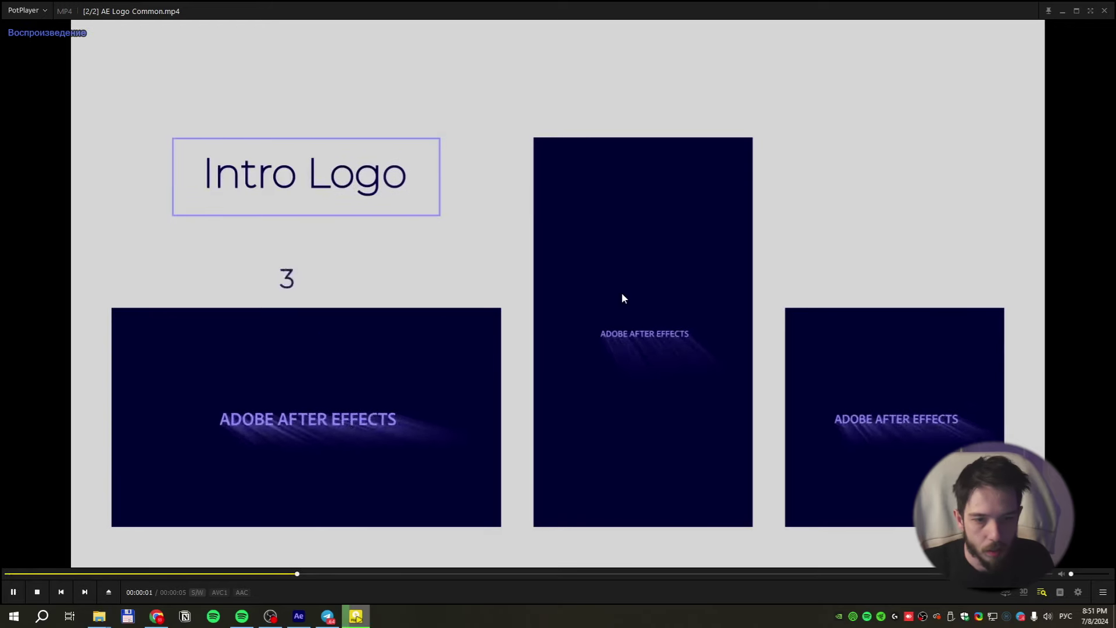
{"action": "key", "text": "space"}
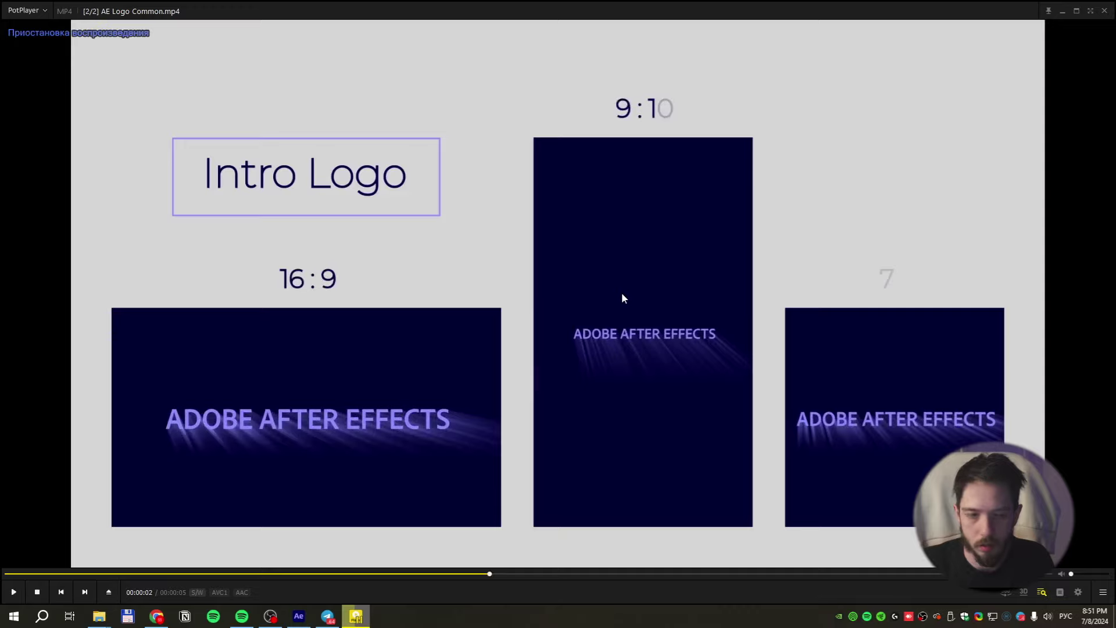
{"action": "left_click", "coordinate": [1104, 11]}
Open the AE Logo project in After Effects without saving Key_visual, accept the version conversion and maximize the window
{"action": "left_click", "coordinate": [653, 167]}
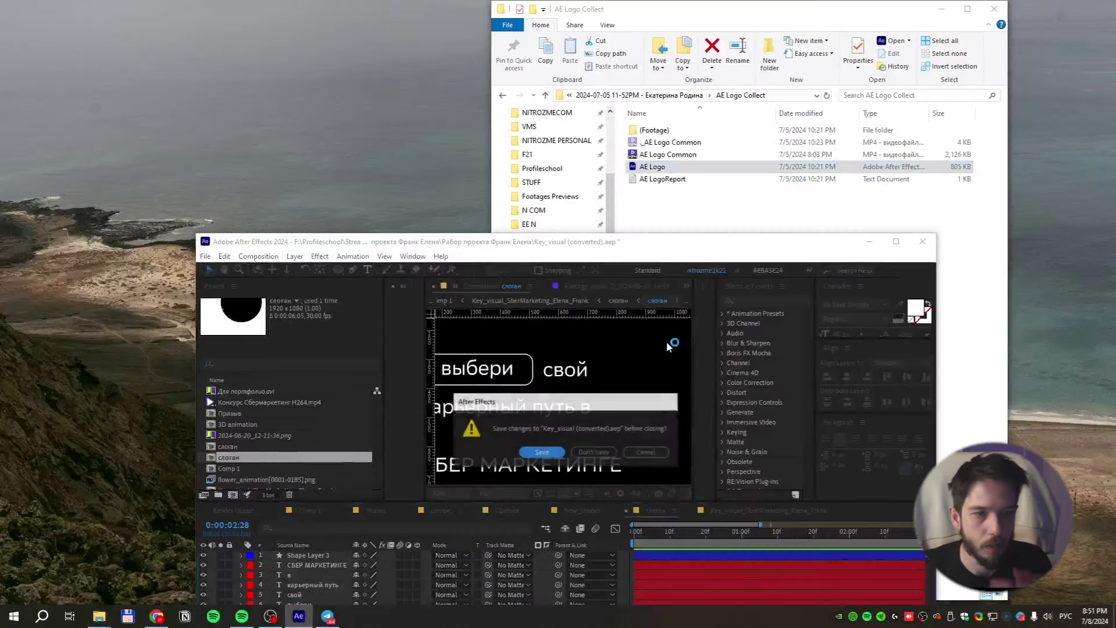
{"action": "left_click", "coordinate": [599, 453]}
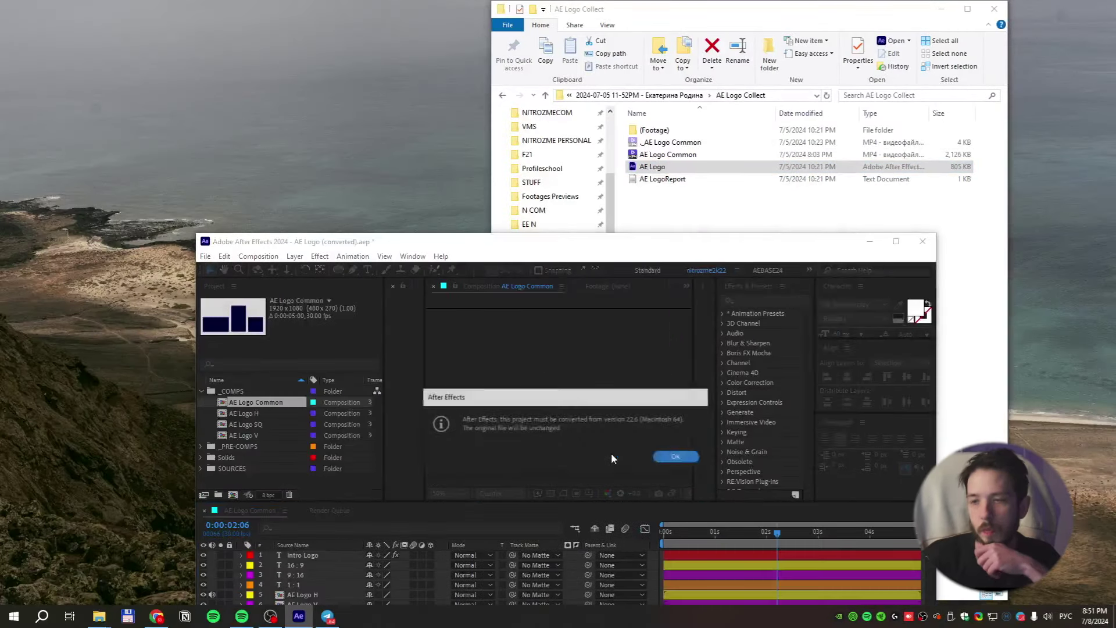
{"action": "left_click", "coordinate": [816, 451]}
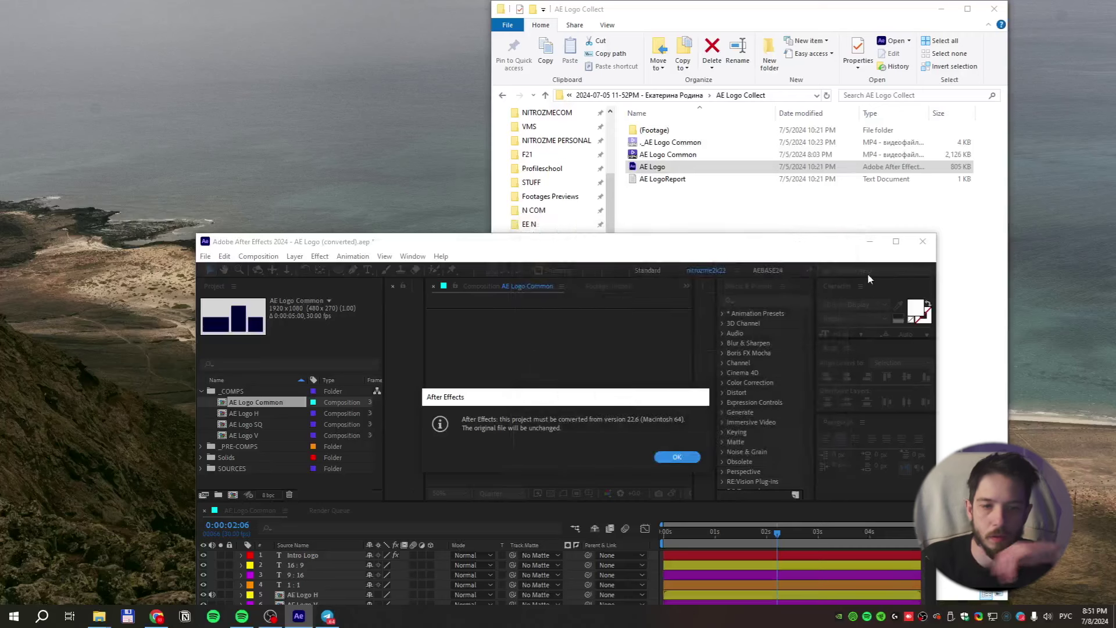
{"action": "left_click", "coordinate": [675, 458]}
{"action": "left_click", "coordinate": [722, 461]}
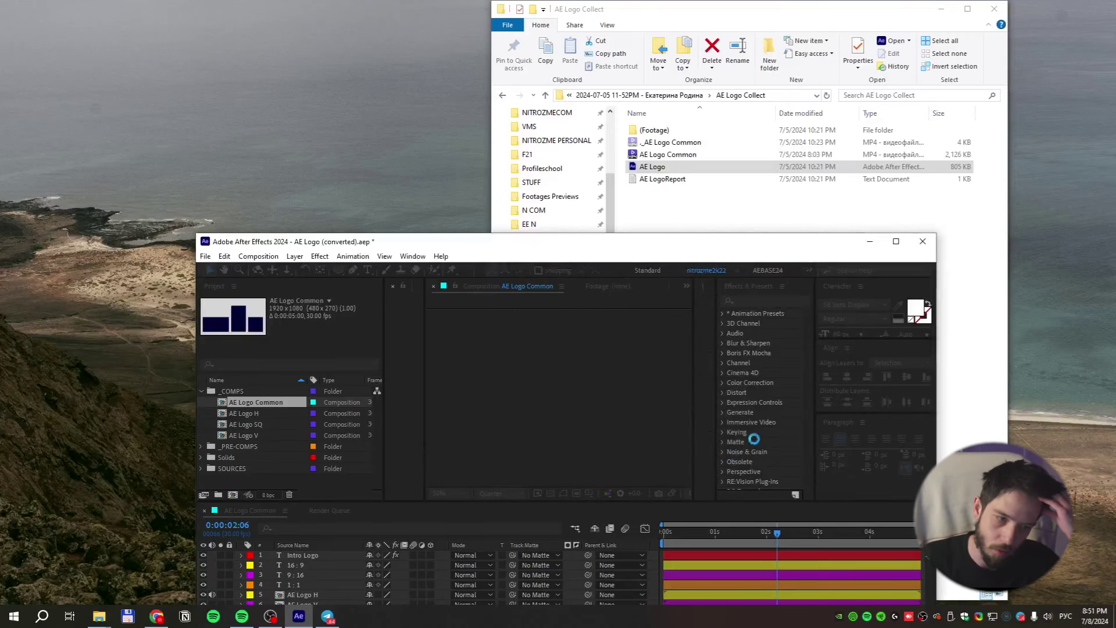
{"action": "left_click", "coordinate": [899, 241]}
Widen the composition viewer and scrub through the AE Logo Common composition
{"action": "scroll", "coordinate": [615, 307], "scroll_direction": "down", "scroll_amount": 3}
{"action": "left_click", "coordinate": [474, 393]}
{"action": "left_click", "coordinate": [476, 421]}
{"action": "left_click_drag", "start_coordinate": [399, 261], "coordinate": [257, 266]}
{"action": "left_click_drag", "start_coordinate": [501, 435], "coordinate": [713, 440]}
Open the nested AE Logo H composition and return the playhead to its first frame
{"action": "left_click", "coordinate": [125, 515]}
{"action": "left_click", "coordinate": [132, 494]}
{"action": "double_click", "coordinate": [132, 495]}
{"action": "left_click_drag", "start_coordinate": [450, 431], "coordinate": [378, 431]}
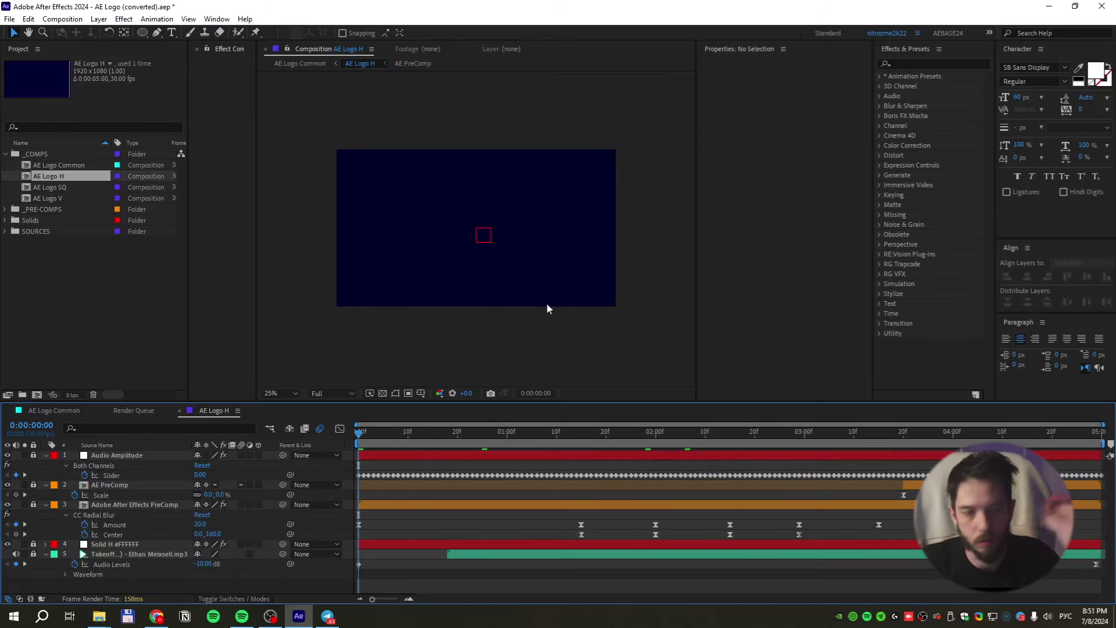
Preview the AE Logo H animation and scrub to 0:00:01:05 to examine the scattered letters
{"action": "key", "text": "period"}
{"action": "key", "text": "comma"}
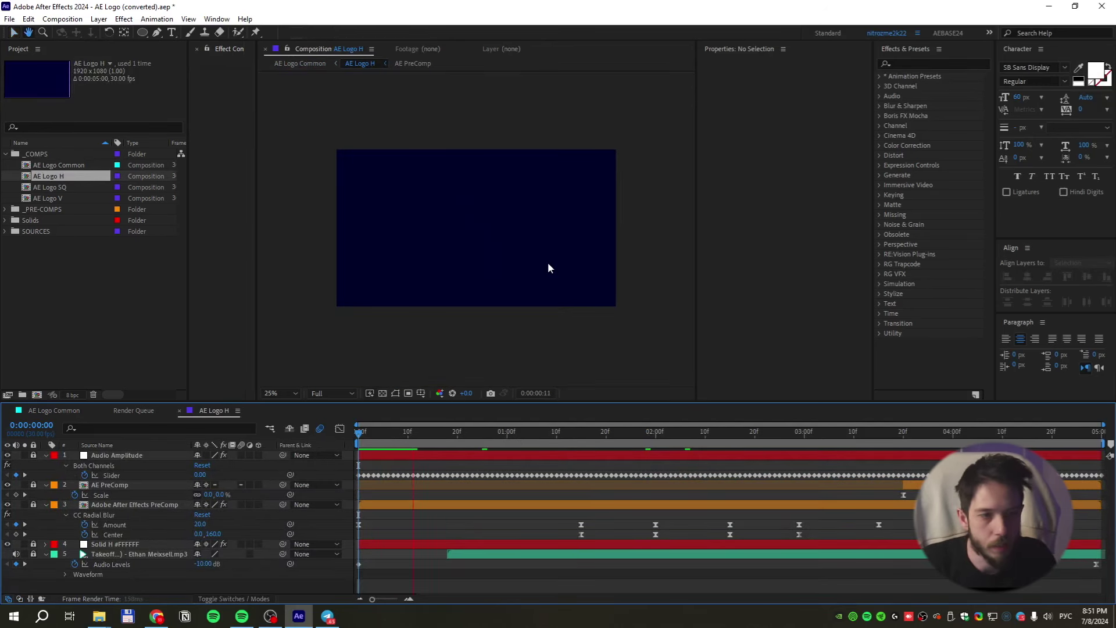
{"action": "key", "text": "space"}
{"action": "left_click_drag", "start_coordinate": [424, 436], "coordinate": [532, 438]}
Change the renderer option in the project settings and apply it
{"action": "left_click", "coordinate": [9, 18]}
{"action": "left_click", "coordinate": [63, 456]}
{"action": "left_click", "coordinate": [411, 150]}
{"action": "left_click", "coordinate": [410, 161]}
{"action": "left_click", "coordinate": [620, 529]}
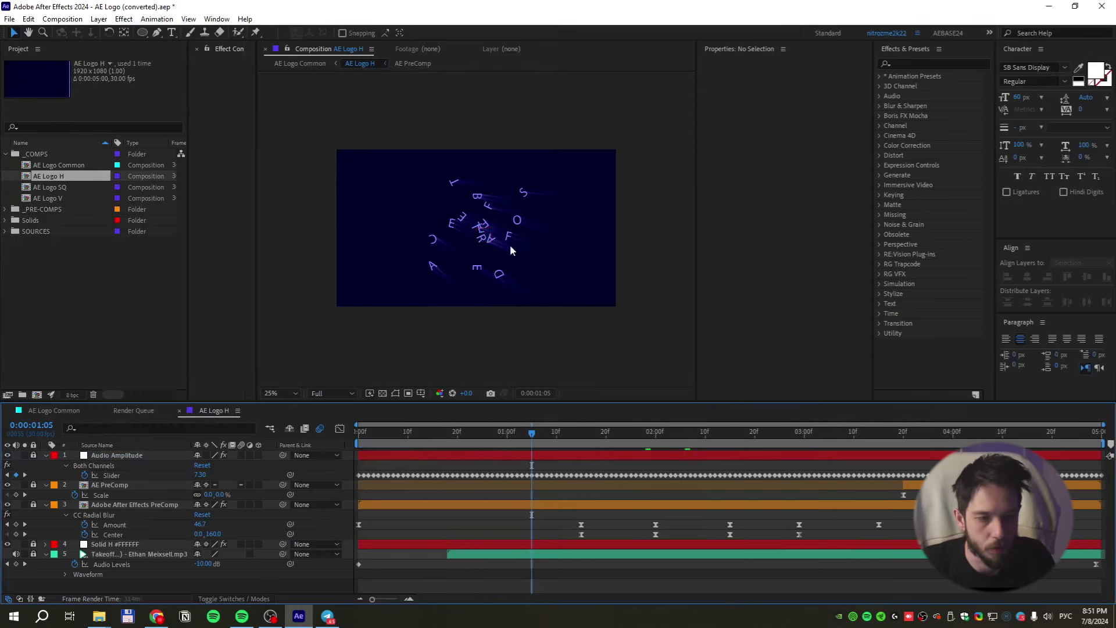
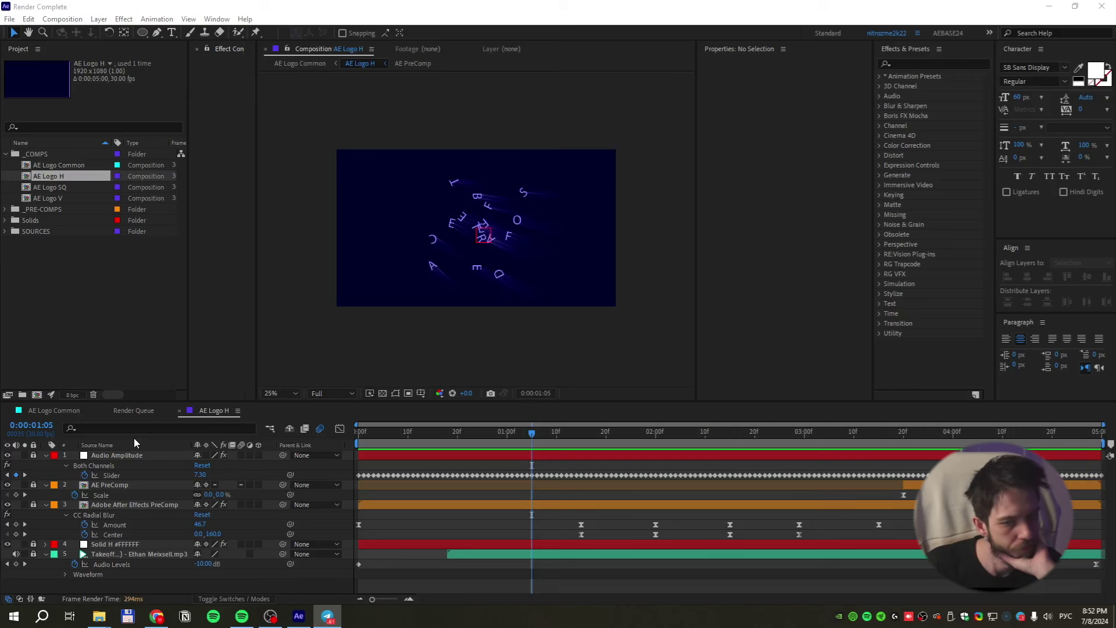
Preview the AE Logo H animation from its first frame and scrub to the assembled title at 0:00:01:27
{"action": "left_click_drag", "start_coordinate": [401, 434], "coordinate": [322, 451]}
{"action": "key", "text": "space"}
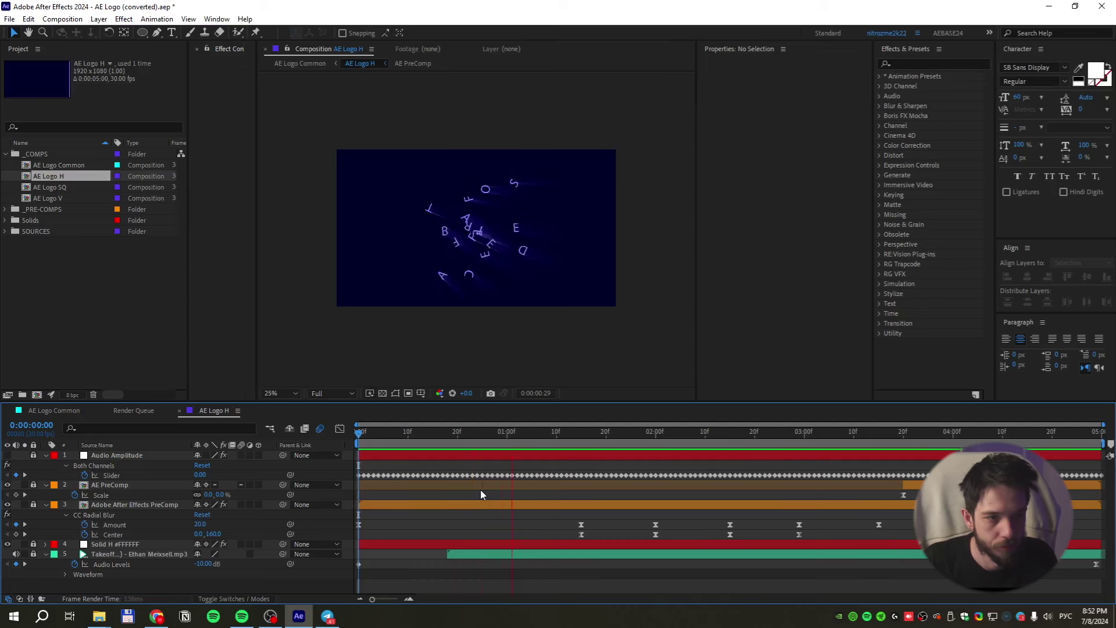
{"action": "key", "text": "space"}
{"action": "left_click_drag", "start_coordinate": [703, 436], "coordinate": [626, 443]}
{"action": "key", "text": "Page_Up"}
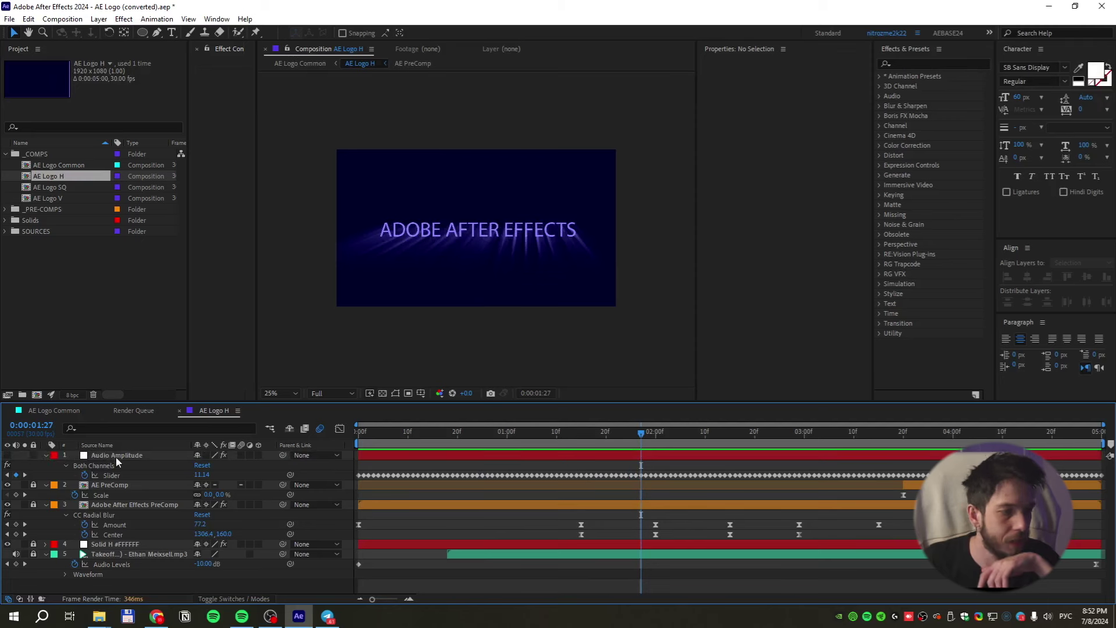
Unlock the Audio Amplitude, music and Solid H layers and check their effects, with the composition viewer zoomed to 50%
{"action": "left_click", "coordinate": [42, 458]}
{"action": "scroll", "coordinate": [494, 279], "scroll_direction": "up", "scroll_amount": 2}
{"action": "left_click_drag", "start_coordinate": [256, 179], "coordinate": [365, 178]}
{"action": "left_click", "coordinate": [65, 465]}
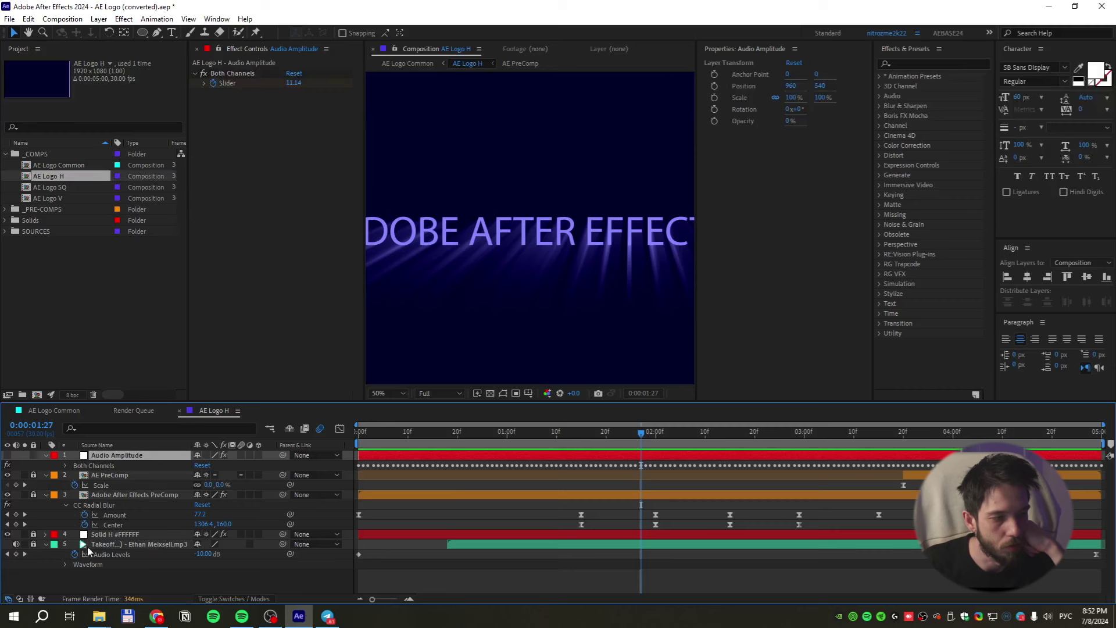
{"action": "left_click", "coordinate": [33, 545]}
{"action": "left_click", "coordinate": [85, 543]}
{"action": "left_click", "coordinate": [33, 533]}
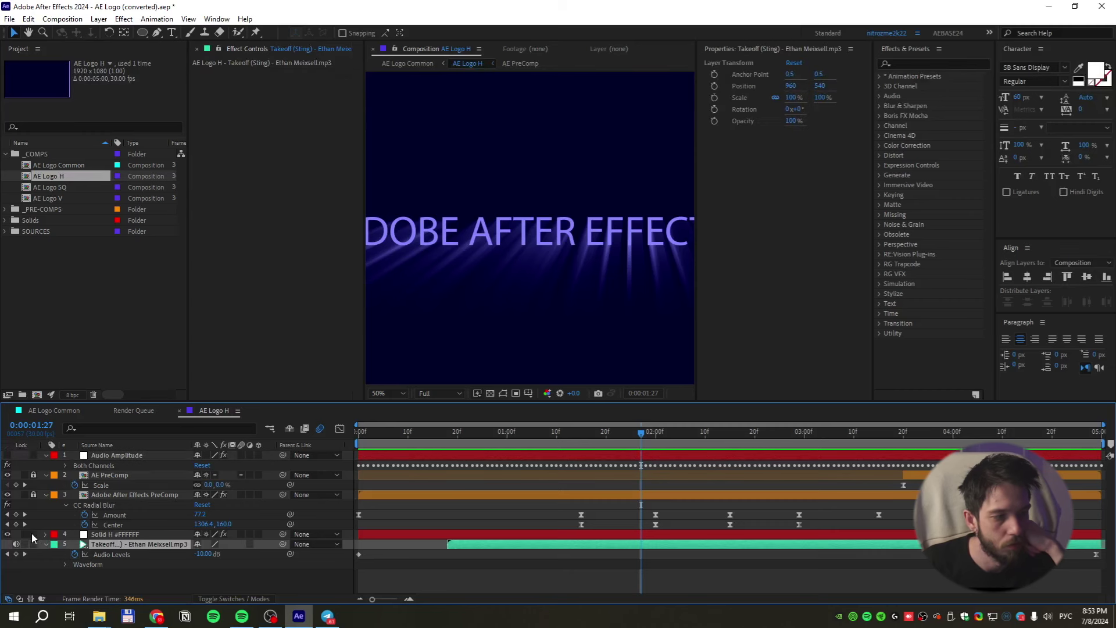
{"action": "left_click", "coordinate": [104, 535]}
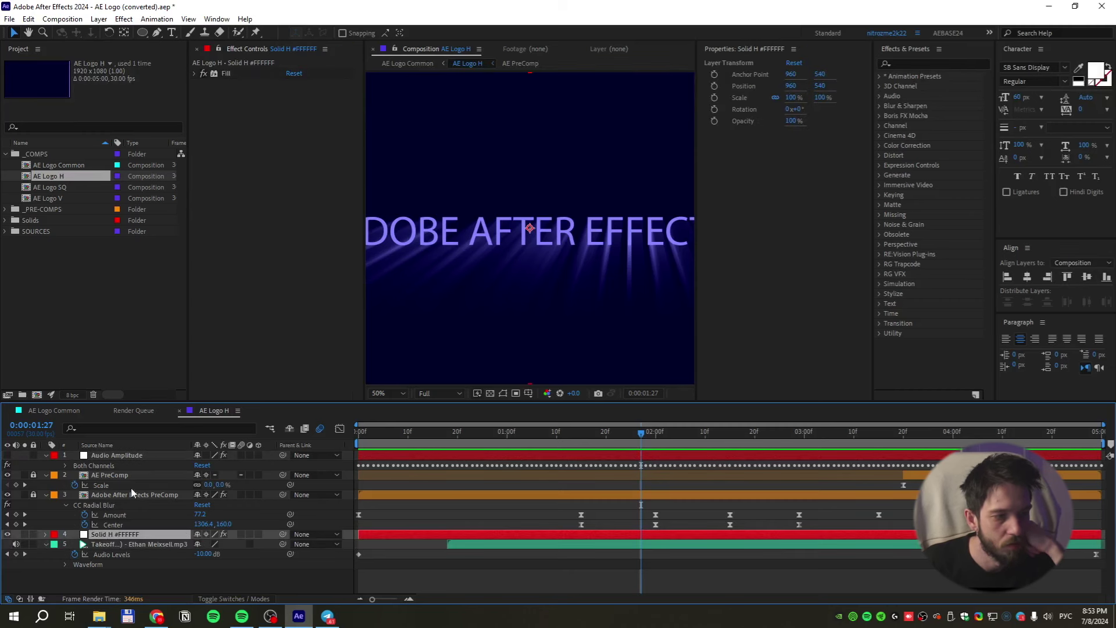
Unlock the Adobe After Effects PreComp layer, look inside its composition, and return to AE Logo H
{"action": "left_click", "coordinate": [62, 492]}
{"action": "left_click", "coordinate": [33, 495]}
{"action": "double_click", "coordinate": [97, 495]}
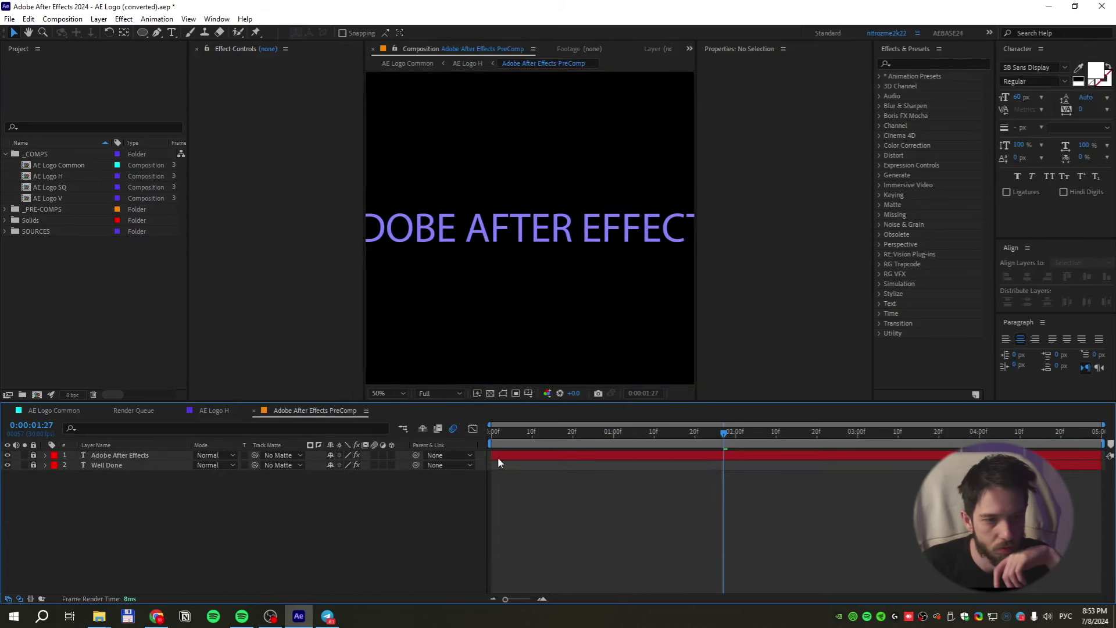
{"action": "left_click", "coordinate": [216, 410]}
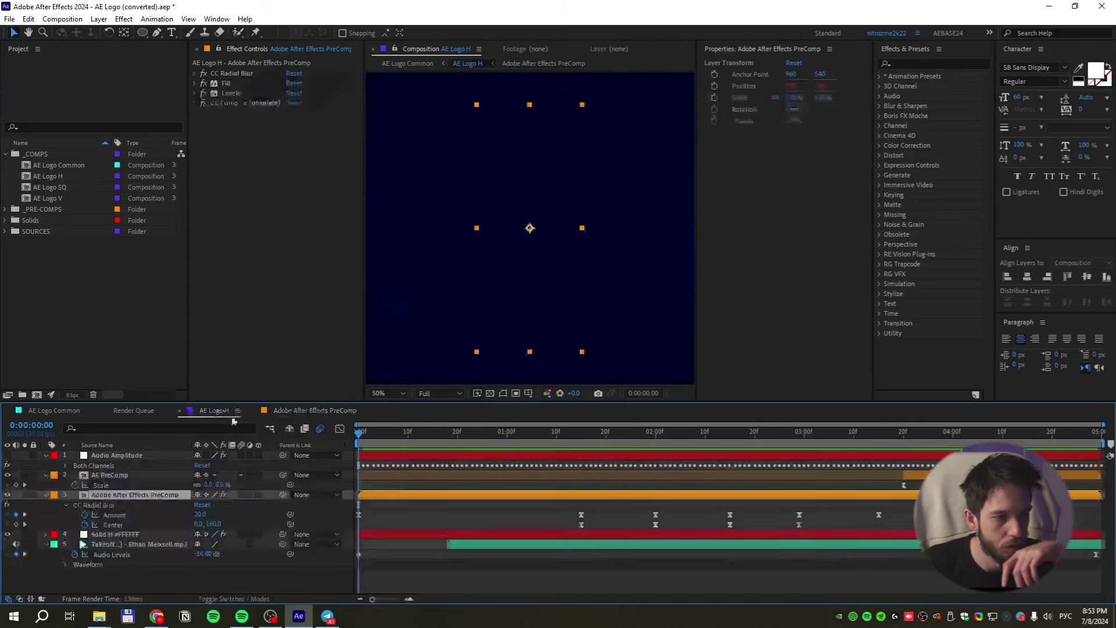
Compare the soloed Adobe After Effects PreComp layer at 0:00:01:09 with its CC Composite effect off and on
{"action": "left_click_drag", "start_coordinate": [359, 433], "coordinate": [551, 453]}
{"action": "left_click", "coordinate": [195, 103]}
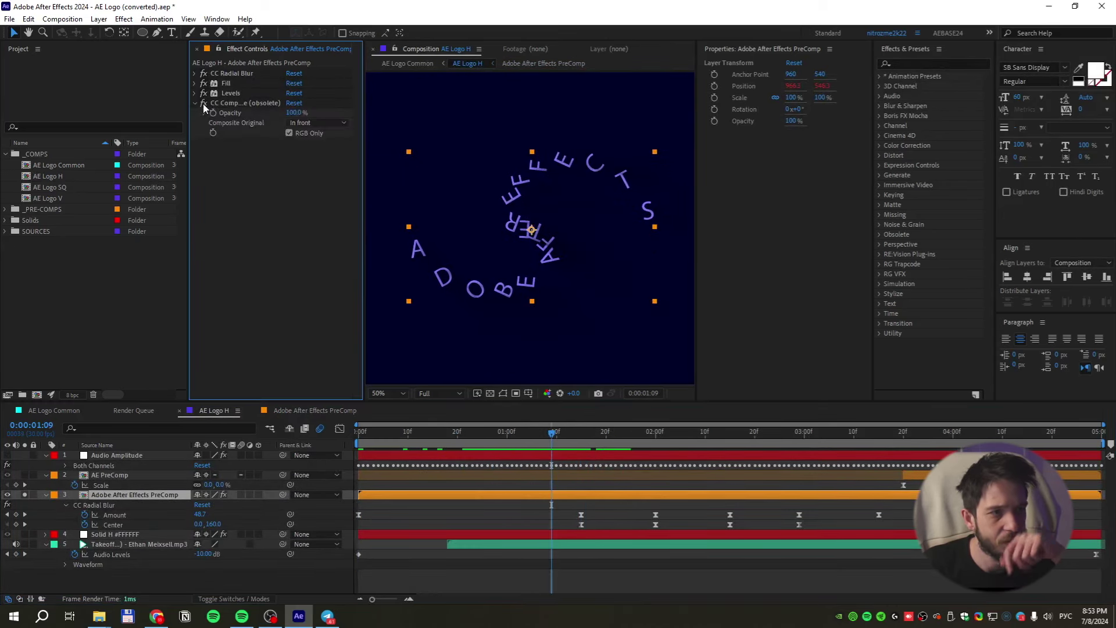
{"action": "left_click", "coordinate": [205, 103]}
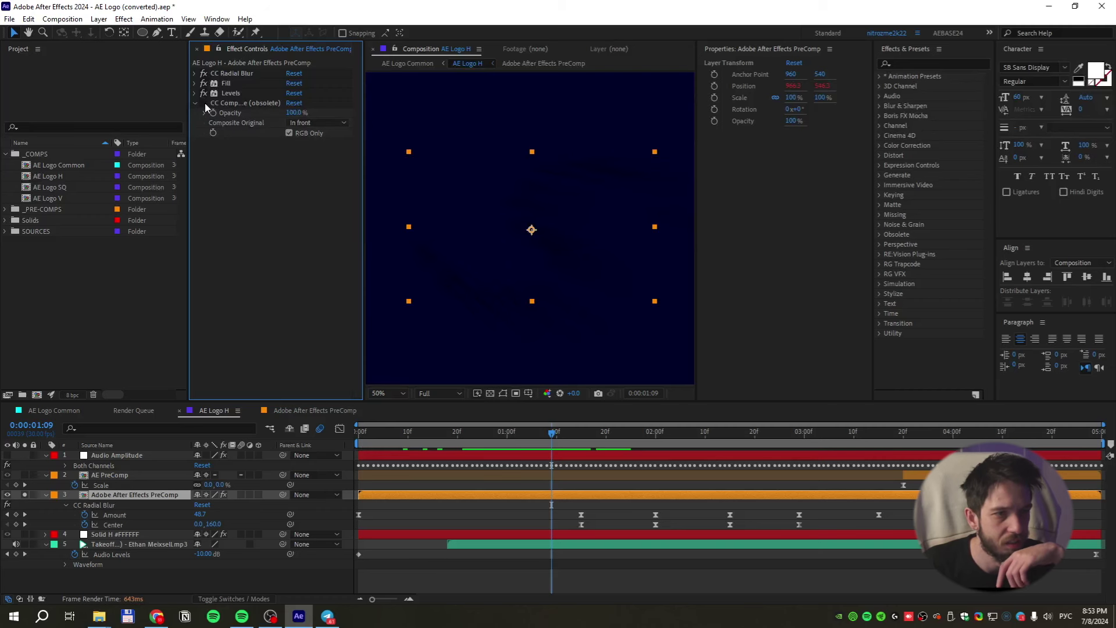
{"action": "left_click", "coordinate": [205, 103]}
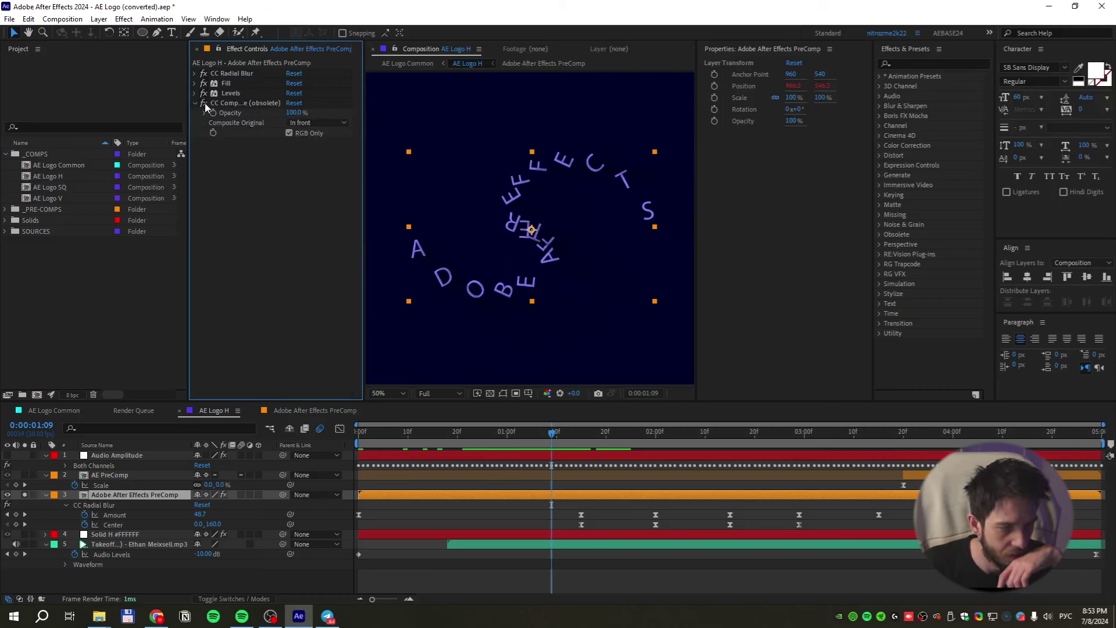
{"action": "left_click", "coordinate": [24, 494]}
{"action": "left_click", "coordinate": [25, 476]}
{"action": "left_click", "coordinate": [25, 476]}
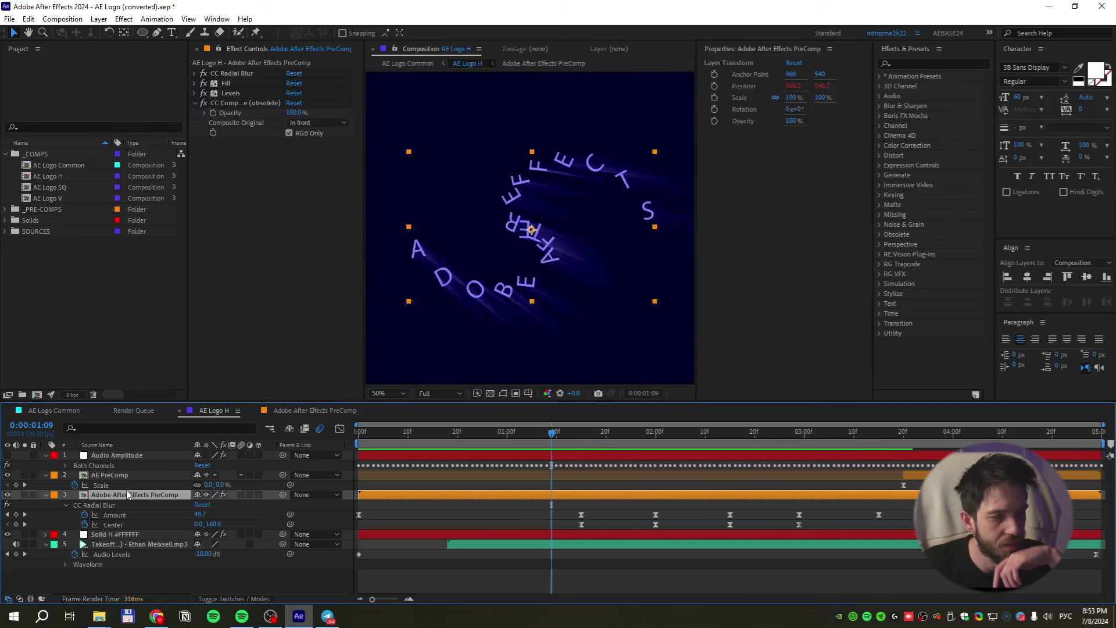
Show the blending mode columns, open AE PreComp, check Adobe After Effects PreComp, and return to AE Logo H
{"action": "left_click", "coordinate": [19, 599]}
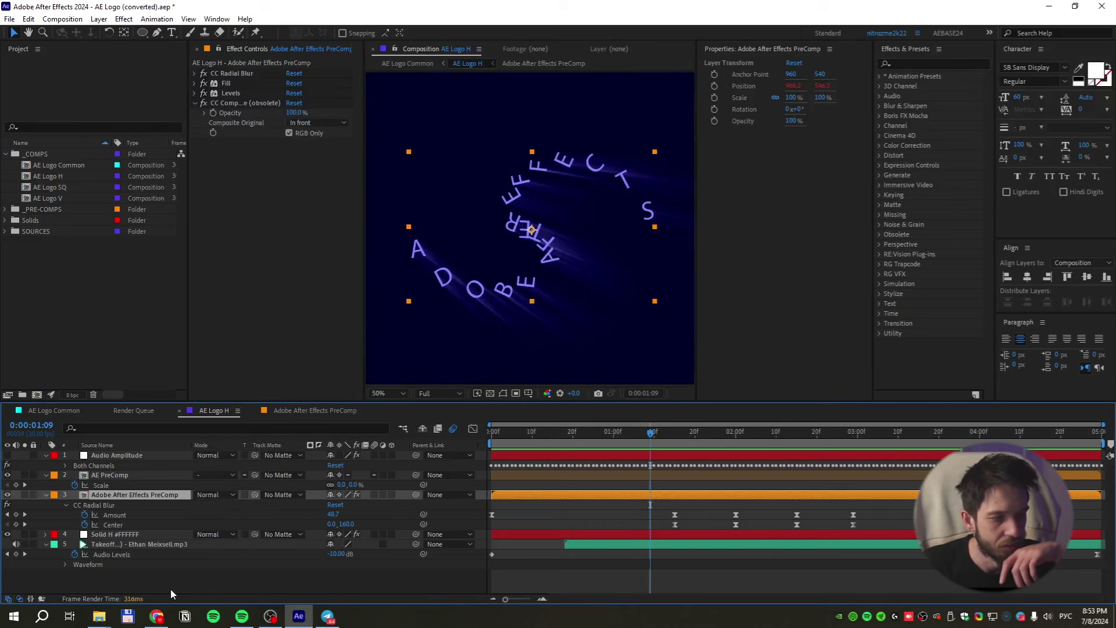
{"action": "double_click", "coordinate": [128, 476]}
{"action": "left_click", "coordinate": [311, 412]}
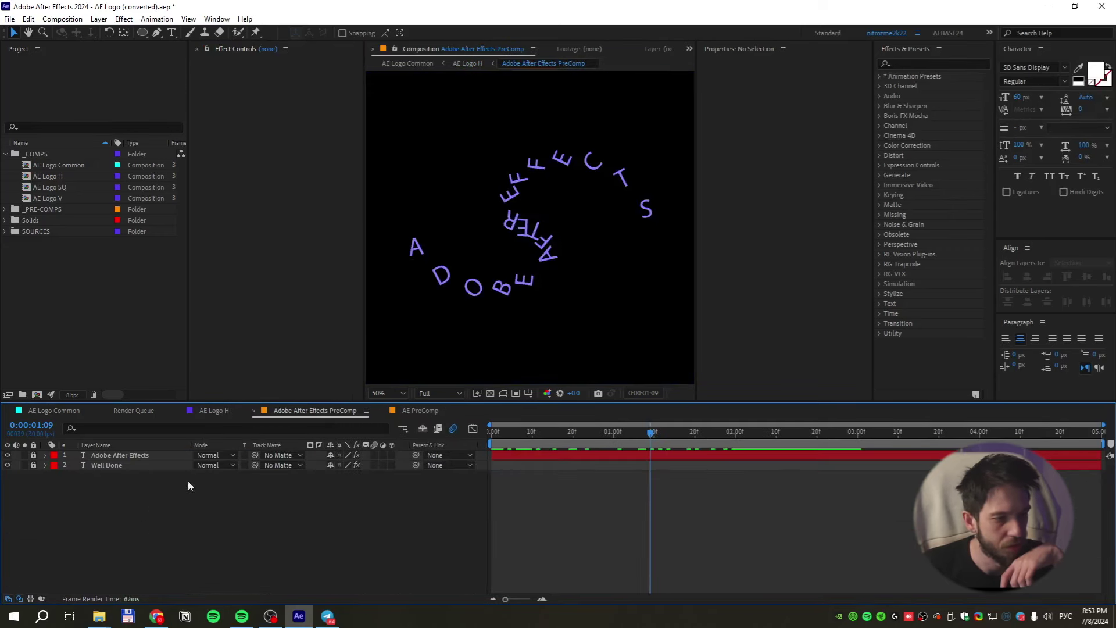
{"action": "left_click", "coordinate": [228, 412]}
{"action": "left_click", "coordinate": [131, 494]}
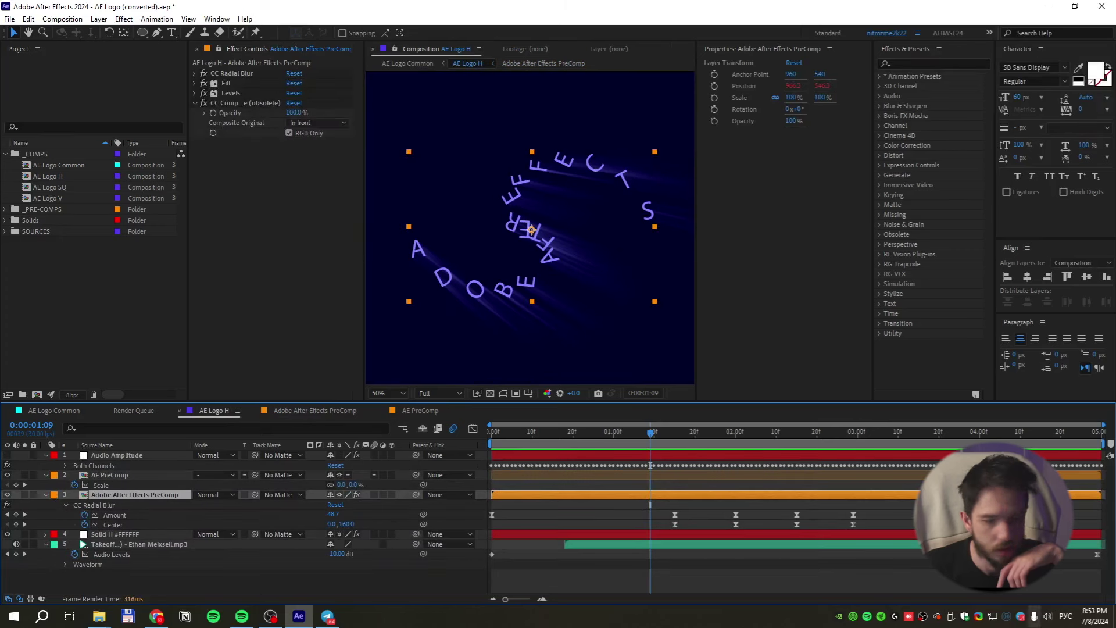
Scrub to 0:00:01:10 and examine the Adobe After Effects text layer's effects inside its precomp
{"action": "left_click", "coordinate": [536, 433]}
{"action": "mouse_move", "coordinate": [551, 447]}
{"action": "left_mouse_down"}
{"action": "mouse_move", "coordinate": [847, 464]}
{"action": "mouse_move", "coordinate": [654, 459]}
{"action": "left_mouse_up"}
{"action": "double_click", "coordinate": [132, 494]}
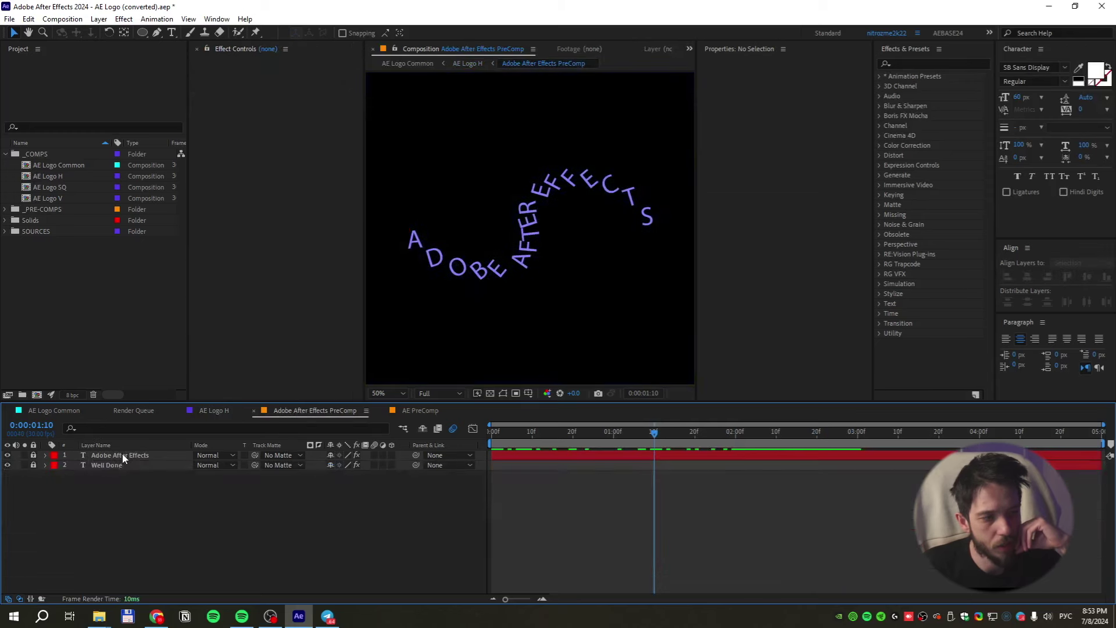
{"action": "left_click", "coordinate": [127, 455]}
{"action": "left_click", "coordinate": [212, 410]}
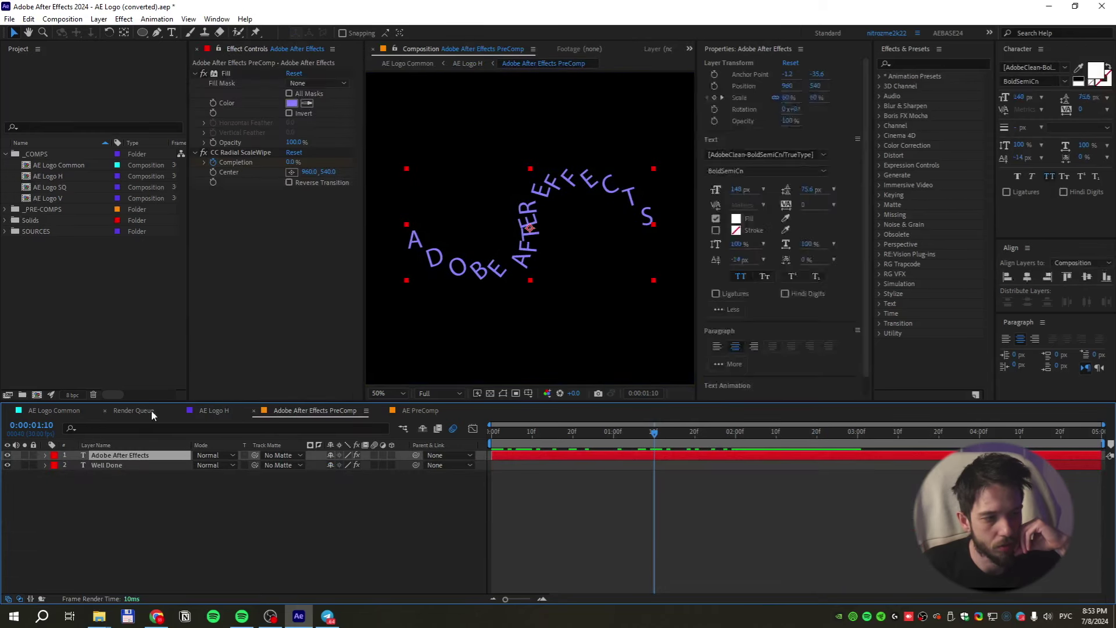
Reset Audio Amplitude's Both Channels effect at 0:00:03:12 and test its slider up to 113, ending at -22
{"action": "left_click_drag", "start_coordinate": [535, 441], "coordinate": [905, 469]}
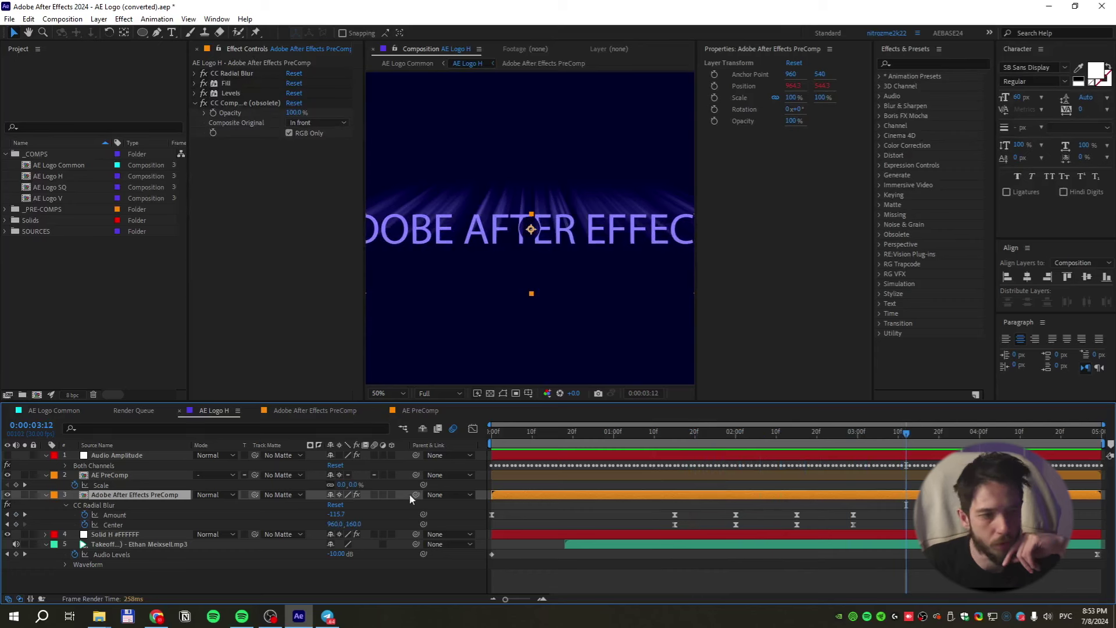
{"action": "left_click", "coordinate": [140, 458]}
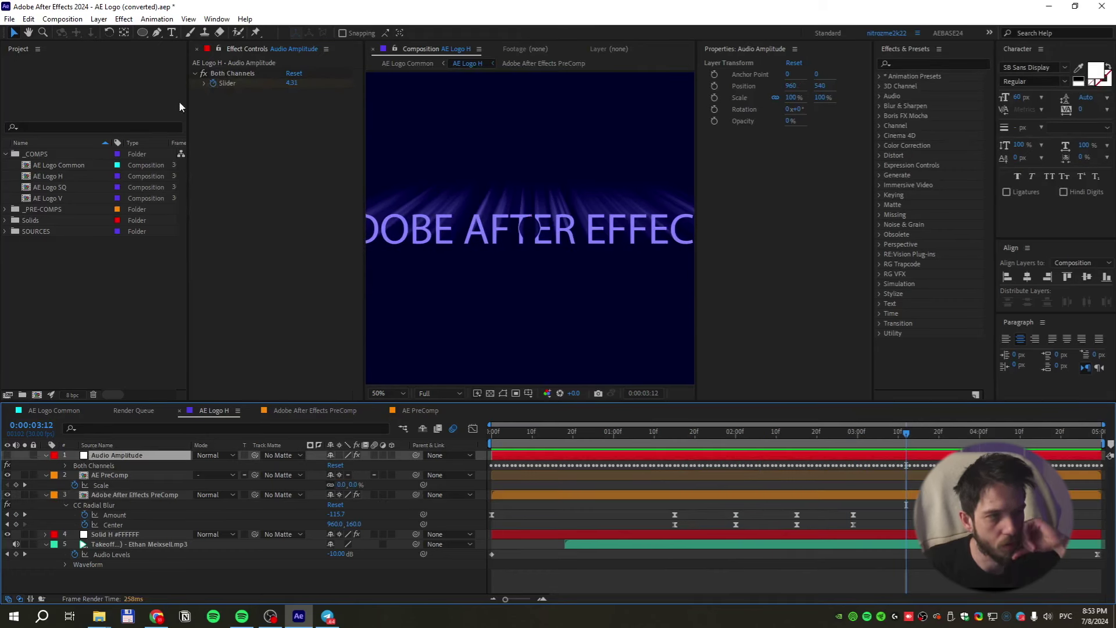
{"action": "left_click", "coordinate": [228, 83]}
{"action": "left_click", "coordinate": [294, 74]}
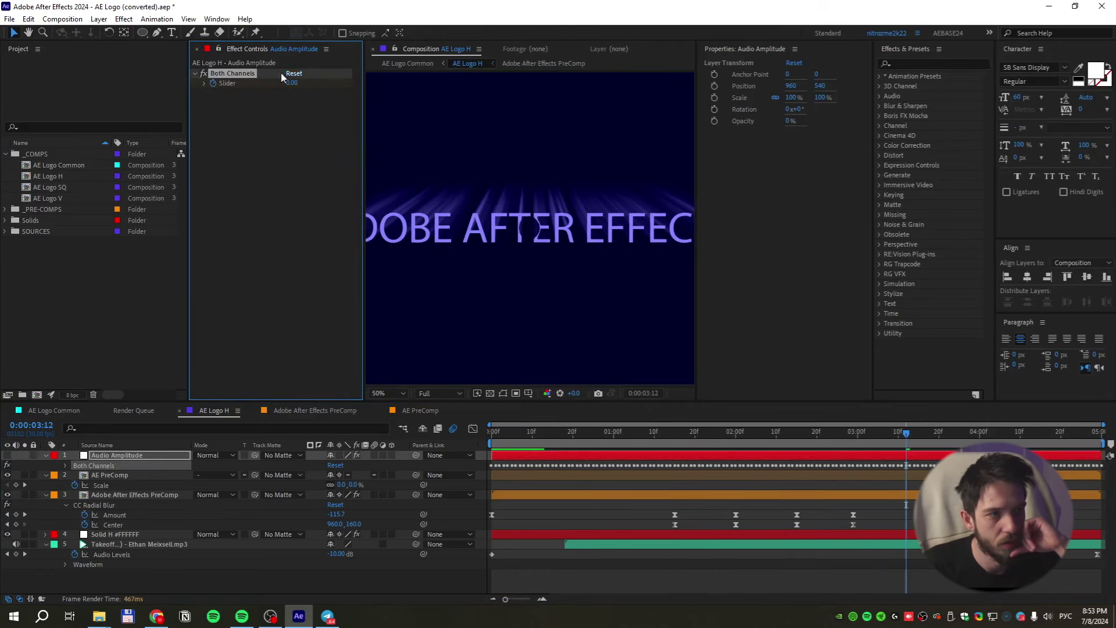
{"action": "left_click_drag", "start_coordinate": [293, 83], "coordinate": [381, 102]}
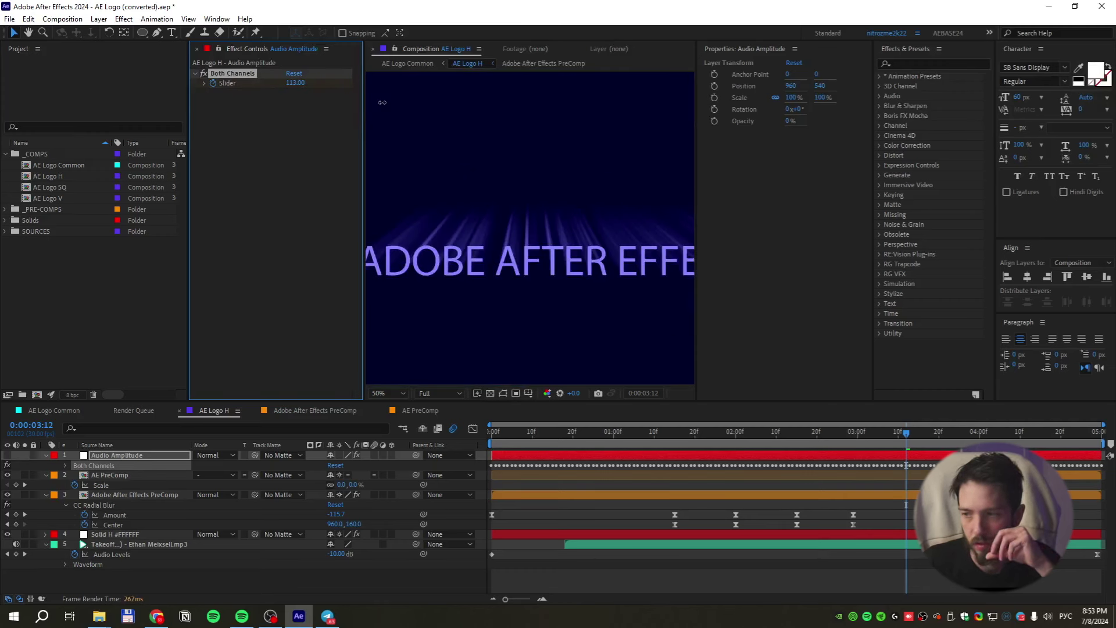
{"action": "left_click_drag", "start_coordinate": [382, 103], "coordinate": [300, 99]}
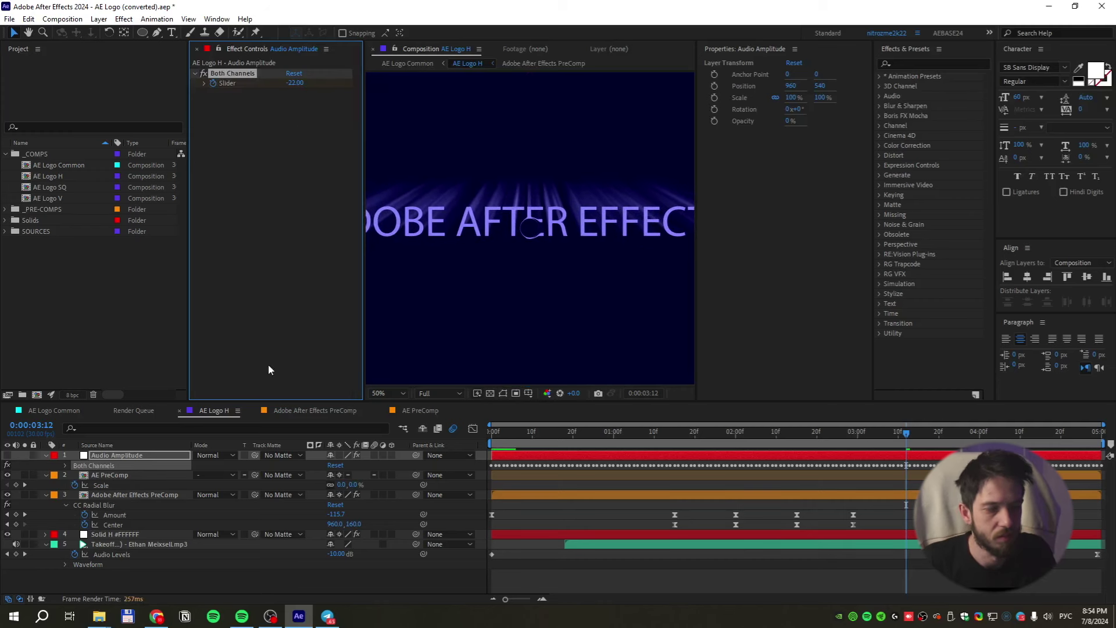
Expand Audio Amplitude's slider keyframes, scrub through them, and return the playhead to the first frame
{"action": "left_click", "coordinate": [561, 437]}
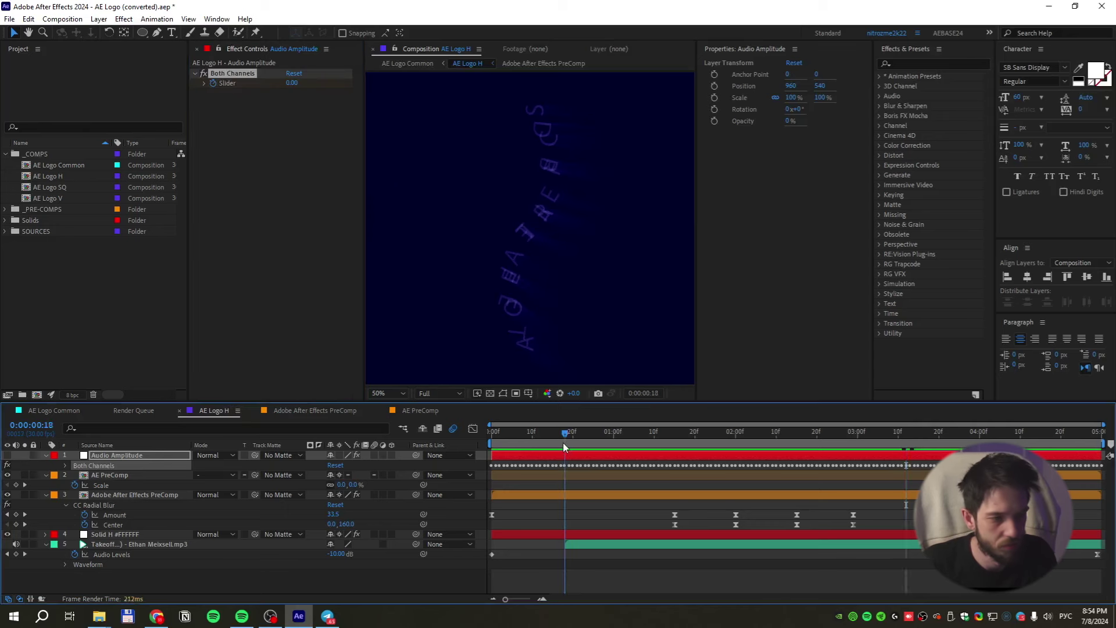
{"action": "left_click", "coordinate": [65, 466]}
{"action": "left_click_drag", "start_coordinate": [558, 445], "coordinate": [904, 440]}
{"action": "key", "text": "Home"}
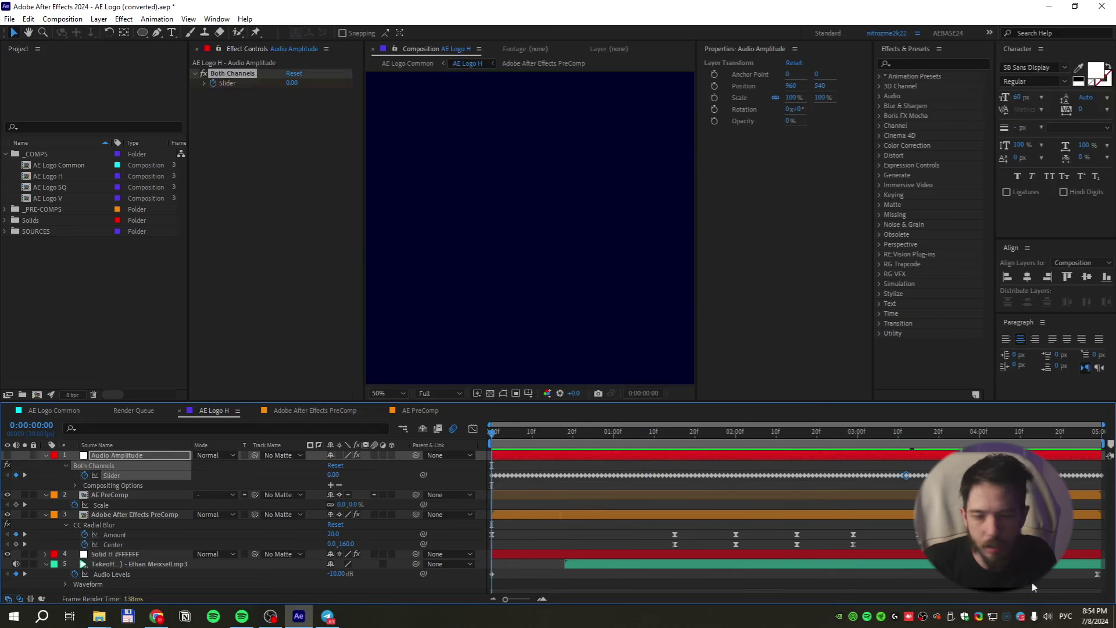
{"action": "left_click", "coordinate": [343, 343]}
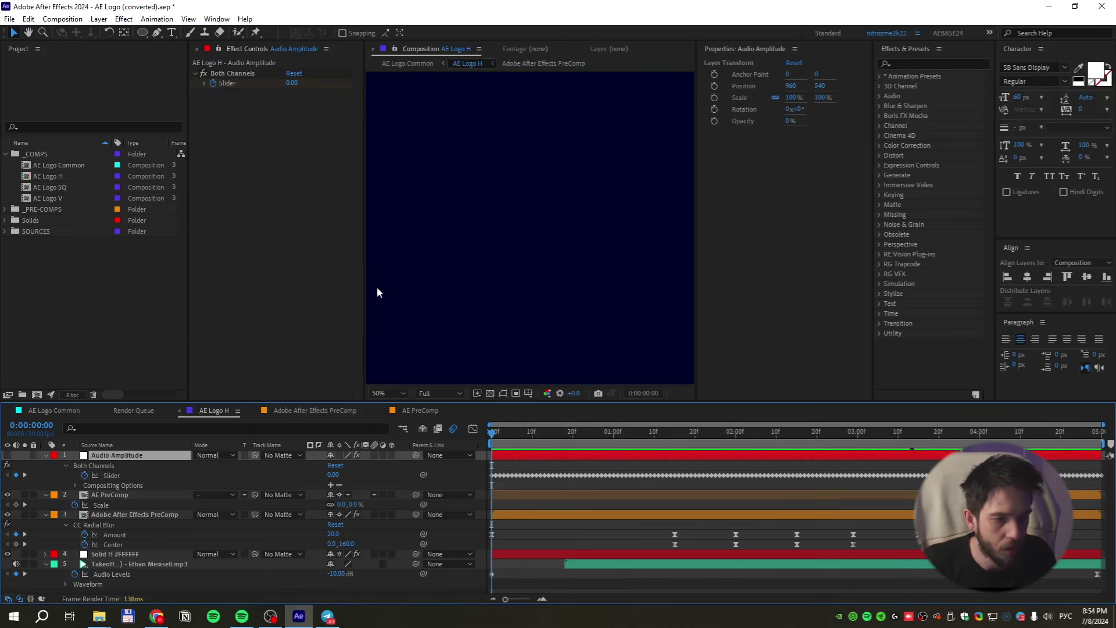
{"action": "key", "text": "u"}
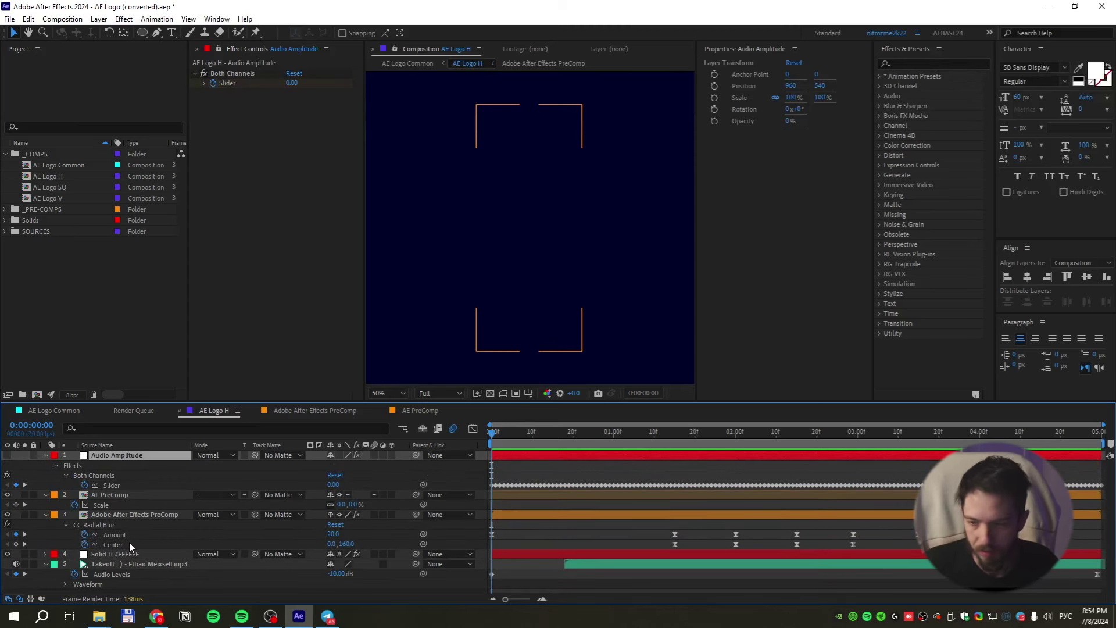
Reveal the modified properties of Adobe After Effects PreComp and examine the Position expression linked to Audio Amplitude
{"action": "left_click", "coordinate": [138, 514]}
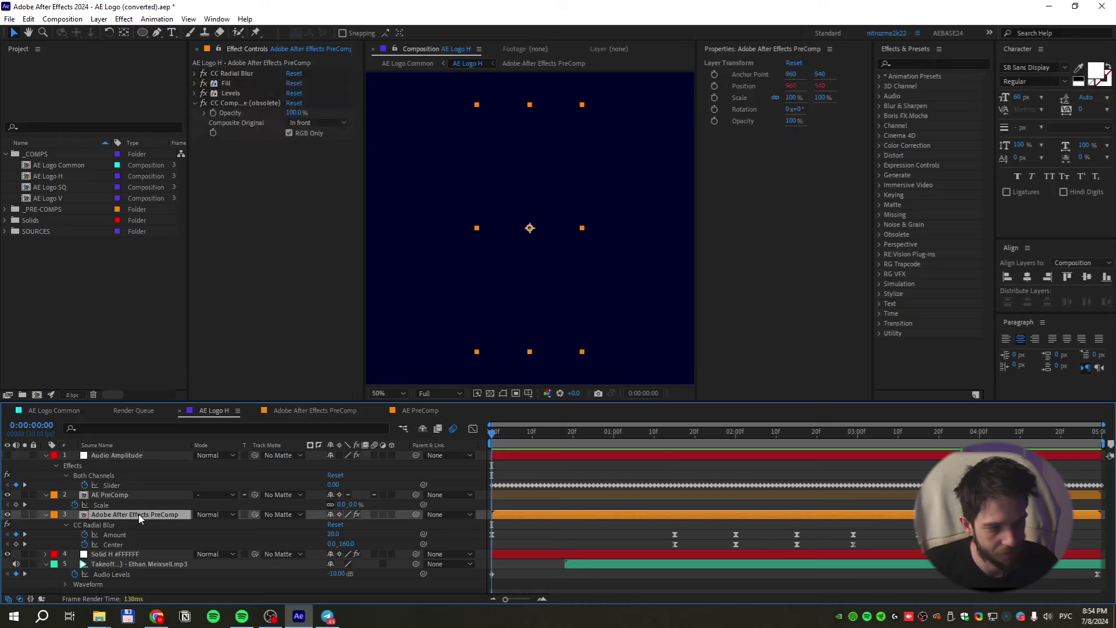
{"action": "key", "text": "u"}
{"action": "key", "text": "u"}
{"action": "scroll", "coordinate": [138, 513], "scroll_direction": "down", "scroll_amount": 3}
{"action": "left_click", "coordinate": [611, 551]}
{"action": "left_click", "coordinate": [618, 497]}
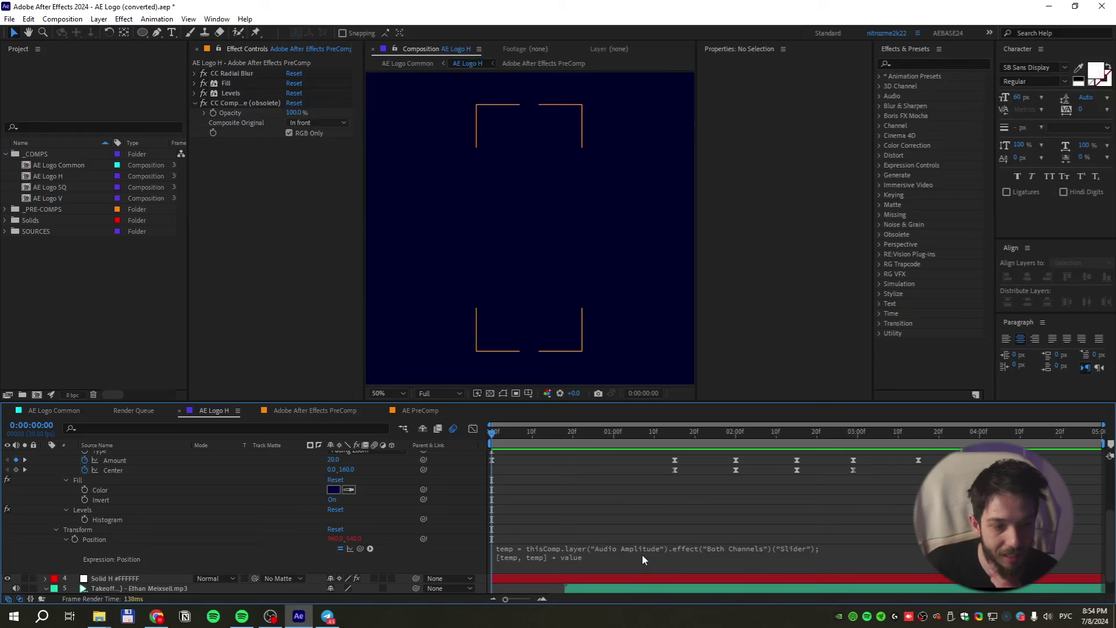
{"action": "left_click", "coordinate": [711, 556]}
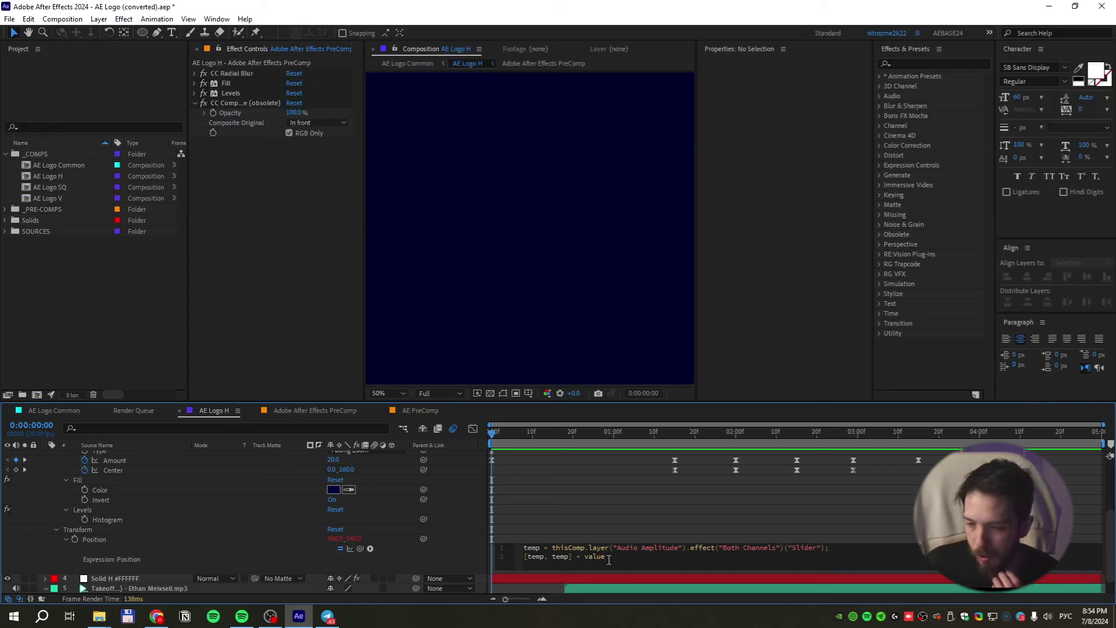
{"action": "left_click", "coordinate": [458, 553]}
Select the Audio Amplitude layer, preview the animation, and pick one of its slider keyframes near 0:00:01:00
{"action": "scroll", "coordinate": [267, 527], "scroll_direction": "up", "scroll_amount": 4}
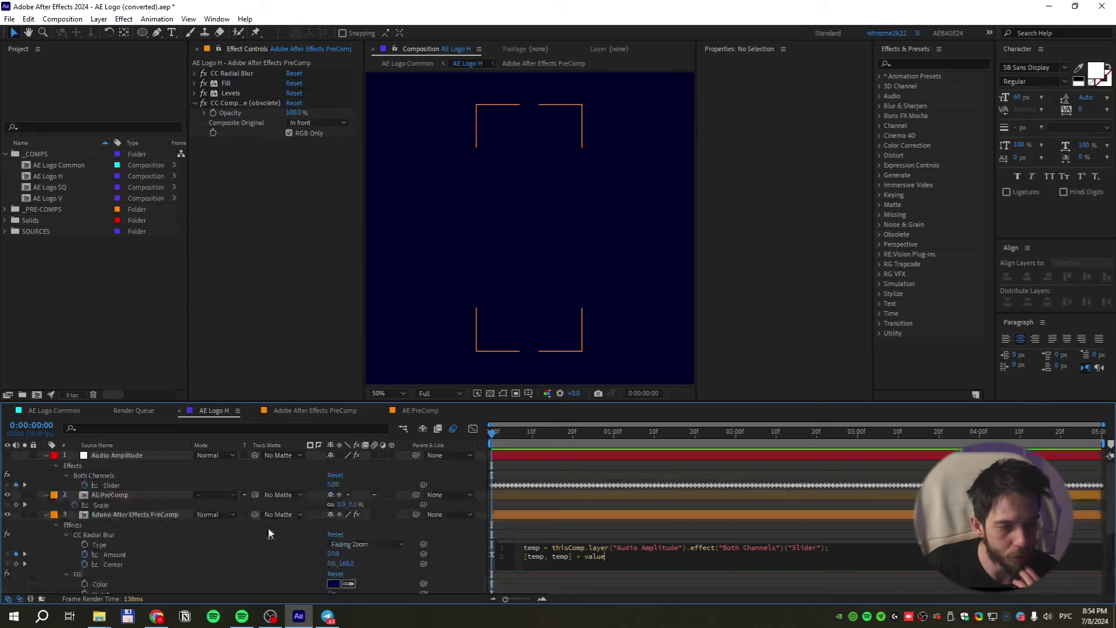
{"action": "left_click", "coordinate": [117, 456]}
{"action": "key", "text": "space"}
{"action": "left_click", "coordinate": [606, 486]}
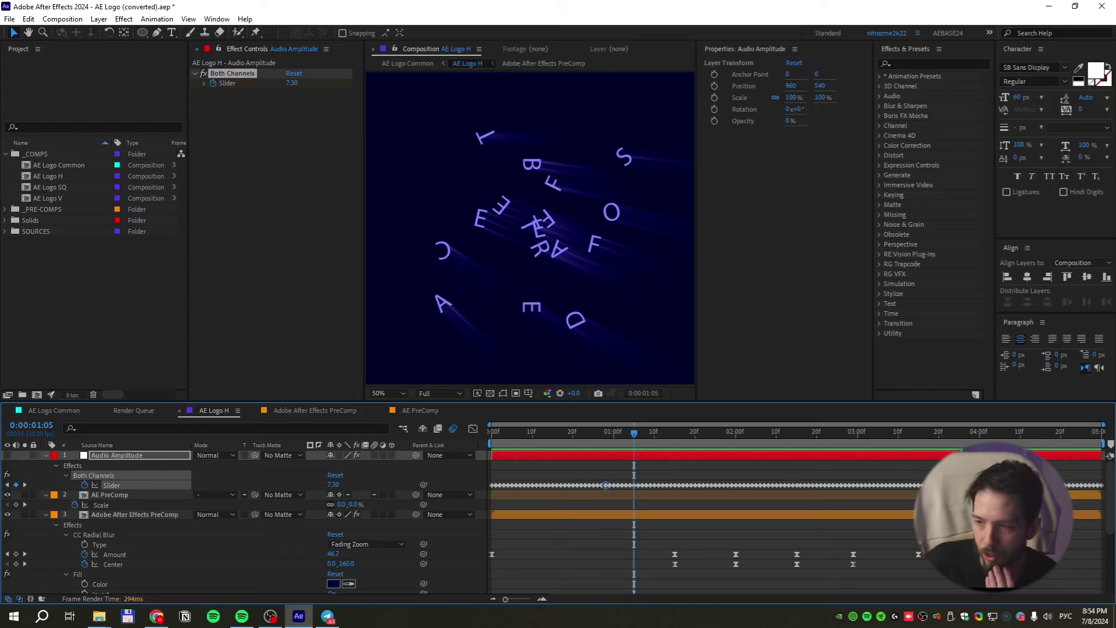
Scrub to the title's blur at 0:00:02:15 and back to the scattered letters at 0:00:01:07
{"action": "key", "text": "alt+Tab"}
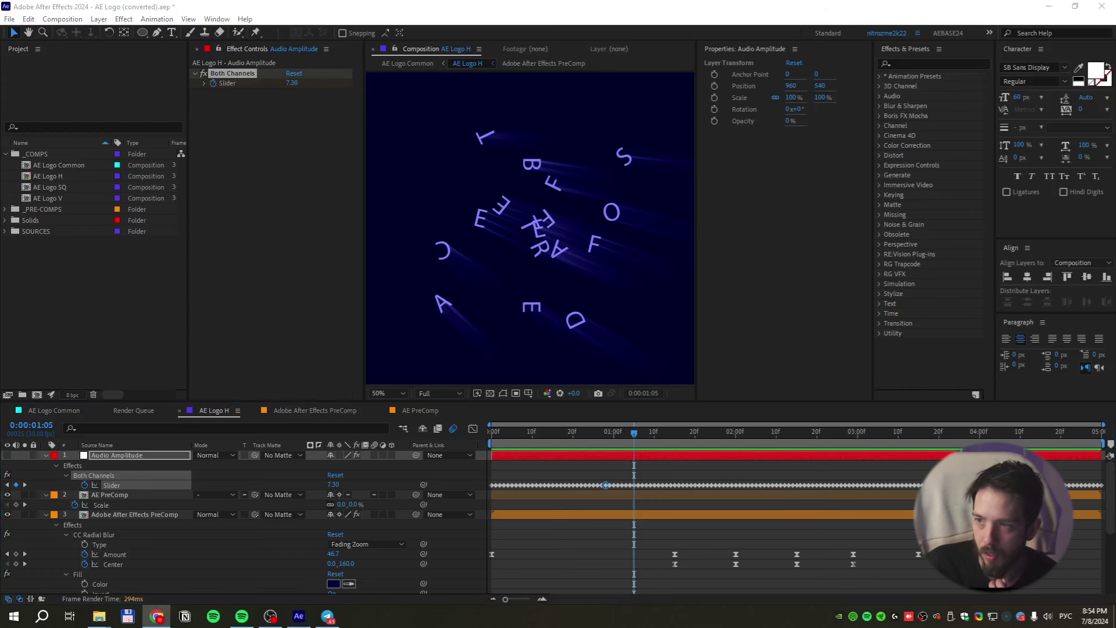
{"action": "left_click_drag", "start_coordinate": [635, 433], "coordinate": [794, 446]}
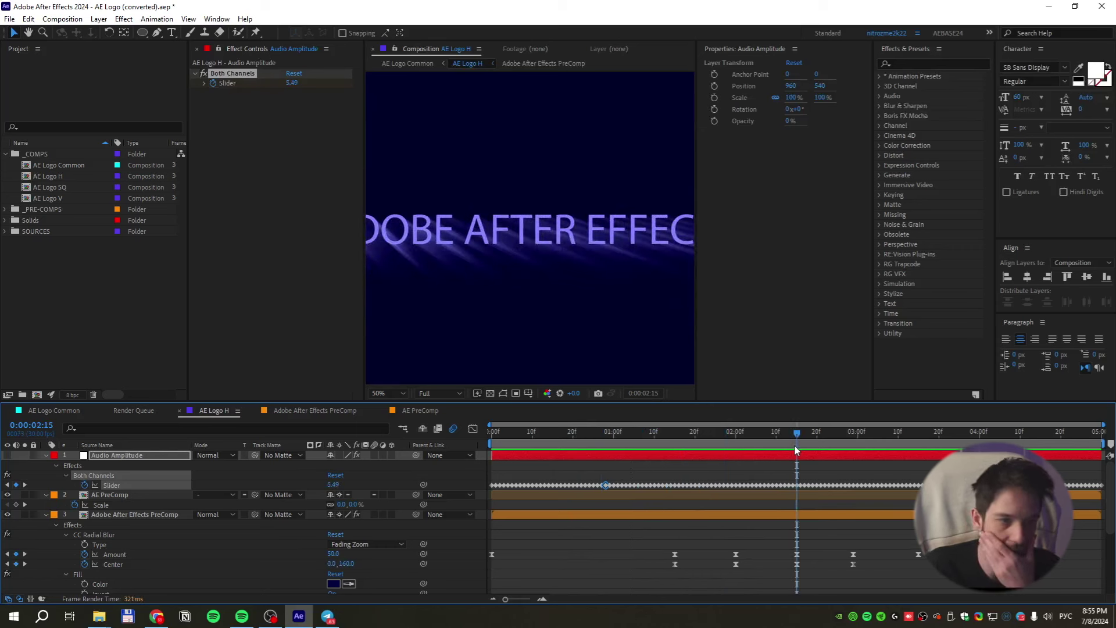
{"action": "left_click_drag", "start_coordinate": [553, 434], "coordinate": [641, 487]}
{"action": "left_click", "coordinate": [582, 474]}
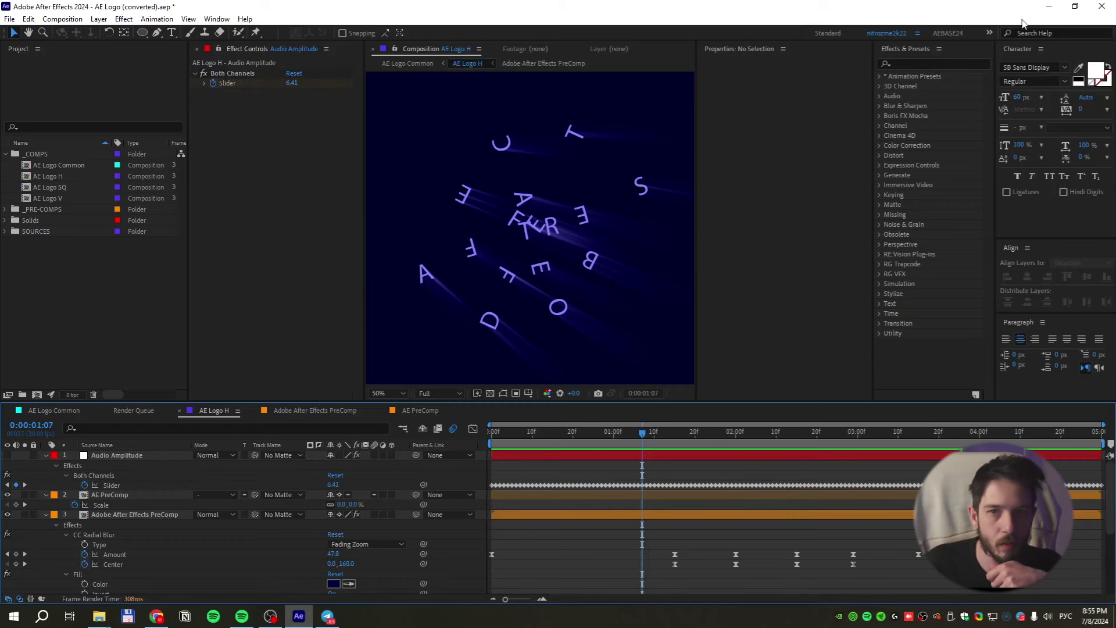
{"action": "left_click", "coordinate": [1058, 7]}
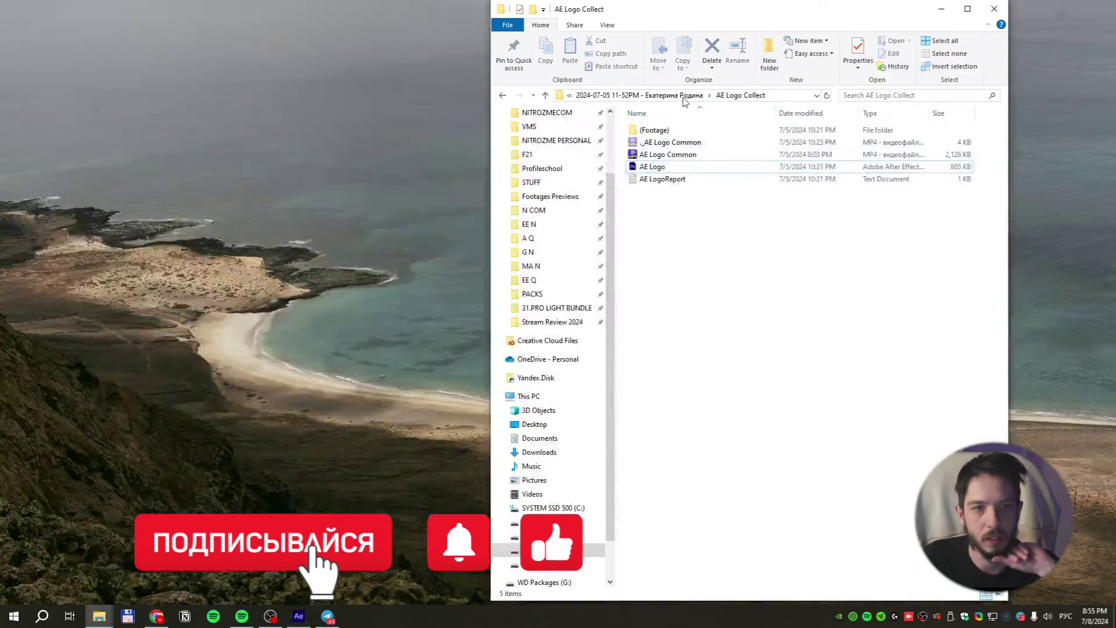
{"action": "left_click", "coordinate": [667, 98]}
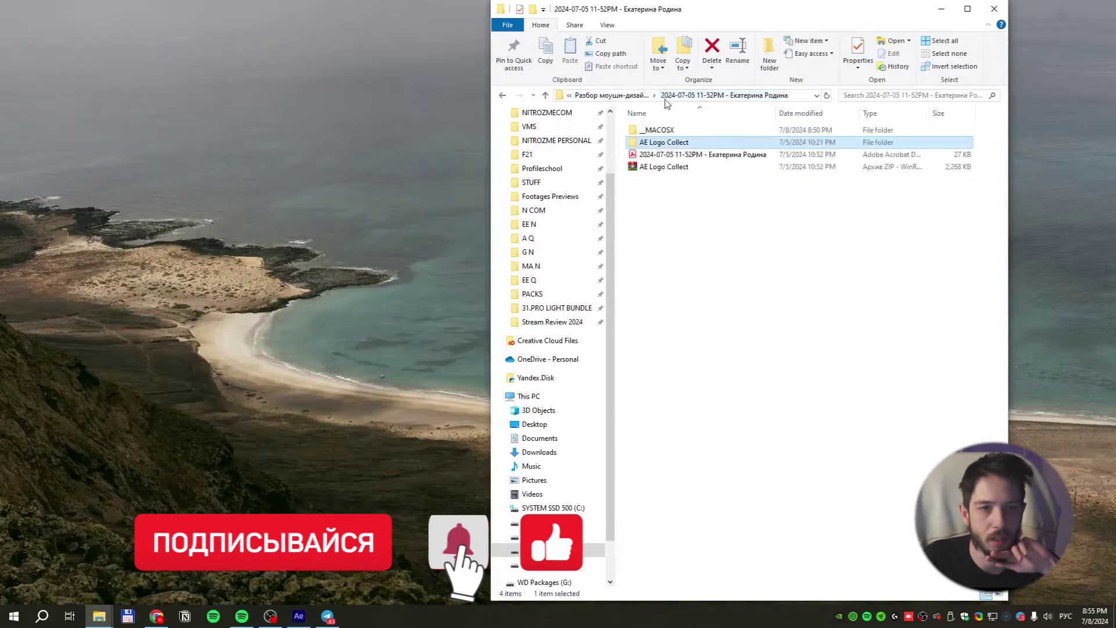
{"action": "left_click", "coordinate": [625, 96]}
{"action": "double_click", "coordinate": [719, 167]}
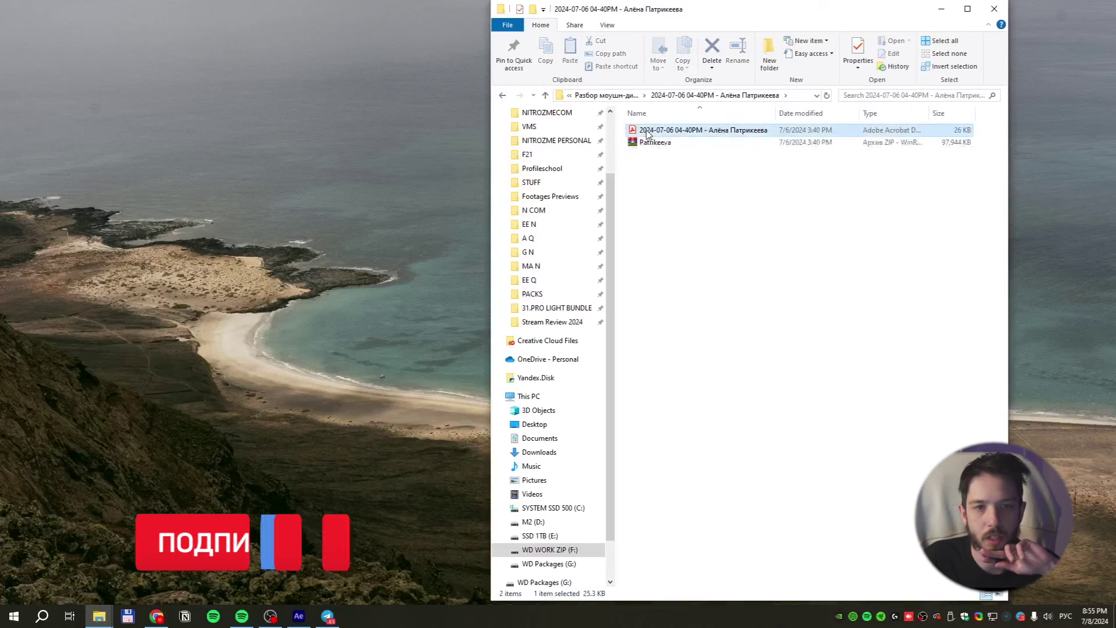
{"action": "right_click", "coordinate": [641, 143]}
{"action": "left_click", "coordinate": [701, 202]}
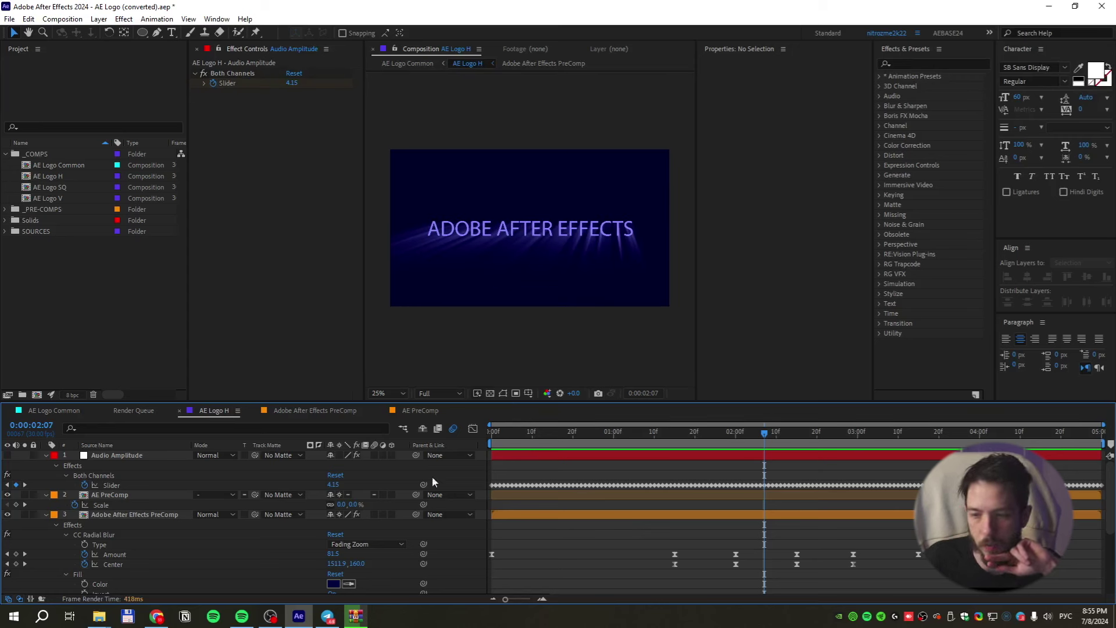
{"action": "left_click", "coordinate": [561, 556]}
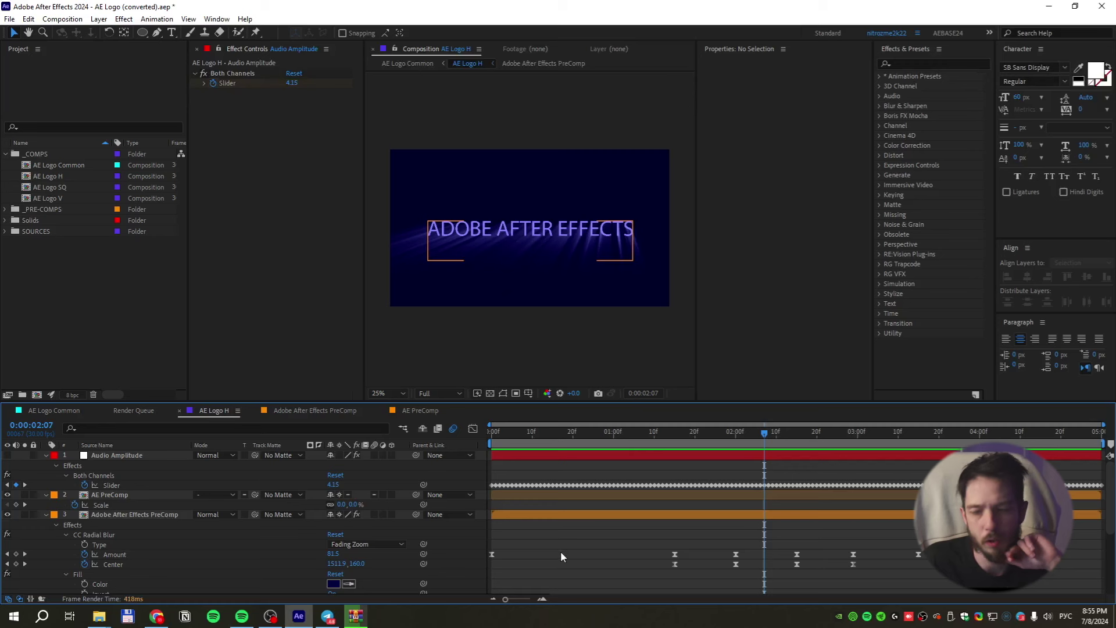
{"action": "key", "text": "space"}
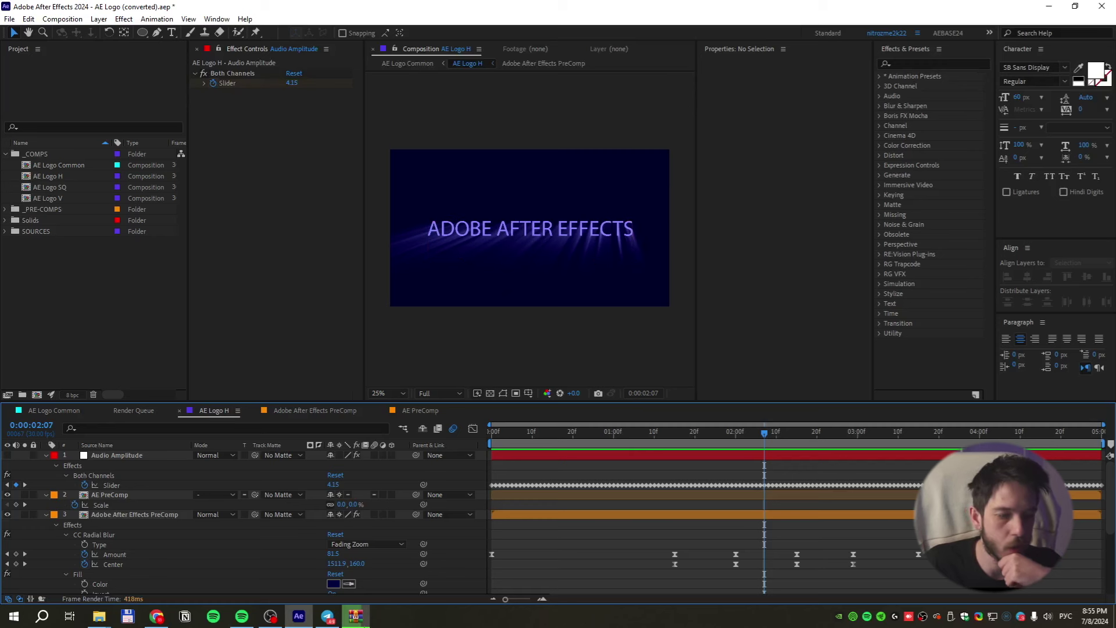
{"action": "left_click", "coordinate": [119, 539]}
{"action": "left_click", "coordinate": [210, 104]}
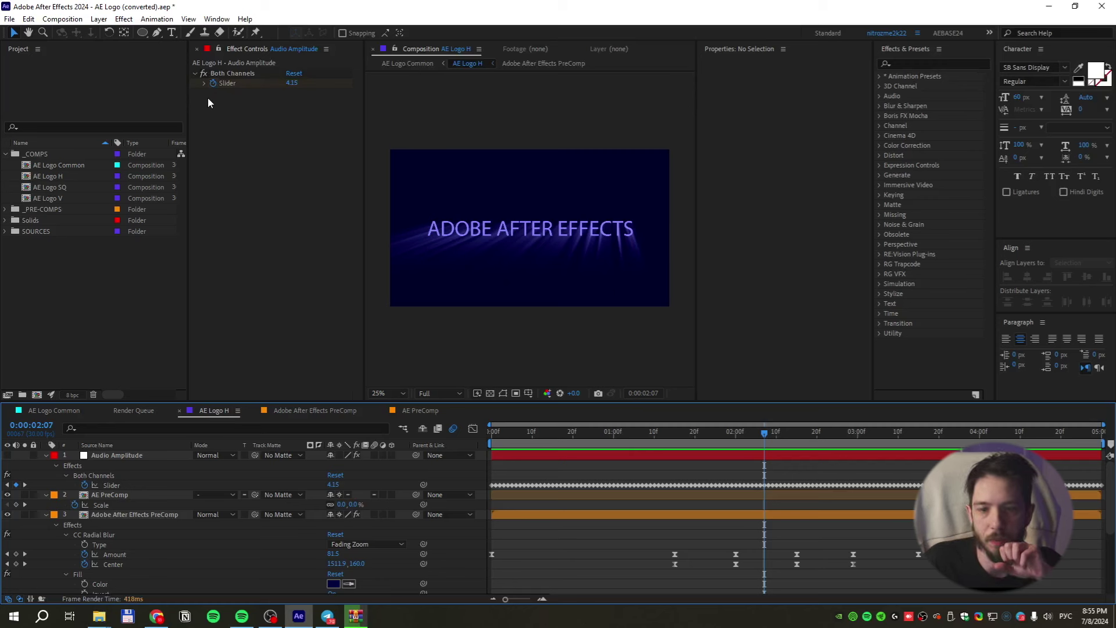
Check the archive extraction's progress, then open the extracted folder in a maximized File Explorer window and pick the cat video
{"action": "left_click", "coordinate": [356, 616]}
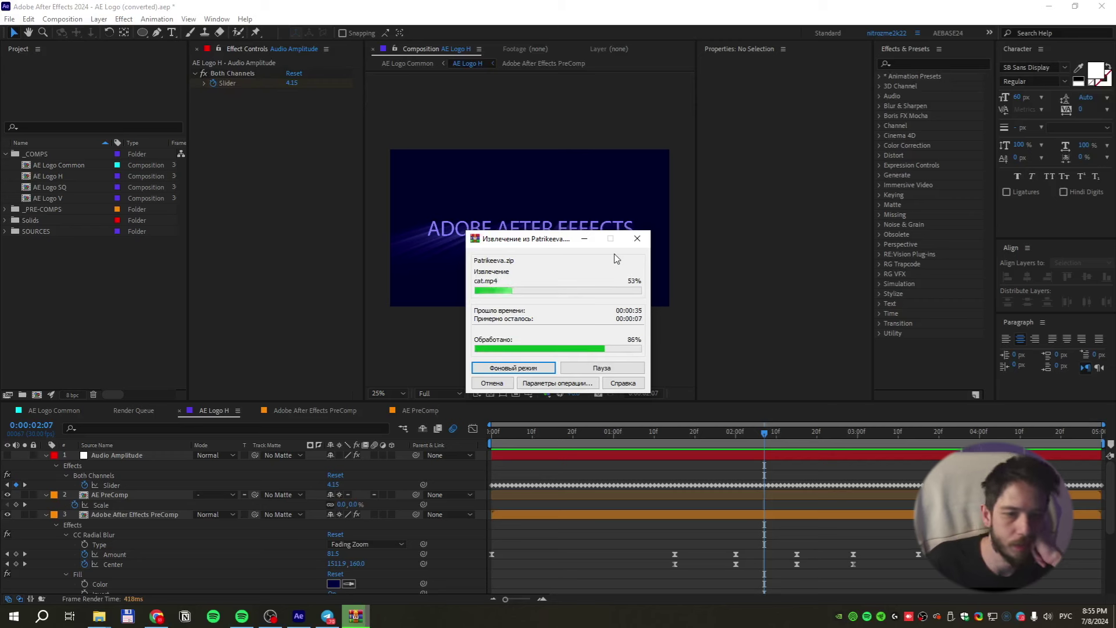
{"action": "left_click", "coordinate": [1046, 6]}
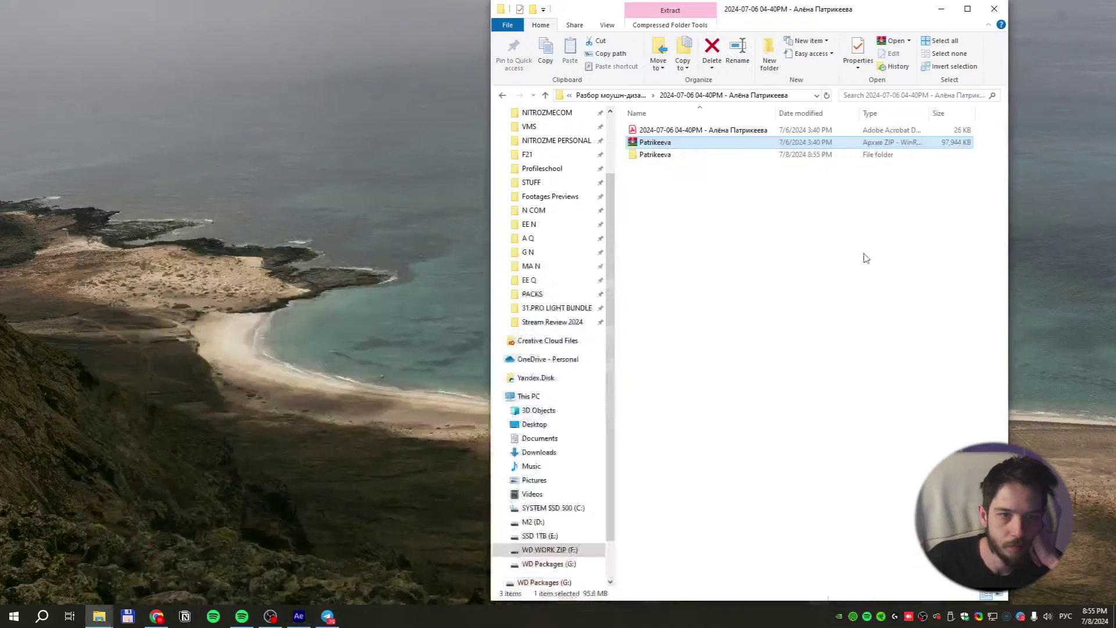
{"action": "double_click", "coordinate": [646, 152]}
{"action": "left_click", "coordinate": [968, 9]}
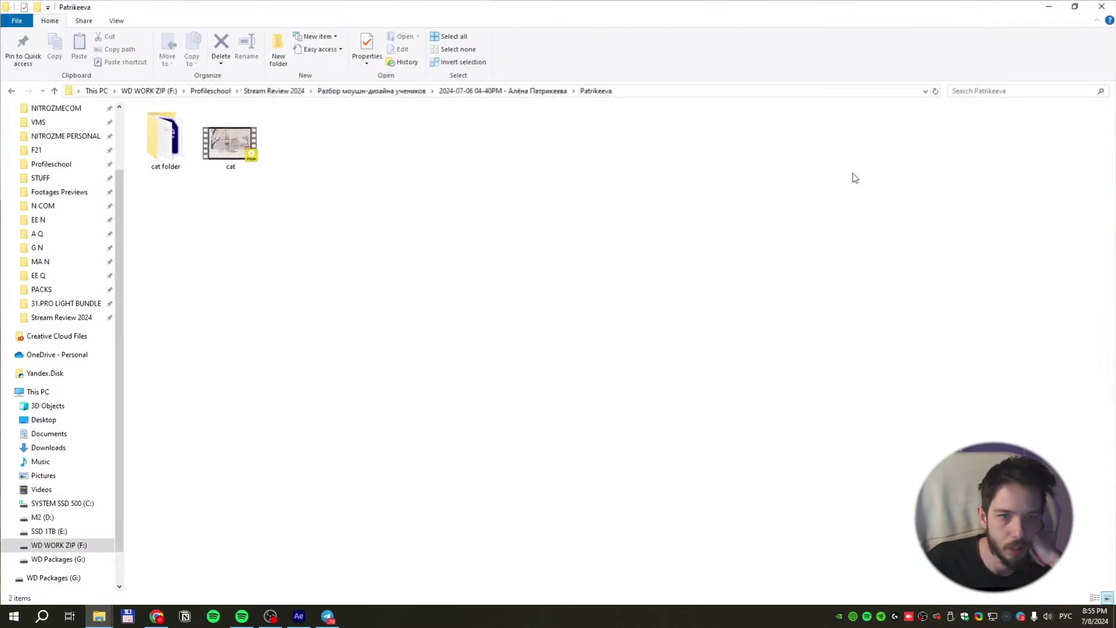
{"action": "double_click", "coordinate": [231, 152]}
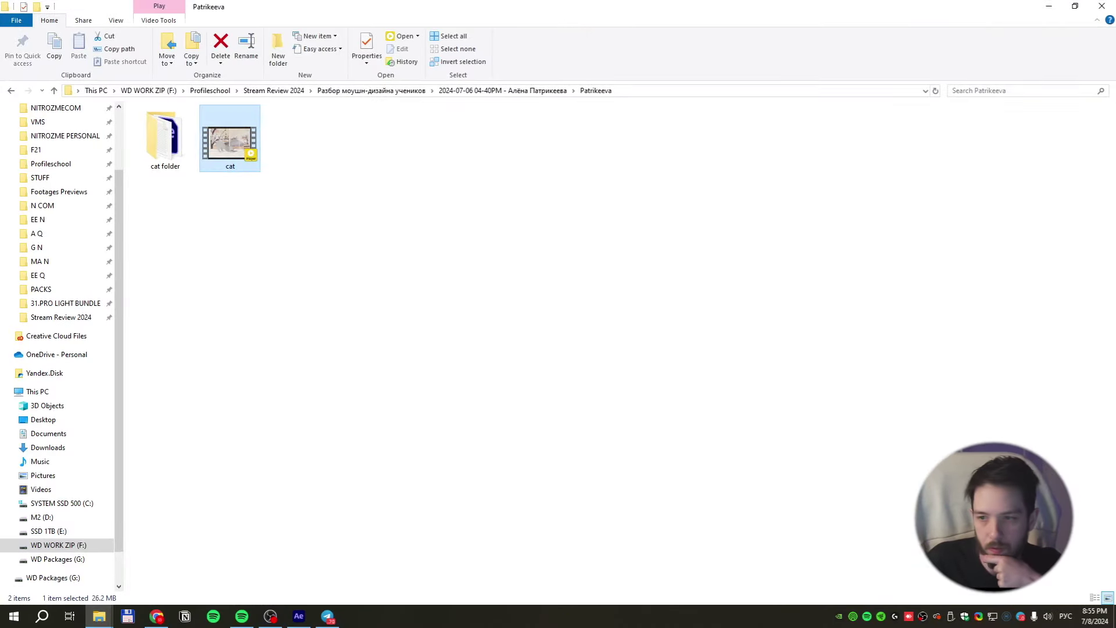
Open the submission's PDF form in the parent folder, read through it for a project description, and close it
{"action": "left_click", "coordinate": [502, 90]}
{"action": "left_click", "coordinate": [192, 137]}
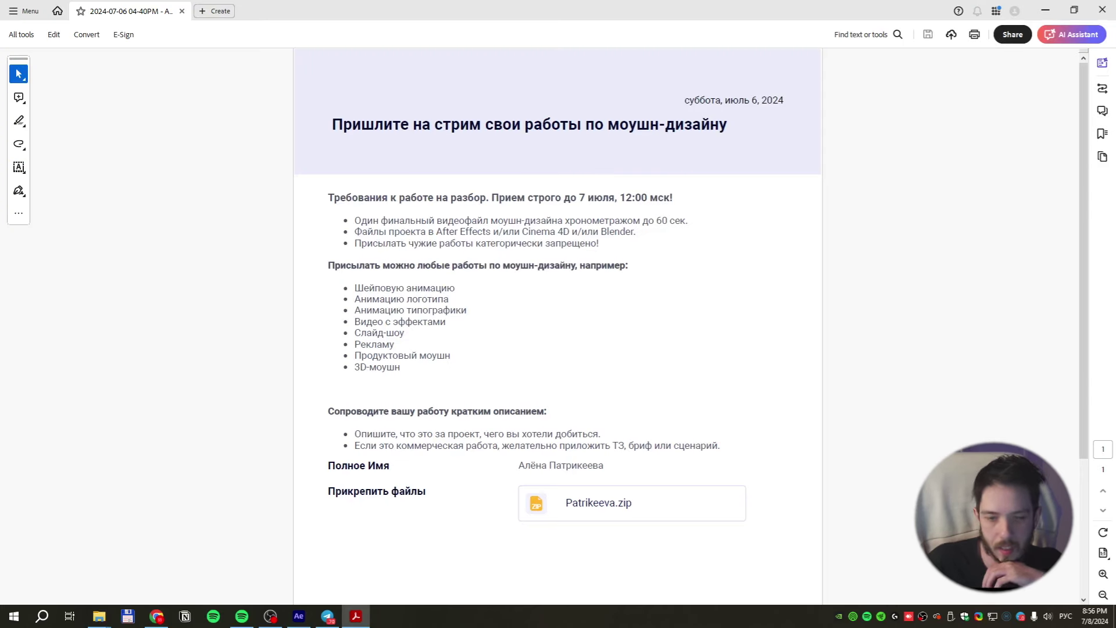
{"action": "scroll", "coordinate": [567, 399], "scroll_direction": "down", "scroll_amount": 3}
{"action": "scroll", "coordinate": [567, 384], "scroll_direction": "up", "scroll_amount": 3}
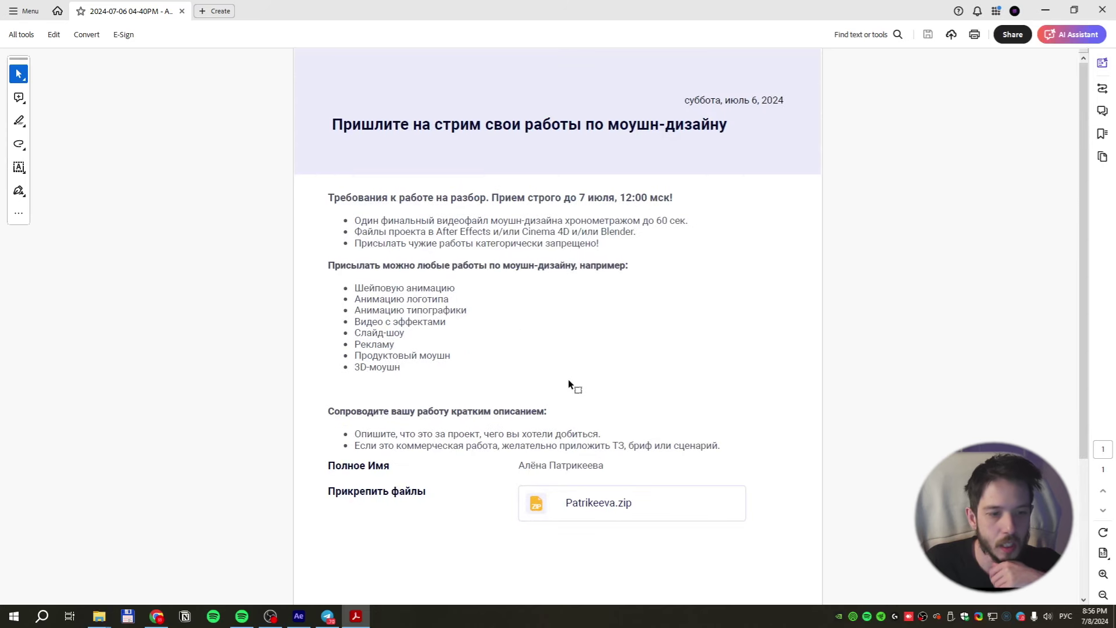
{"action": "left_click", "coordinate": [1102, 7]}
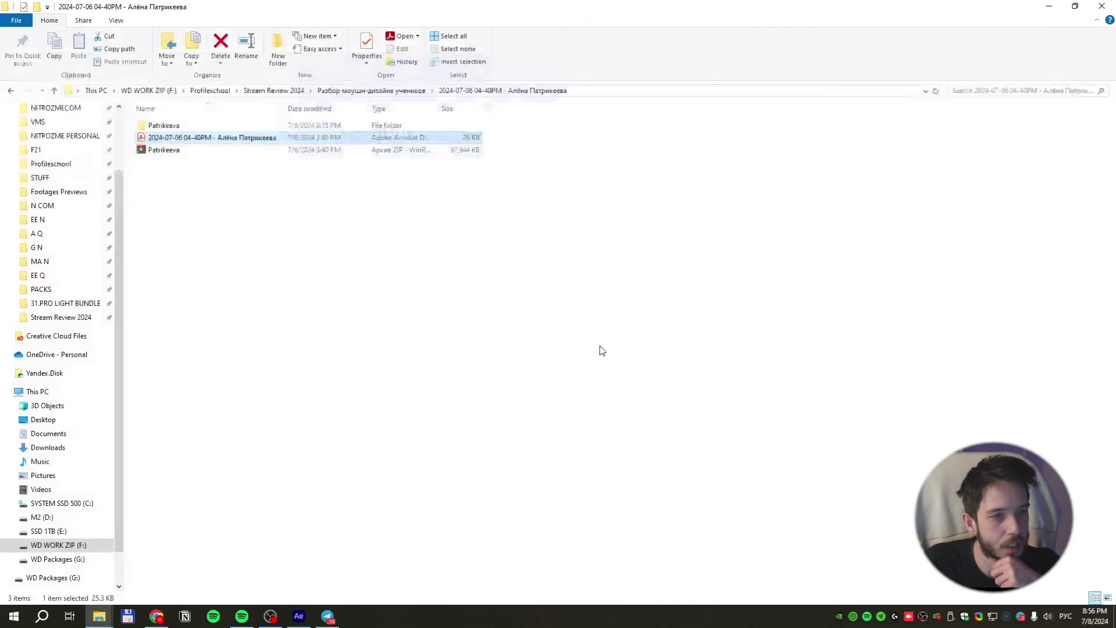
Open cat.mp4 from the extracted folder in PotPlayer and lower the playback volume to 0%
{"action": "double_click", "coordinate": [166, 124]}
{"action": "left_click", "coordinate": [246, 157]}
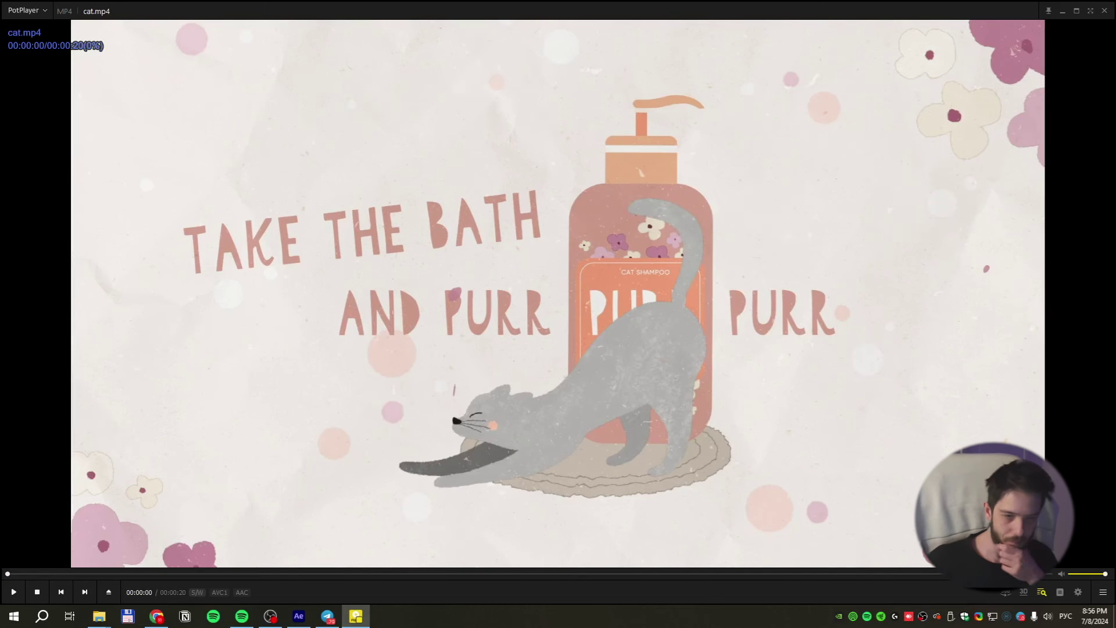
{"action": "scroll", "coordinate": [252, 332], "scroll_direction": "down", "scroll_amount": 9}
{"action": "scroll", "coordinate": [265, 332], "scroll_direction": "down", "scroll_amount": 2}
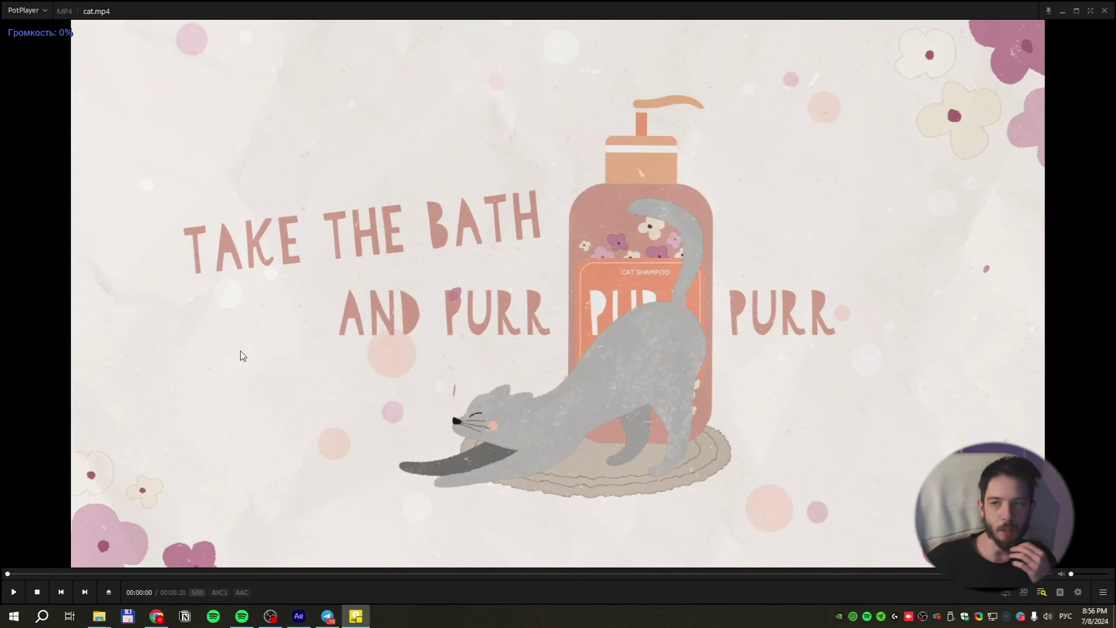
Play cat.mp4 from the start to the cat's stretch at 00:00:05, and replay that stretch from 00:00:03
{"action": "left_click", "coordinate": [14, 593]}
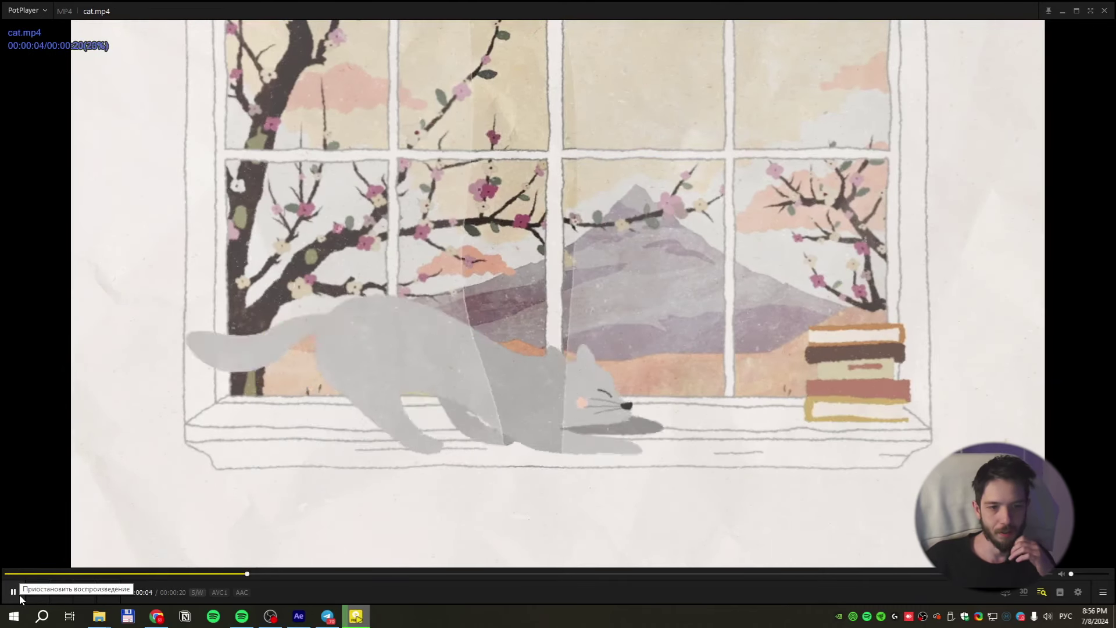
{"action": "left_click", "coordinate": [19, 595]}
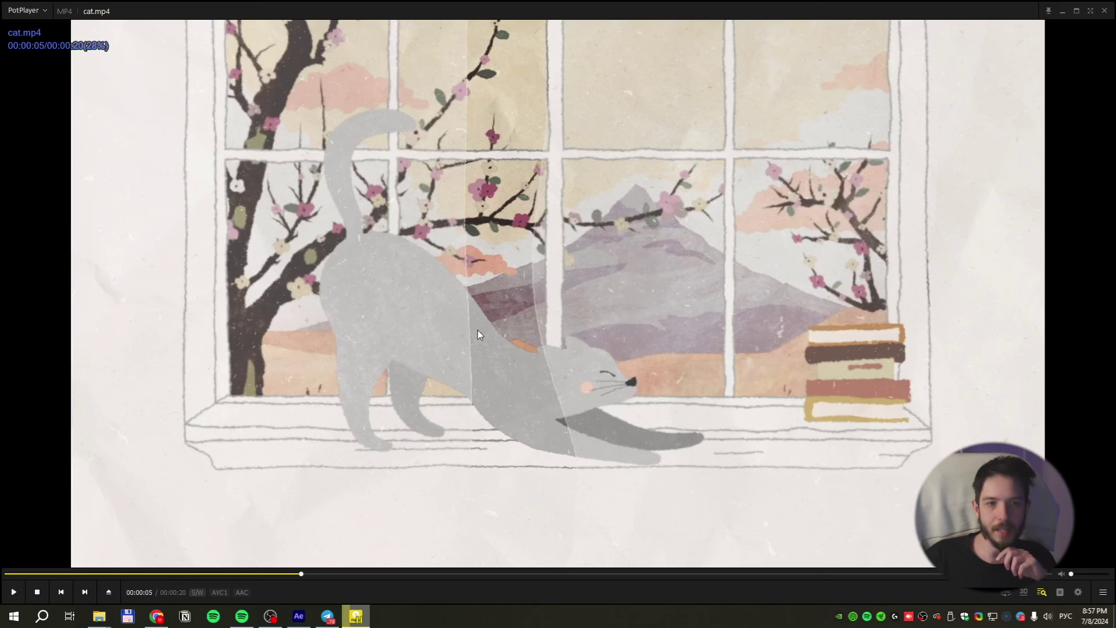
{"action": "left_click", "coordinate": [256, 574]}
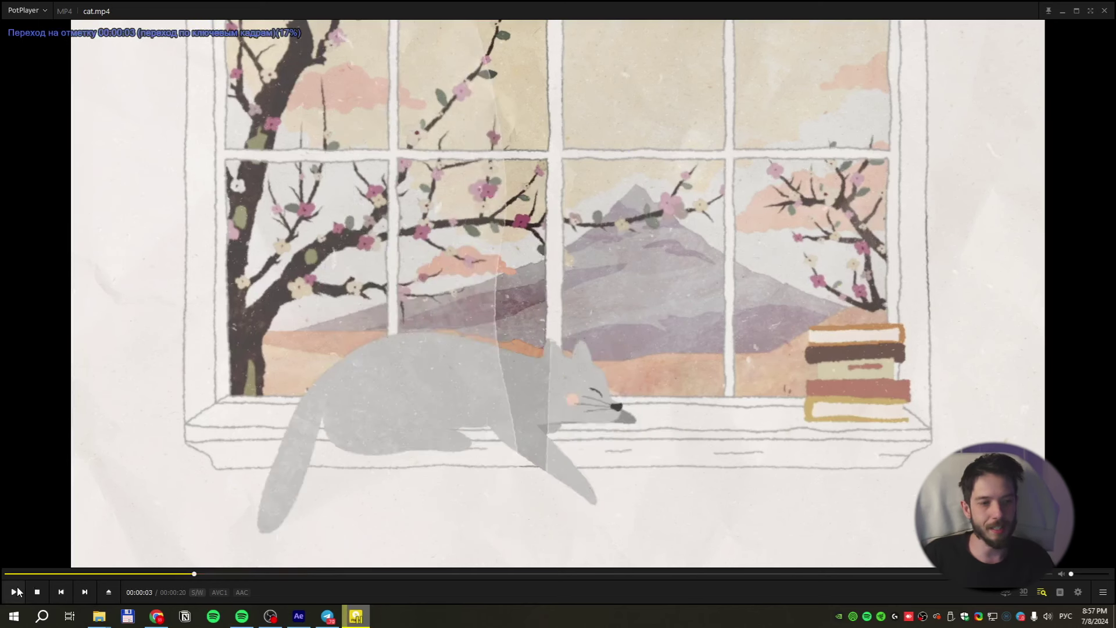
{"action": "left_click", "coordinate": [16, 593]}
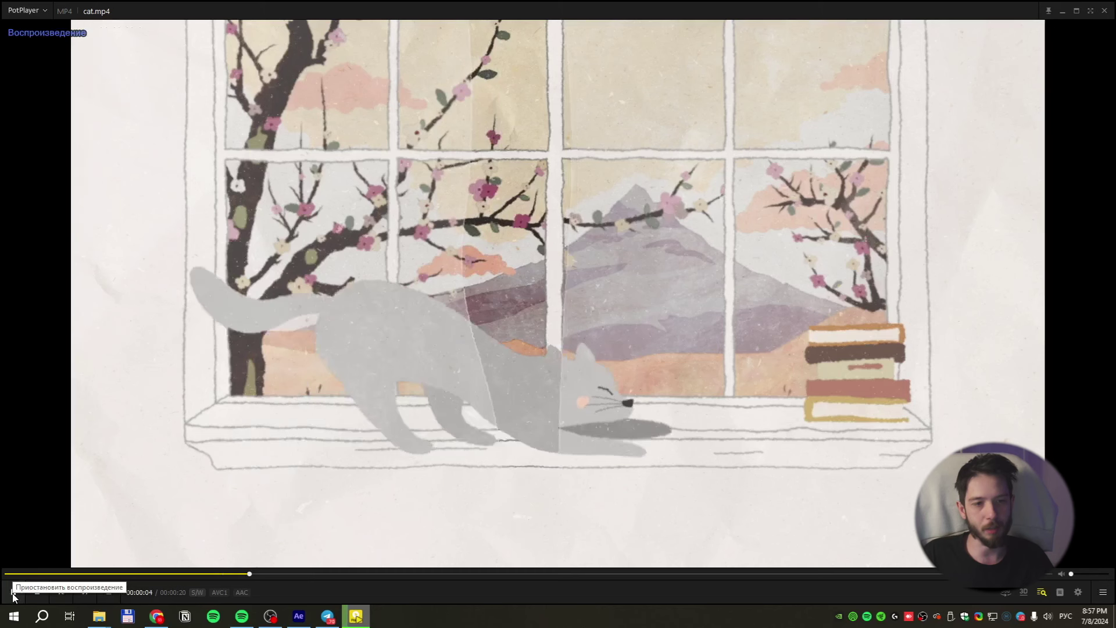
{"action": "left_click", "coordinate": [14, 593]}
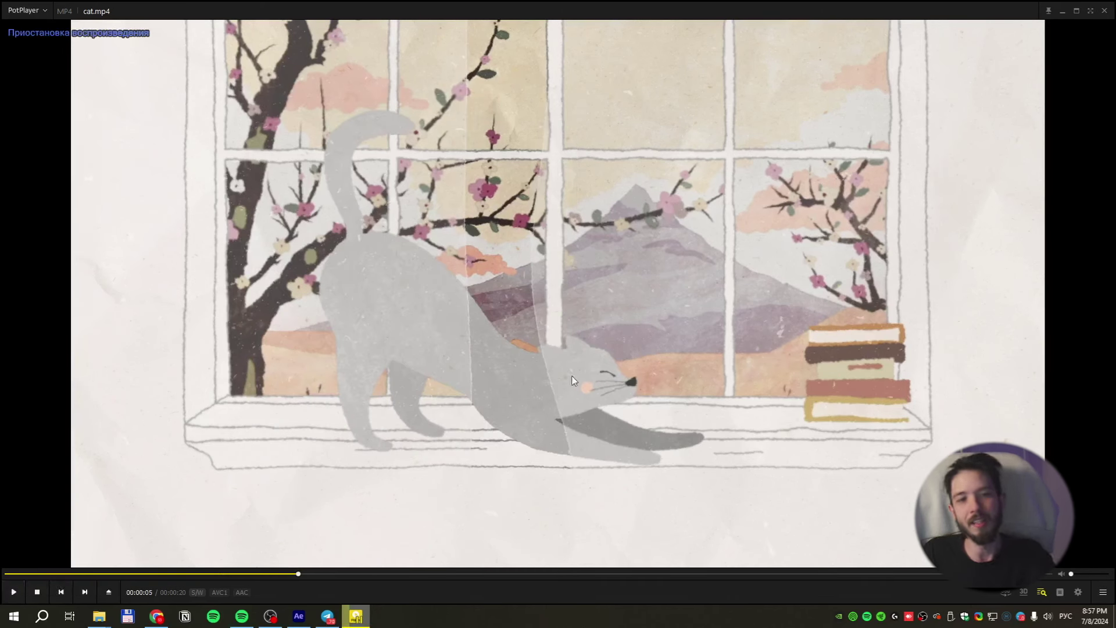
Play on to the seated cat at 00:00:07, then replay the stretching-to-sitting transition and pause at 00:00:06
{"action": "key", "text": "Tab"}
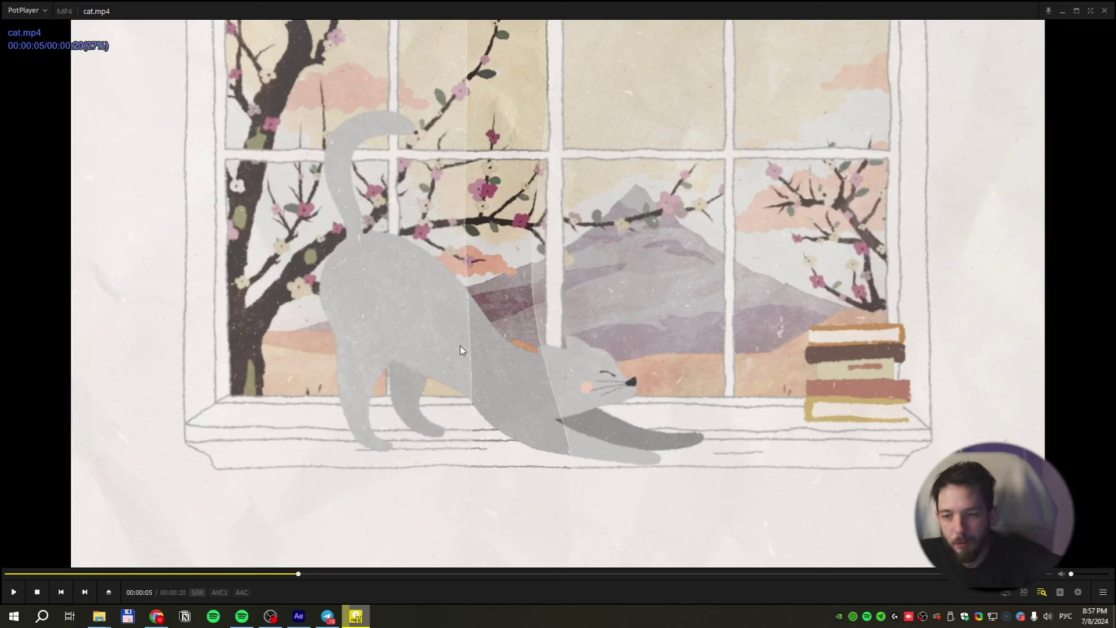
{"action": "left_click", "coordinate": [14, 592]}
{"action": "left_click", "coordinate": [13, 592]}
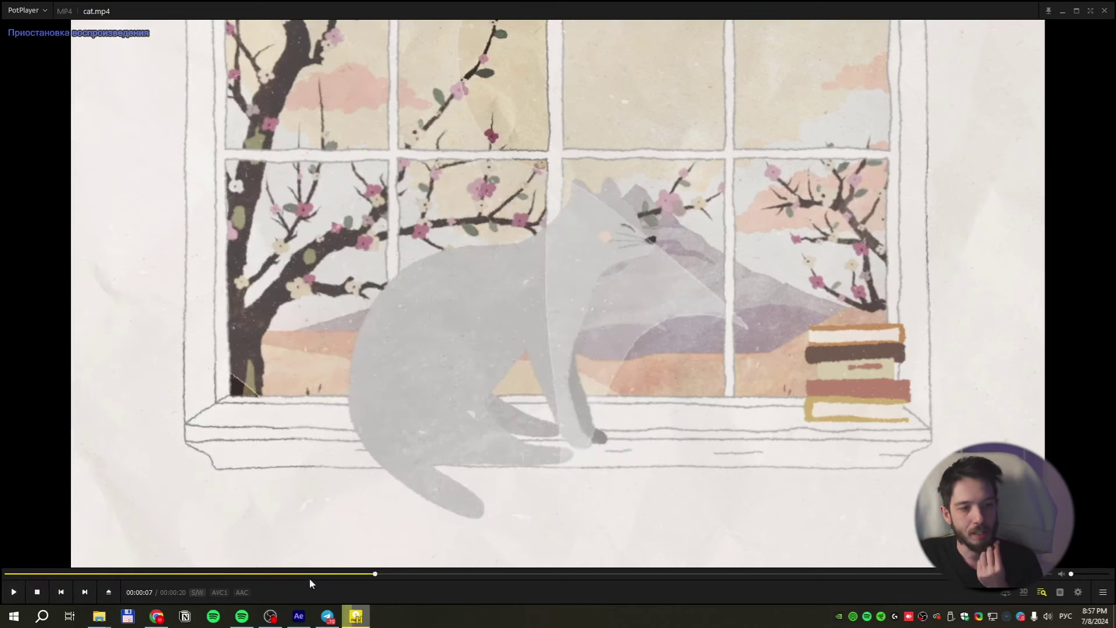
{"action": "left_click", "coordinate": [249, 575]}
{"action": "left_click", "coordinate": [14, 592]}
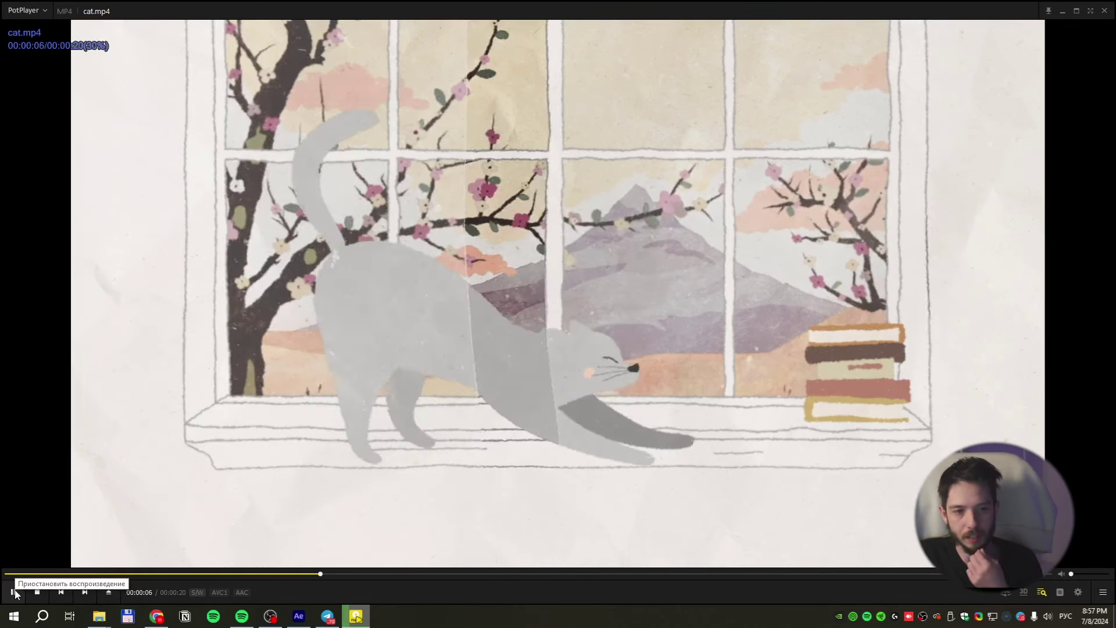
{"action": "left_click", "coordinate": [13, 592]}
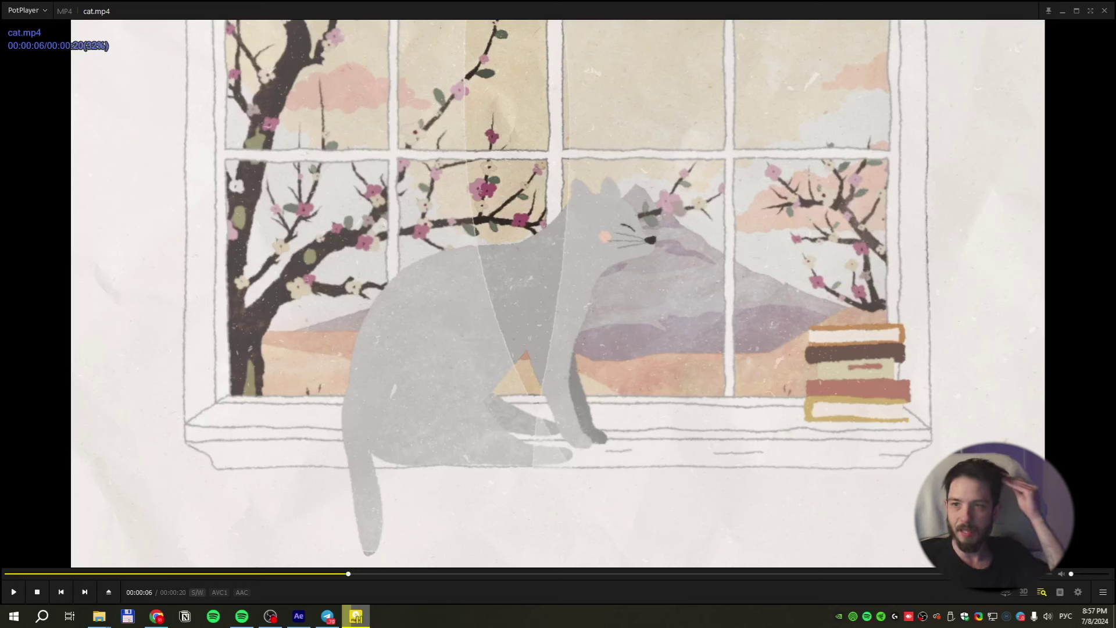
{"action": "key", "text": "alt+Tab"}
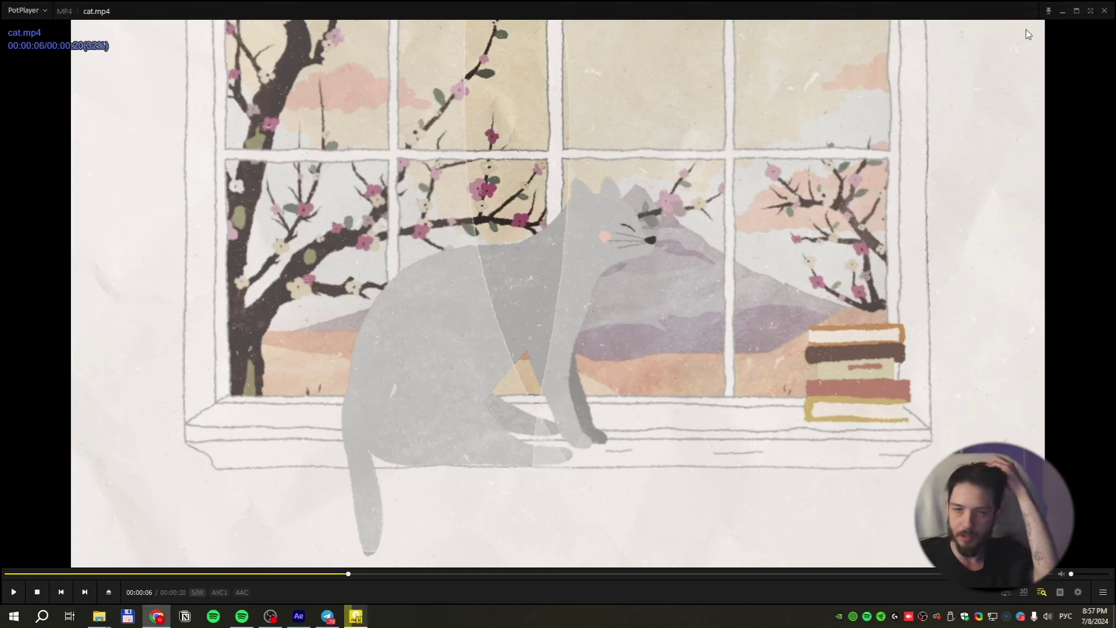
Play to the close-up of the cat licking its paw at 00:00:10, and review it again from 00:00:07
{"action": "left_click", "coordinate": [12, 593]}
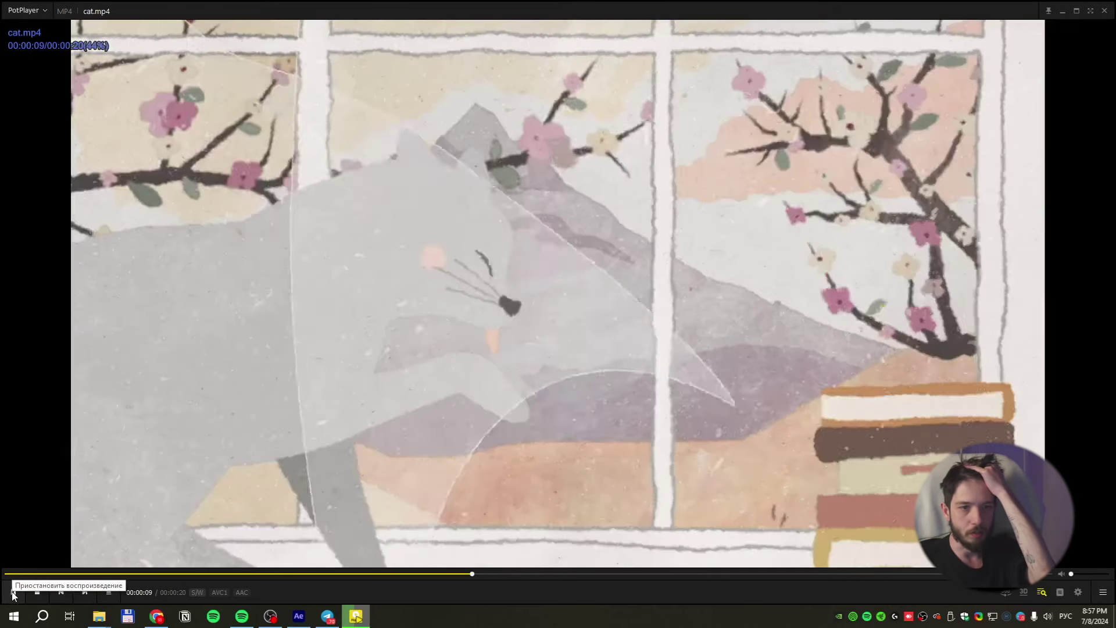
{"action": "left_click", "coordinate": [13, 593]}
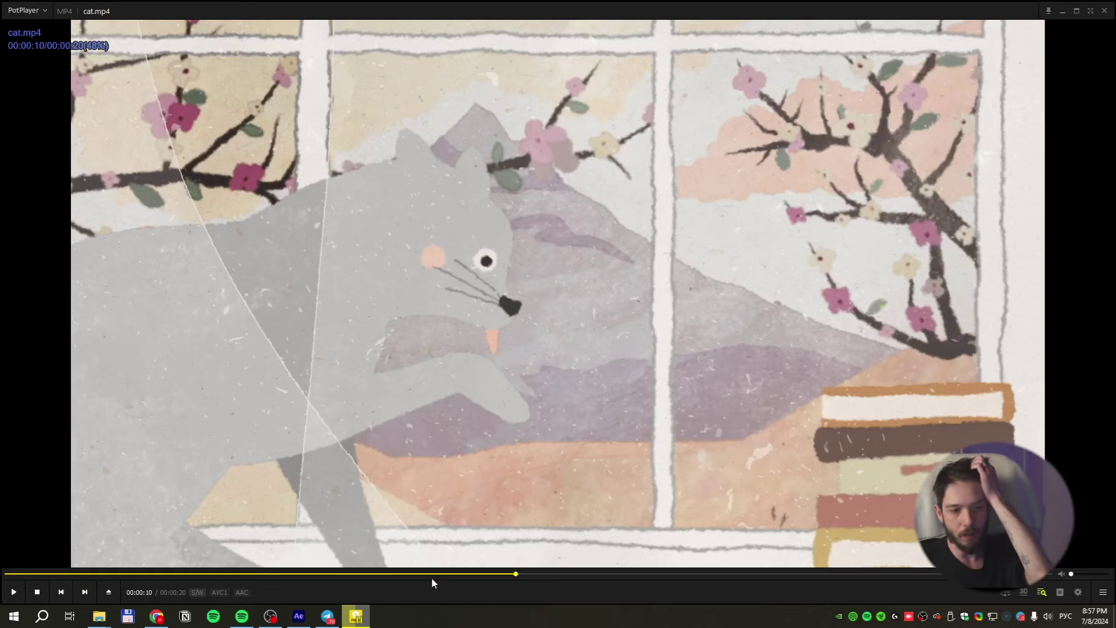
{"action": "left_click", "coordinate": [381, 574]}
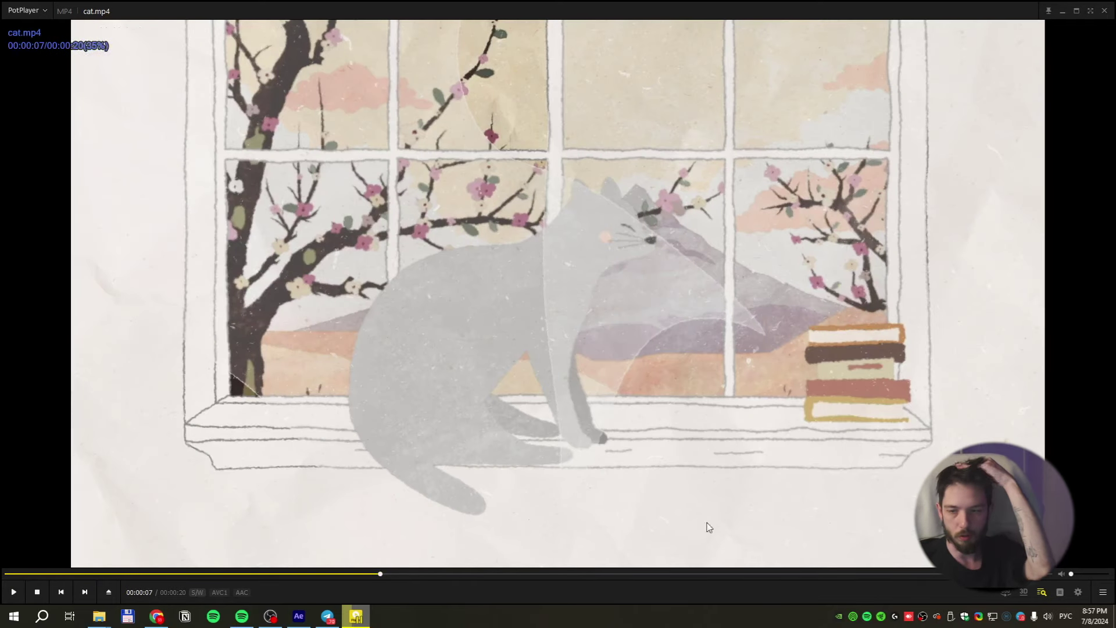
{"action": "left_click", "coordinate": [14, 592]}
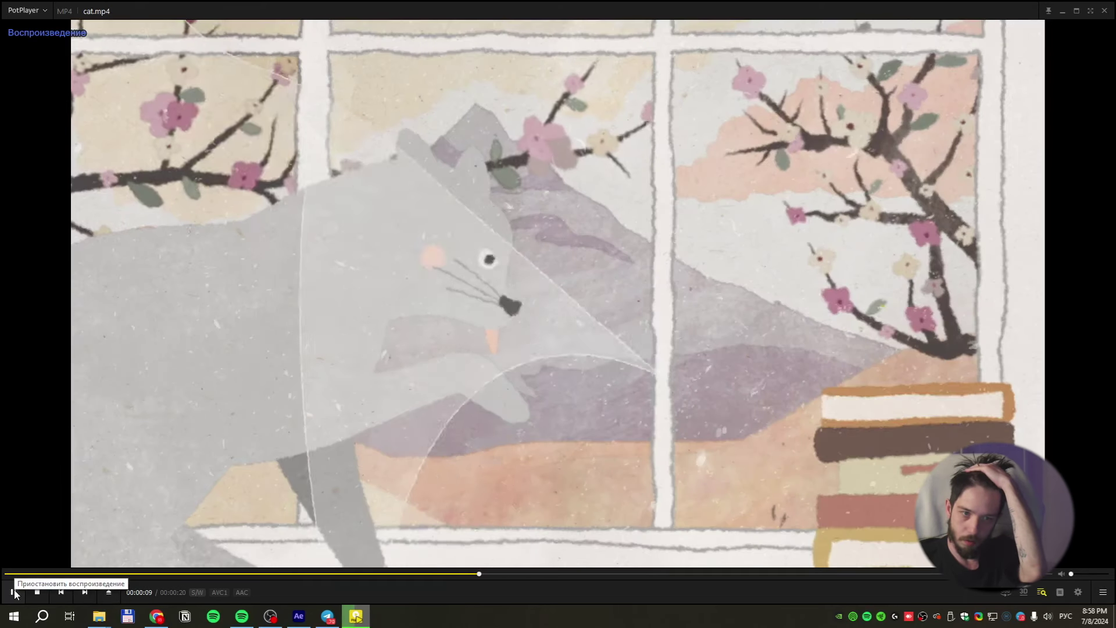
{"action": "left_click", "coordinate": [14, 592]}
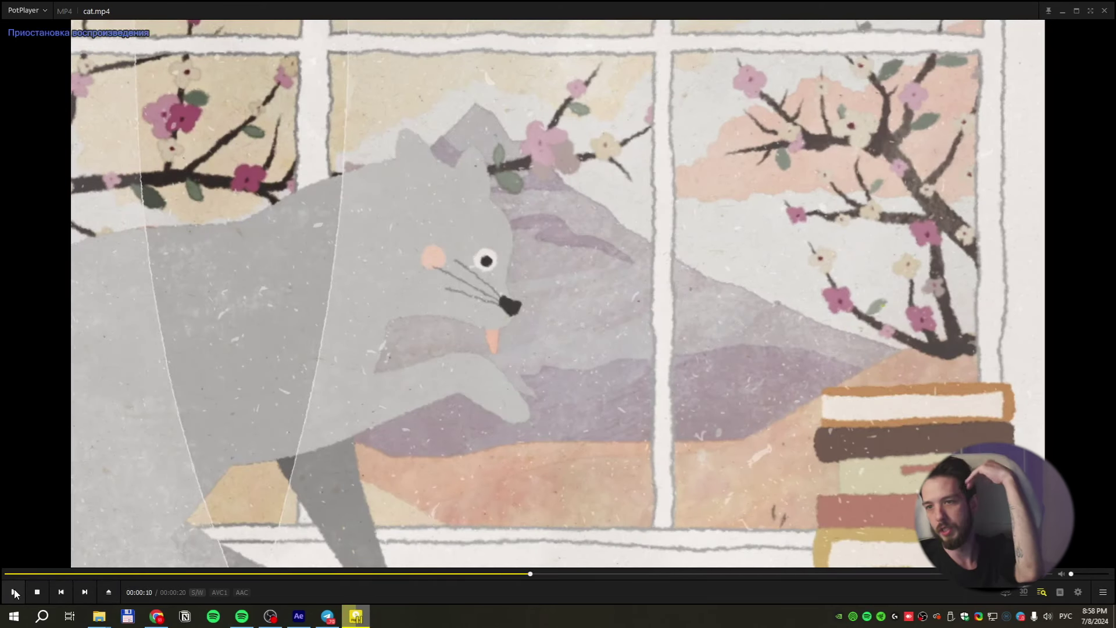
Continue from the paw-licking close-up, pausing at 00:00:12, and play on into the bathtub scene
{"action": "key", "text": "Tab"}
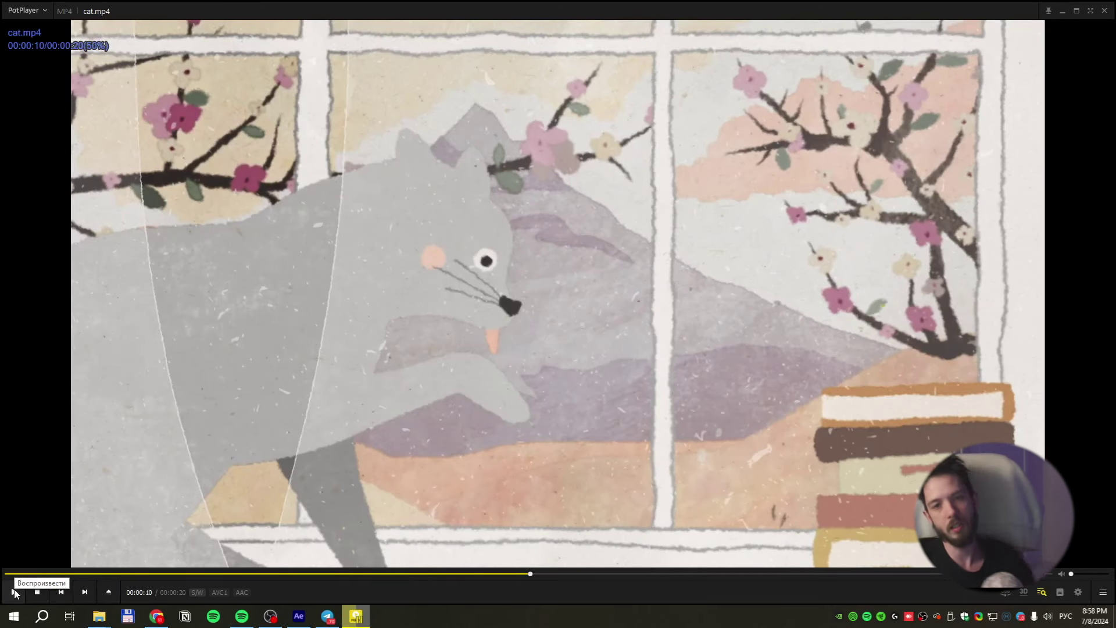
{"action": "left_click", "coordinate": [15, 593]}
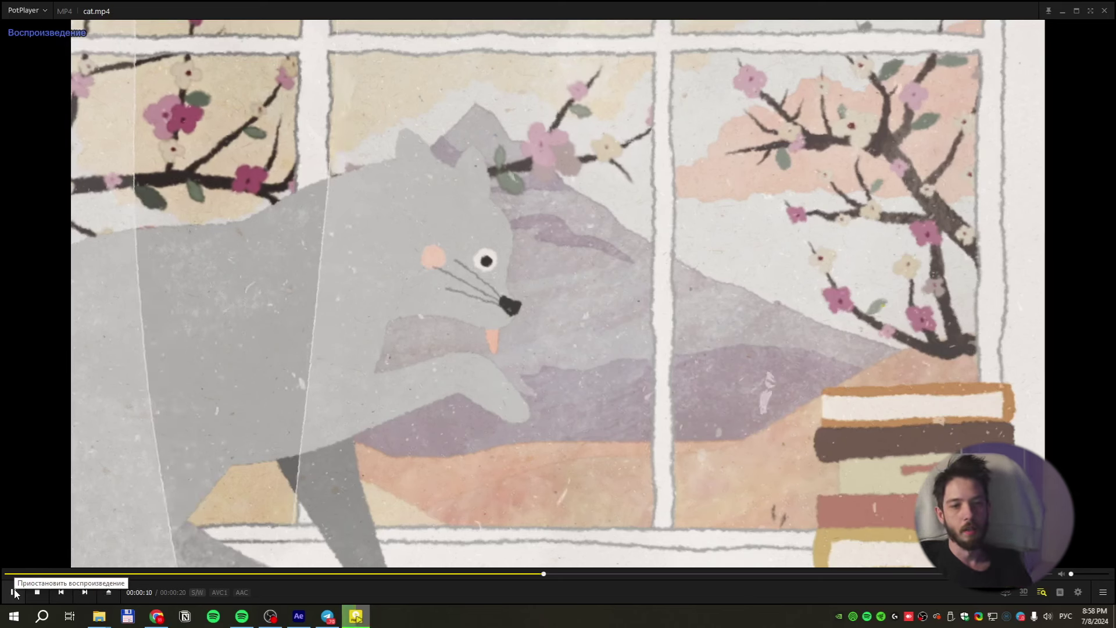
{"action": "left_click", "coordinate": [16, 593]}
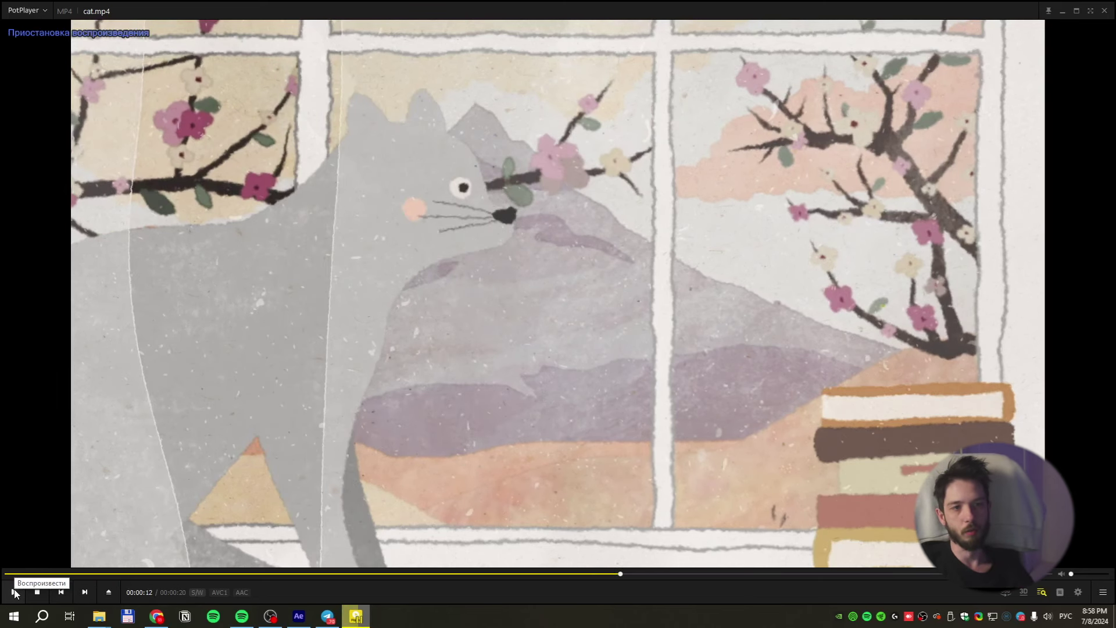
{"action": "left_click", "coordinate": [15, 593]}
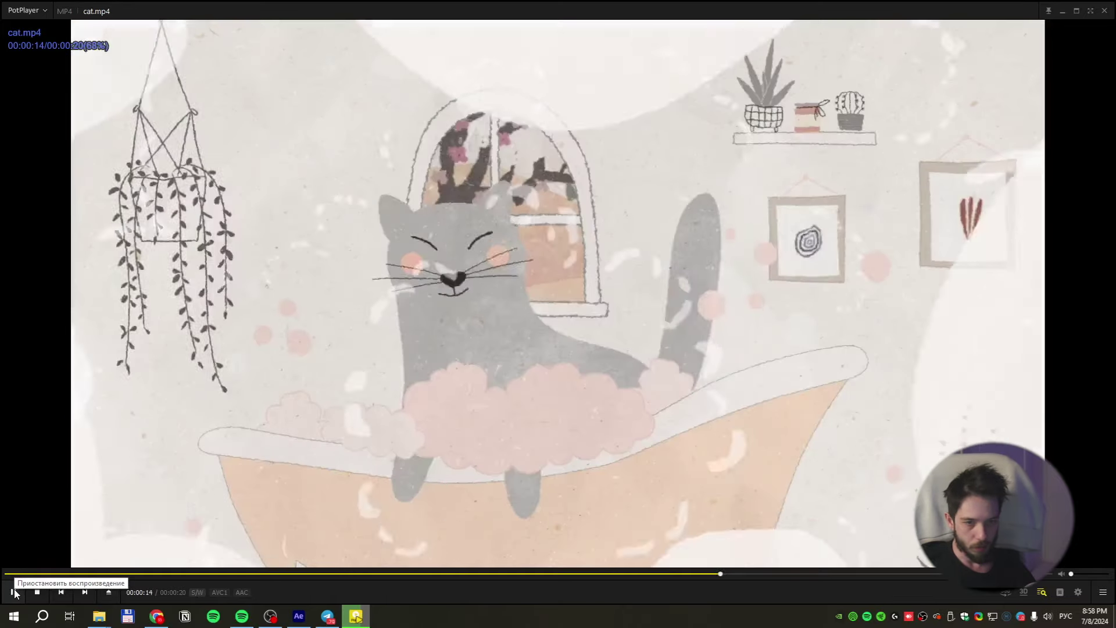
Replay the transition from the close-up at 00:00:12 into the bathtub scene and pause at 00:00:14
{"action": "left_click", "coordinate": [15, 593]}
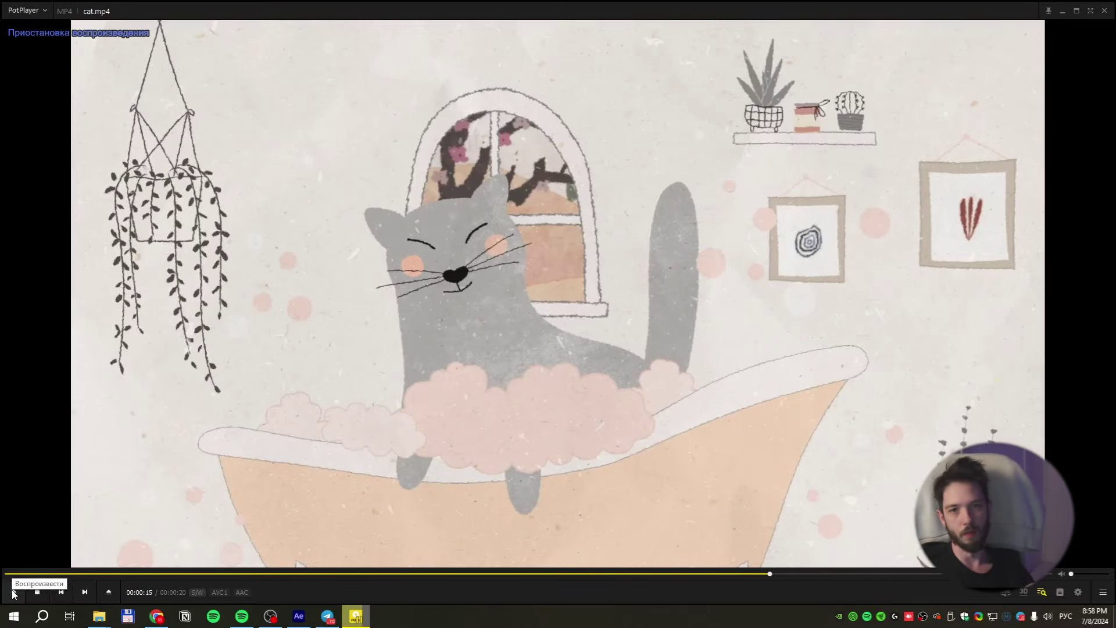
{"action": "key", "text": "Left"}
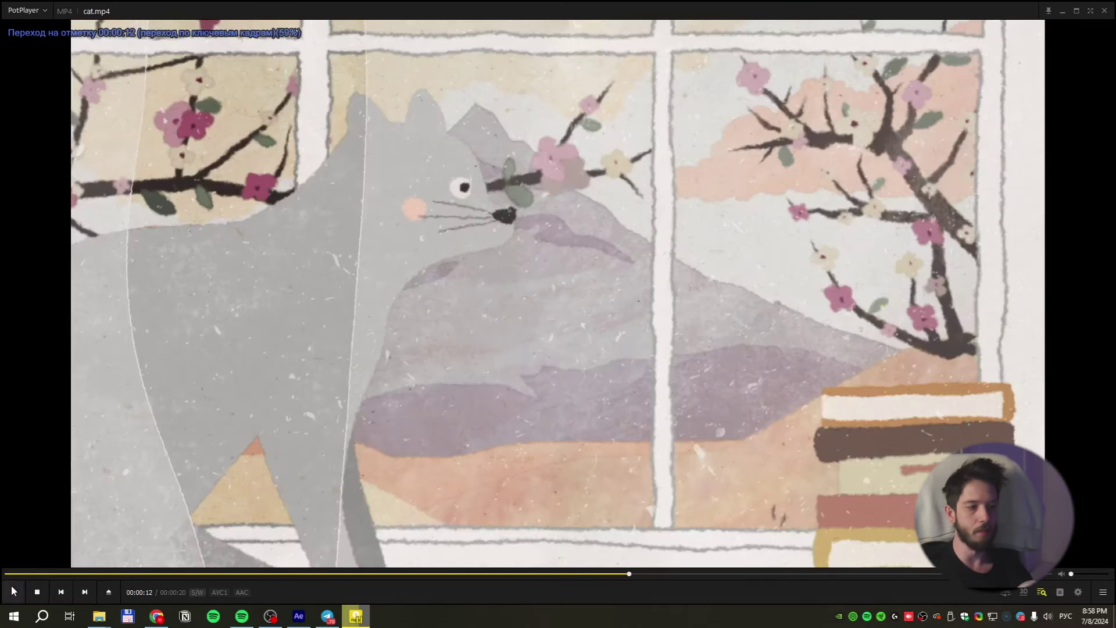
{"action": "left_click", "coordinate": [13, 591]}
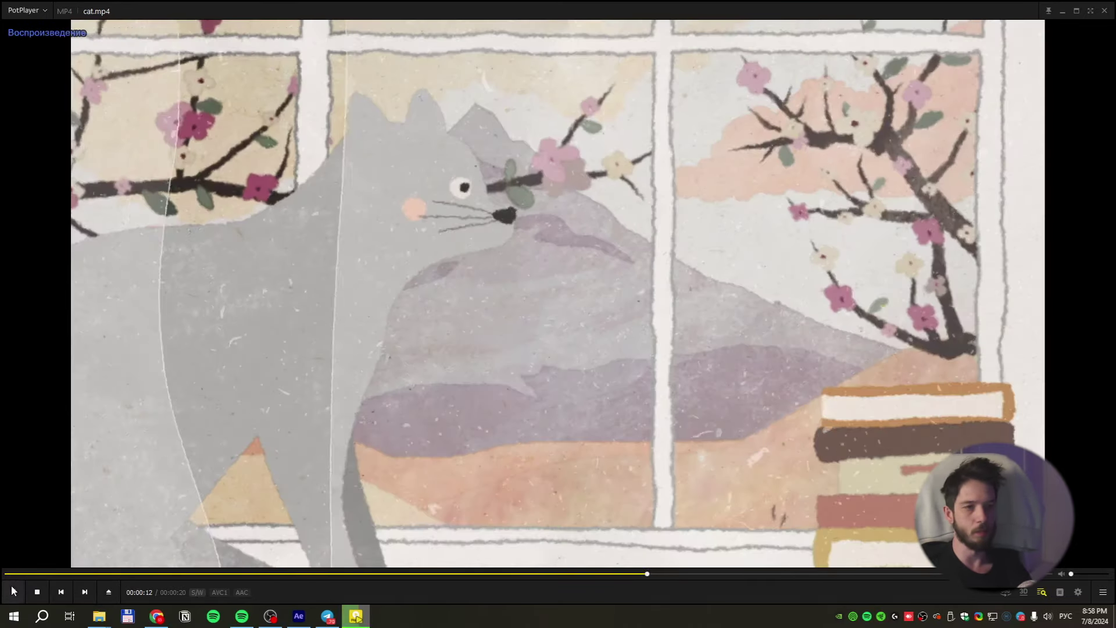
{"action": "left_click", "coordinate": [14, 592]}
{"action": "left_click", "coordinate": [14, 592]}
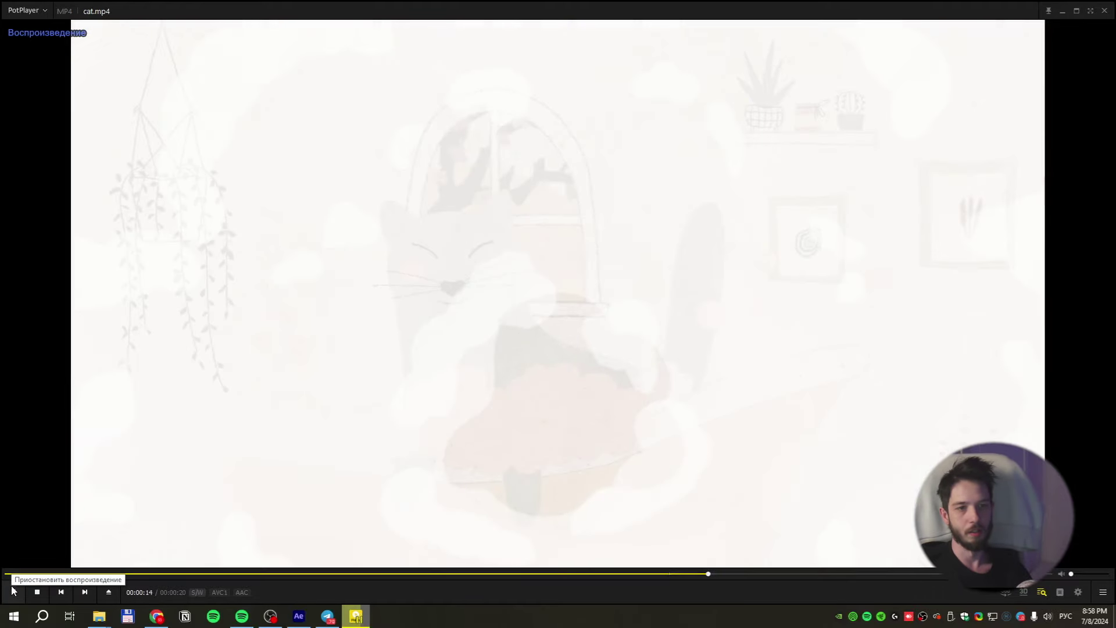
{"action": "left_click", "coordinate": [14, 591]}
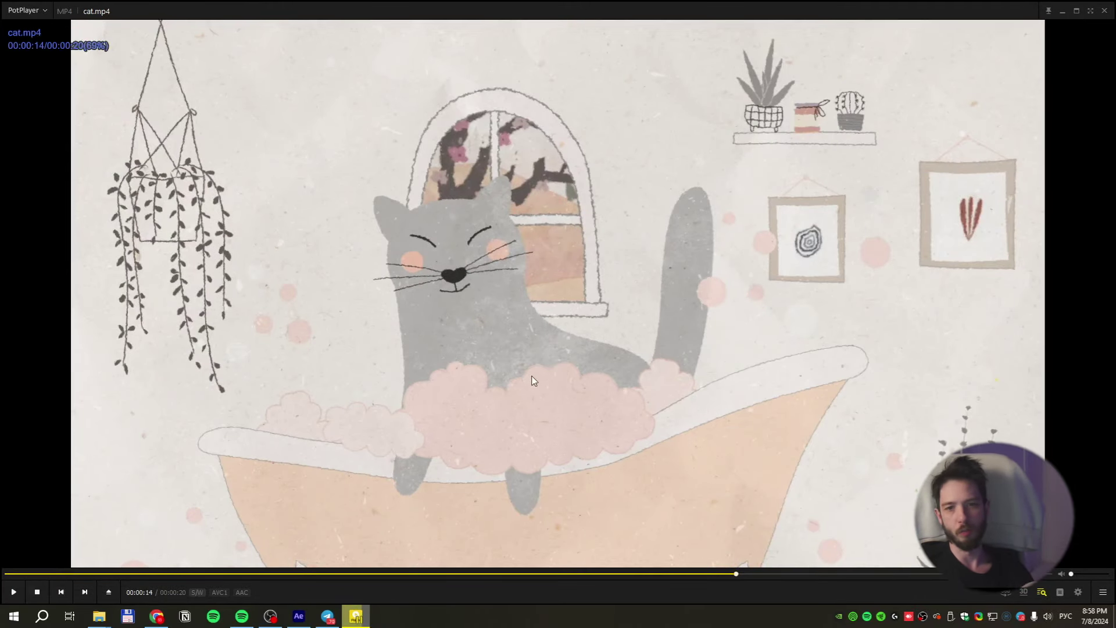
{"action": "key", "text": "alt+Tab"}
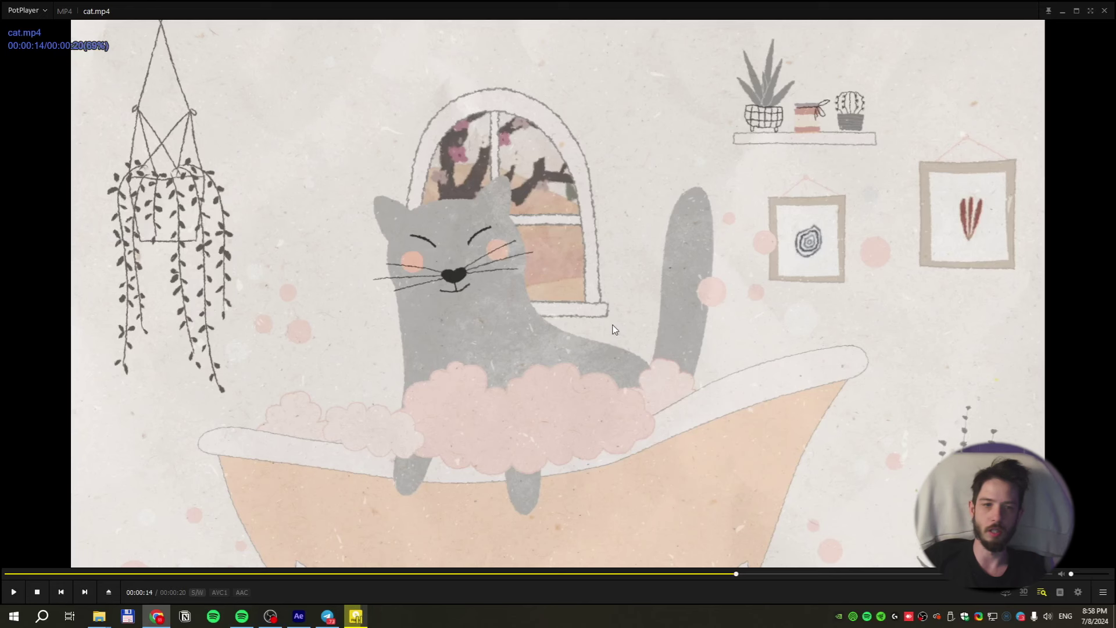
Play the bathtub scene through to the closing slogan, and return to the seated cat, pausing at 00:00:08
{"action": "left_click", "coordinate": [13, 592]}
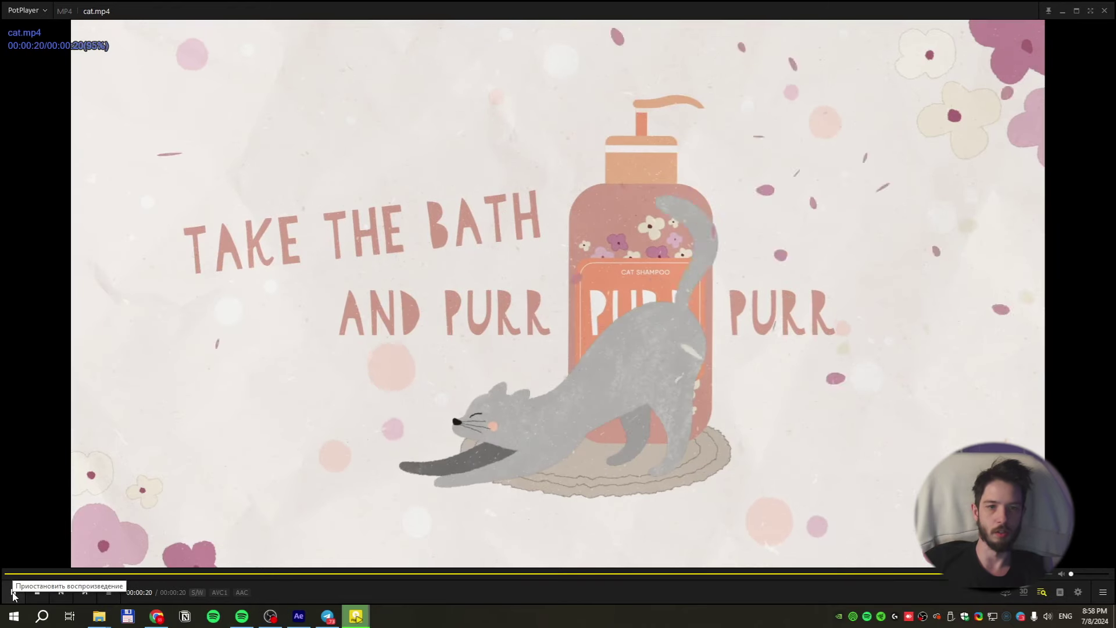
{"action": "left_click", "coordinate": [13, 593]}
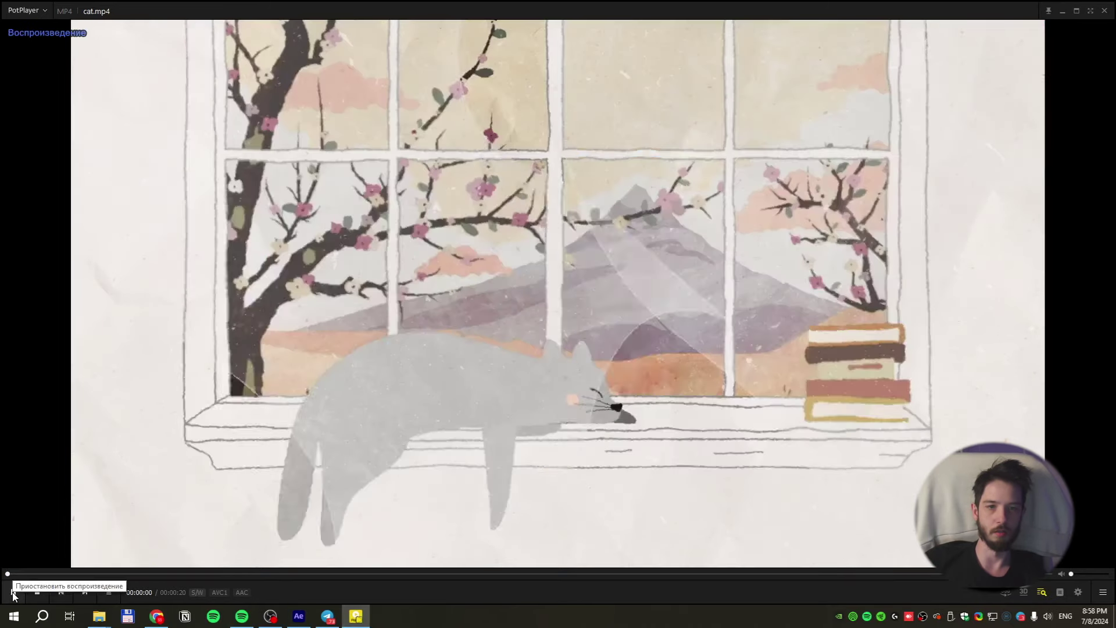
{"action": "left_click", "coordinate": [382, 573]}
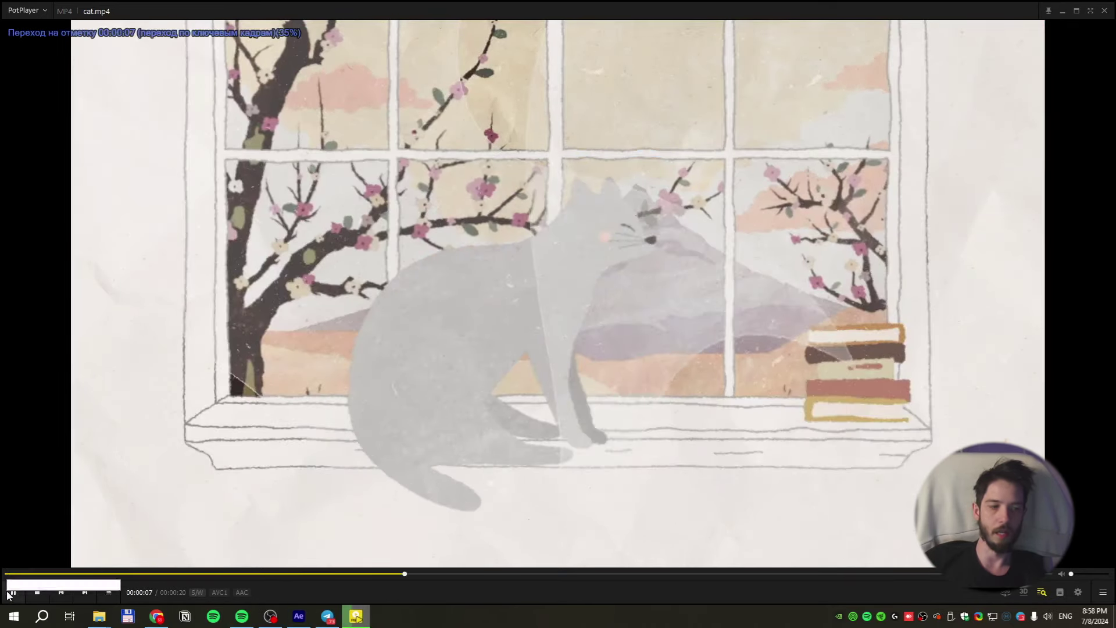
{"action": "left_click", "coordinate": [12, 593]}
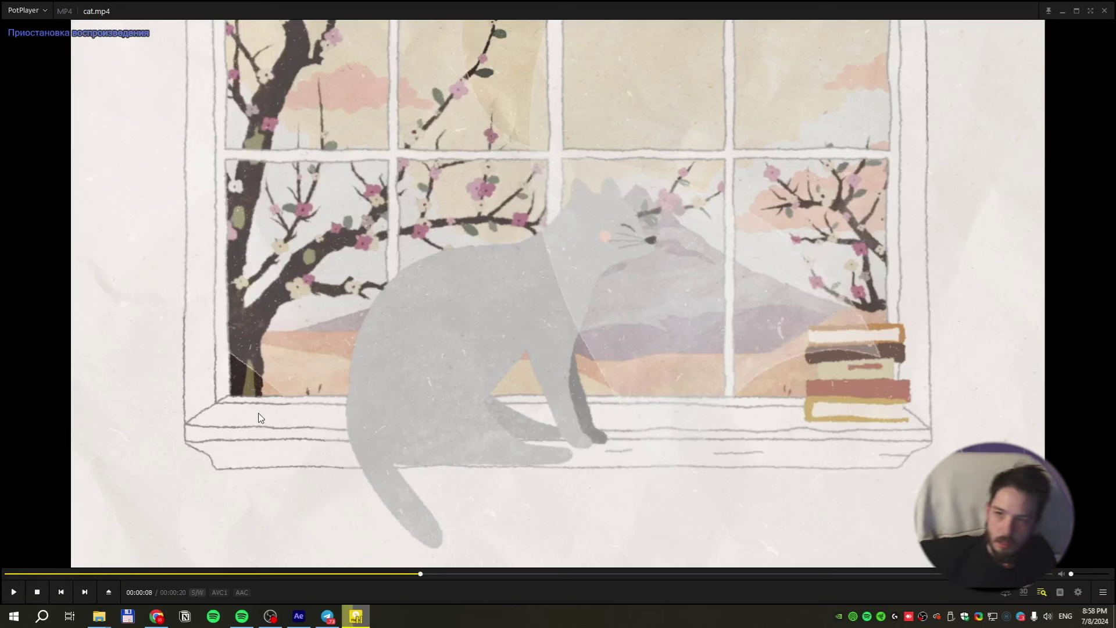
{"action": "key", "text": "Tab"}
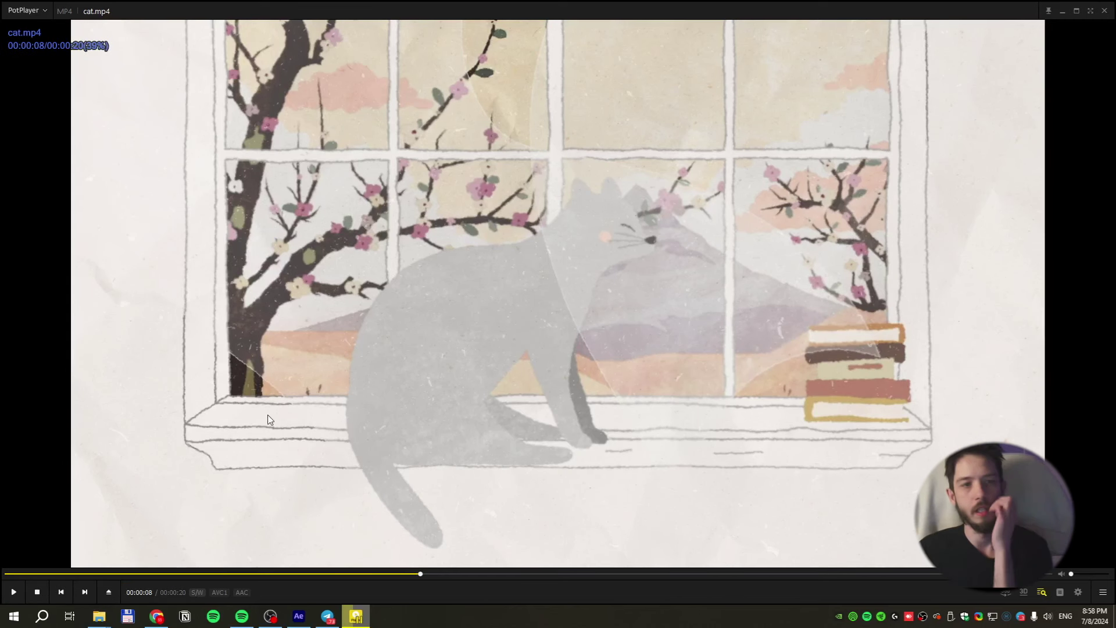
Play on from the seated cat through the tail close-up at 00:00:13 into the bathtub scene
{"action": "left_click", "coordinate": [12, 596]}
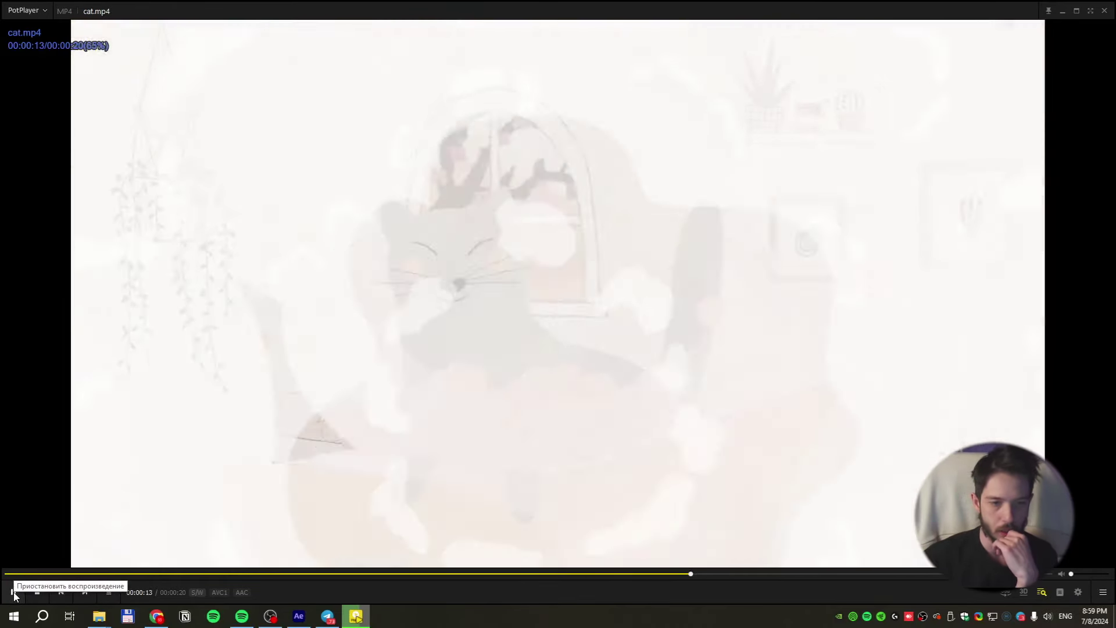
{"action": "left_click", "coordinate": [14, 593]}
{"action": "left_click", "coordinate": [14, 593]}
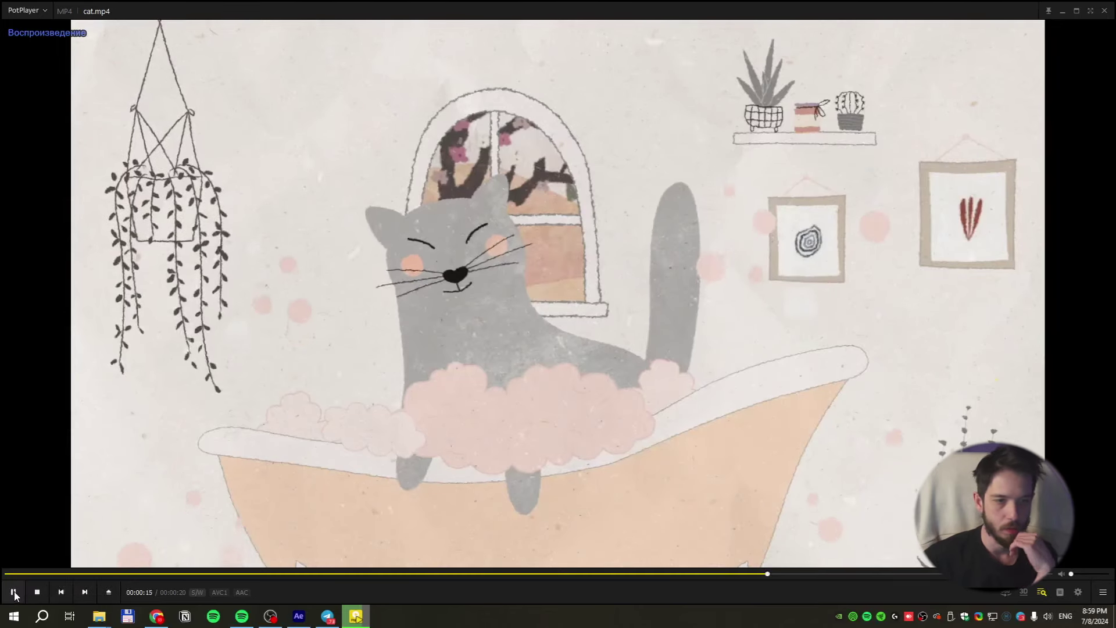
Switch to File Explorer, enter cat folder and open the cat.aep project in After Effects
{"action": "mouse_move", "coordinate": [98, 616]}
{"action": "left_click", "coordinate": [161, 570]}
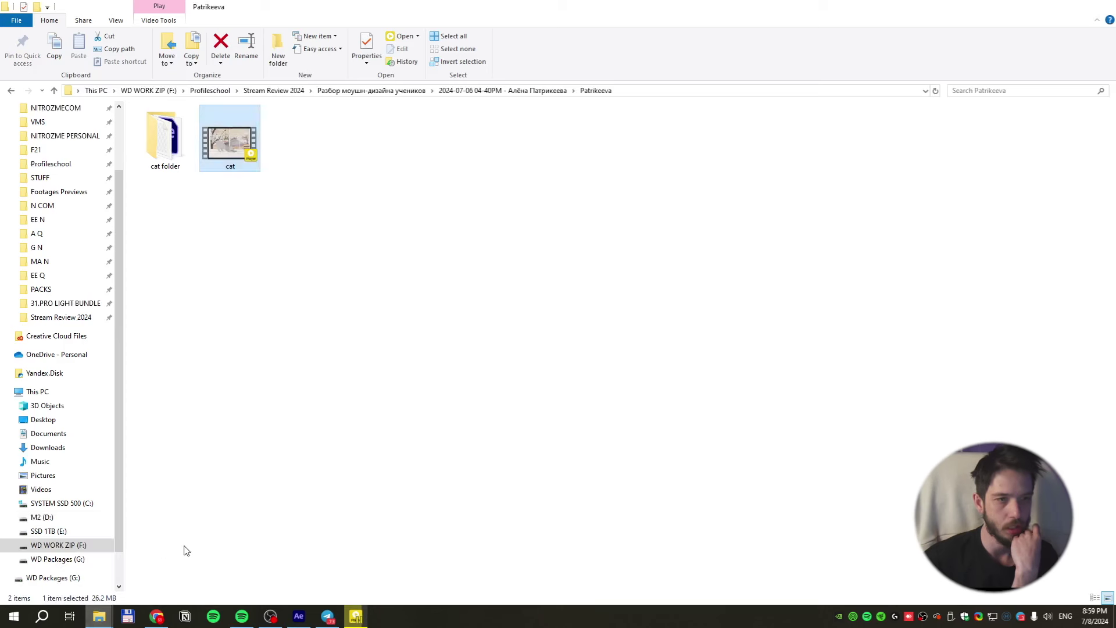
{"action": "double_click", "coordinate": [185, 136]}
{"action": "double_click", "coordinate": [185, 140]}
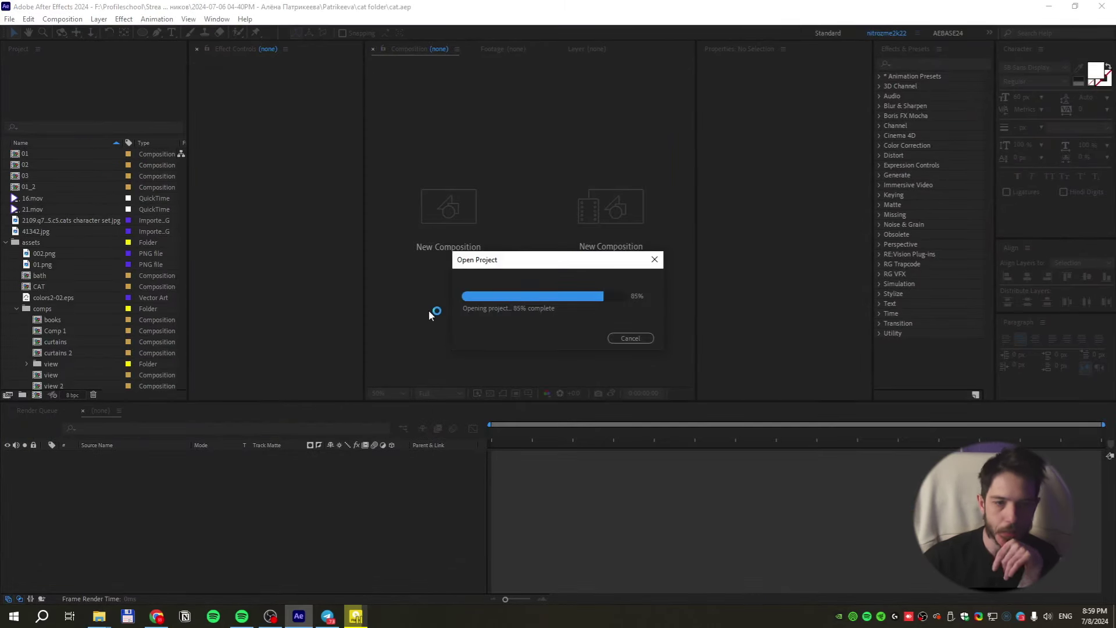
Return to cat.mp4 in PotPlayer and scrub back to the paw-licking close-up at 00:00:10
{"action": "left_click", "coordinate": [361, 614]}
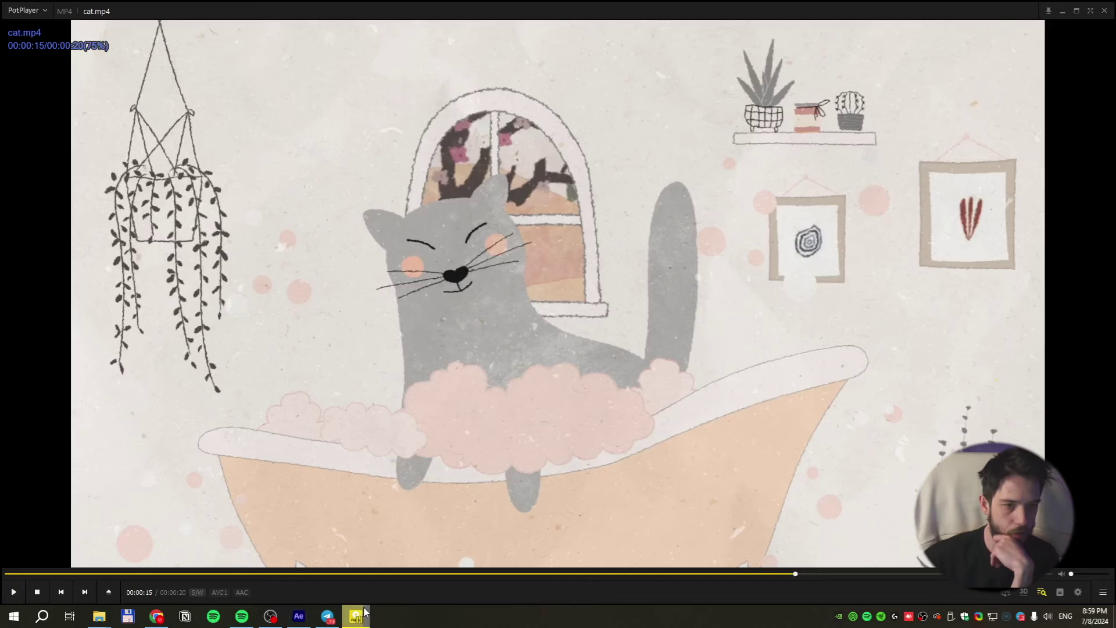
{"action": "left_click_drag", "start_coordinate": [450, 573], "coordinate": [563, 575]}
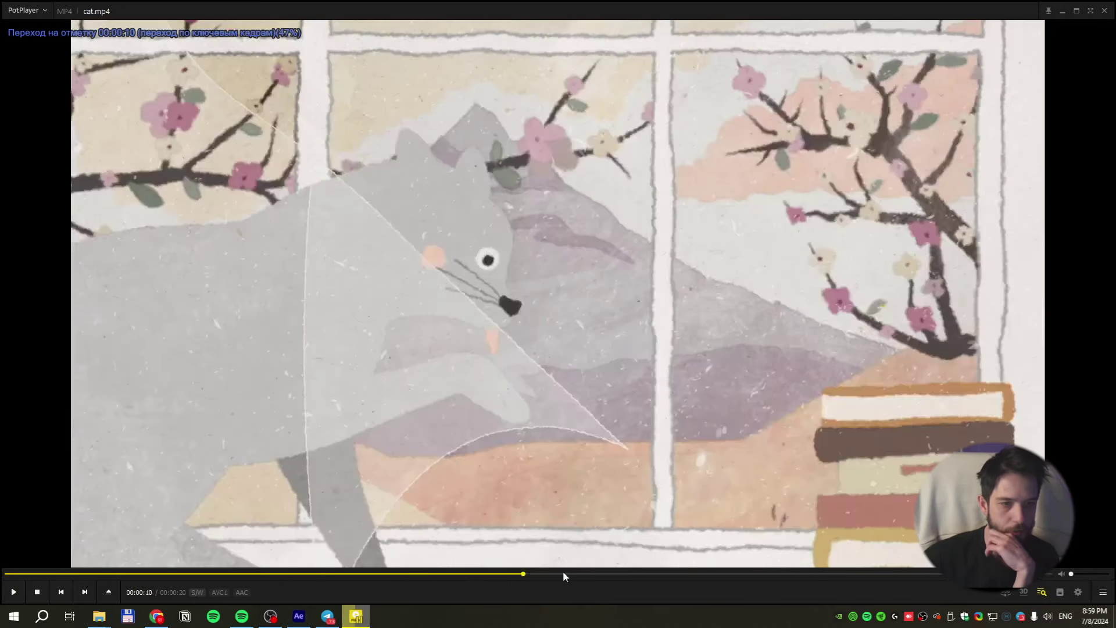
Switch to After Effects and accept the project's version conversion and the substitution of its missing fonts
{"action": "left_click", "coordinate": [298, 616]}
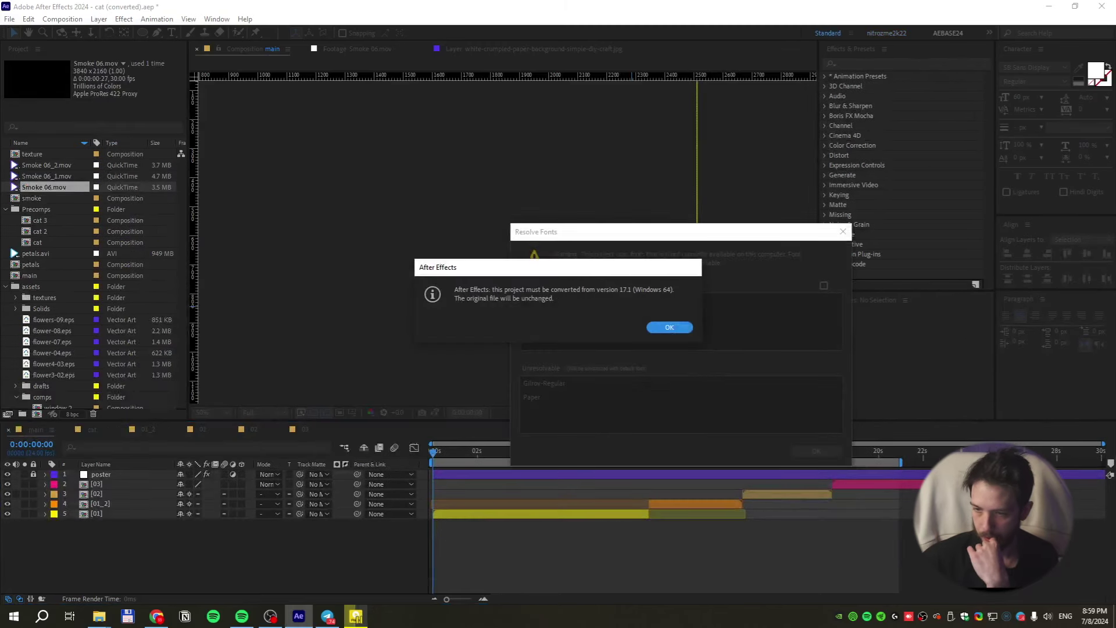
{"action": "left_click", "coordinate": [670, 328]}
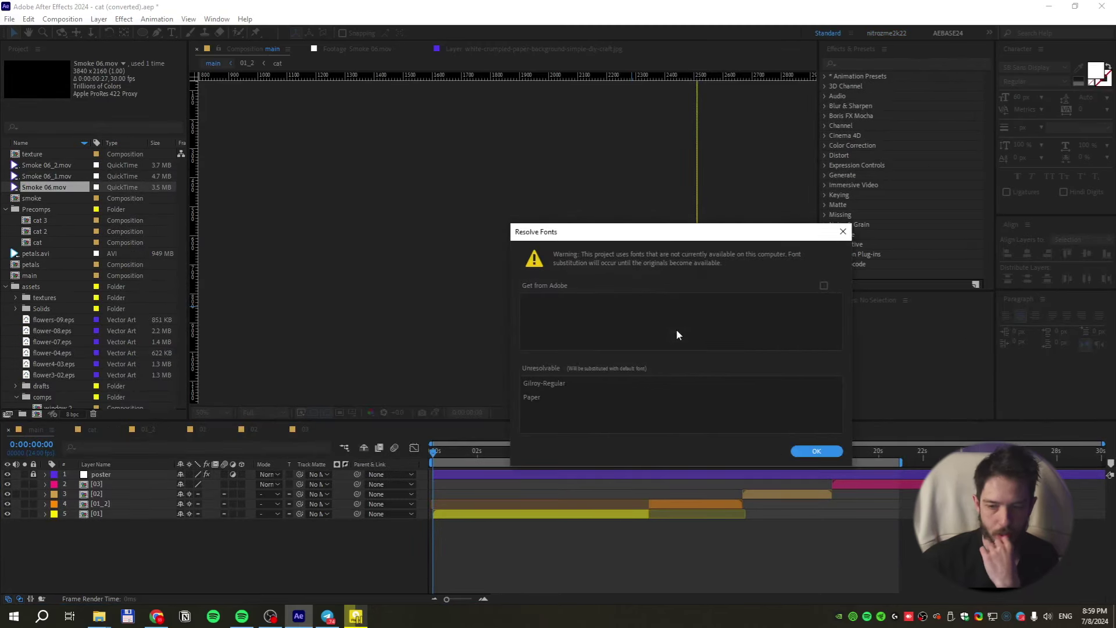
{"action": "left_click", "coordinate": [815, 452]}
Open composition 01 from main, enter its texture precomp and select the lowest 9793.jpg layer at frame 0:00:00:01
{"action": "left_click", "coordinate": [97, 485]}
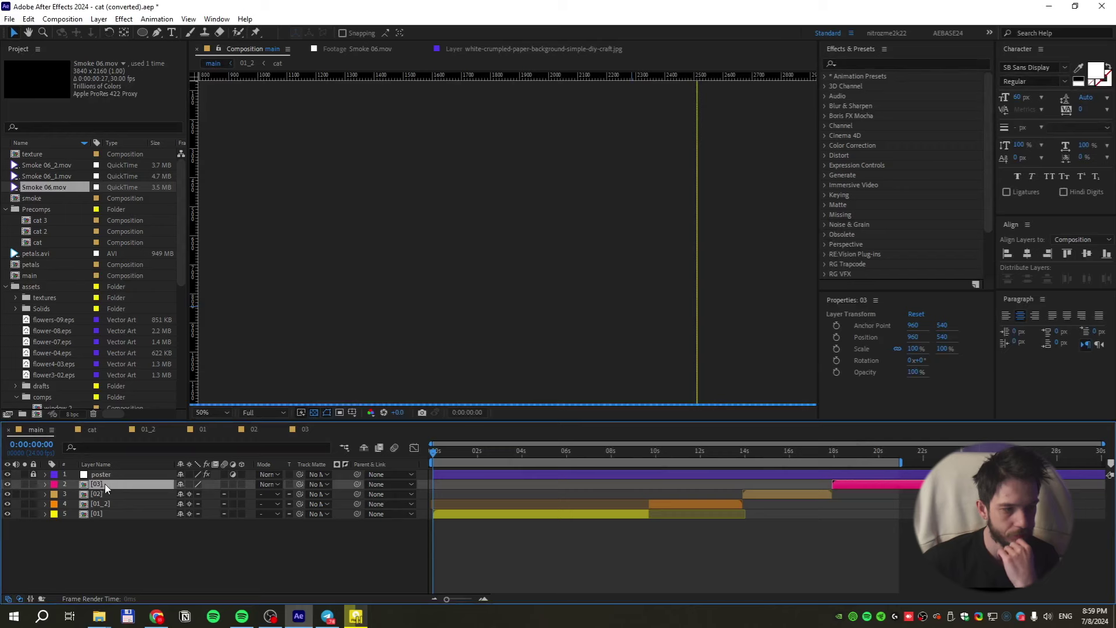
{"action": "double_click", "coordinate": [510, 516]}
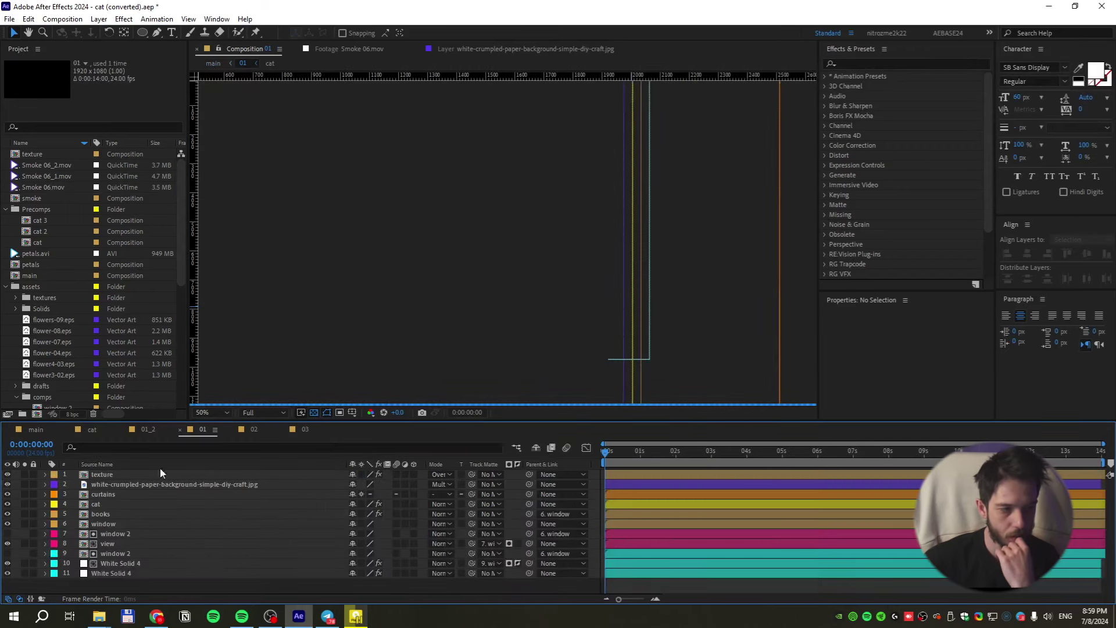
{"action": "double_click", "coordinate": [107, 470]}
{"action": "left_click", "coordinate": [498, 452]}
{"action": "left_click", "coordinate": [505, 504]}
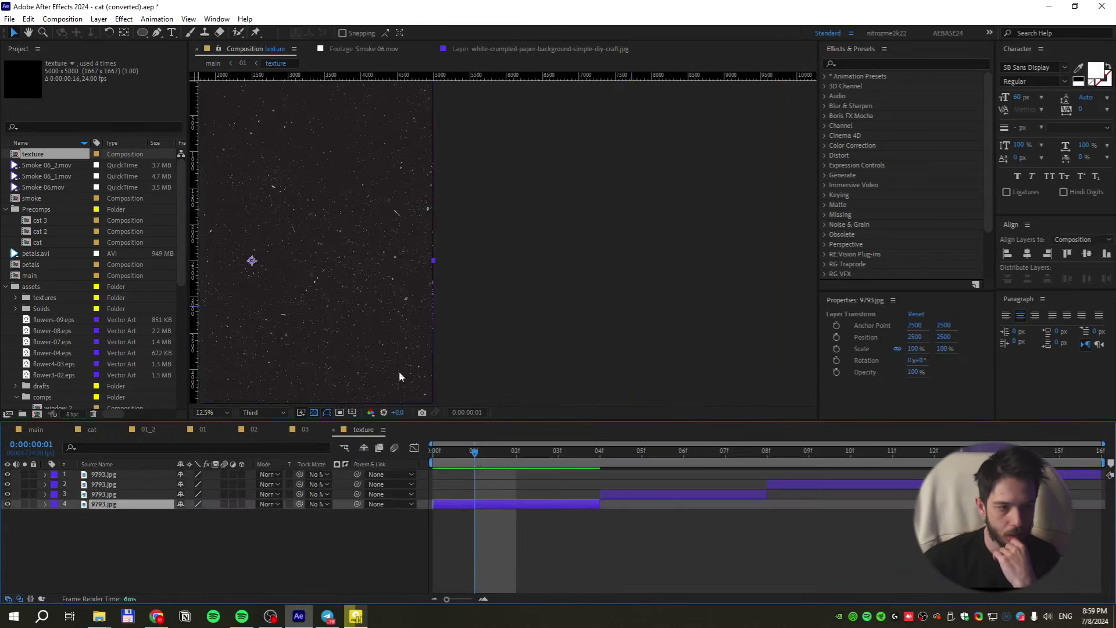
Set the preview resolution to Full and examine the speckles of the 9793.jpg texture up close
{"action": "scroll", "coordinate": [330, 300], "scroll_direction": "down", "scroll_amount": 1}
{"action": "left_click_drag", "start_coordinate": [344, 268], "coordinate": [515, 268]}
{"action": "scroll", "coordinate": [515, 268], "scroll_direction": "up", "scroll_amount": 3}
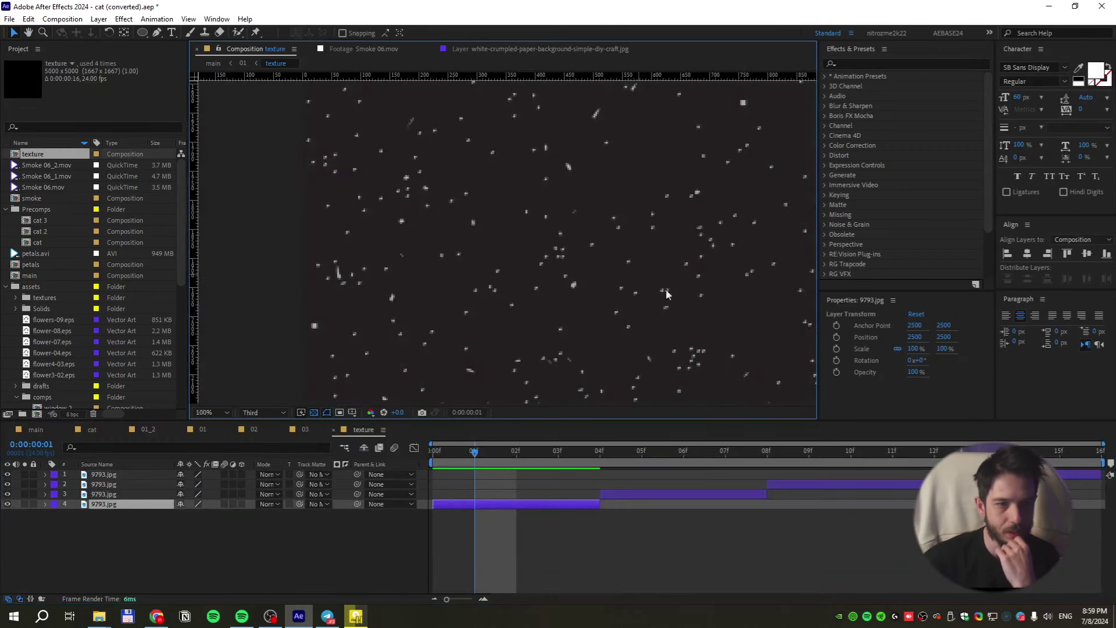
{"action": "scroll", "coordinate": [666, 295], "scroll_direction": "down", "scroll_amount": 1}
{"action": "scroll", "coordinate": [715, 297], "scroll_direction": "up", "scroll_amount": 1}
{"action": "left_click", "coordinate": [264, 413]}
{"action": "left_click", "coordinate": [267, 439]}
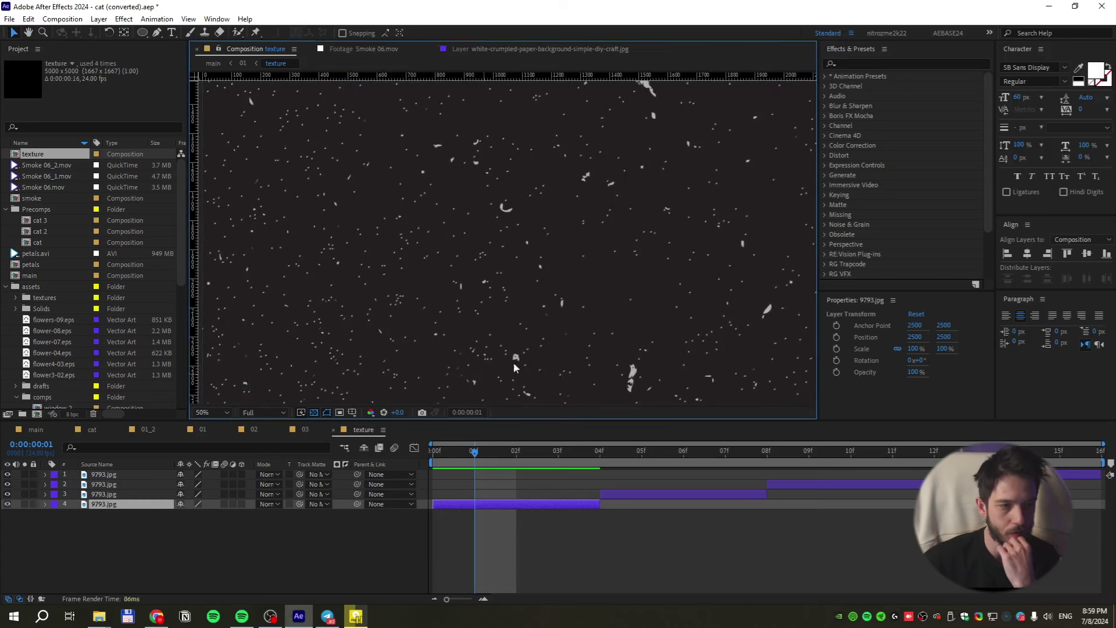
{"action": "left_click_drag", "start_coordinate": [646, 237], "coordinate": [625, 248]}
{"action": "scroll", "coordinate": [506, 237], "scroll_direction": "up", "scroll_amount": 1}
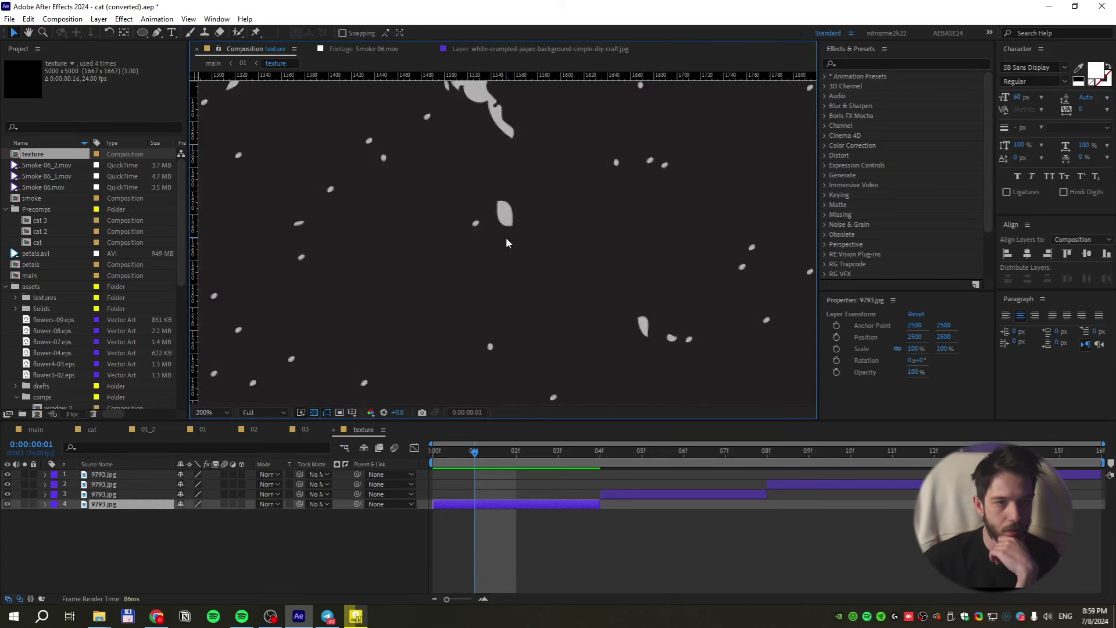
{"action": "scroll", "coordinate": [505, 236], "scroll_direction": "up", "scroll_amount": 1}
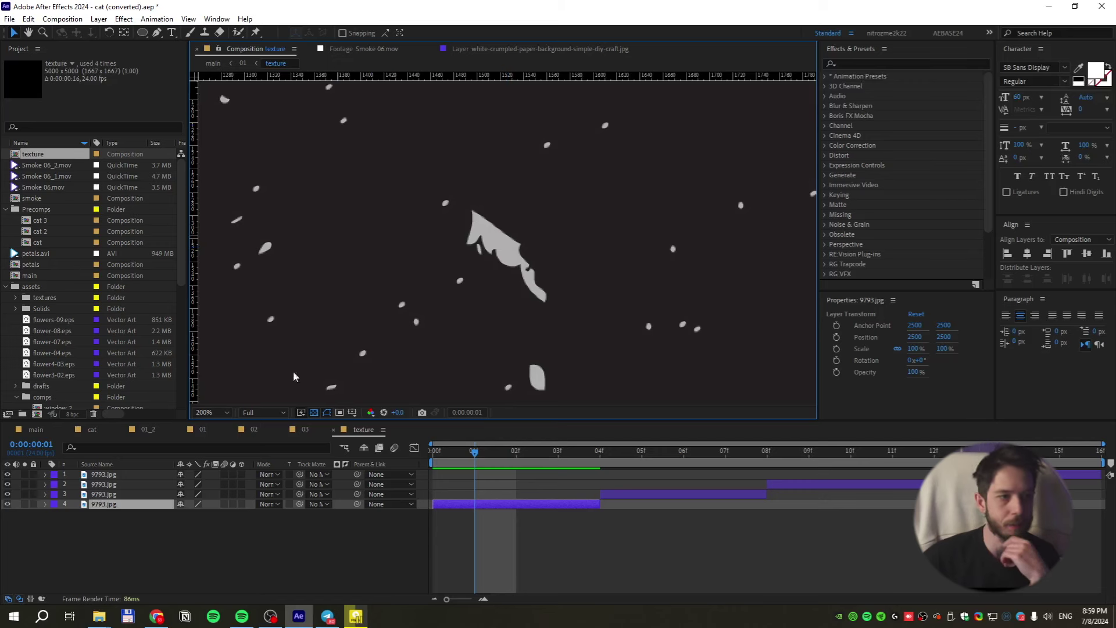
Open composition 01 from main at 0:00:06:17 and solo its texture layer to inspect it
{"action": "left_click", "coordinate": [44, 431]}
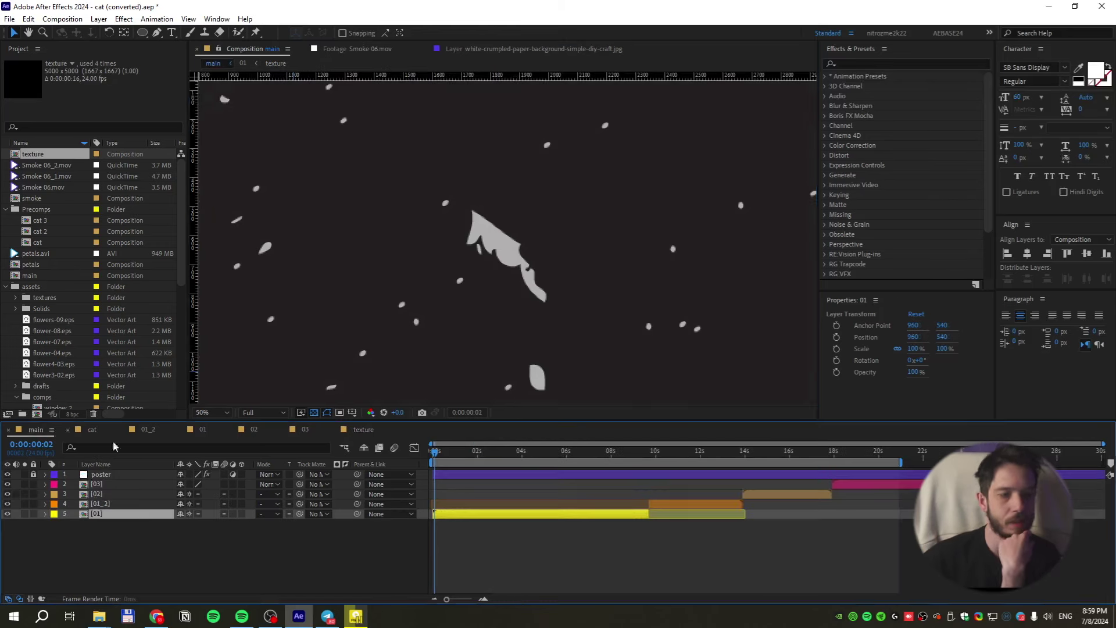
{"action": "left_click", "coordinate": [545, 455]}
{"action": "left_click_drag", "start_coordinate": [549, 458], "coordinate": [582, 453]}
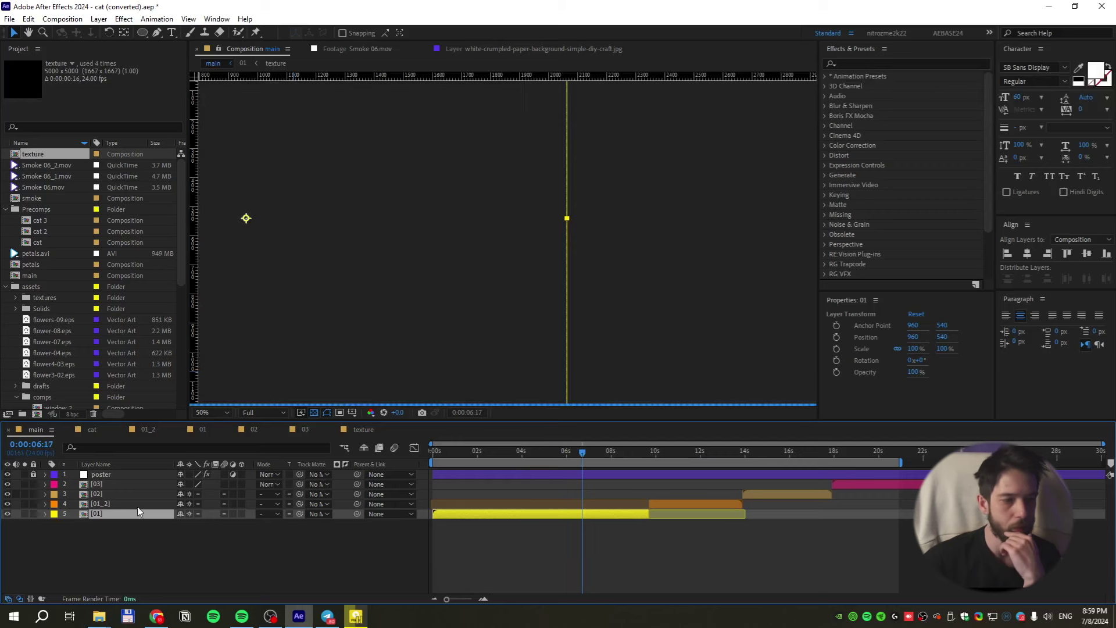
{"action": "double_click", "coordinate": [107, 515]}
{"action": "left_click", "coordinate": [115, 476]}
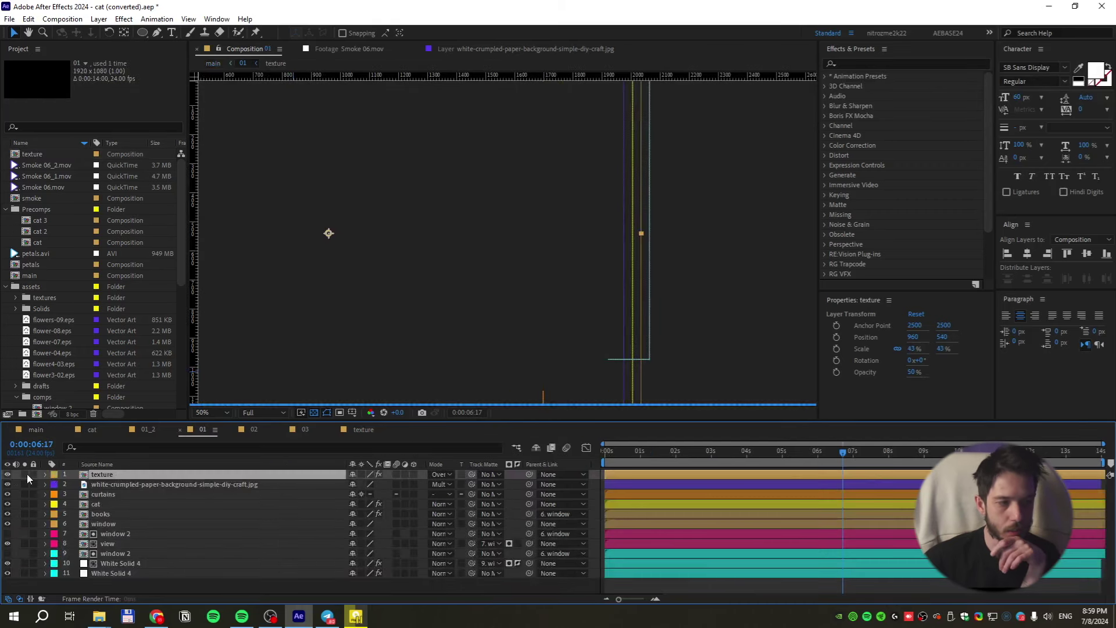
{"action": "left_click", "coordinate": [24, 474]}
{"action": "left_click_drag", "start_coordinate": [364, 234], "coordinate": [554, 268]}
{"action": "scroll", "coordinate": [554, 267], "scroll_direction": "up", "scroll_amount": 1}
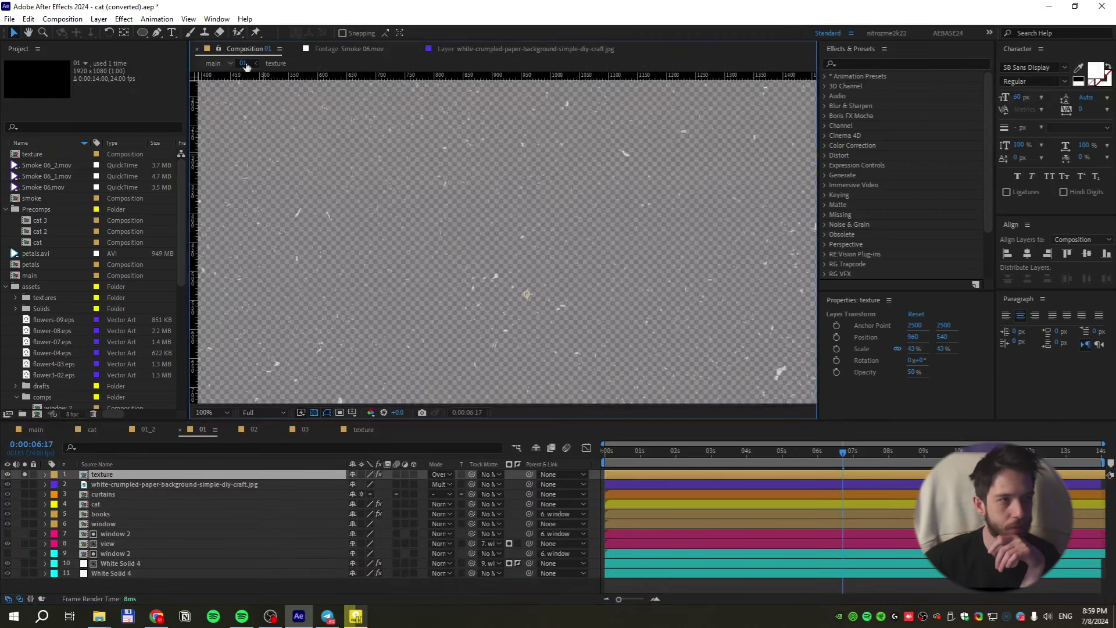
Switch to the nitrozme2k22 workspace and scrub composition 01 to 0:00:05:08 to check the texture's Turbulent Displace motion
{"action": "left_click", "coordinate": [908, 32]}
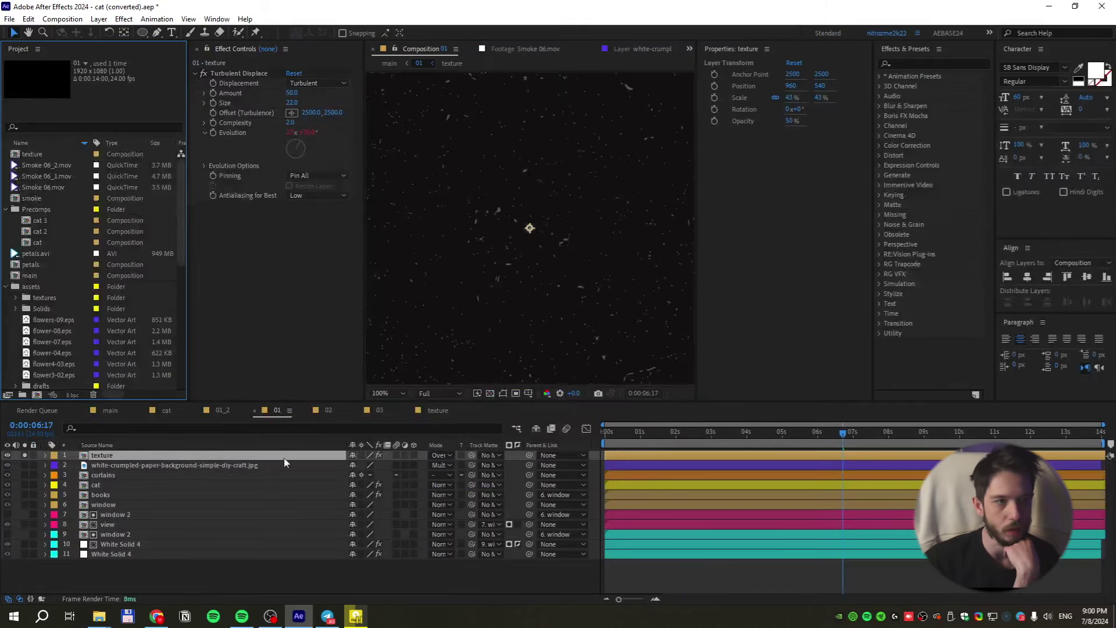
{"action": "scroll", "coordinate": [565, 239], "scroll_direction": "up", "scroll_amount": 1}
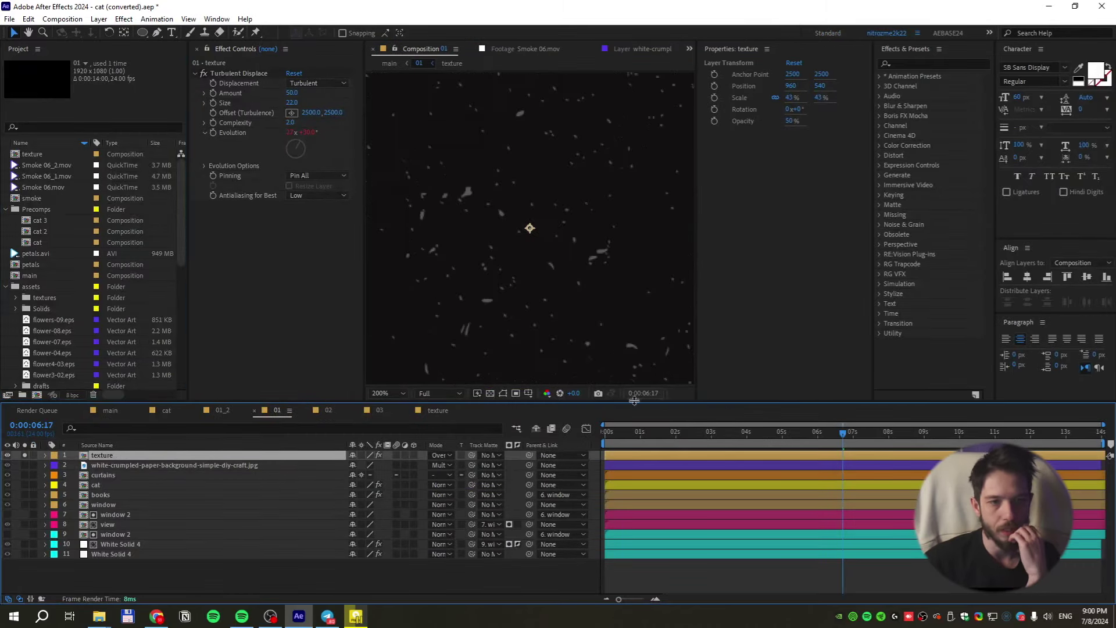
{"action": "left_click_drag", "start_coordinate": [622, 437], "coordinate": [891, 447]}
{"action": "left_click", "coordinate": [795, 443]}
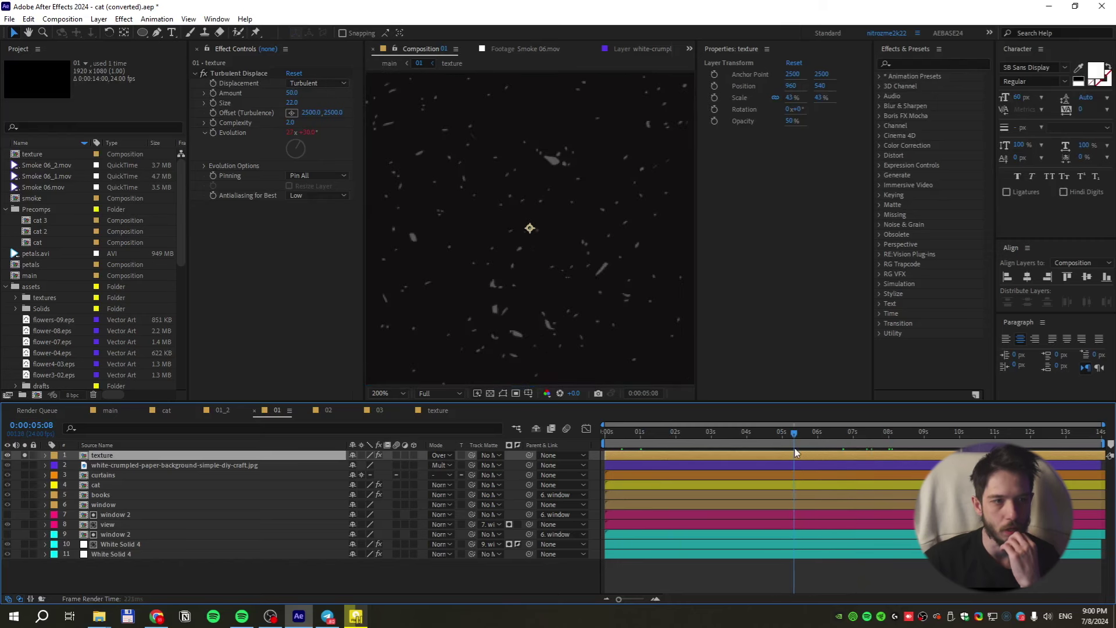
Find the Roughen Edges effect and apply it to the texture layer in composition 01
{"action": "left_click", "coordinate": [923, 64]}
{"action": "type", "text": "roug"}
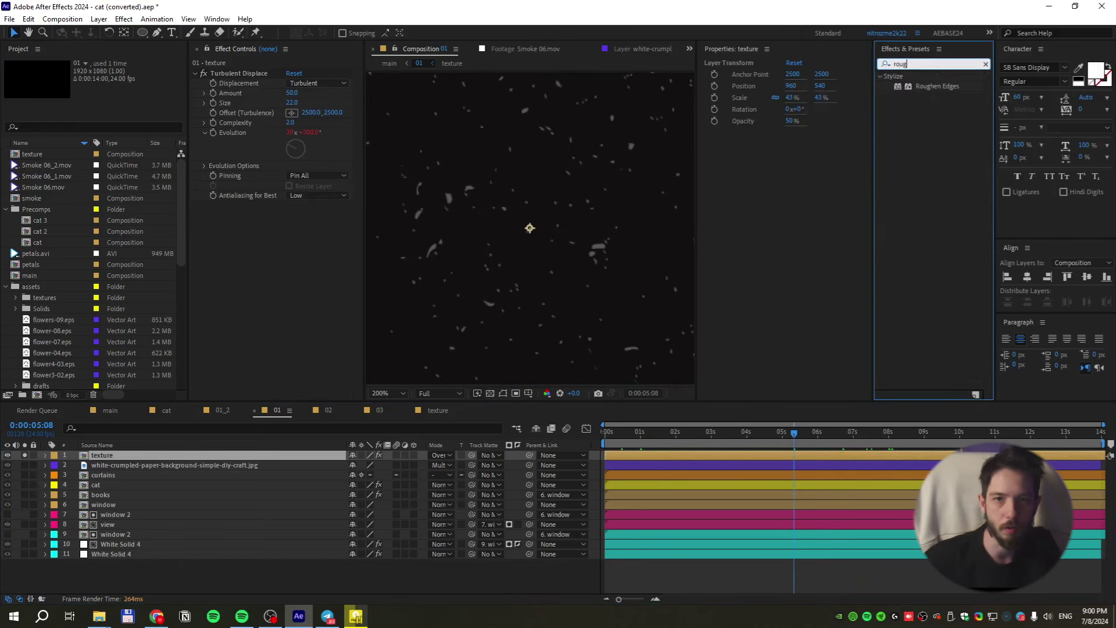
{"action": "double_click", "coordinate": [935, 86]}
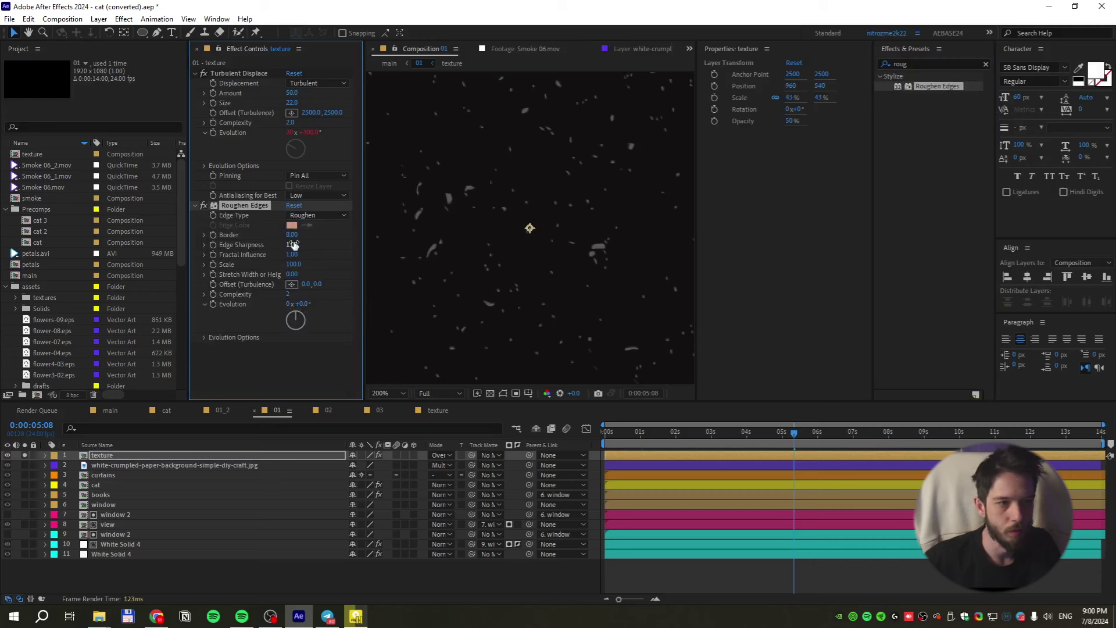
{"action": "left_click_drag", "start_coordinate": [338, 261], "coordinate": [339, 262]}
{"action": "left_click", "coordinate": [442, 394]}
{"action": "left_click", "coordinate": [524, 267]}
{"action": "key", "text": "ctrl+z"}
{"action": "scroll", "coordinate": [540, 264], "scroll_direction": "down", "scroll_amount": 1}
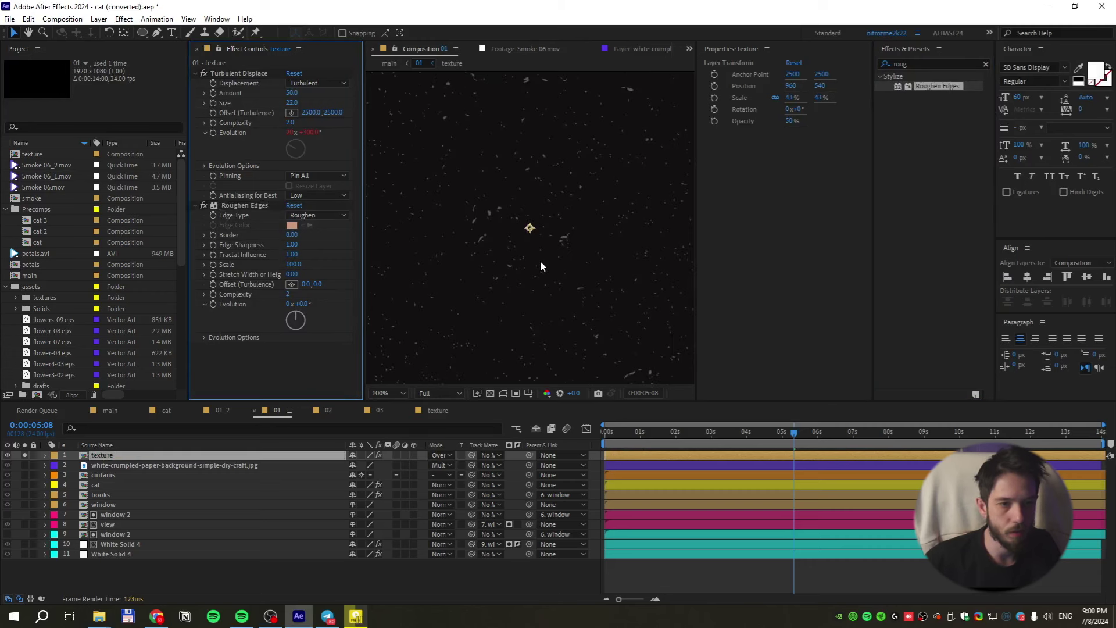
Remove Roughen Edges from the texture layer and open its precomposition at 0:00:00:02
{"action": "left_click", "coordinate": [252, 206]}
{"action": "key", "text": "Delete"}
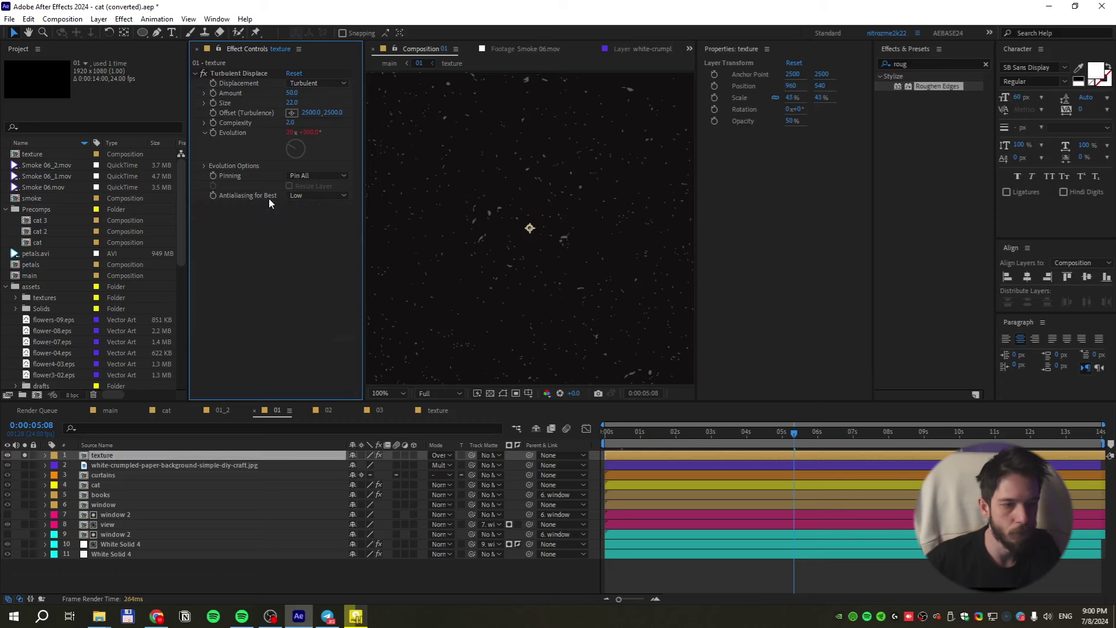
{"action": "double_click", "coordinate": [119, 457]}
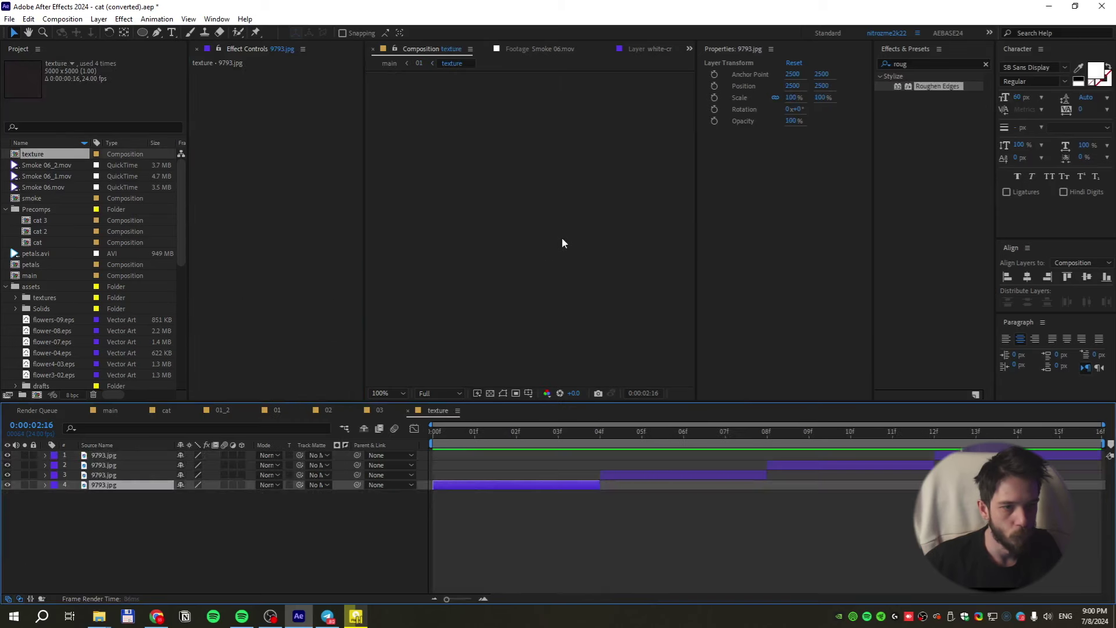
{"action": "left_click", "coordinate": [506, 446]}
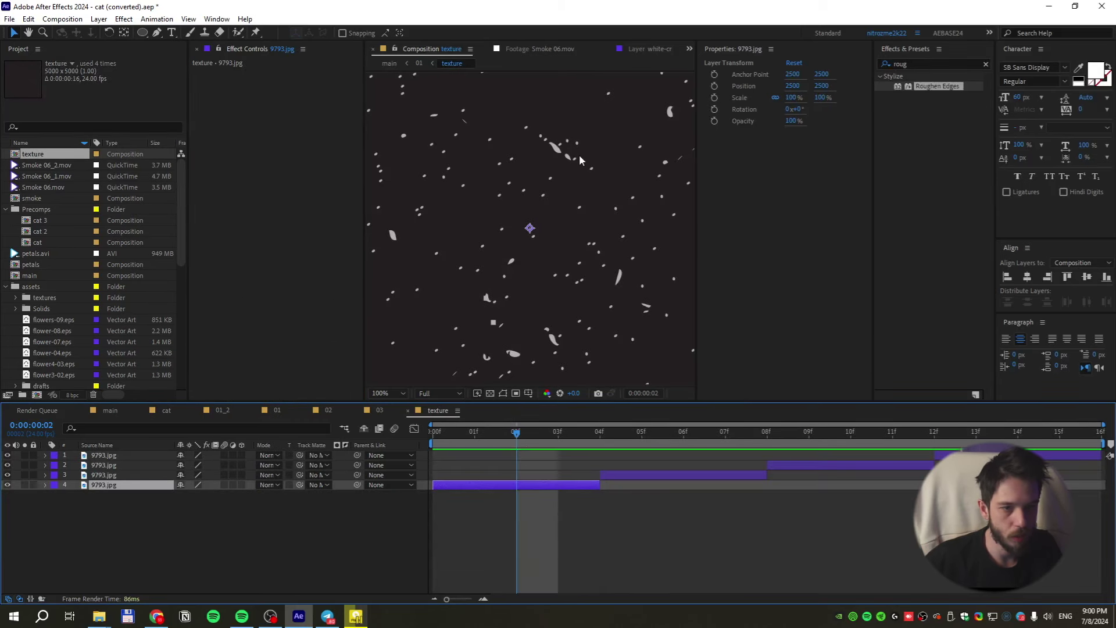
Find the Fractal Noise effect, apply it to the lowest 9793.jpg layer and set its blending mode to Multiply
{"action": "key", "text": "ctrl+5"}
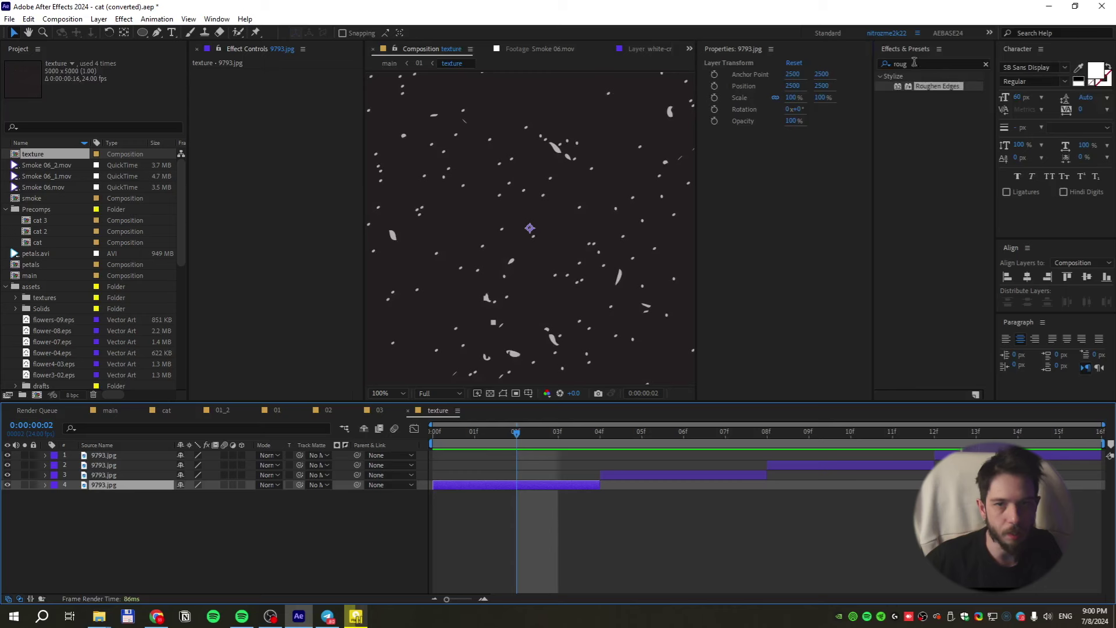
{"action": "type", "text": "f"}
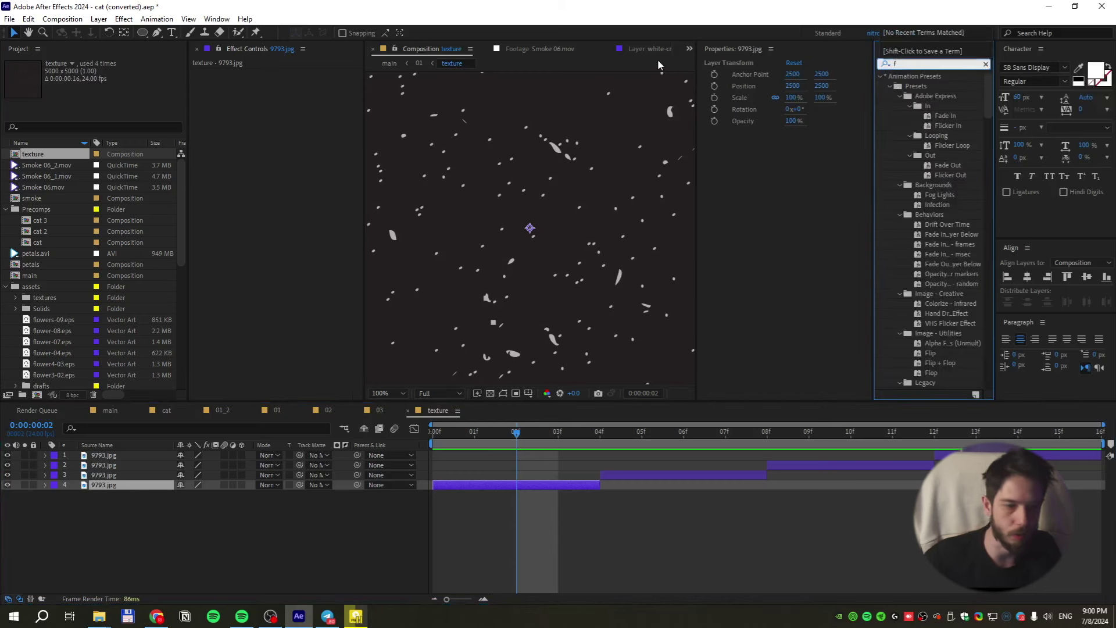
{"action": "type", "text": "rac"}
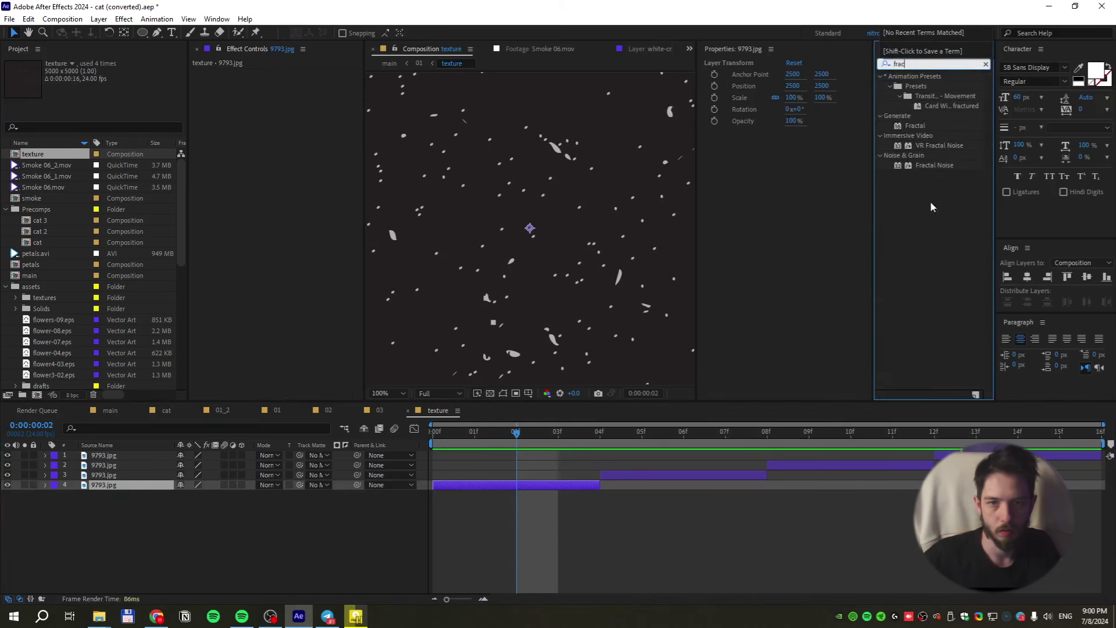
{"action": "double_click", "coordinate": [934, 165]}
{"action": "left_click", "coordinate": [308, 226]}
{"action": "left_click", "coordinate": [320, 280]}
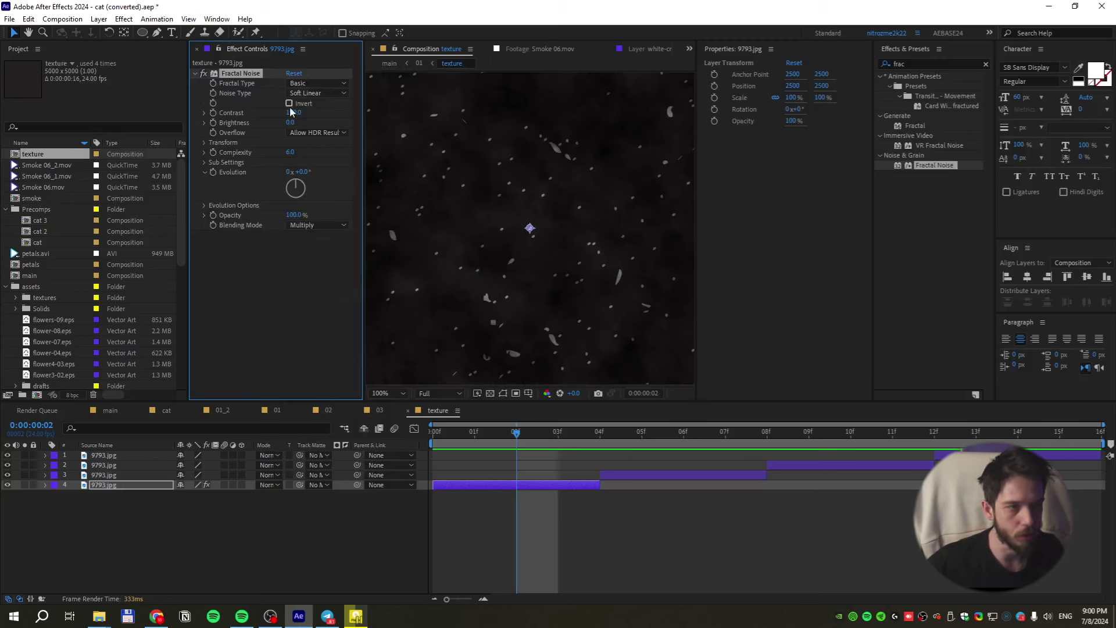
Reduce the Fractal Noise transform Scale to 1.0 for a fine grain on the speckles
{"action": "left_click_drag", "start_coordinate": [289, 122], "coordinate": [260, 119]}
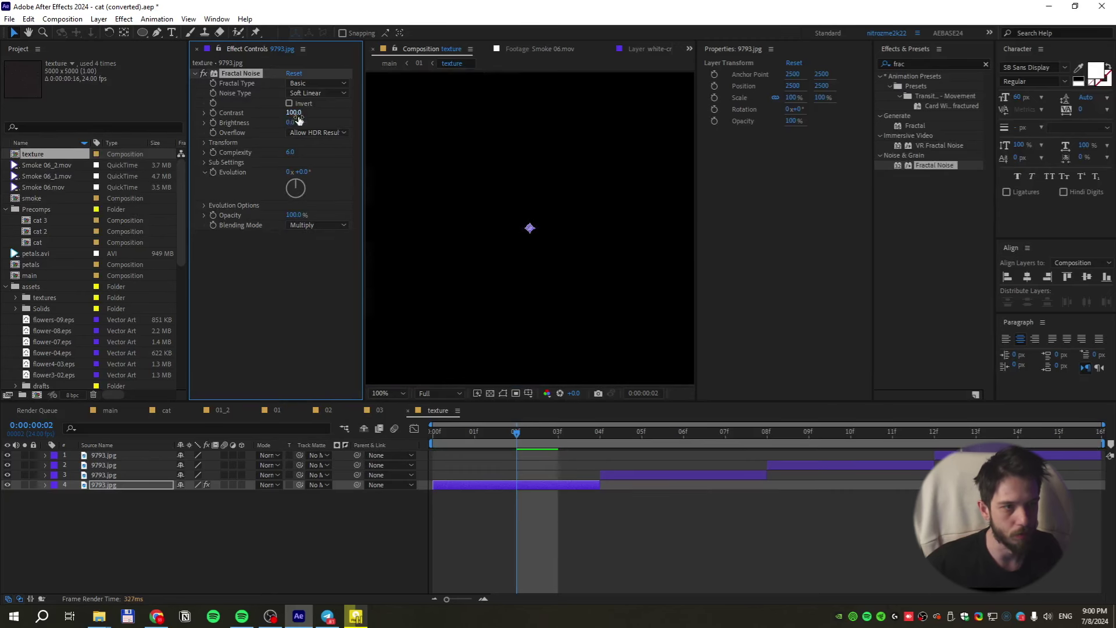
{"action": "key", "text": "ctrl+z"}
{"action": "left_click", "coordinate": [321, 116]}
{"action": "left_click", "coordinate": [205, 143]}
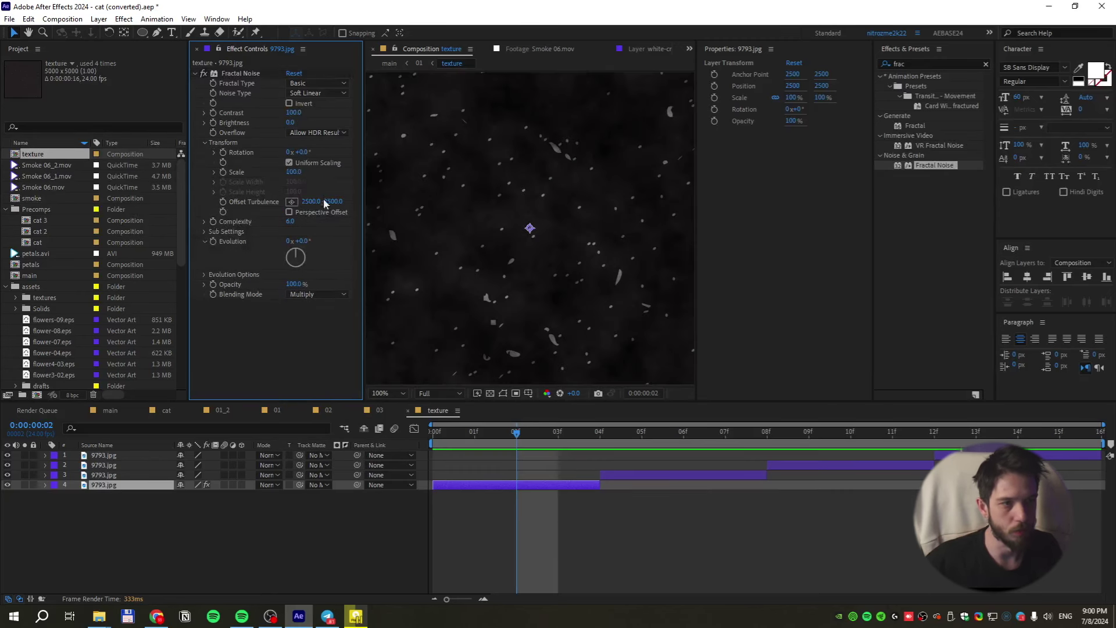
{"action": "left_click_drag", "start_coordinate": [290, 172], "coordinate": [177, 170]}
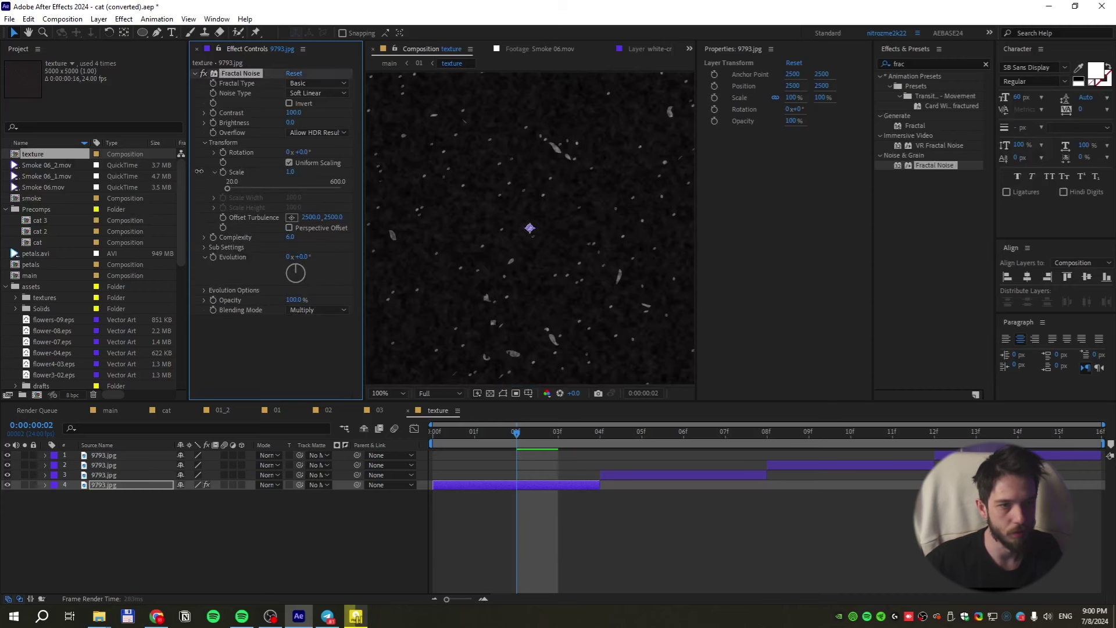
{"action": "key", "text": "period"}
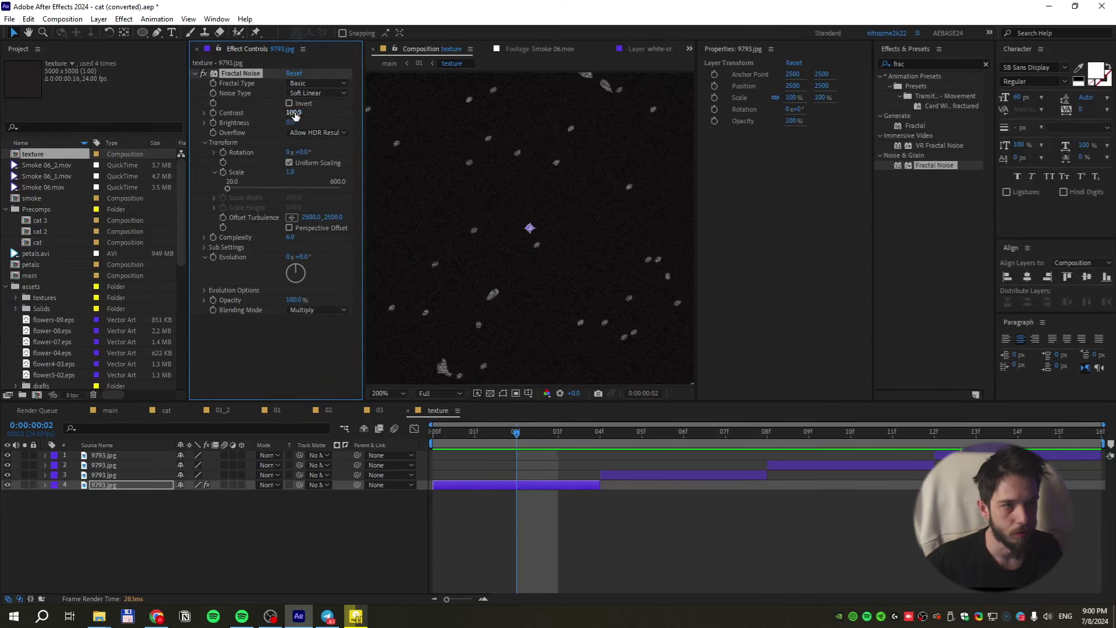
Change the Fractal Noise blending mode to Screen and lower its Brightness to about -40
{"action": "left_click", "coordinate": [325, 114]}
{"action": "left_click", "coordinate": [317, 310]}
{"action": "left_click", "coordinate": [324, 378]}
{"action": "left_click_drag", "start_coordinate": [290, 122], "coordinate": [244, 123]}
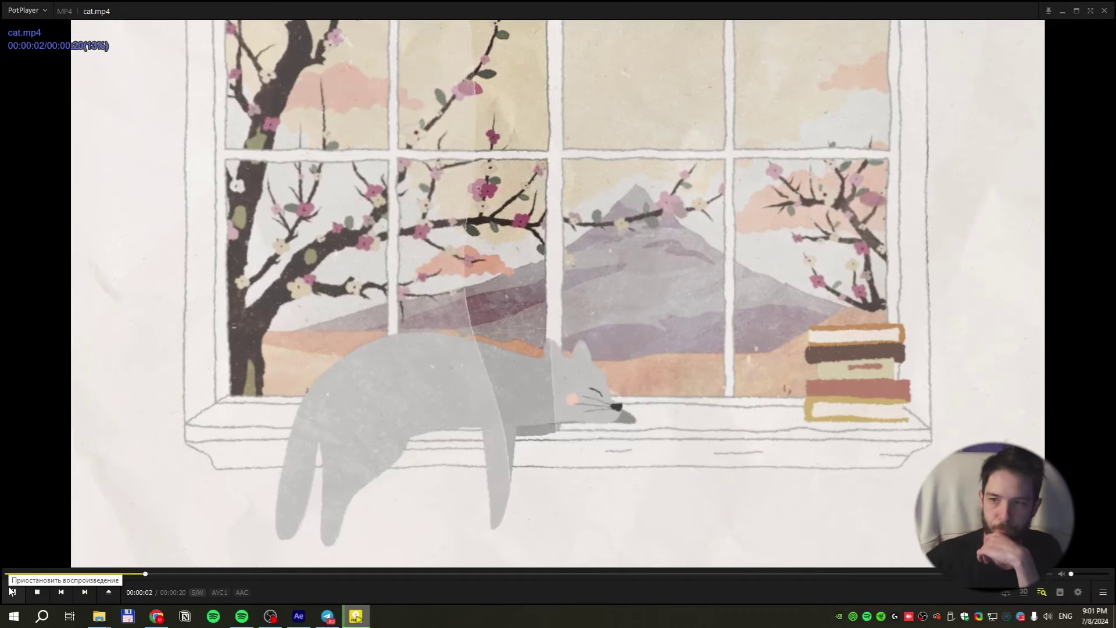
Play cat.mp4 in PotPlayer from the bath scene to the shampoo bottle ending, then close the player
{"action": "left_click", "coordinate": [819, 574]}
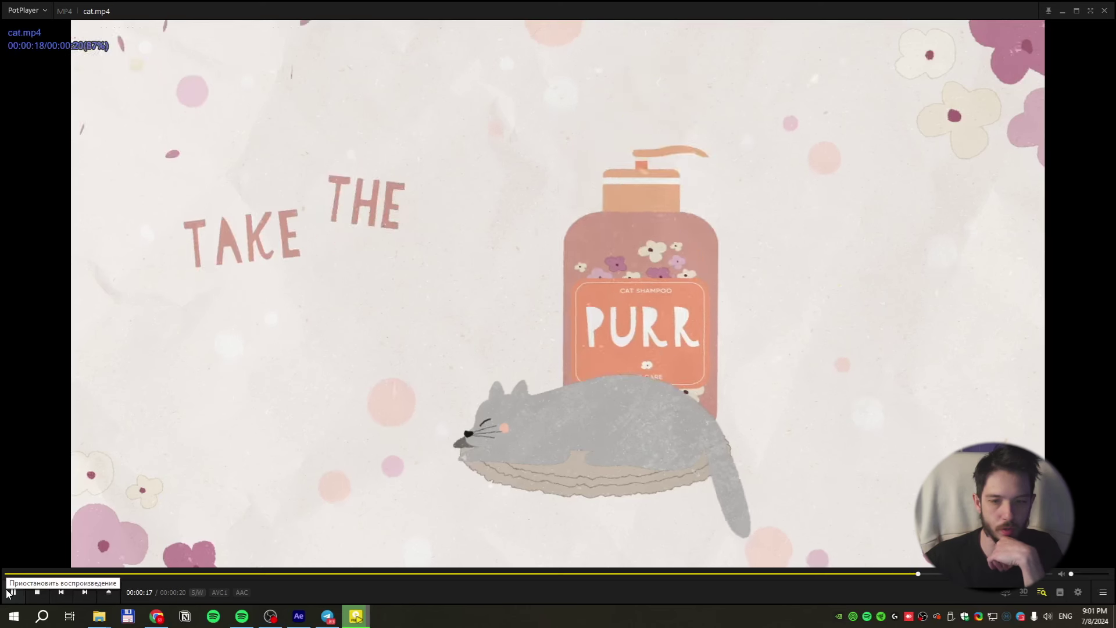
{"action": "left_click", "coordinate": [9, 592]}
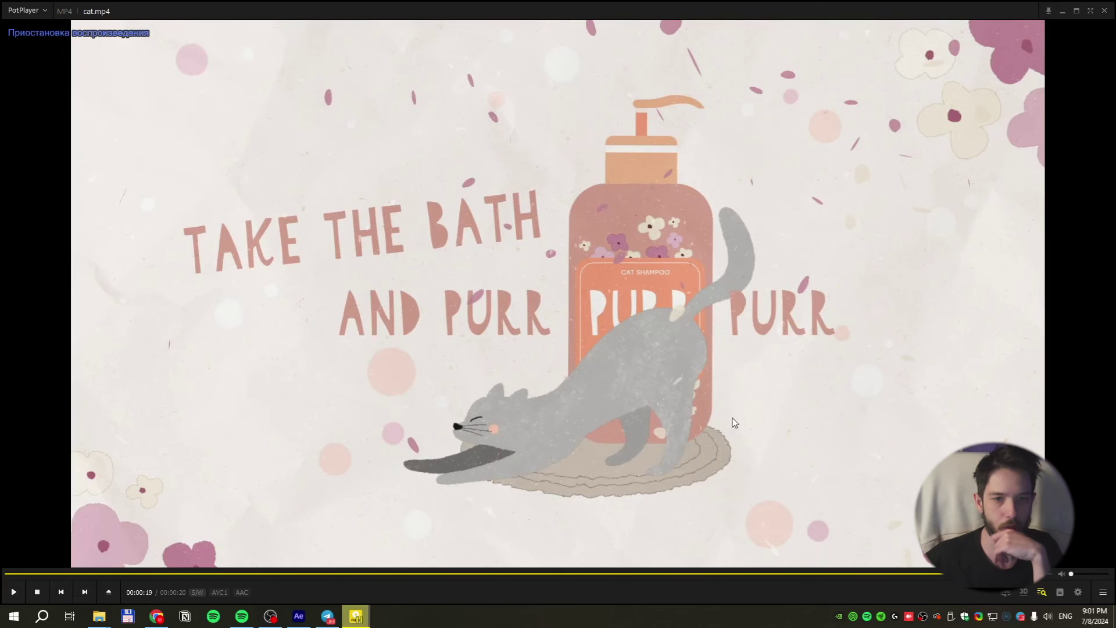
{"action": "key", "text": "Tab"}
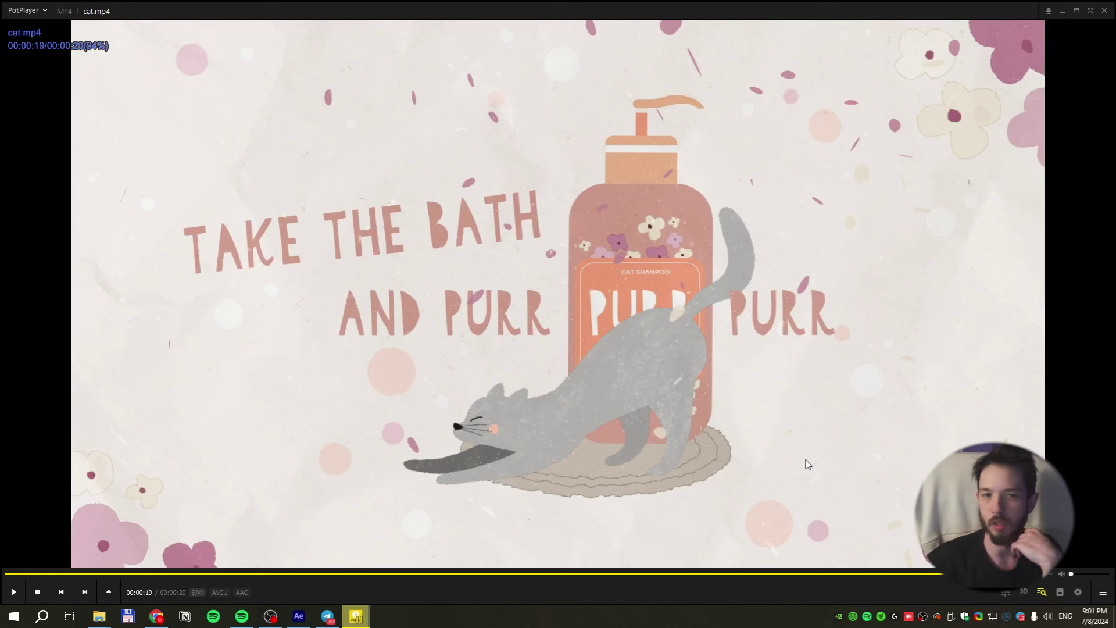
{"action": "left_click", "coordinate": [860, 572]}
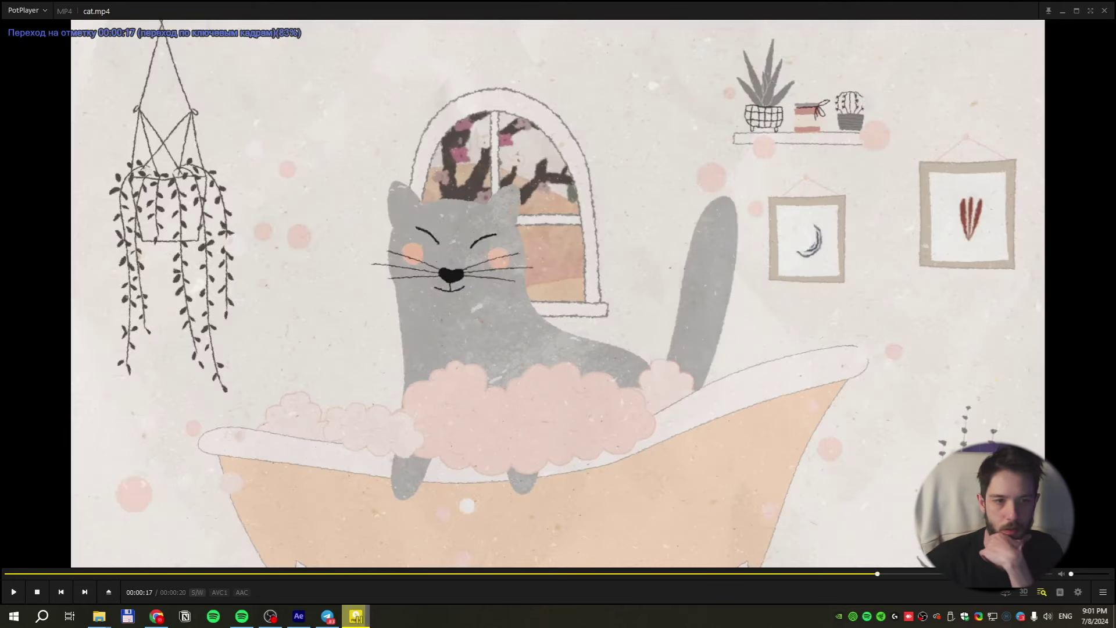
{"action": "left_click", "coordinate": [941, 573]}
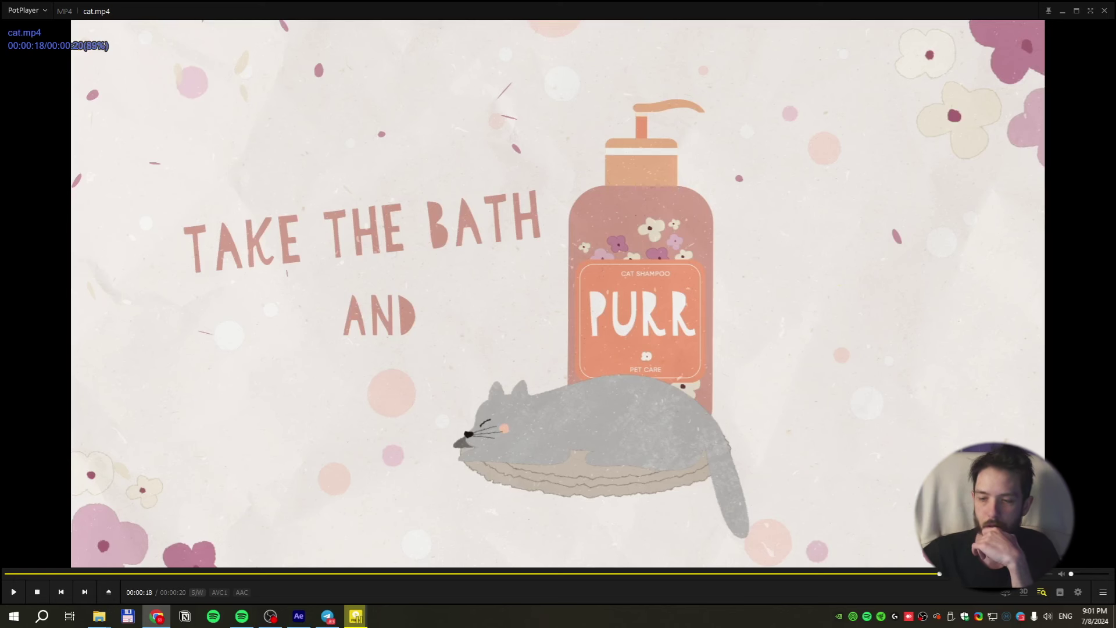
{"action": "left_click", "coordinate": [13, 592]}
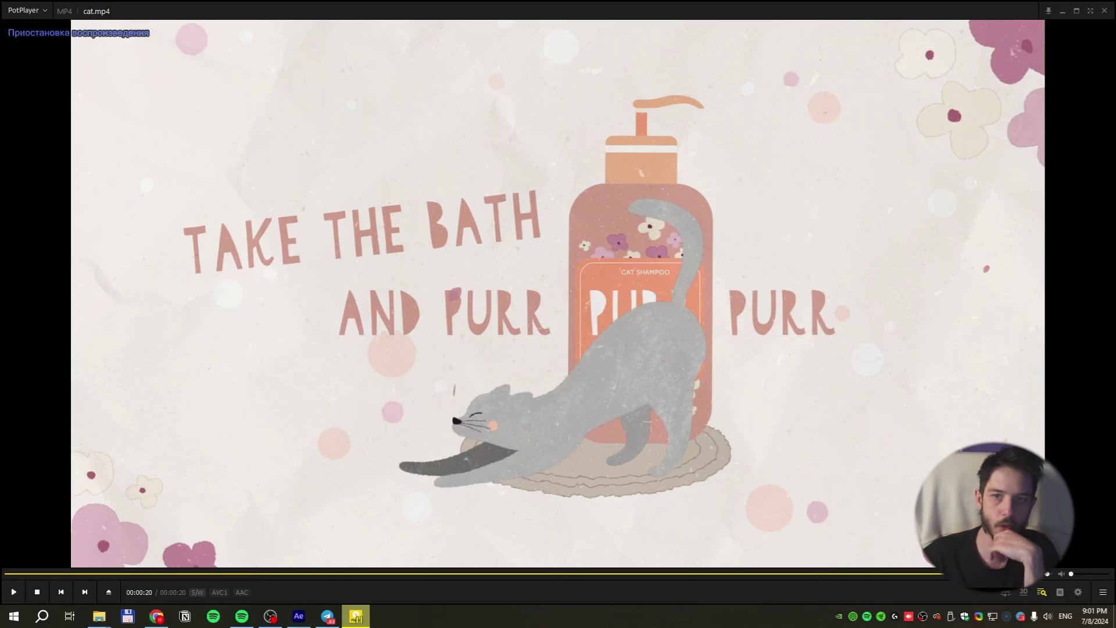
{"action": "left_click", "coordinate": [1104, 13]}
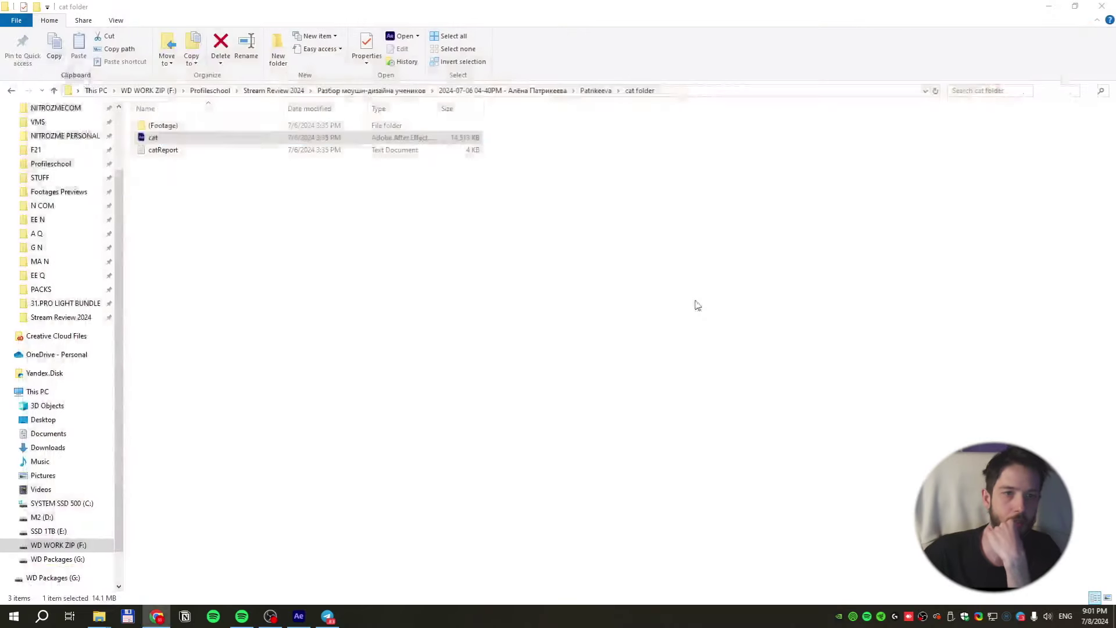
Check the student's submission folder in File Explorer and open the cat video from its subfolder
{"action": "left_click", "coordinate": [530, 92]}
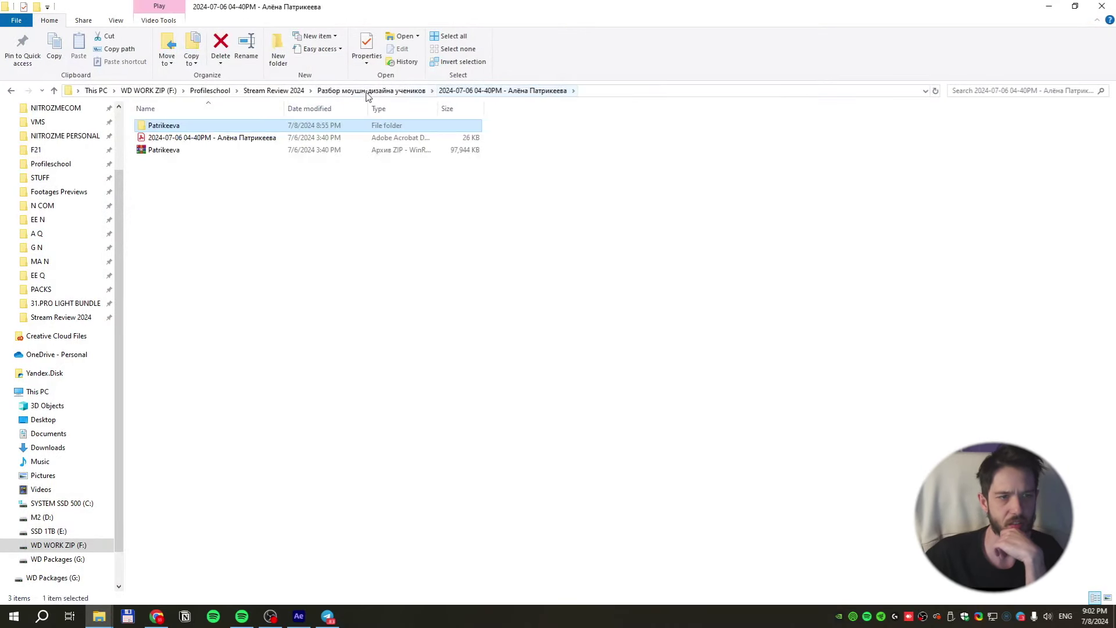
{"action": "left_click", "coordinate": [368, 93]}
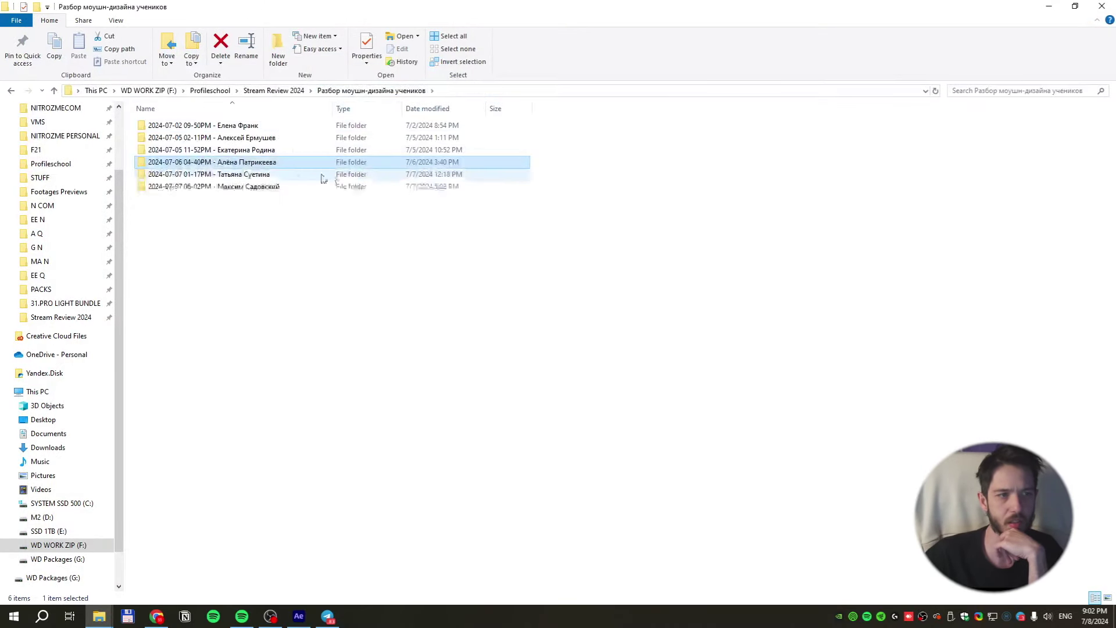
{"action": "double_click", "coordinate": [280, 166]}
{"action": "left_click", "coordinate": [242, 137]}
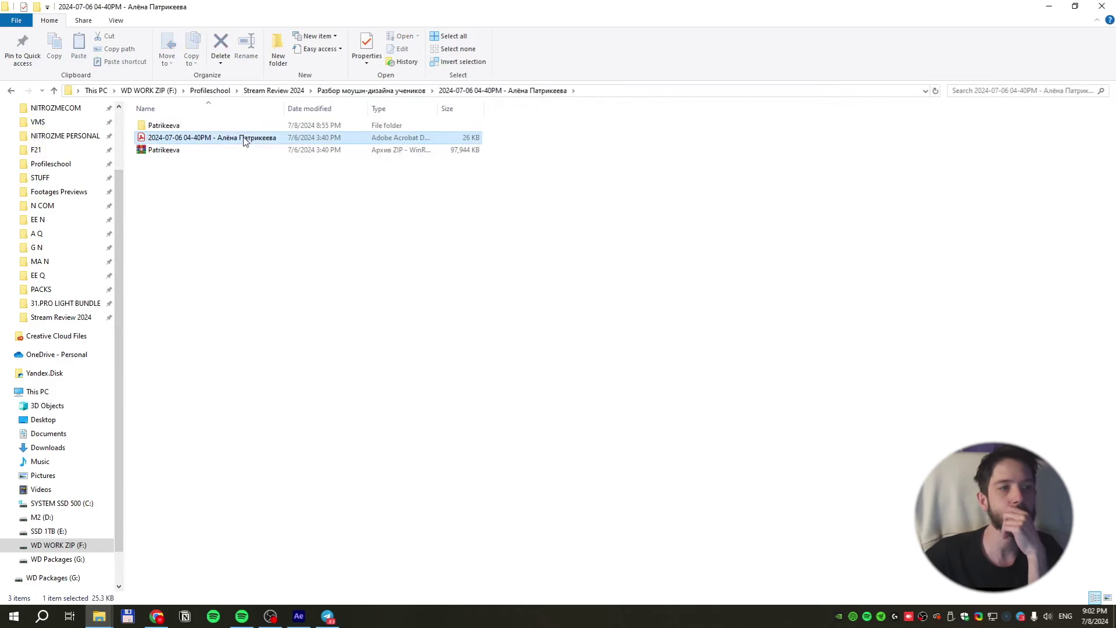
{"action": "left_click", "coordinate": [188, 125]}
{"action": "double_click", "coordinate": [188, 125]}
{"action": "left_click", "coordinate": [233, 148]}
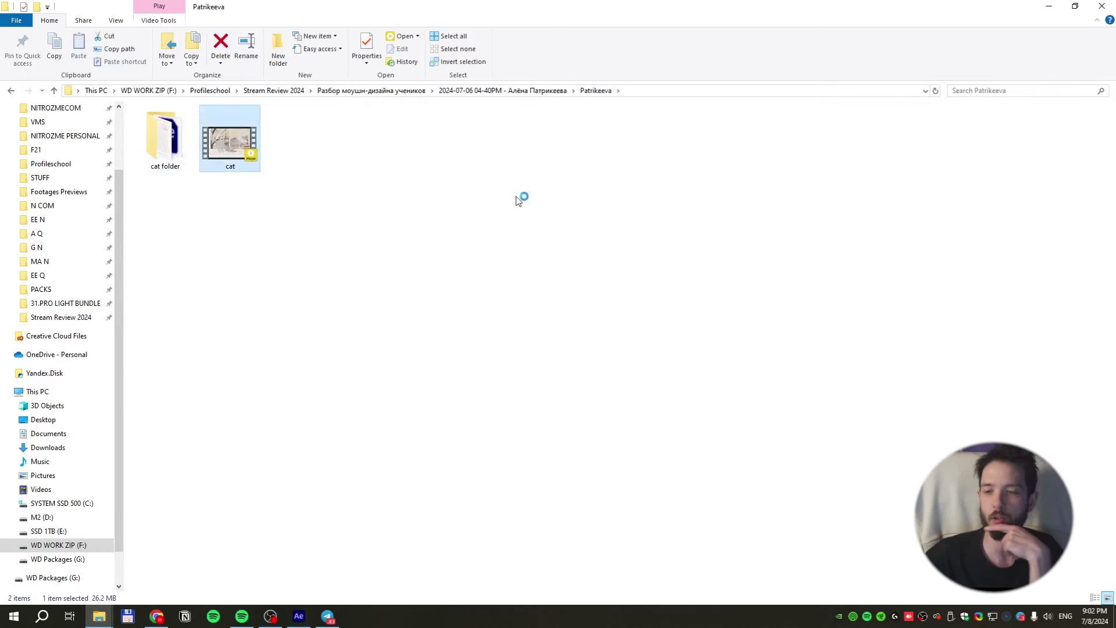
{"action": "key", "text": "Return"}
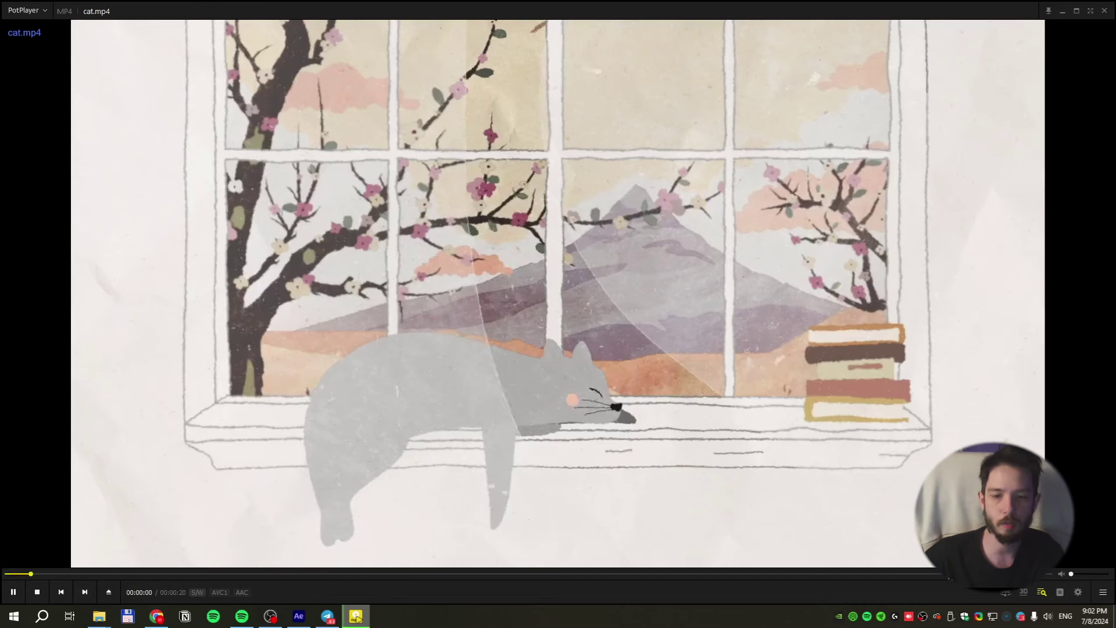
Rewatch the final shampoo bottle scene of cat.mp4 with its lettering and stretching cat, then close the video
{"action": "left_click", "coordinate": [931, 574]}
{"action": "key", "text": "space"}
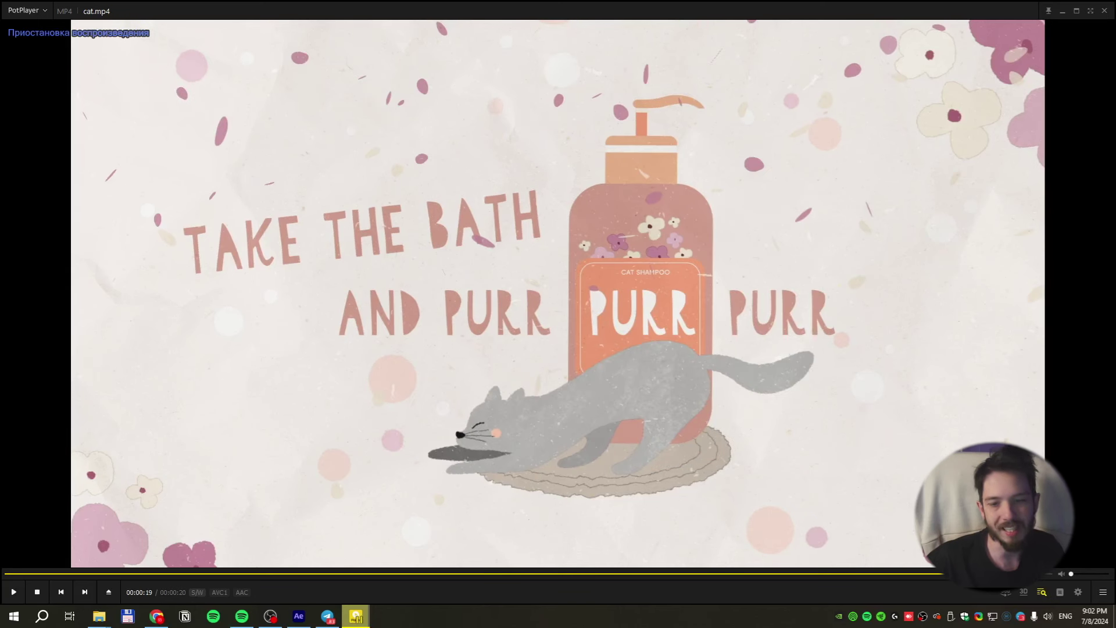
{"action": "left_click", "coordinate": [947, 574]}
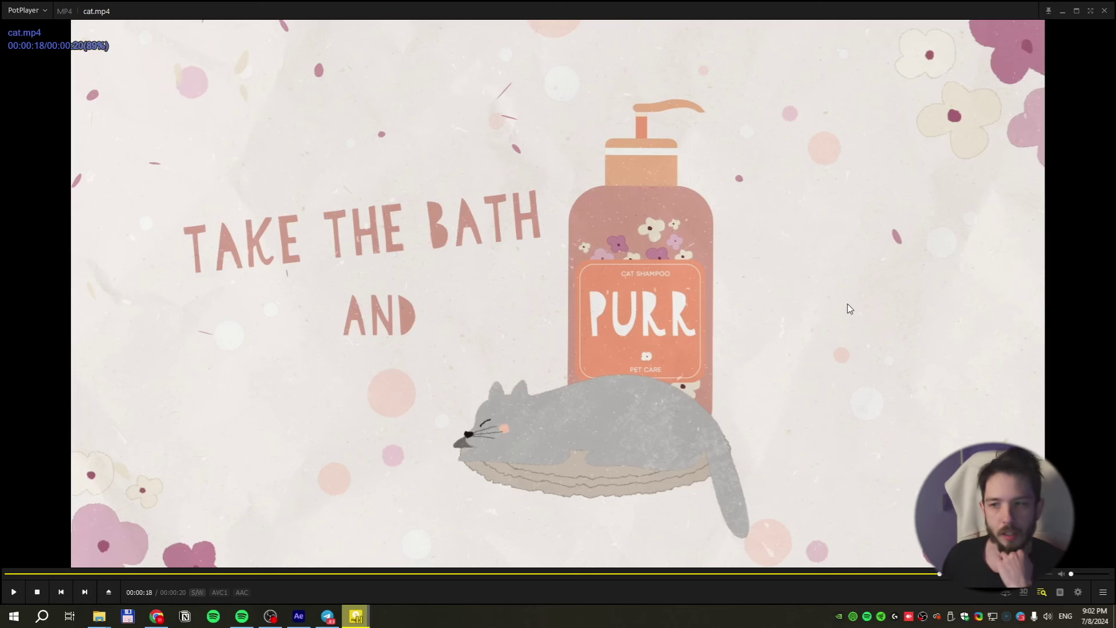
{"action": "left_click", "coordinate": [683, 574]}
{"action": "left_click", "coordinate": [15, 592]}
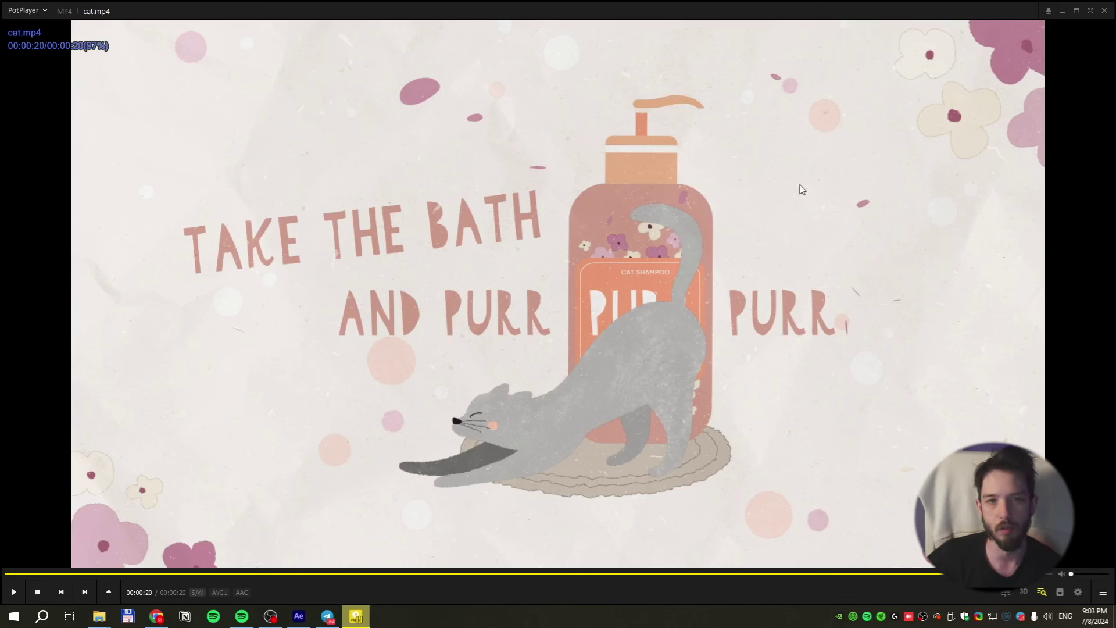
{"action": "left_click", "coordinate": [1105, 13]}
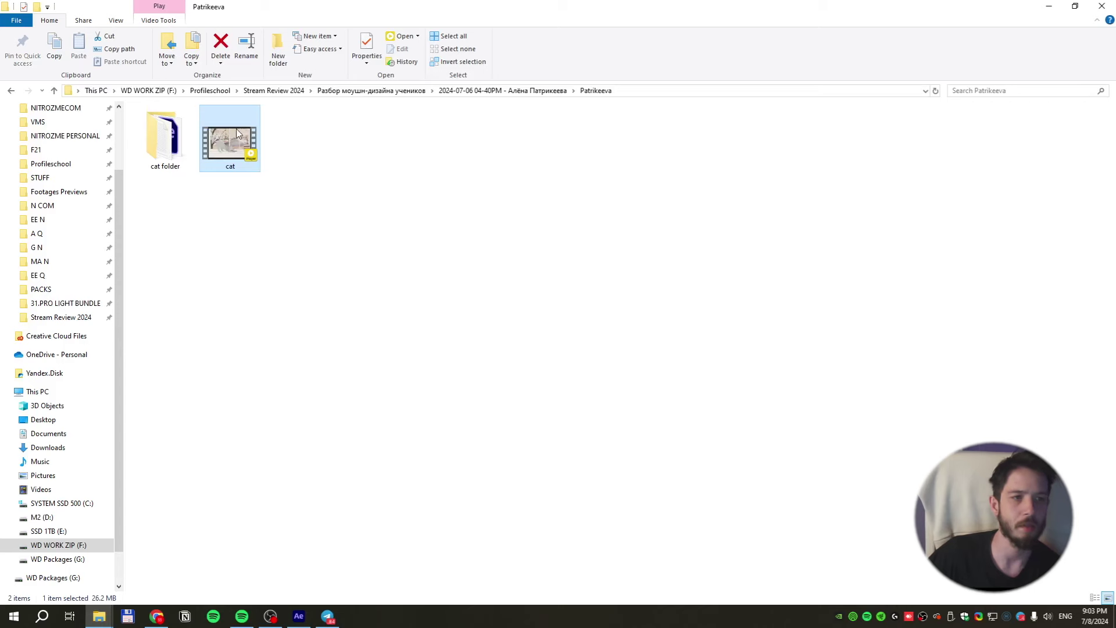
Reopen the cat video and pause it at the bath scene at 00:00:14
{"action": "key", "text": "Return"}
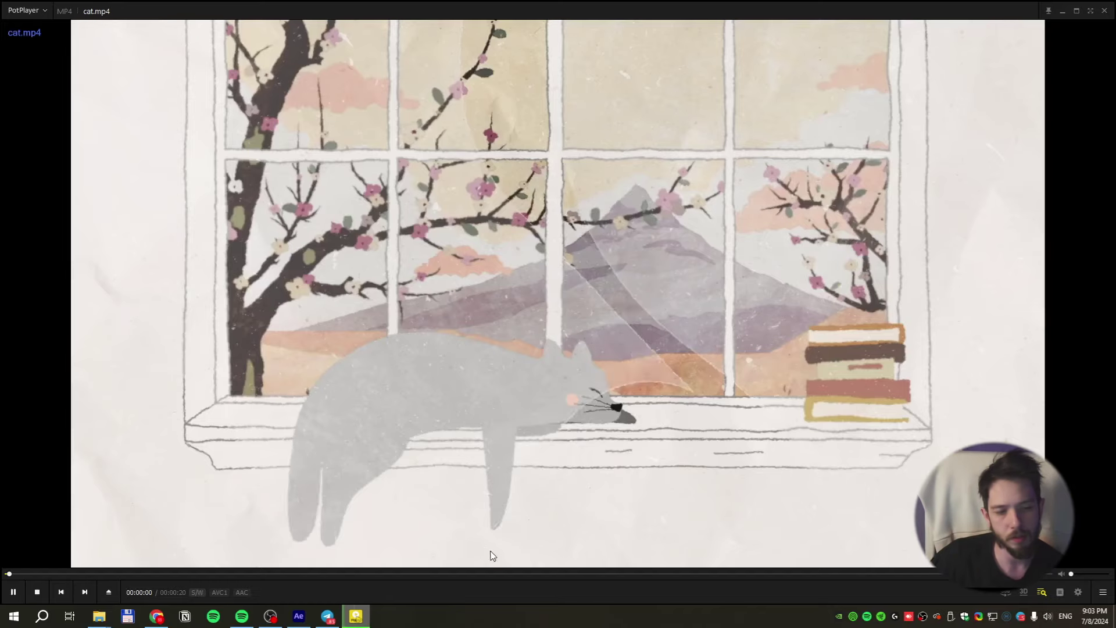
{"action": "left_click", "coordinate": [524, 574]}
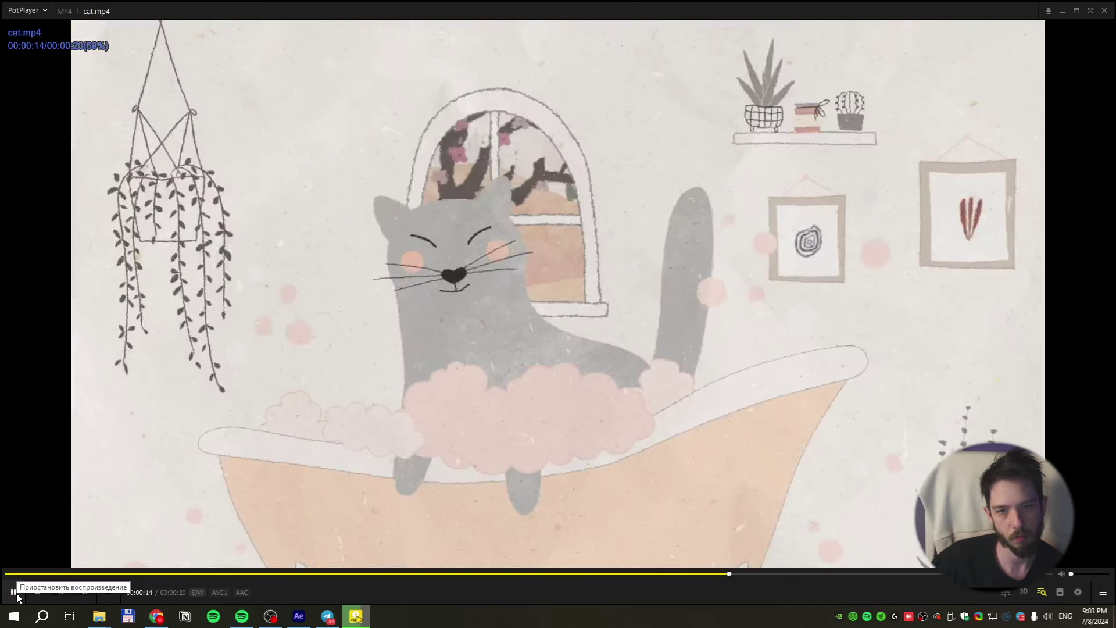
{"action": "left_click", "coordinate": [17, 593]}
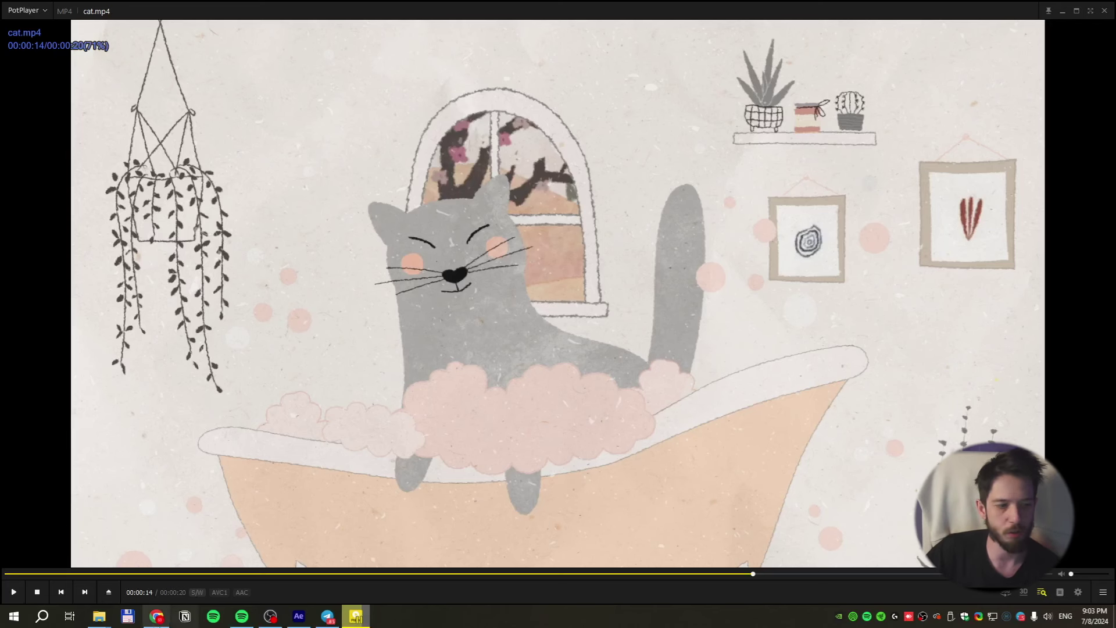
Reopen the cat After Effects project from the cat folder, discarding the unsaved changes to cat (converted).aep
{"action": "left_click", "coordinate": [99, 617]}
{"action": "left_click", "coordinate": [134, 561]}
{"action": "double_click", "coordinate": [165, 139]}
{"action": "double_click", "coordinate": [212, 137]}
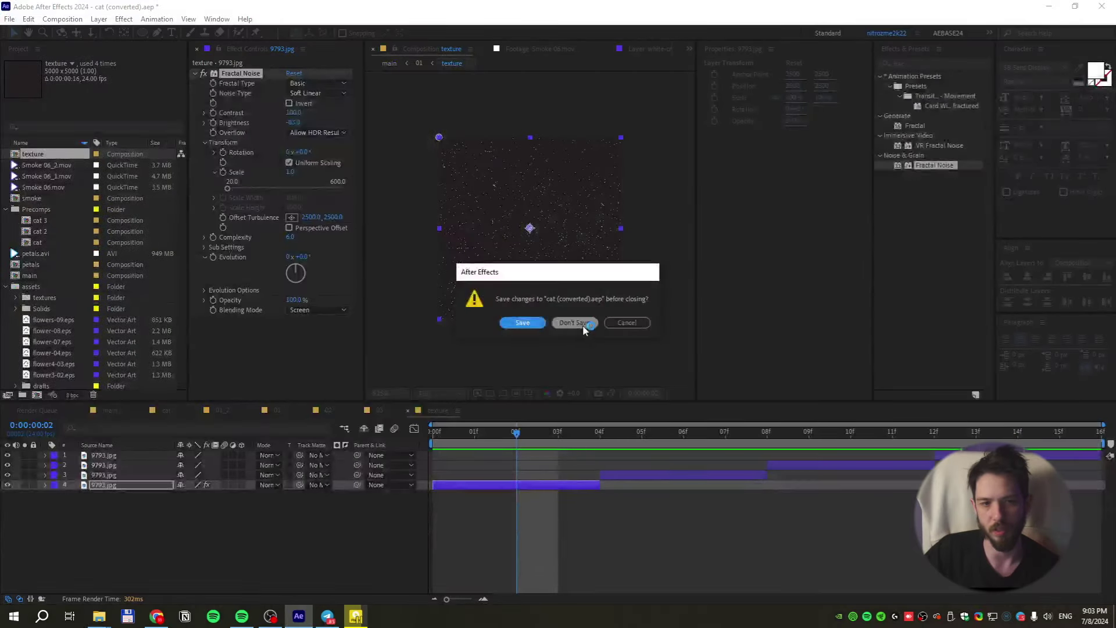
{"action": "left_click", "coordinate": [583, 324]}
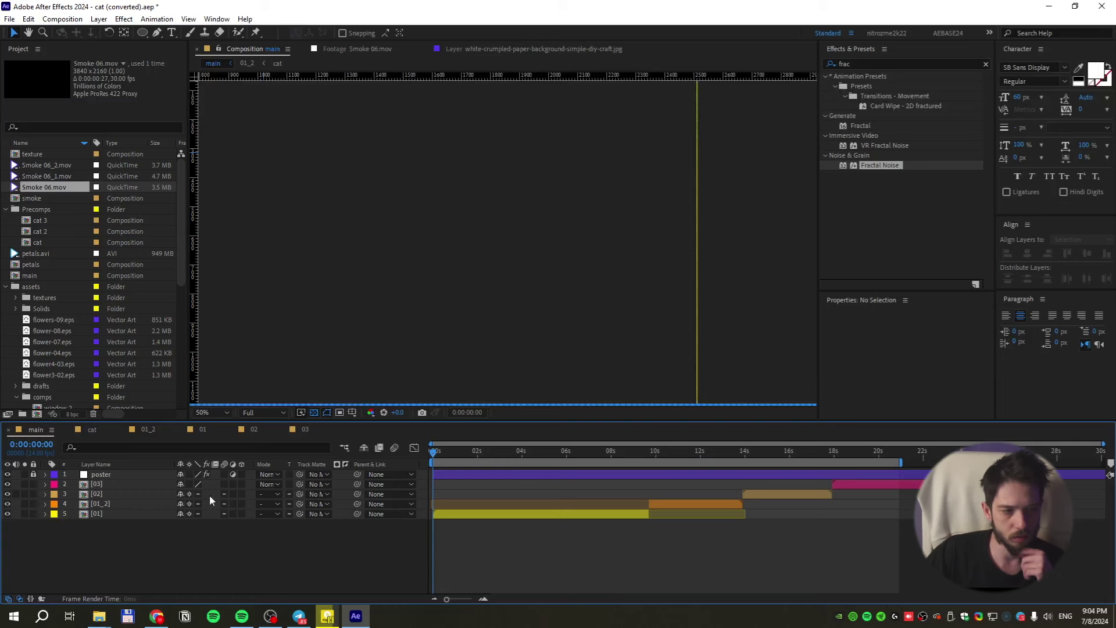
Open composition 03 and look through its layer list around the lettering and cat 3 layers
{"action": "left_click", "coordinate": [254, 429]}
{"action": "left_click", "coordinate": [315, 428]}
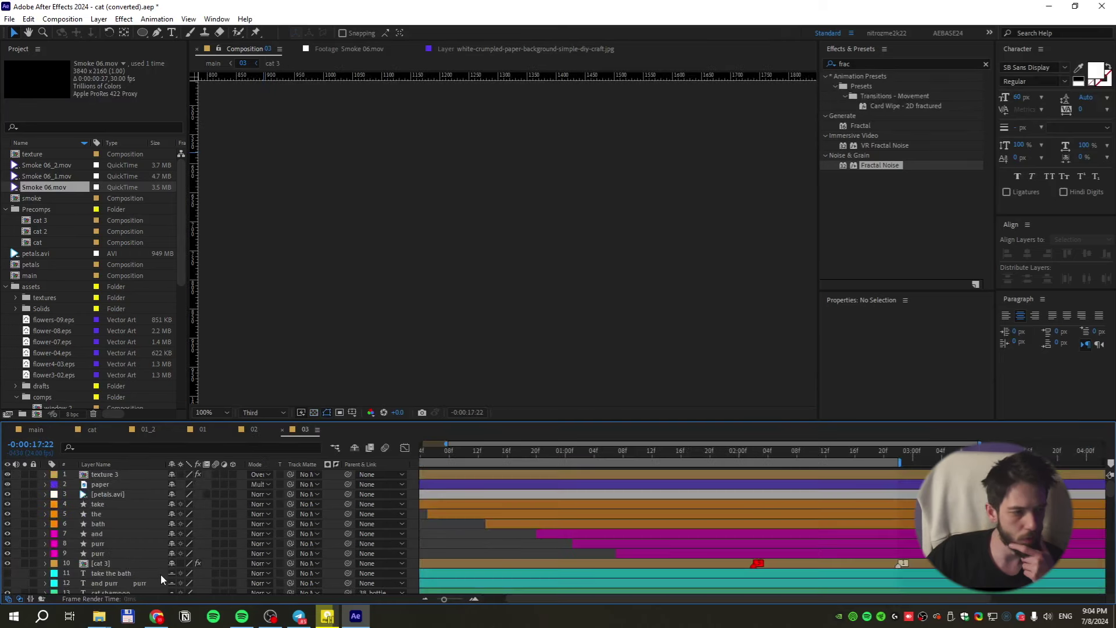
{"action": "scroll", "coordinate": [161, 566], "scroll_direction": "down", "scroll_amount": 1}
{"action": "scroll", "coordinate": [161, 564], "scroll_direction": "down", "scroll_amount": 2}
{"action": "scroll", "coordinate": [162, 553], "scroll_direction": "up", "scroll_amount": 2}
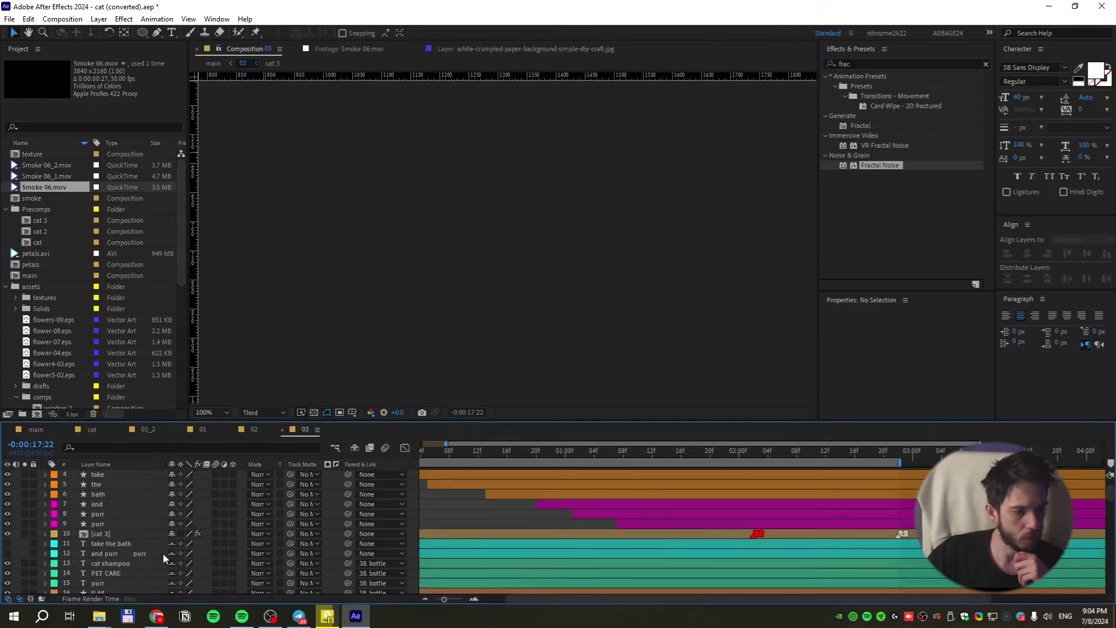
Select the cat 3 layer in composition 03 and show the final scene at 0:00:02:01 in Full resolution
{"action": "left_click", "coordinate": [93, 533]}
{"action": "scroll", "coordinate": [99, 535], "scroll_direction": "down", "scroll_amount": 2}
{"action": "left_click", "coordinate": [746, 452]}
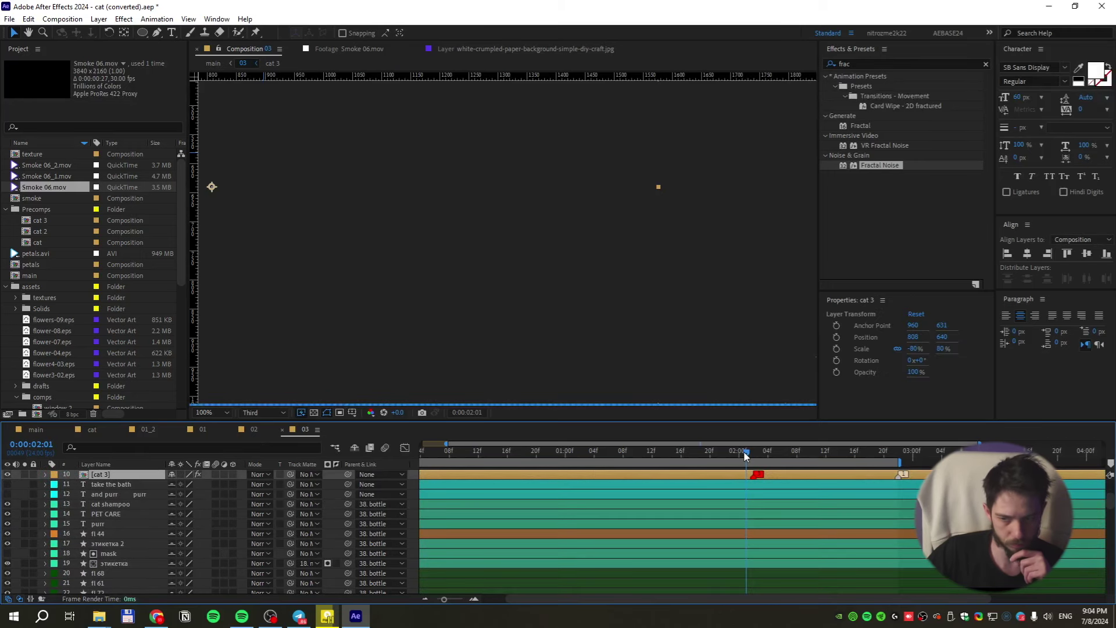
{"action": "left_click", "coordinate": [260, 413]}
{"action": "left_click", "coordinate": [256, 440]}
{"action": "key", "text": "comma"}
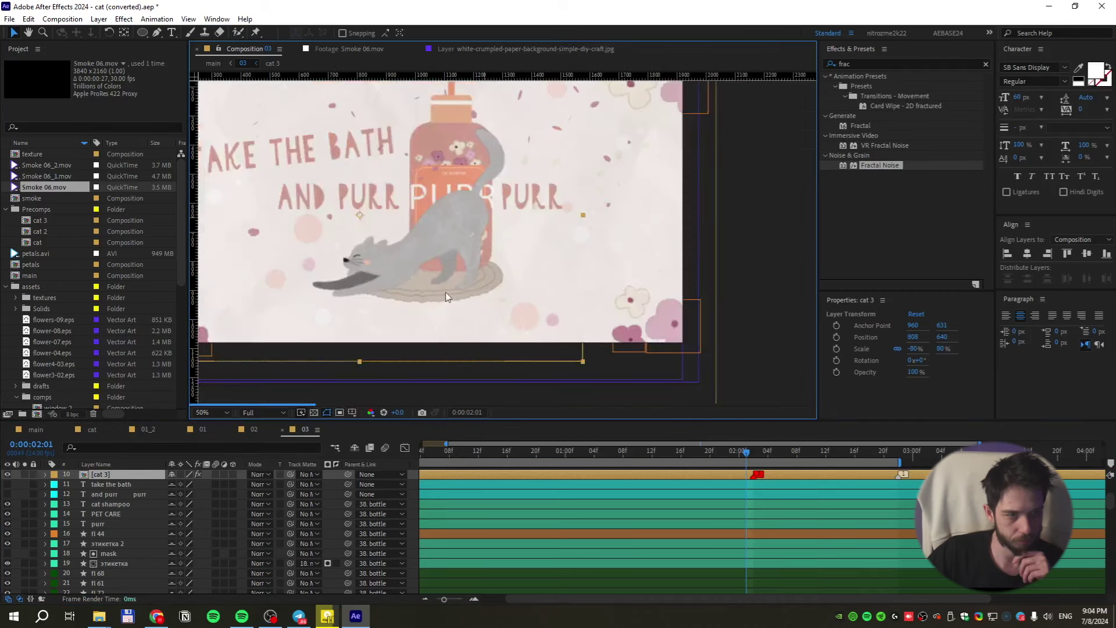
Solo the bottle 2 layer at the end of composition 03's layer list to inspect it, and turn solo off again
{"action": "scroll", "coordinate": [210, 538], "scroll_direction": "down", "scroll_amount": 15}
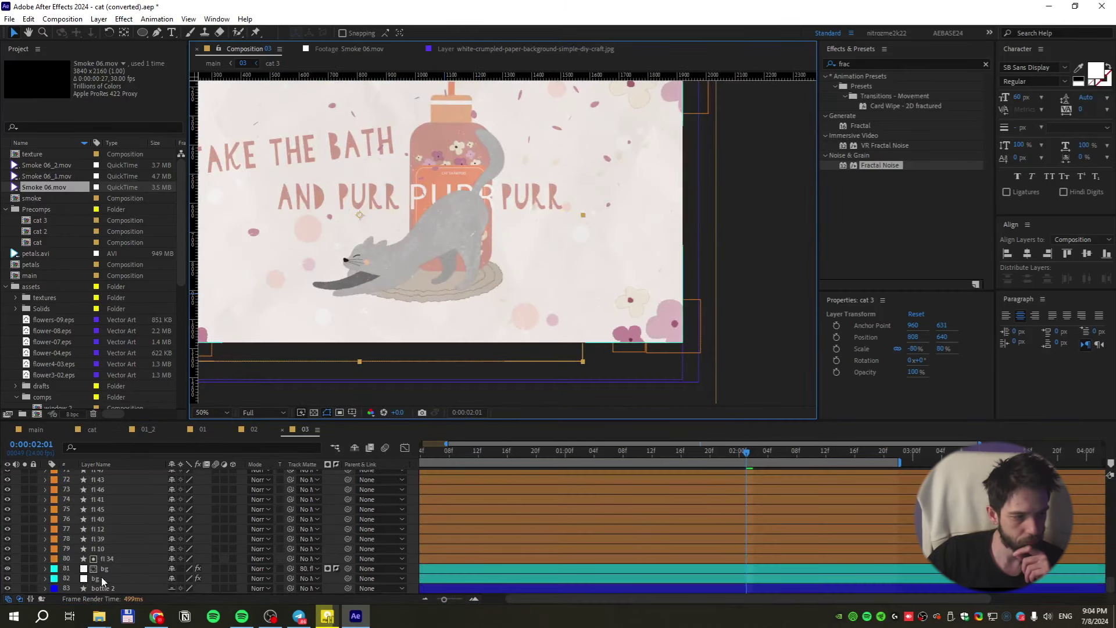
{"action": "left_click", "coordinate": [108, 586]}
{"action": "left_click", "coordinate": [24, 588]}
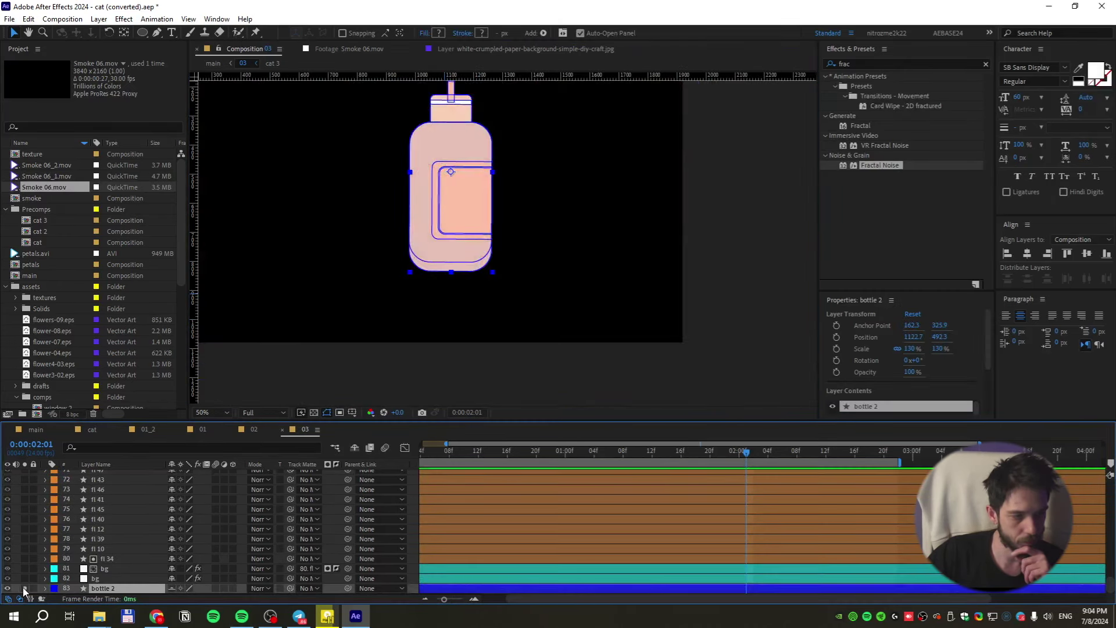
{"action": "left_click", "coordinate": [23, 588]}
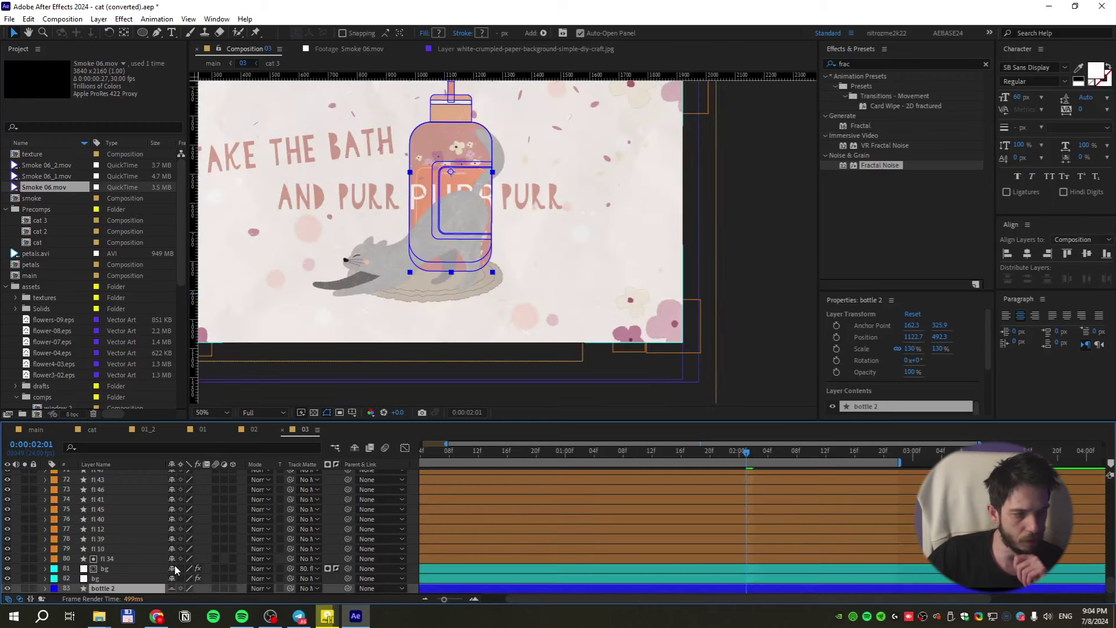
Solo the bottle 3 layer briefly to inspect the pump part, and view the entire frame of composition 03
{"action": "scroll", "coordinate": [176, 564], "scroll_direction": "up", "scroll_amount": 10}
{"action": "left_click", "coordinate": [112, 578]}
{"action": "left_click", "coordinate": [27, 577]}
{"action": "left_click", "coordinate": [27, 577]}
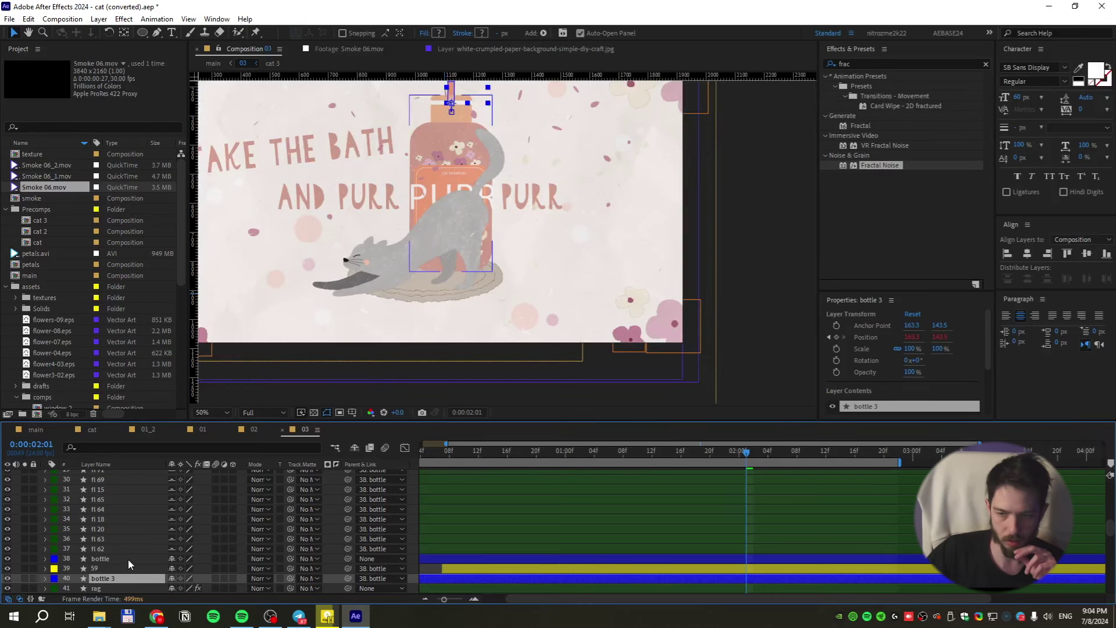
{"action": "scroll", "coordinate": [473, 212], "scroll_direction": "down", "scroll_amount": 2}
{"action": "left_click_drag", "start_coordinate": [472, 212], "coordinate": [538, 234]}
{"action": "key", "text": "v"}
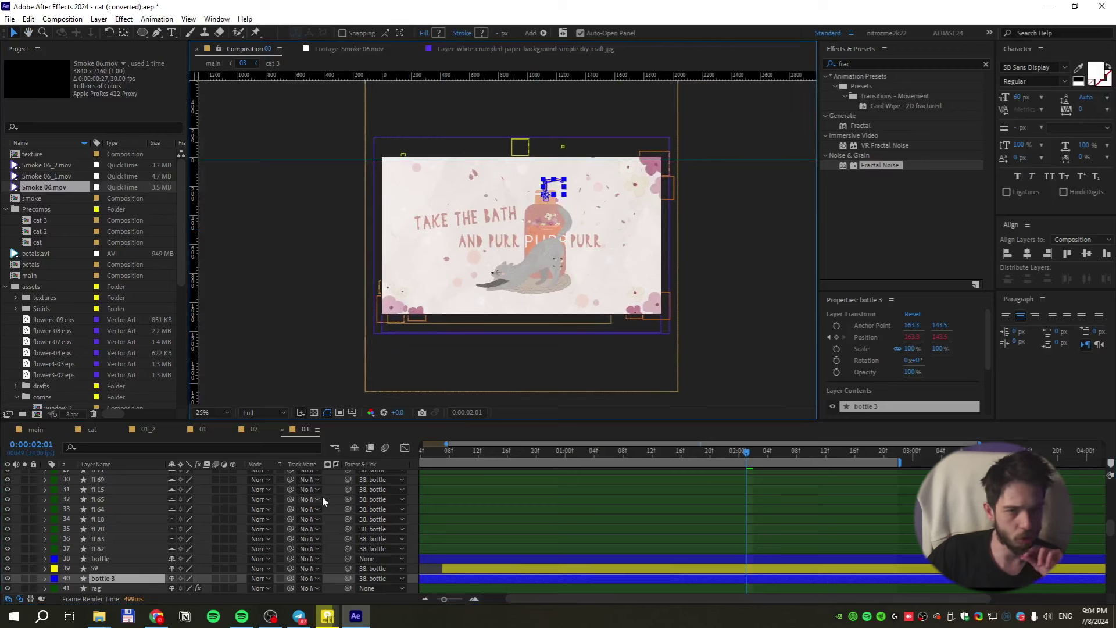
Look through composition 03's layers from cat 3 down and copy the bottle 2 layer
{"action": "scroll", "coordinate": [135, 561], "scroll_direction": "up", "scroll_amount": 9}
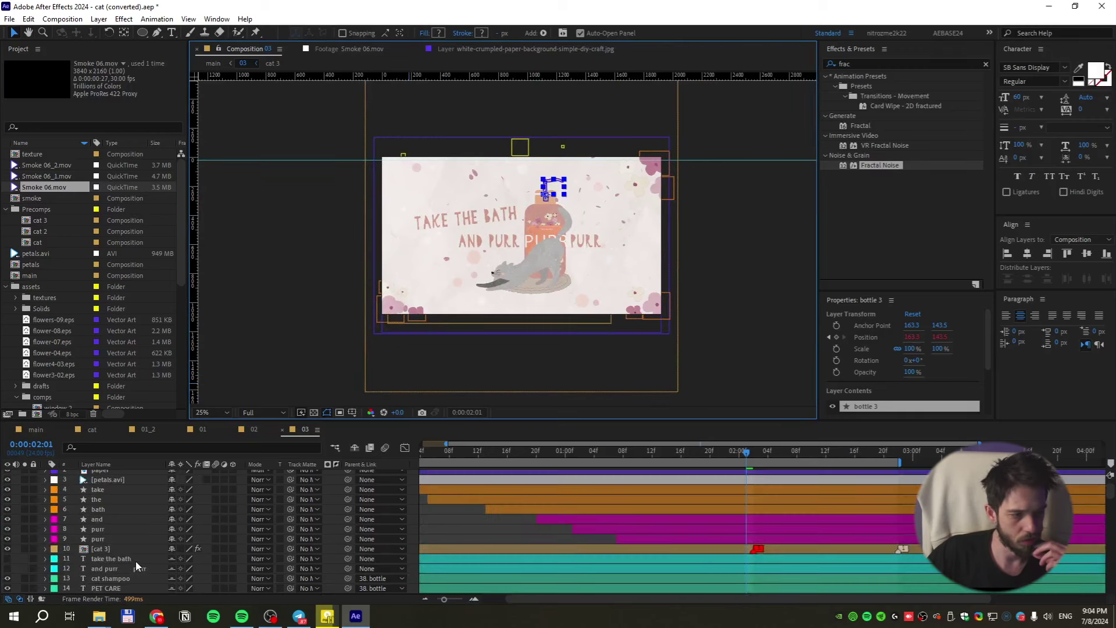
{"action": "left_click", "coordinate": [122, 551]}
{"action": "scroll", "coordinate": [117, 549], "scroll_direction": "down", "scroll_amount": 18}
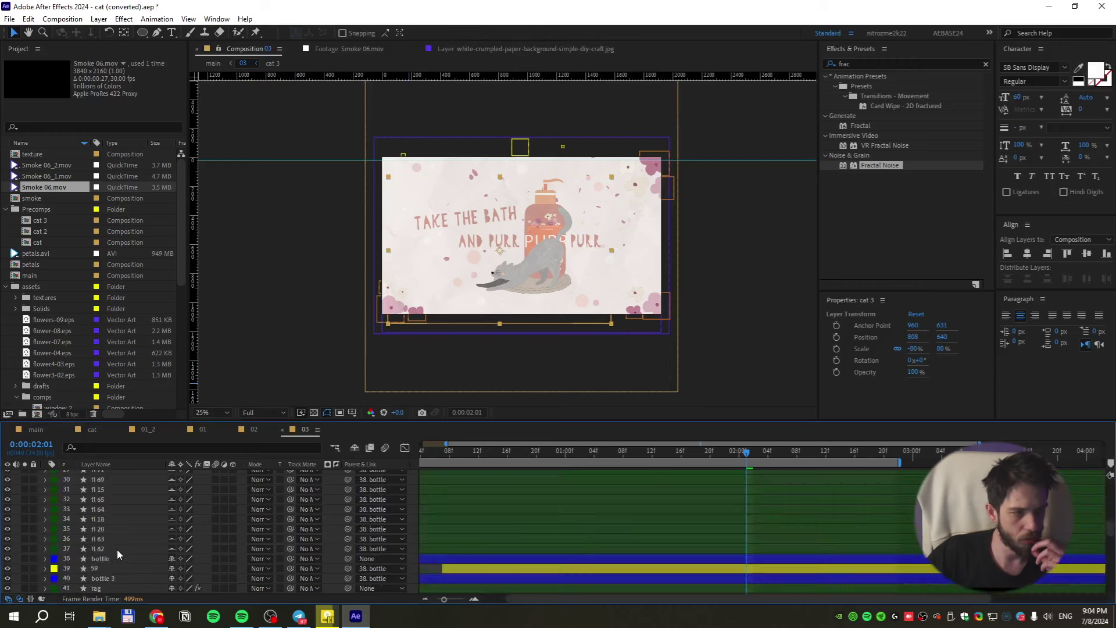
{"action": "left_click", "coordinate": [43, 263]}
{"action": "scroll", "coordinate": [92, 581], "scroll_direction": "down", "scroll_amount": 5}
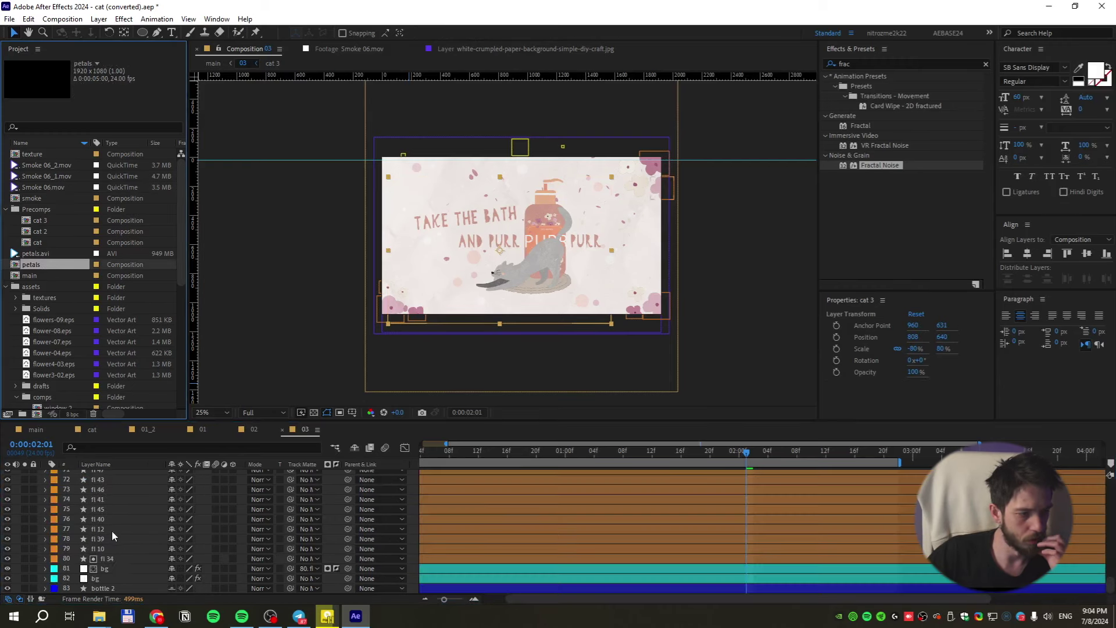
{"action": "left_click", "coordinate": [93, 586]}
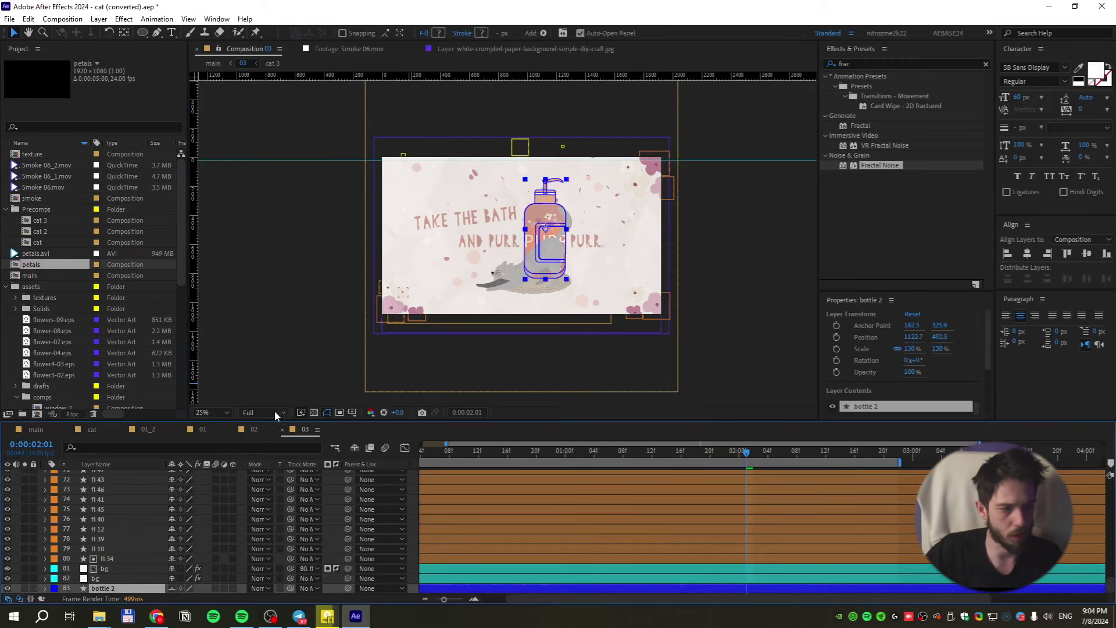
Open composition 02 and examine the whole bath scene at 0:00:01:14
{"action": "left_click", "coordinate": [256, 429]}
{"action": "left_click", "coordinate": [488, 452]}
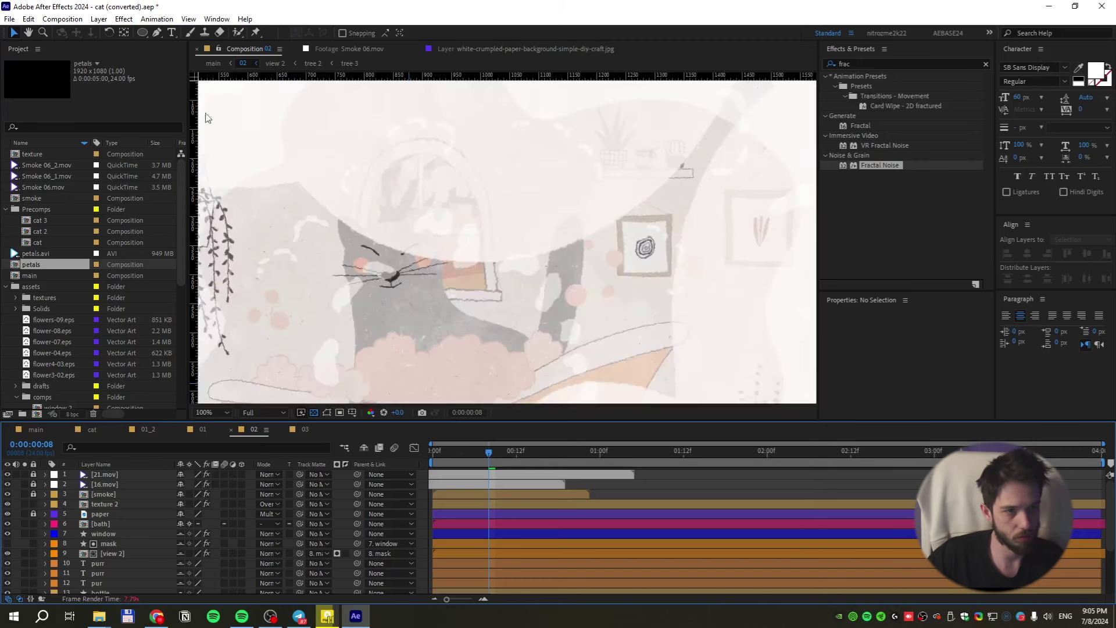
{"action": "left_click", "coordinate": [697, 453]}
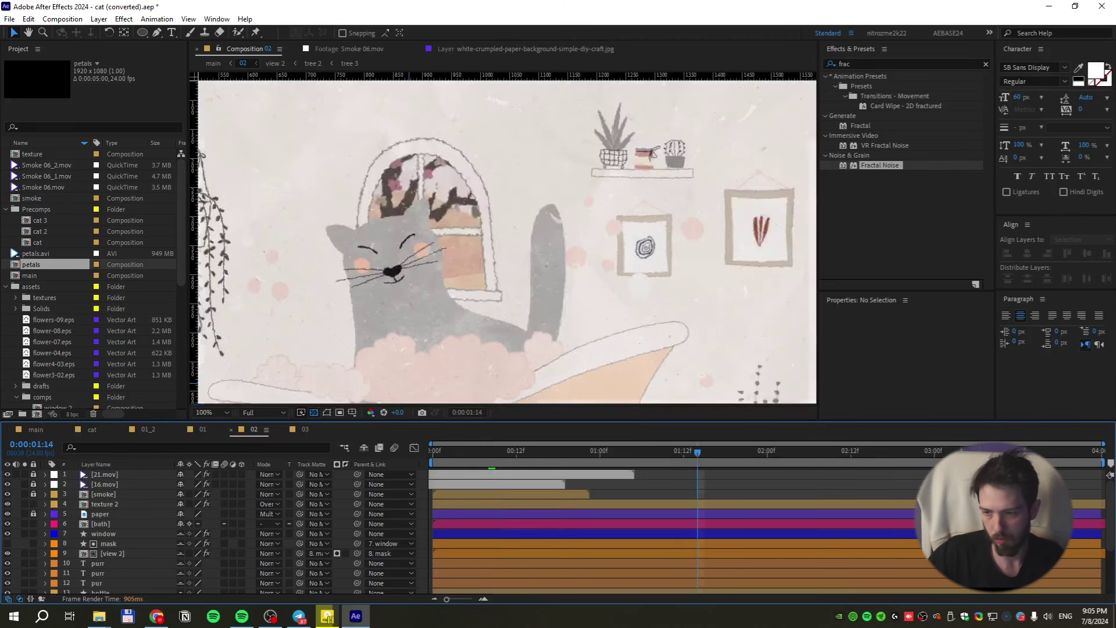
{"action": "scroll", "coordinate": [651, 292], "scroll_direction": "down", "scroll_amount": 1}
{"action": "left_click_drag", "start_coordinate": [582, 281], "coordinate": [618, 254]}
{"action": "key", "text": "v"}
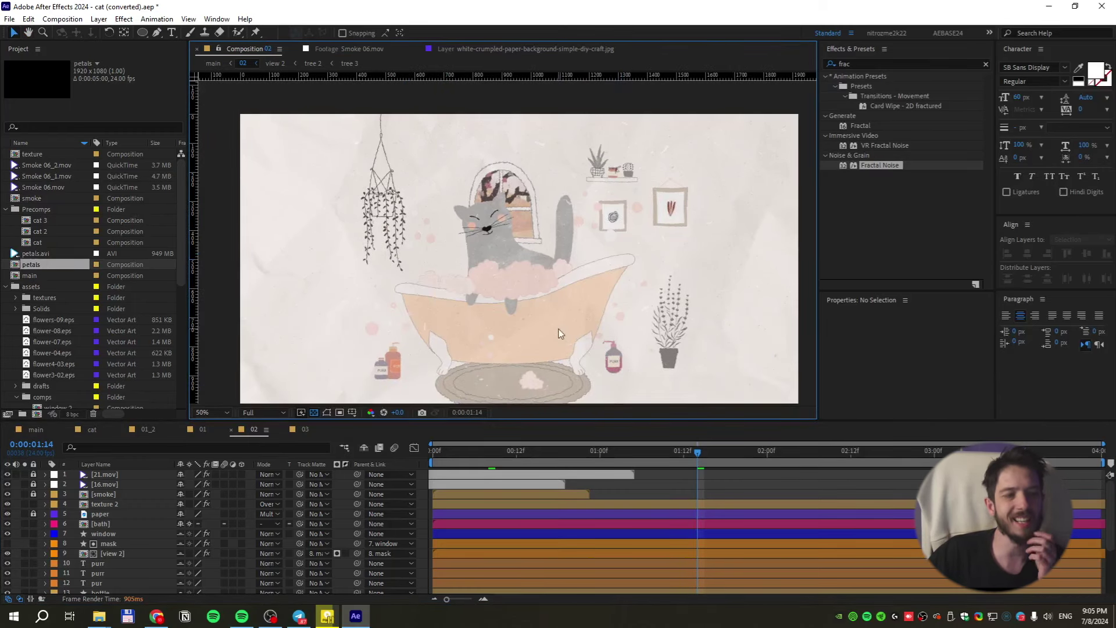
{"action": "left_click_drag", "start_coordinate": [560, 331], "coordinate": [561, 315]}
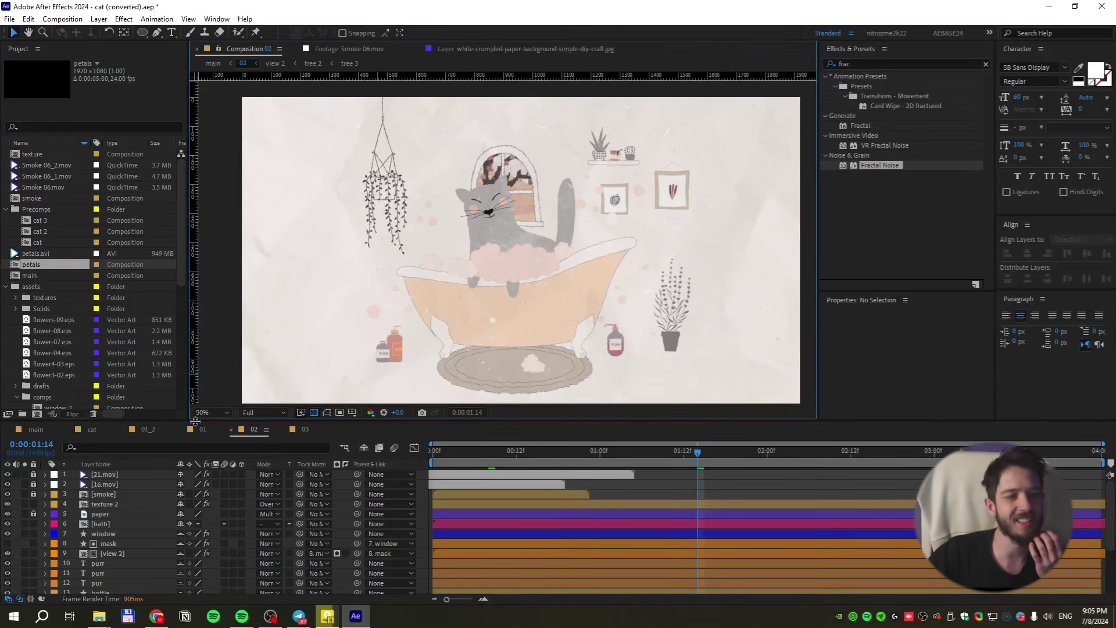
Return to composition main and examine the enlarged bath scene at 0:00:15:12, with the 02 layer selected
{"action": "left_click", "coordinate": [30, 430]}
{"action": "left_click", "coordinate": [770, 496]}
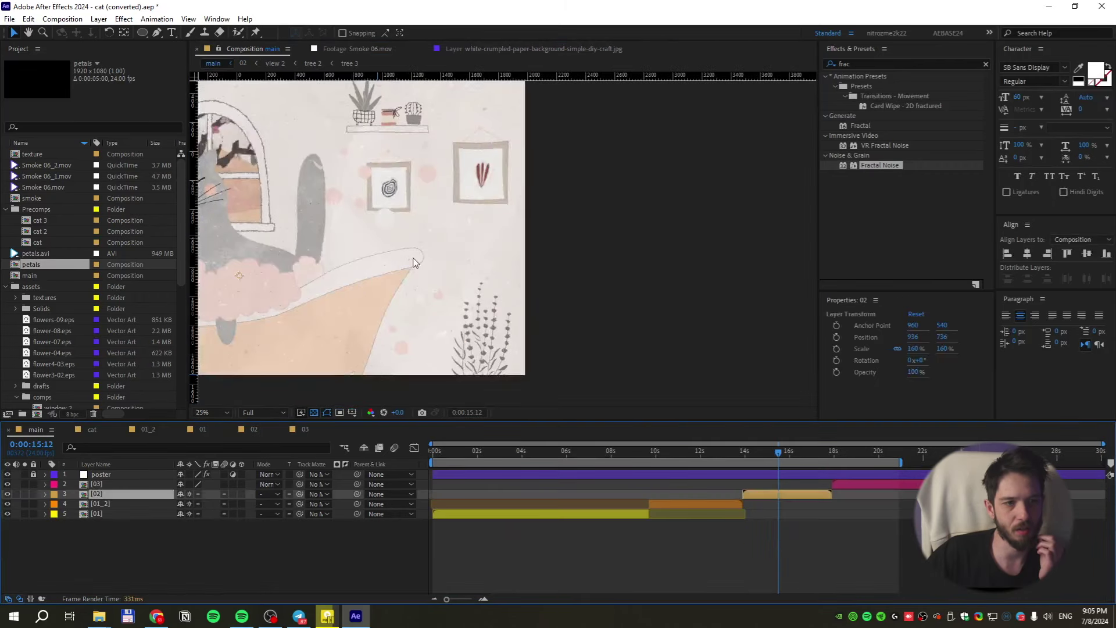
{"action": "scroll", "coordinate": [539, 261], "scroll_direction": "down", "scroll_amount": 4}
{"action": "scroll", "coordinate": [539, 259], "scroll_direction": "up", "scroll_amount": 2}
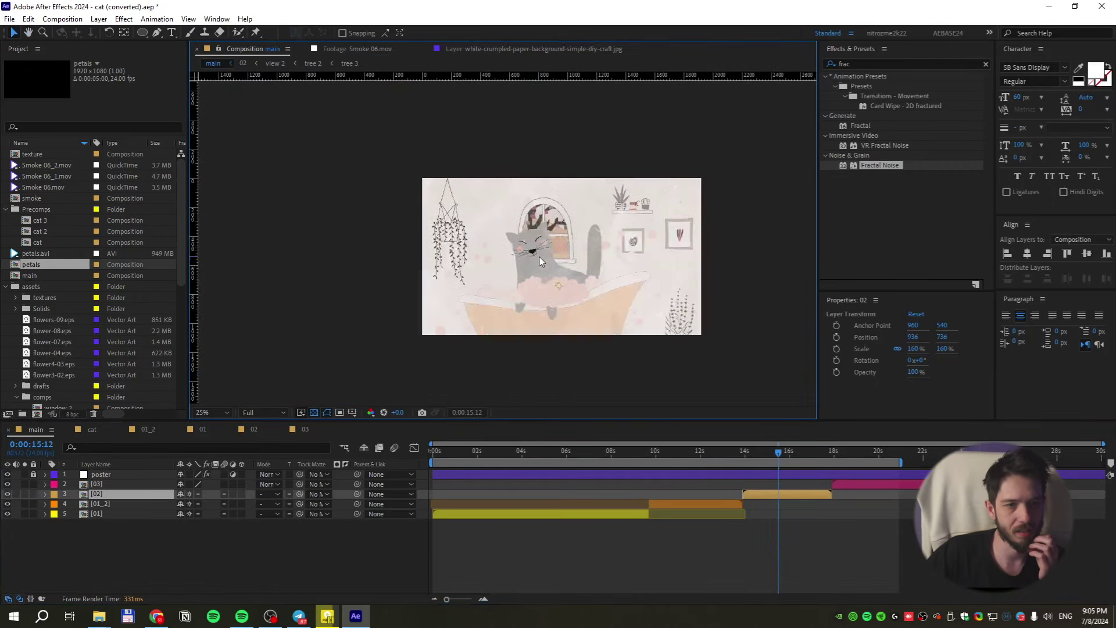
{"action": "scroll", "coordinate": [619, 298], "scroll_direction": "down", "scroll_amount": 1}
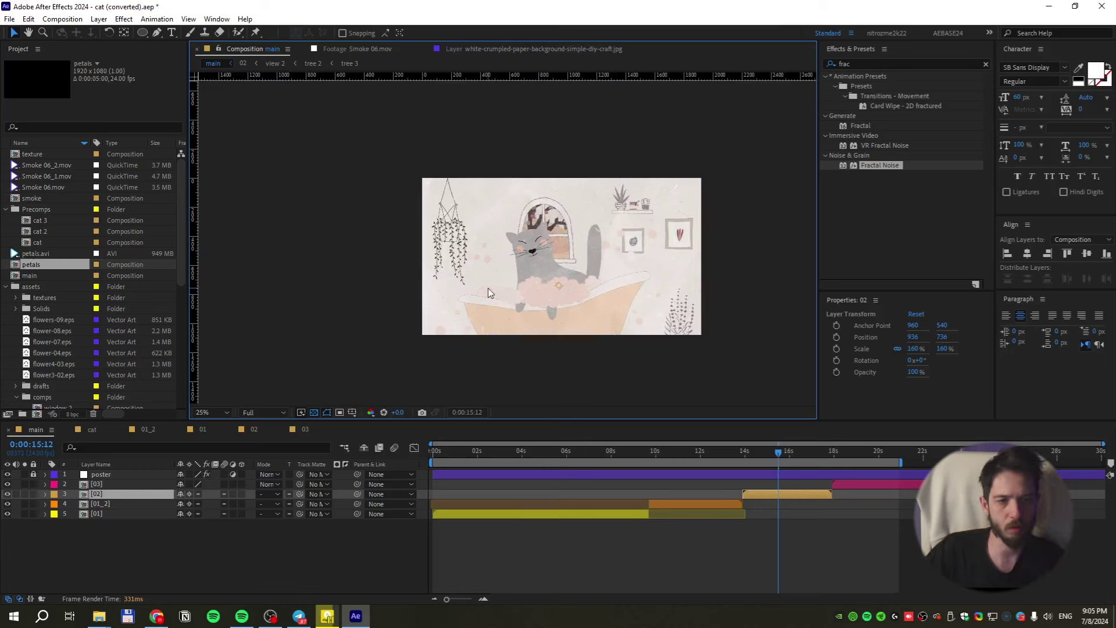
Paste the bottle 2 layer into main over the 02 clip, scale it to 46.2% and stand it on the bathtub's left rim
{"action": "key", "text": "ctrl+v"}
{"action": "left_click_drag", "start_coordinate": [511, 497], "coordinate": [823, 497]}
{"action": "left_click_drag", "start_coordinate": [599, 271], "coordinate": [499, 249]}
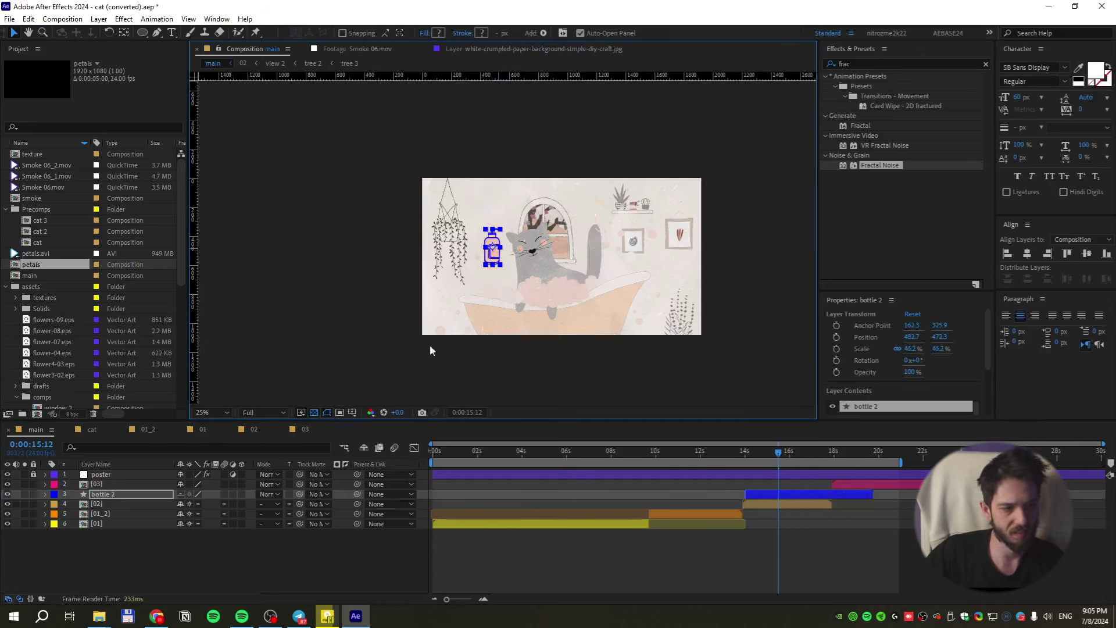
{"action": "scroll", "coordinate": [481, 273], "scroll_direction": "up", "scroll_amount": 2}
{"action": "left_click", "coordinate": [445, 321]}
{"action": "scroll", "coordinate": [588, 282], "scroll_direction": "down", "scroll_amount": 2}
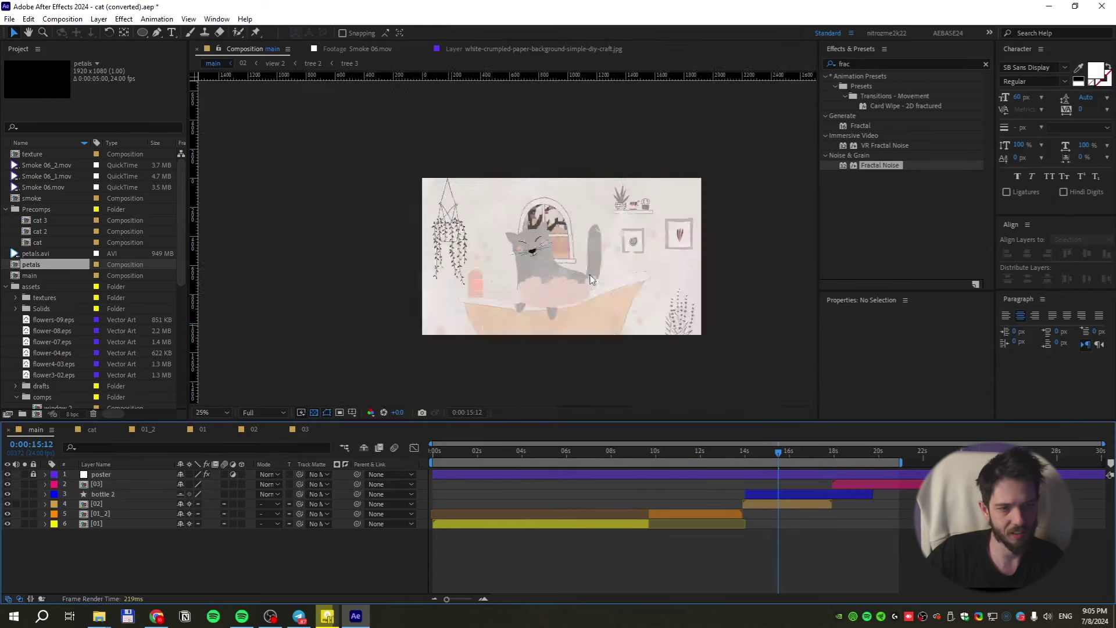
{"action": "scroll", "coordinate": [588, 281], "scroll_direction": "up", "scroll_amount": 2}
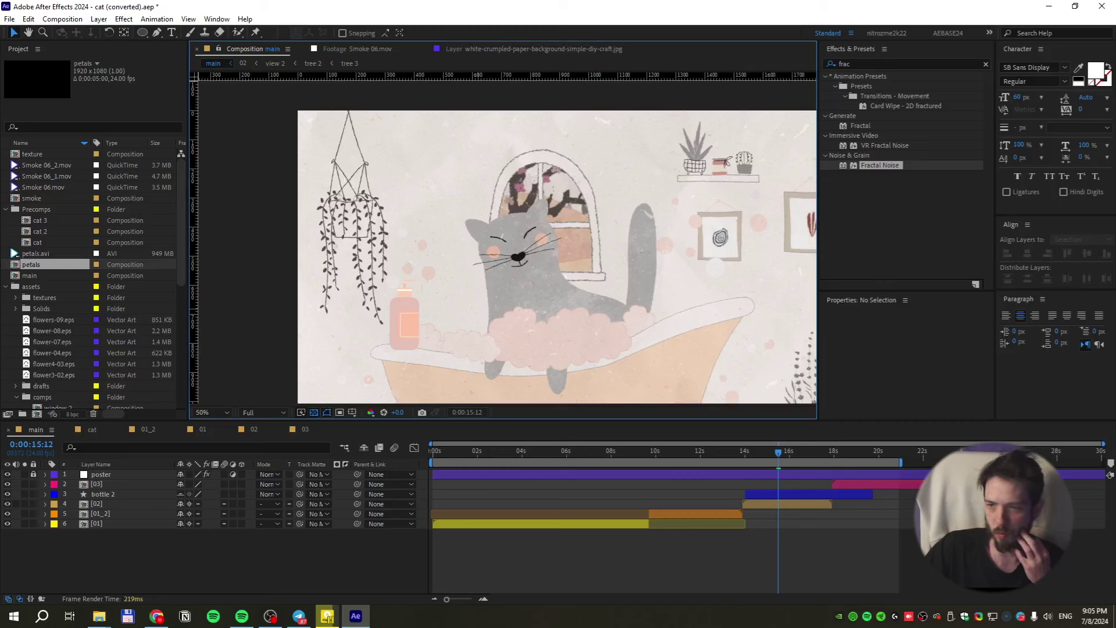
Delete the bottle 2 layer from composition main
{"action": "key", "text": "alt+Tab"}
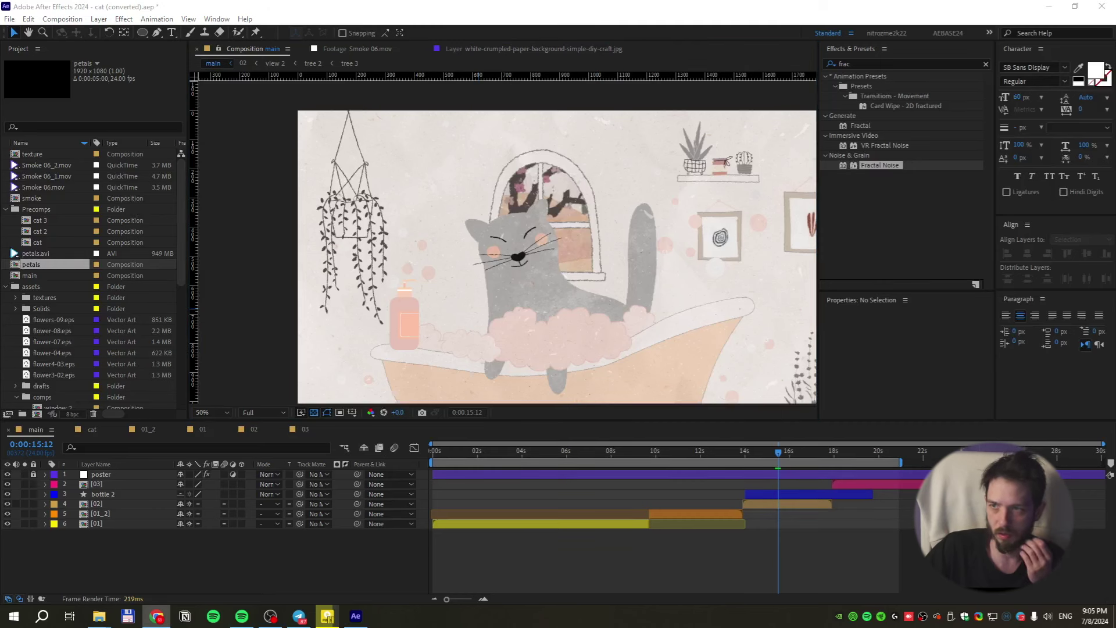
{"action": "left_click", "coordinate": [418, 337]}
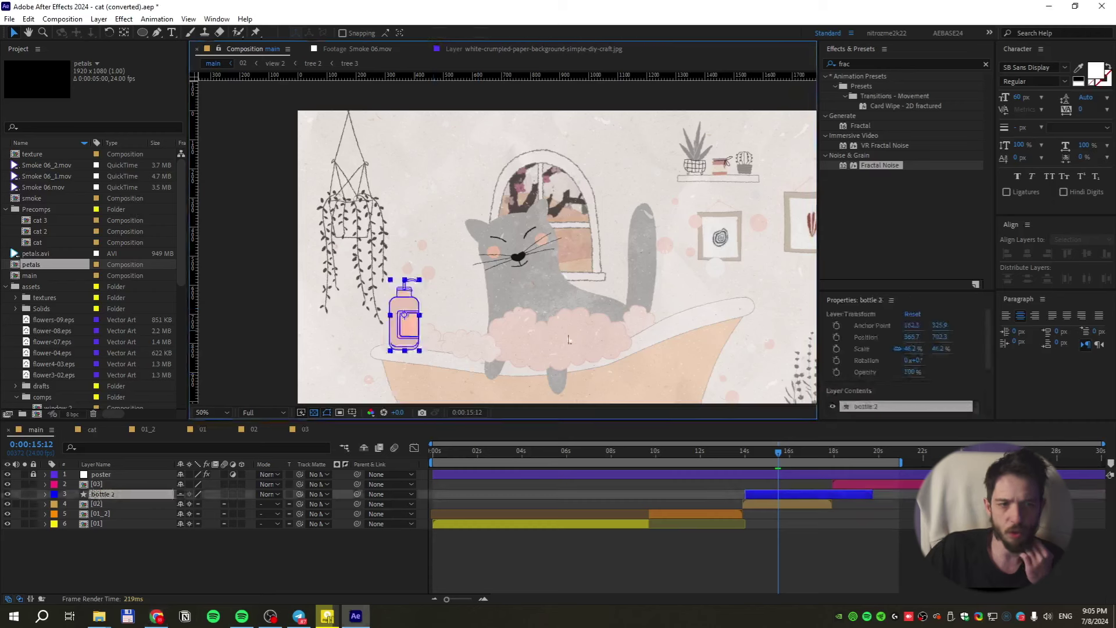
{"action": "key", "text": "Delete"}
Move to 0:00:18:22 in main and open the nested composition 03 to see its cat 3 layer
{"action": "left_click", "coordinate": [855, 452]}
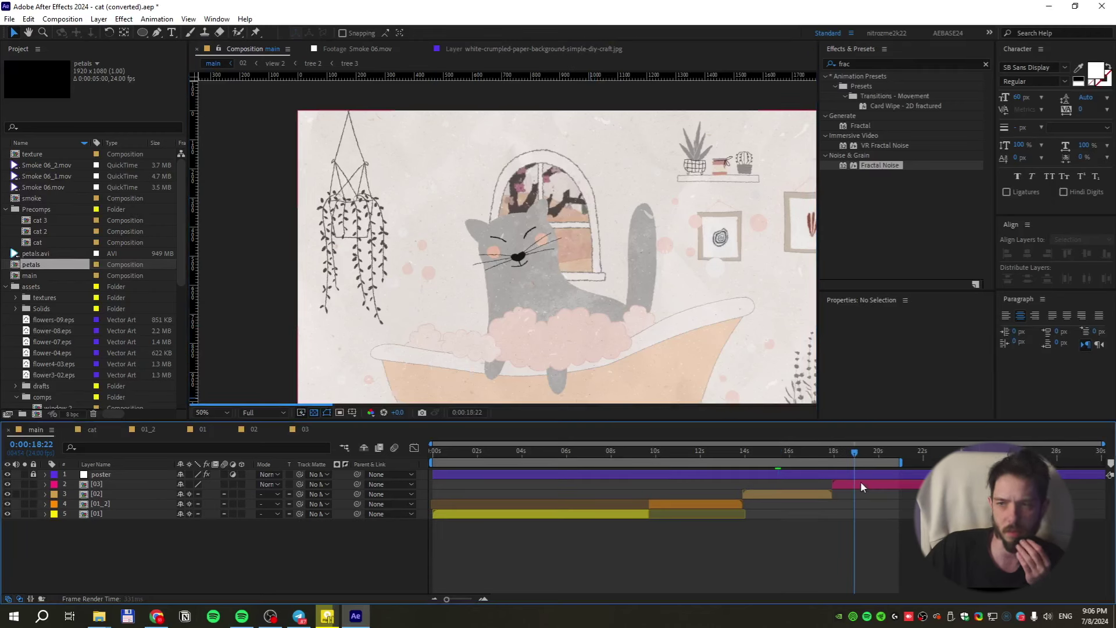
{"action": "double_click", "coordinate": [859, 484]}
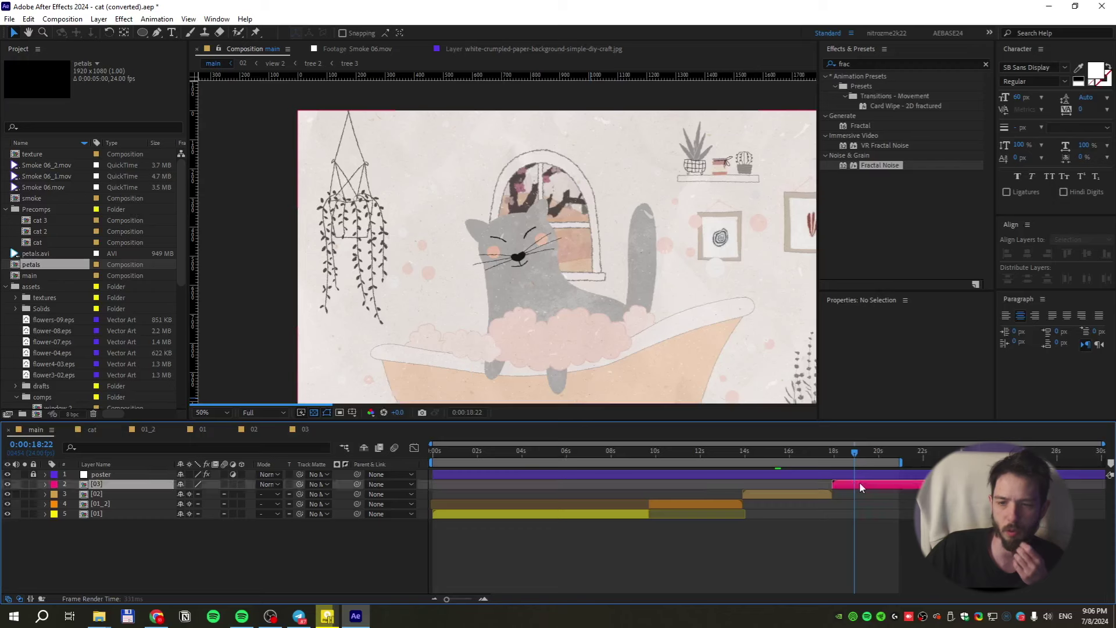
{"action": "left_click", "coordinate": [723, 345]}
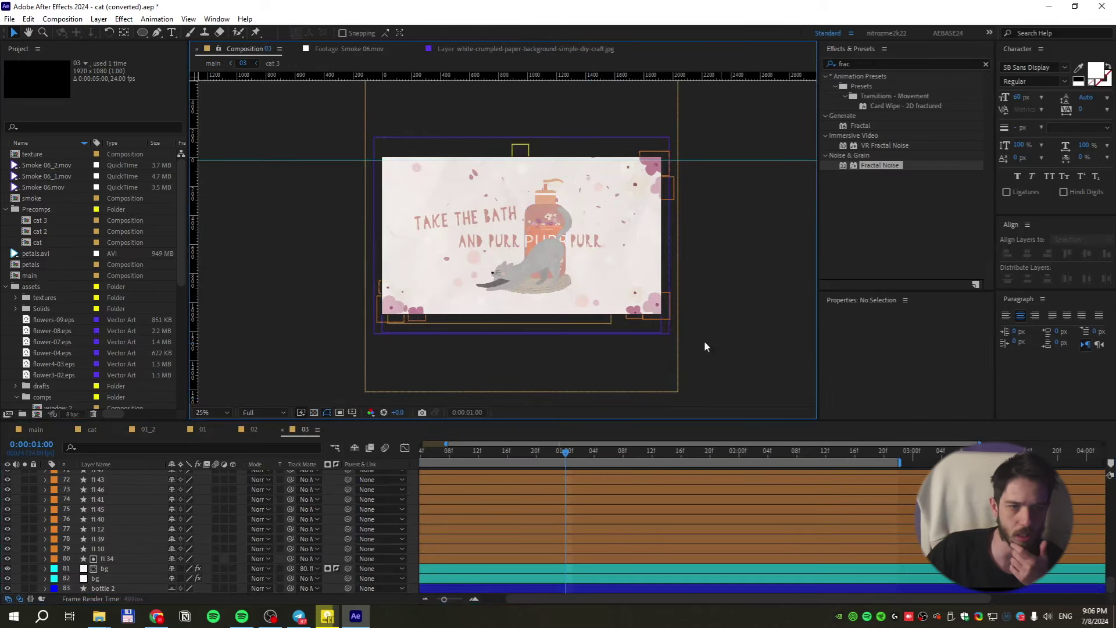
{"action": "left_click", "coordinate": [544, 279]}
{"action": "scroll", "coordinate": [127, 567], "scroll_direction": "up", "scroll_amount": 15}
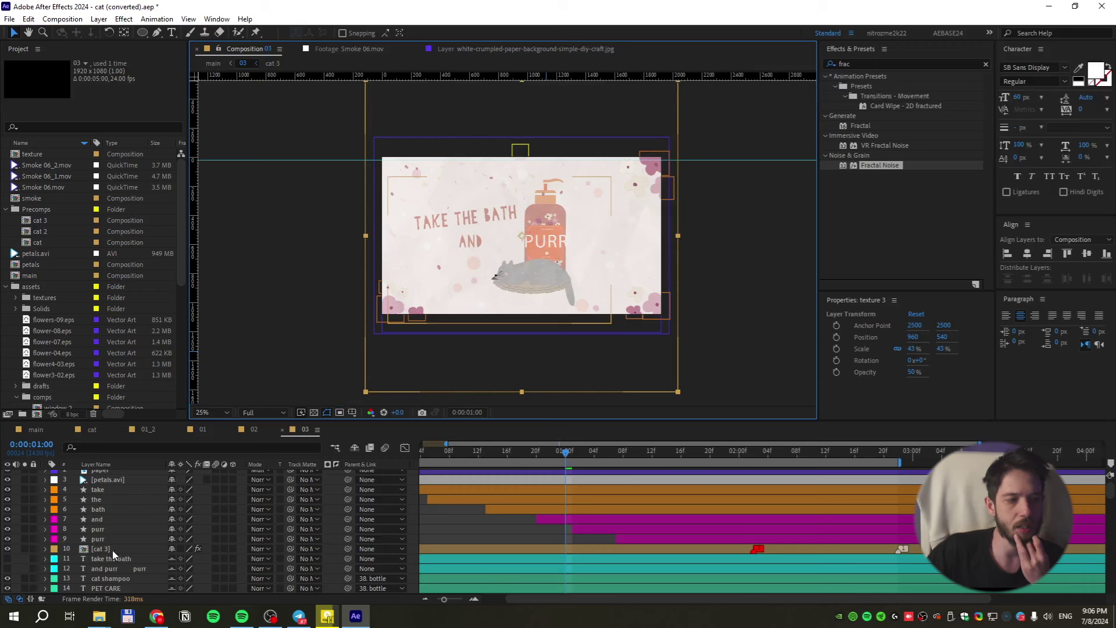
Delay the cat 3 layer by several frames in composition 03 and scrub to 0:00:02:11 to check the cat's stretch
{"action": "left_click", "coordinate": [119, 549]}
{"action": "left_click_drag", "start_coordinate": [476, 549], "coordinate": [641, 546]}
{"action": "left_click", "coordinate": [528, 531]}
{"action": "left_click_drag", "start_coordinate": [566, 549], "coordinate": [419, 549]}
{"action": "left_click_drag", "start_coordinate": [632, 459], "coordinate": [791, 455]}
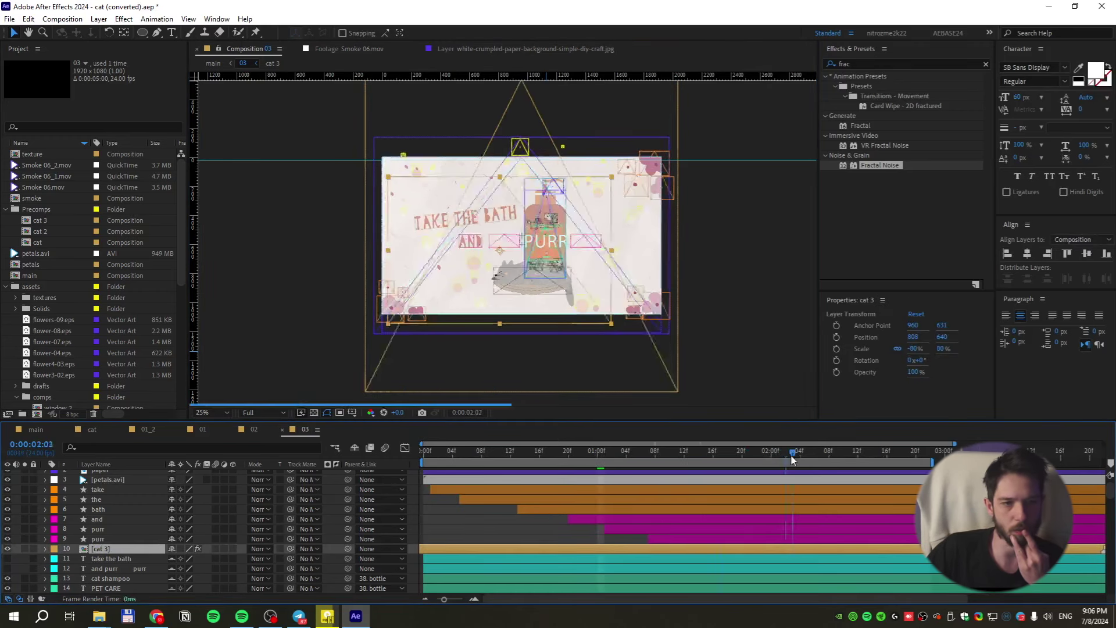
{"action": "left_click_drag", "start_coordinate": [795, 460], "coordinate": [852, 458]}
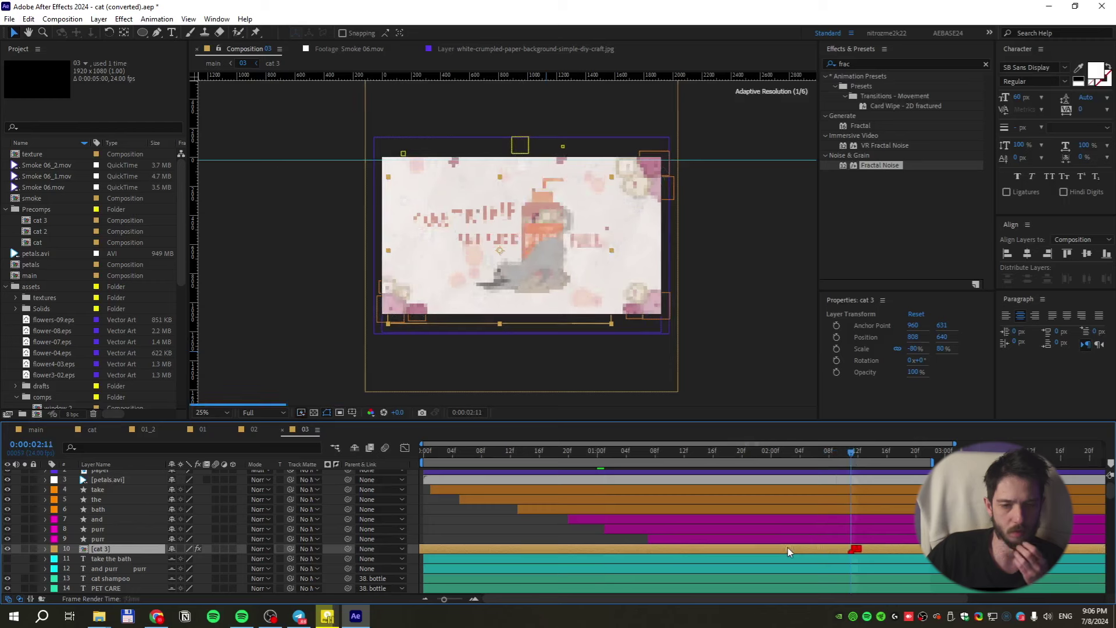
Turn off the adaptive-resolution fast preview and scrub through composition 03 up to 0:00:02:12
{"action": "left_click", "coordinate": [302, 413]}
{"action": "left_click", "coordinate": [310, 427]}
{"action": "left_click_drag", "start_coordinate": [444, 461], "coordinate": [451, 458]}
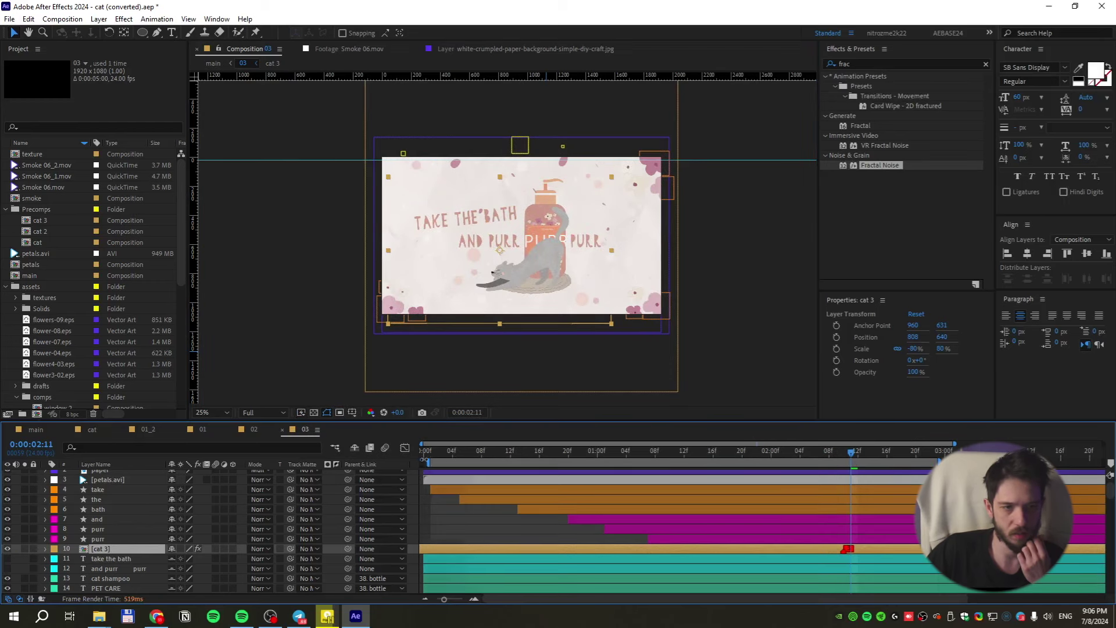
{"action": "left_click", "coordinate": [504, 457]}
{"action": "left_click_drag", "start_coordinate": [504, 457], "coordinate": [863, 463]}
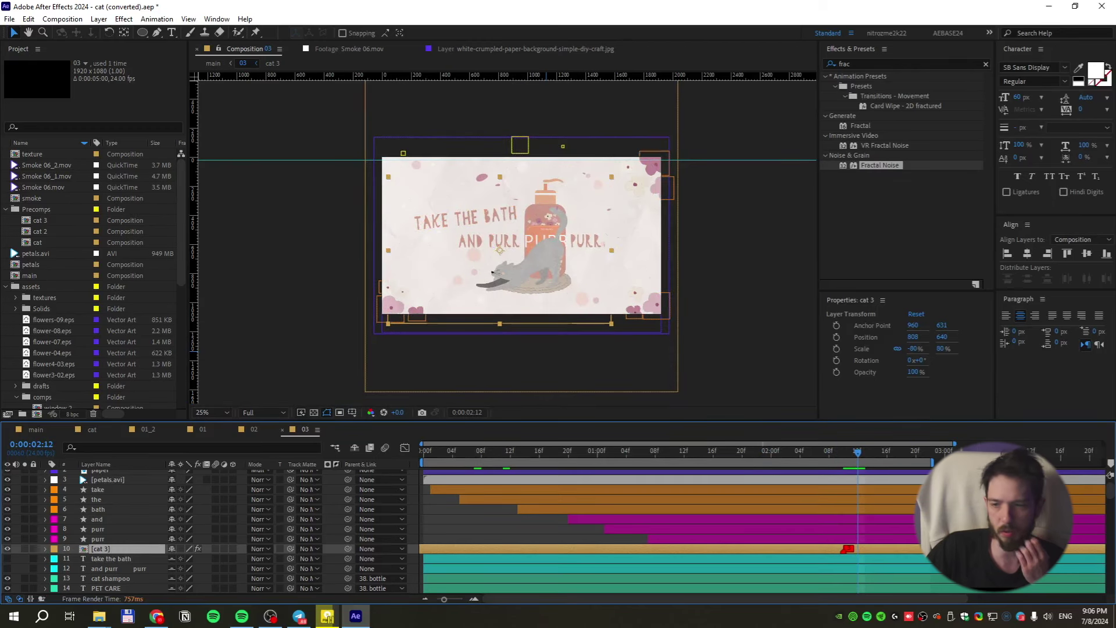
{"action": "key", "text": "alt+Tab"}
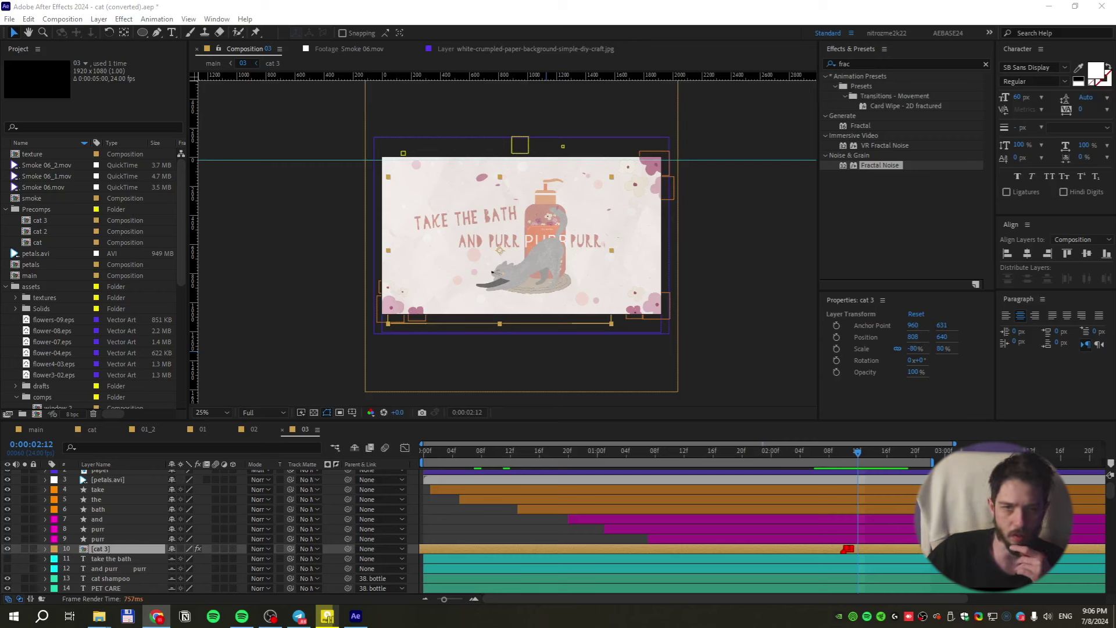
{"action": "left_click", "coordinate": [1050, 8]}
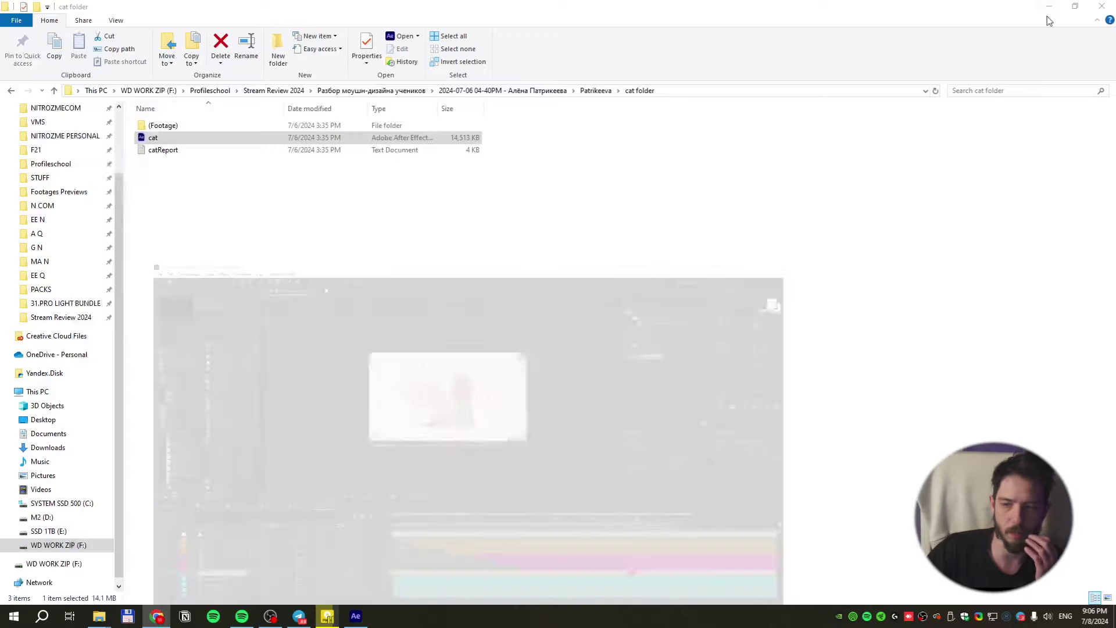
{"action": "left_click", "coordinate": [371, 90]}
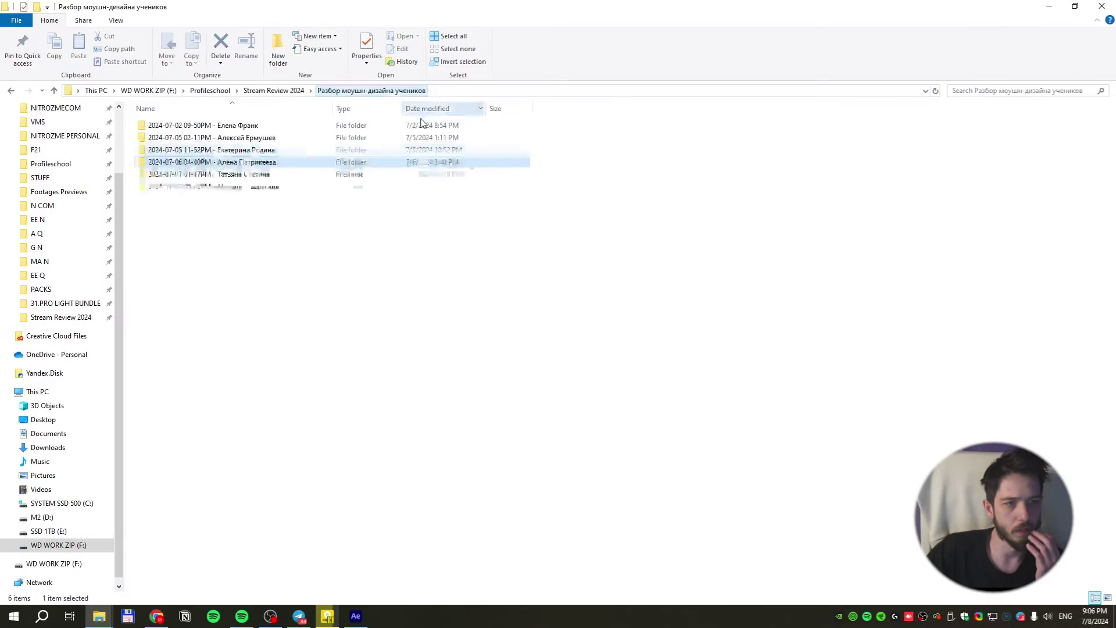
{"action": "double_click", "coordinate": [262, 174]}
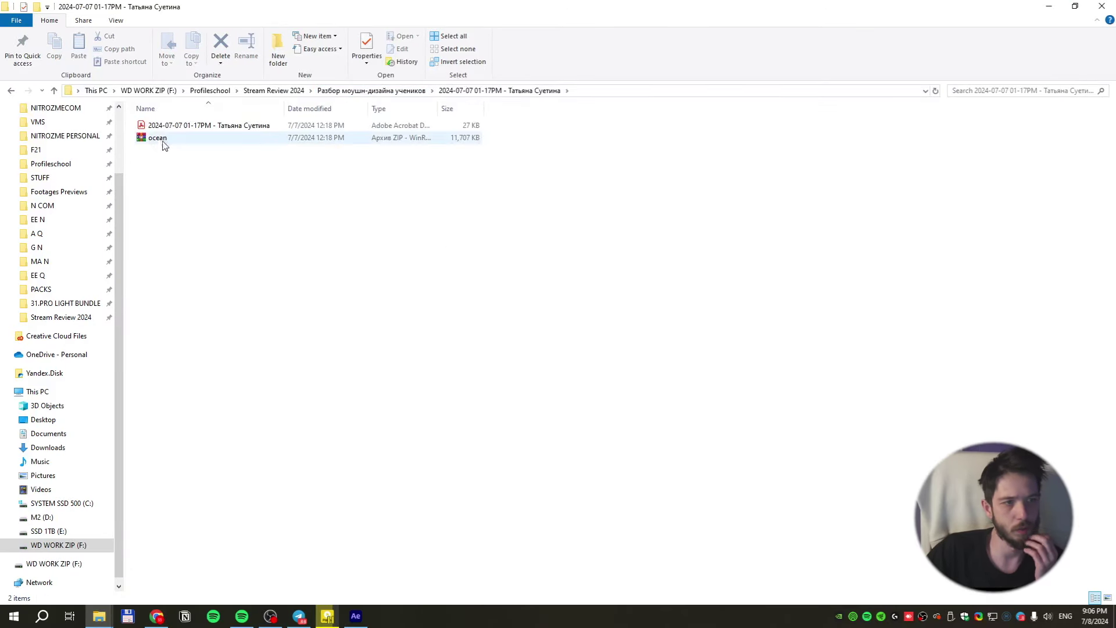
Extract the ocean archive in the student's submission folder into its own ocean folder
{"action": "right_click", "coordinate": [151, 137]}
{"action": "left_click", "coordinate": [200, 200]}
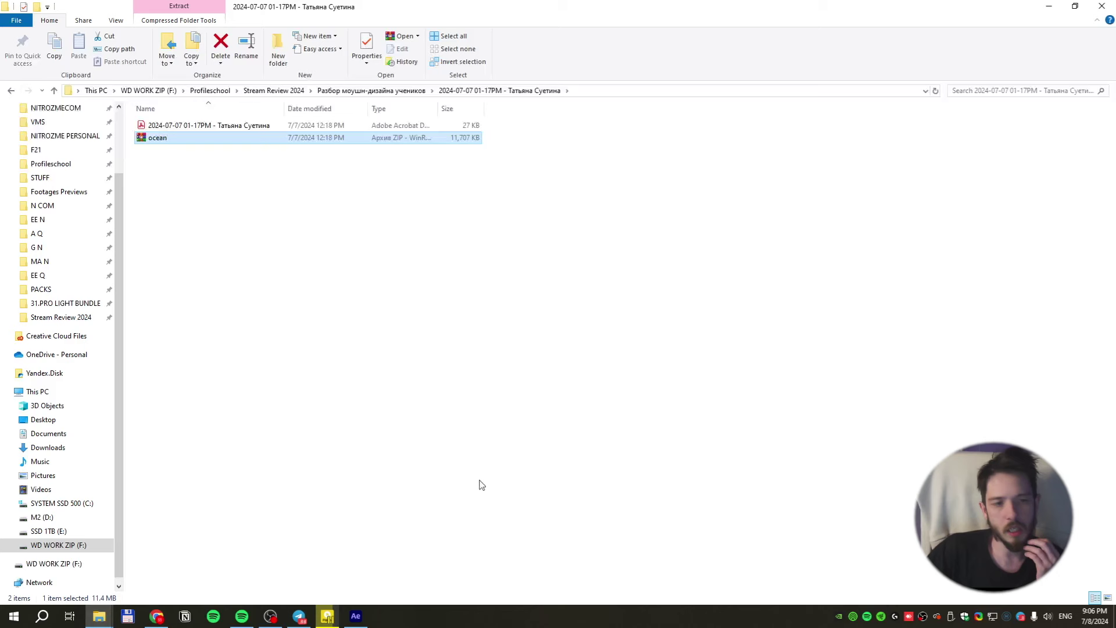
{"action": "left_click", "coordinate": [607, 440]}
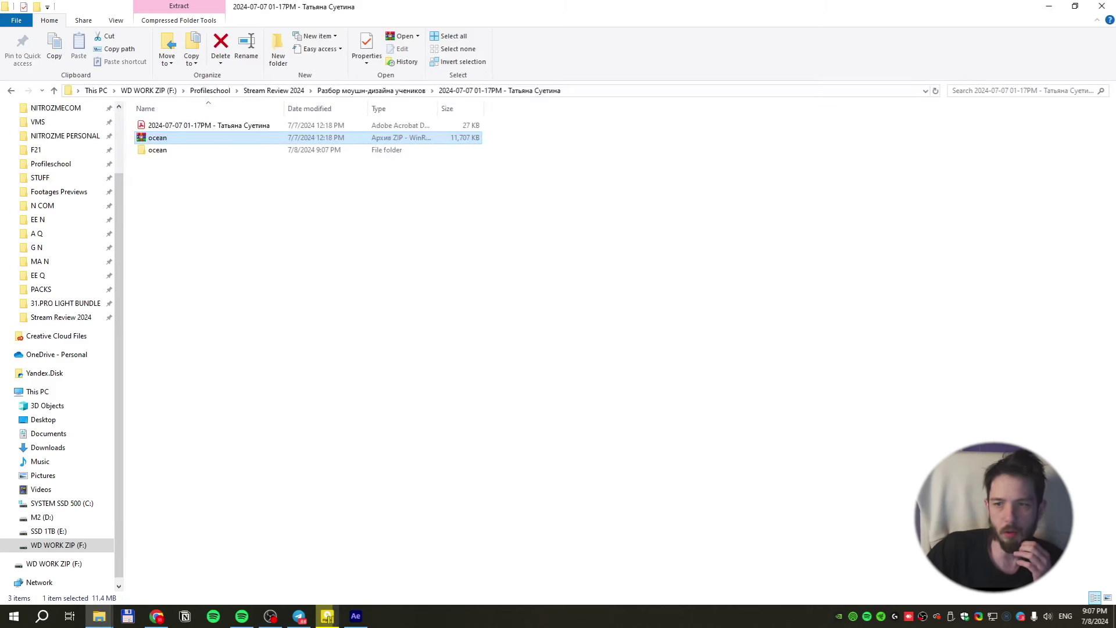
Open the submission's PDF, read the work description, and close the document
{"action": "double_click", "coordinate": [193, 125]}
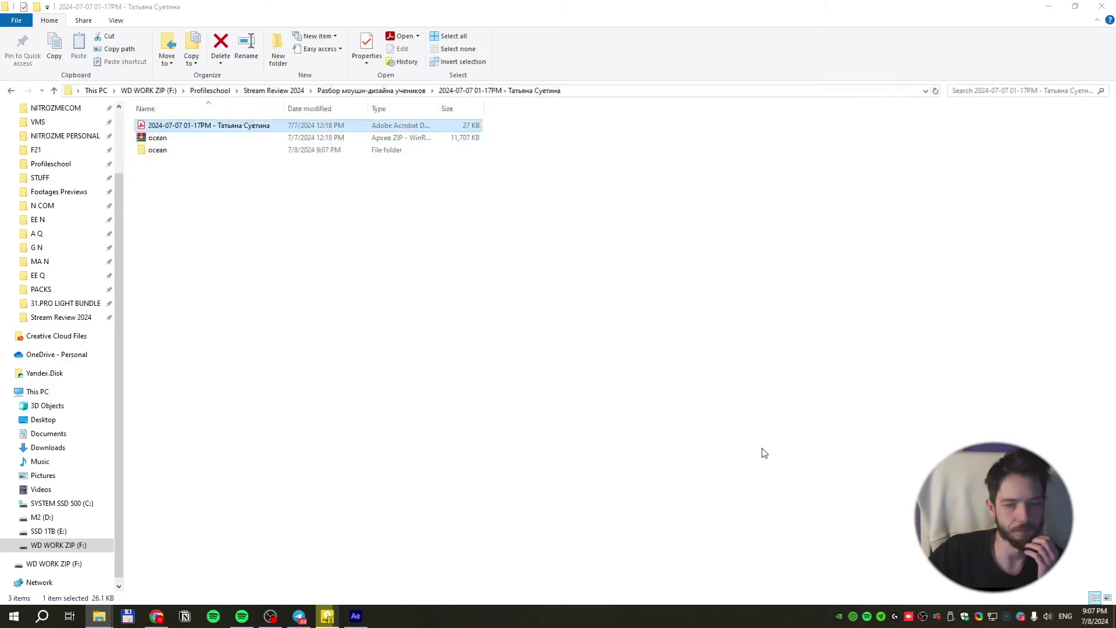
{"action": "scroll", "coordinate": [767, 452], "scroll_direction": "down", "scroll_amount": 3}
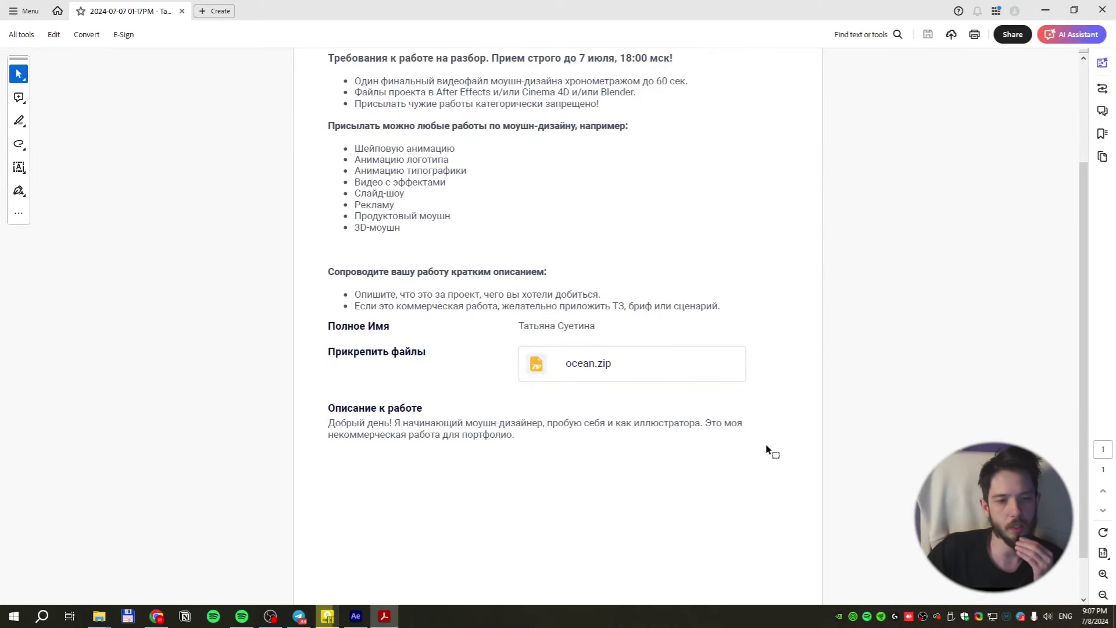
{"action": "left_click", "coordinate": [1102, 10]}
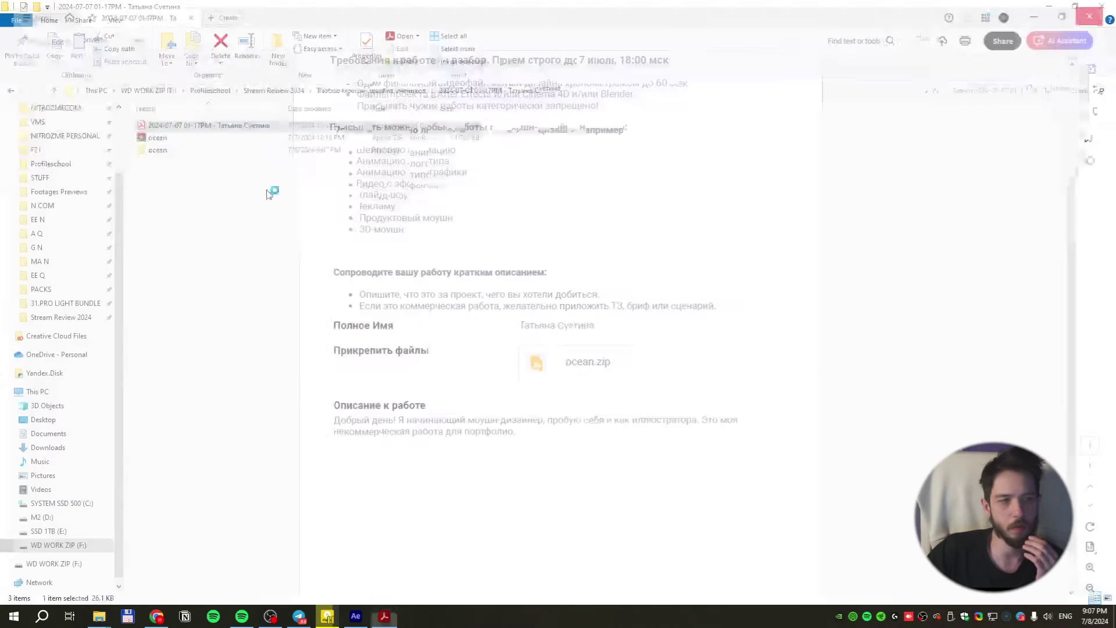
Open the extracted ocean folder and watch the ocean video up to the closing sailboat shot
{"action": "double_click", "coordinate": [157, 150]}
{"action": "left_click", "coordinate": [173, 147]}
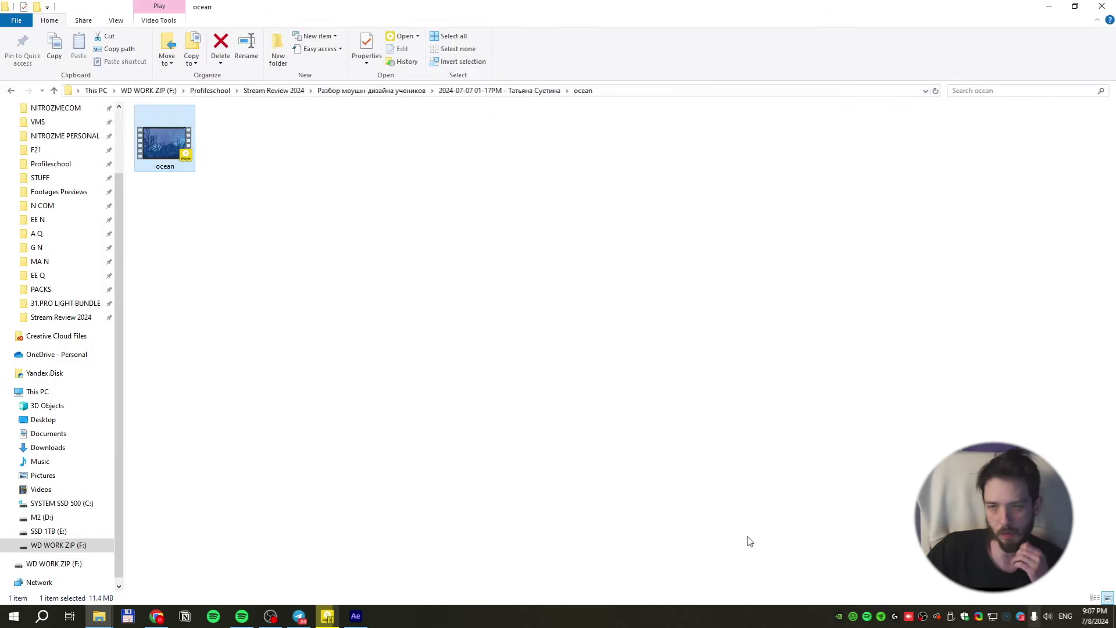
{"action": "key", "text": "Return"}
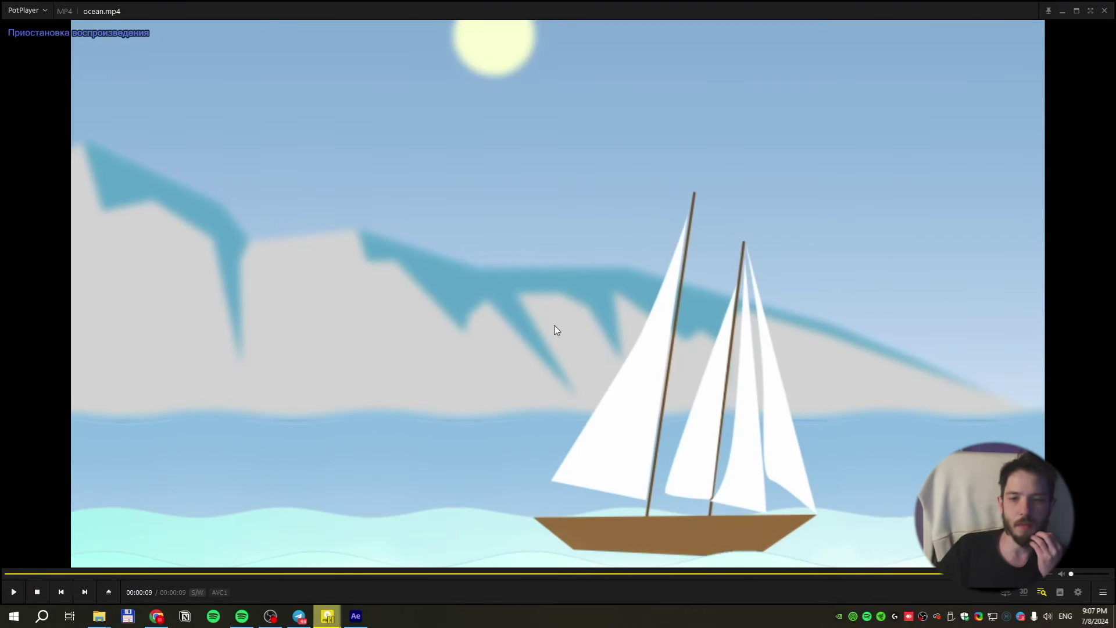
{"action": "key", "text": "Tab"}
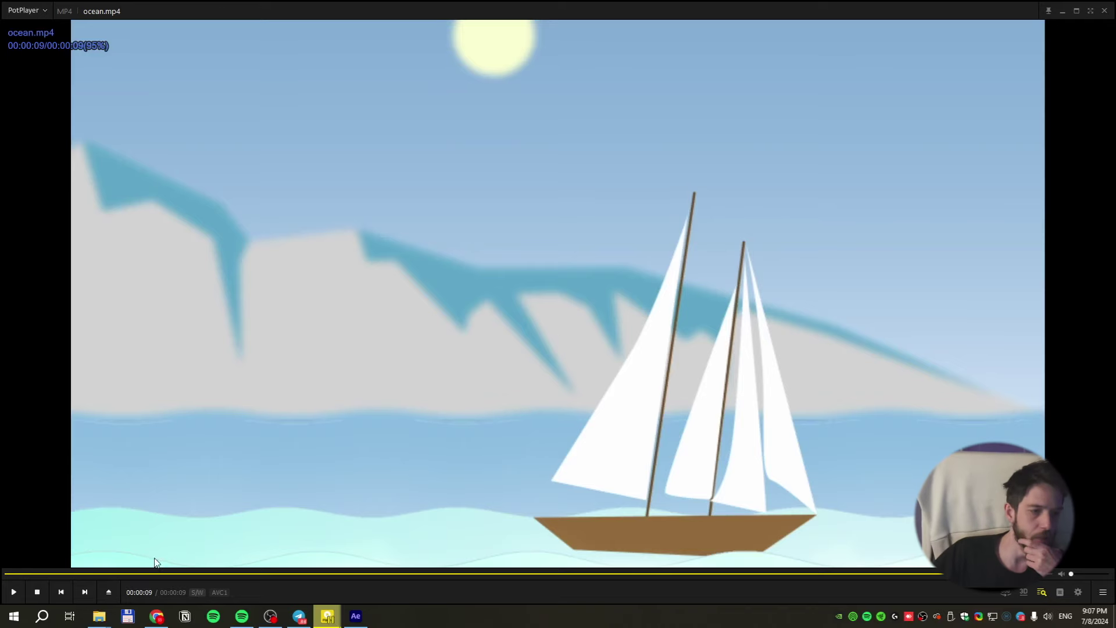
Replay ocean.mp4 from the start, pausing on the sailboat at 00:00:08 and again at the end
{"action": "left_click", "coordinate": [11, 594]}
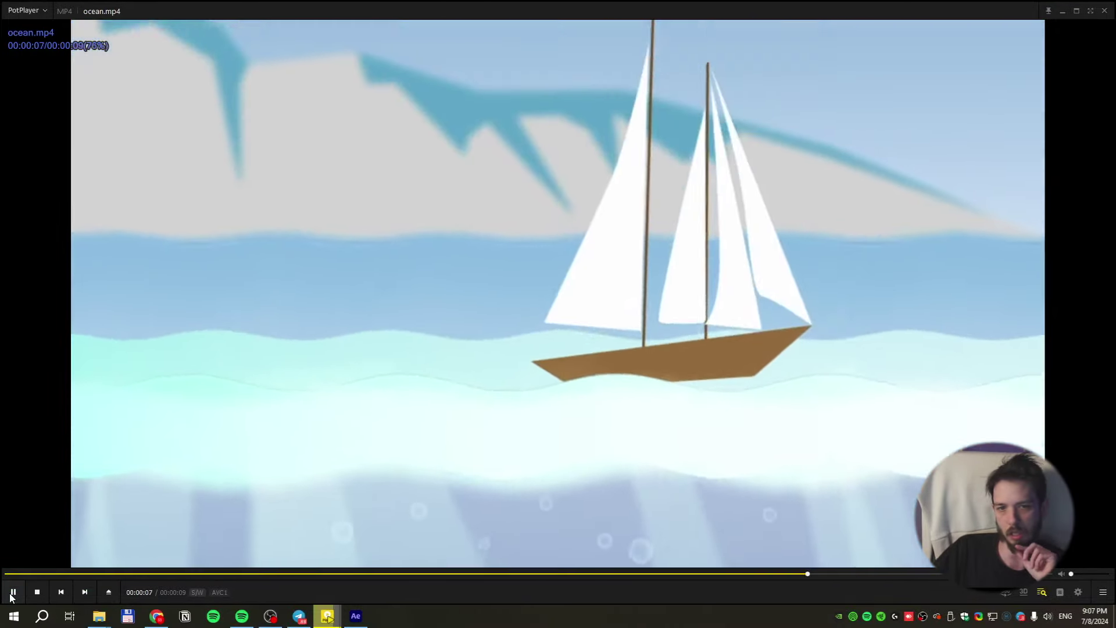
{"action": "left_click", "coordinate": [11, 593]}
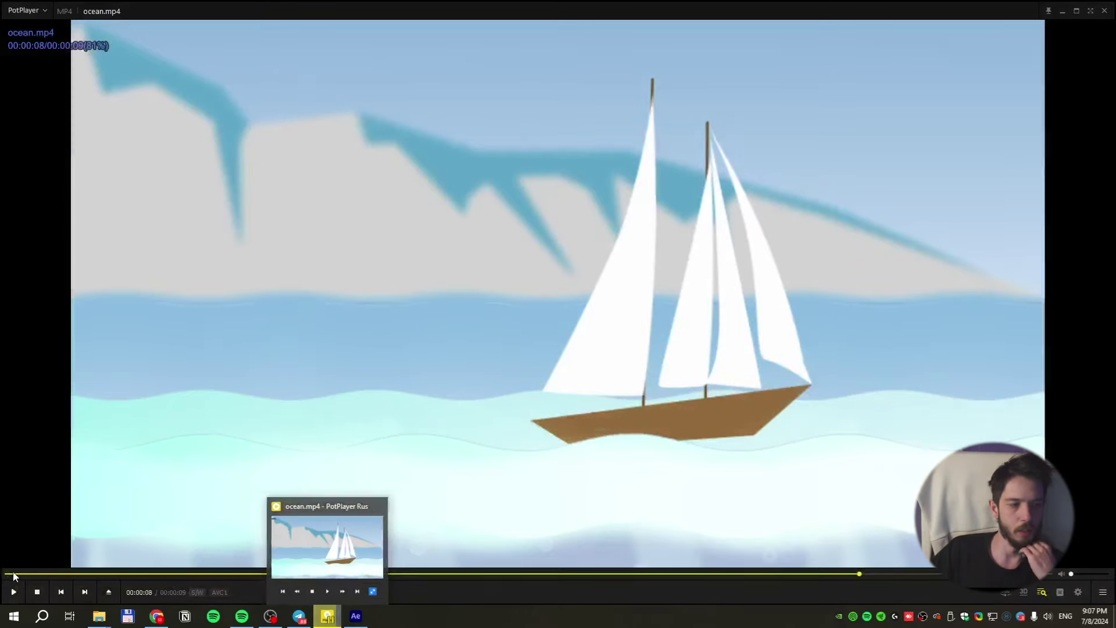
{"action": "left_click", "coordinate": [14, 575]}
{"action": "left_click", "coordinate": [18, 596]}
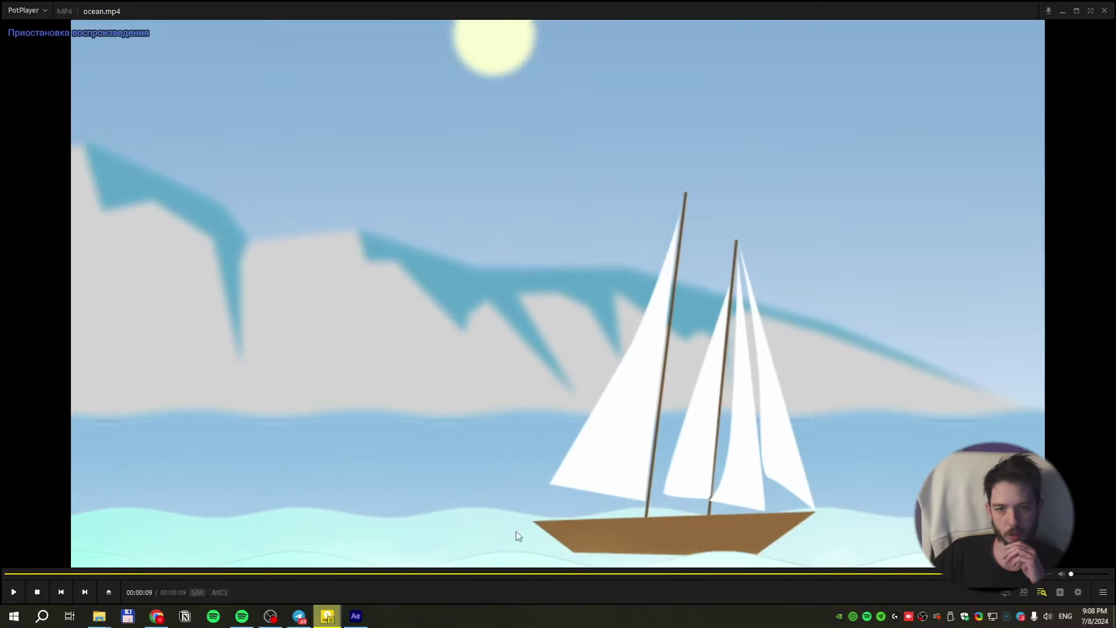
{"action": "left_click", "coordinate": [15, 592]}
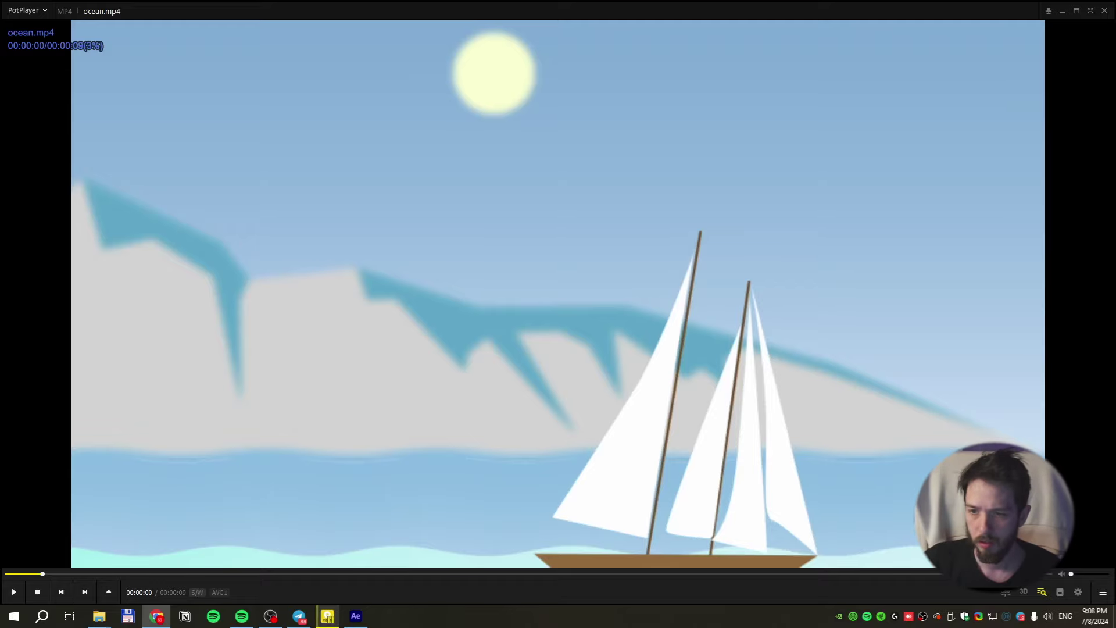
Play the opening dive underwater and pause on the coral scene at 00:00:03
{"action": "left_click", "coordinate": [12, 596]}
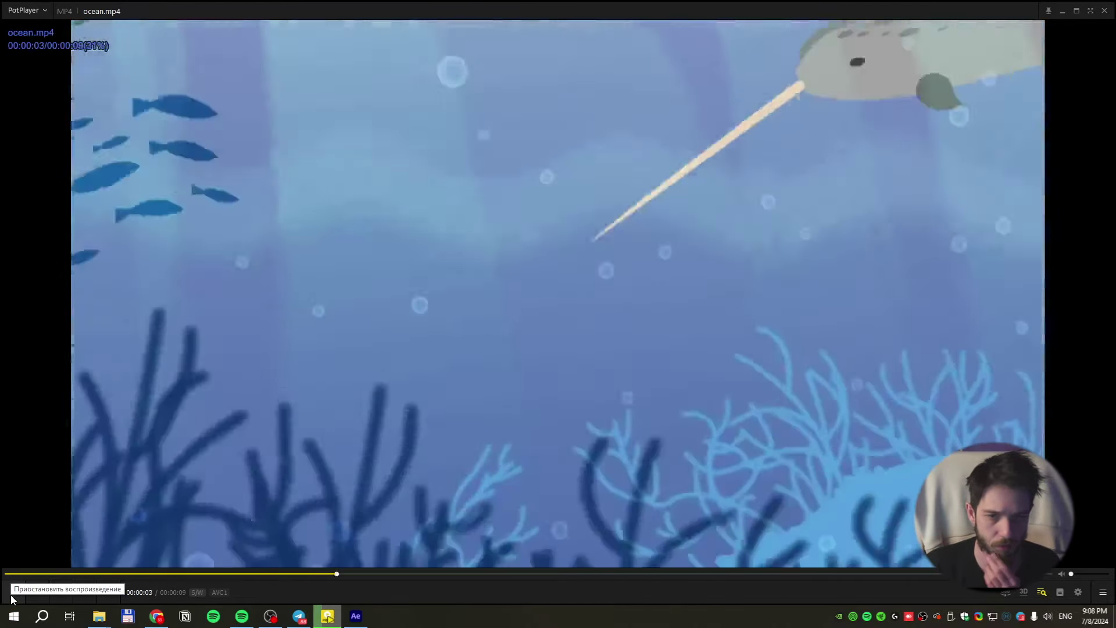
{"action": "left_click", "coordinate": [12, 596]}
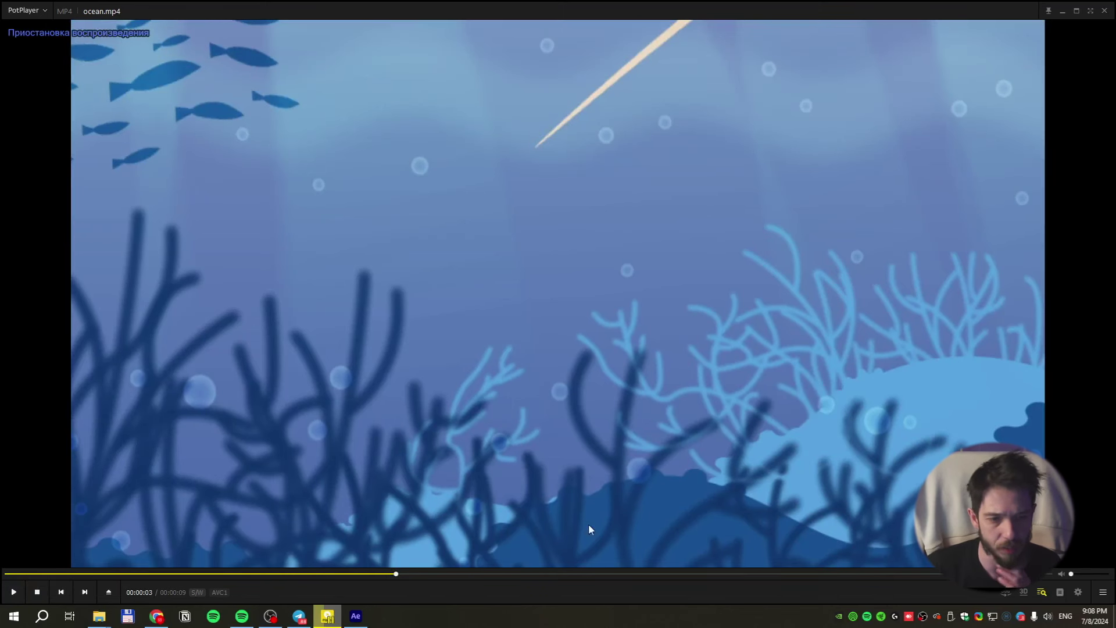
{"action": "key", "text": "Tab"}
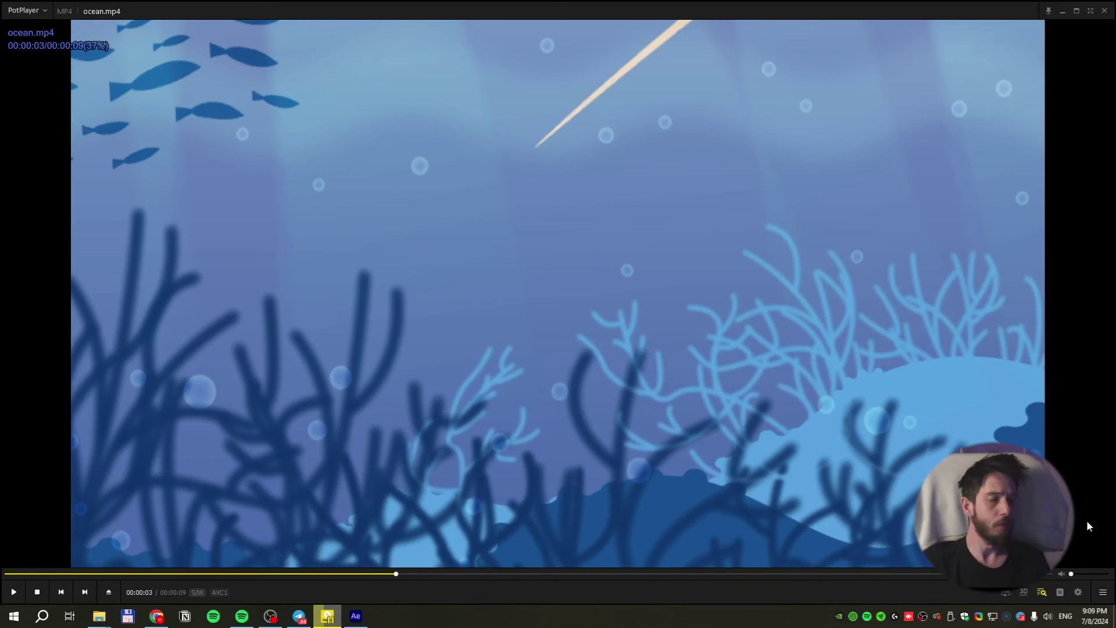
Jump back to 00:00:02 and pause where the fish school and narwhal share the frame
{"action": "left_click", "coordinate": [297, 574]}
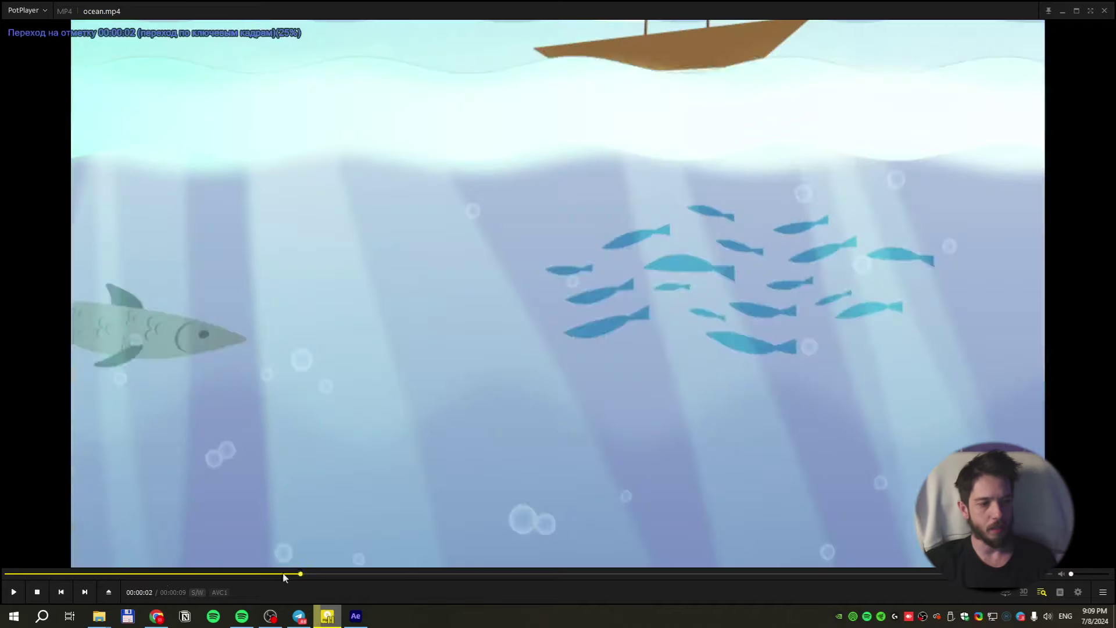
{"action": "left_click", "coordinate": [16, 591]}
{"action": "left_click", "coordinate": [15, 591]}
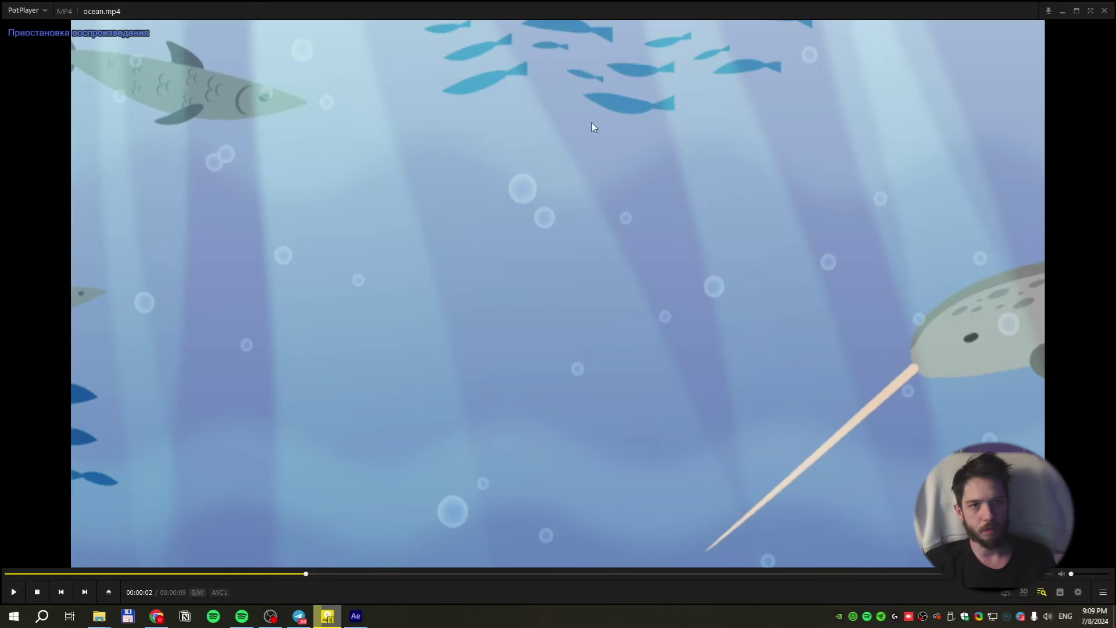
{"action": "key", "text": "Tab"}
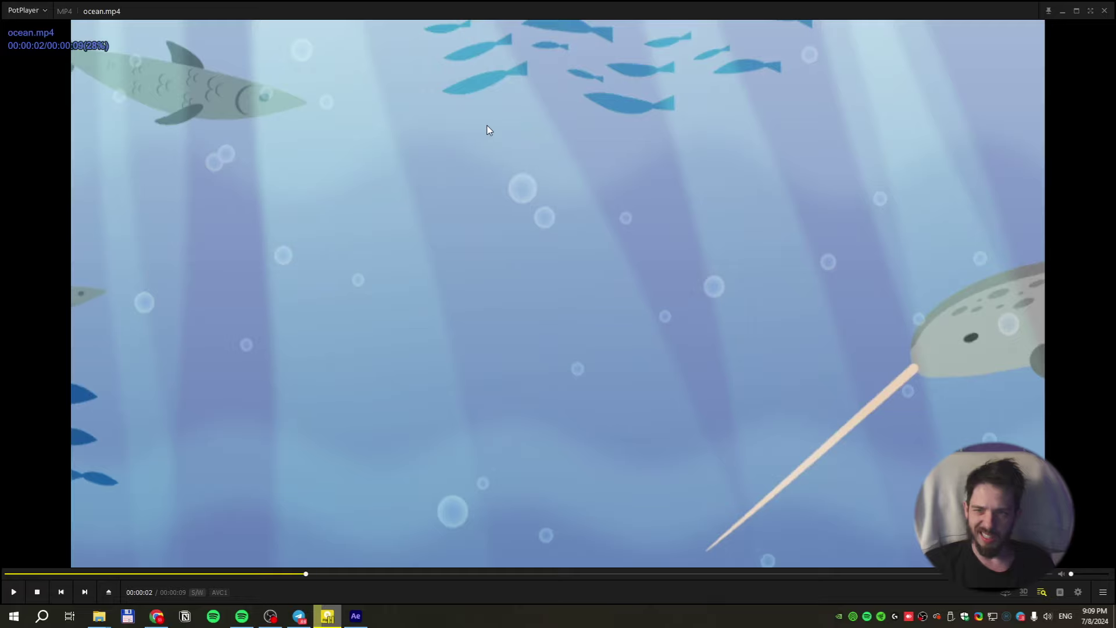
Play on past the seabed and pause at 00:00:06 to examine the narwhal and overlapping fish schools
{"action": "left_click", "coordinate": [14, 593]}
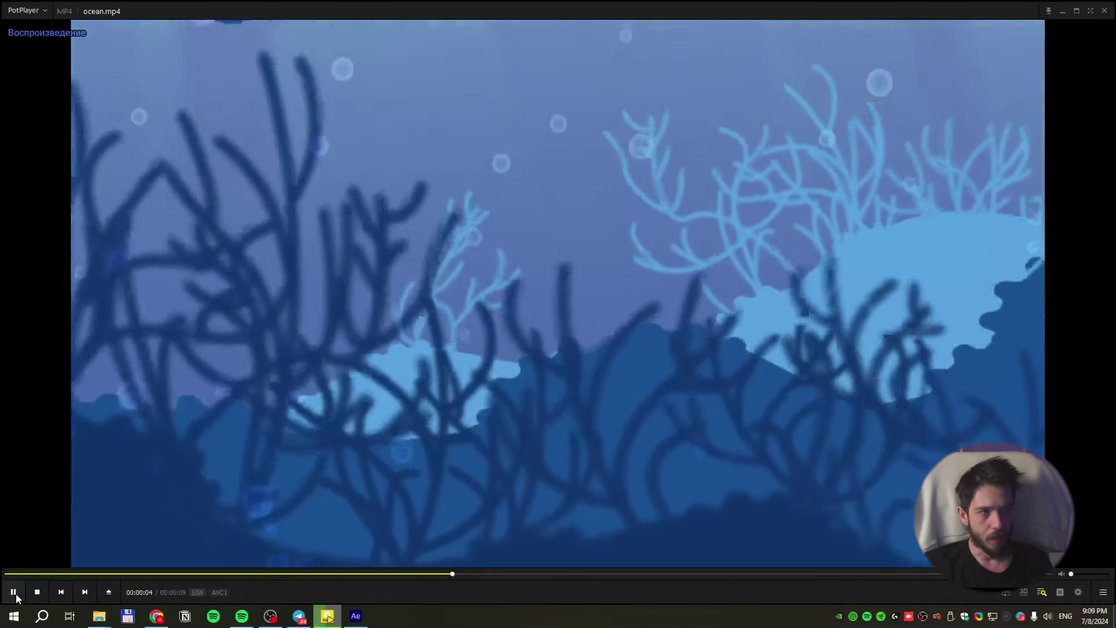
{"action": "key", "text": "Tab"}
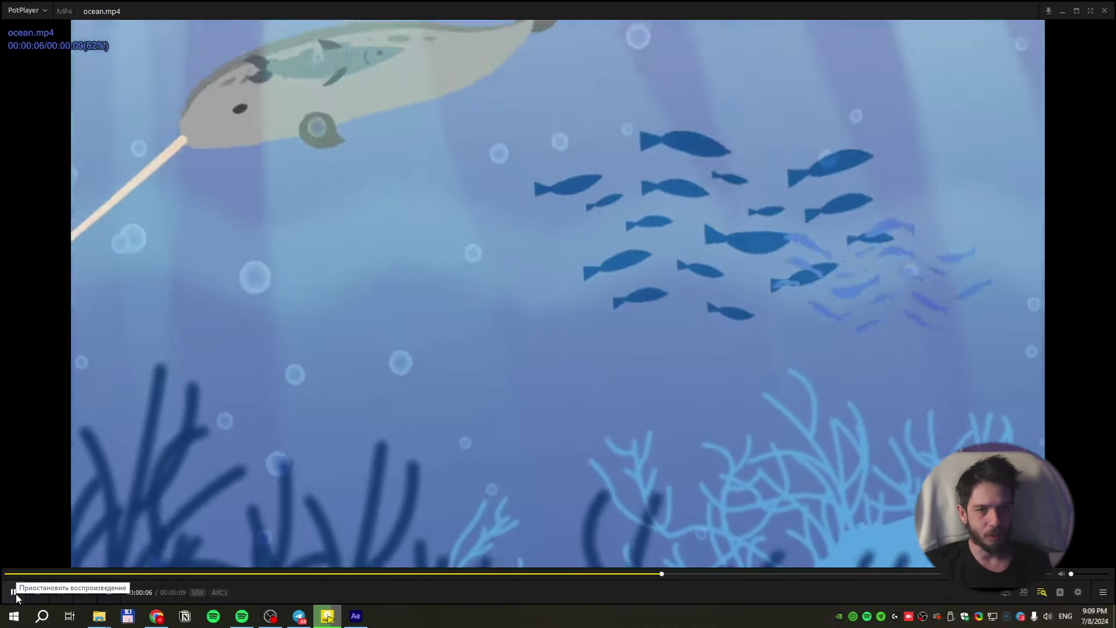
{"action": "left_click", "coordinate": [16, 595]}
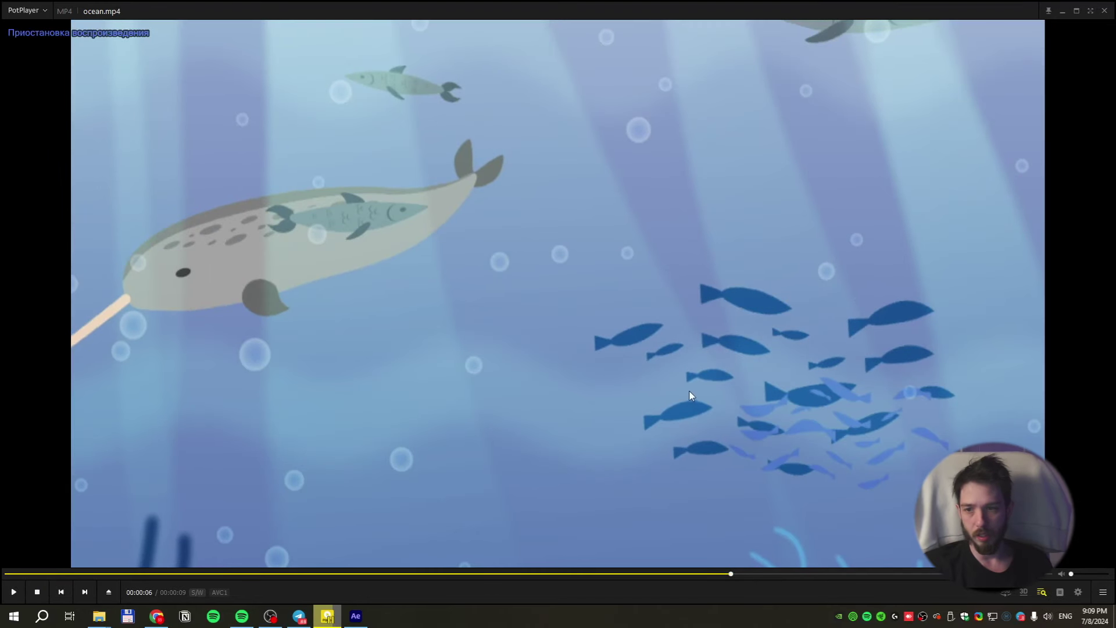
{"action": "key", "text": "Tab"}
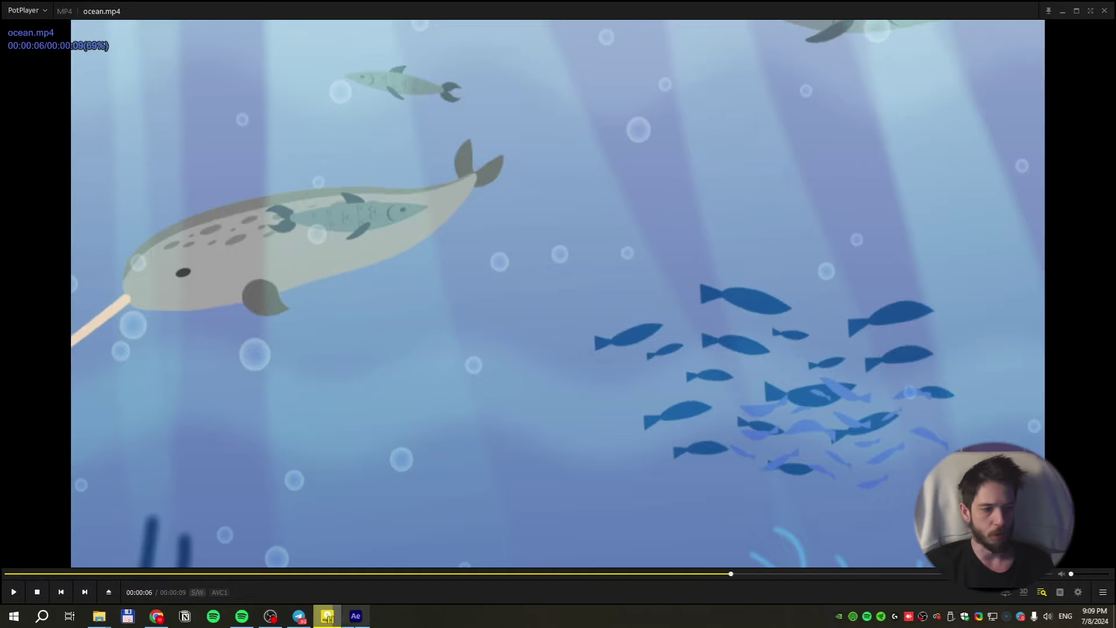
Switch to After Effects, start a new project, and create a 1920 × 1080, 30 fps, five-second composition
{"action": "left_click", "coordinate": [356, 615]}
{"action": "left_click", "coordinate": [28, 19]}
{"action": "mouse_move", "coordinate": [9, 18]}
{"action": "mouse_move", "coordinate": [35, 32]}
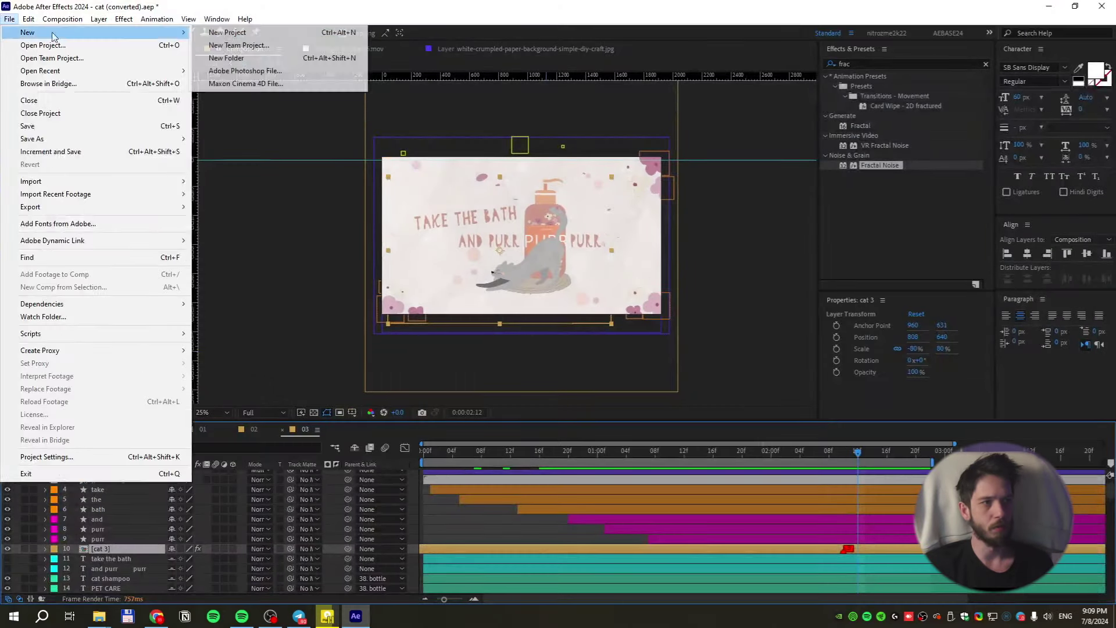
{"action": "left_click", "coordinate": [244, 32]}
{"action": "left_click", "coordinate": [587, 321]}
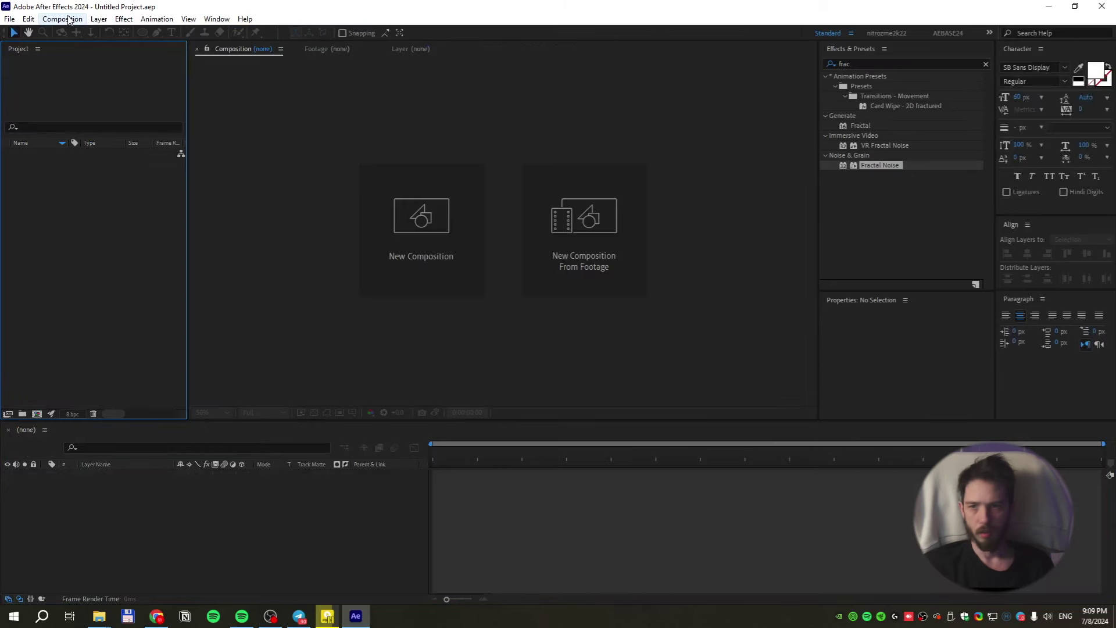
{"action": "left_click", "coordinate": [62, 19]}
{"action": "left_click", "coordinate": [88, 32]}
{"action": "left_click", "coordinate": [902, 357]}
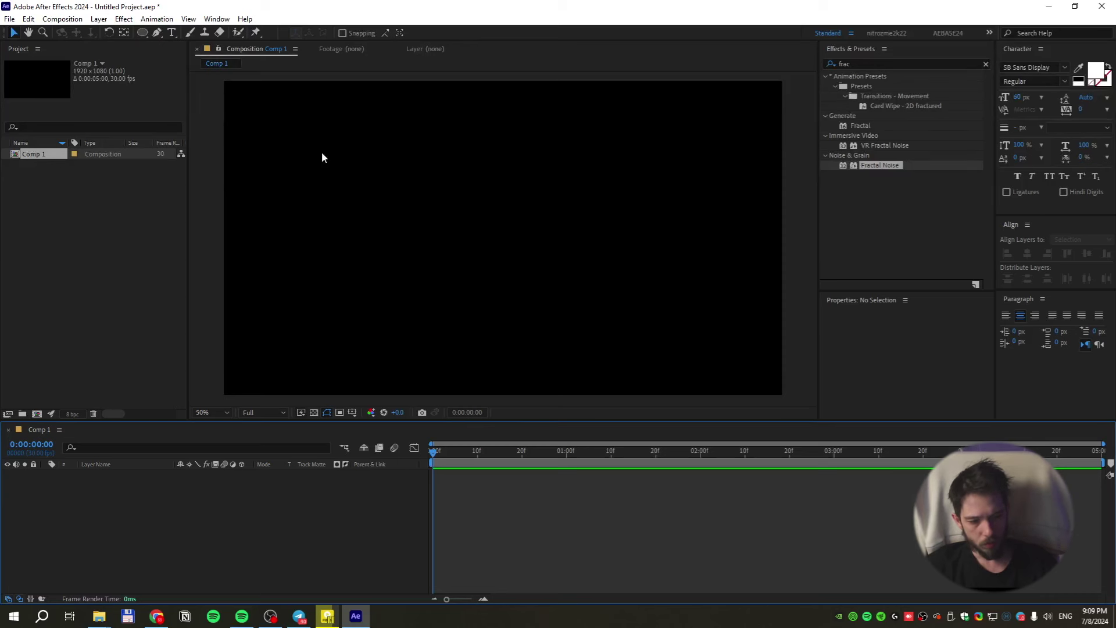
Draw a small, thin horizontal rectangle in the composition's upper-left area with a red fill and 0 px stroke
{"action": "key", "text": "q"}
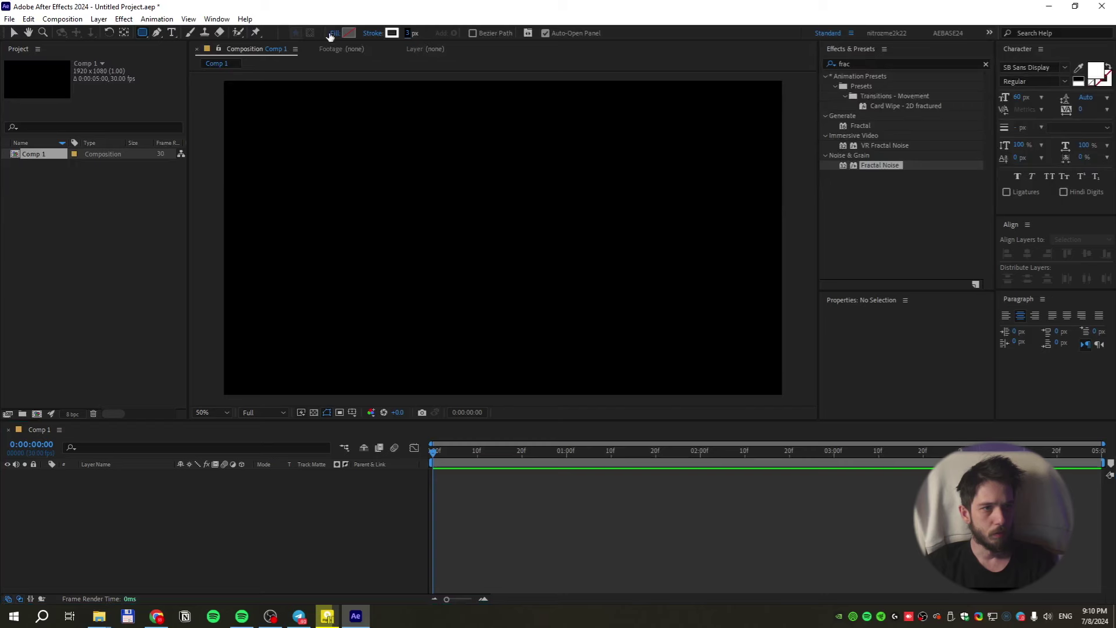
{"action": "left_click", "coordinate": [351, 34]}
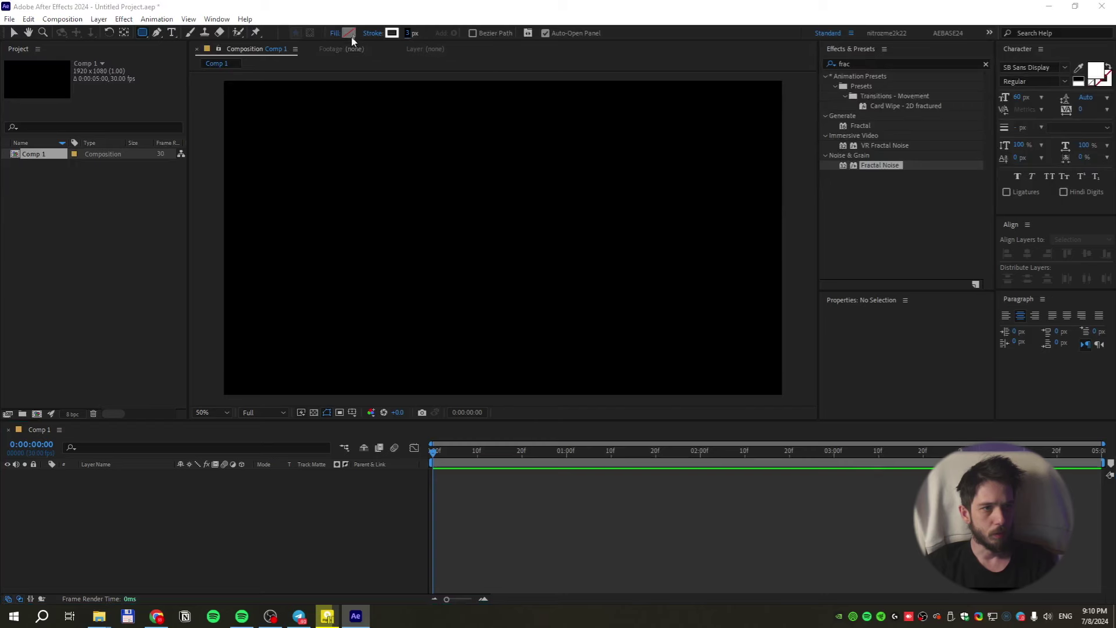
{"action": "left_click", "coordinate": [349, 33]}
{"action": "left_click", "coordinate": [837, 351]}
{"action": "left_click_drag", "start_coordinate": [413, 34], "coordinate": [338, 41]}
{"action": "key", "text": "q"}
{"action": "key", "text": "q"}
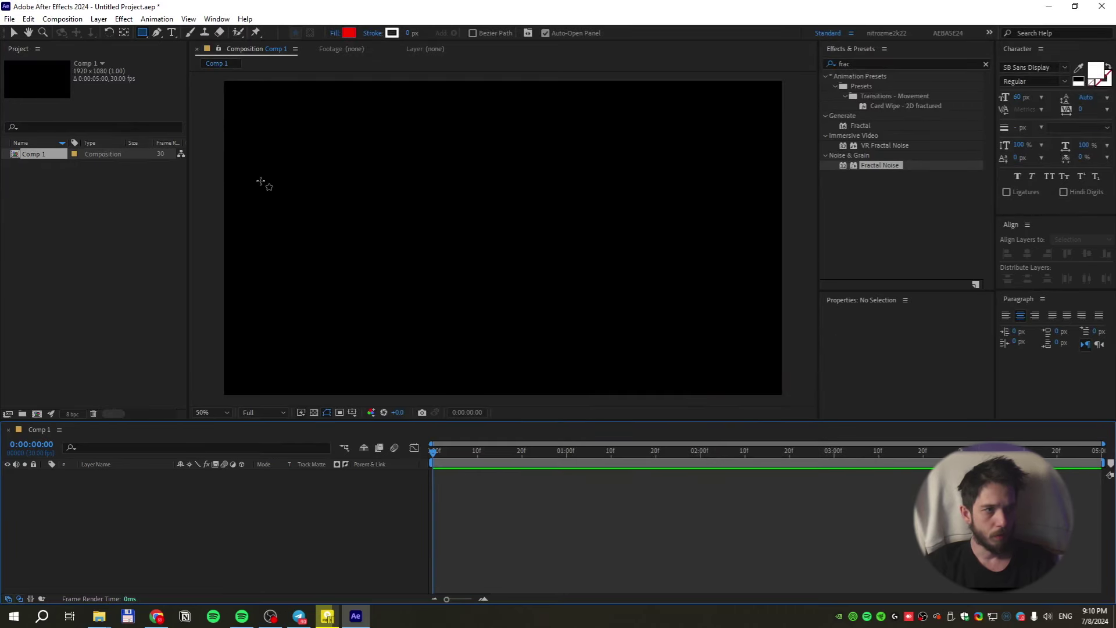
{"action": "left_click_drag", "start_coordinate": [260, 179], "coordinate": [351, 191]}
{"action": "left_click", "coordinate": [301, 576]}
Draw a wavy open path with the Pen tool, running from beyond the frame's left edge to beyond its right edge
{"action": "key", "text": "g"}
{"action": "key", "text": "comma"}
{"action": "mouse_move", "coordinate": [339, 263]}
{"action": "left_mouse_down"}
{"action": "mouse_move", "coordinate": [498, 244]}
{"action": "mouse_move", "coordinate": [539, 262]}
{"action": "left_mouse_up"}
{"action": "left_click_drag", "start_coordinate": [614, 233], "coordinate": [639, 219]}
{"action": "left_click_drag", "start_coordinate": [721, 189], "coordinate": [789, 194]}
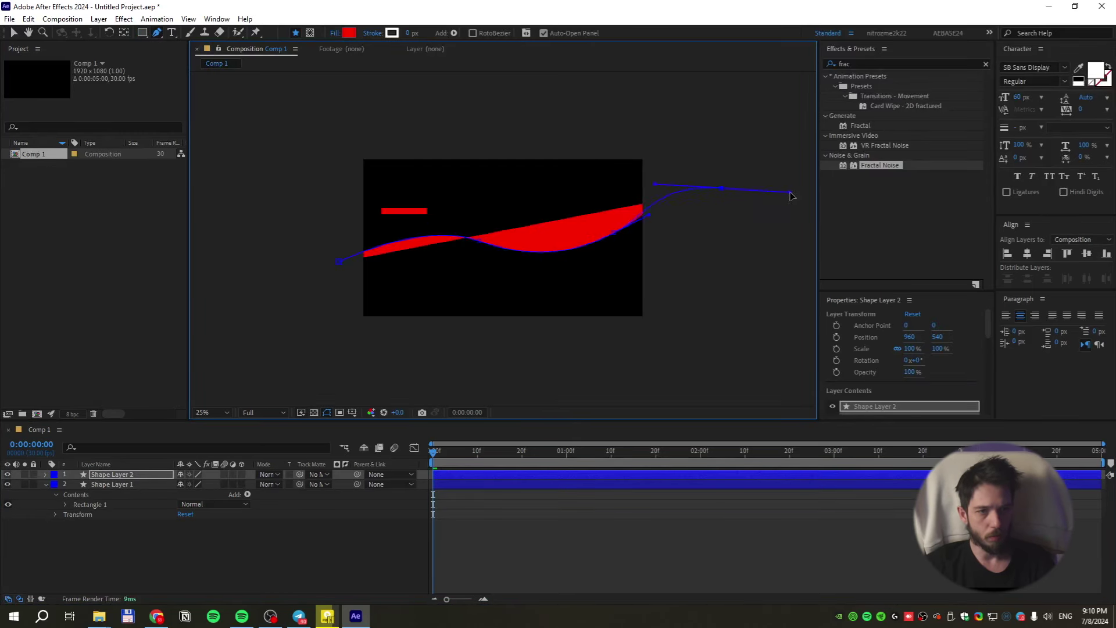
{"action": "left_click", "coordinate": [146, 554]}
Expand the wavy shape layer's contents down to Path 1 and select its Path property
{"action": "left_click", "coordinate": [116, 474]}
{"action": "left_click", "coordinate": [45, 475]}
{"action": "left_click", "coordinate": [56, 485]}
{"action": "left_click", "coordinate": [66, 494]}
{"action": "left_click", "coordinate": [77, 506]}
{"action": "left_click", "coordinate": [76, 505]}
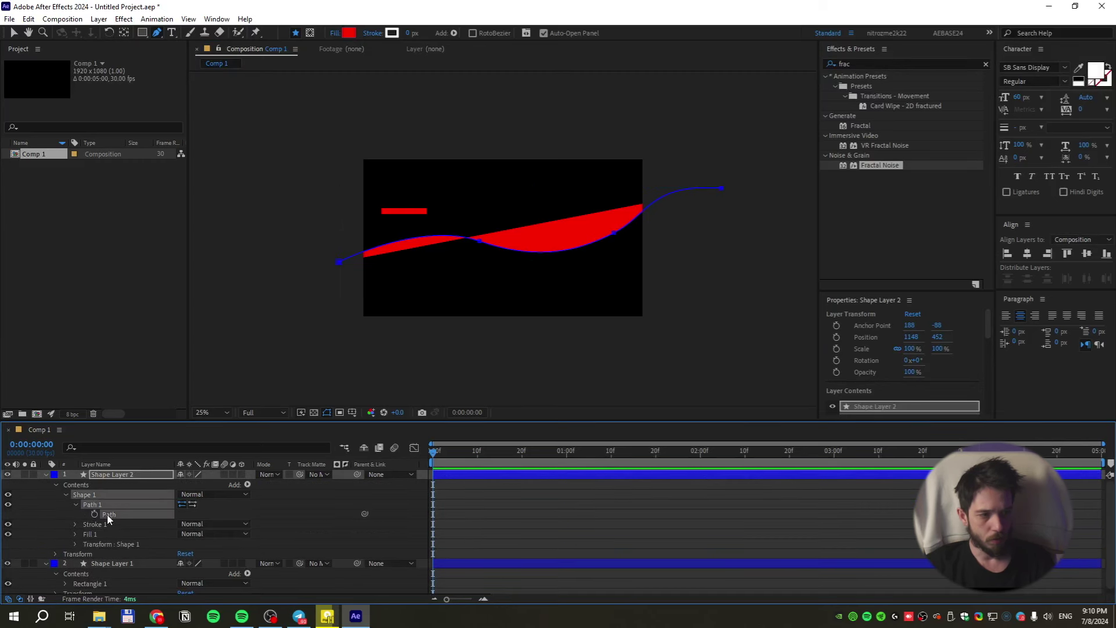
Expand the rectangle layer's contents and undo the last change to the wavy layer's anchor point
{"action": "left_click", "coordinate": [120, 563]}
{"action": "key", "text": "ctrl+z"}
{"action": "key", "text": "ctrl+z"}
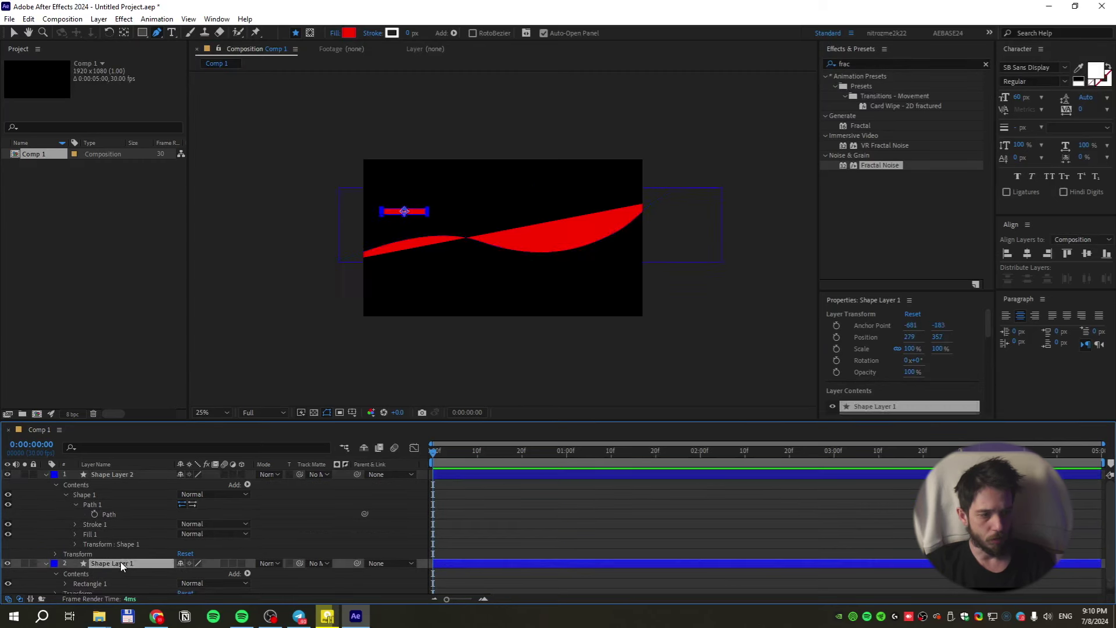
{"action": "scroll", "coordinate": [82, 569], "scroll_direction": "down", "scroll_amount": 1}
{"action": "left_click", "coordinate": [65, 578]}
{"action": "scroll", "coordinate": [64, 580], "scroll_direction": "down", "scroll_amount": 3}
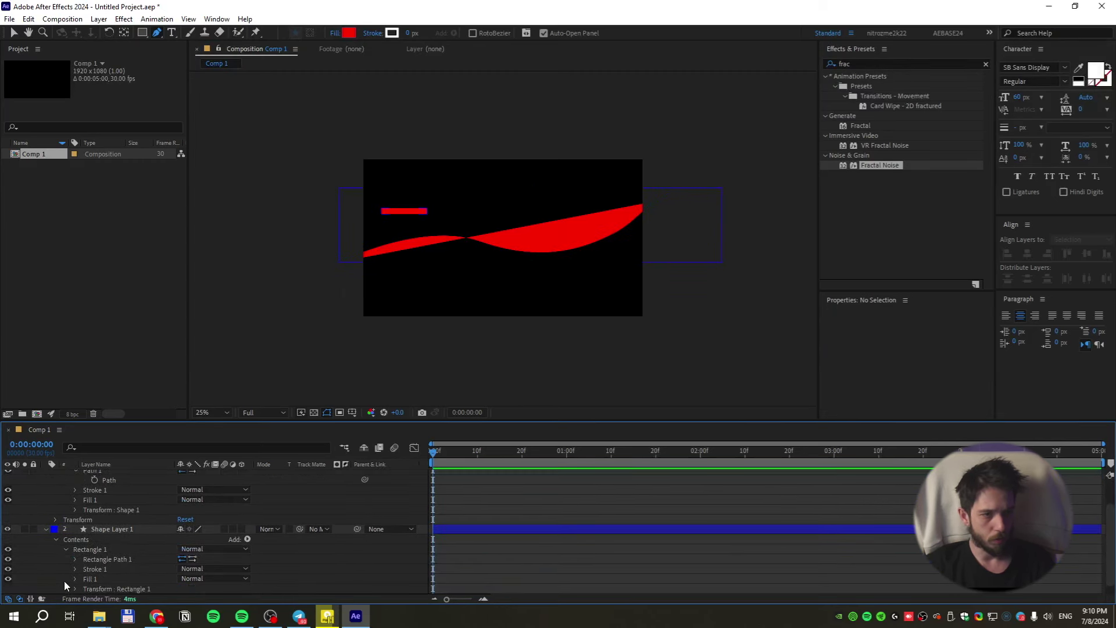
{"action": "left_click", "coordinate": [125, 529]}
{"action": "key", "text": "ctrl+z"}
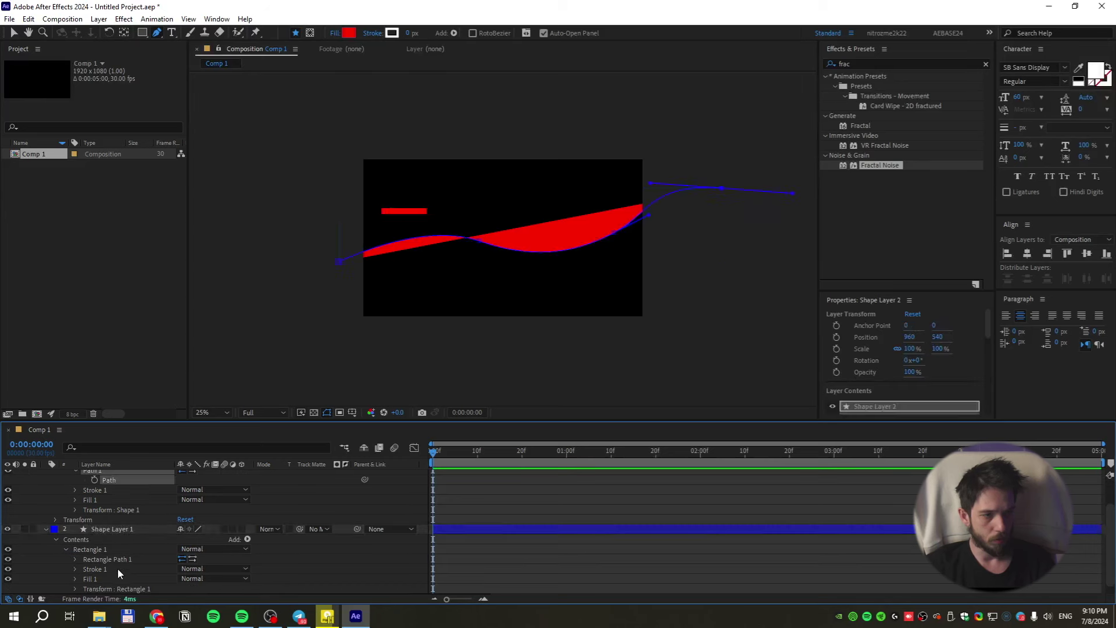
Paste the wavy path into the rectangle layer's Position property as motion-path keyframes
{"action": "scroll", "coordinate": [116, 539], "scroll_direction": "up", "scroll_amount": 3}
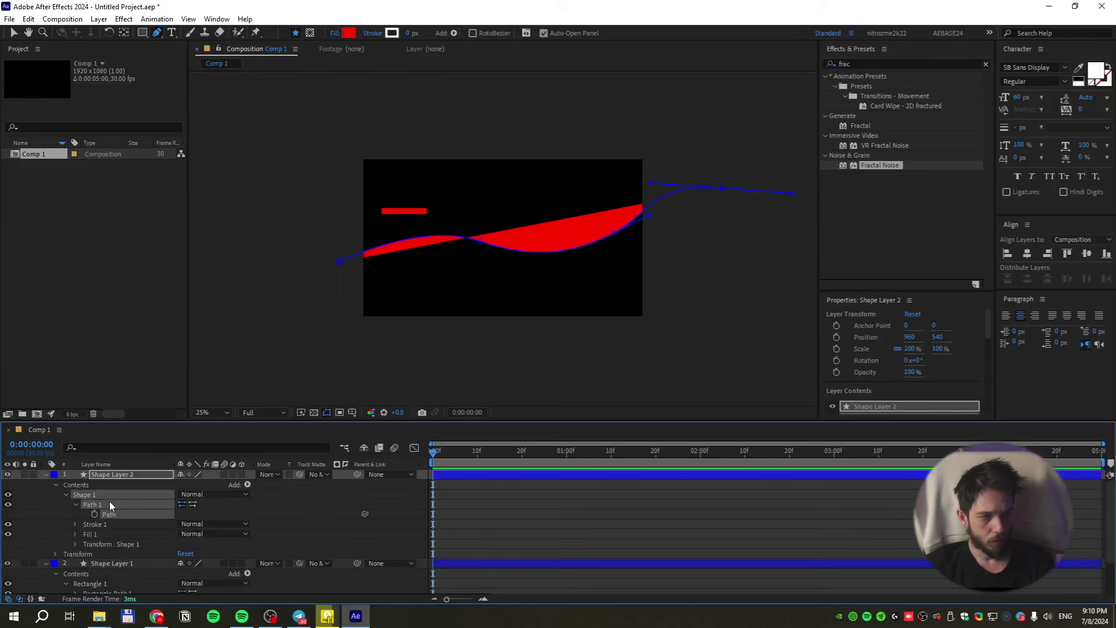
{"action": "left_click", "coordinate": [116, 563]}
{"action": "key", "text": "p"}
{"action": "key", "text": "ctrl+v"}
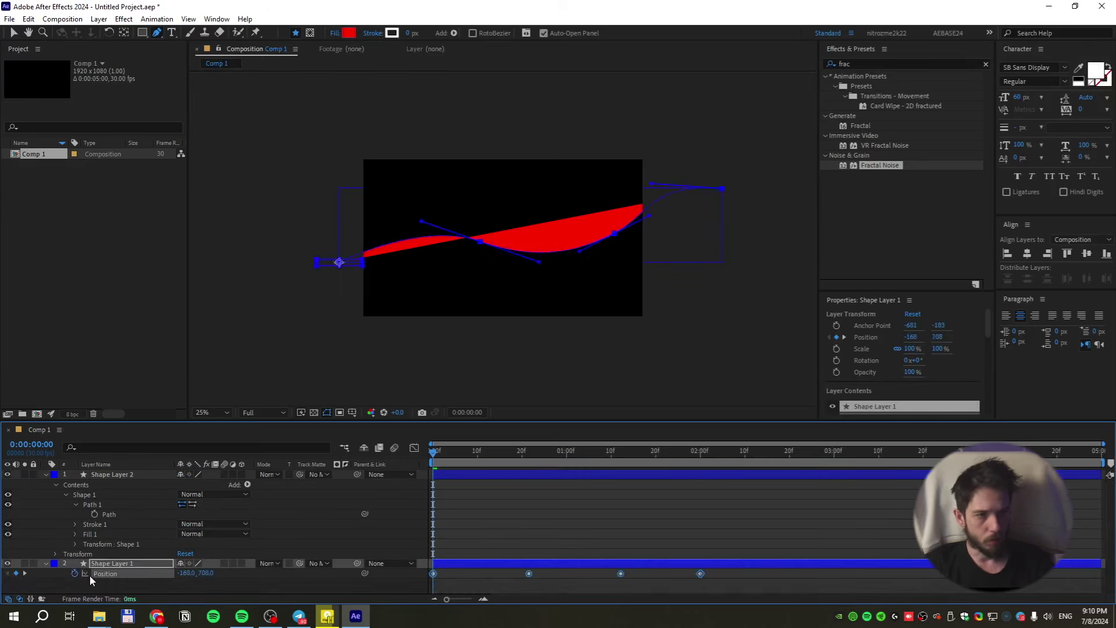
Delete the wavy shape layer and preview the rectangle moving along the pasted motion path
{"action": "left_click", "coordinate": [111, 474]}
{"action": "key", "text": "Delete"}
{"action": "left_click_drag", "start_coordinate": [437, 454], "coordinate": [522, 468]}
{"action": "left_click", "coordinate": [518, 476]}
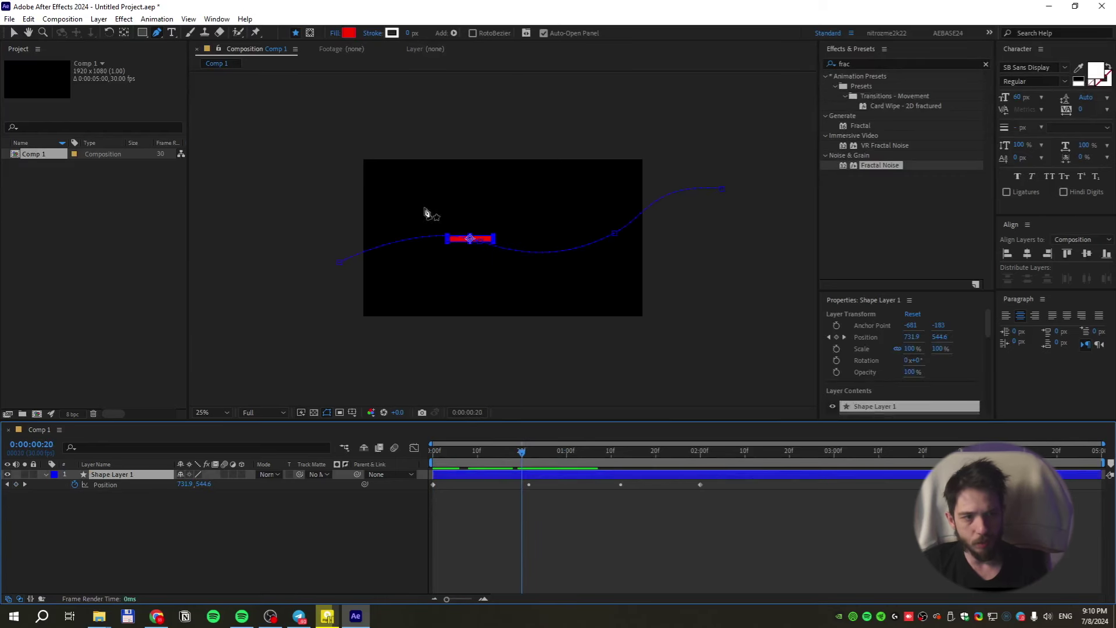
{"action": "key", "text": "period"}
{"action": "key", "text": "v"}
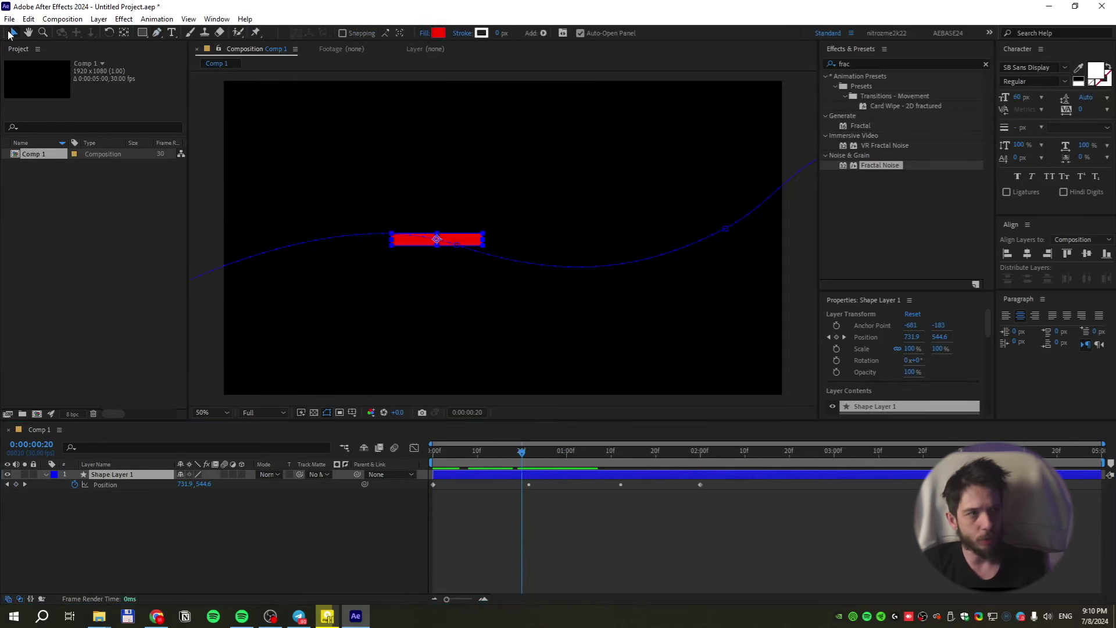
{"action": "left_click", "coordinate": [457, 462]}
{"action": "key", "text": "space"}
{"action": "key", "text": "space"}
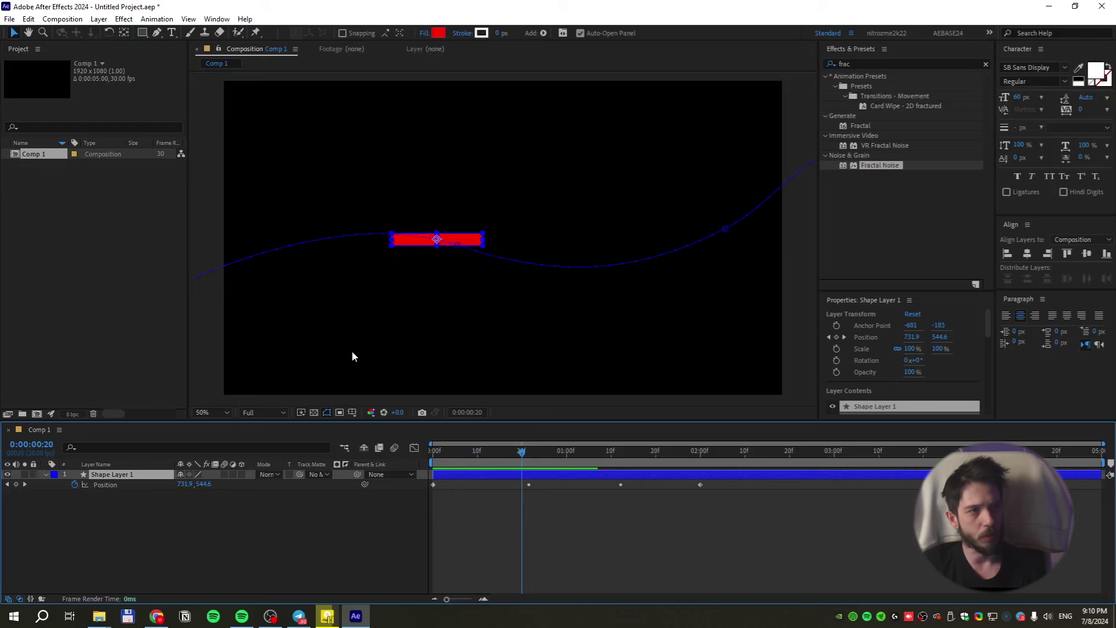
Set the rectangle layer's Auto-Orientation to Orient Along Path and scrub the timeline to 0:00:01:18 to check its rotation
{"action": "left_click", "coordinate": [107, 31]}
{"action": "left_click", "coordinate": [99, 19]}
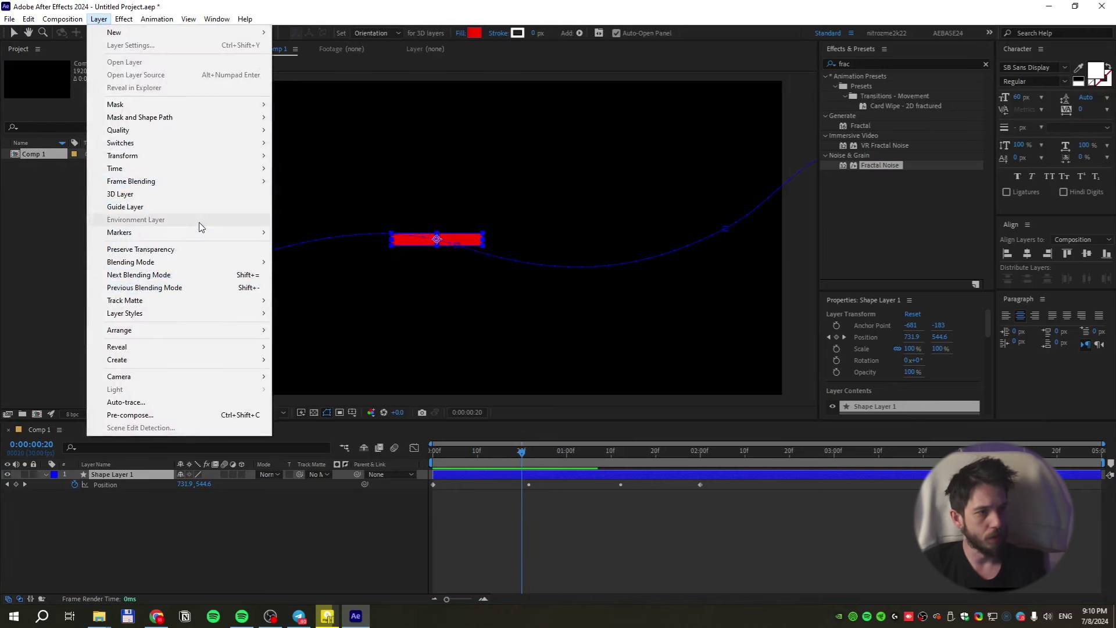
{"action": "mouse_move", "coordinate": [159, 155]}
{"action": "left_click", "coordinate": [374, 354]}
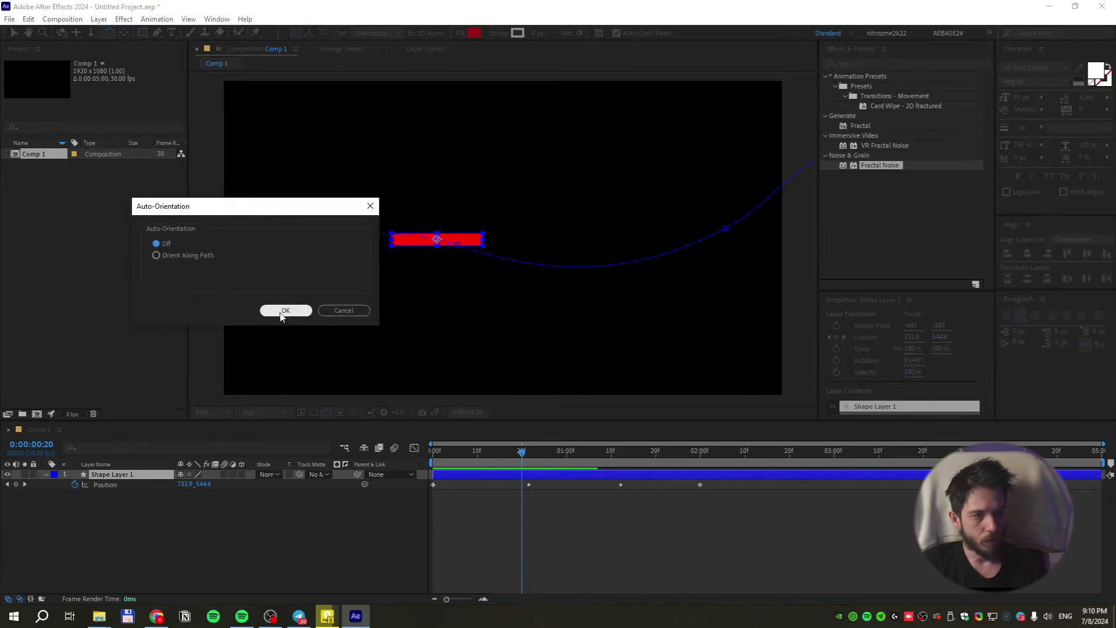
{"action": "left_click", "coordinate": [186, 255]}
{"action": "left_click", "coordinate": [286, 310]}
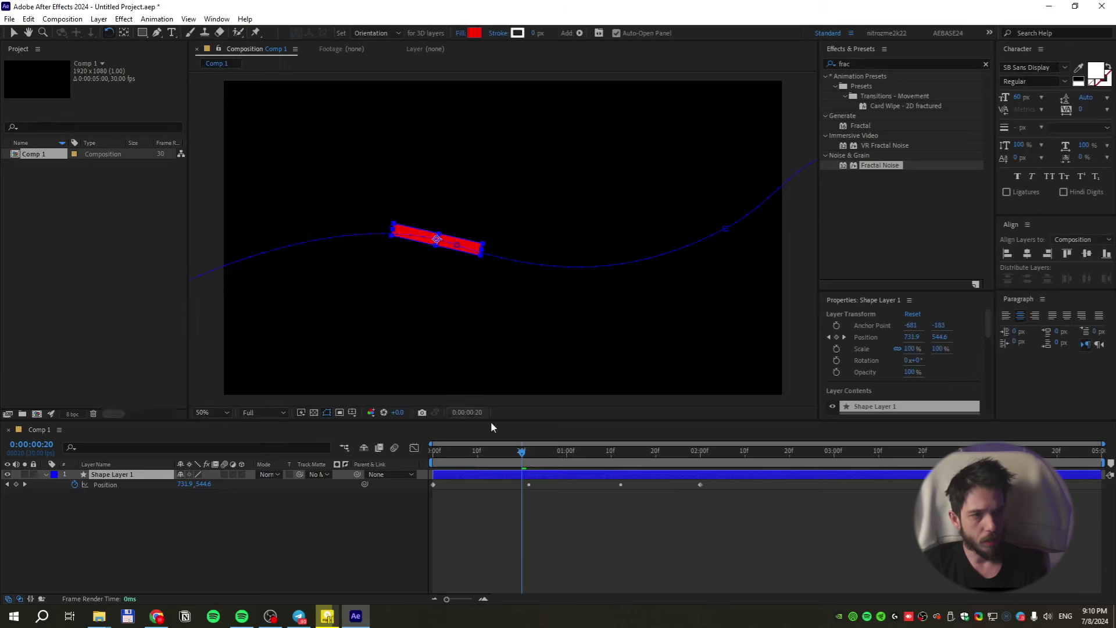
{"action": "left_click_drag", "start_coordinate": [440, 457], "coordinate": [647, 427]}
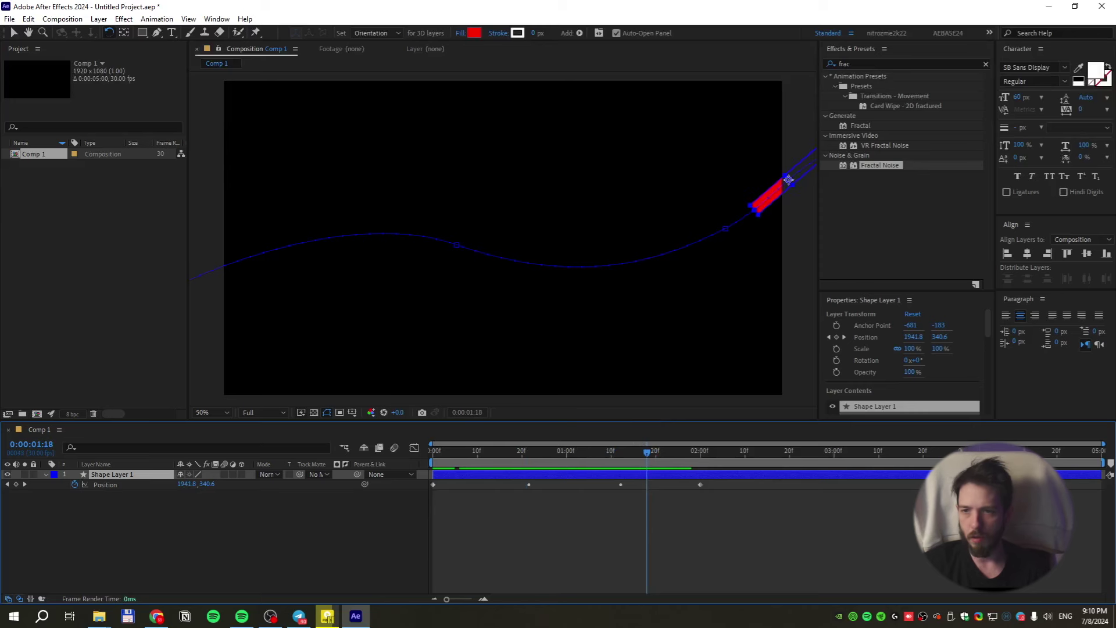
Switch to ocean.mp4 in PotPlayer and review the opening sailboat shot from near the start
{"action": "key", "text": "alt+Tab"}
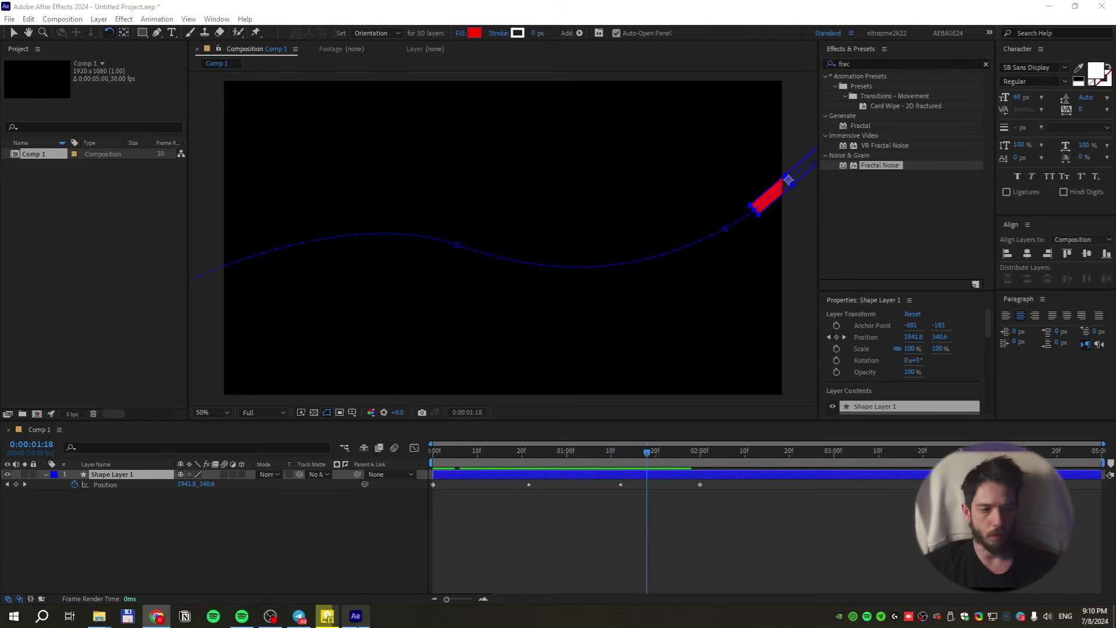
{"action": "left_click", "coordinate": [328, 615]}
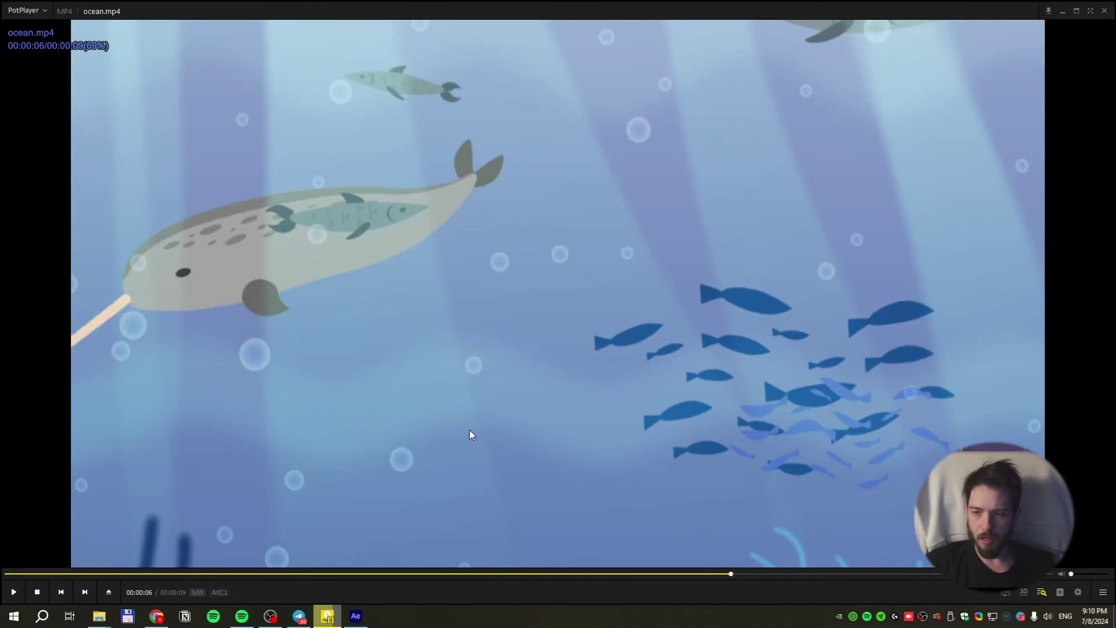
{"action": "left_click", "coordinate": [27, 574]}
{"action": "left_click", "coordinate": [14, 592]}
{"action": "left_click", "coordinate": [13, 592]}
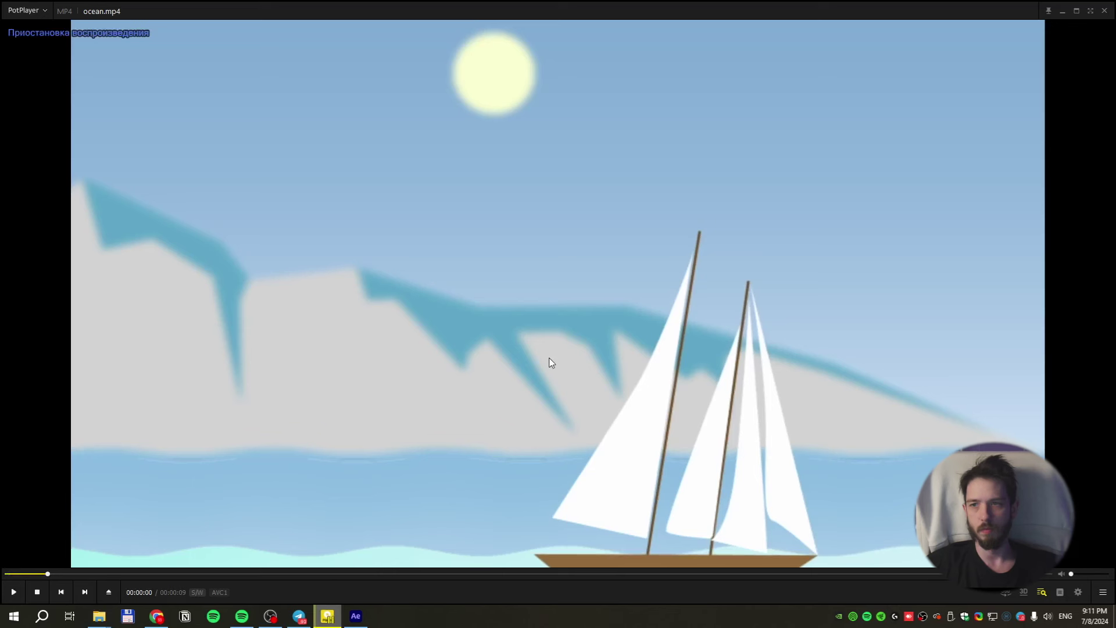
{"action": "key", "text": "Tab"}
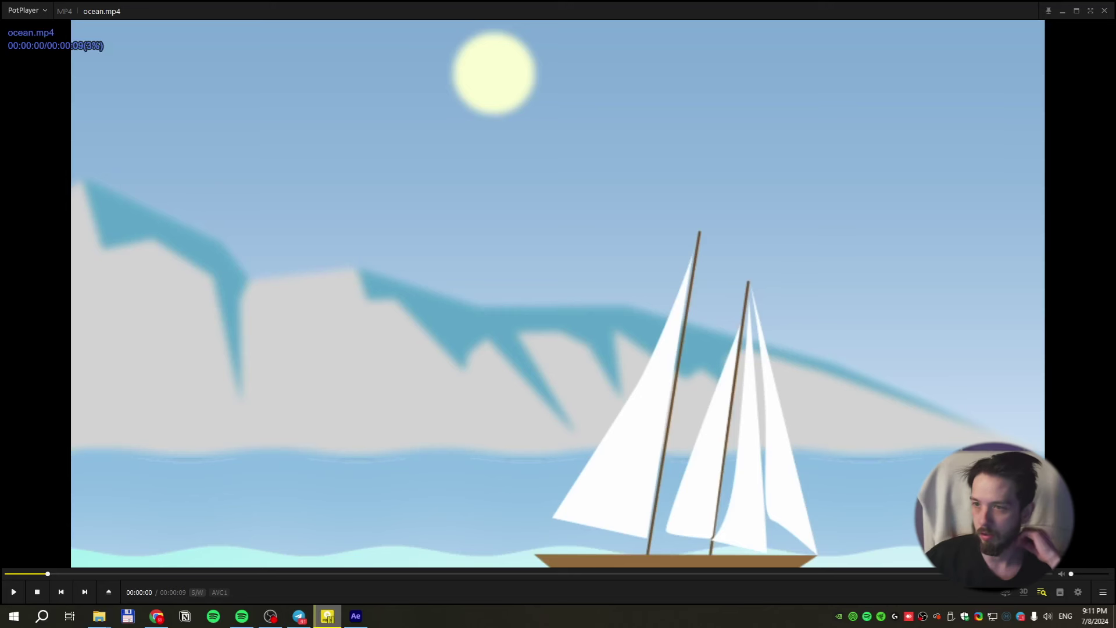
Play the ocean animation through once more and close the video player
{"action": "key", "text": "alt+Tab"}
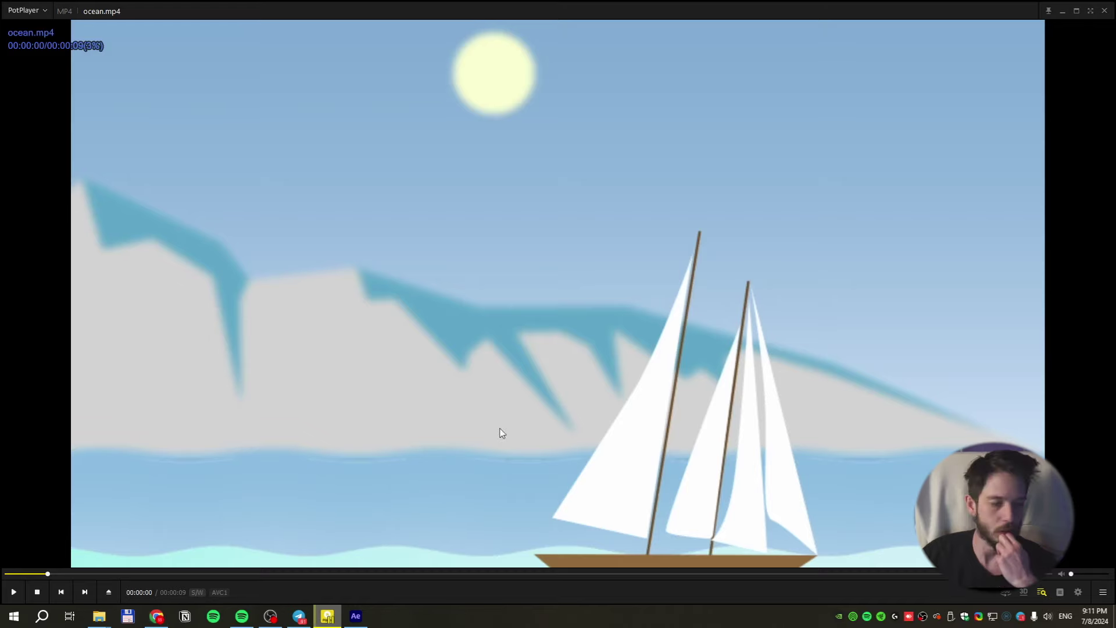
{"action": "left_click", "coordinate": [14, 592]}
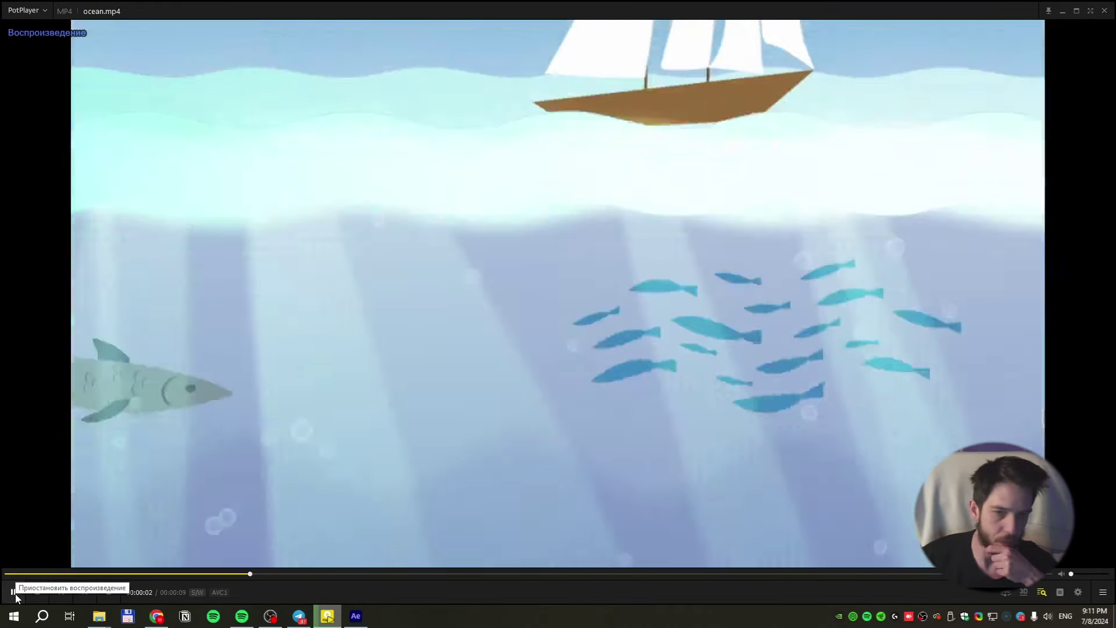
{"action": "left_click", "coordinate": [14, 592]}
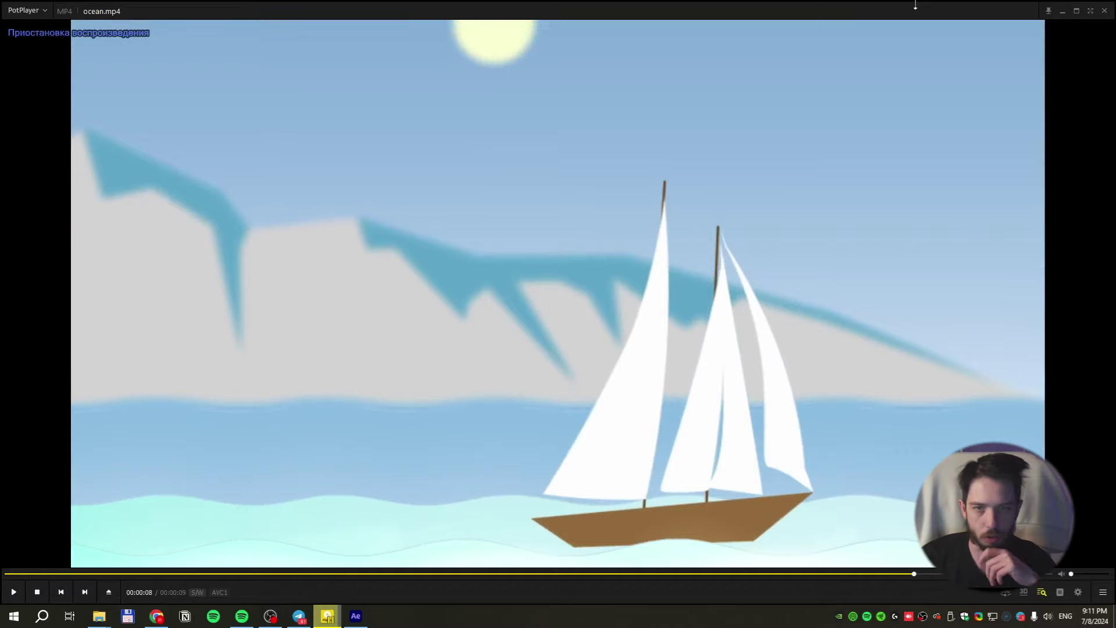
{"action": "key", "text": "Tab"}
{"action": "left_click", "coordinate": [1104, 11]}
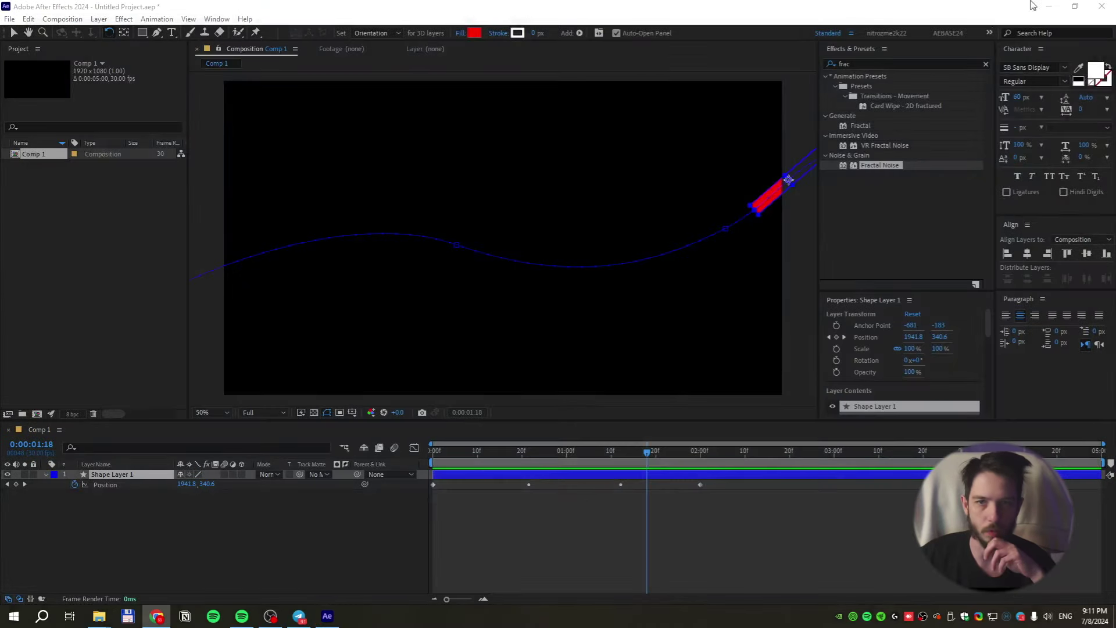
{"action": "left_click", "coordinate": [1048, 10]}
{"action": "left_click", "coordinate": [392, 91]}
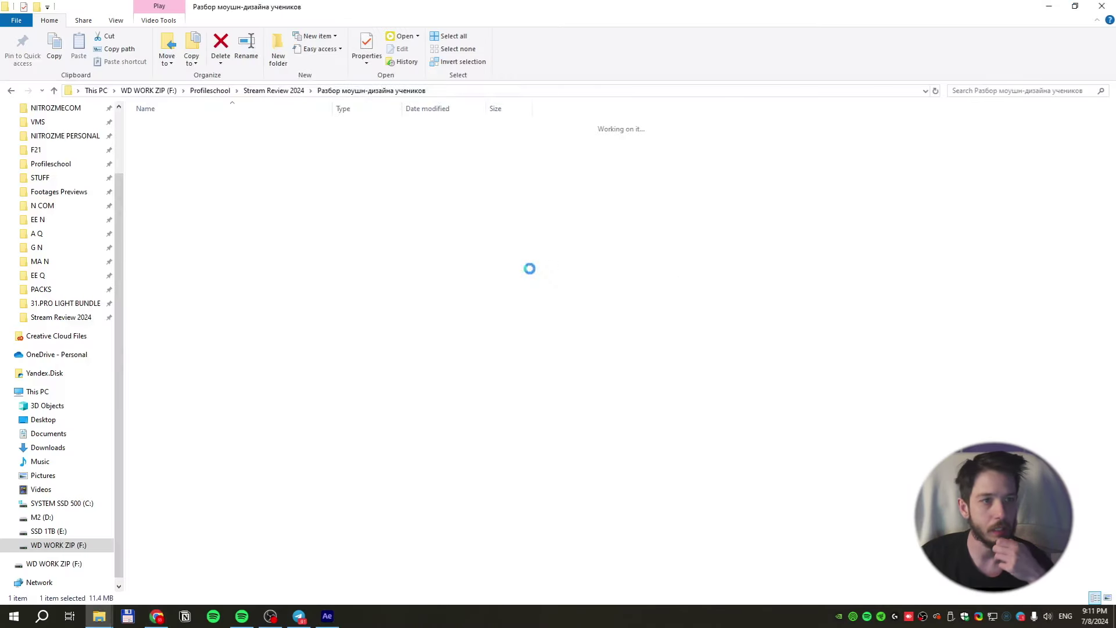
{"action": "double_click", "coordinate": [240, 186]}
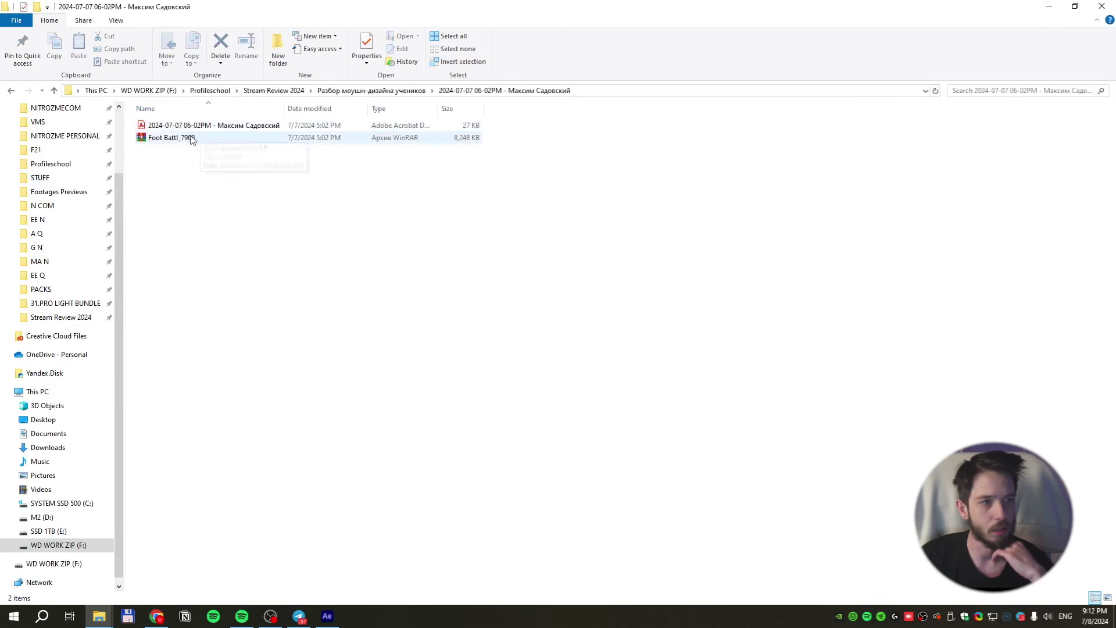
{"action": "left_click", "coordinate": [185, 139]}
{"action": "double_click", "coordinate": [234, 126]}
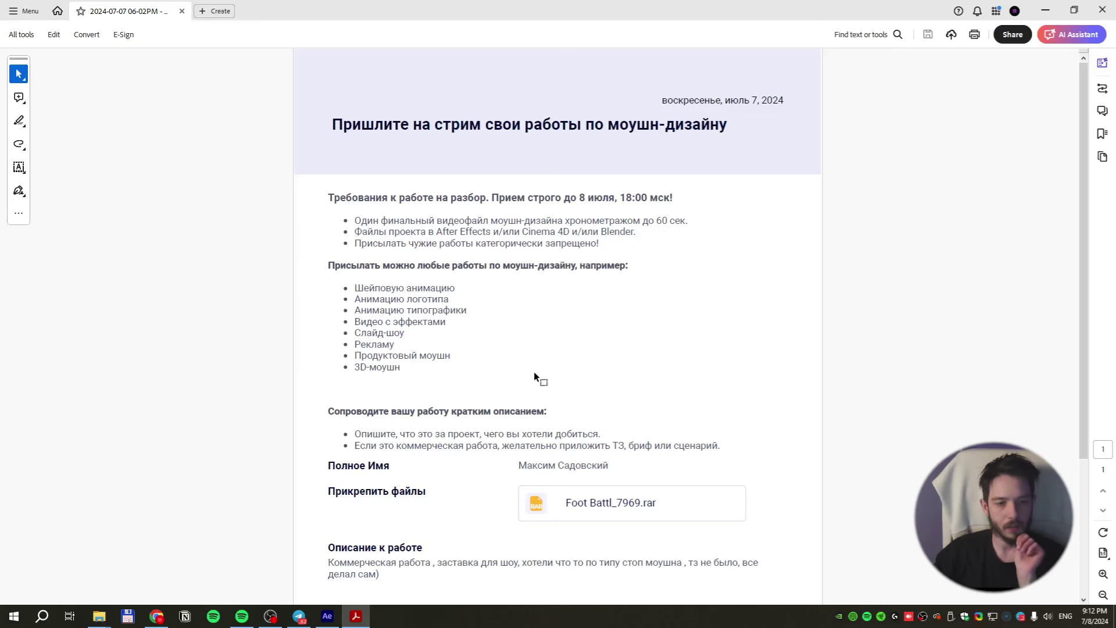
{"action": "scroll", "coordinate": [535, 381], "scroll_direction": "down", "scroll_amount": 1}
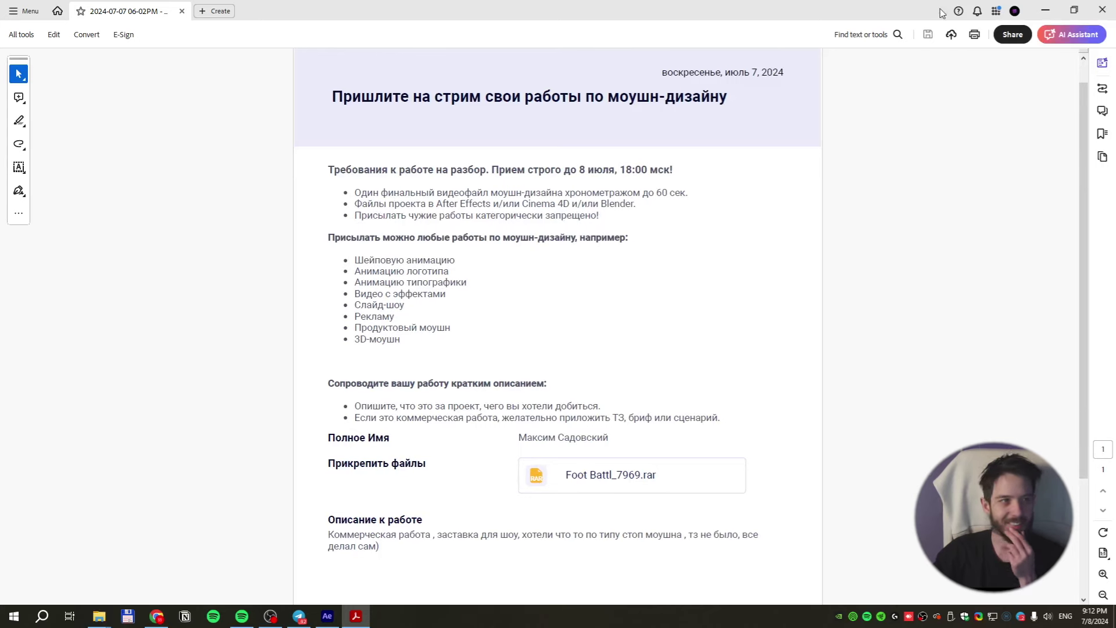
{"action": "left_click", "coordinate": [1102, 10]}
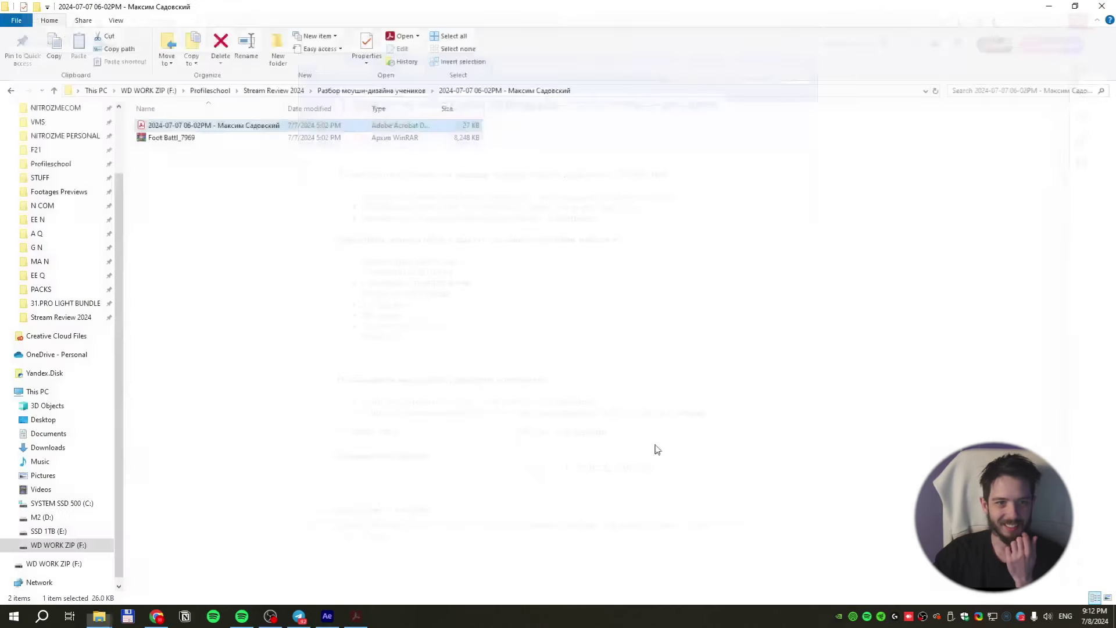
Extract the Foot Battl_7969 archive into its own folder and open that folder
{"action": "right_click", "coordinate": [169, 137]}
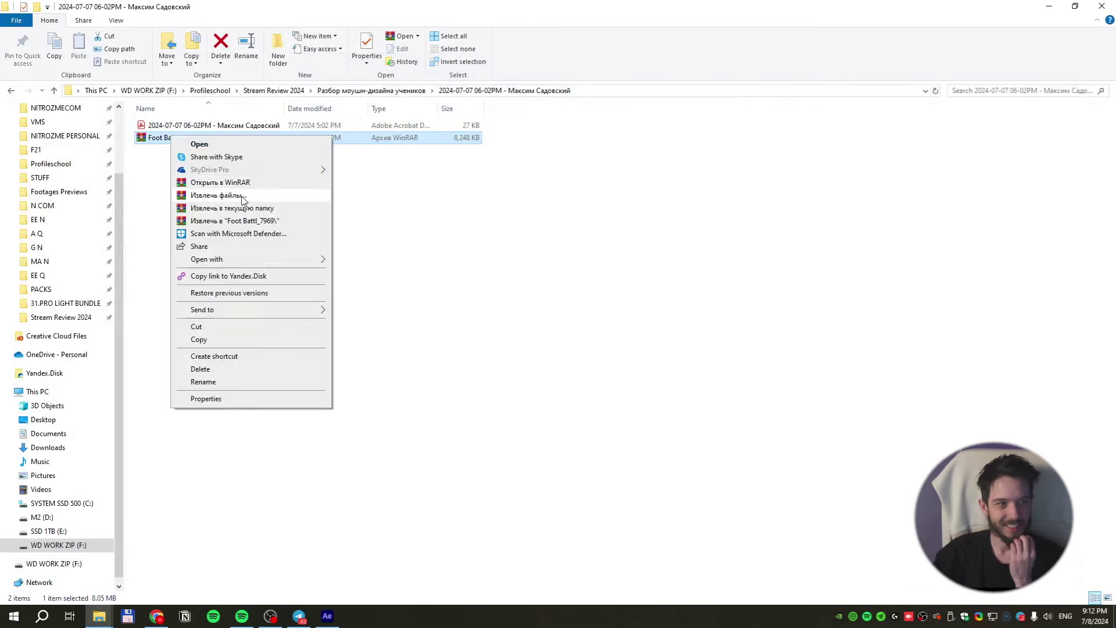
{"action": "left_click", "coordinate": [243, 195]}
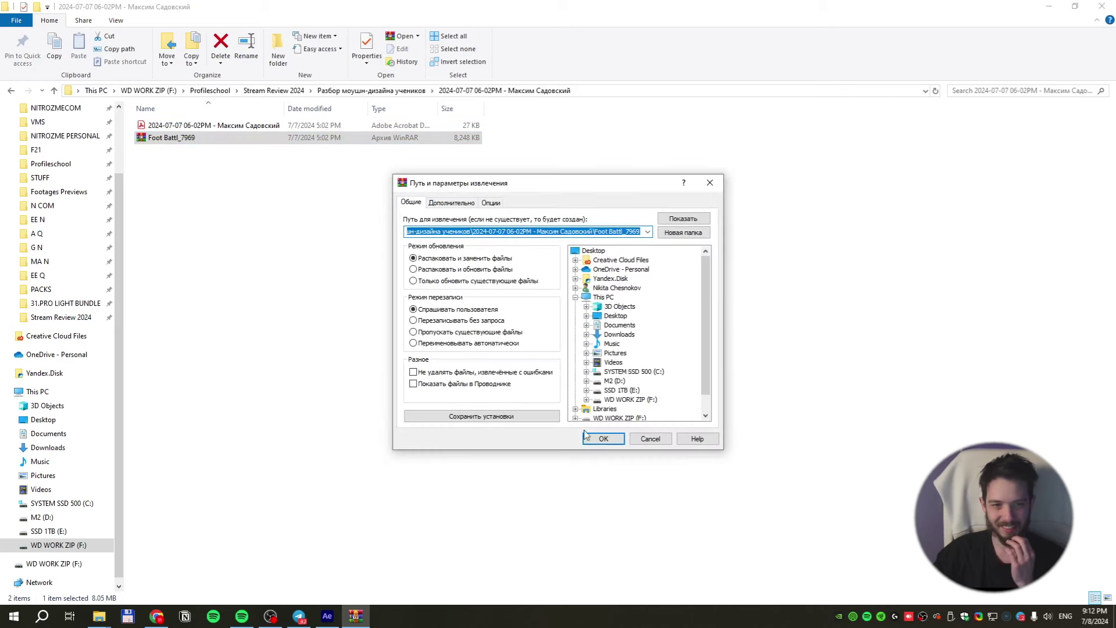
{"action": "left_click", "coordinate": [605, 440]}
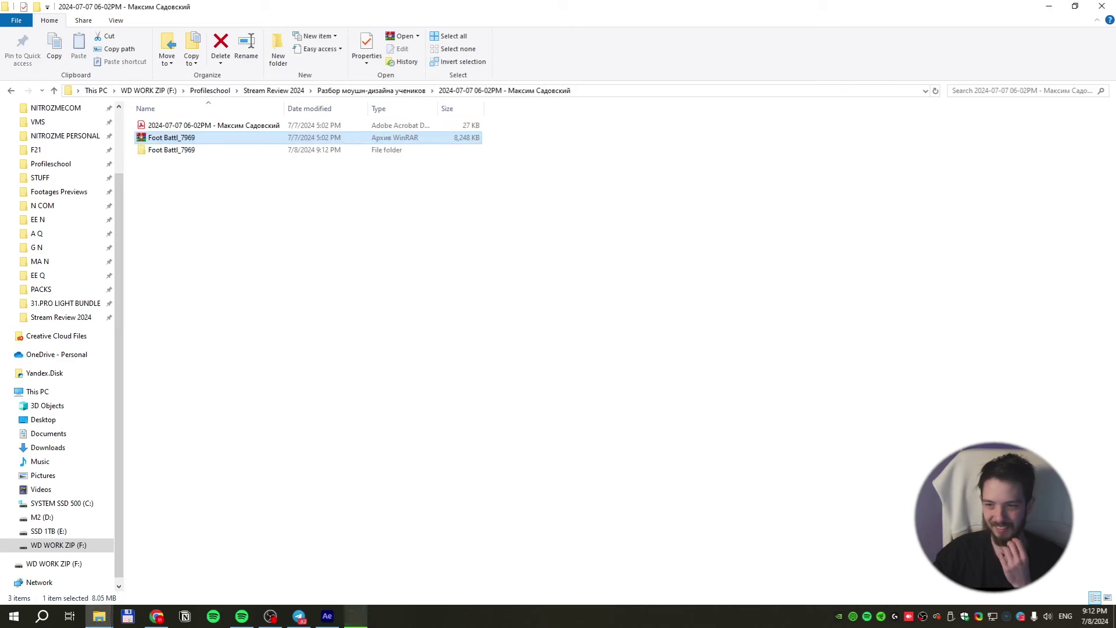
{"action": "double_click", "coordinate": [204, 150]}
{"action": "left_click", "coordinate": [153, 143]}
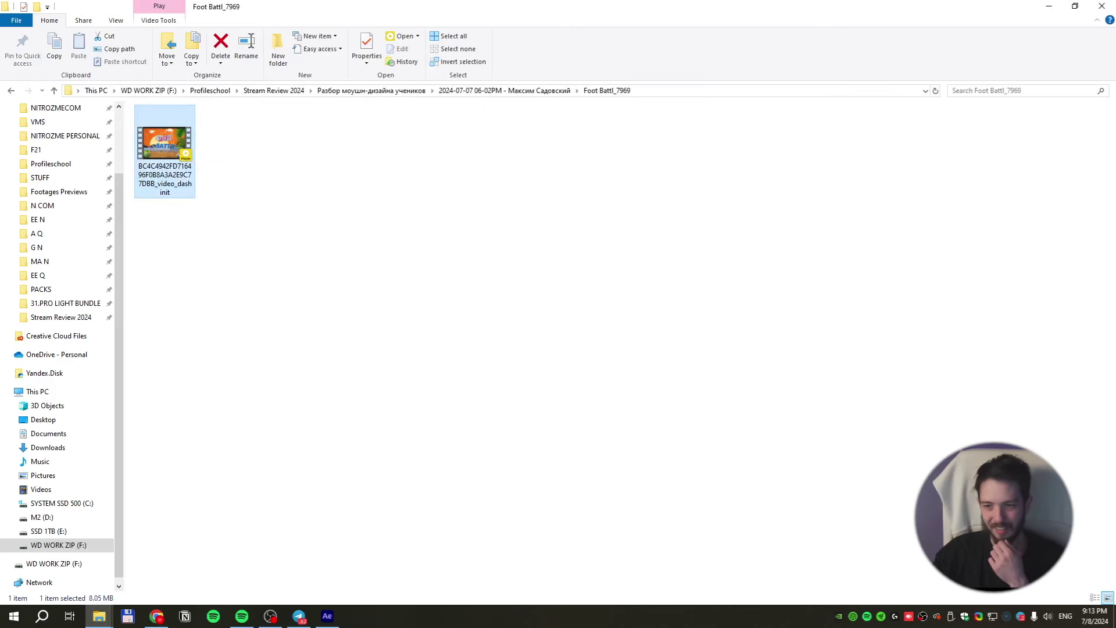
Play the extracted MP4 in PotPlayer, move the player nearer the screen's centre and pause on the closing title
{"action": "double_click", "coordinate": [179, 189]}
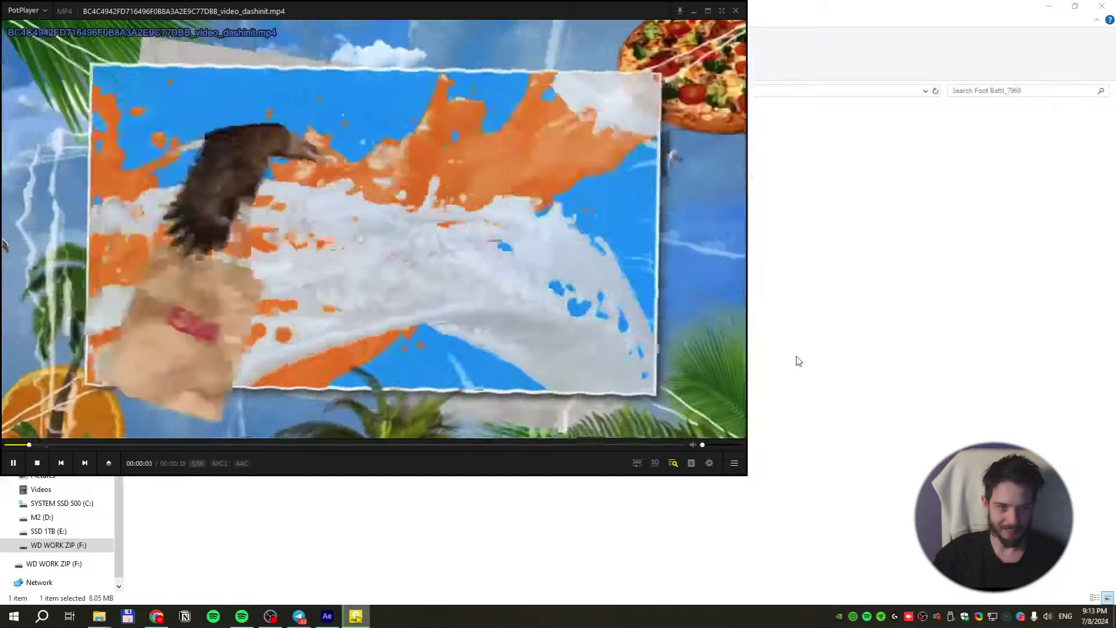
{"action": "left_click_drag", "start_coordinate": [622, 15], "coordinate": [724, 84]}
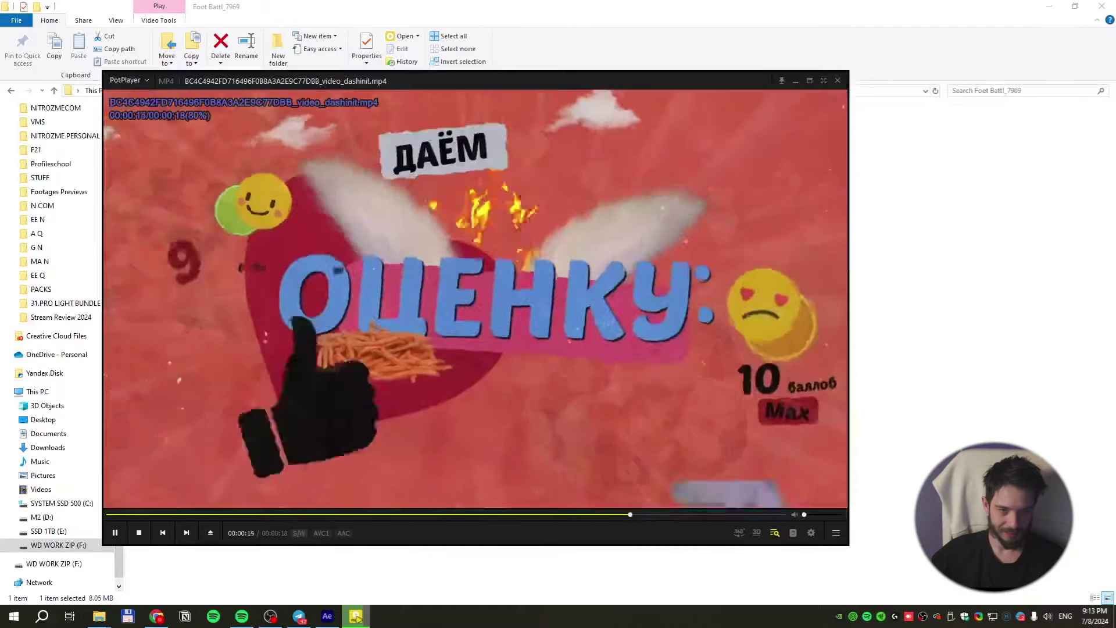
{"action": "key", "text": "space"}
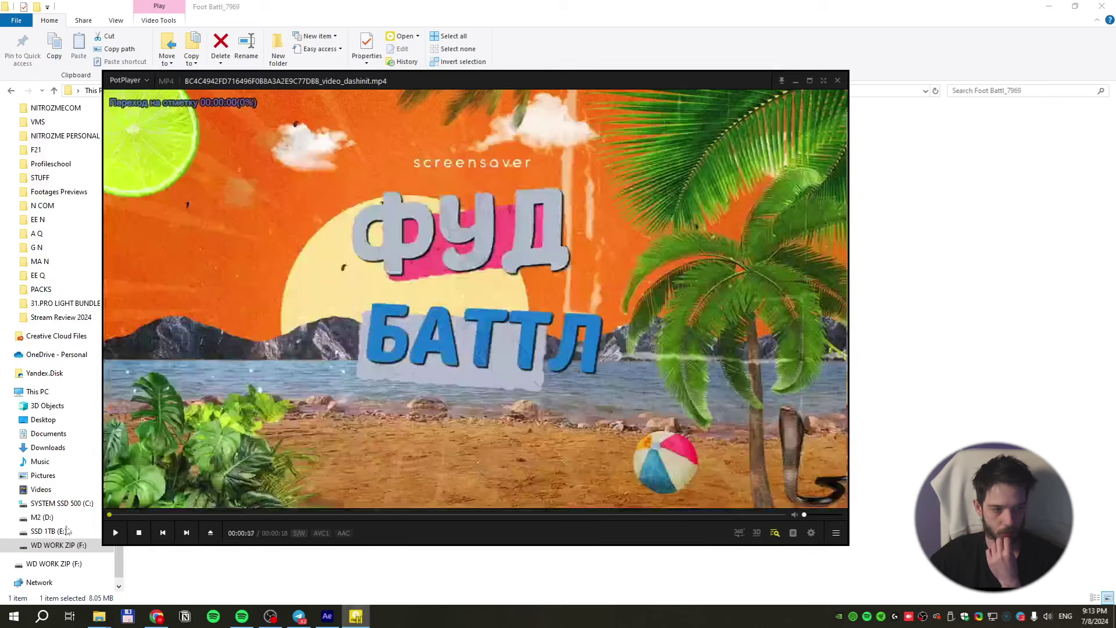
Replay the food battle intro from the beginning, pause it at the end and rewind it to the first frame
{"action": "left_click", "coordinate": [108, 514]}
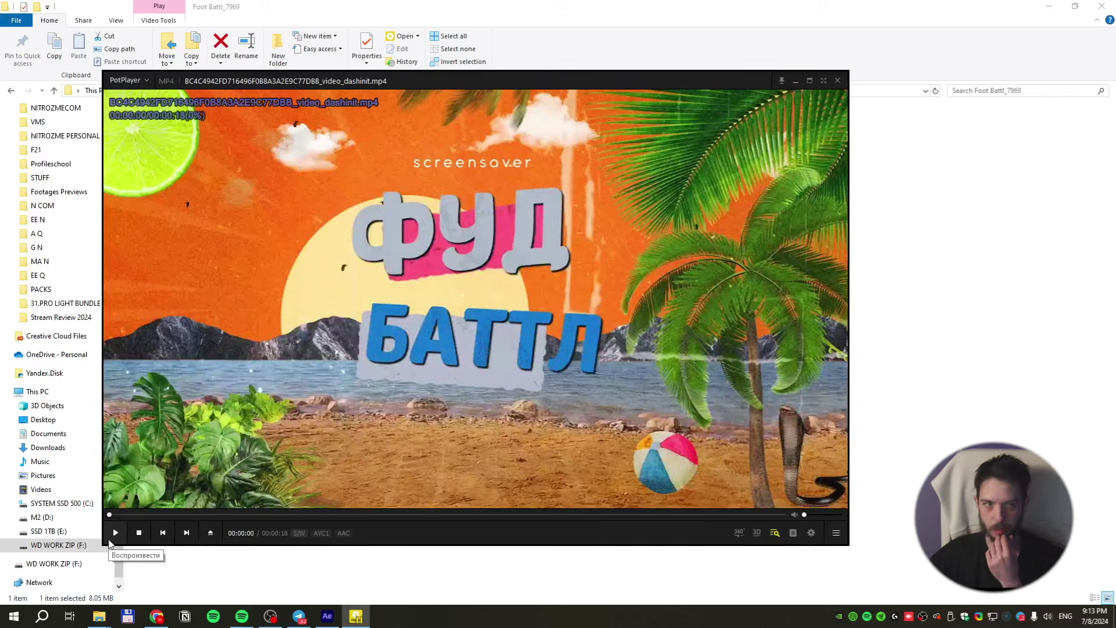
{"action": "left_click", "coordinate": [110, 543]}
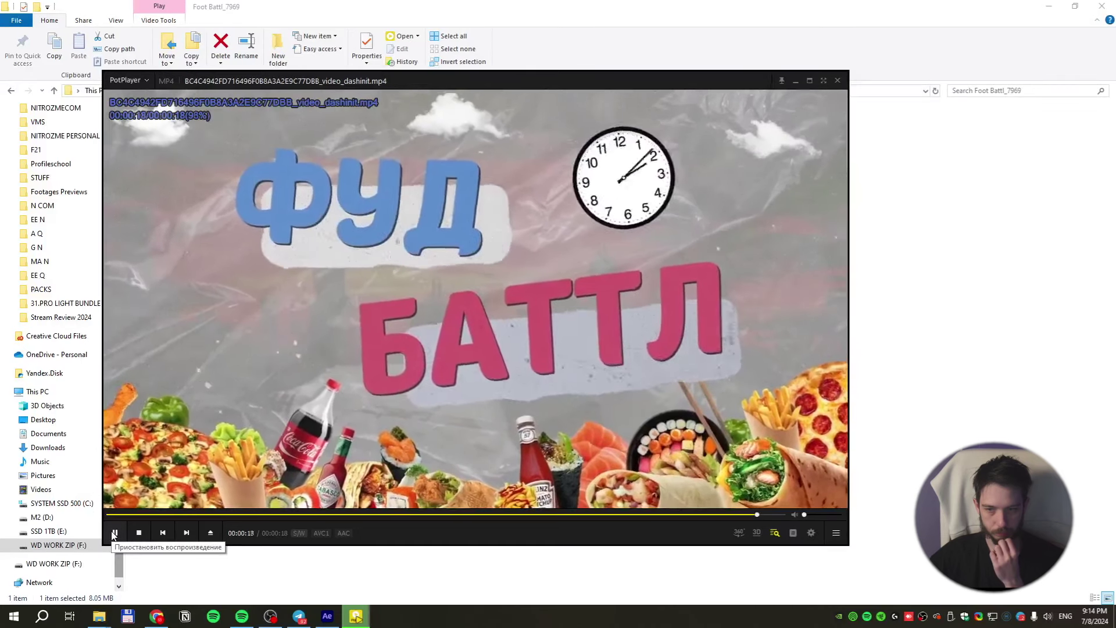
{"action": "left_click", "coordinate": [114, 534]}
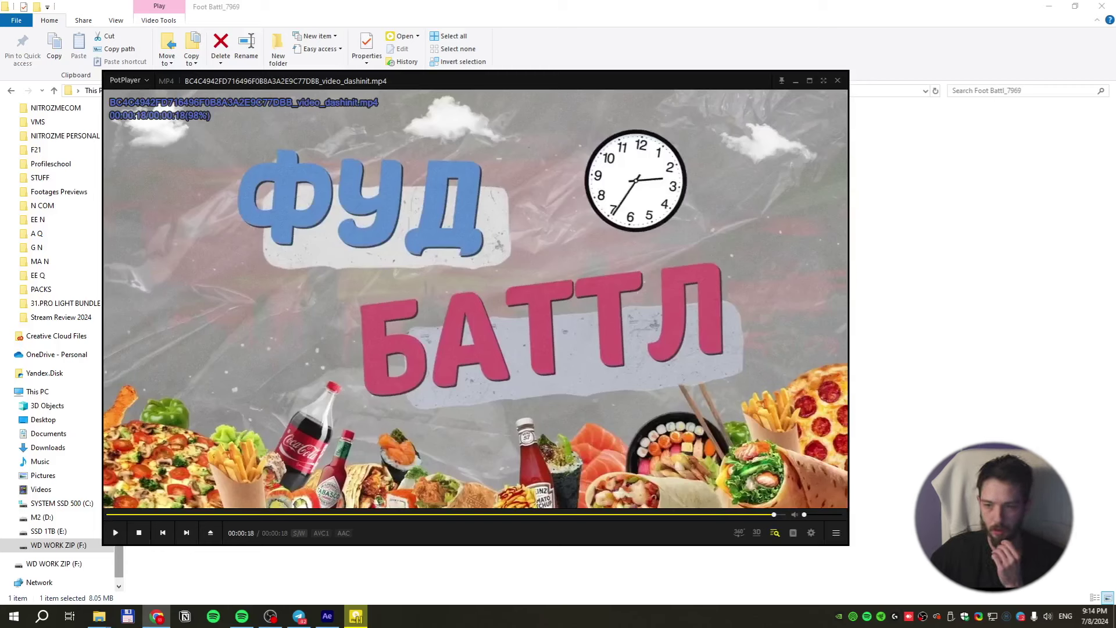
{"action": "left_click", "coordinate": [109, 514]}
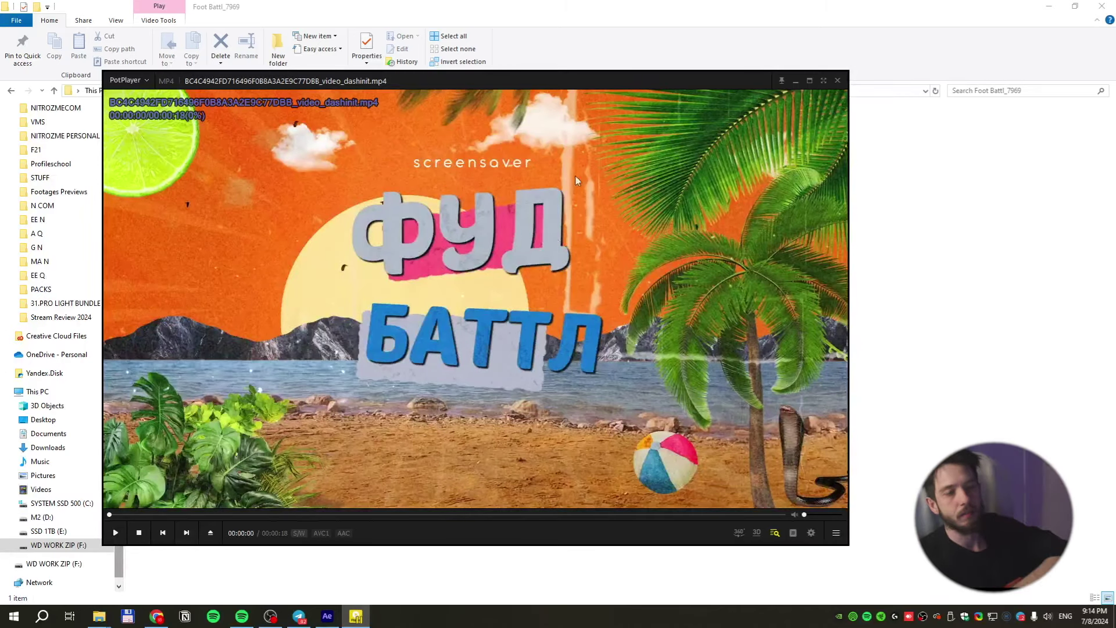
{"action": "left_click_drag", "start_coordinate": [531, 86], "coordinate": [618, 85]}
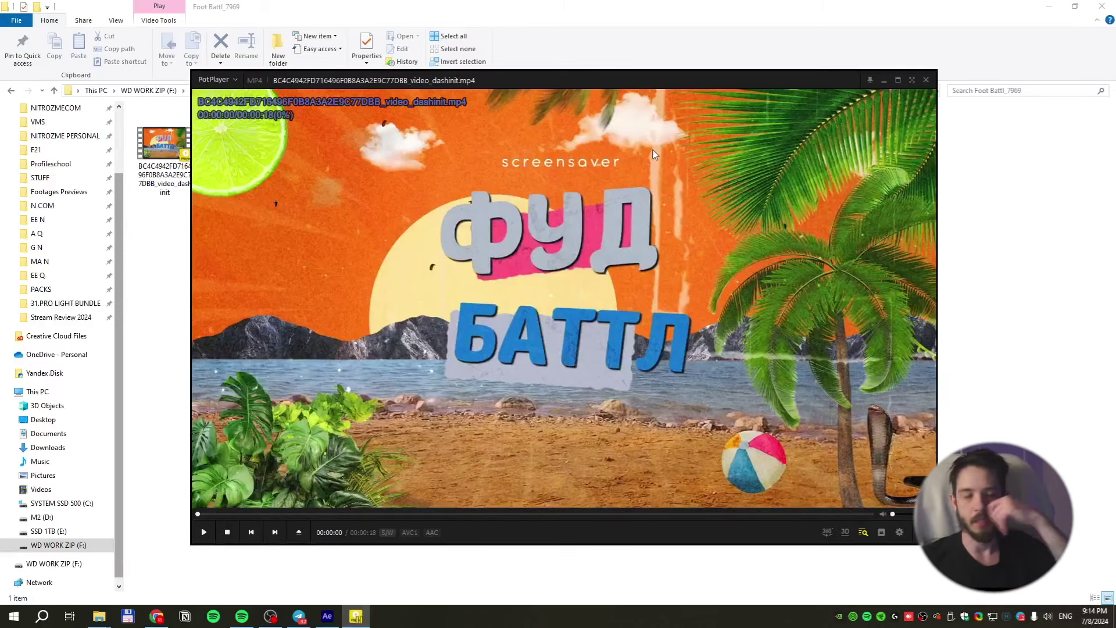
Recheck the submission's PDF description and return to the paused intro video, raising the player volume to 40%
{"action": "left_click", "coordinate": [159, 336]}
{"action": "left_click", "coordinate": [546, 93]}
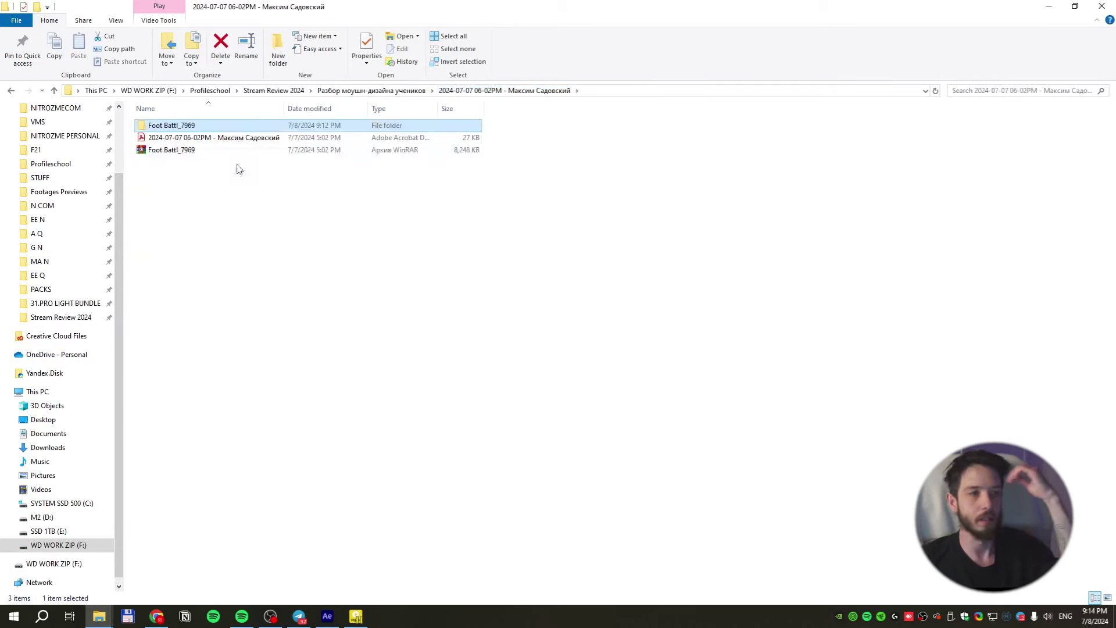
{"action": "double_click", "coordinate": [218, 139]}
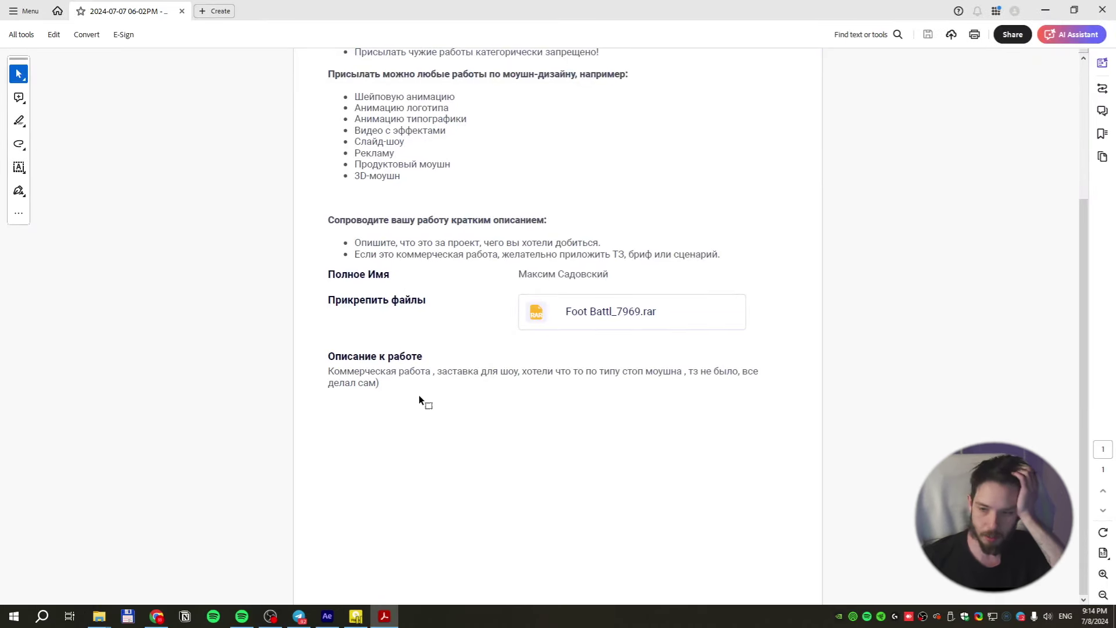
{"action": "left_click", "coordinate": [356, 616]}
{"action": "scroll", "coordinate": [396, 468], "scroll_direction": "up", "scroll_amount": 1}
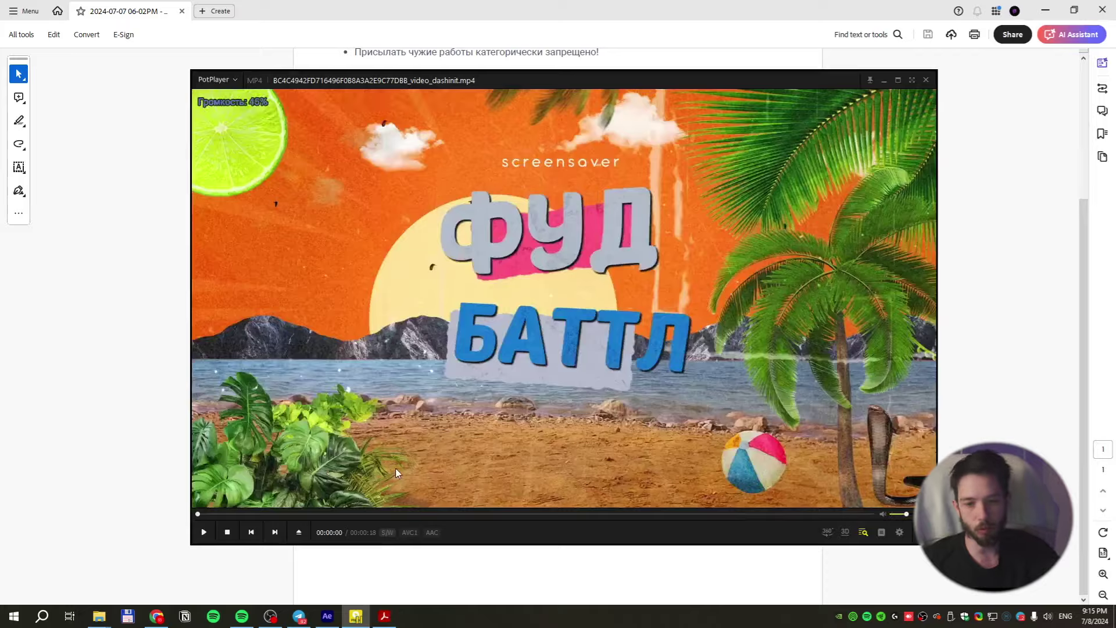
Play the food battle intro at a lower volume, minimize the PDF description behind the player and pause at the 10-second mark
{"action": "left_click", "coordinate": [204, 532]}
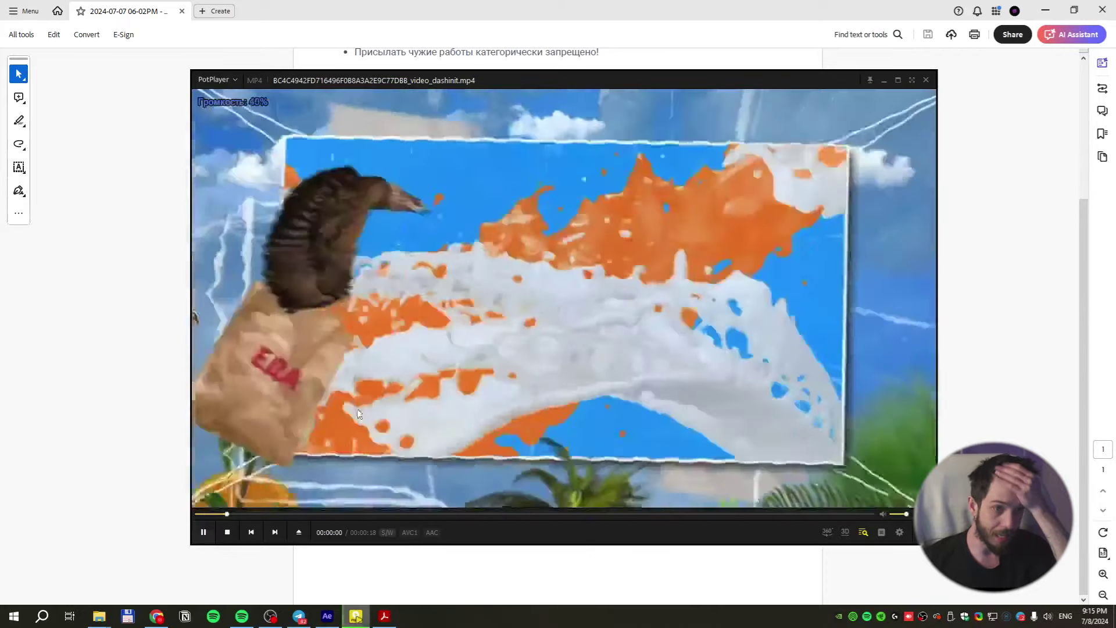
{"action": "scroll", "coordinate": [224, 524], "scroll_direction": "down", "scroll_amount": 2}
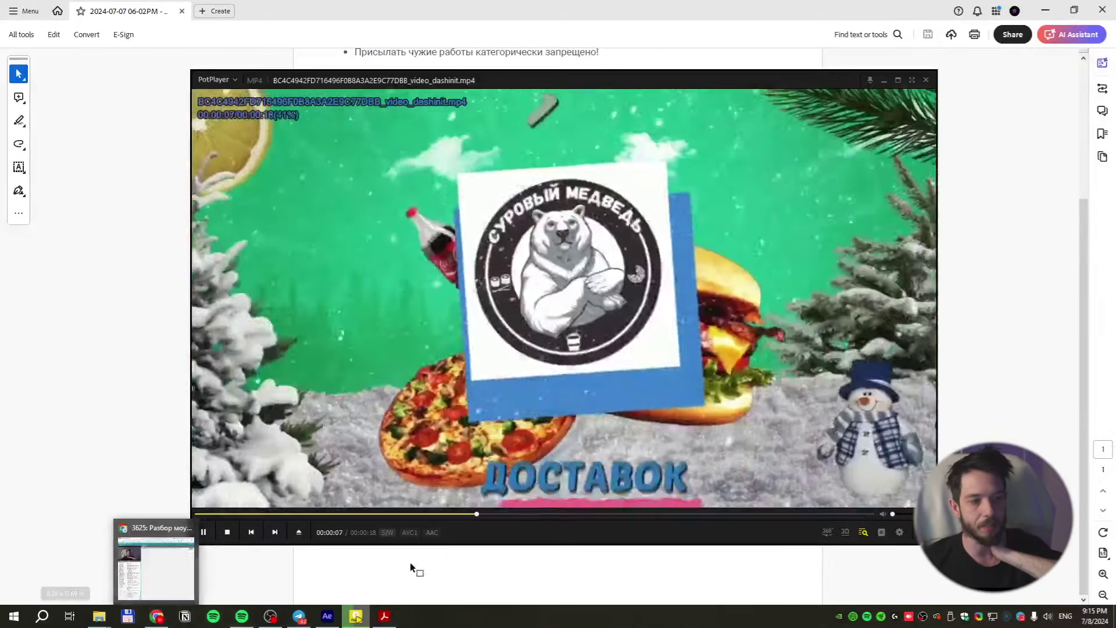
{"action": "left_click", "coordinate": [410, 563]}
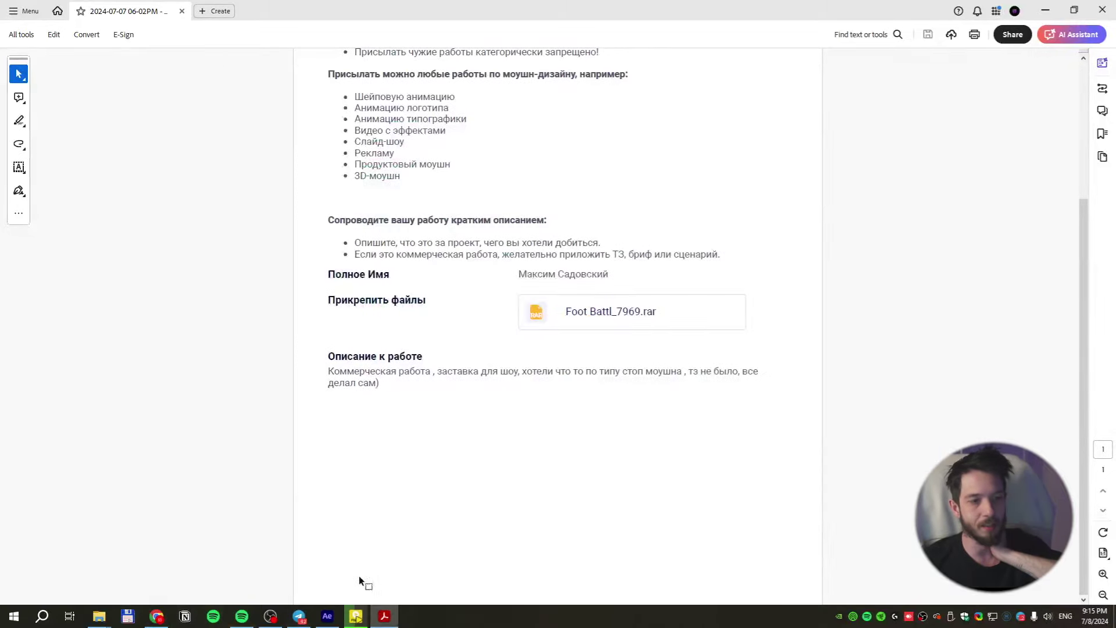
{"action": "left_click", "coordinate": [385, 617]}
{"action": "left_click", "coordinate": [409, 373]}
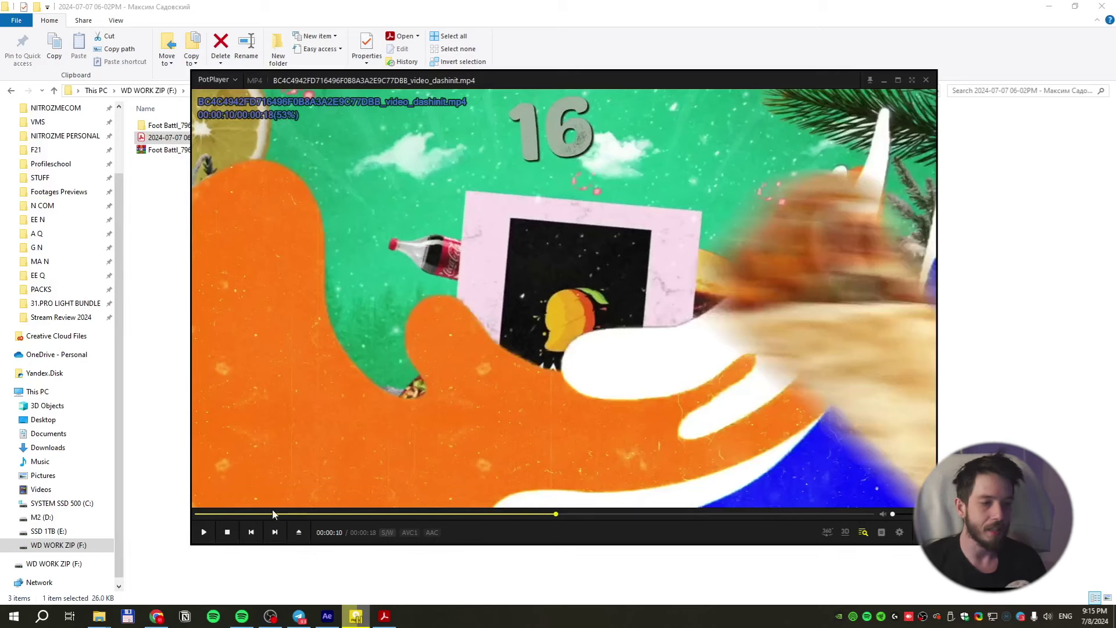
Examine the paused intro's opening bird scene and beach title scene by seeking between the 1-second and 5-second marks
{"action": "left_click", "coordinate": [256, 514]}
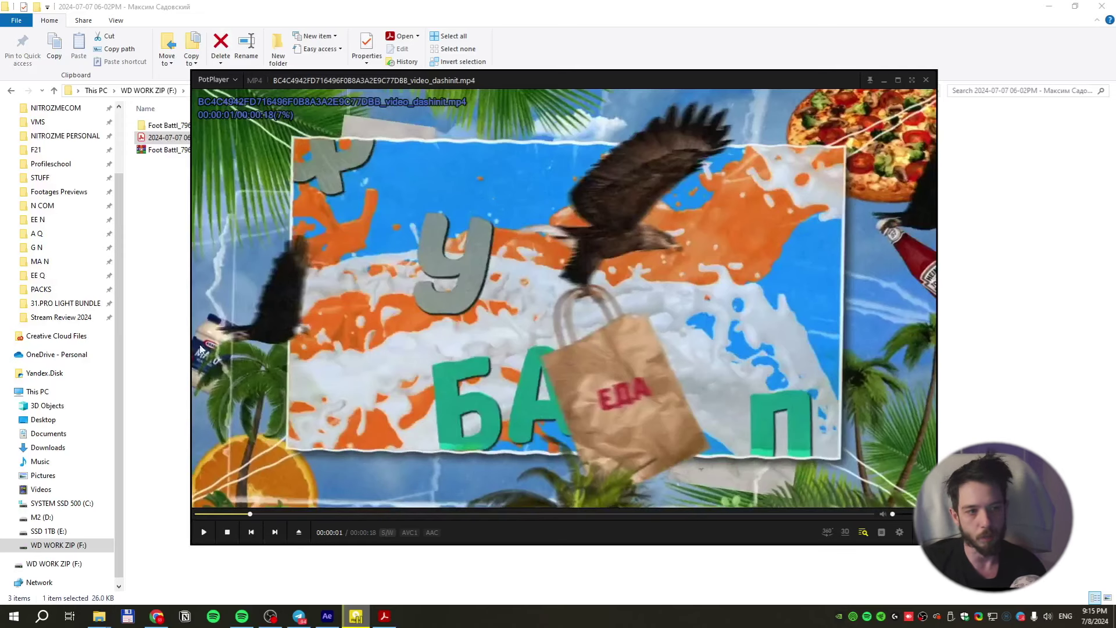
{"action": "left_click_drag", "start_coordinate": [406, 513], "coordinate": [345, 514]}
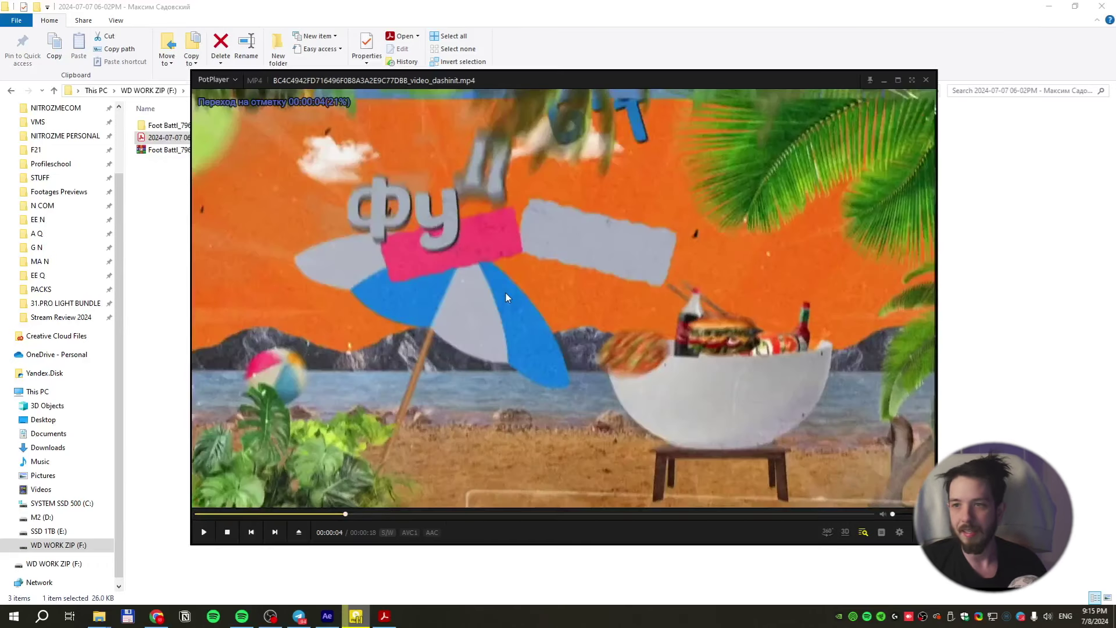
{"action": "left_click", "coordinate": [368, 515]}
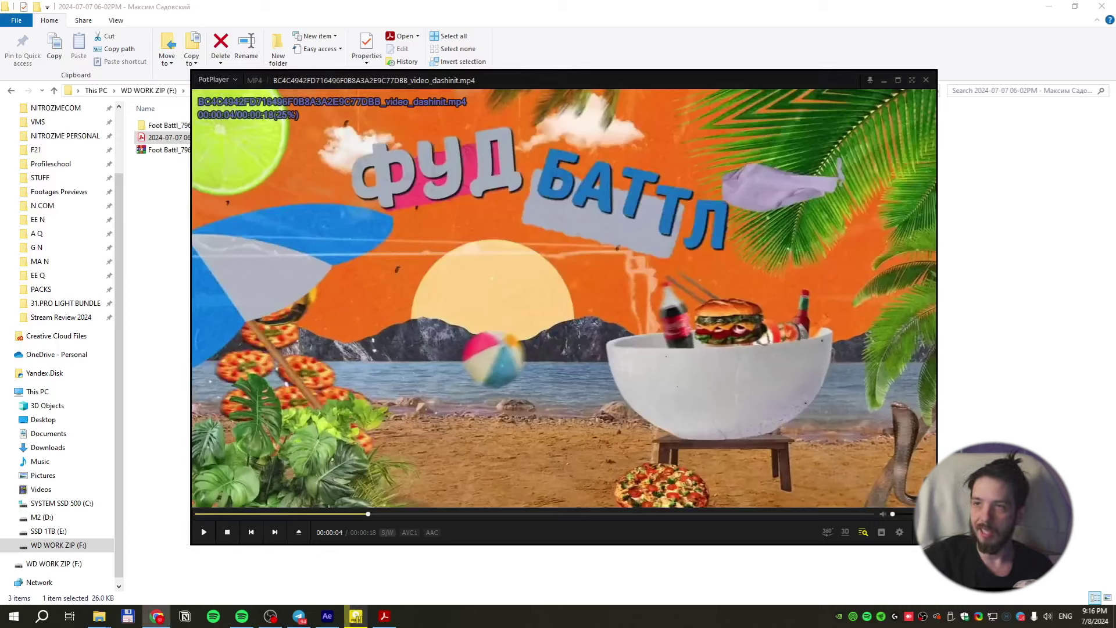
{"action": "left_click", "coordinate": [382, 514]}
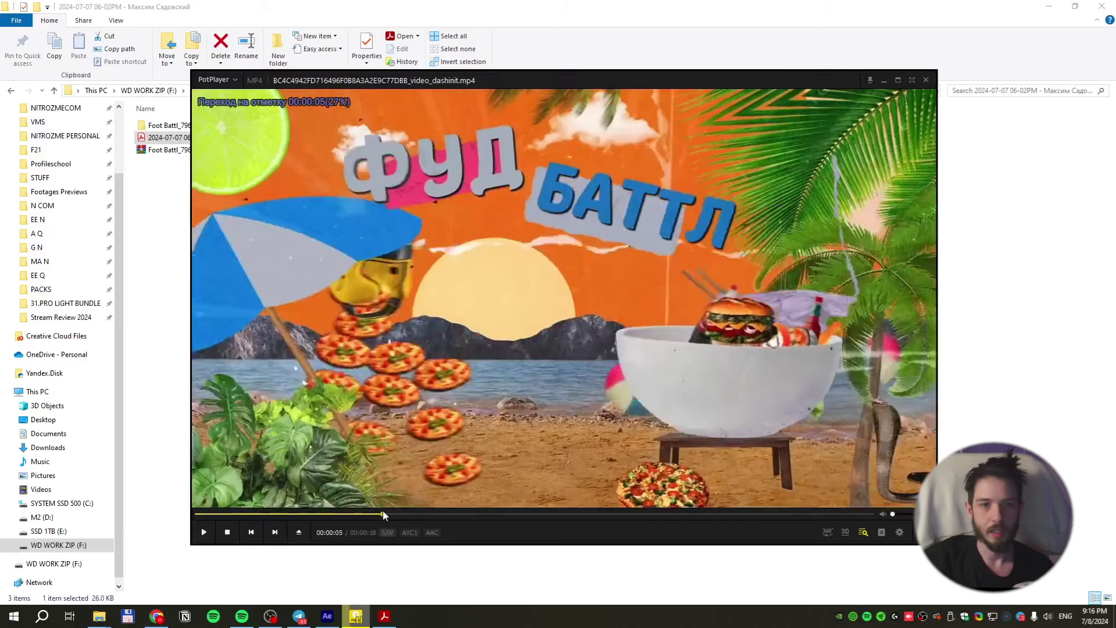